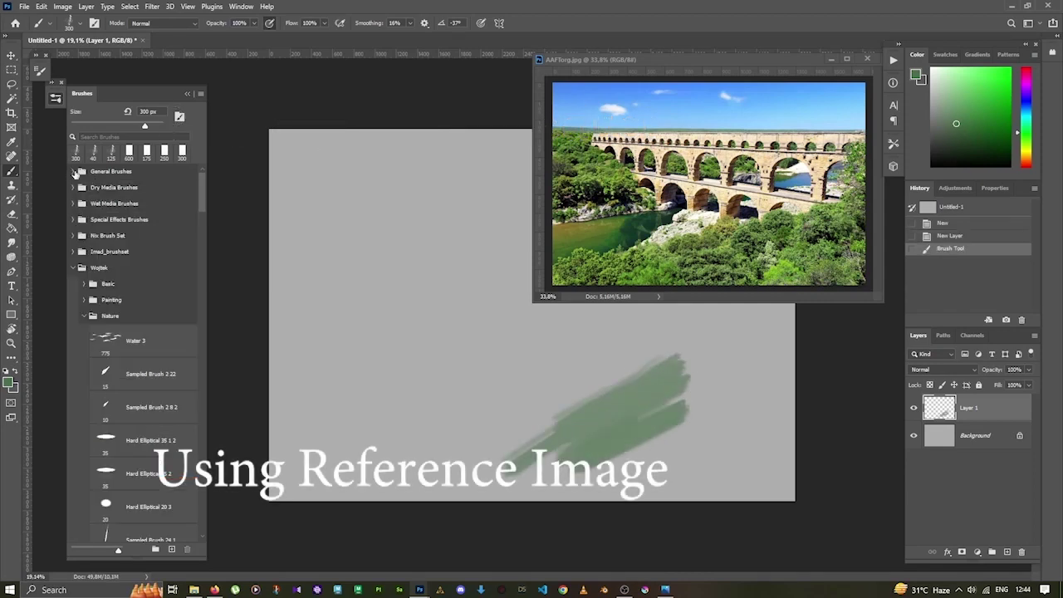
Paint flat green hills along the bottom and right with the Hard Round brush.
click(75, 172)
click(129, 229)
mouse_move(564, 448)
mouse_down()
mouse_move(689, 373)
mouse_move(705, 391)
mouse_up()
drag(581, 415, 659, 494)
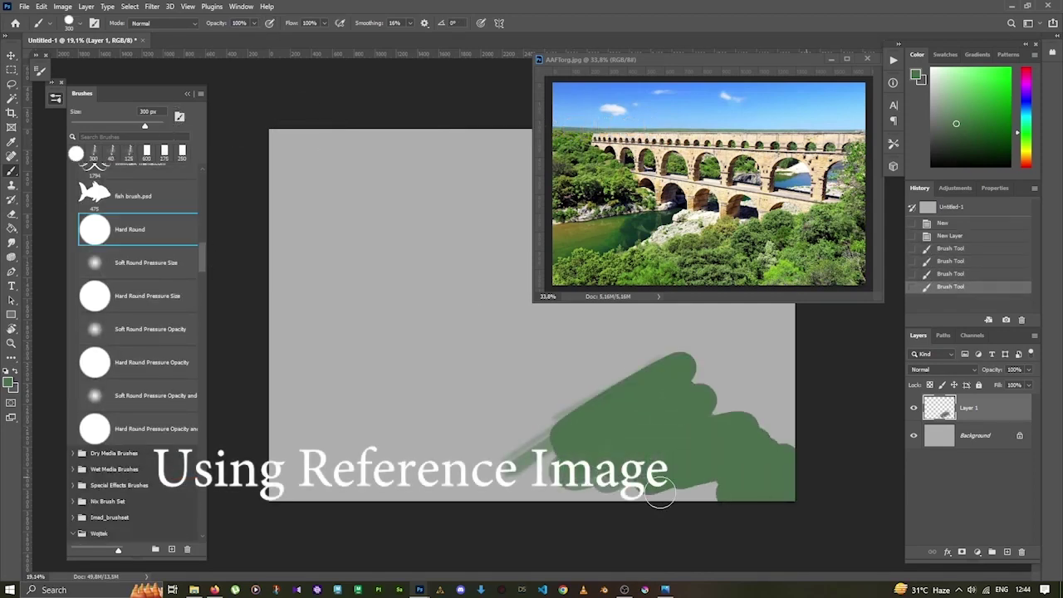
drag(714, 390, 788, 440)
key(e)
drag(683, 344, 593, 367)
key(b)
click(130, 524)
mouse_move(531, 448)
mouse_down()
mouse_move(320, 472)
mouse_move(257, 503)
mouse_up()
mouse_move(716, 393)
mouse_down()
mouse_move(789, 325)
mouse_move(780, 332)
mouse_up()
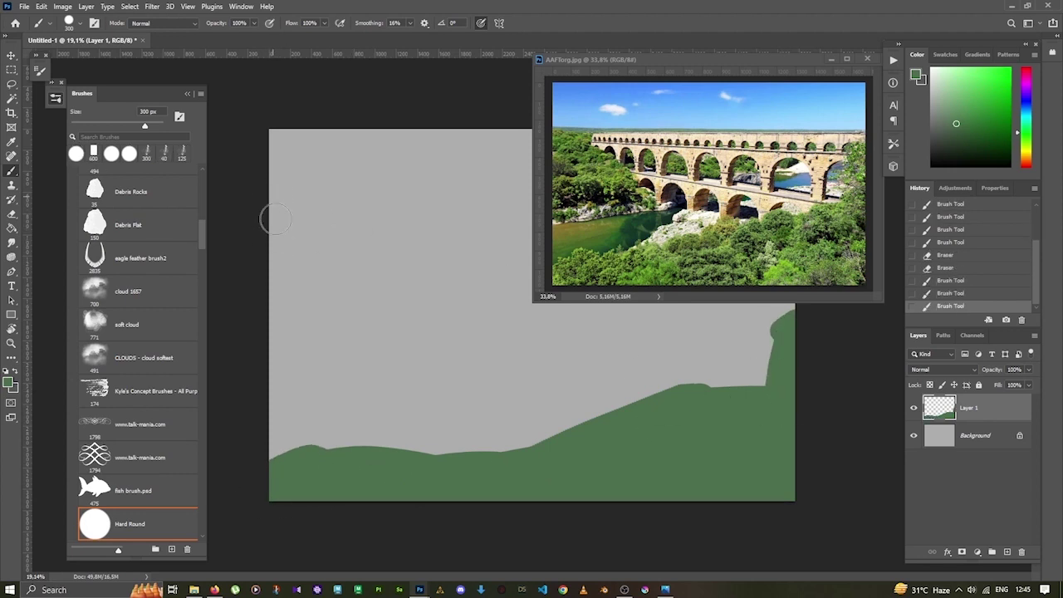
Switch to blue and paint a straight-edged sky band across the top.
drag(1030, 129, 1012, 106)
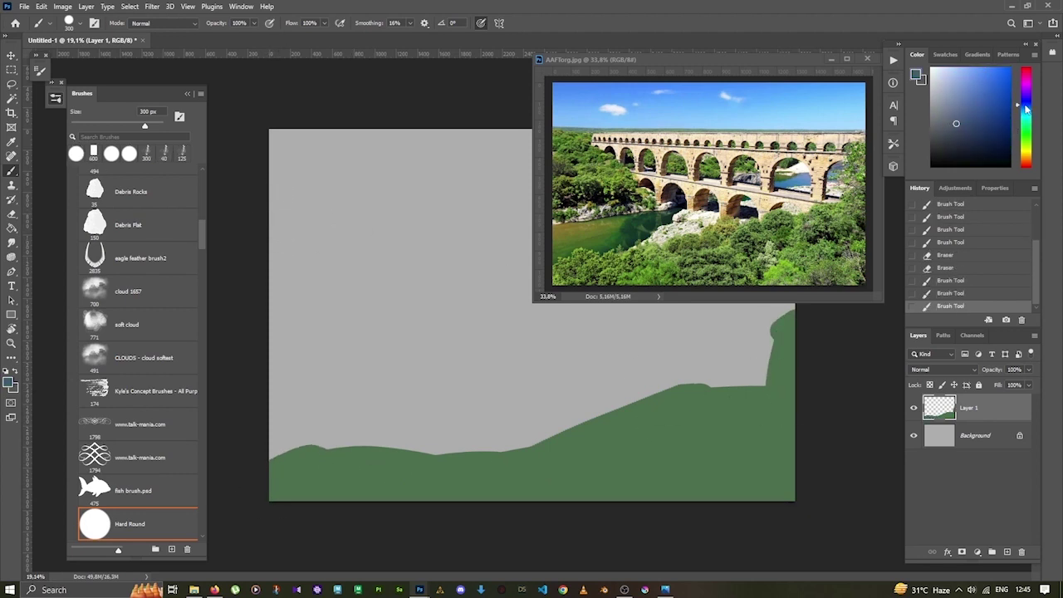
drag(498, 133, 664, 157)
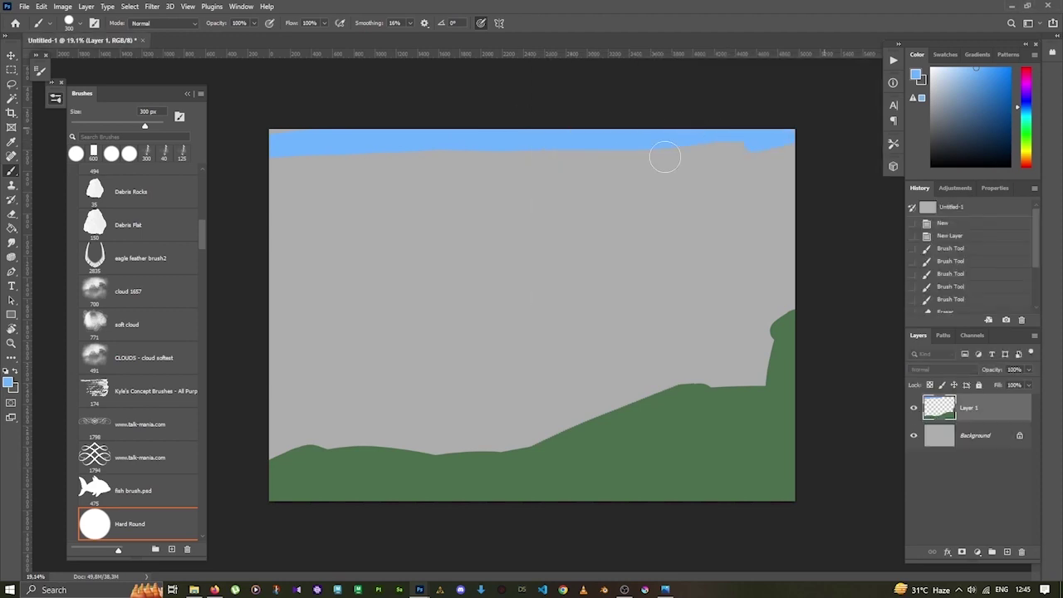
shift+click(830, 171)
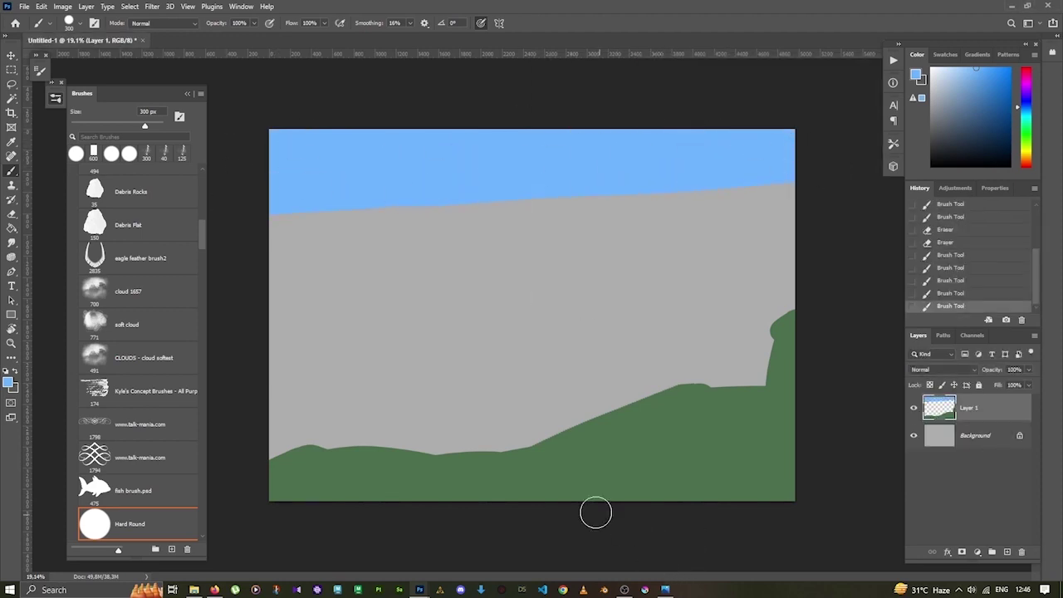
key(Tab)
key(Tab)
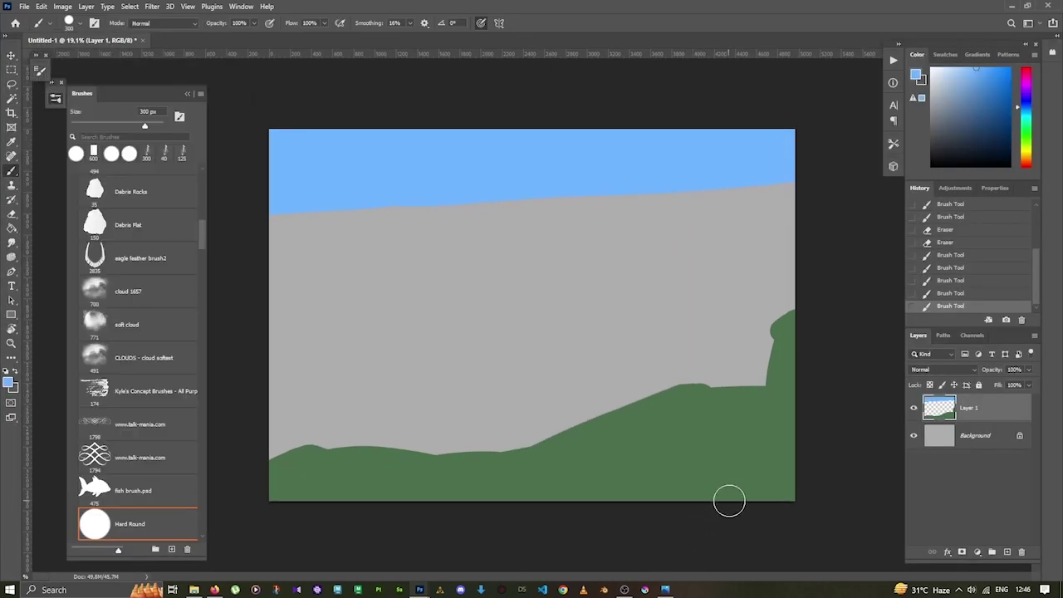
click(1027, 23)
click(708, 78)
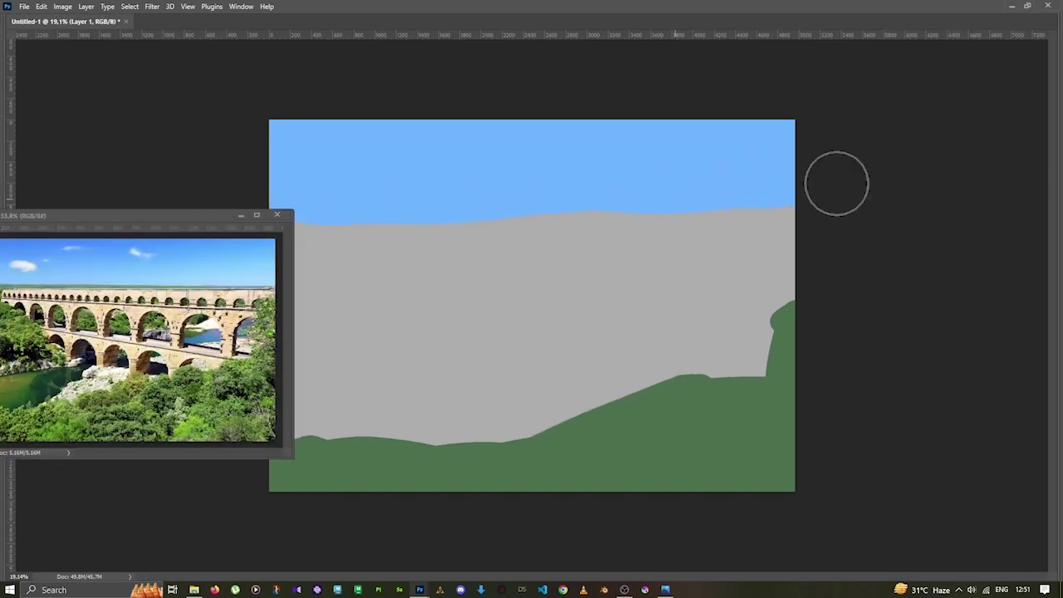
Paint a beige band below the sky across to the right edge.
key(i)
key(Tab)
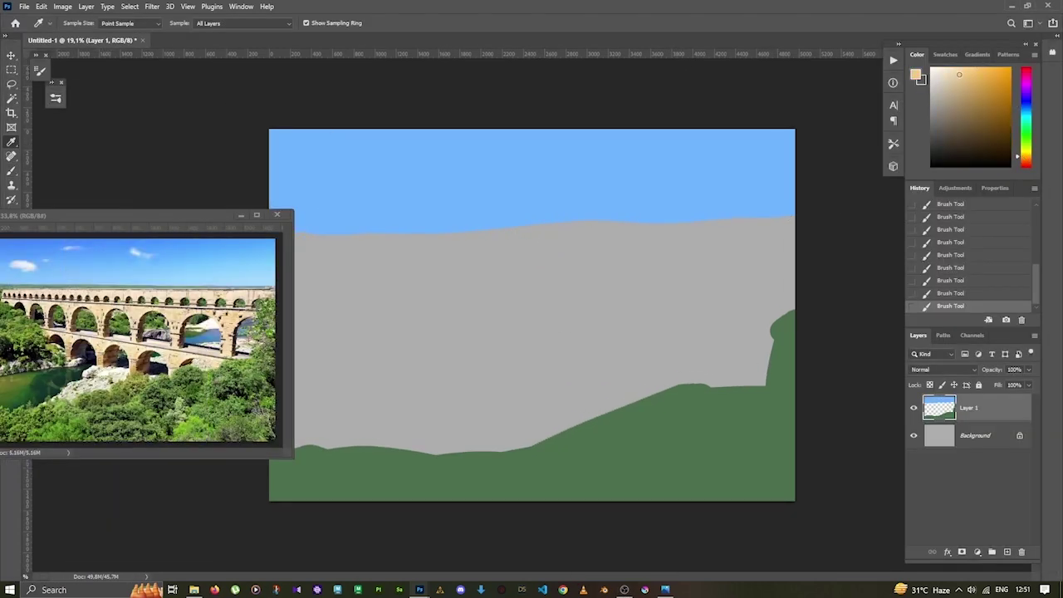
key(b)
drag(300, 247, 474, 241)
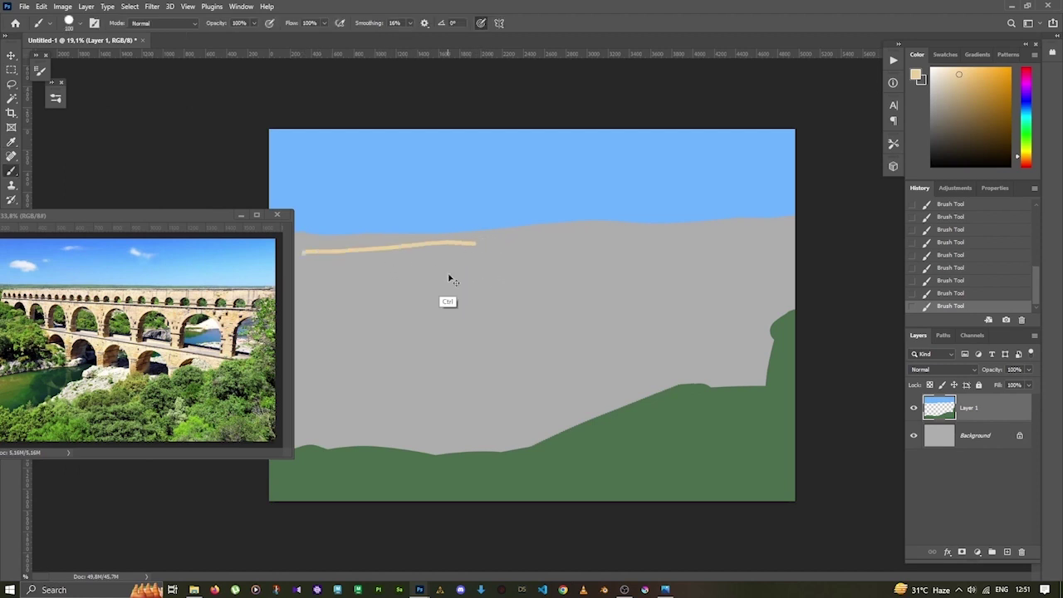
key(ctrl+z)
mouse_move(305, 254)
mouse_down()
mouse_move(555, 251)
mouse_move(447, 251)
mouse_up()
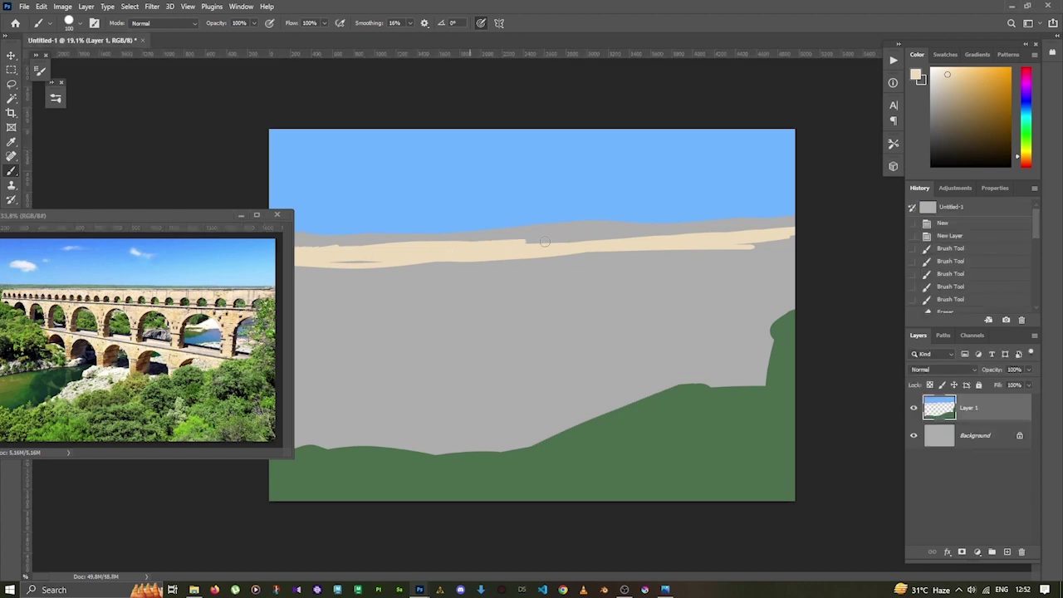
drag(789, 246, 384, 256)
Paint a white strip over the grey area above the green hill.
alt+click(500, 219)
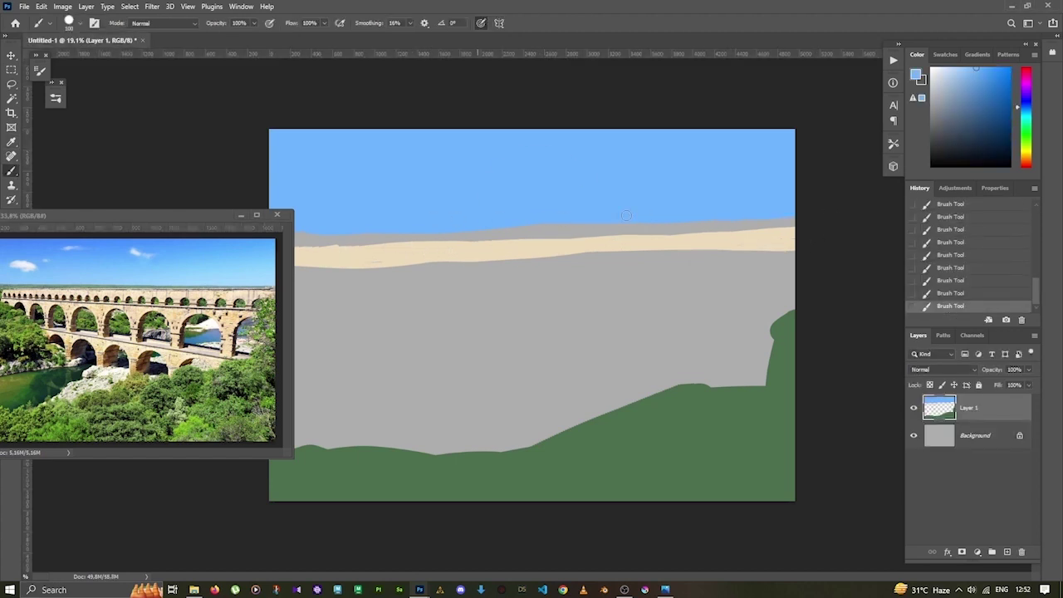
alt+click(681, 375)
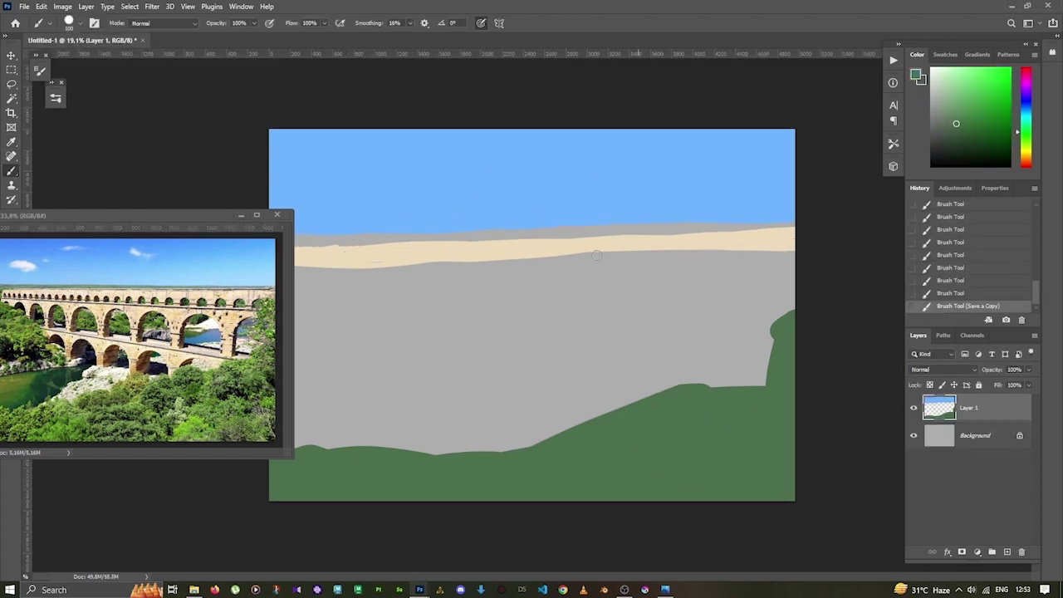
drag(345, 265, 573, 263)
key(ctrl+z)
alt+click(366, 260)
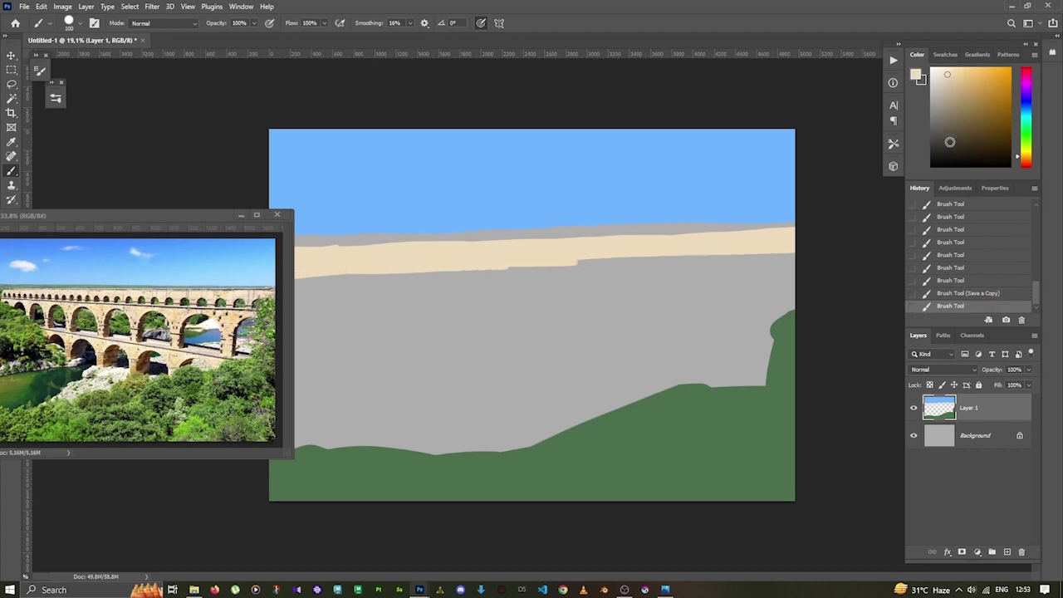
mouse_move(554, 395)
mouse_down()
mouse_move(521, 422)
mouse_move(390, 444)
mouse_move(632, 386)
mouse_move(454, 425)
mouse_move(570, 386)
mouse_up()
drag(762, 352, 767, 370)
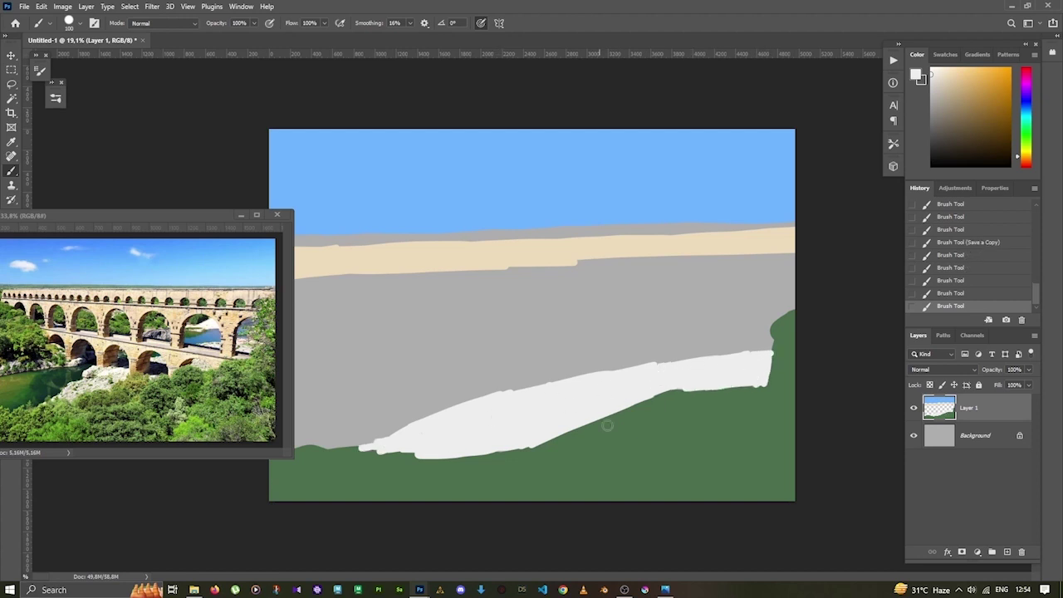
Tidy the white strip's edges with hill green and white, including the right end.
alt+click(612, 418)
mouse_move(612, 418)
mouse_down()
mouse_move(403, 484)
mouse_move(430, 452)
mouse_up()
alt+click(531, 415)
mouse_move(548, 386)
mouse_down()
mouse_move(607, 368)
mouse_move(502, 382)
mouse_up()
alt+click(653, 260)
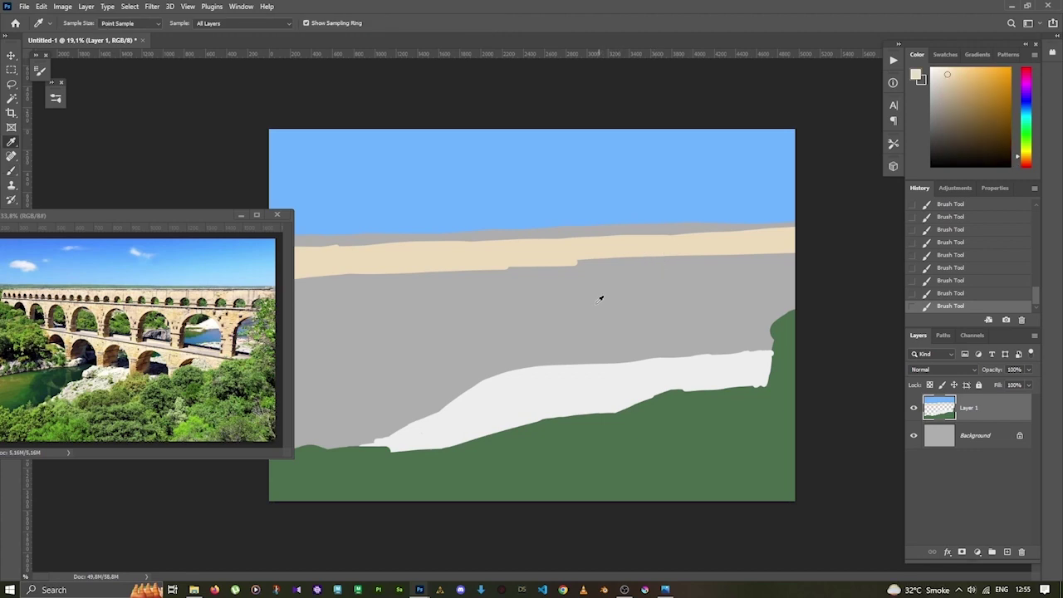
alt+click(789, 324)
mouse_move(789, 323)
mouse_down()
mouse_move(802, 316)
mouse_move(794, 272)
mouse_up()
alt+click(752, 365)
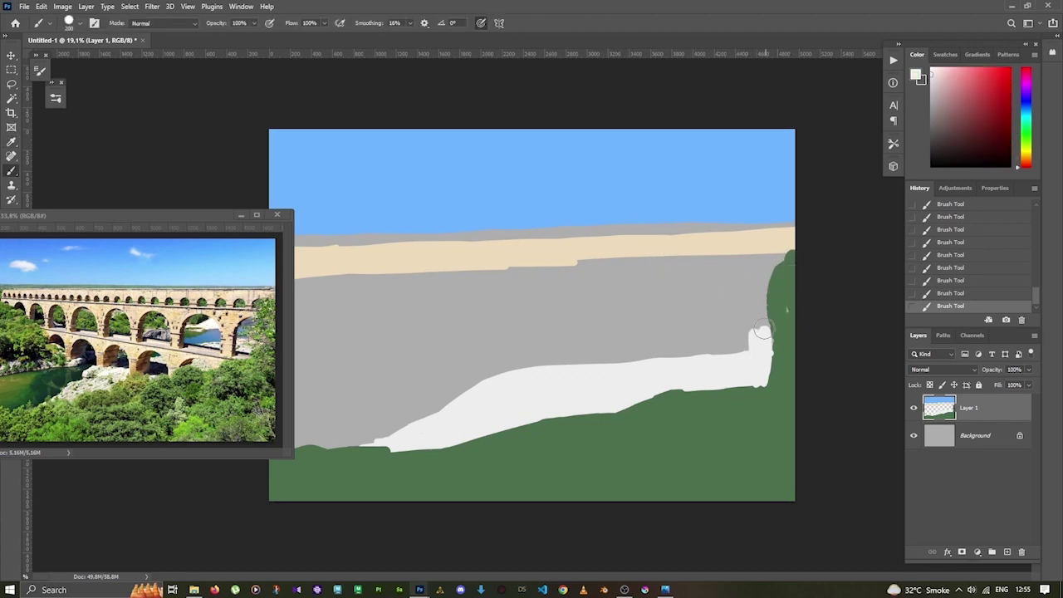
drag(769, 332, 671, 363)
Save the painting as Aquaduct LAndscape.psd, replacing the existing file.
key(ctrl+s)
key(Return)
key(Return)
alt+click(787, 382)
Cut the beige area to Layer 2 and paint a long beige band leftward.
key(i)
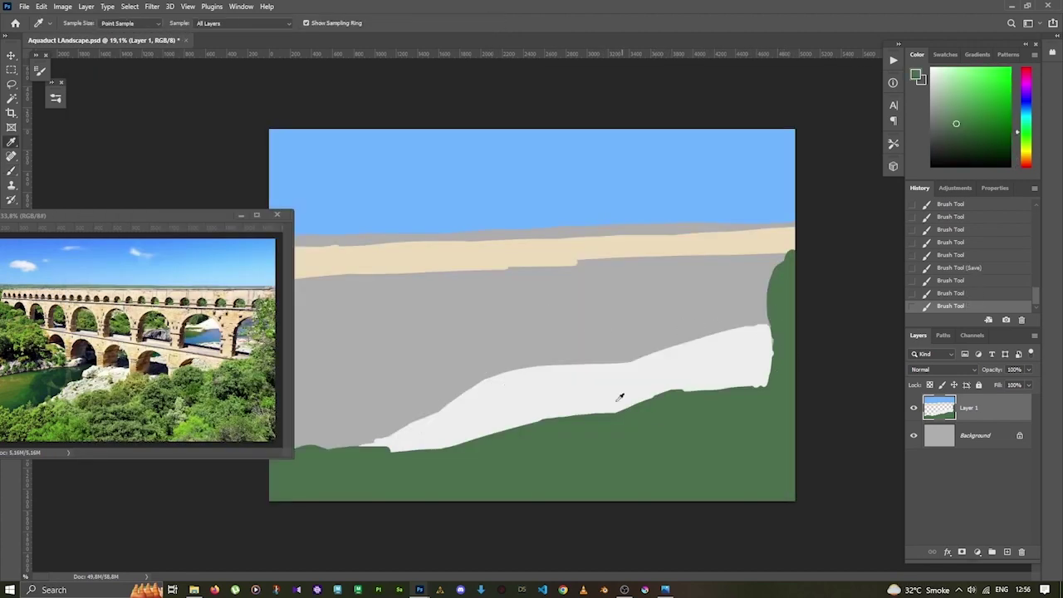
key(w)
click(451, 275)
key(ctrl+shift+j)
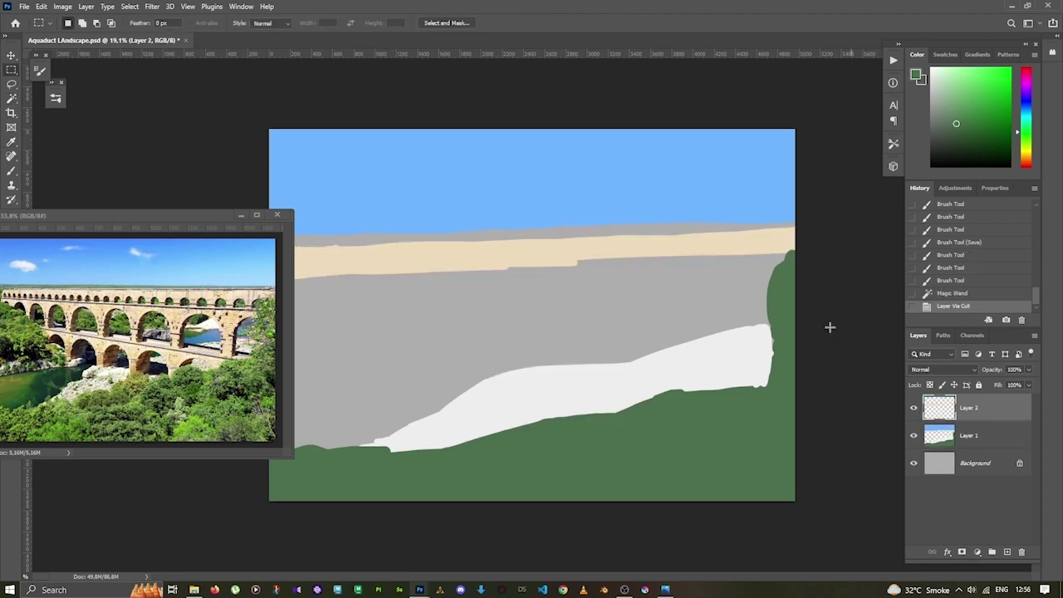
key(b)
click(772, 253)
drag(755, 378, 351, 338)
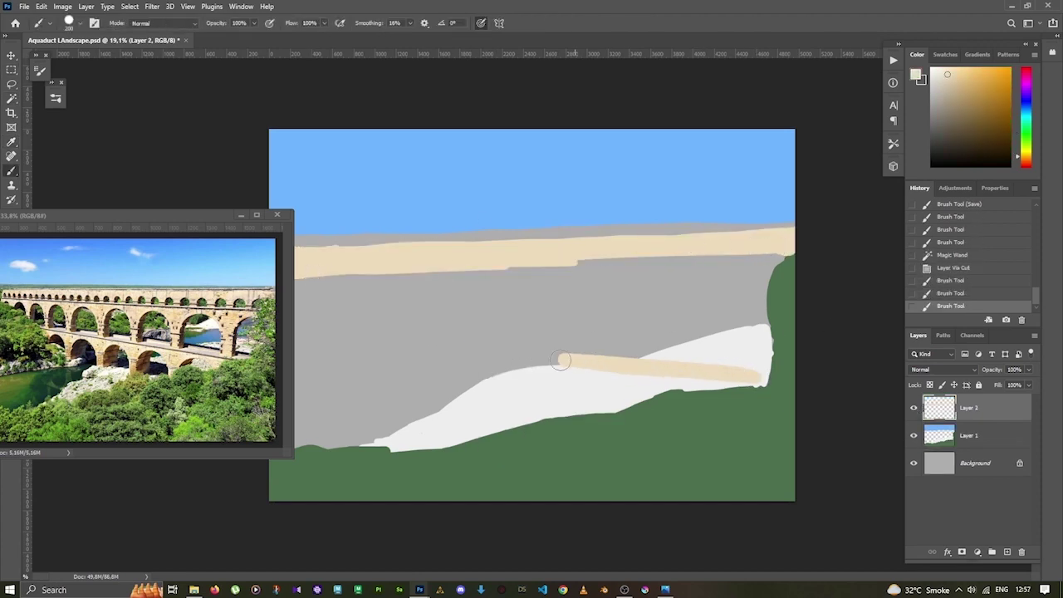
Paint a thin green strip along the horizon on Layer 1.
mouse_move(166, 215)
mouse_down()
mouse_move(251, 131)
mouse_move(197, 336)
mouse_up()
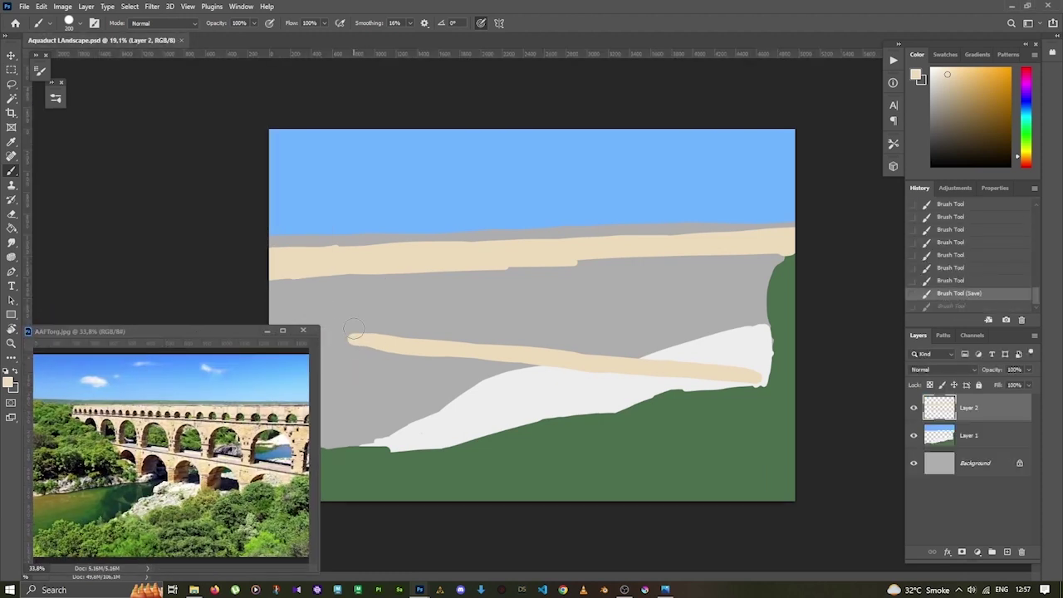
alt+click(498, 465)
click(968, 435)
drag(792, 222, 271, 240)
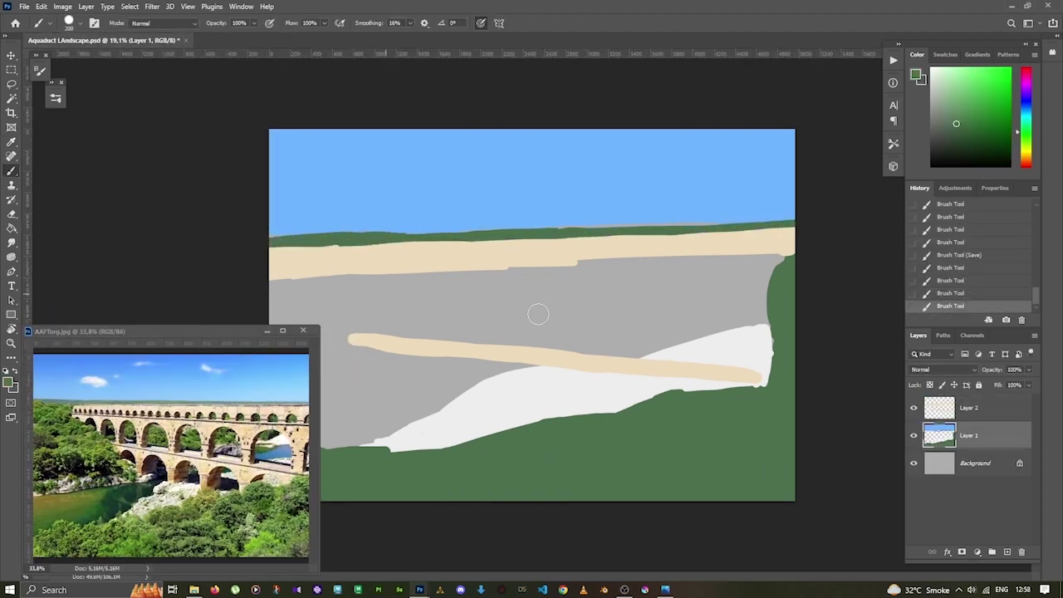
Extend the green horizon to the left edge and round the left hillside.
key(e)
mouse_move(345, 253)
mouse_down()
mouse_move(287, 266)
mouse_move(338, 260)
mouse_move(411, 366)
mouse_up()
key(b)
key(e)
mouse_move(345, 299)
mouse_down()
mouse_move(319, 347)
mouse_move(390, 365)
mouse_up()
key(b)
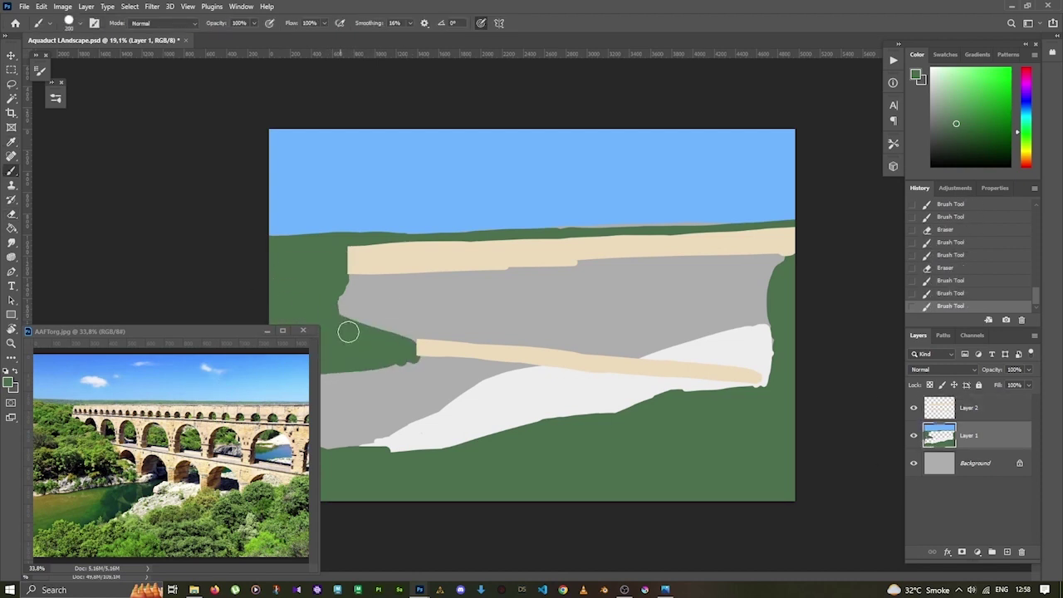
drag(348, 332, 411, 341)
drag(324, 299, 411, 341)
Fill the lower grey area white and paint a dark green tree clump lower left.
key(x)
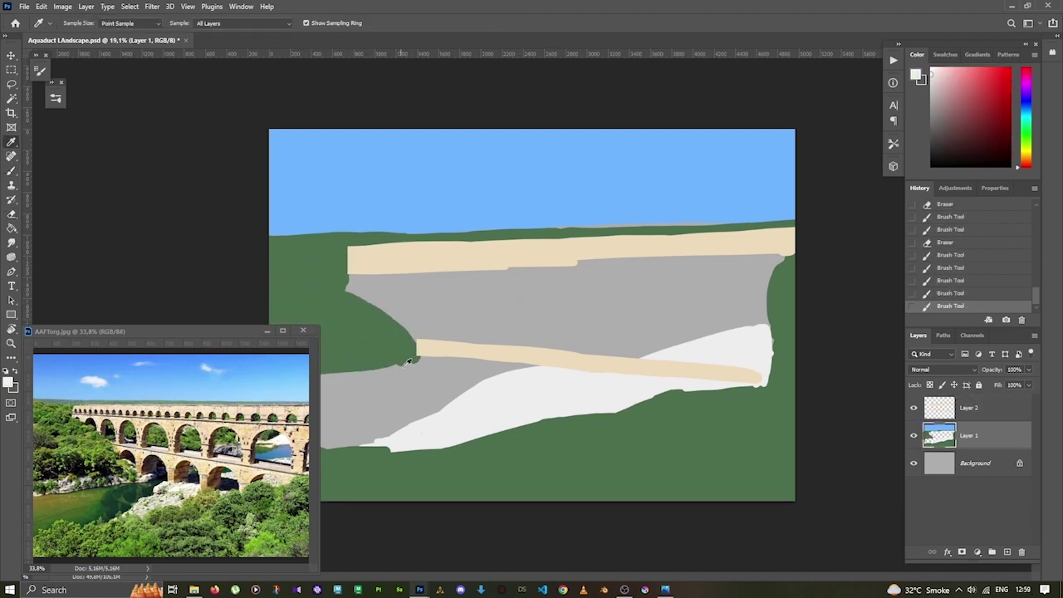
mouse_move(543, 369)
mouse_down()
mouse_move(485, 383)
mouse_move(392, 367)
mouse_move(320, 380)
mouse_up()
drag(206, 337, 183, 143)
click(266, 387)
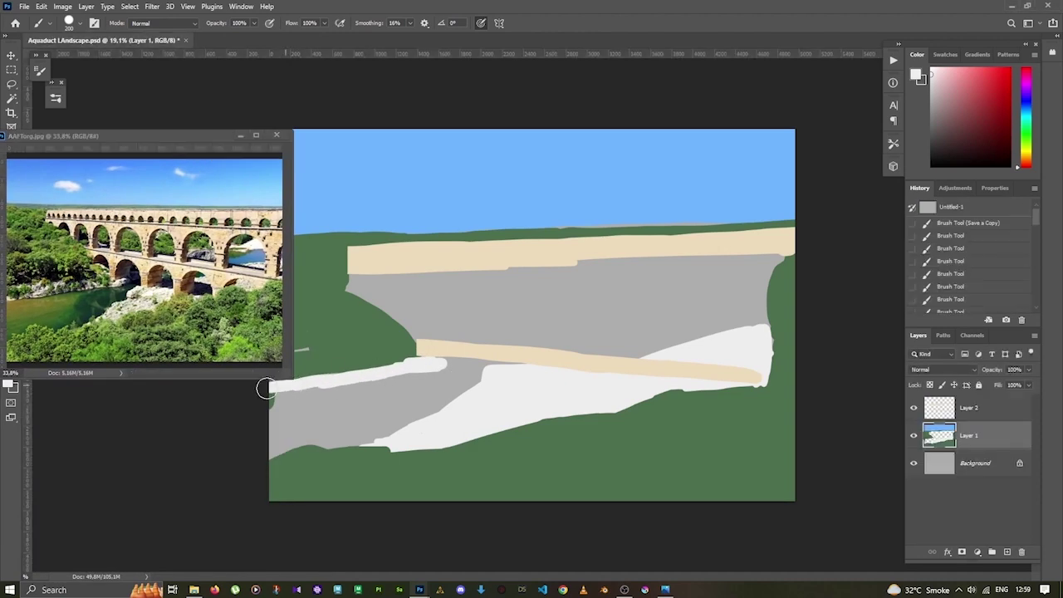
alt+click(285, 407)
mouse_move(415, 392)
mouse_down()
mouse_move(475, 371)
mouse_move(395, 419)
mouse_up()
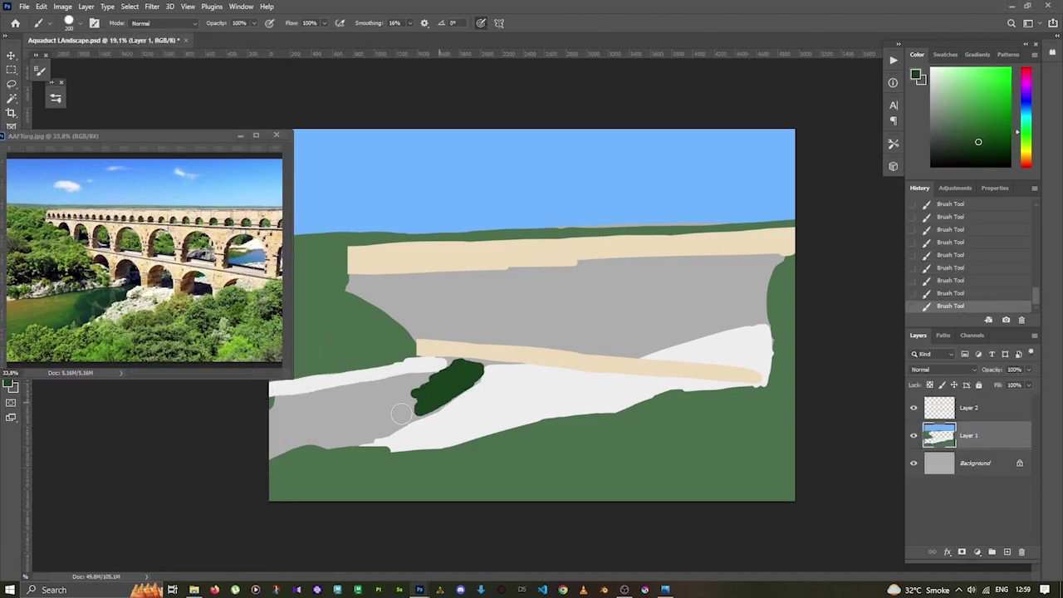
drag(453, 389, 387, 413)
drag(411, 377, 377, 430)
Add olive green foliage at lower left and cover the white patch's edge with green.
click(1027, 146)
click(982, 123)
mouse_move(383, 393)
mouse_down()
mouse_move(316, 438)
mouse_move(367, 429)
mouse_up()
drag(1018, 154, 1017, 152)
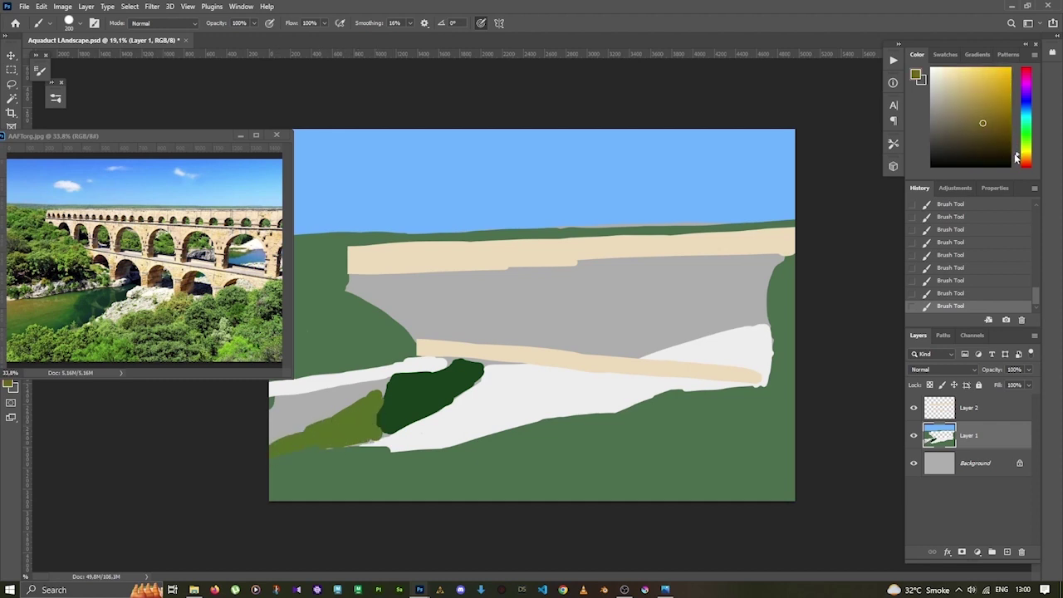
drag(274, 407, 322, 398)
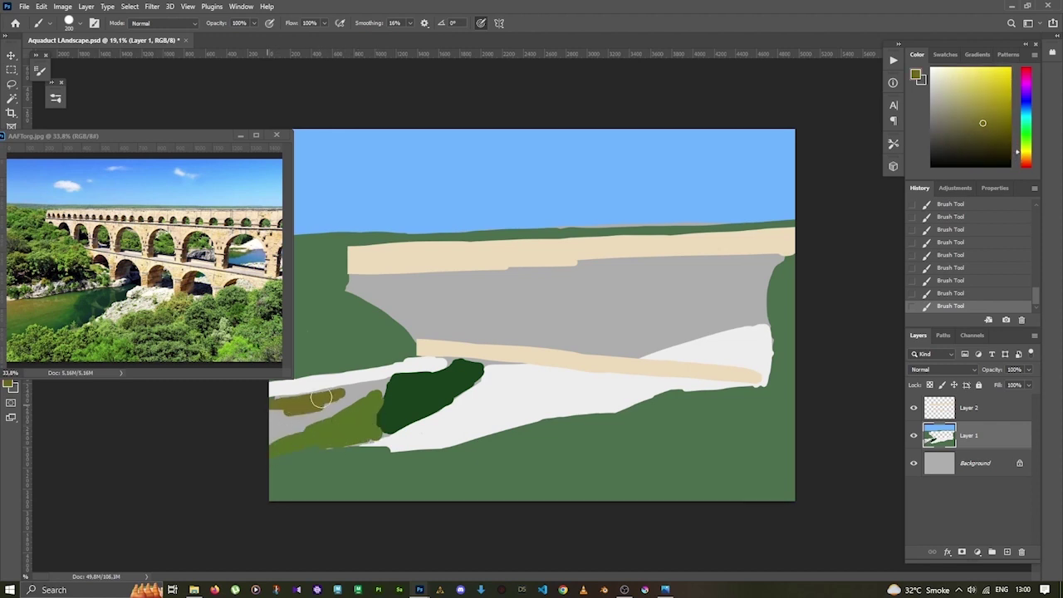
drag(394, 415, 277, 437)
alt+click(407, 407)
alt+click(352, 440)
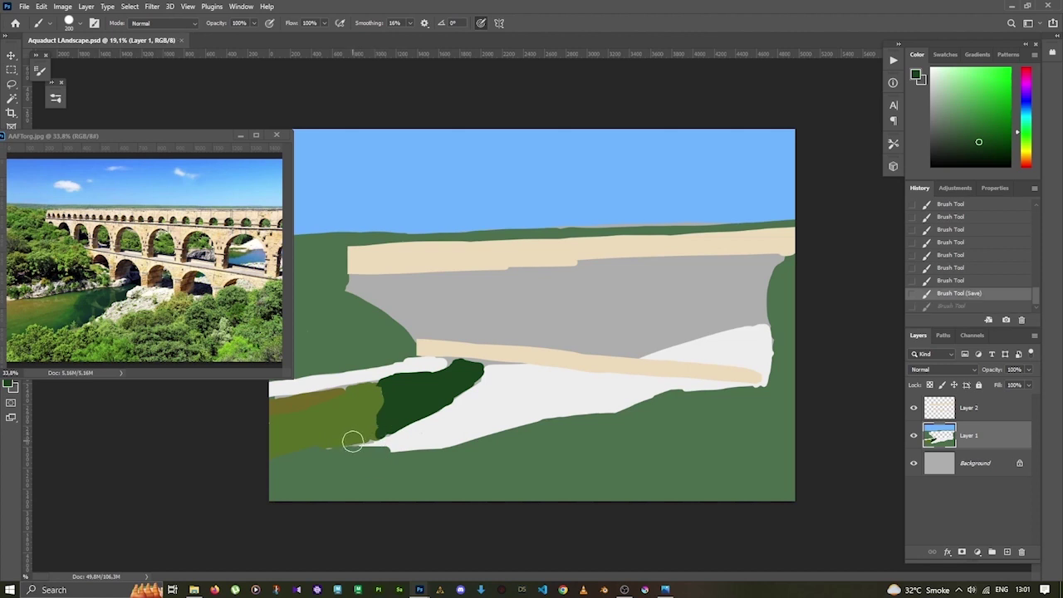
mouse_move(352, 441)
mouse_down()
mouse_move(466, 454)
mouse_move(418, 448)
mouse_up()
mouse_move(656, 417)
mouse_down()
mouse_move(567, 424)
mouse_move(418, 466)
mouse_up()
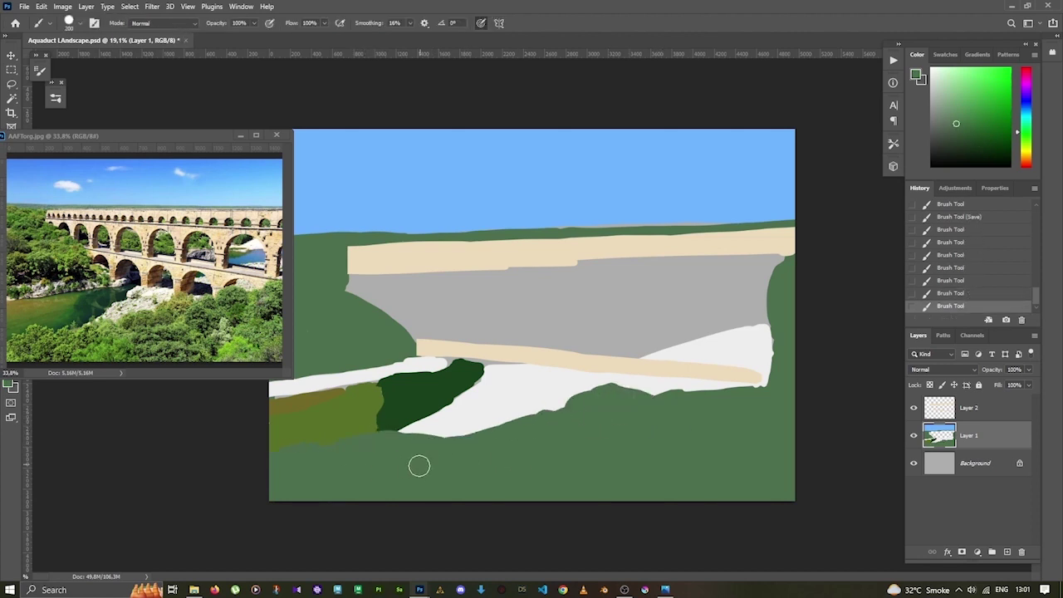
Start a beige pillar down the right edge on the upper layer.
alt+click(693, 249)
mouse_move(764, 254)
mouse_down()
mouse_move(780, 286)
mouse_move(778, 264)
mouse_move(643, 265)
mouse_up()
key(ctrl+z)
key(alt+bracketright)
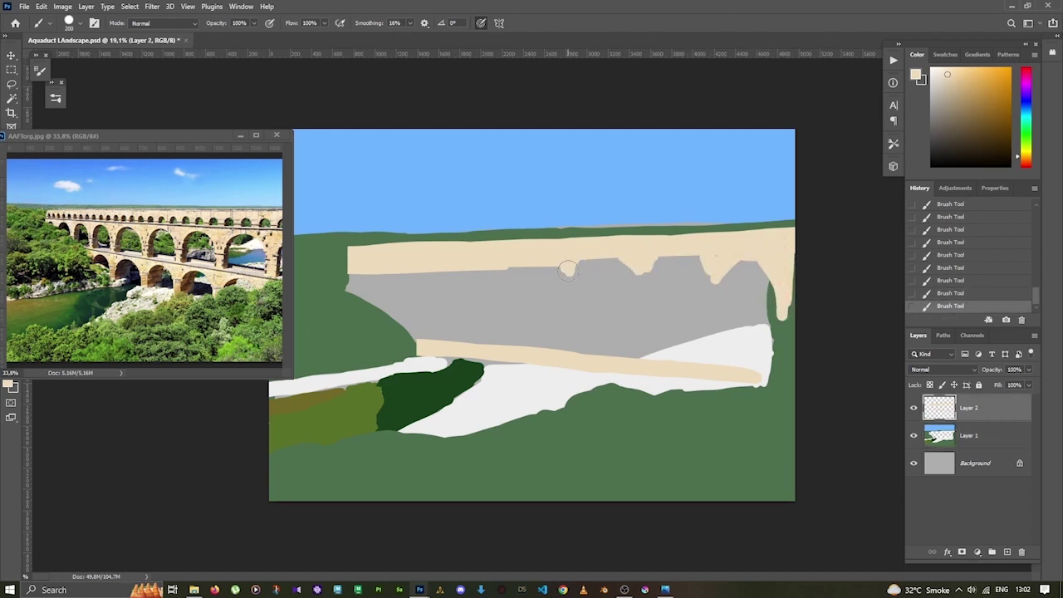
Paint beige pillars dripping down from the aqueduct's top band.
key(e)
mouse_move(651, 267)
mouse_down()
mouse_move(714, 274)
mouse_move(693, 278)
mouse_move(698, 310)
mouse_up()
key(b)
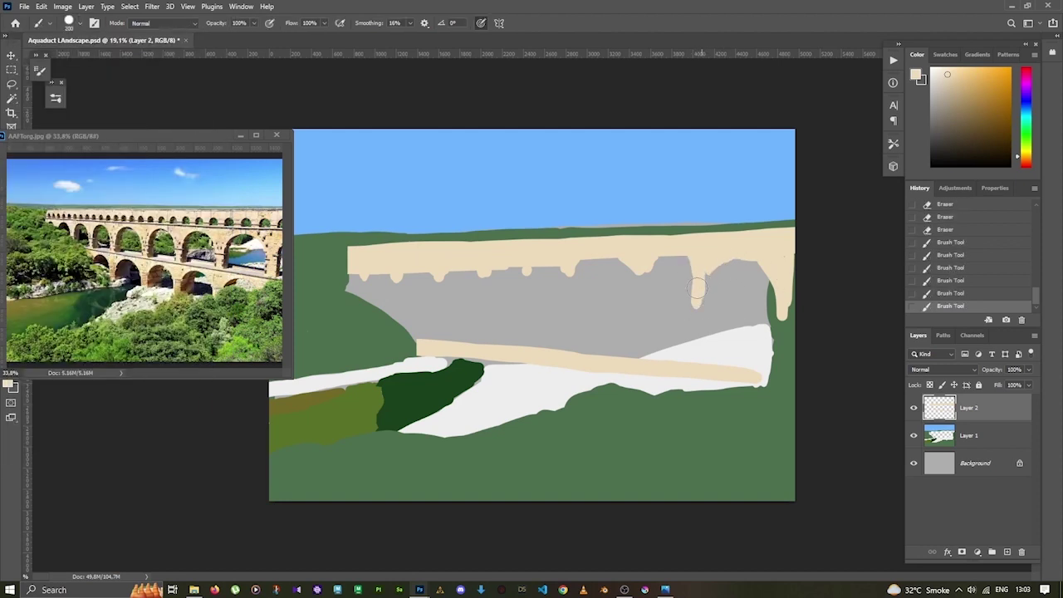
mouse_move(705, 262)
mouse_down()
mouse_move(639, 266)
mouse_move(633, 304)
mouse_up()
drag(614, 259, 572, 292)
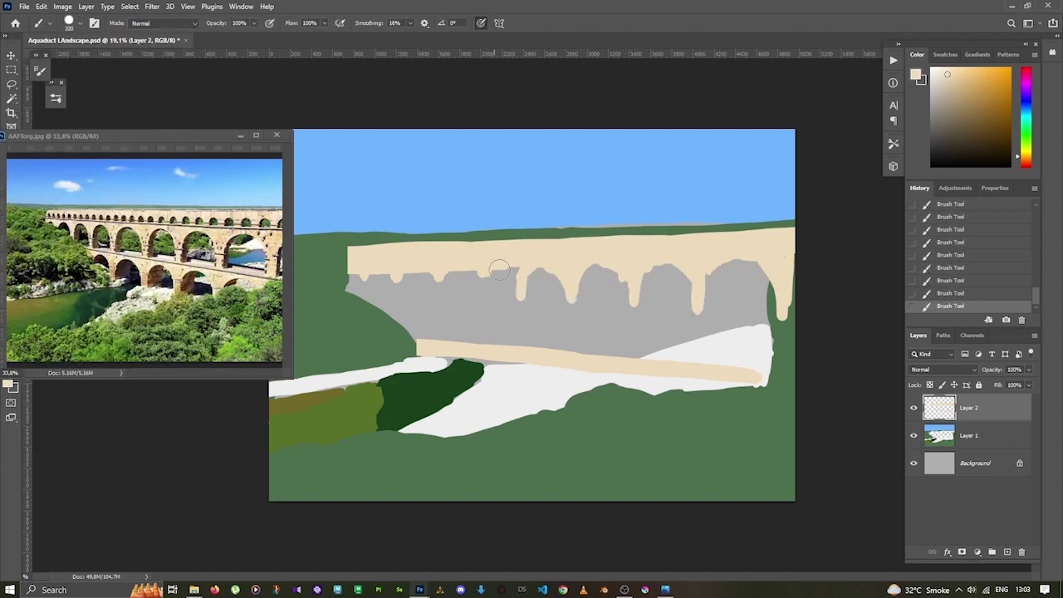
drag(437, 299, 436, 276)
Erase rounded arch tops between the pillars and paint a beige band beneath.
key(e)
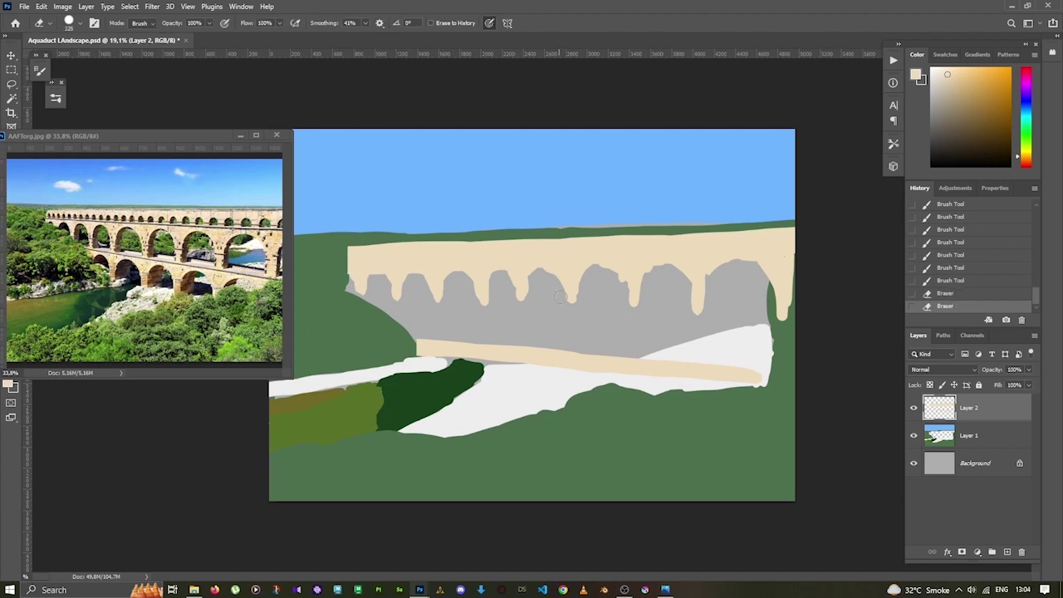
mouse_move(548, 274)
mouse_down()
mouse_move(565, 299)
mouse_move(531, 297)
mouse_up()
drag(631, 265, 694, 299)
key(b)
drag(701, 270, 615, 288)
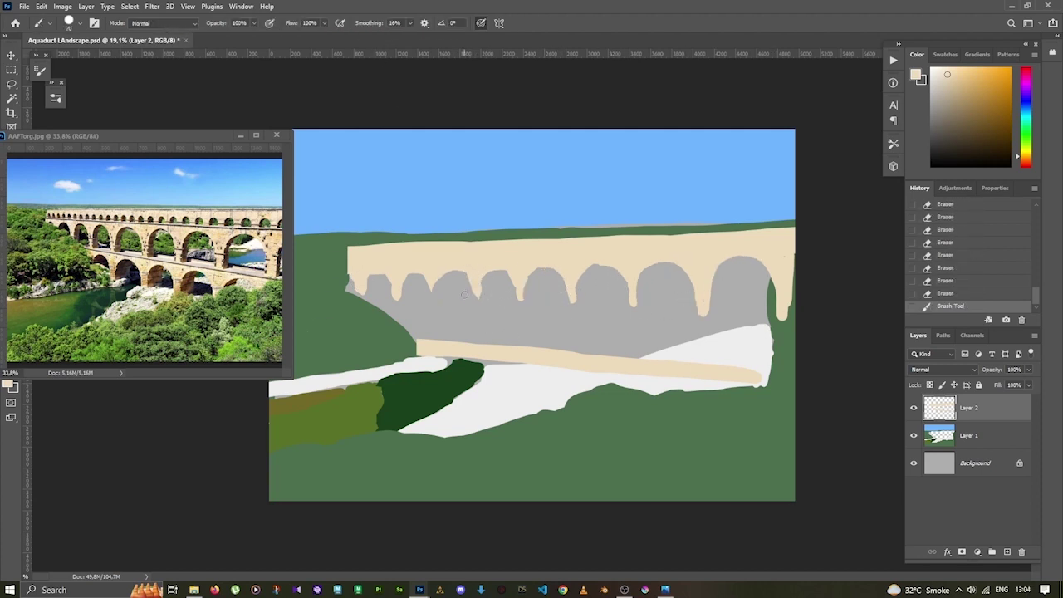
mouse_move(755, 324)
mouse_down()
mouse_move(380, 313)
mouse_move(802, 329)
mouse_up()
Copy the upper arch row to a new layer, moved down and rotated as a second tier.
key(l)
drag(348, 242, 351, 314)
right_click(588, 248)
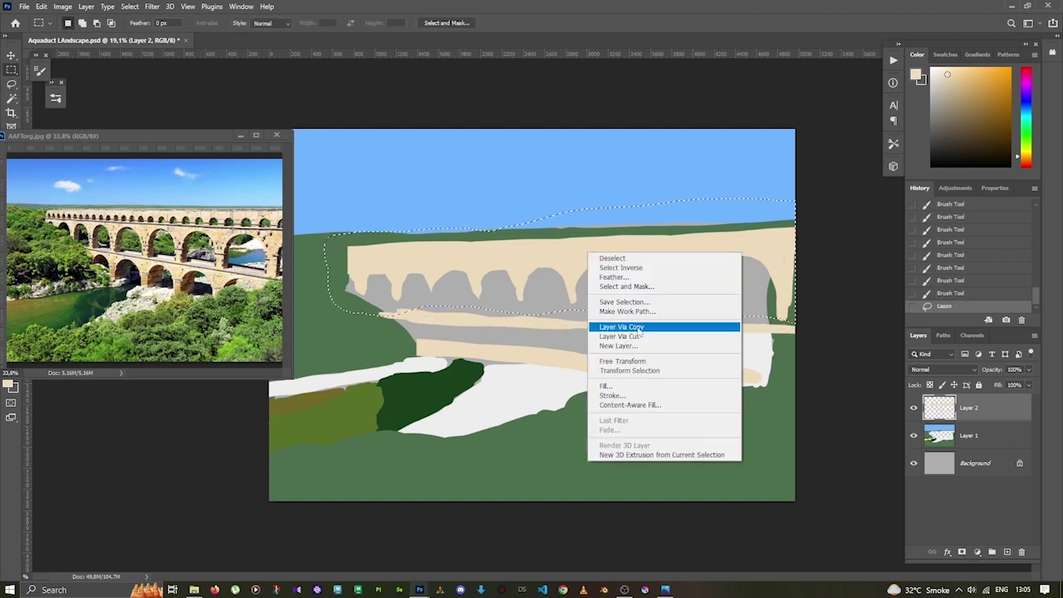
click(640, 330)
drag(640, 291, 695, 344)
key(ctrl+t)
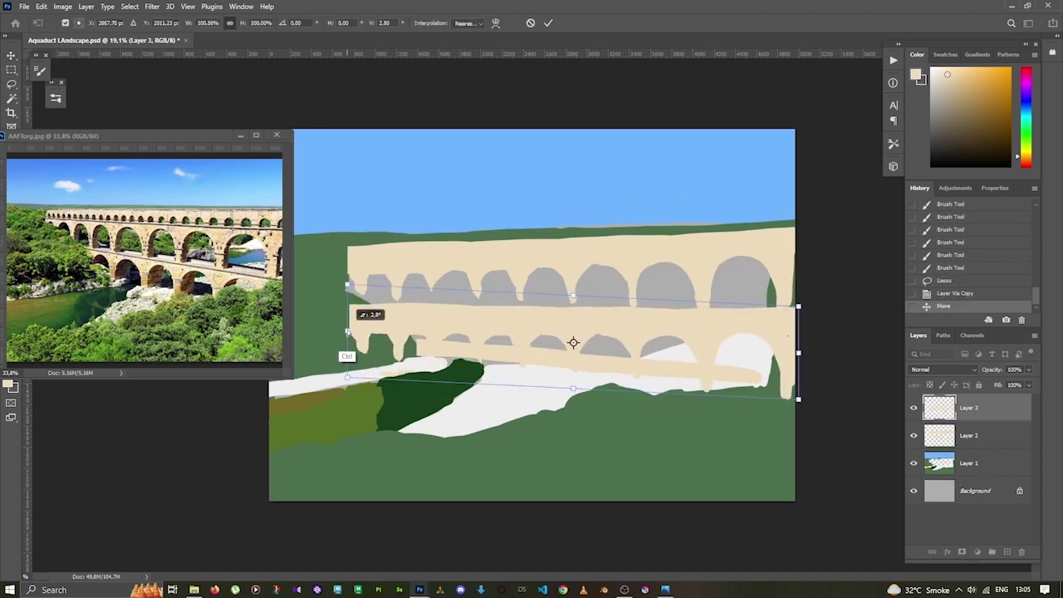
drag(348, 329, 353, 330)
key(Return)
click(905, 434)
Delete leftover paint beneath the new arches and merge both tiers into one layer.
drag(374, 365, 622, 390)
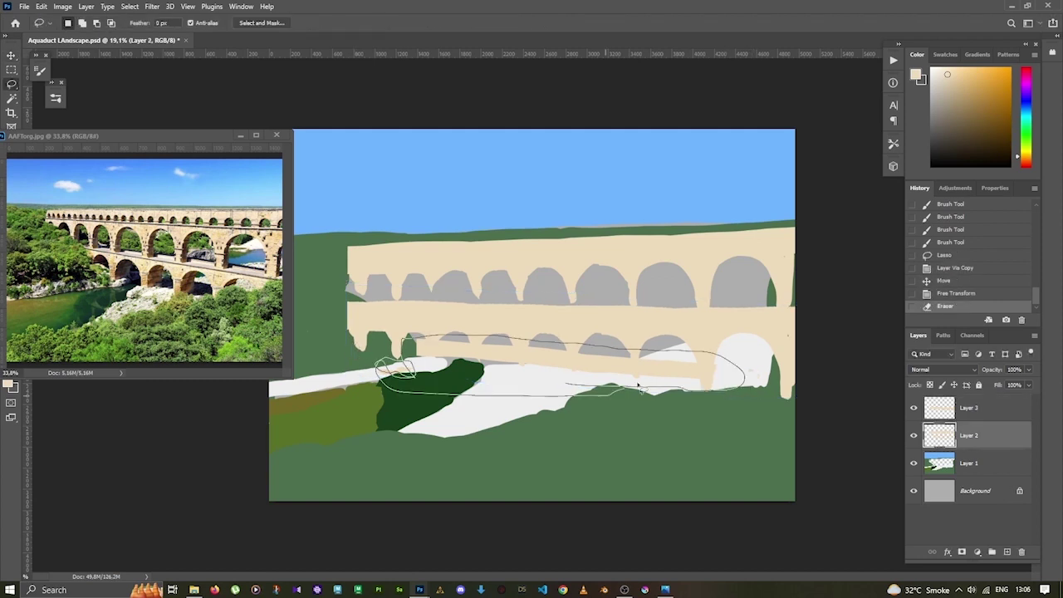
key(Delete)
key(ctrl+d)
ctrl+click(939, 407)
key(ctrl+d)
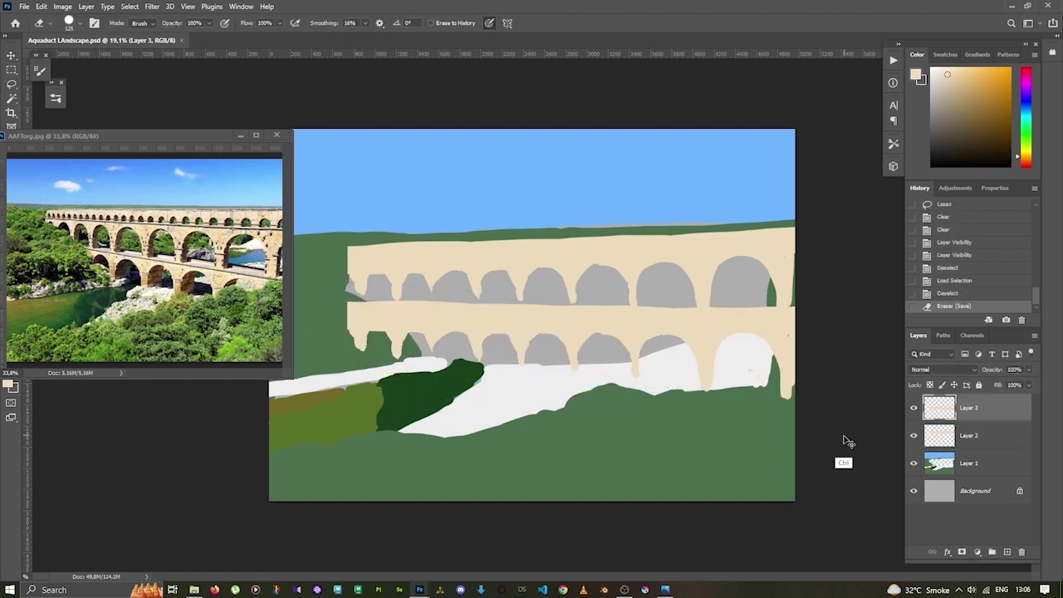
key(ctrl+e)
Skew the merged bridge with Free Transform into perspective receding left.
key(ctrl+t)
drag(345, 399, 348, 378)
drag(797, 398, 809, 427)
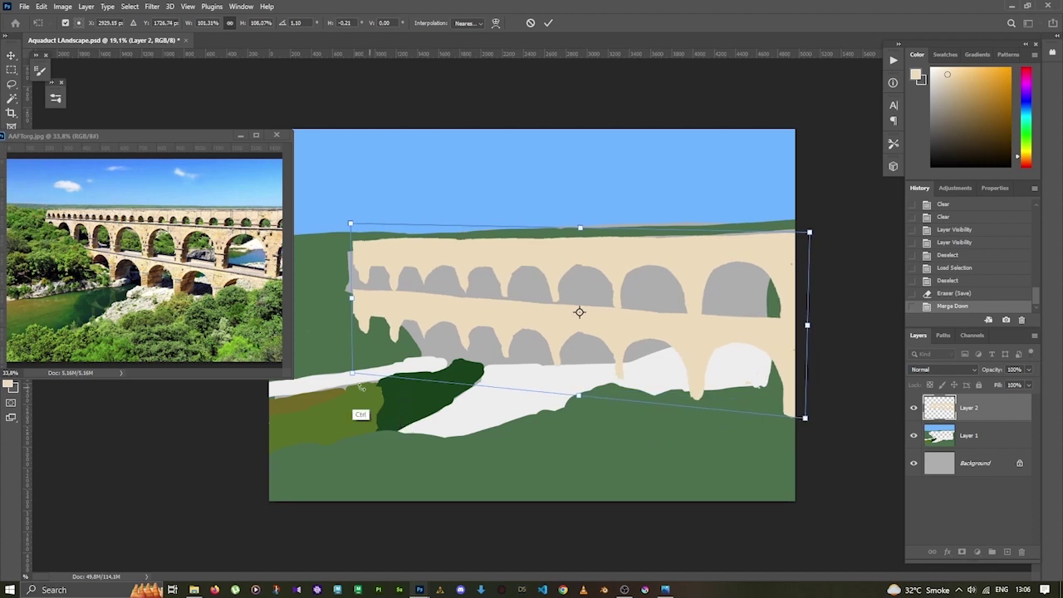
drag(359, 391, 353, 379)
mouse_move(808, 427)
mouse_down()
mouse_move(805, 438)
mouse_move(807, 411)
mouse_up()
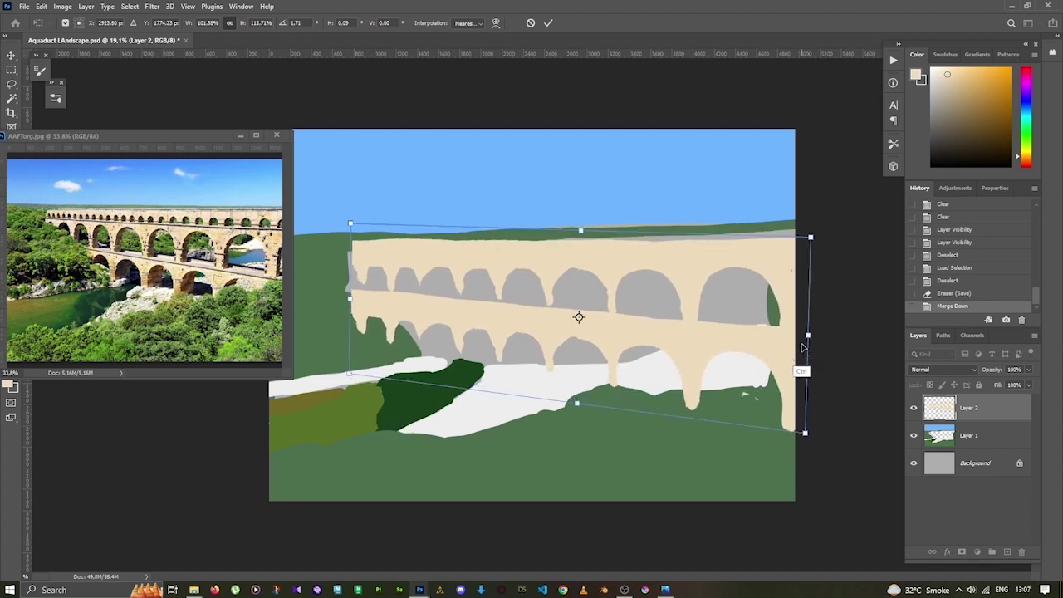
drag(349, 298, 381, 292)
key(Return)
Erase stray pillar bits at lower right and nudge the bridge up slightly.
key(b)
drag(789, 397, 790, 430)
drag(781, 365, 794, 387)
drag(784, 359, 795, 382)
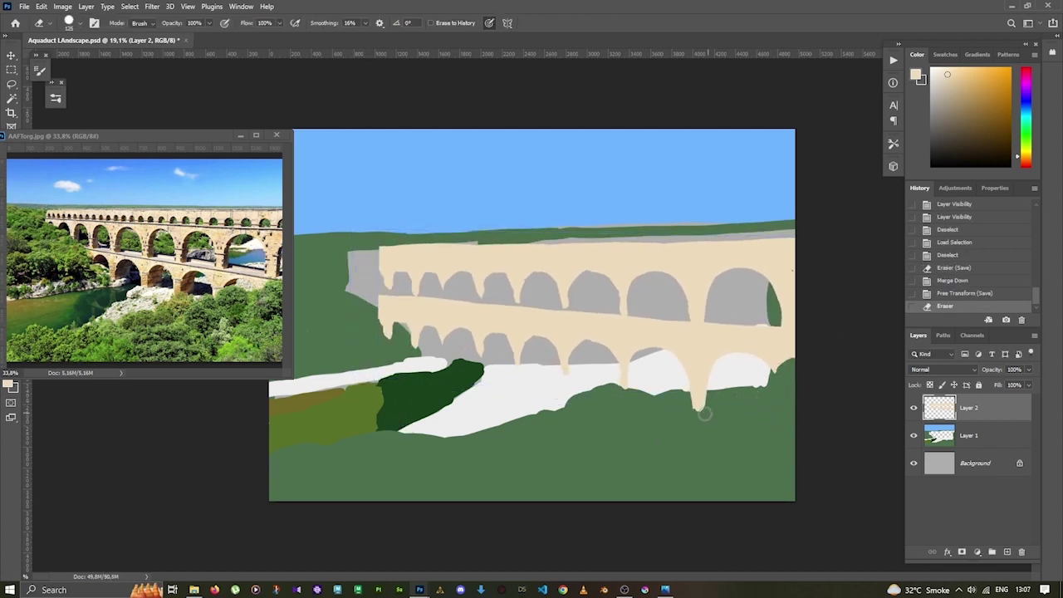
drag(702, 399, 701, 420)
key(v)
key(shift+Up)
key(shift+Up)
key(shift+Up)
Paint hill green along the horizon behind the aqueduct.
key(b)
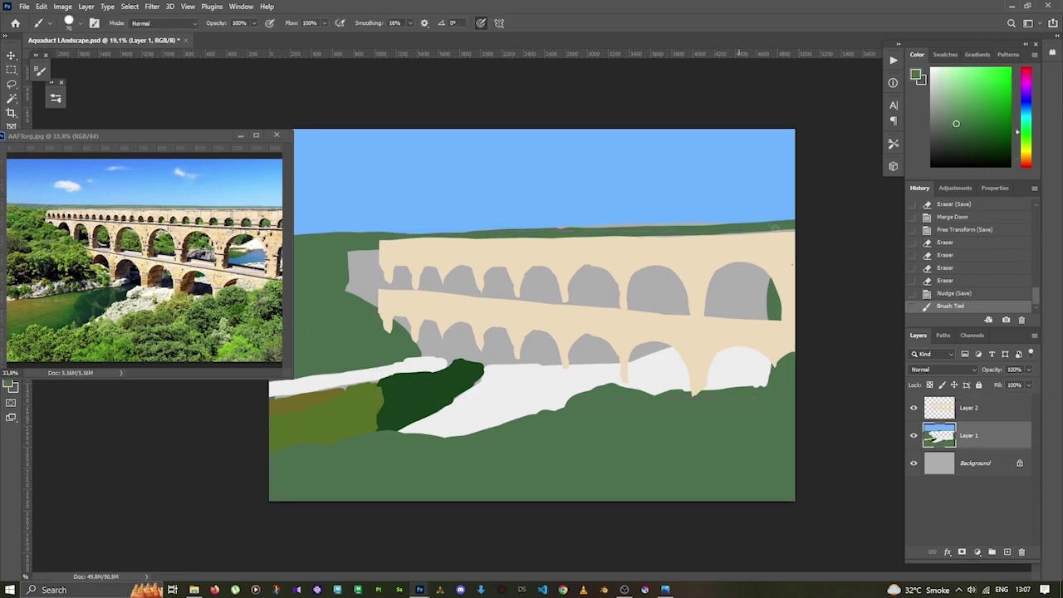
drag(674, 225, 581, 226)
drag(720, 224, 385, 236)
mouse_move(208, 133)
mouse_down()
mouse_move(184, 144)
mouse_move(258, 327)
mouse_up()
Close off the upper arch openings in green and bucket-fill them green.
drag(455, 334, 548, 335)
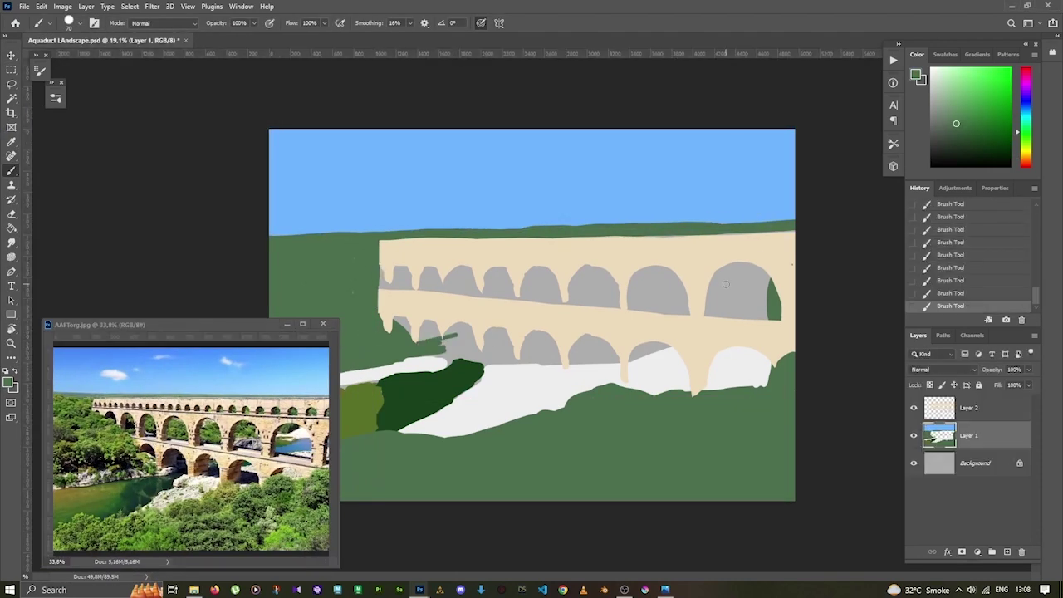
drag(707, 292, 755, 267)
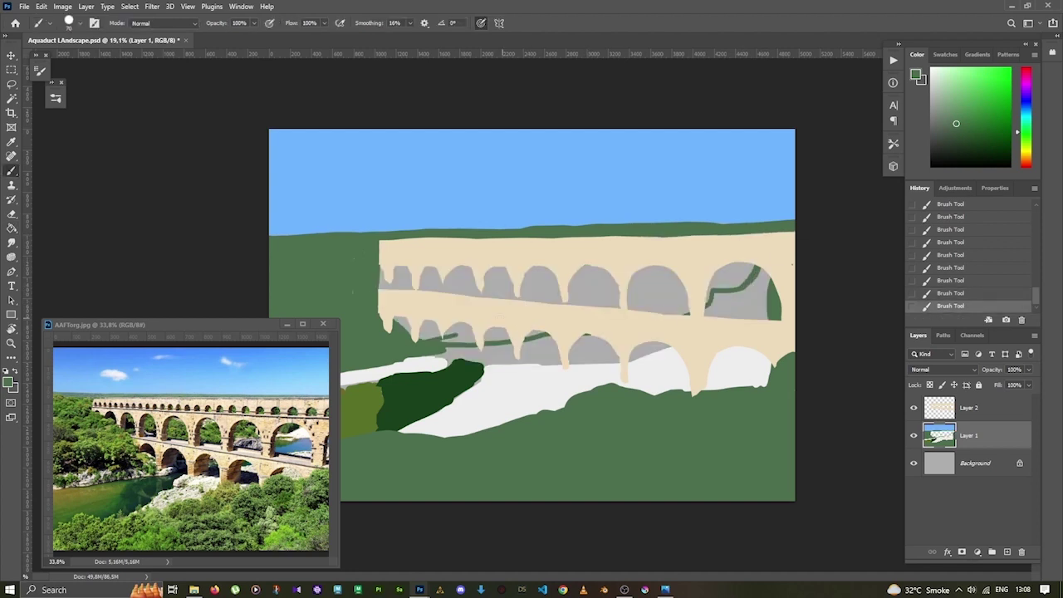
key(g)
click(540, 286)
key(z)
scroll(536, 324, down, 1)
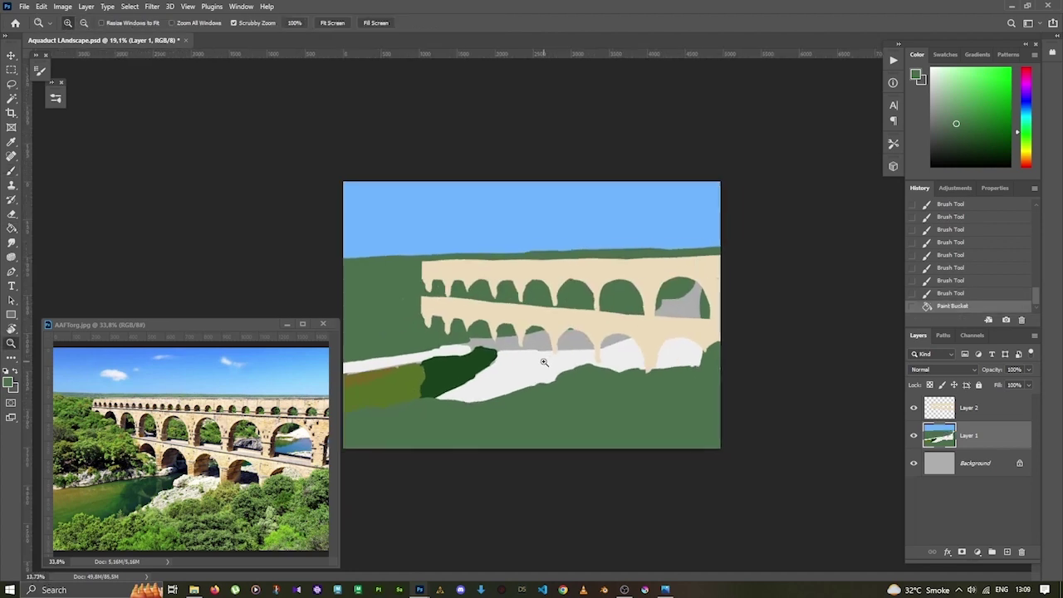
Stretch the selected riverbank greens toward the left and apply the transform.
drag(477, 408, 523, 423)
drag(523, 339, 536, 349)
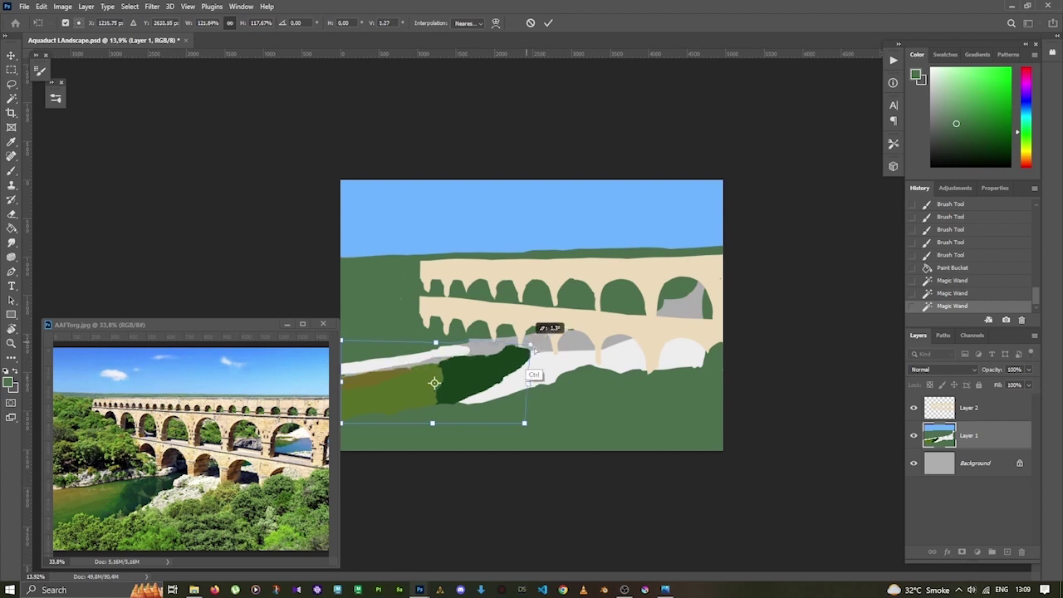
drag(524, 422, 536, 411)
key(Return)
key(ctrl+d)
Widen the layer and the aqueduct leftward with Free Transform.
key(ctrl+t)
drag(340, 316, 329, 315)
click(968, 407)
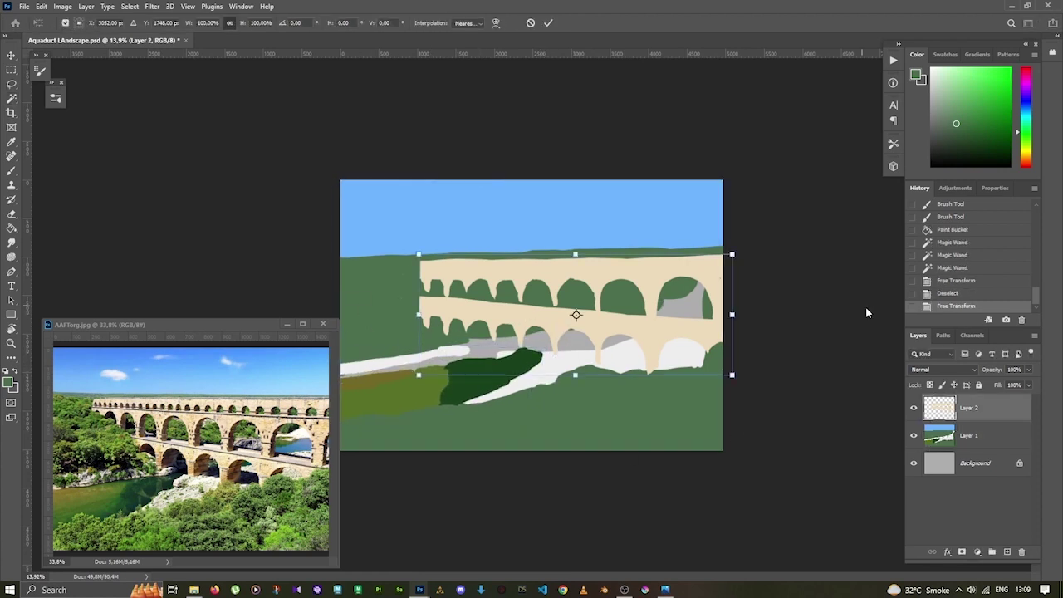
drag(420, 311, 409, 311)
key(Return)
Paint white along the river on the landscape layer.
key(x)
key(b)
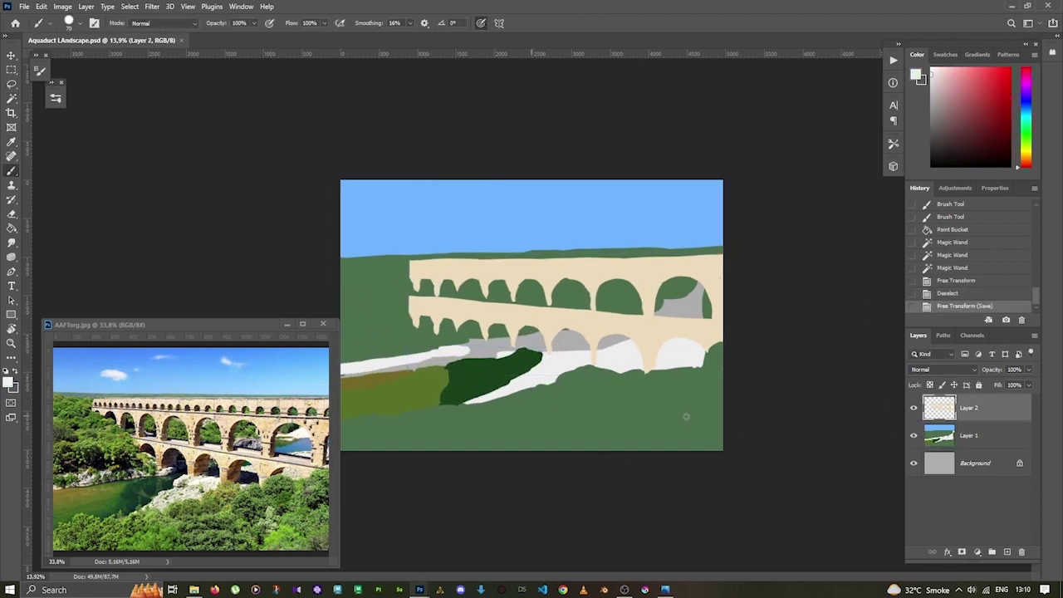
click(968, 435)
drag(345, 371, 523, 345)
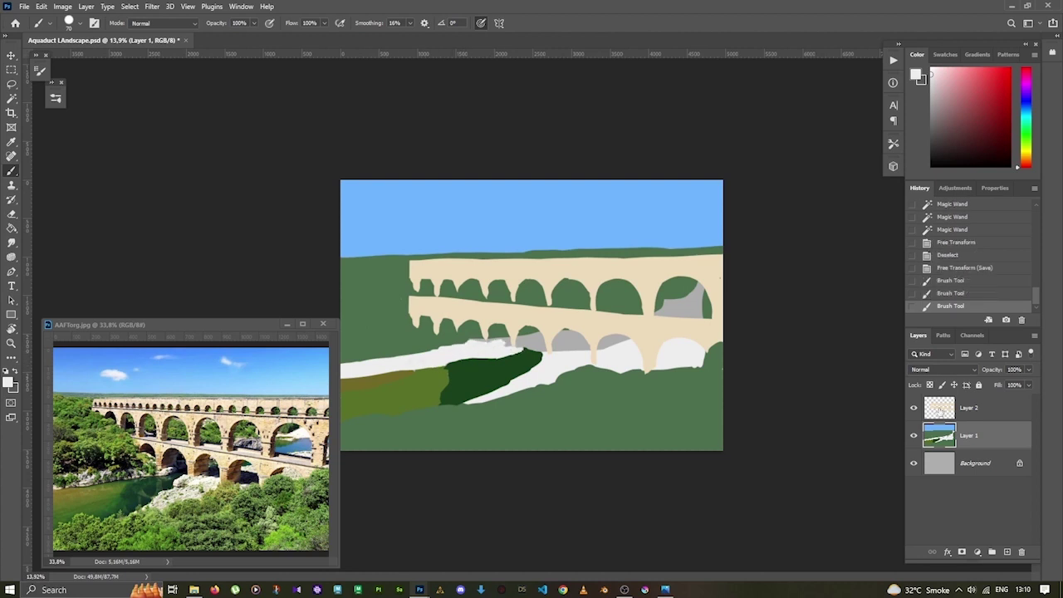
click(968, 408)
Erase the leftmost arches of the lower tier.
key(e)
mouse_move(469, 326)
mouse_down()
mouse_move(423, 303)
mouse_move(440, 332)
mouse_up()
drag(389, 289, 422, 342)
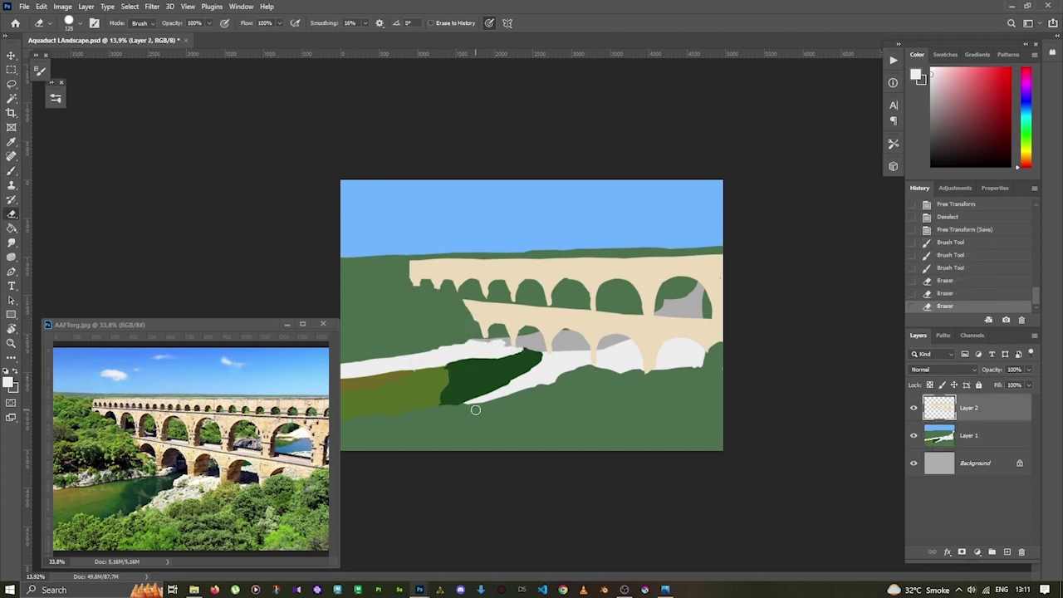
Shade the inner edges of the arches in both tiers with tan.
key(i)
click(540, 320)
key(b)
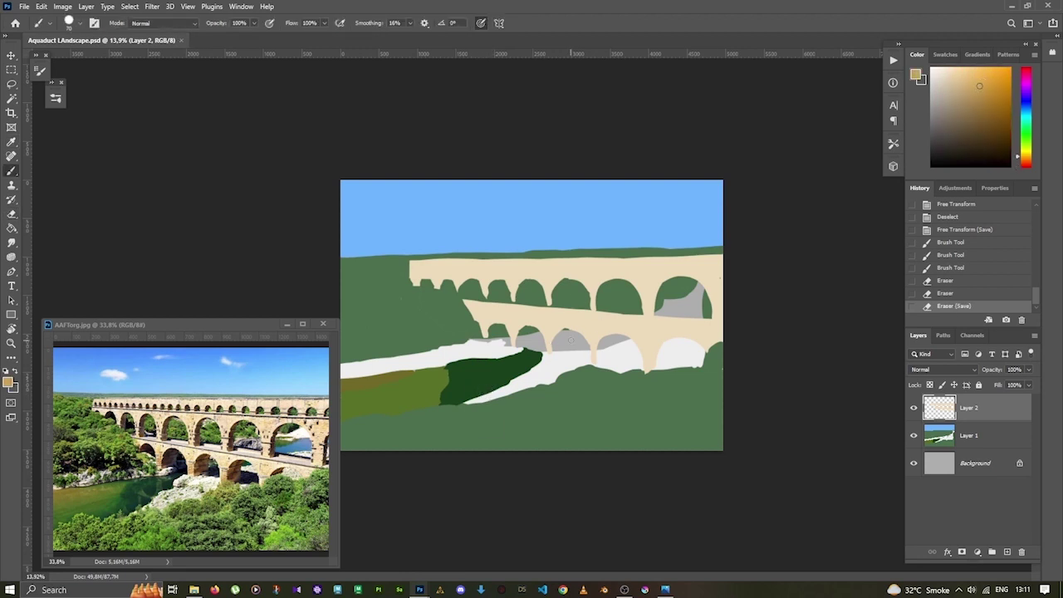
click(561, 340)
click(561, 340)
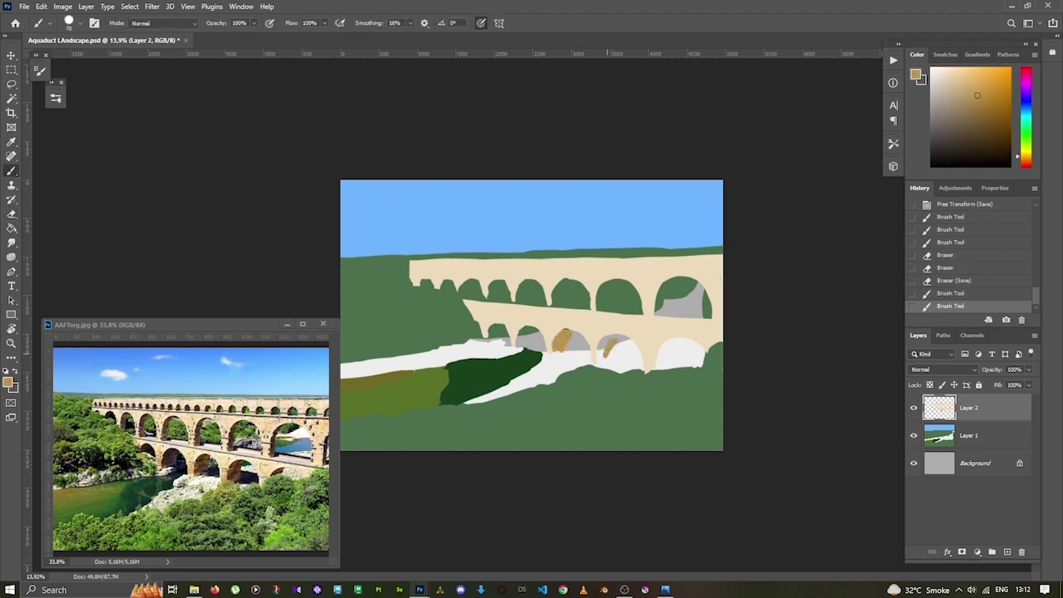
drag(670, 340, 660, 366)
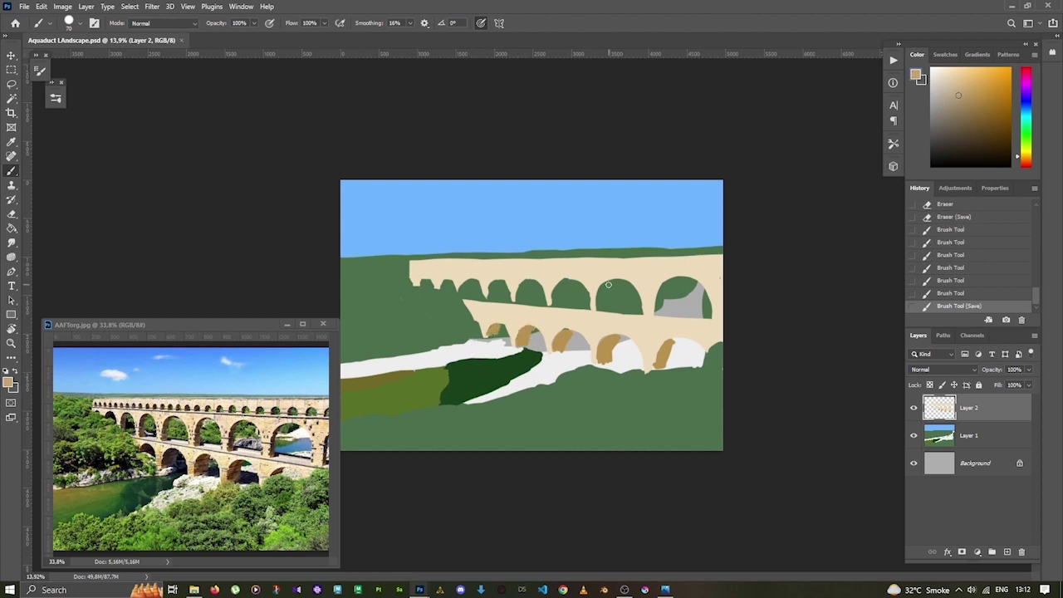
drag(604, 282, 598, 307)
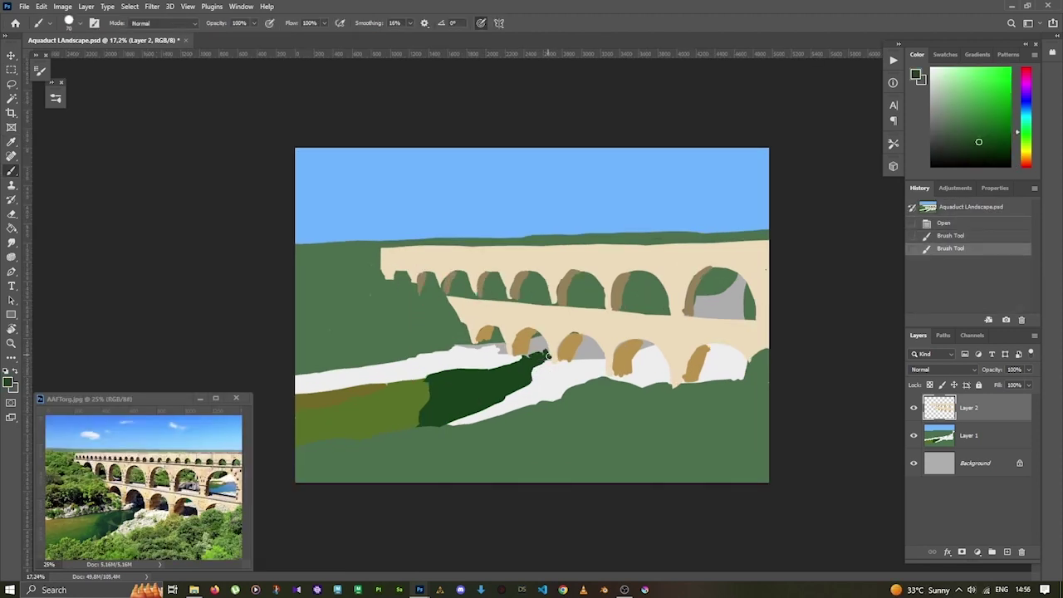
Paint hill-green strokes inside a lower arch.
alt+click(499, 352)
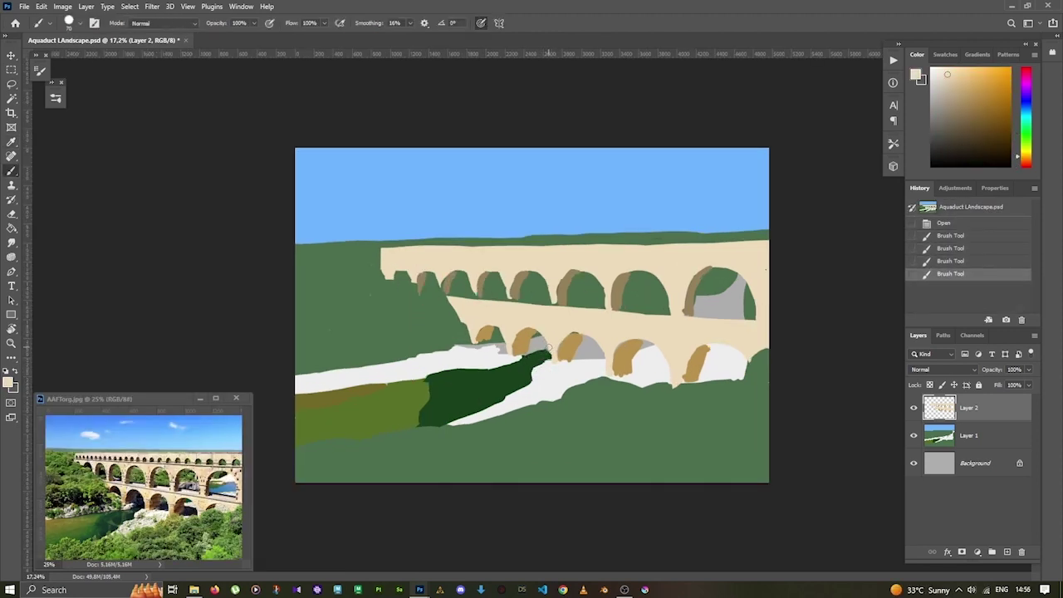
key(i)
key(b)
alt+click(456, 342)
drag(479, 350, 502, 352)
Paint sky-blue water inside the grey arch.
key(x)
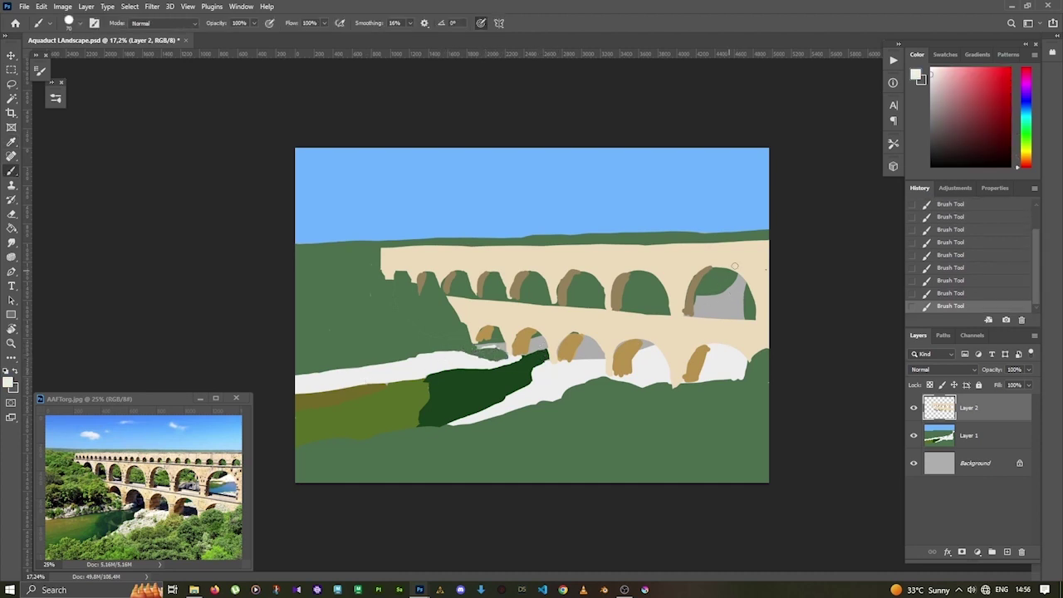
key(i)
click(978, 95)
key(b)
drag(743, 308, 698, 312)
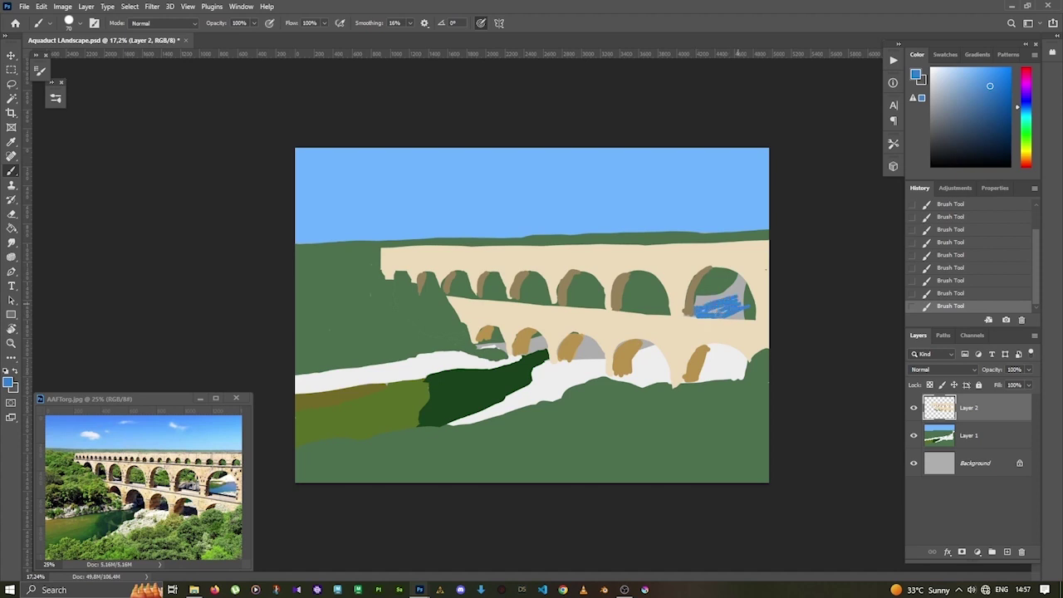
Fill the middle arch with light grey shadow.
alt+click(739, 253)
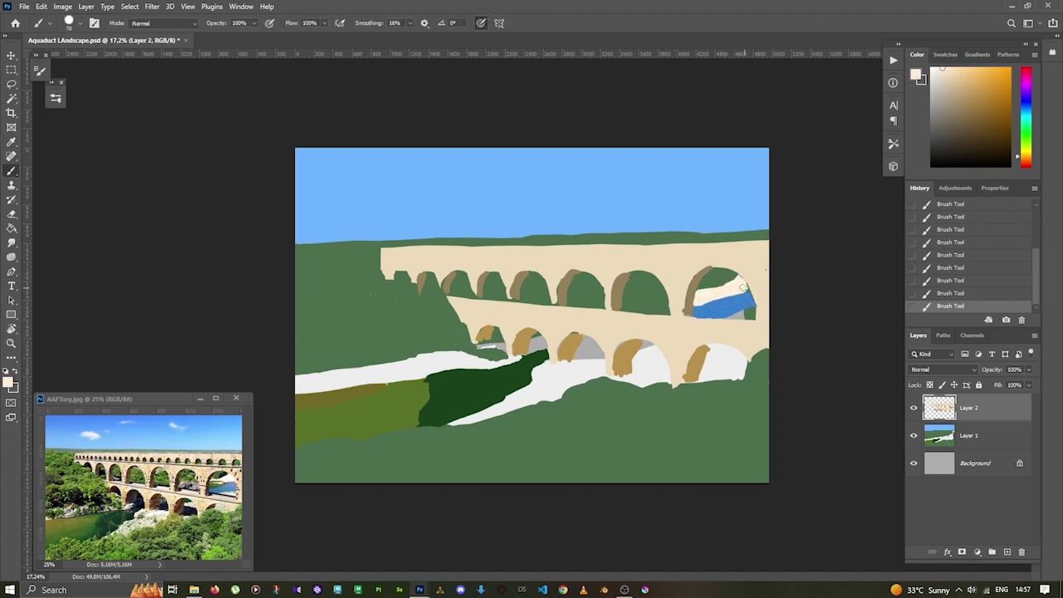
alt+click(585, 349)
drag(664, 302, 635, 308)
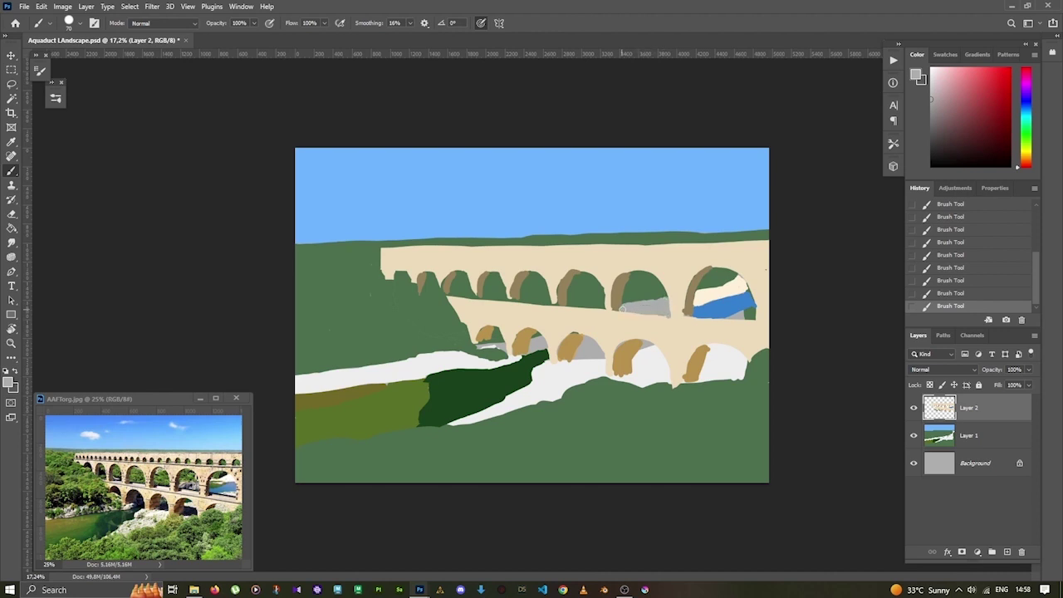
Paint dark green under the lower arches.
alt+click(606, 324)
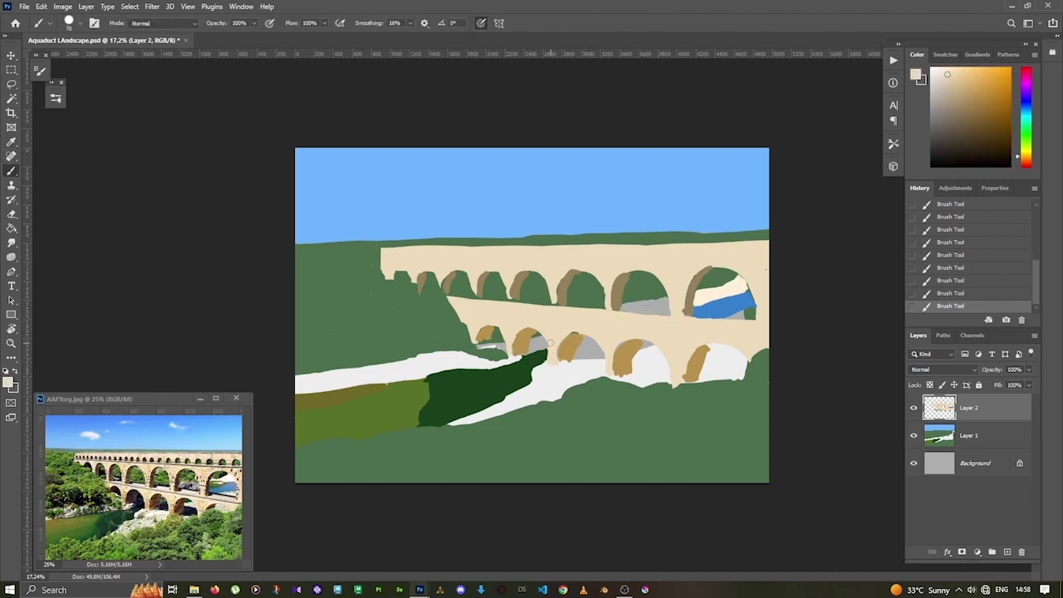
alt+click(475, 370)
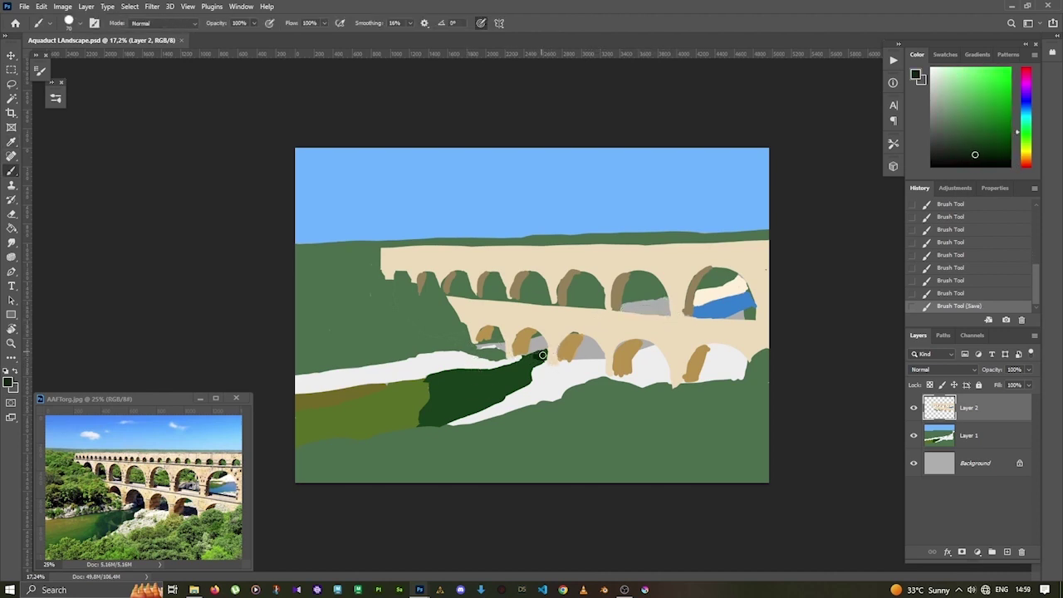
drag(544, 351, 542, 357)
alt+click(581, 350)
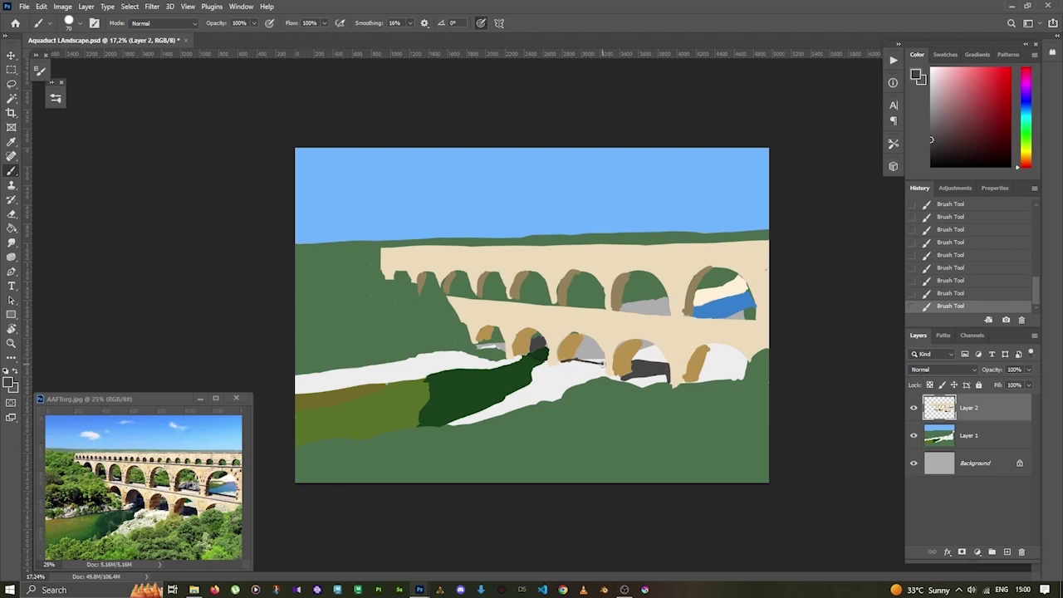
Cover the white under the right arch with green and dab green on the left bank.
alt+click(613, 385)
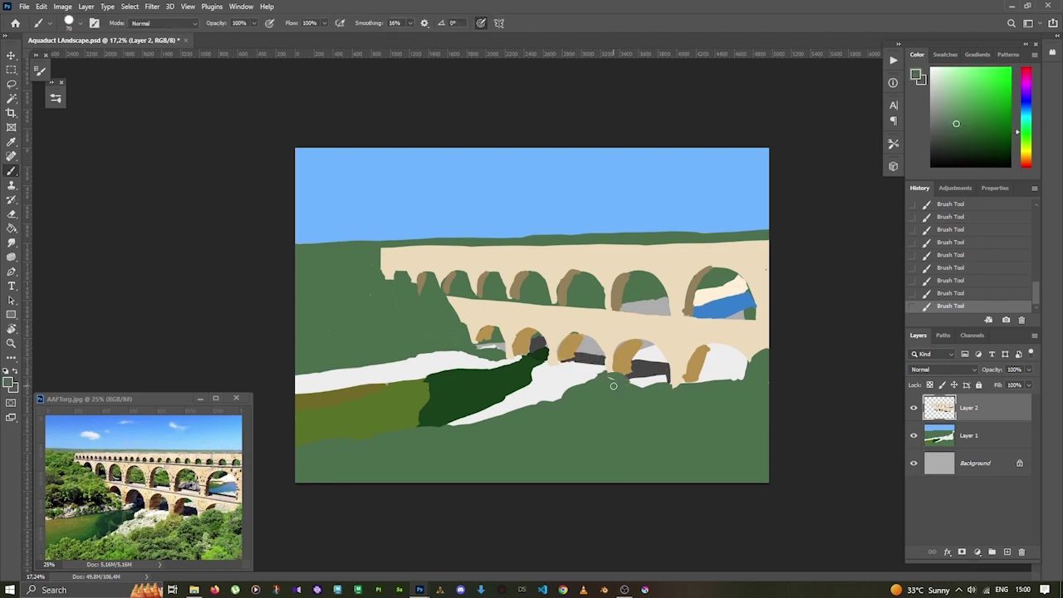
alt+click(573, 320)
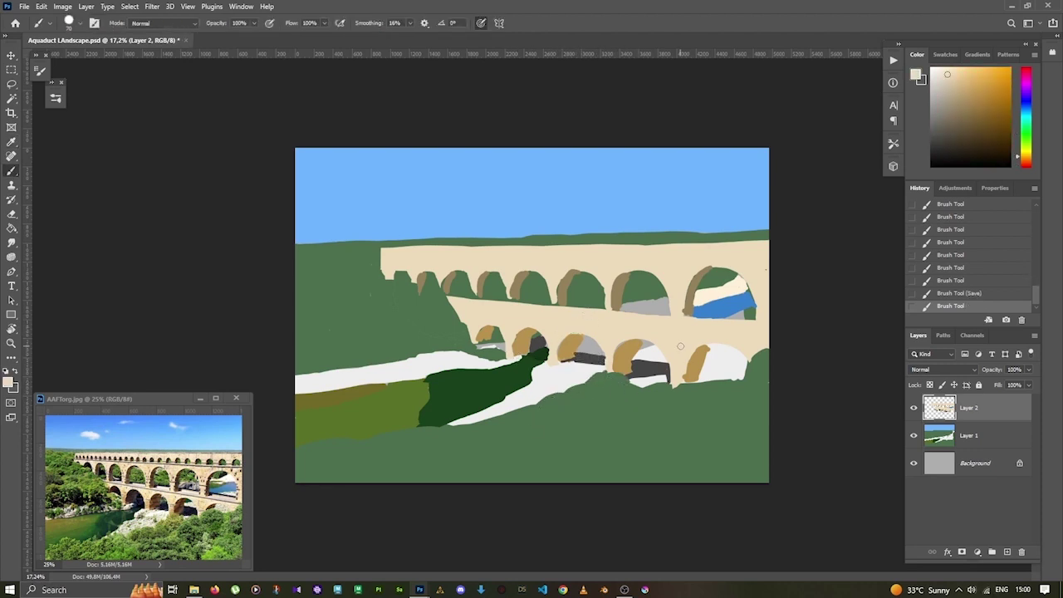
alt+click(713, 351)
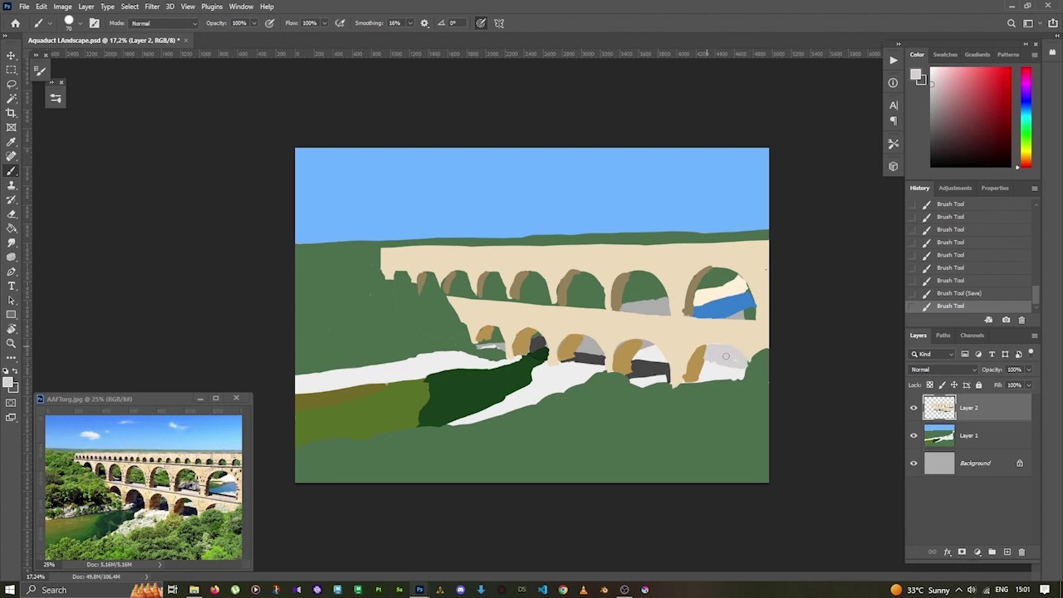
alt+click(721, 383)
drag(720, 380, 704, 375)
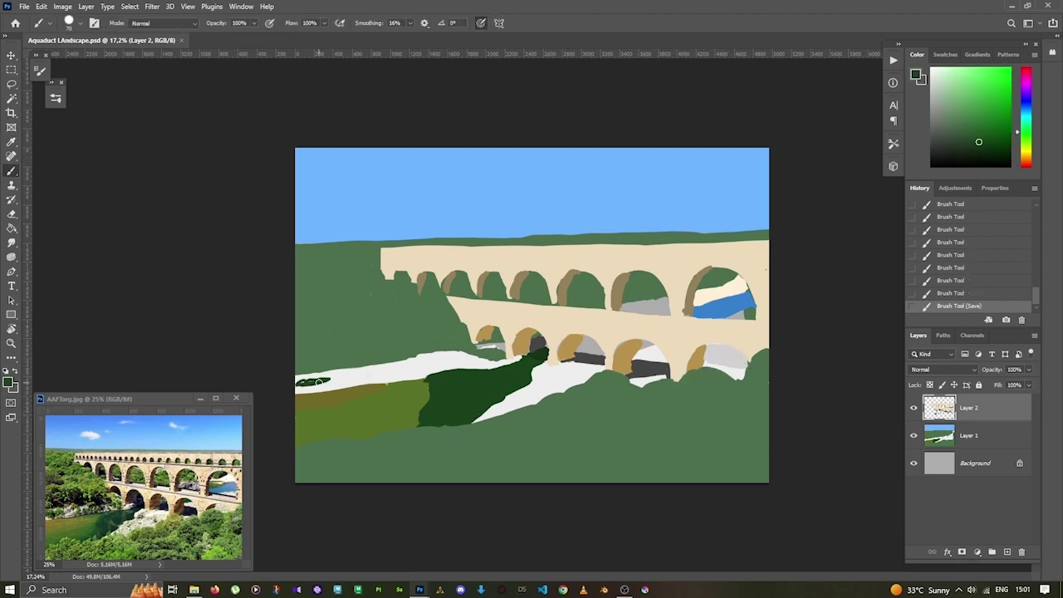
alt+click(312, 381)
drag(312, 381, 309, 381)
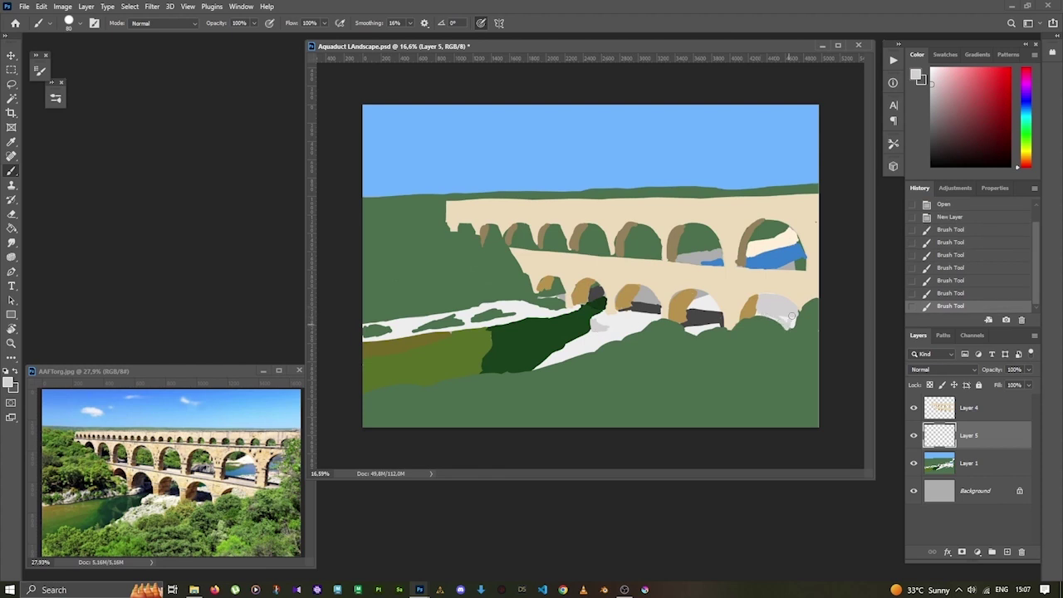
Merge the new layer down and paint white rocky edges along both river banks.
key(ctrl+e)
drag(552, 315, 581, 307)
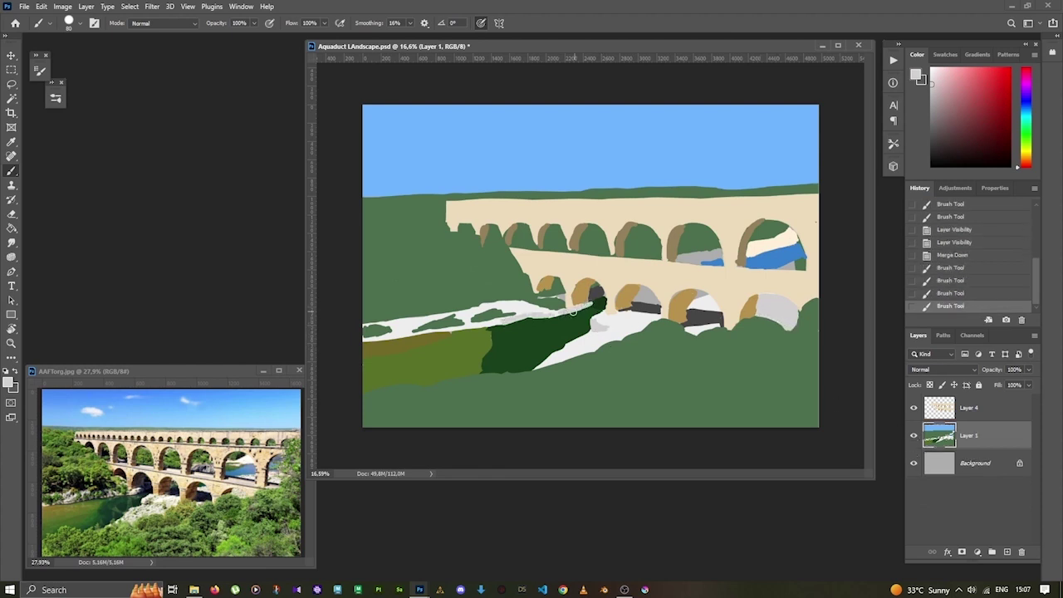
mouse_move(411, 333)
mouse_down()
mouse_move(448, 326)
mouse_move(432, 330)
mouse_up()
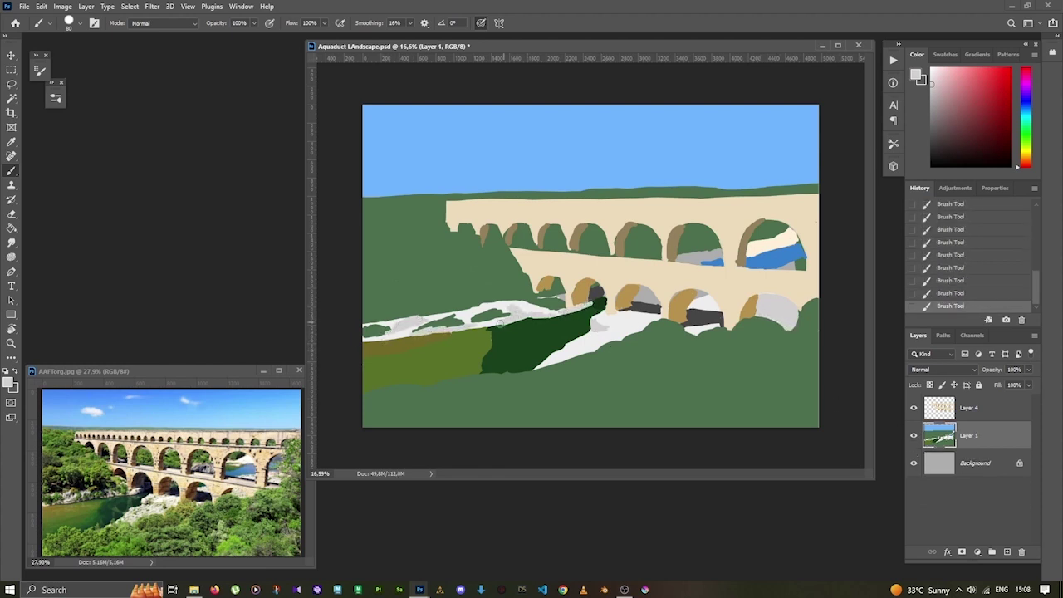
Select the pale rock areas and recolour them with Hue/Saturation, checking the reference photo.
alt+click(686, 265)
alt+click(788, 193)
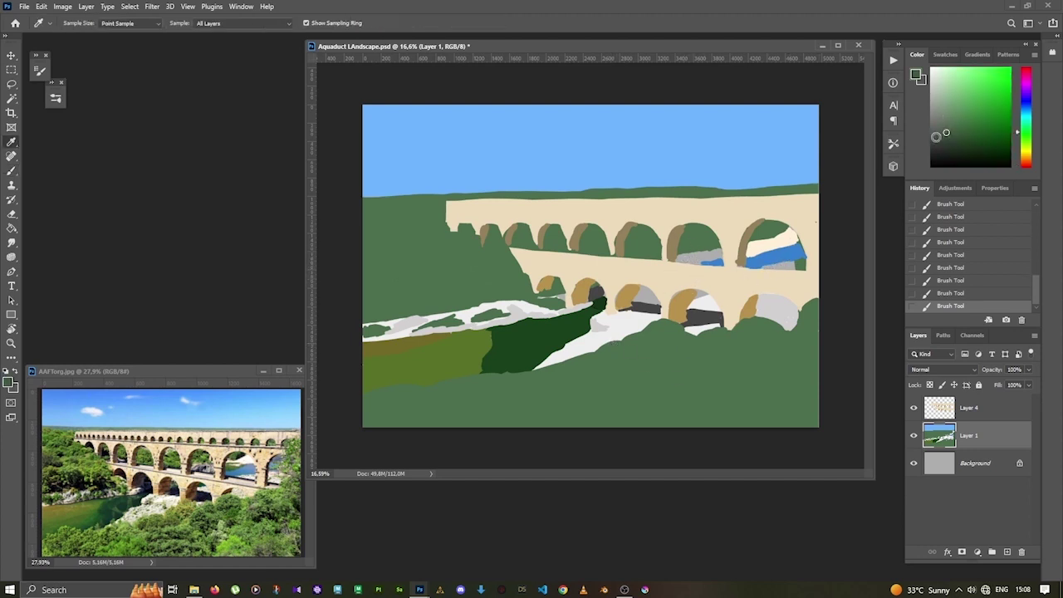
alt+click(643, 297)
alt+click(595, 295)
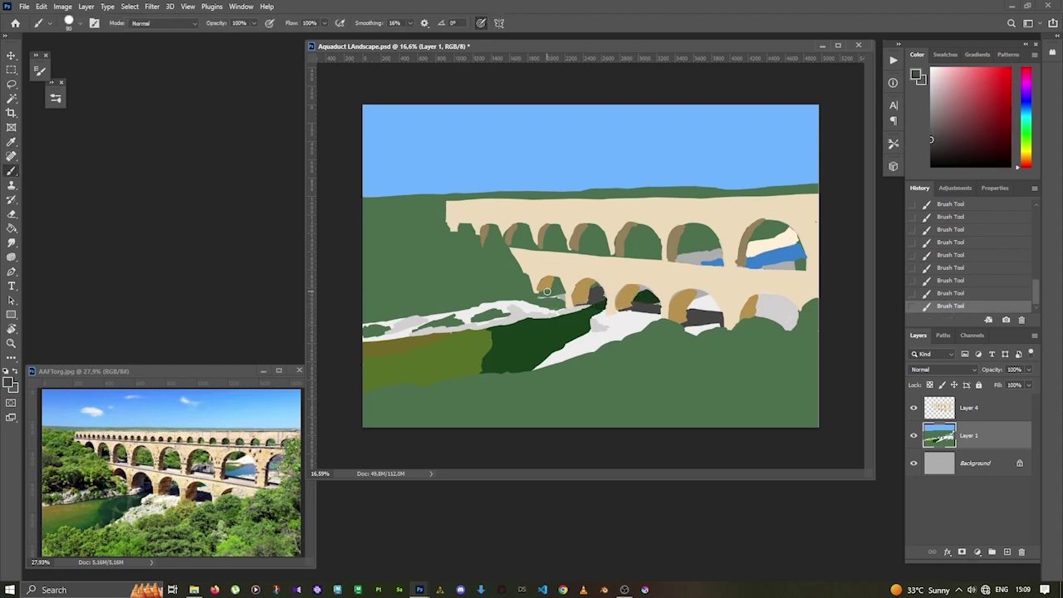
key(w)
shift+click(611, 363)
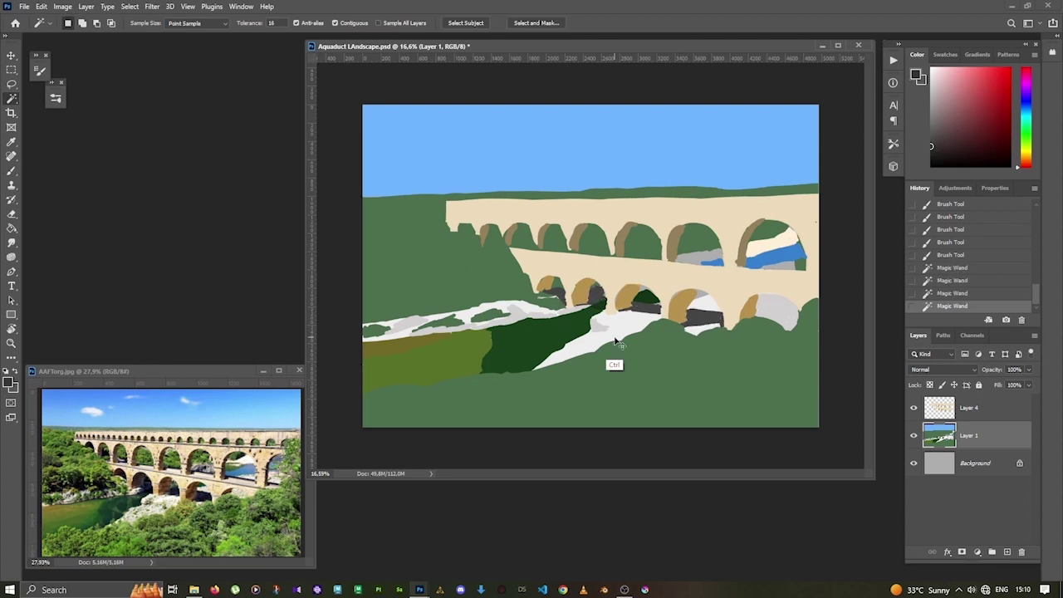
key(ctrl+u)
key(Return)
key(b)
alt+click(99, 507)
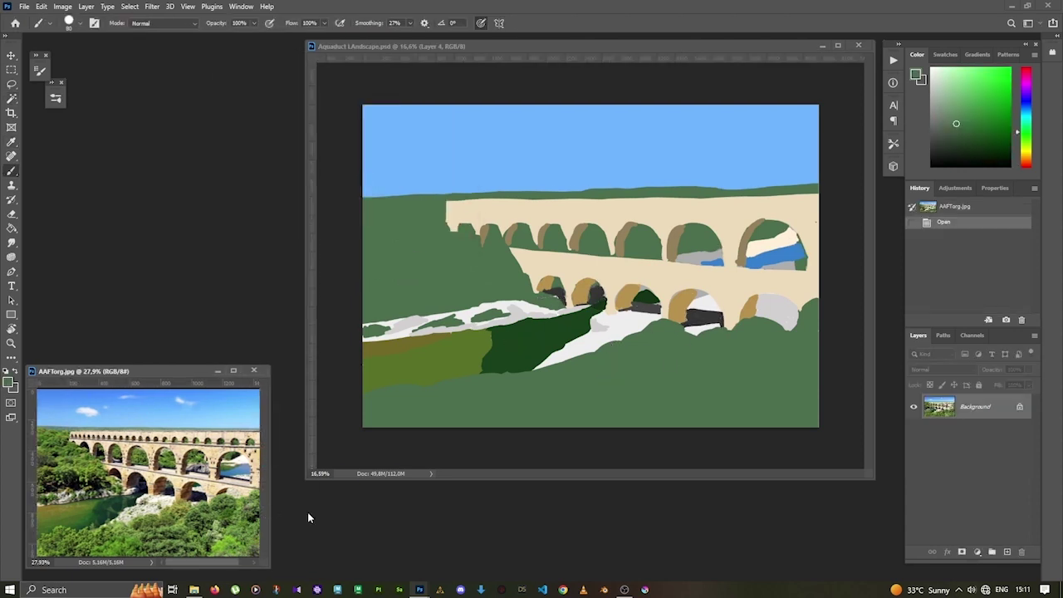
click(851, 406)
Stretch the aqueduct's bottom-right corner, then marquee a thin strip across the top tier on a new layer.
key(ctrl+t)
drag(818, 339, 813, 347)
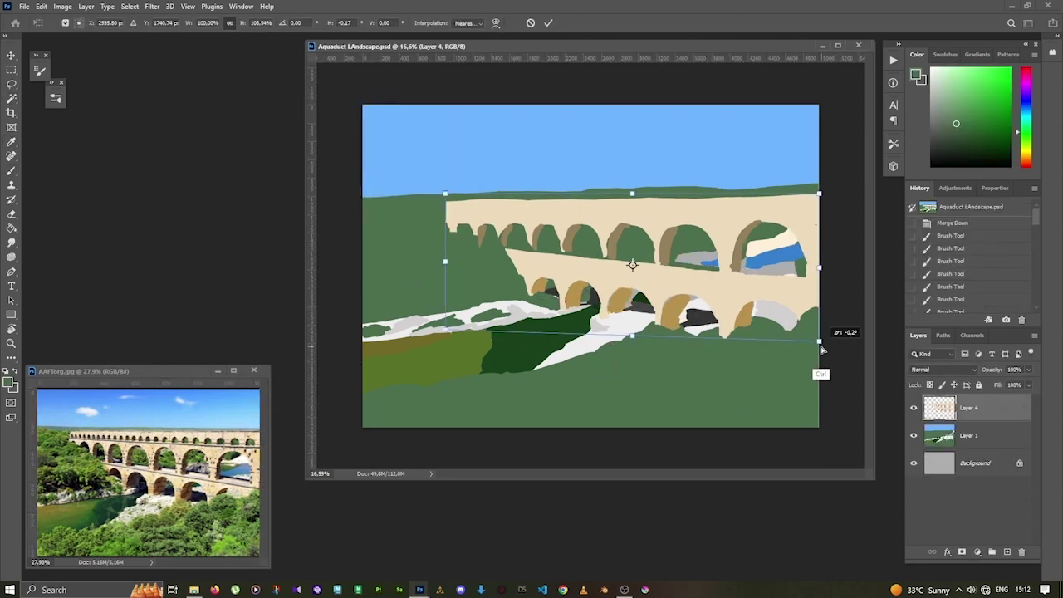
key(Return)
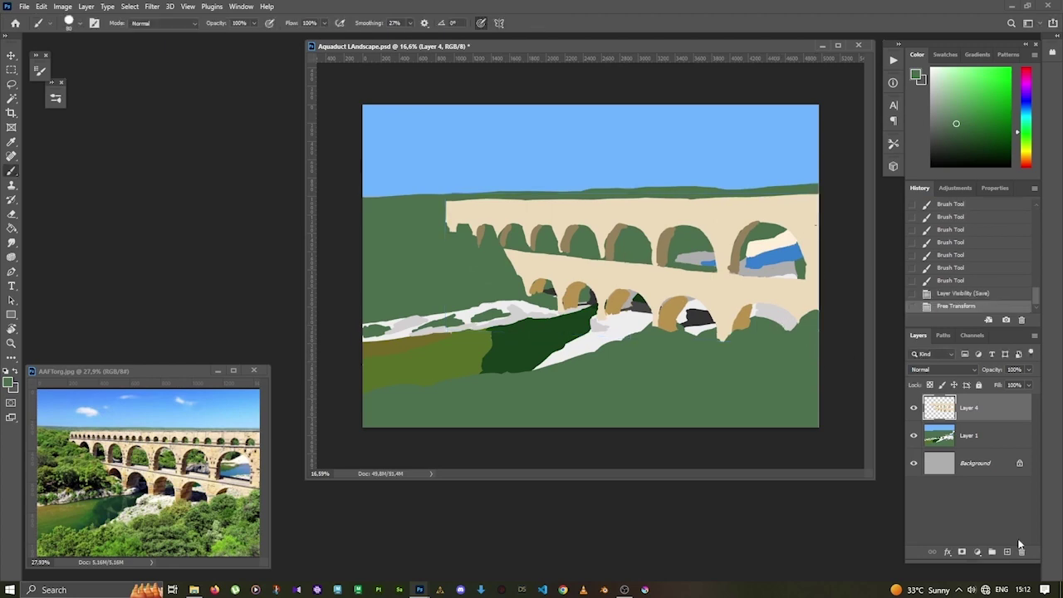
click(1006, 551)
drag(849, 209, 463, 216)
Fill the strip dark grey and move it onto the bridge top, tilted about 2°.
click(689, 212)
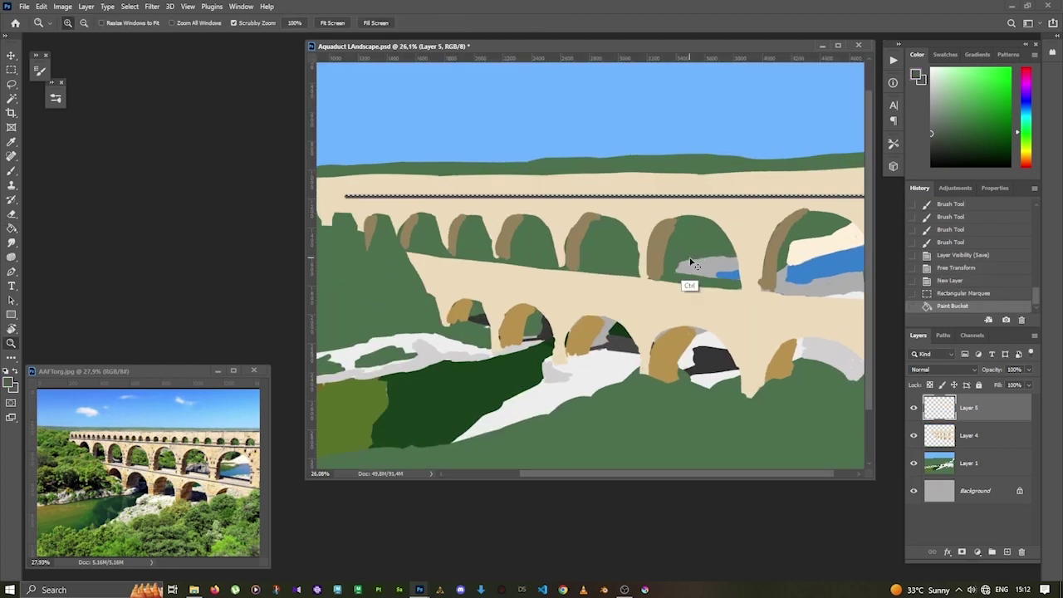
key(ctrl+d)
key(ctrl+t)
alt+scroll(652, 186, down, 2)
drag(651, 195, 652, 206)
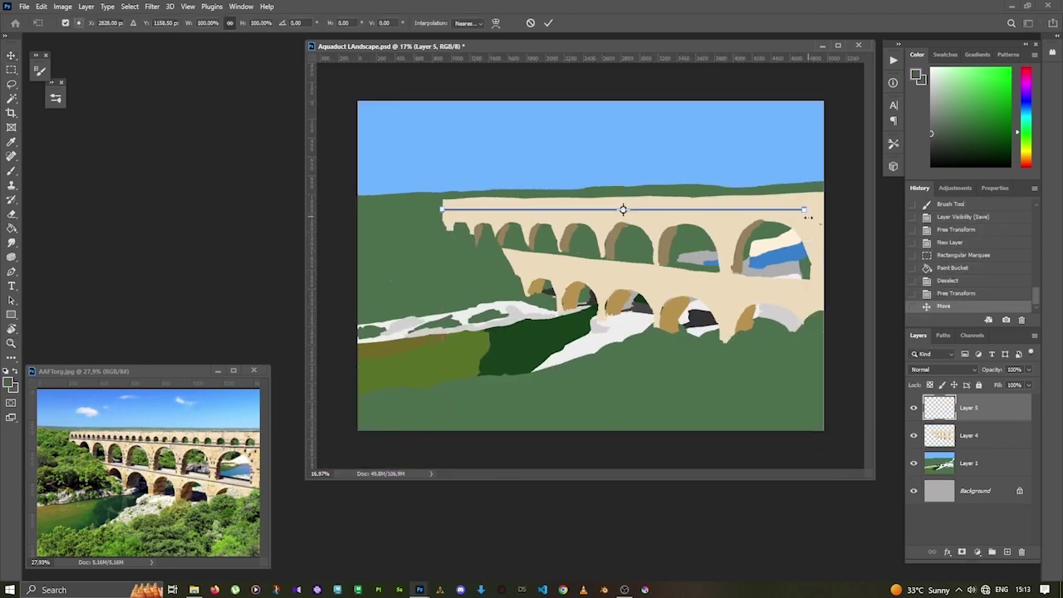
alt+scroll(807, 212, up, 4)
alt+scroll(788, 241, down, 4)
alt+scroll(770, 268, up, 4)
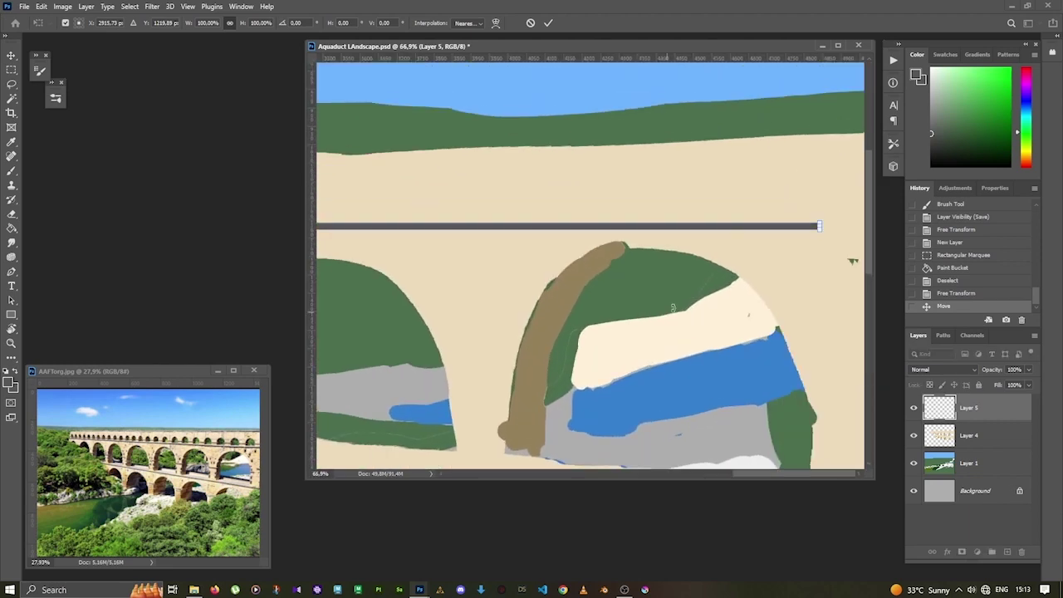
drag(673, 307, 700, 348)
alt+scroll(700, 348, down, 4)
drag(407, 203, 400, 213)
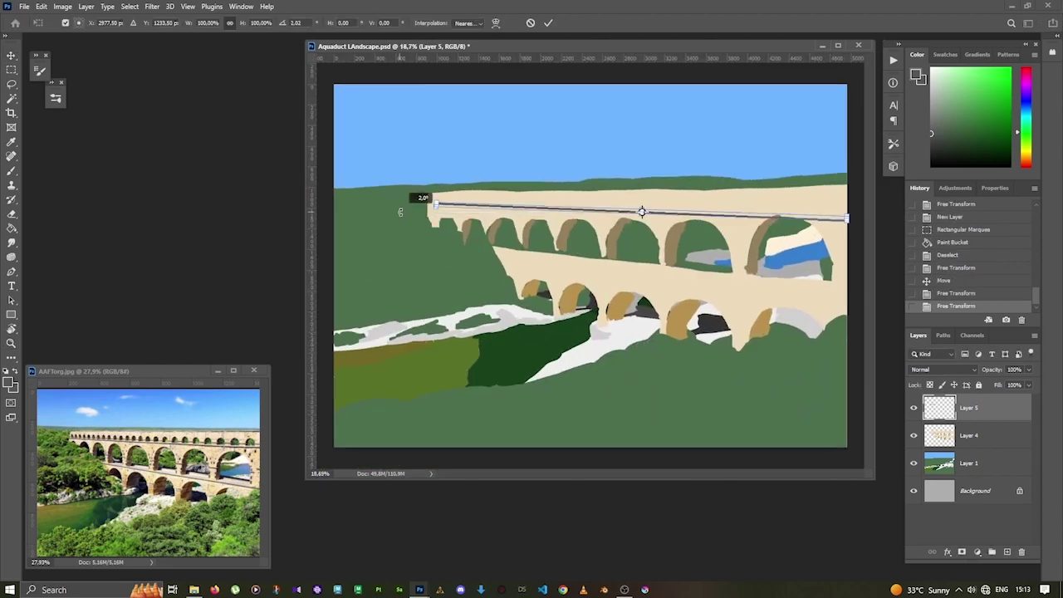
key(Return)
Paint a thin band along the horizon with hill green on the landscape layer.
click(968, 463)
key(m)
drag(859, 173, 278, 178)
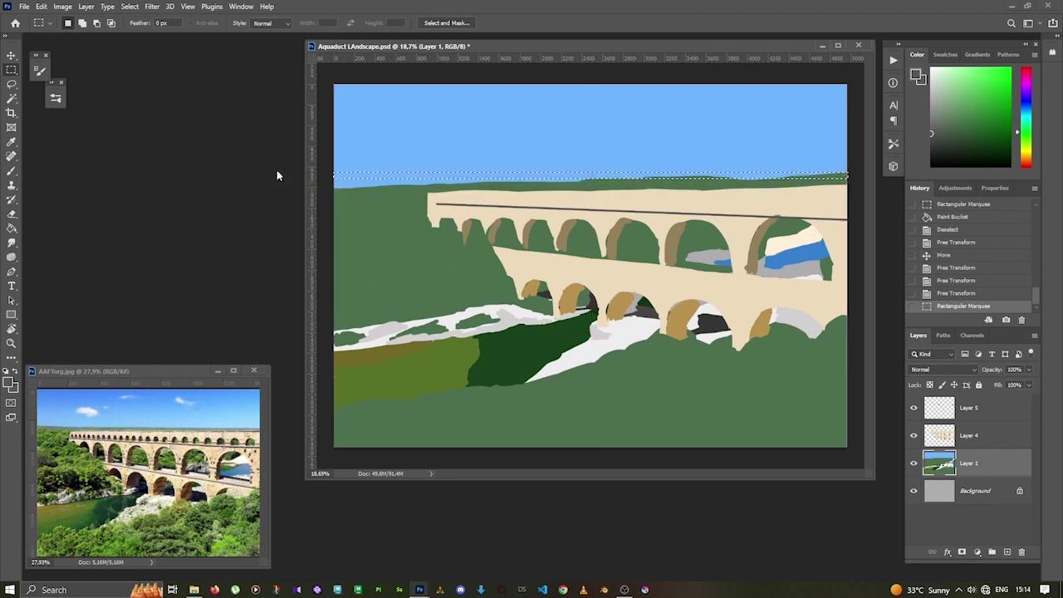
key(b)
drag(772, 176, 847, 176)
key(m)
key(Down)
key(i)
click(577, 181)
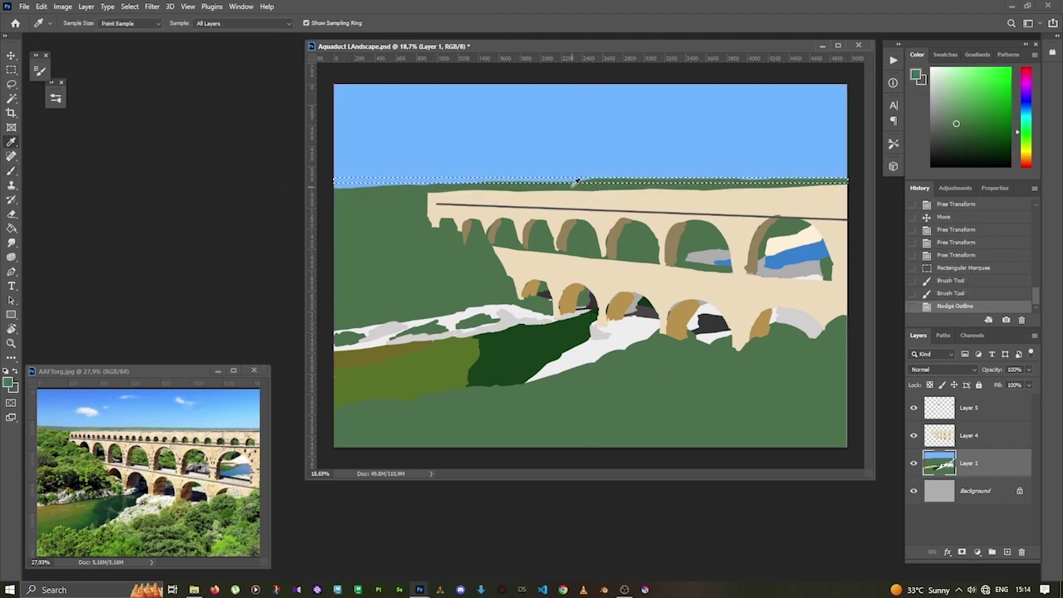
key(b)
mouse_move(448, 180)
mouse_down()
mouse_move(847, 180)
mouse_move(328, 179)
mouse_move(336, 186)
mouse_up()
key(ctrl+d)
Toggle the dark line layer's visibility to check it, then reselect the aqueduct layer.
click(913, 407)
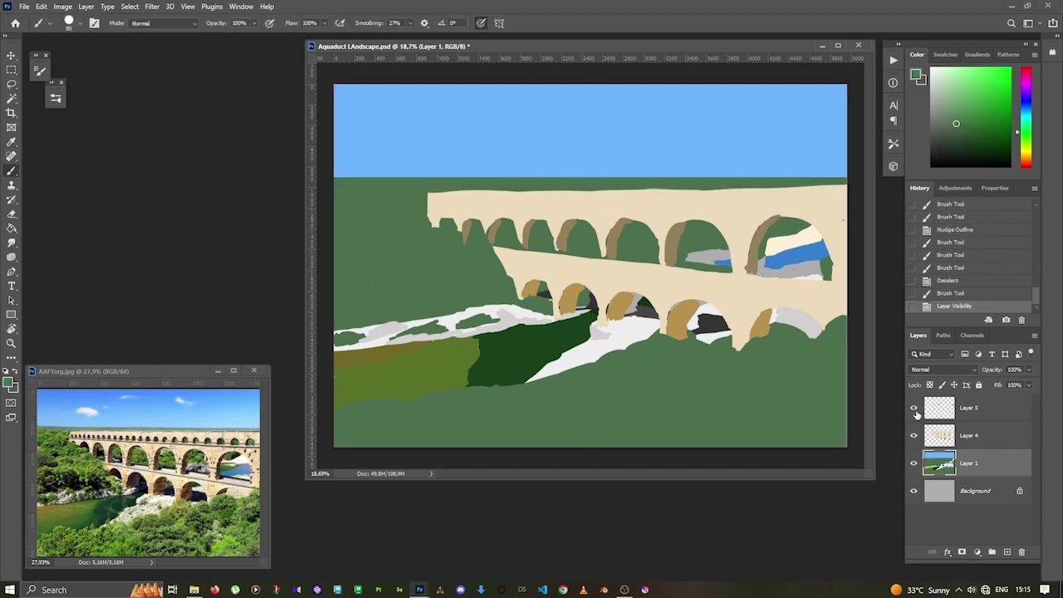
click(914, 408)
key(alt+bracketright)
key(ctrl+t)
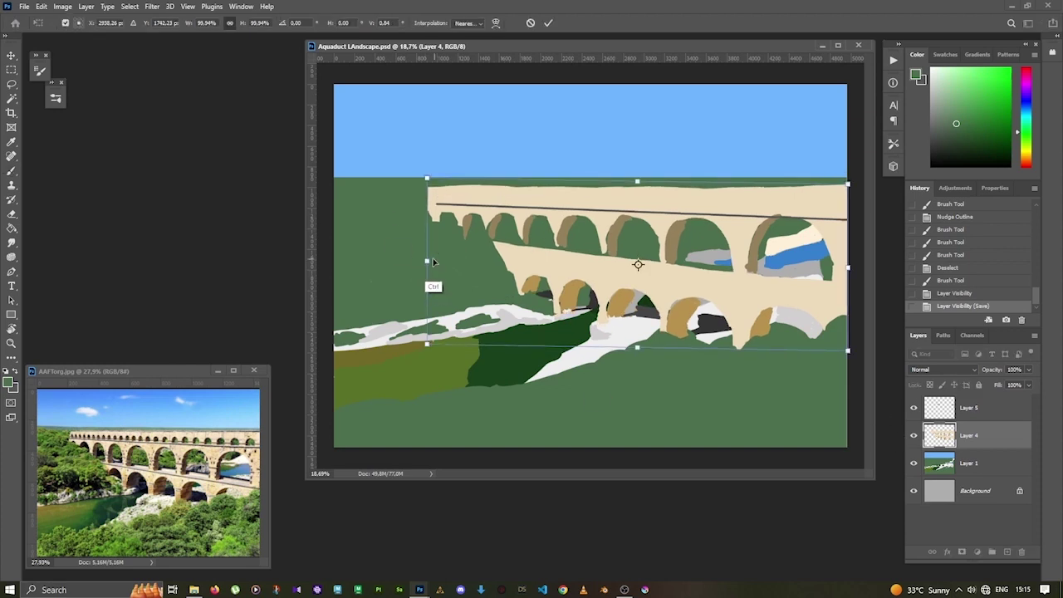
key(Return)
Fill a thin strip along the bridge top with beige and realign the dark line to it.
key(m)
drag(848, 182, 421, 192)
key(Up)
key(g)
click(427, 191)
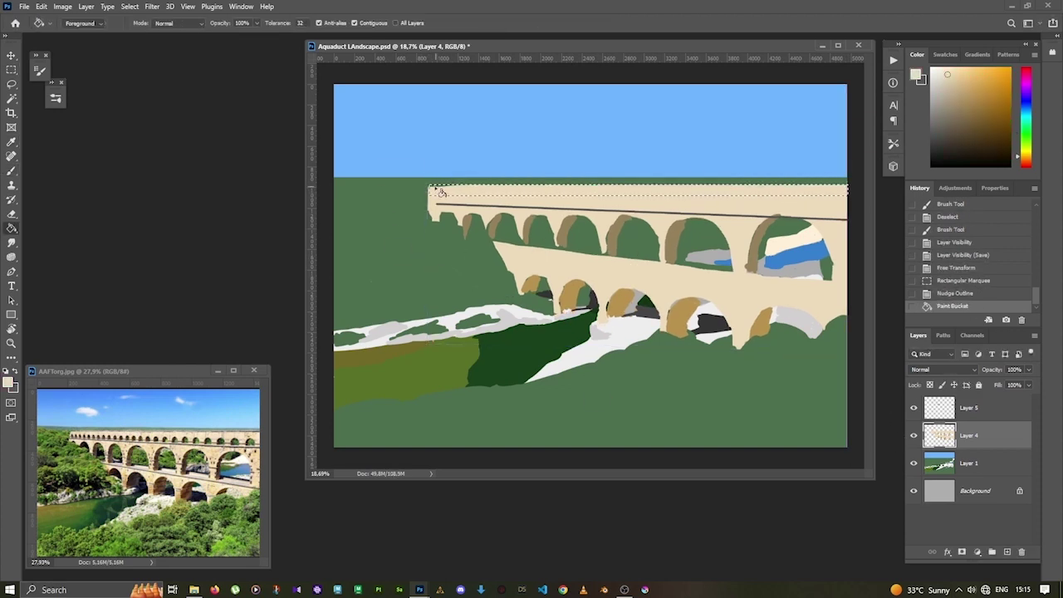
key(ctrl+d)
click(930, 407)
key(Up)
key(ctrl+t)
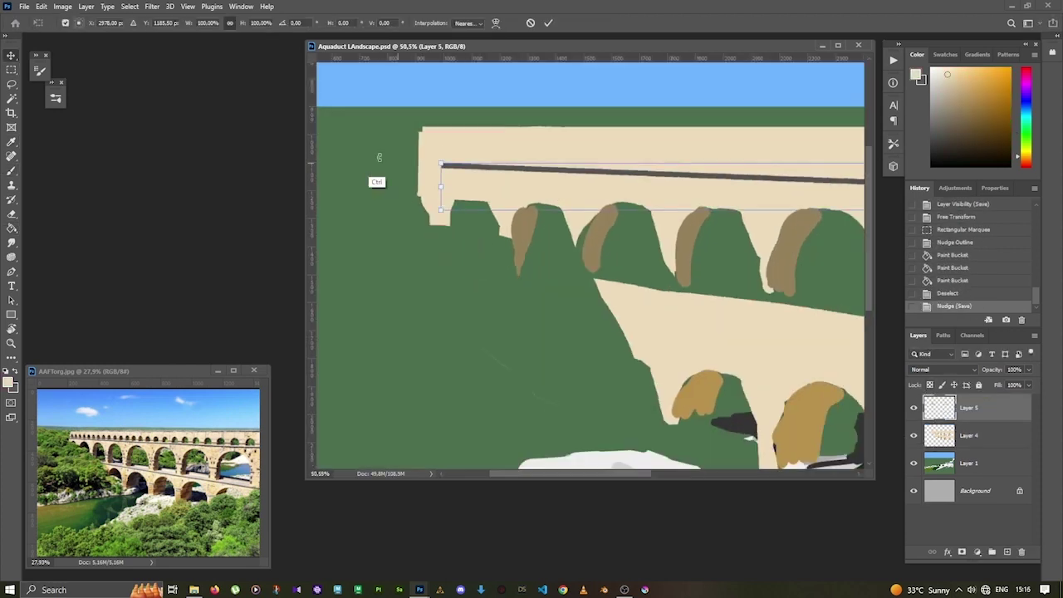
key(Return)
Touch up the dark line's right end and bridge arches with beige, then save.
key(alt+bracketleft)
key(i)
key(b)
drag(804, 223, 817, 220)
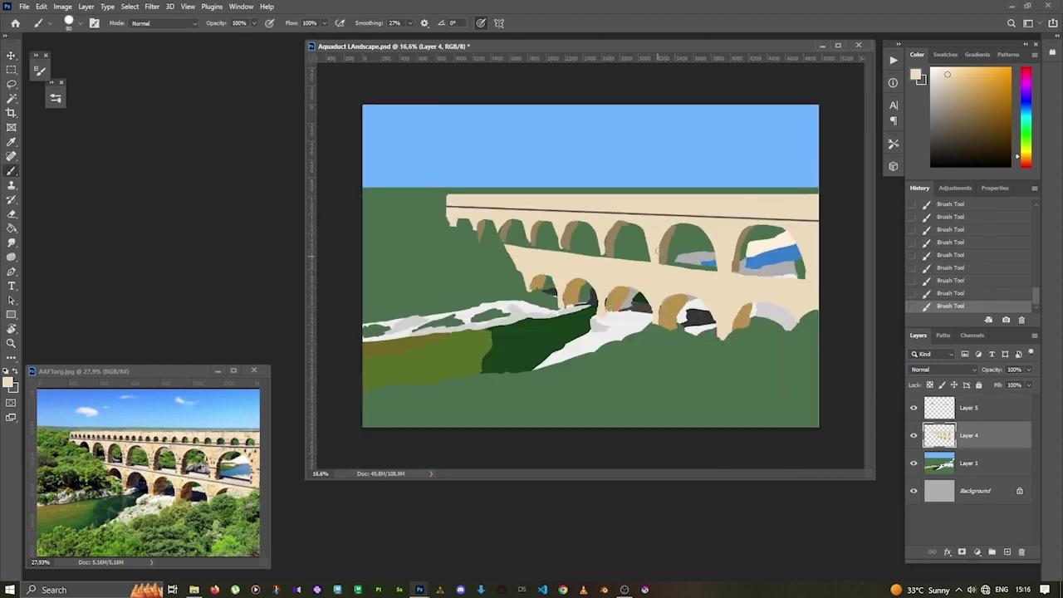
mouse_move(615, 220)
mouse_down()
mouse_move(601, 247)
mouse_move(561, 249)
mouse_up()
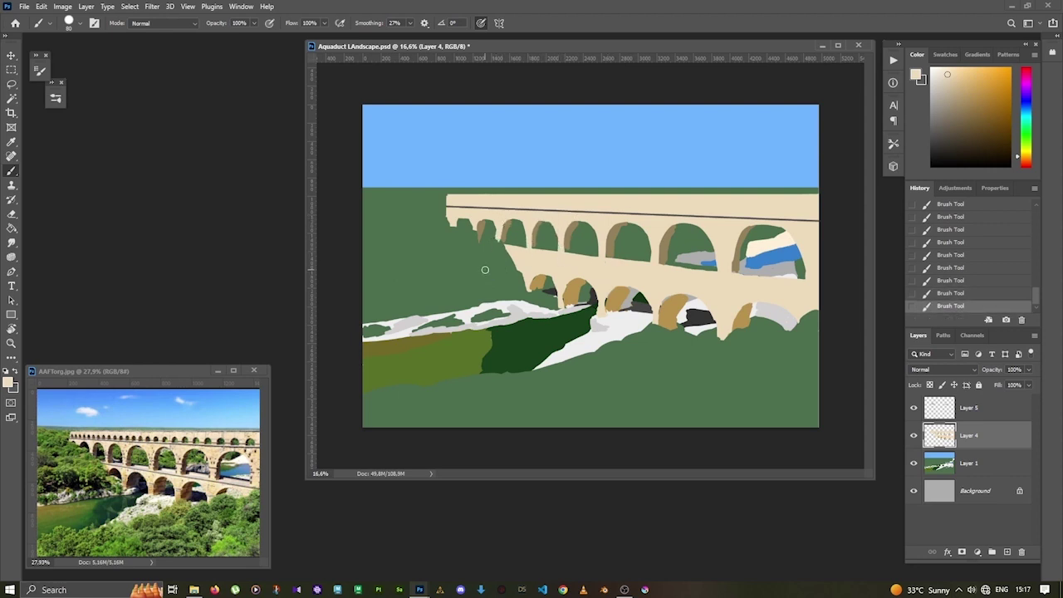
mouse_move(480, 267)
mouse_down()
mouse_move(498, 249)
mouse_move(547, 263)
mouse_up()
key(ctrl+s)
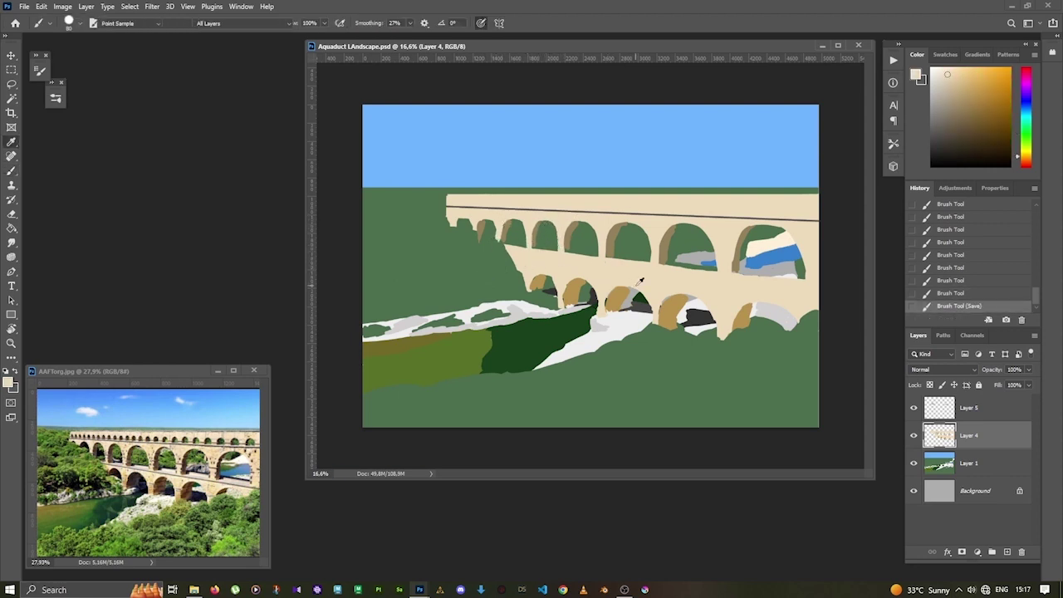
Paint white strokes on the upper arches and save again.
click(939, 70)
drag(714, 270, 664, 266)
drag(701, 271, 681, 267)
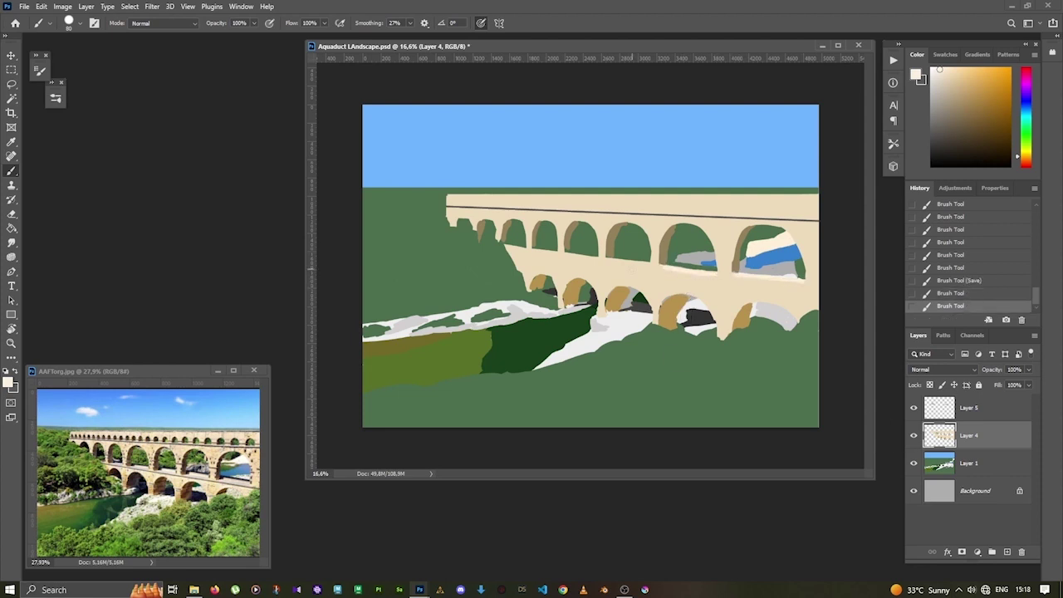
key(ctrl+s)
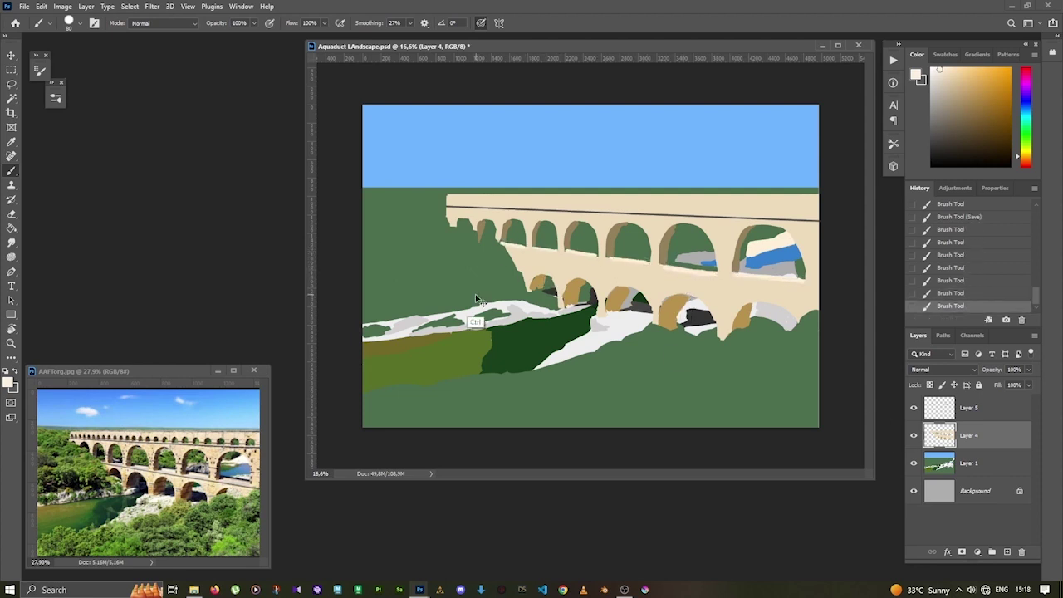
Duplicate Layer 5, shift the copy down, rotate it about 6° and stretch it above the lower arches.
alt+click(624, 292)
key(alt+bracketright)
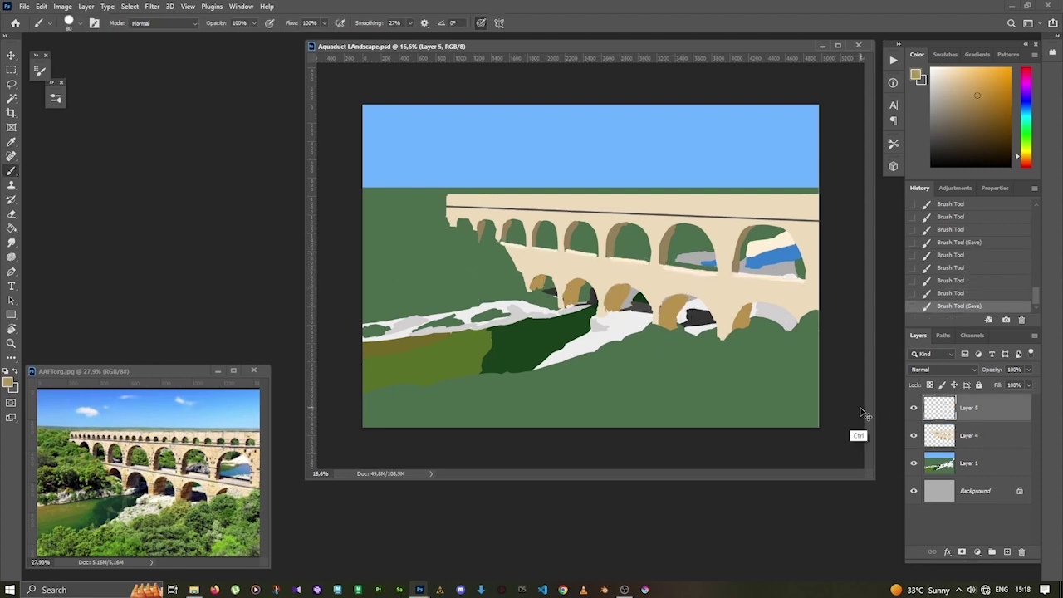
key(ctrl+j)
key(v)
key(shift+Down)
key(shift+Down)
key(shift+Down)
key(shift+Down)
key(shift+Down)
key(shift+Down)
key(ctrl+t)
drag(449, 271, 450, 243)
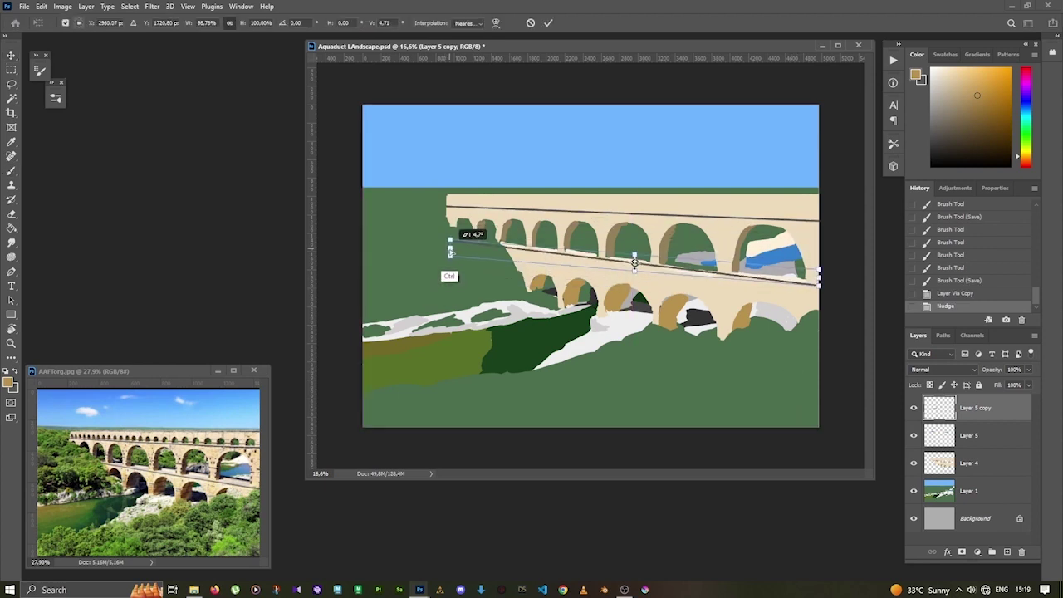
drag(812, 288, 818, 293)
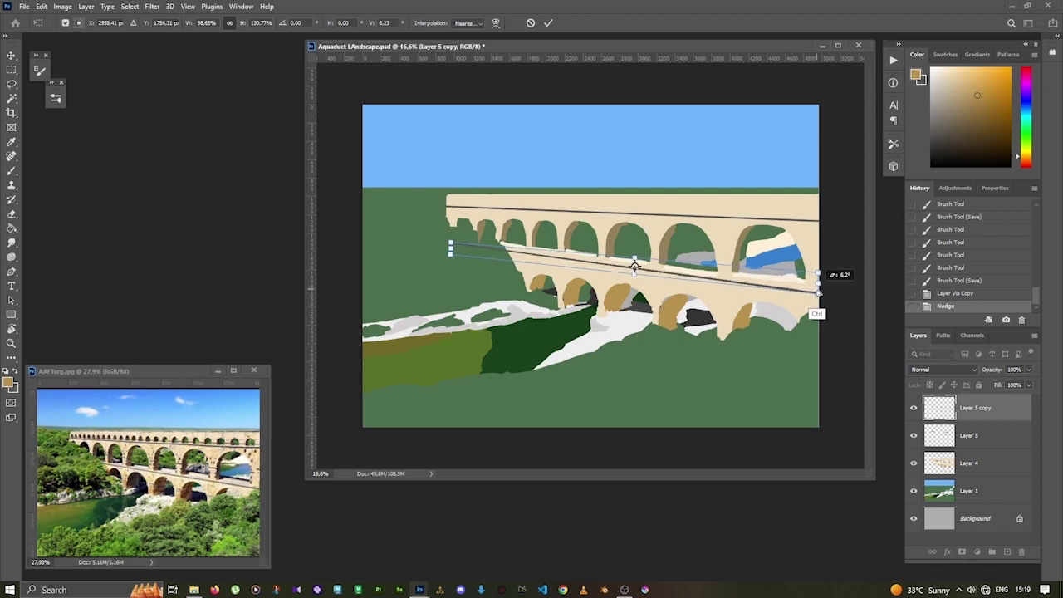
key(Return)
click(919, 469)
Erase parts of the lower arches' tan shading to reveal the green beneath.
key(e)
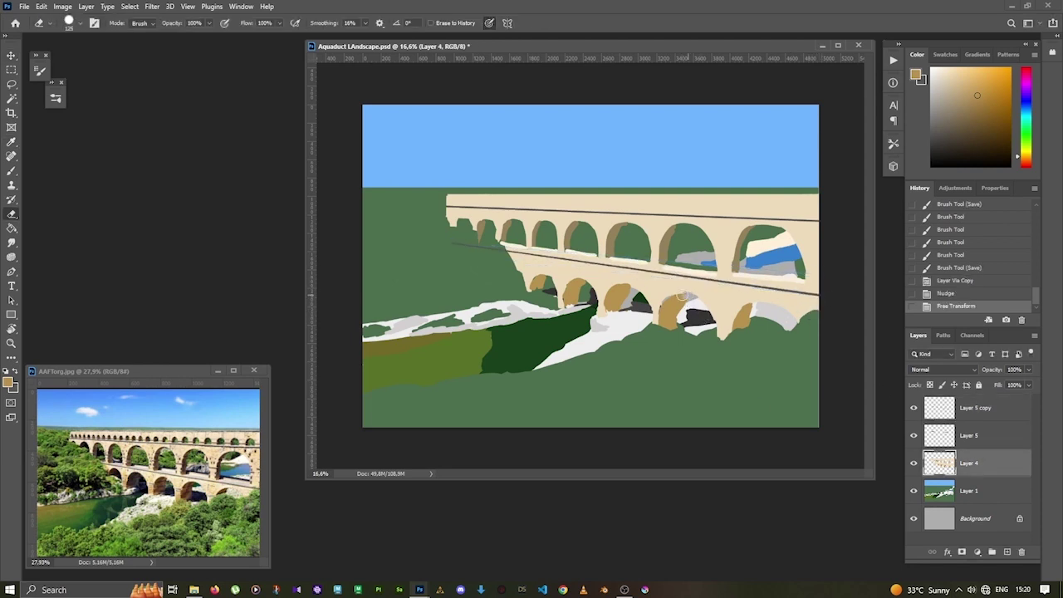
click(772, 303)
click(639, 306)
click(639, 306)
click(640, 307)
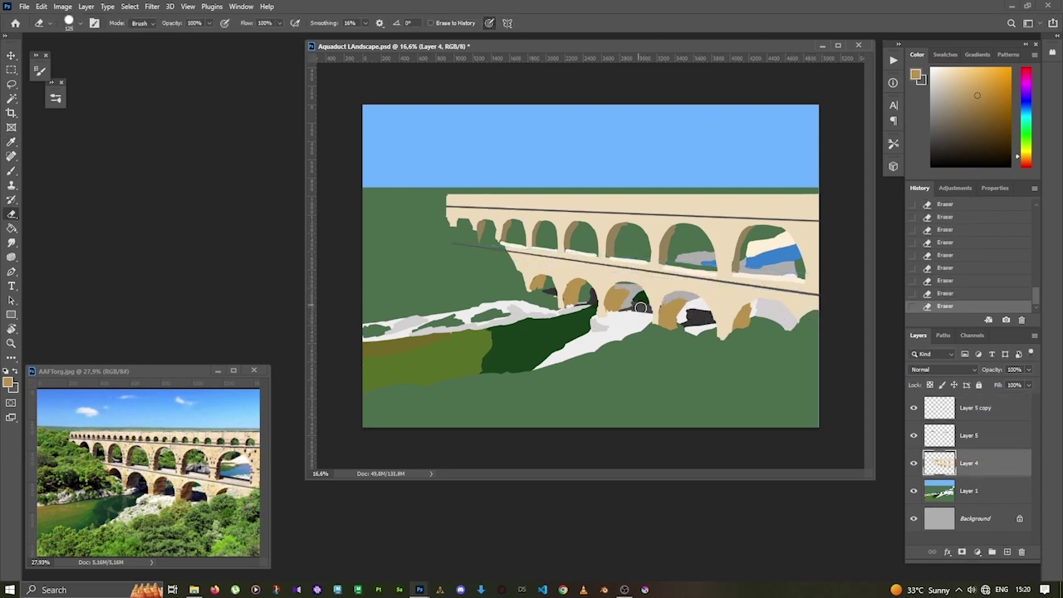
mouse_move(591, 296)
mouse_down()
mouse_move(568, 283)
mouse_move(538, 287)
mouse_up()
click(589, 283)
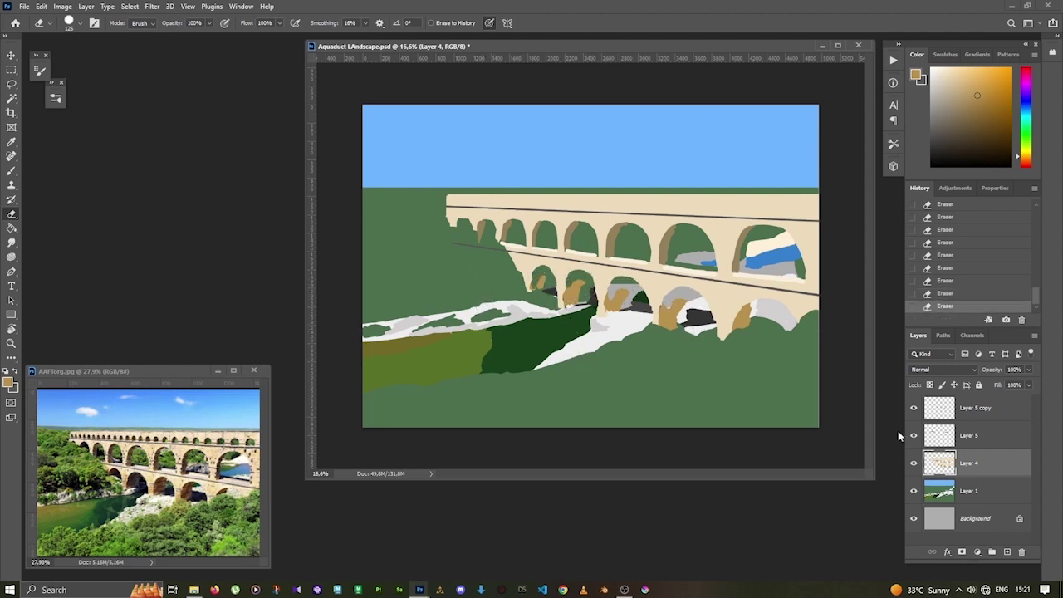
Lasso a piece of the arches and nudge it up into place.
key(l)
drag(453, 236, 817, 291)
key(v)
key(Up)
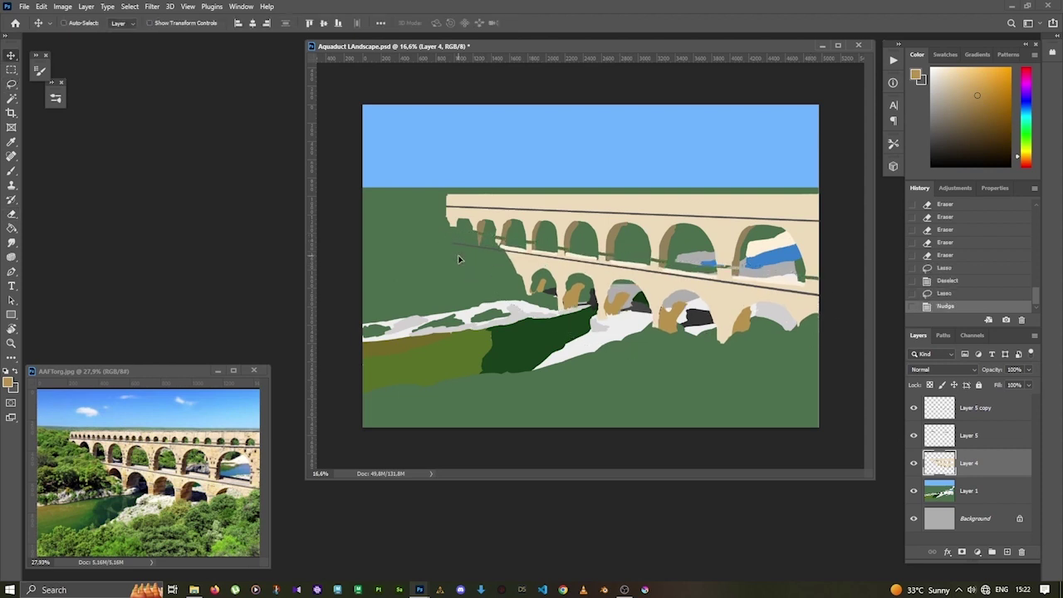
key(ctrl+d)
Brush small dabs and a stroke of light bridge colour onto the arches.
key(b)
click(656, 253)
click(737, 268)
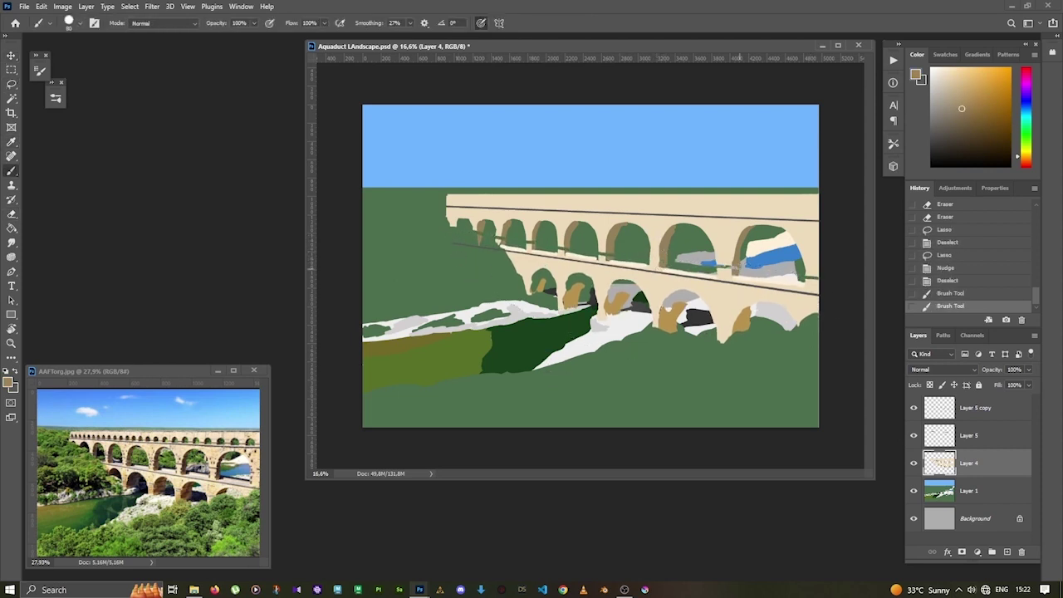
alt+click(737, 268)
click(723, 296)
click(723, 266)
drag(601, 239, 601, 259)
Paint sampled green into the arch openings and beige onto the bridge, then save.
click(572, 247)
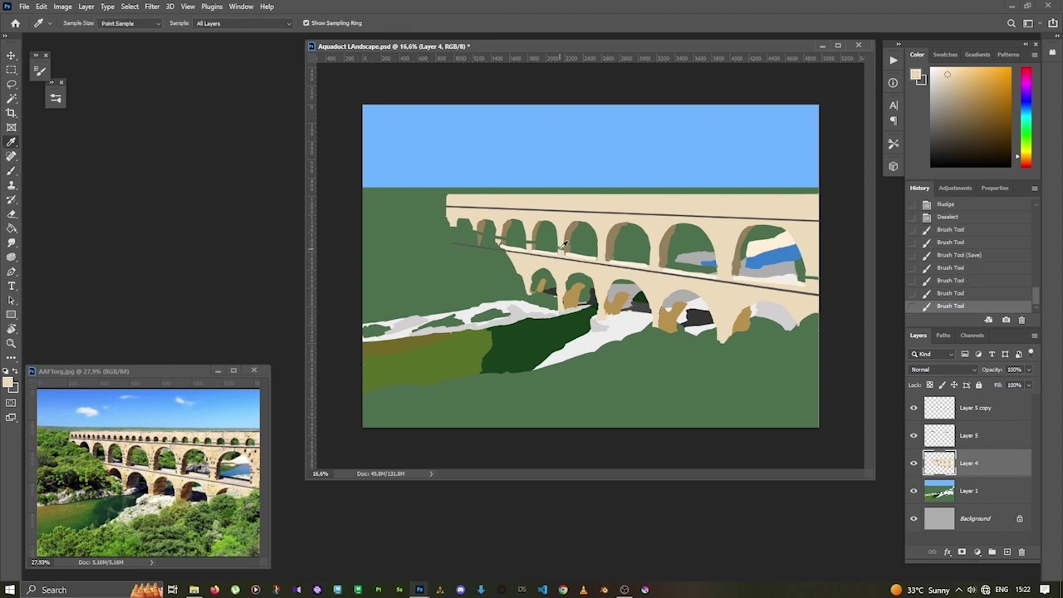
click(563, 244)
click(523, 245)
alt+click(484, 246)
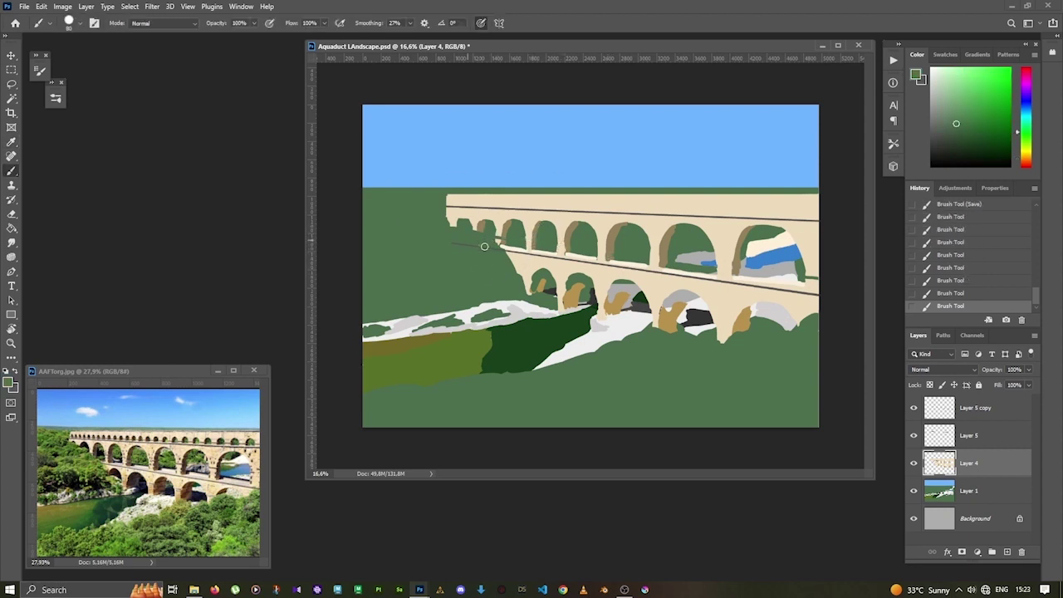
click(484, 246)
alt+click(497, 226)
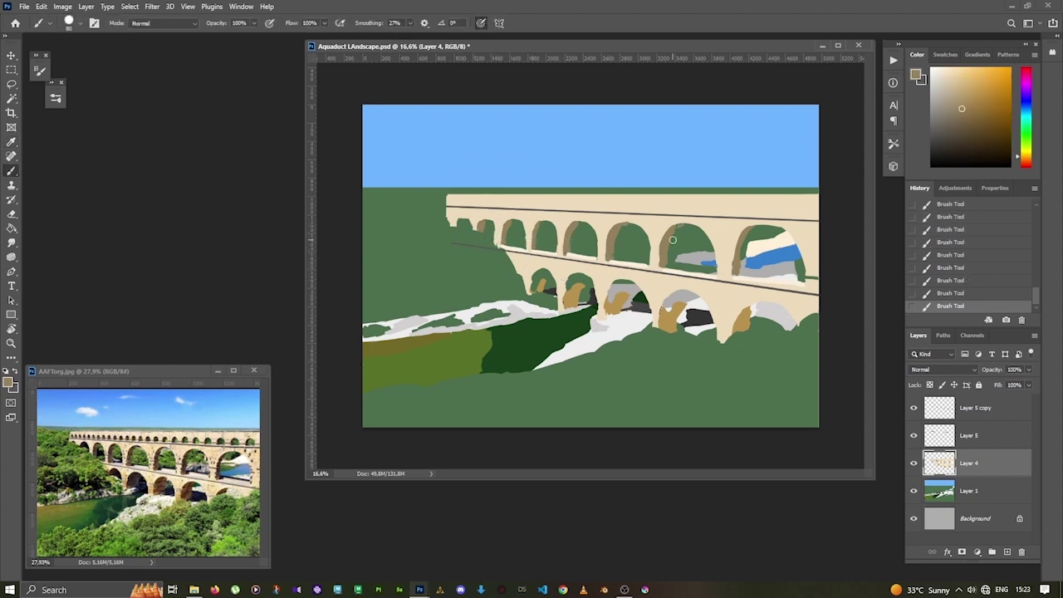
alt+click(671, 267)
key(ctrl+s)
Paint beige strokes into the arches and dab beige over the dark bridge line.
drag(695, 267, 710, 268)
drag(797, 278, 739, 278)
click(587, 261)
click(581, 255)
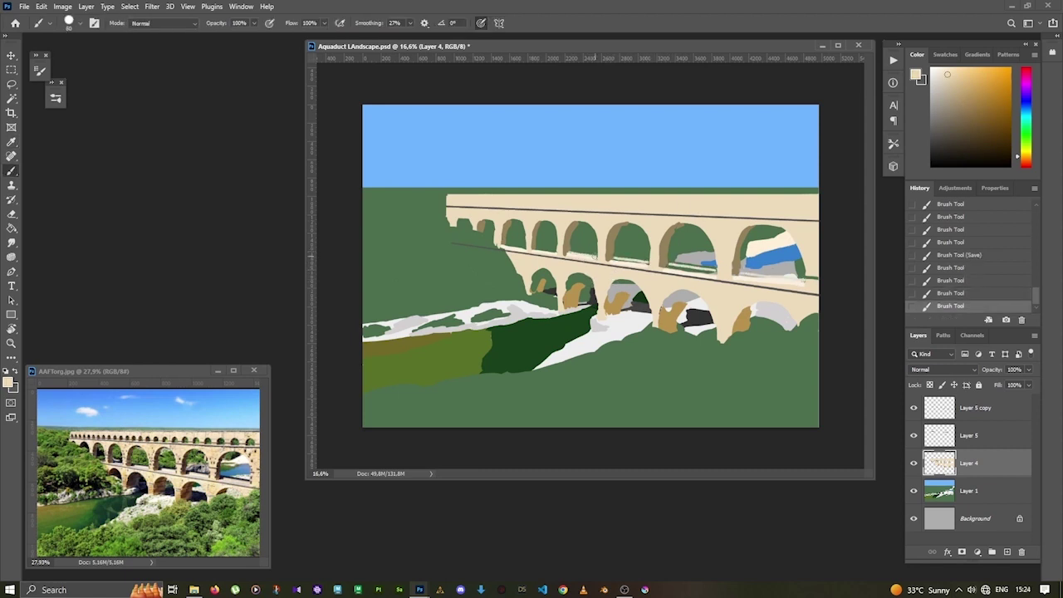
click(573, 254)
click(546, 250)
click(510, 245)
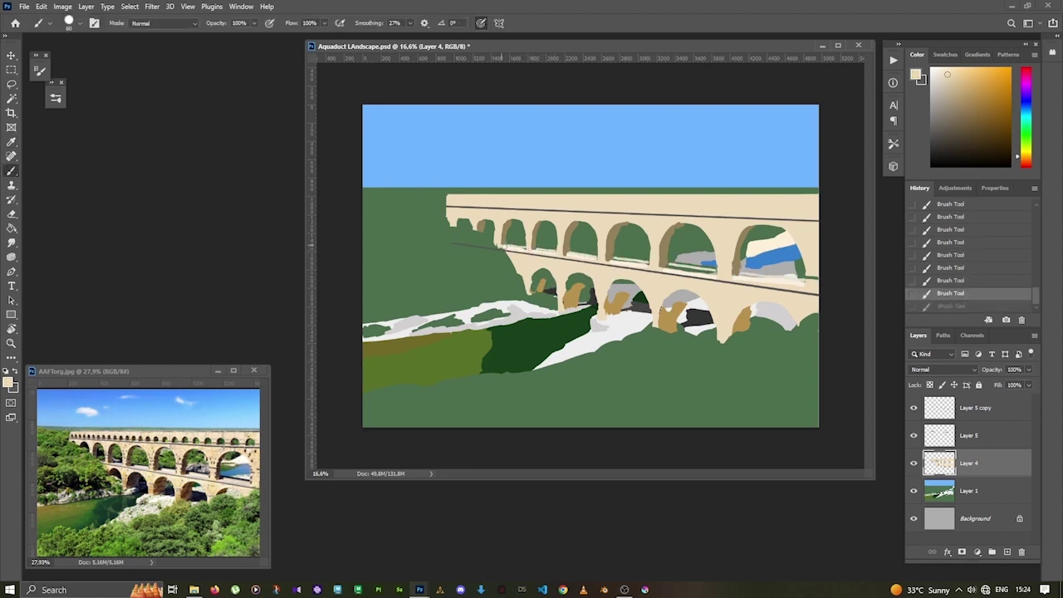
click(587, 254)
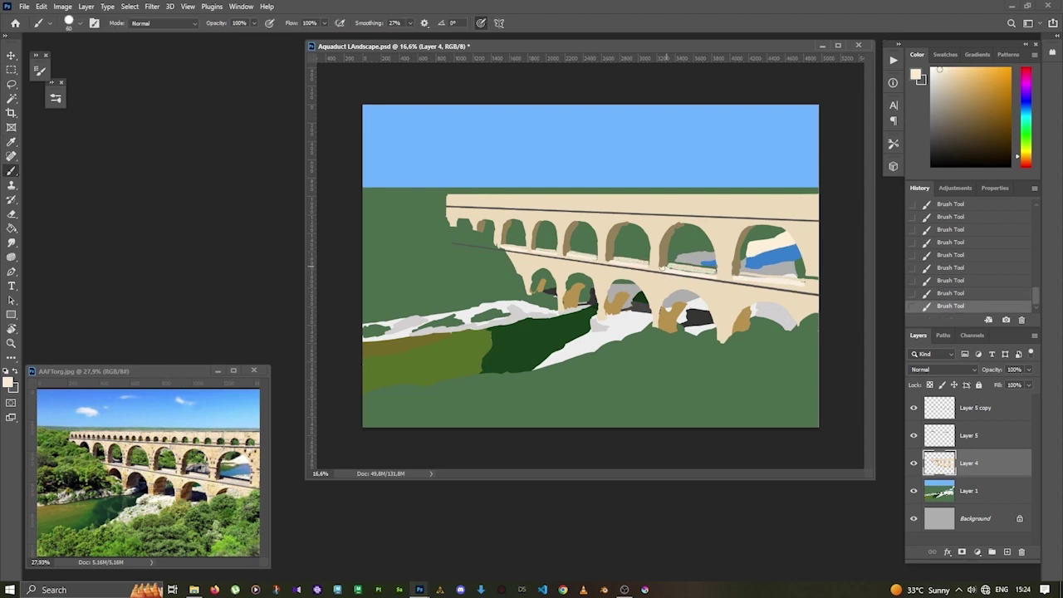
click(616, 259)
click(548, 252)
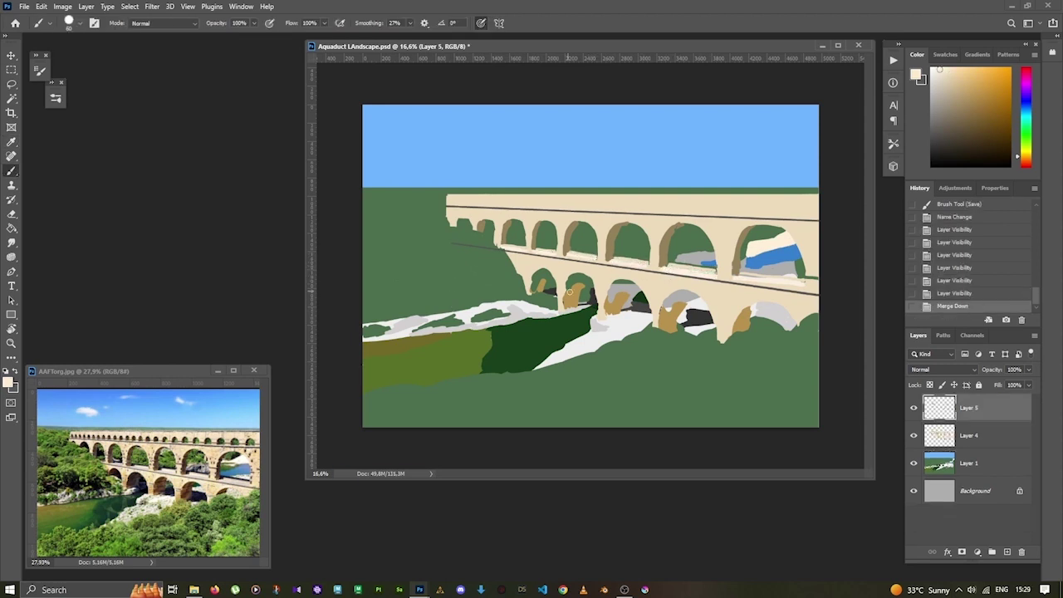
Dab paint near the lower arches and fill a lower arch with light grey.
click(575, 282)
click(540, 276)
click(542, 269)
click(533, 285)
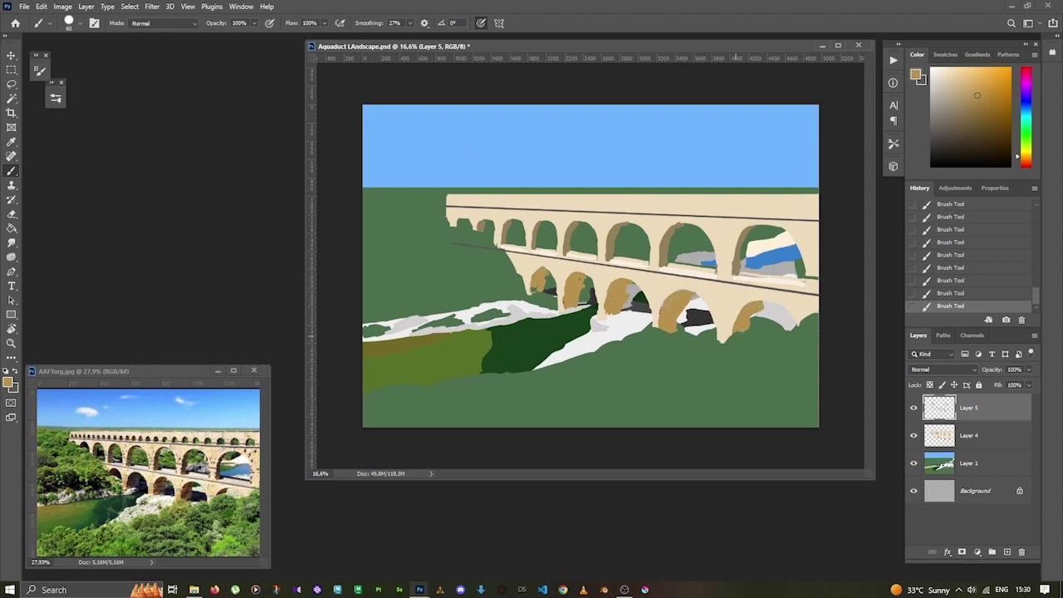
alt+click(571, 314)
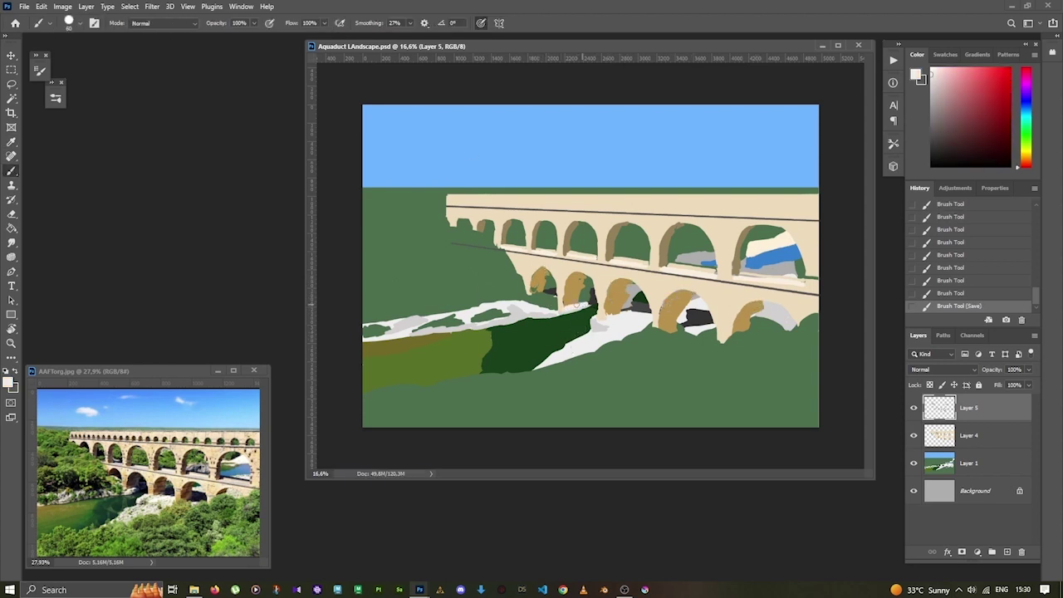
click(573, 316)
click(570, 311)
Add sampled tan and darker gold shading to the arches.
alt+click(610, 299)
click(618, 302)
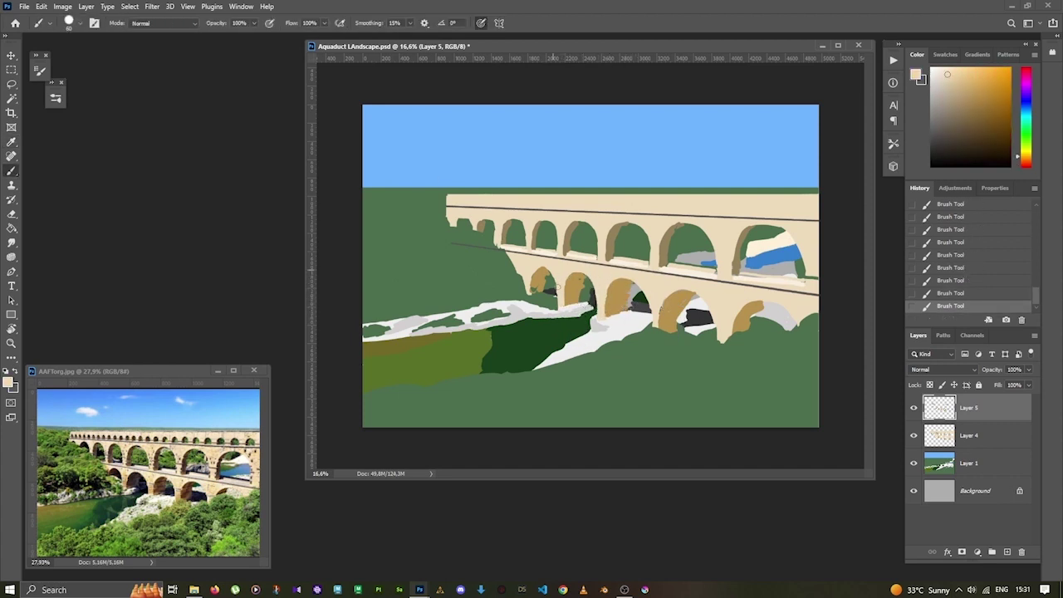
alt+click(557, 286)
click(510, 272)
click(537, 301)
click(578, 289)
Paint dark green and near-black into an arch, then cover the dark patch in tan.
alt+click(590, 302)
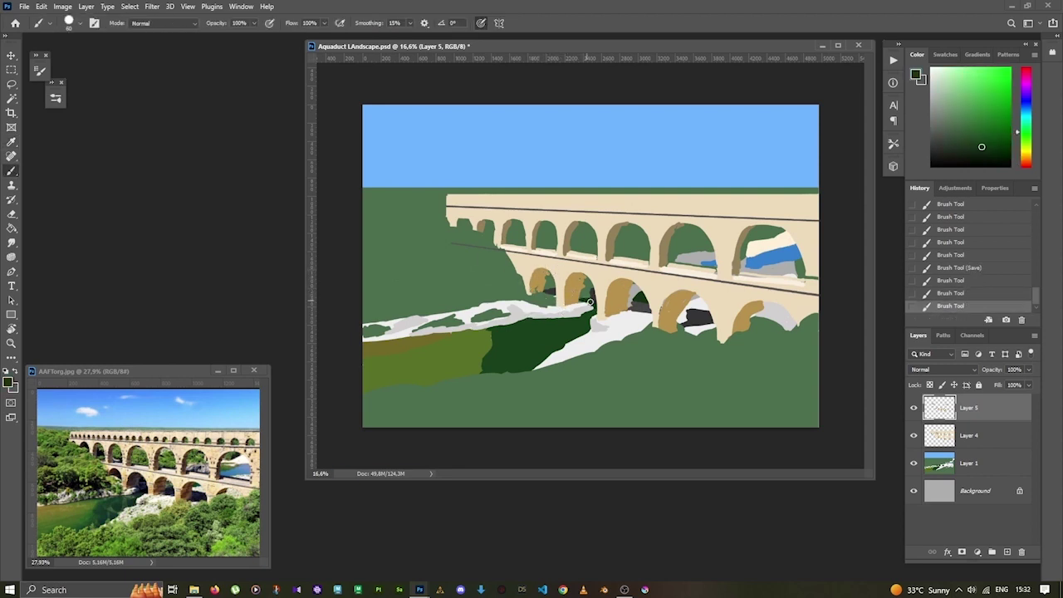
click(581, 294)
alt+click(583, 288)
click(587, 281)
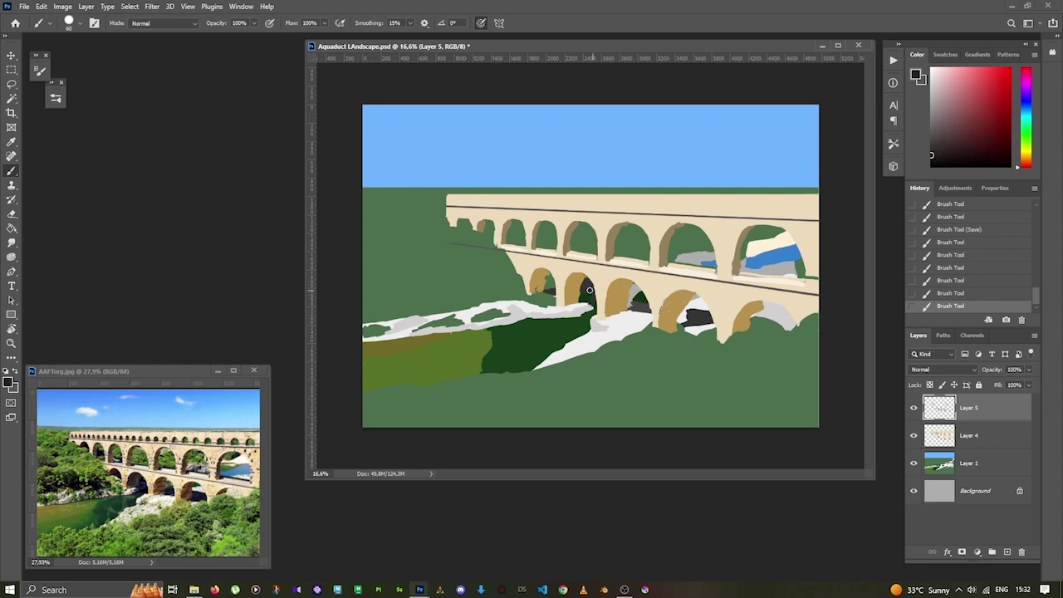
alt+click(579, 277)
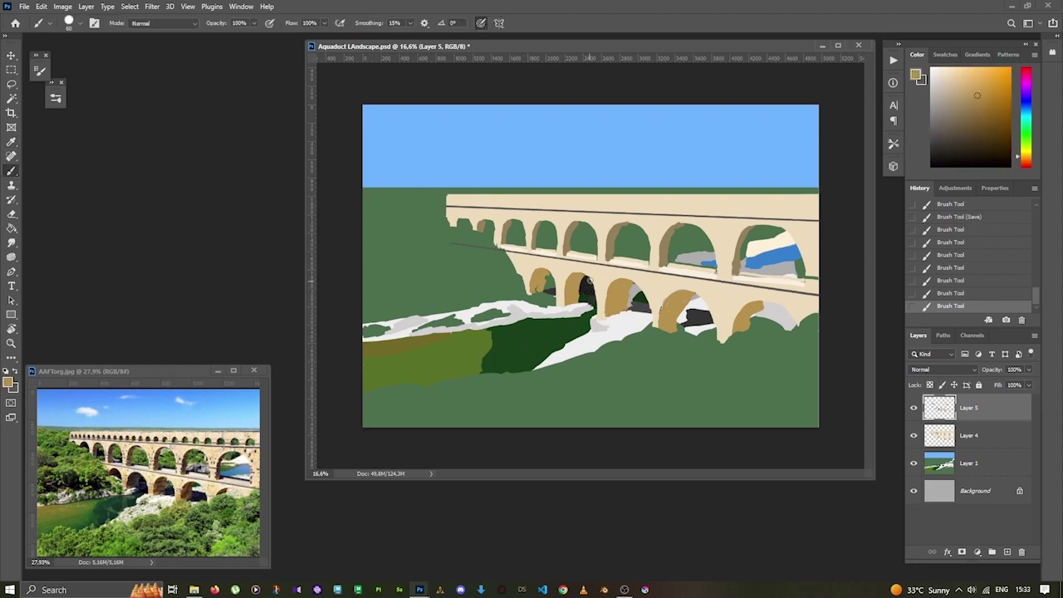
click(585, 287)
Paint dark green and pale cream strokes into the right arch.
alt+click(640, 297)
click(639, 300)
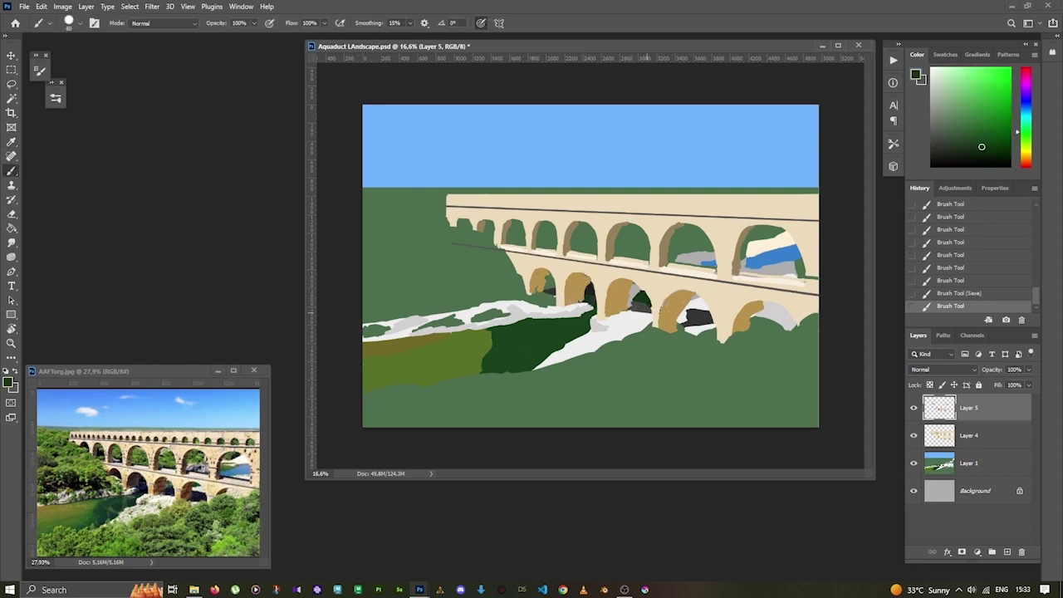
alt+click(636, 305)
click(644, 293)
alt+click(655, 282)
click(648, 290)
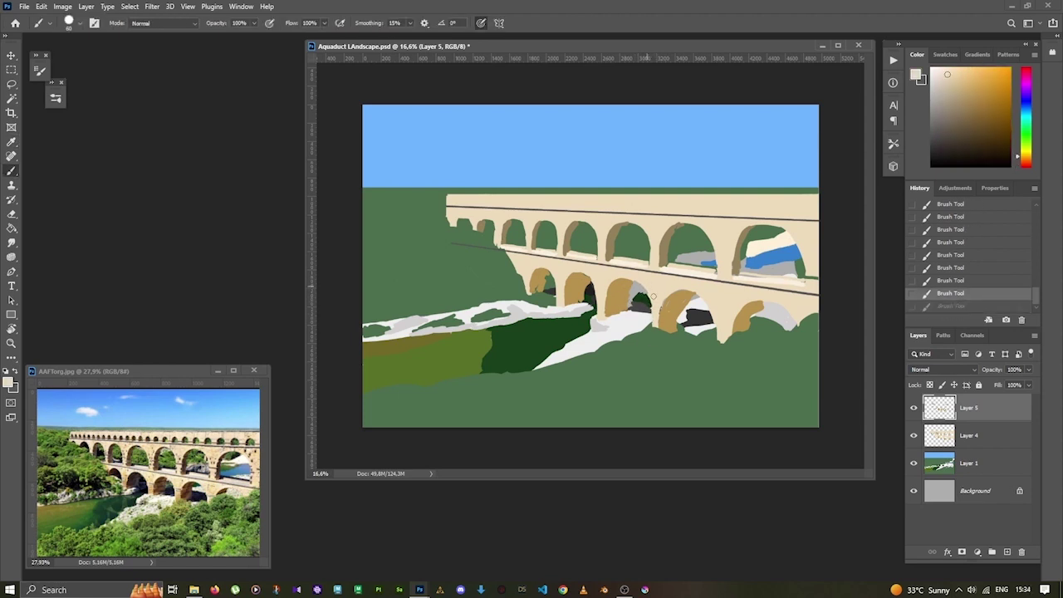
click(651, 300)
Sample grey, green, ochre and cream, then paint cream over the right arch's edge.
alt+click(601, 318)
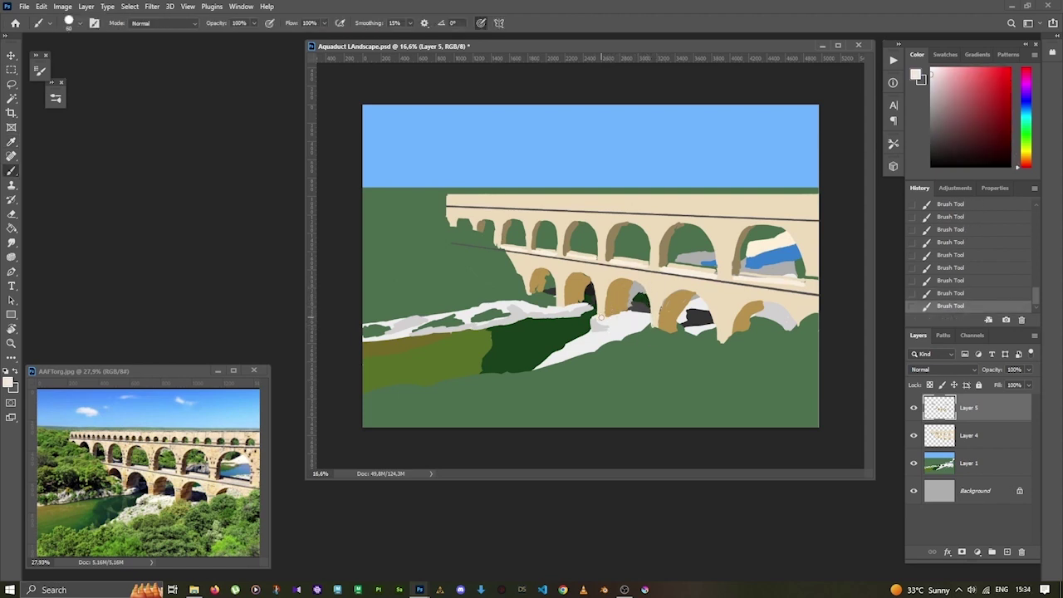
alt+click(664, 327)
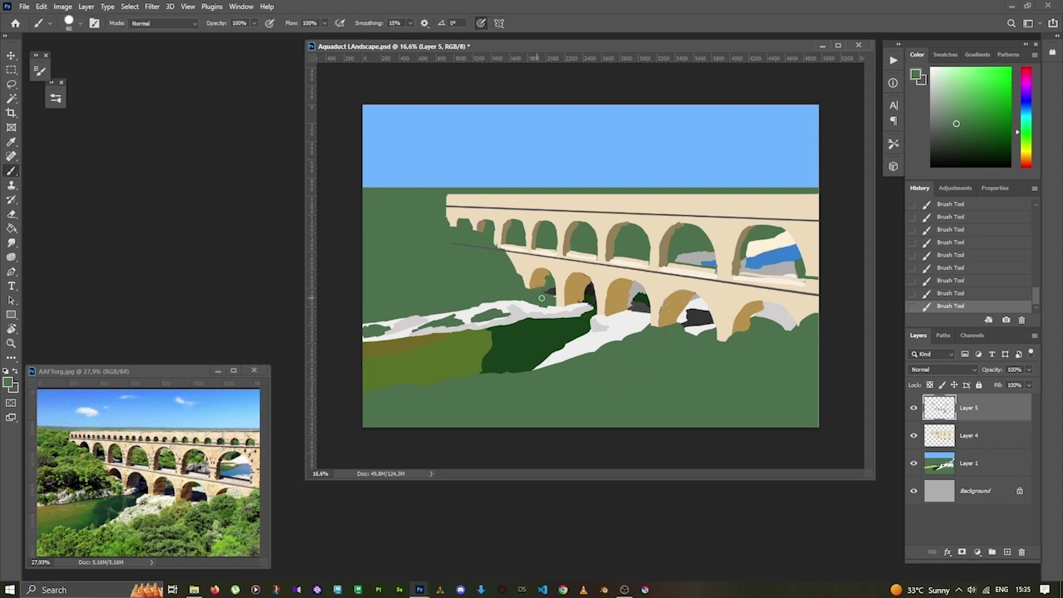
alt+click(557, 276)
alt+click(523, 287)
alt+click(594, 299)
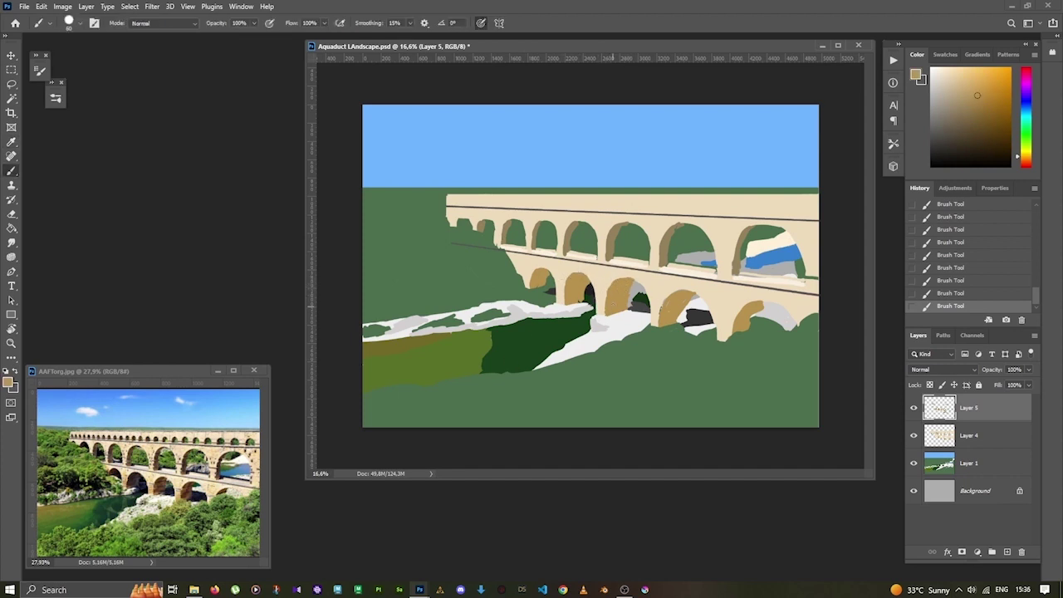
alt+click(631, 280)
drag(639, 287, 649, 302)
Sample green, tan and cream, swap to white, paint a stroke, and toggle a layer's visibility.
alt+click(655, 335)
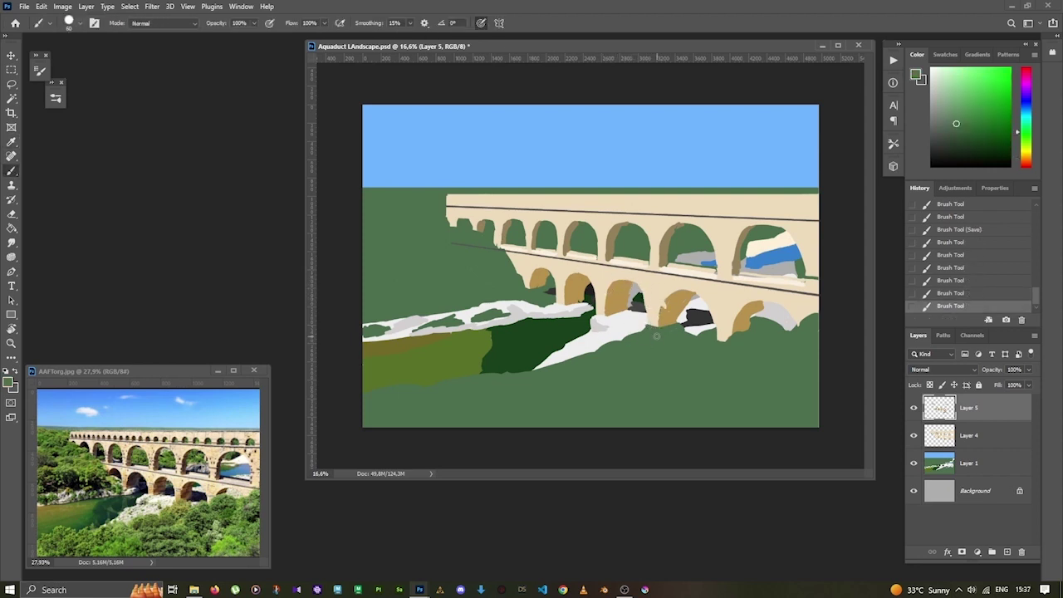
alt+click(661, 312)
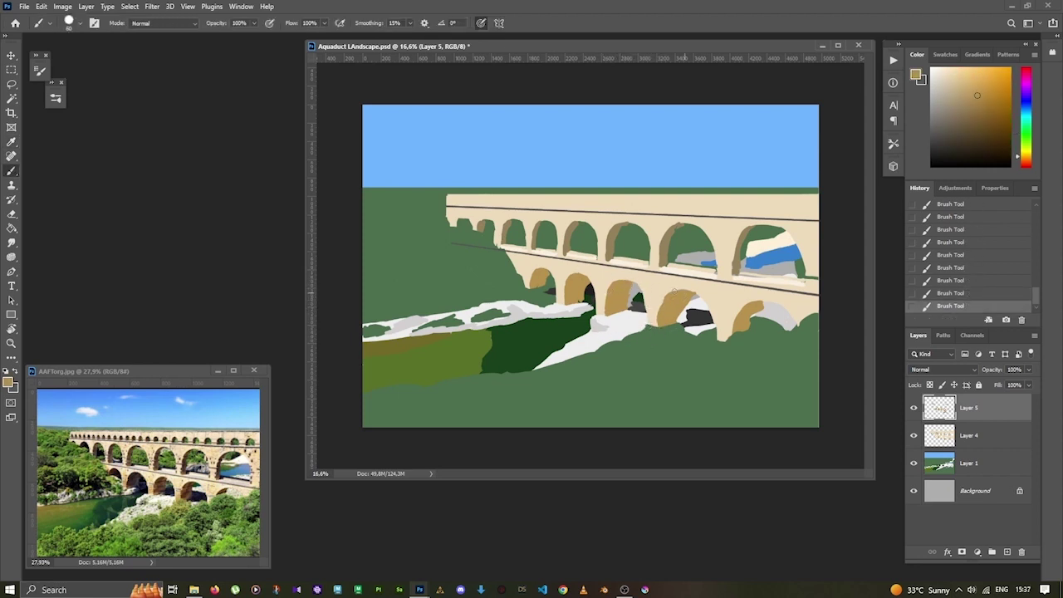
alt+click(647, 305)
alt+click(639, 303)
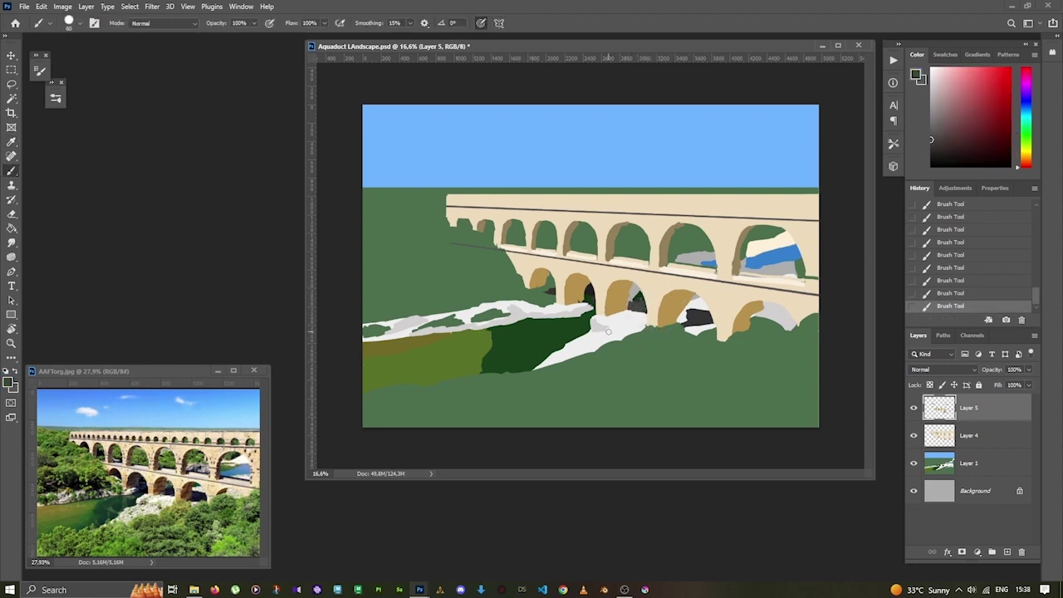
alt+click(681, 317)
key(x)
alt+click(616, 279)
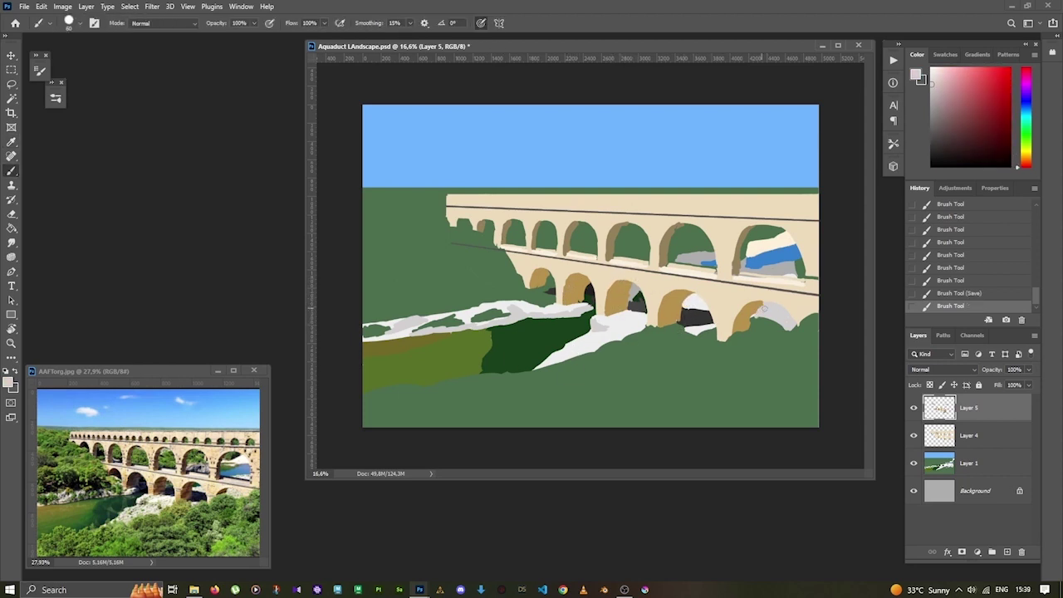
drag(718, 326, 743, 335)
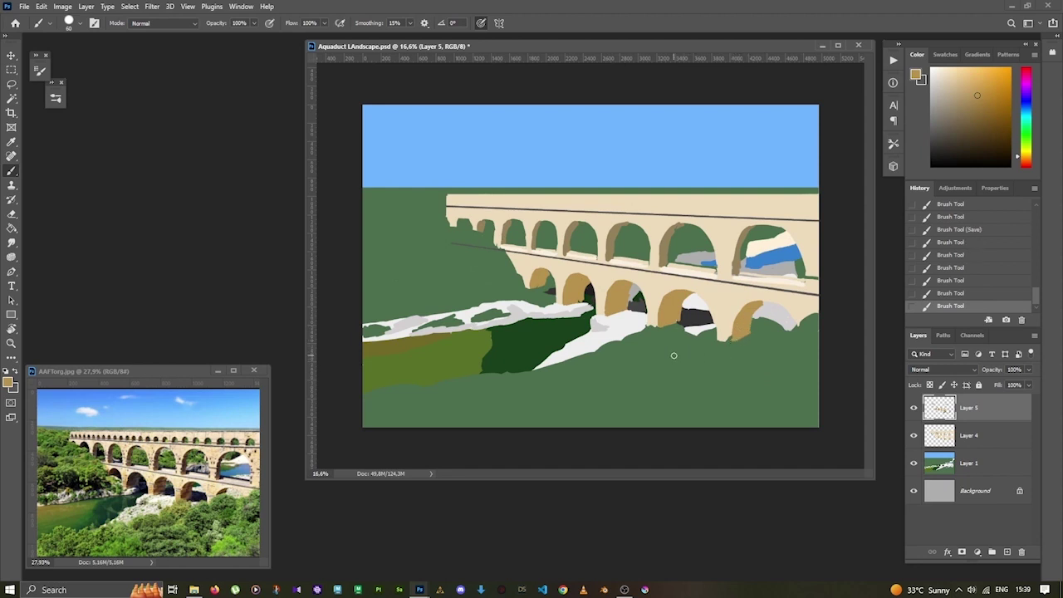
alt+click(747, 241)
double_click(913, 408)
Lasso the stray line strokes and cut them to a new layer via Layer via Cut.
double_click(913, 407)
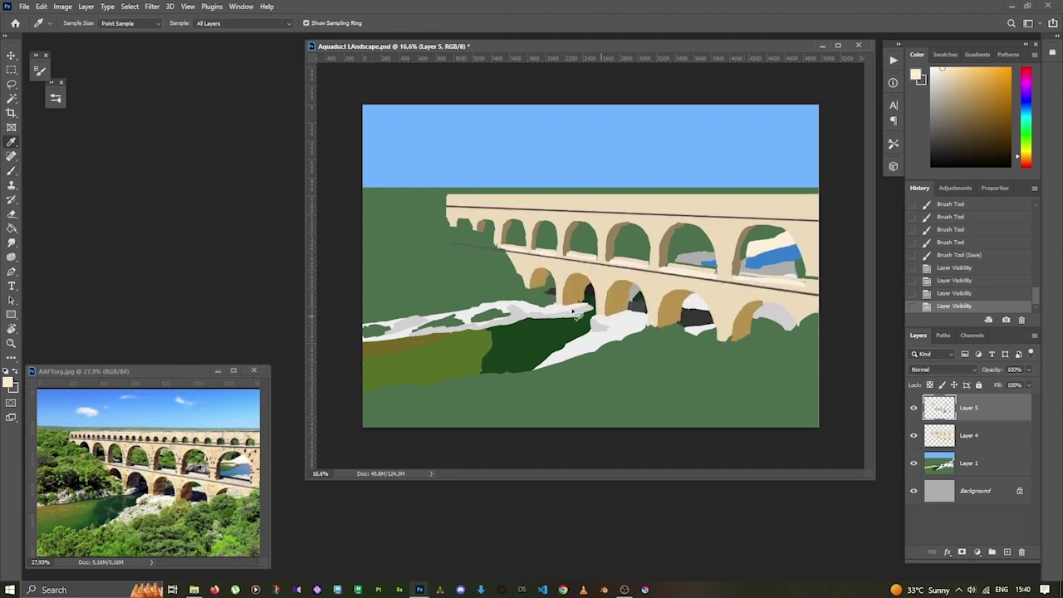
key(l)
drag(521, 348, 444, 276)
right_click(606, 352)
click(640, 373)
click(968, 435)
key(m)
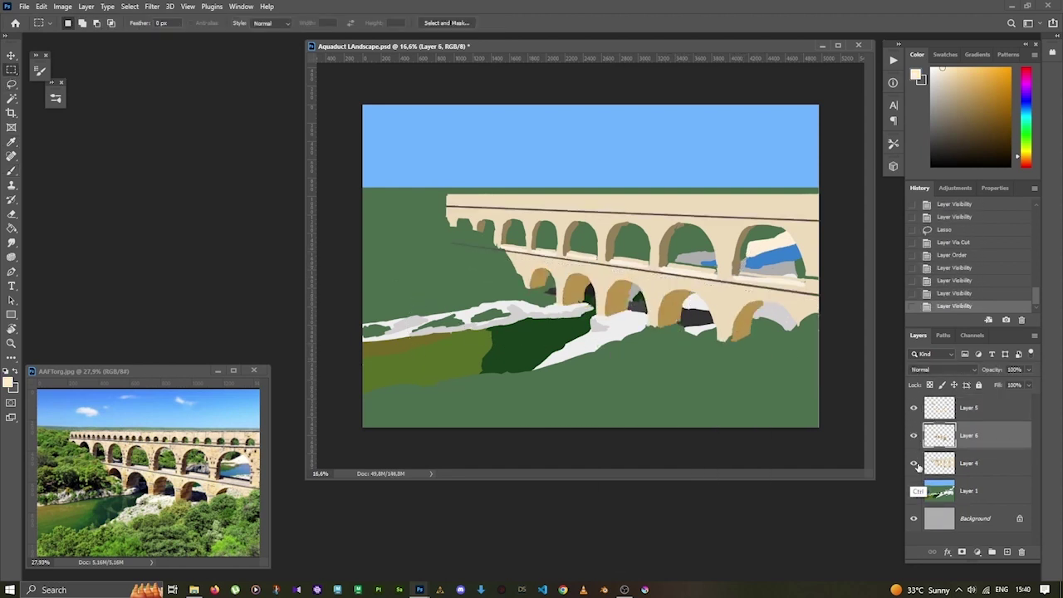
On Layer 1, paint white rocks along the riverbank, extending them lower left.
click(968, 462)
key(b)
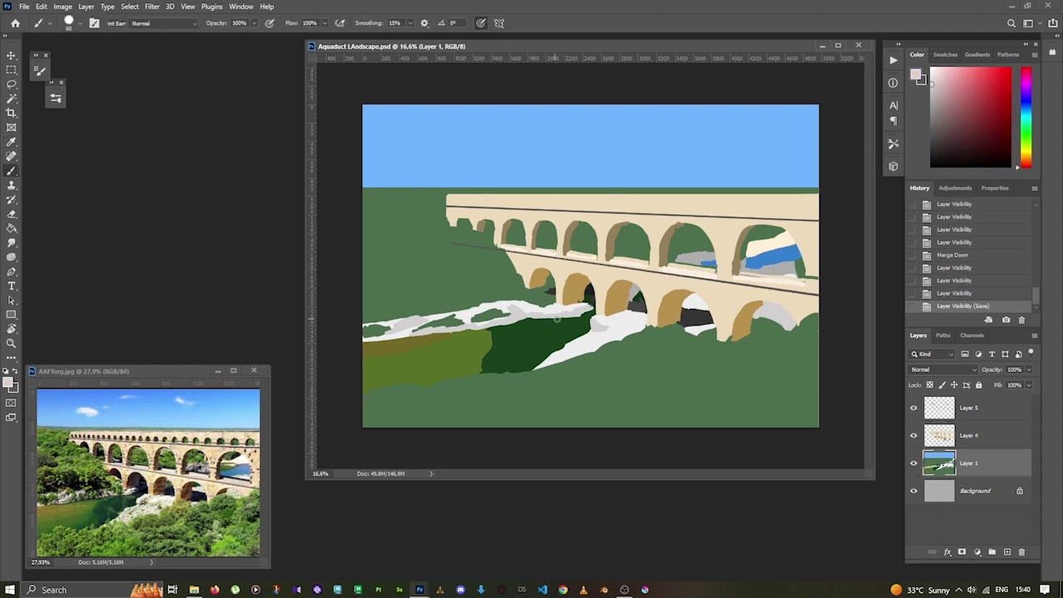
drag(516, 319, 568, 319)
drag(418, 339, 360, 339)
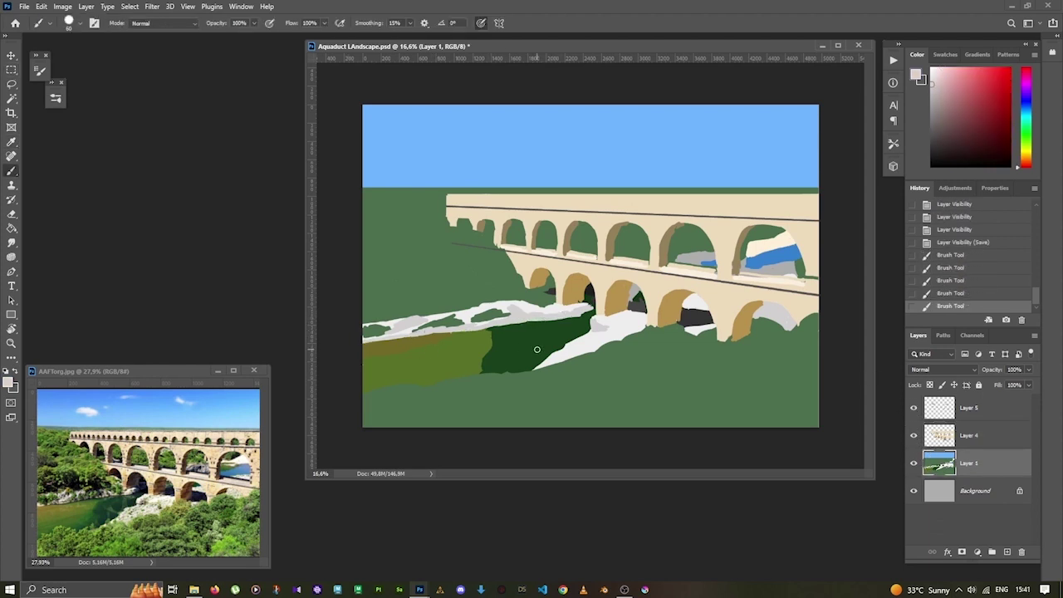
drag(537, 364, 506, 373)
On Layer 5, touch up the arches with beige and green, then lasso the area left of them.
click(938, 408)
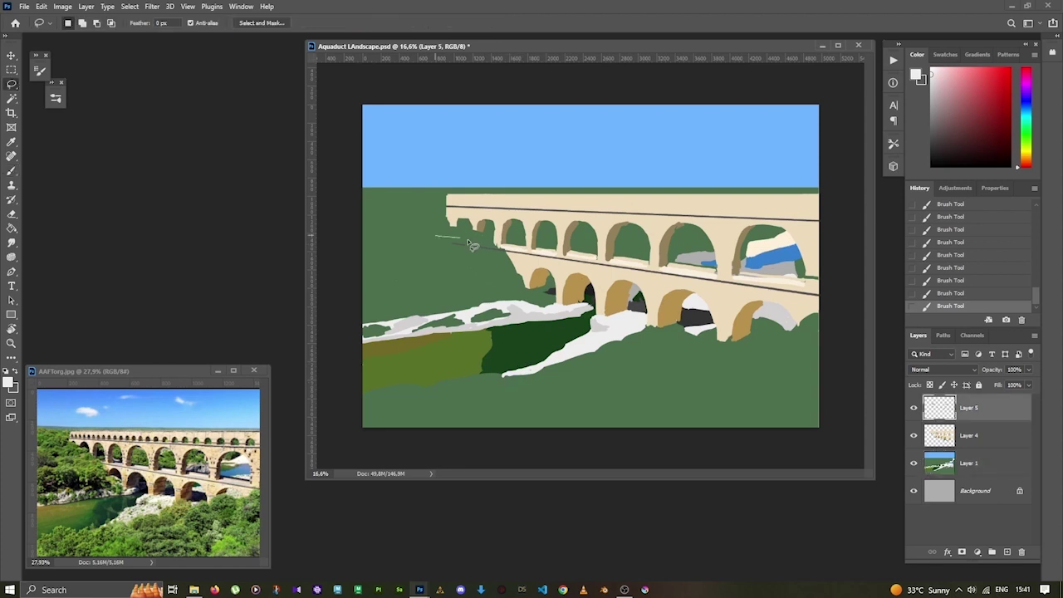
alt+click(719, 255)
drag(719, 255, 706, 257)
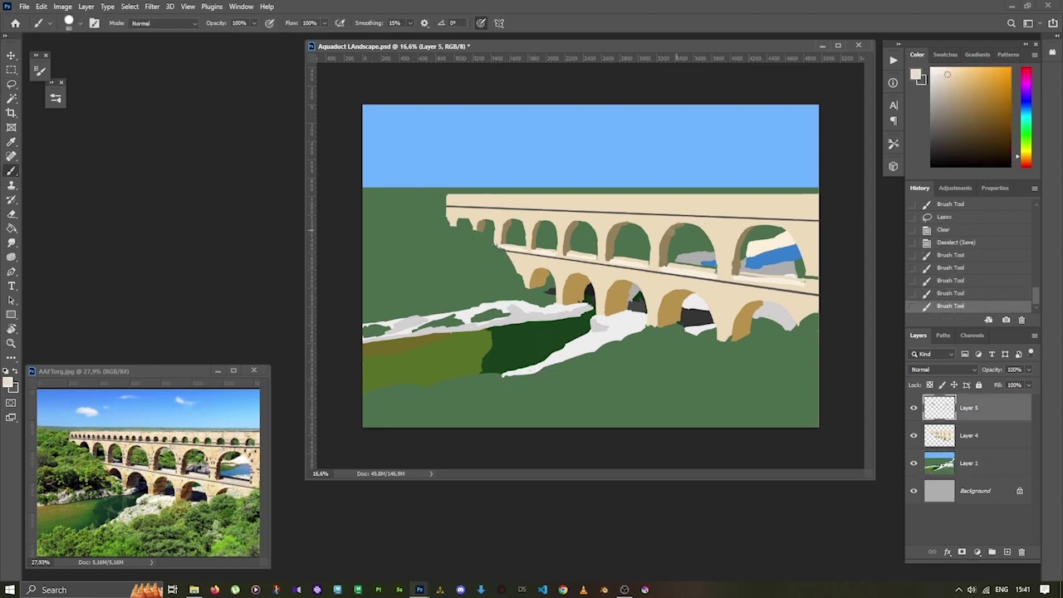
alt+click(639, 234)
mouse_move(594, 225)
mouse_down()
mouse_move(555, 235)
mouse_move(573, 222)
mouse_up()
drag(495, 226, 484, 216)
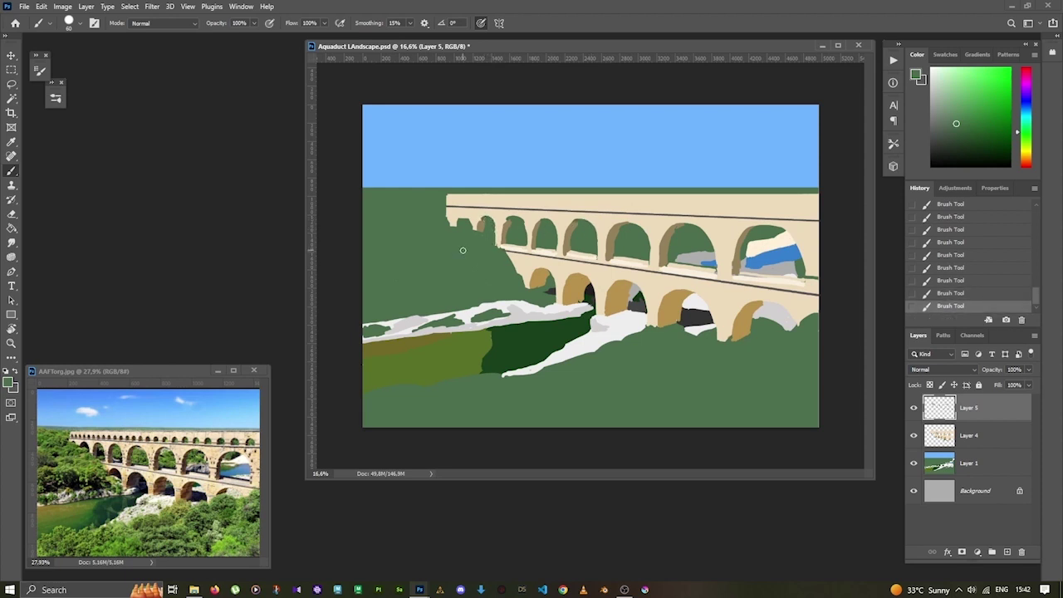
alt+click(511, 224)
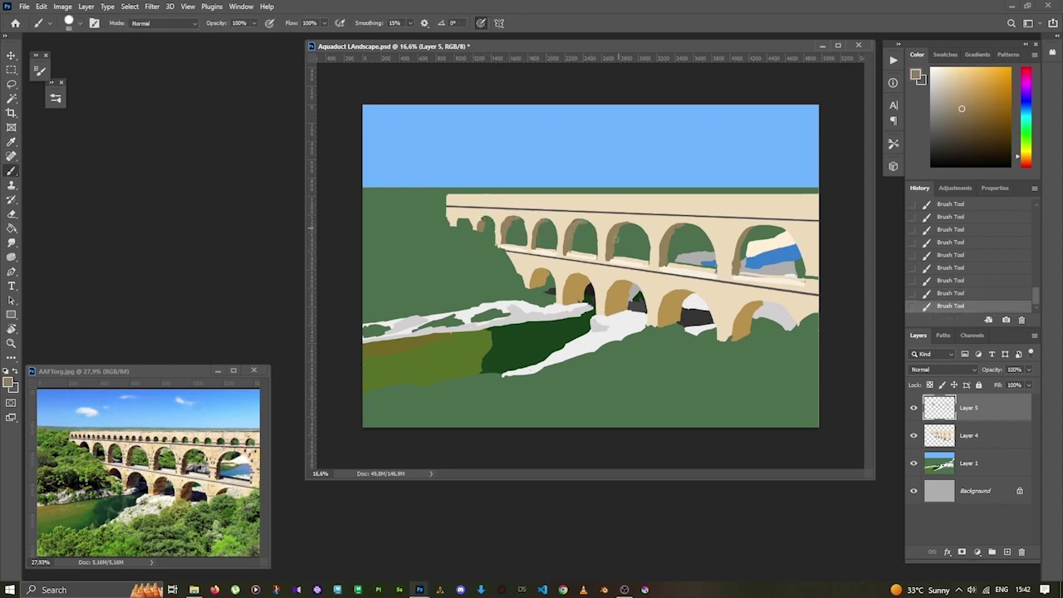
key(l)
drag(438, 236, 498, 215)
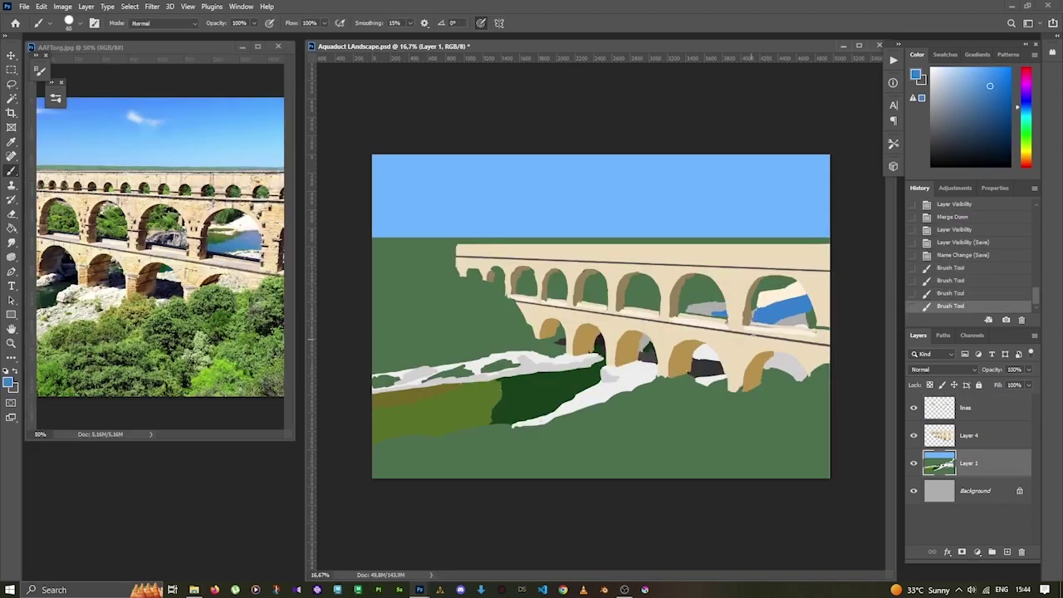
On Layer 4, paint a dark ledge line beneath the upper arcade and dab cream onto it.
alt+click(755, 329)
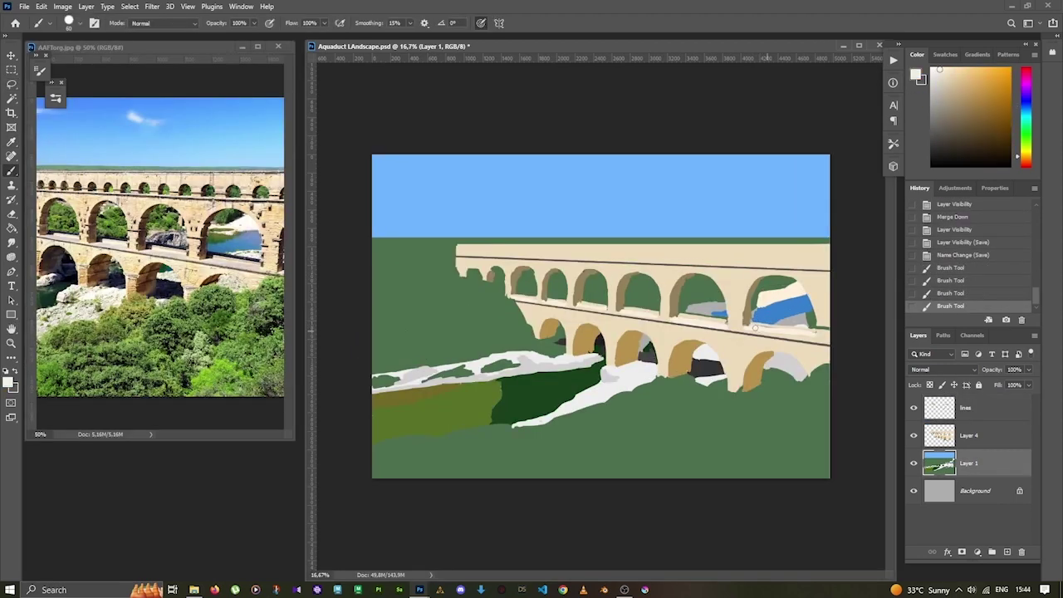
key(ctrl+z)
click(968, 435)
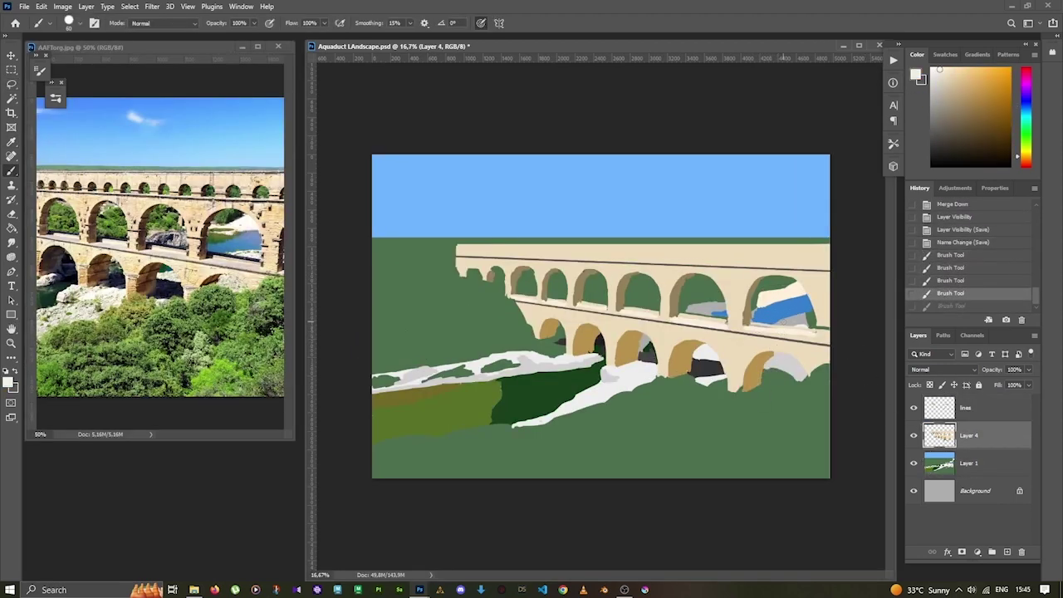
click(788, 347)
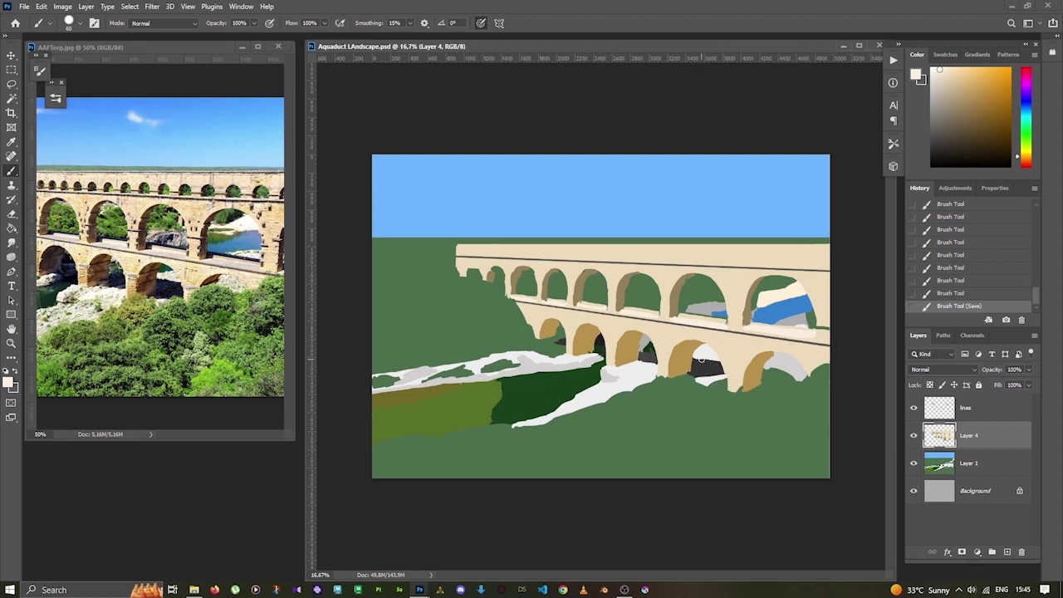
alt+click(688, 337)
click(689, 332)
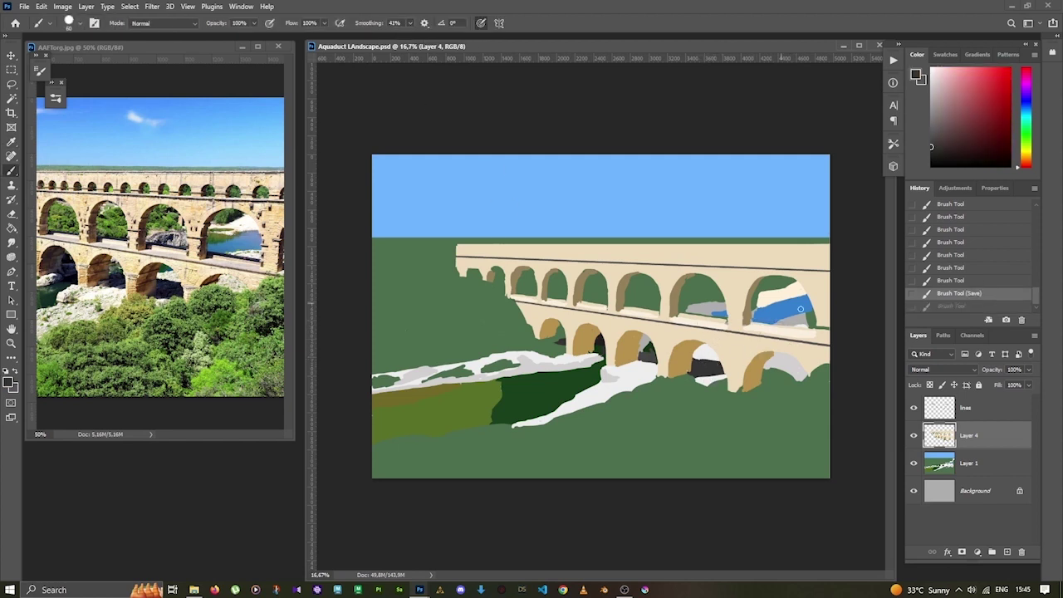
drag(728, 317, 544, 298)
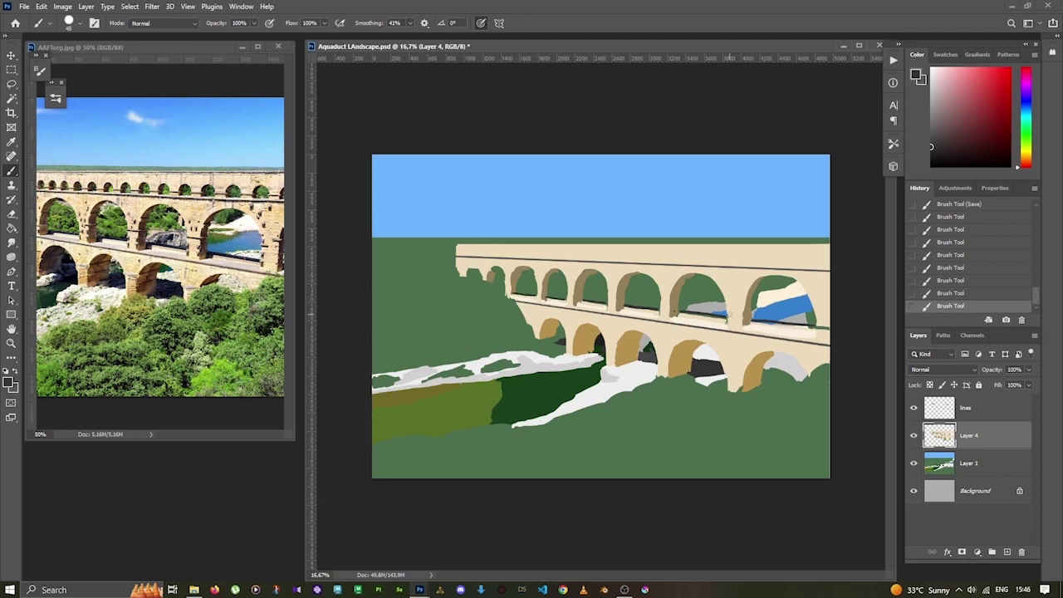
alt+click(723, 318)
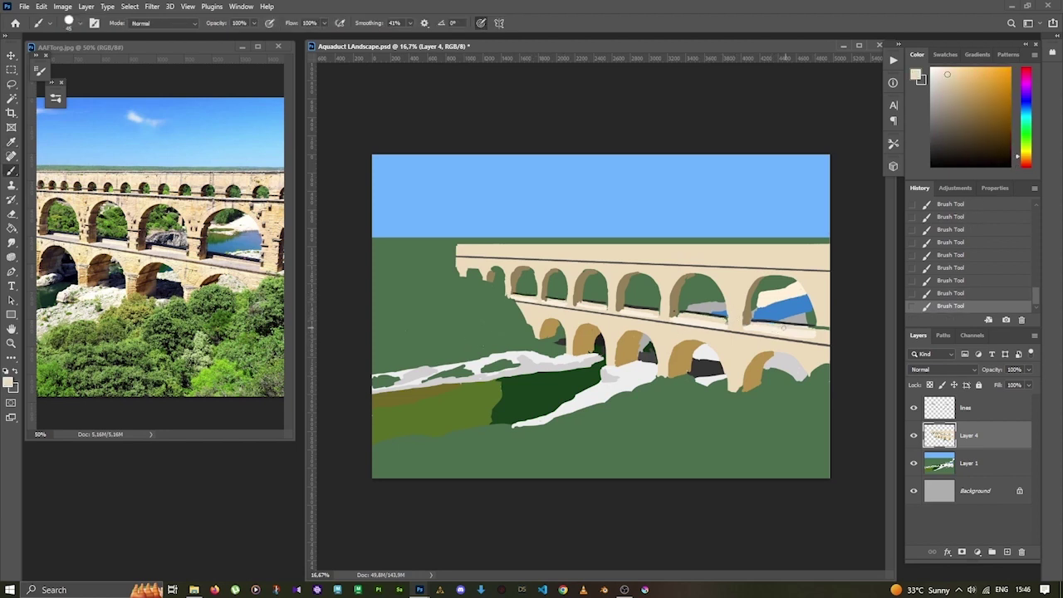
click(634, 310)
click(630, 309)
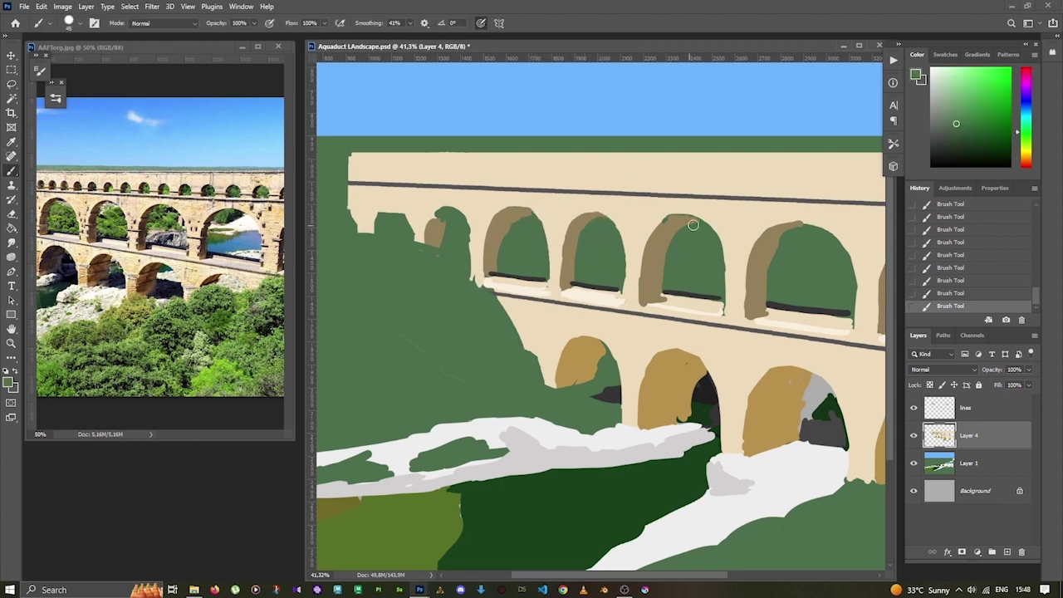
Paint light beige under the arches, undoing missteps, then bring the AAFTorg.jpg reference to the front.
alt+click(561, 219)
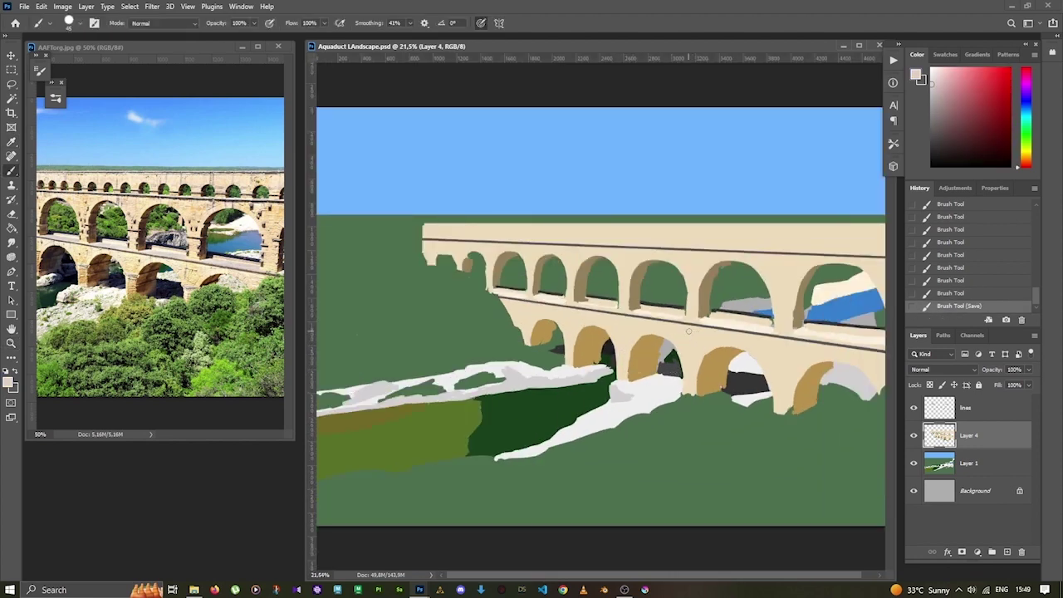
click(710, 314)
key(ctrl+z)
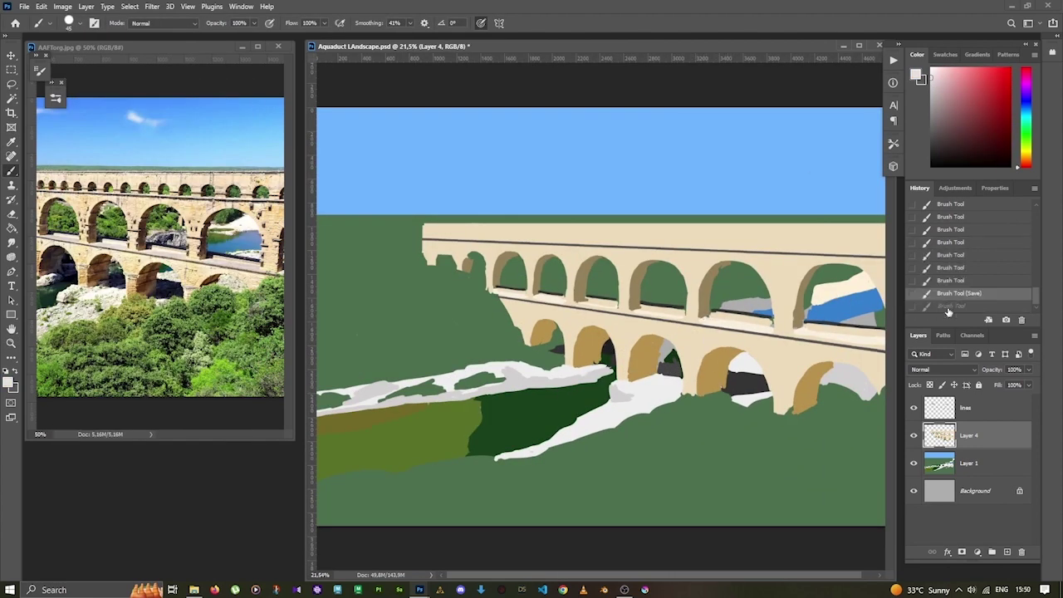
click(725, 322)
key(ctrl+z)
alt+click(725, 321)
drag(726, 324, 770, 331)
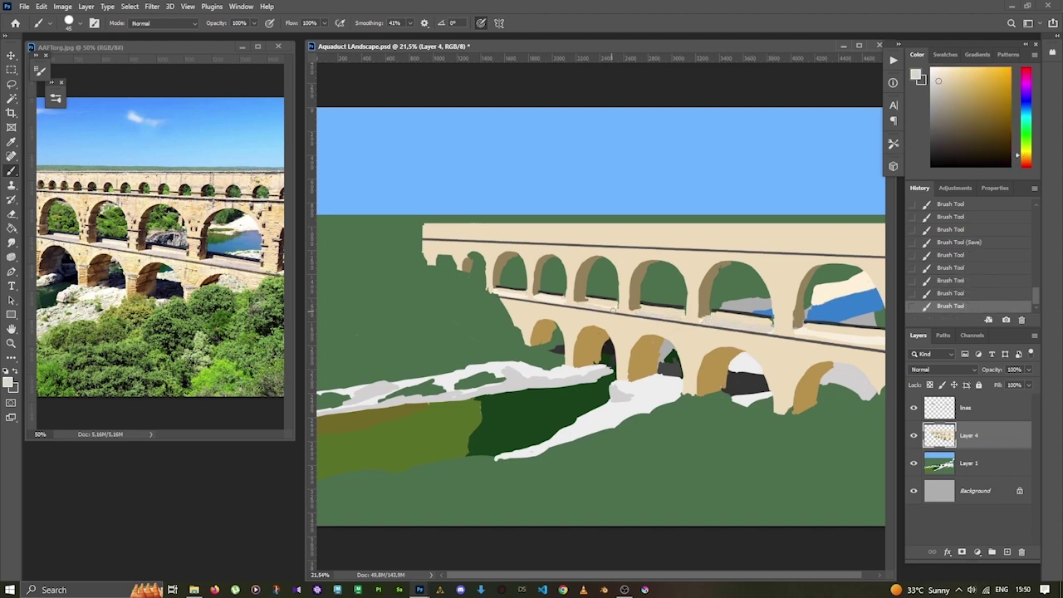
click(610, 311)
drag(770, 364, 751, 364)
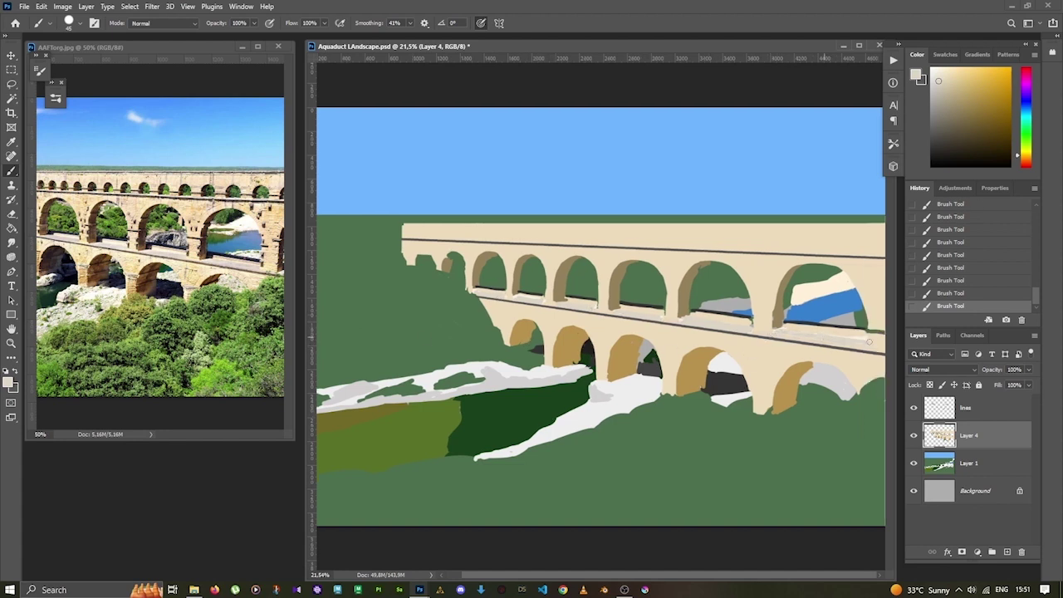
key(ctrl+Tab)
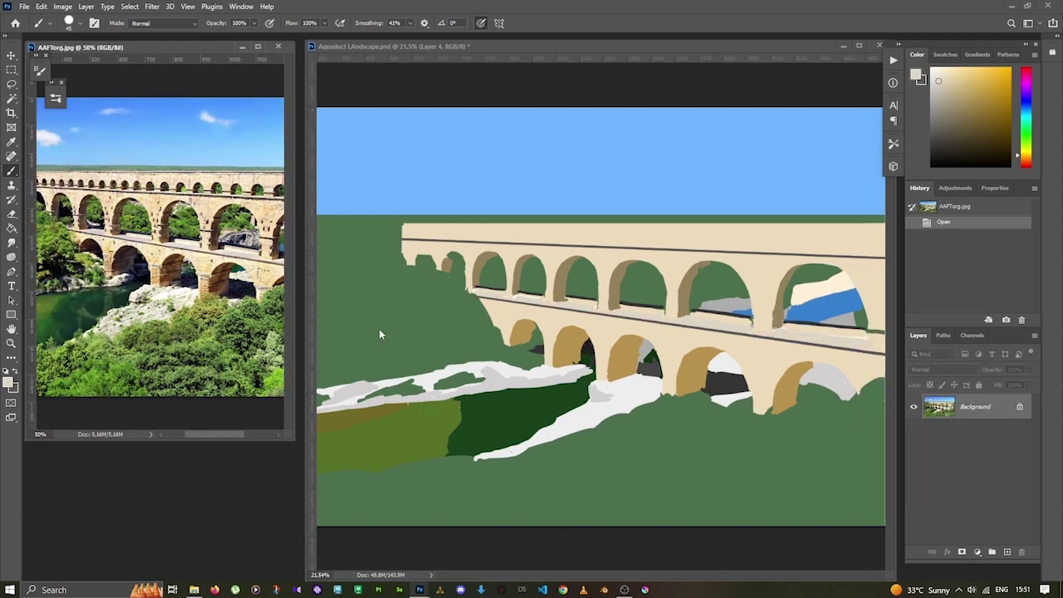
Back on the painting, zoom out and paint small light and white strokes on the riverbank rocks.
key(ctrl+Tab)
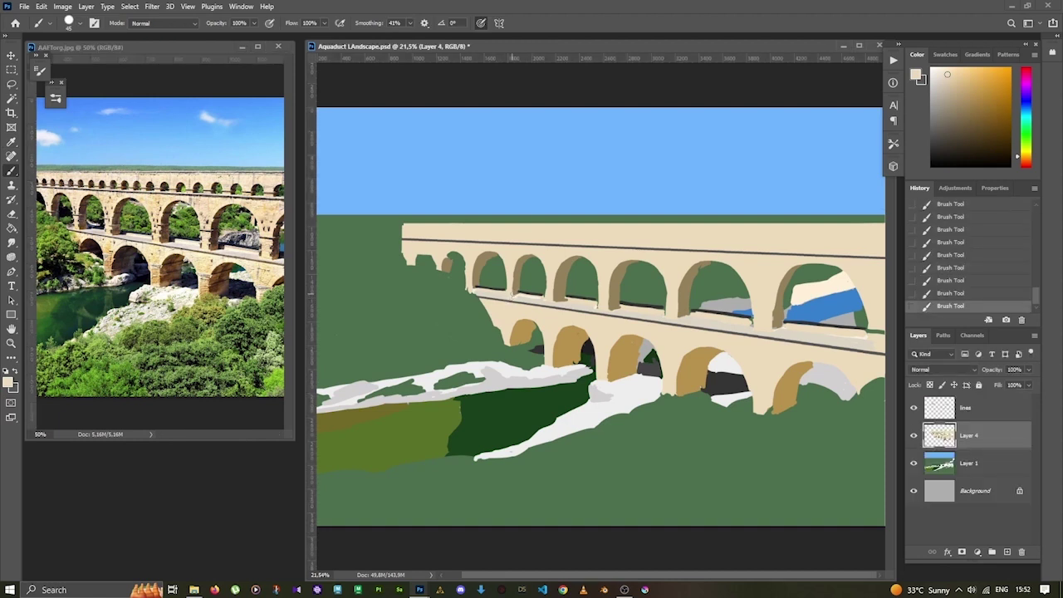
alt+click(714, 316)
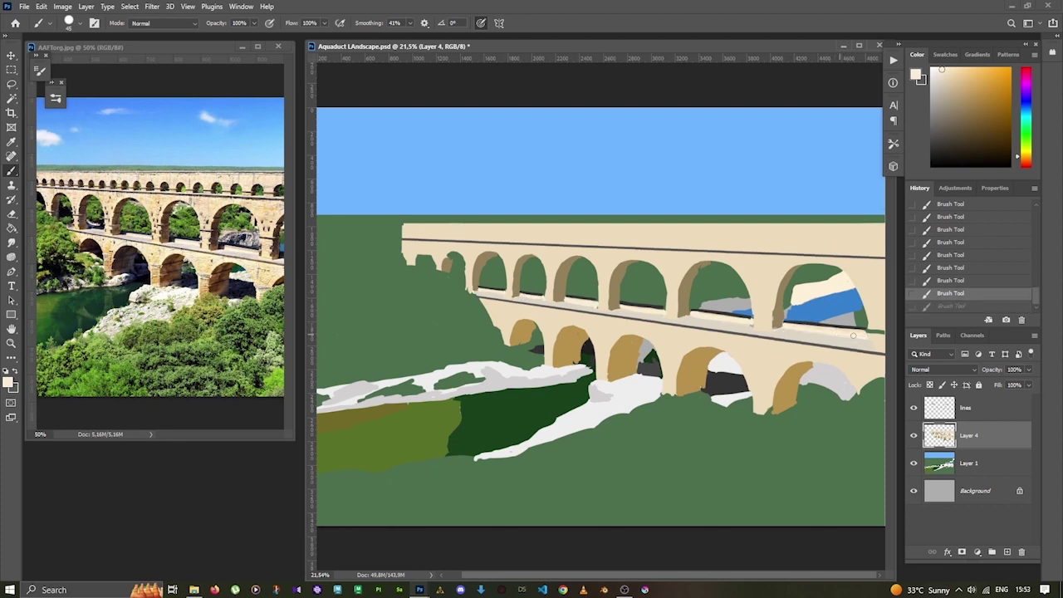
key(z)
drag(797, 328, 747, 329)
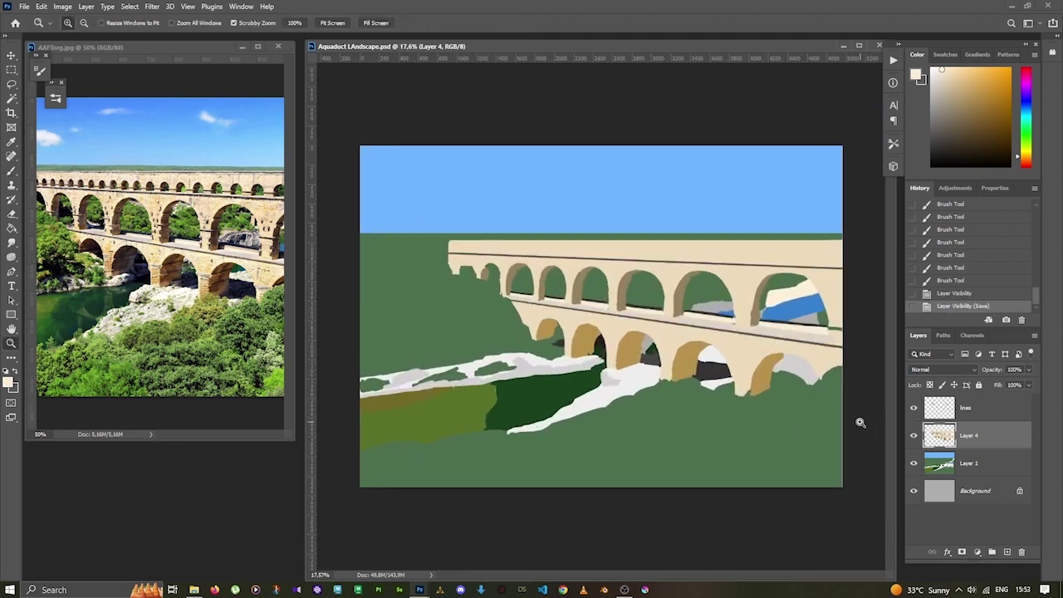
key(b)
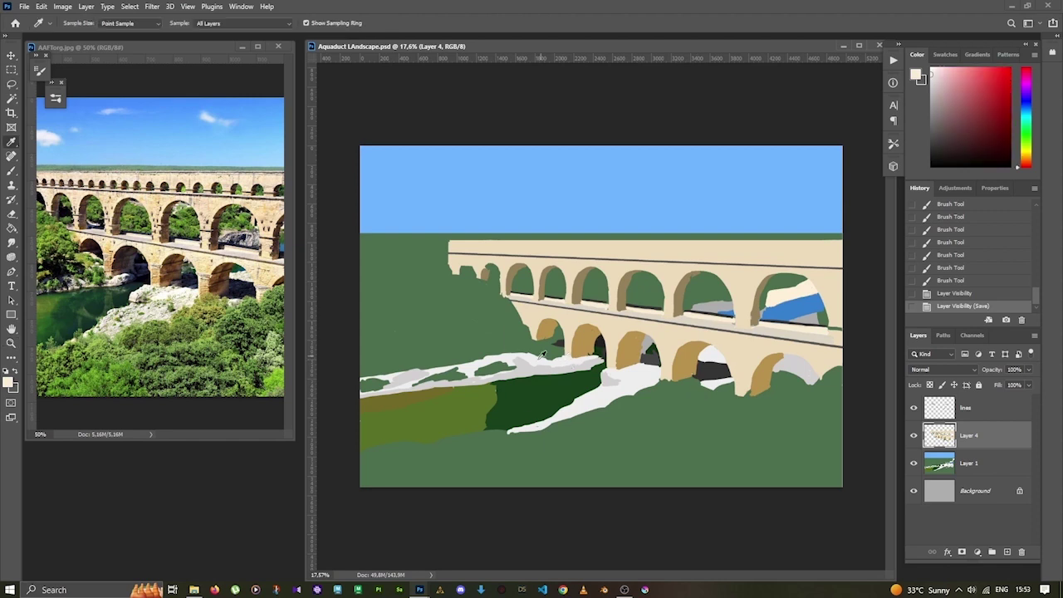
drag(535, 341, 556, 349)
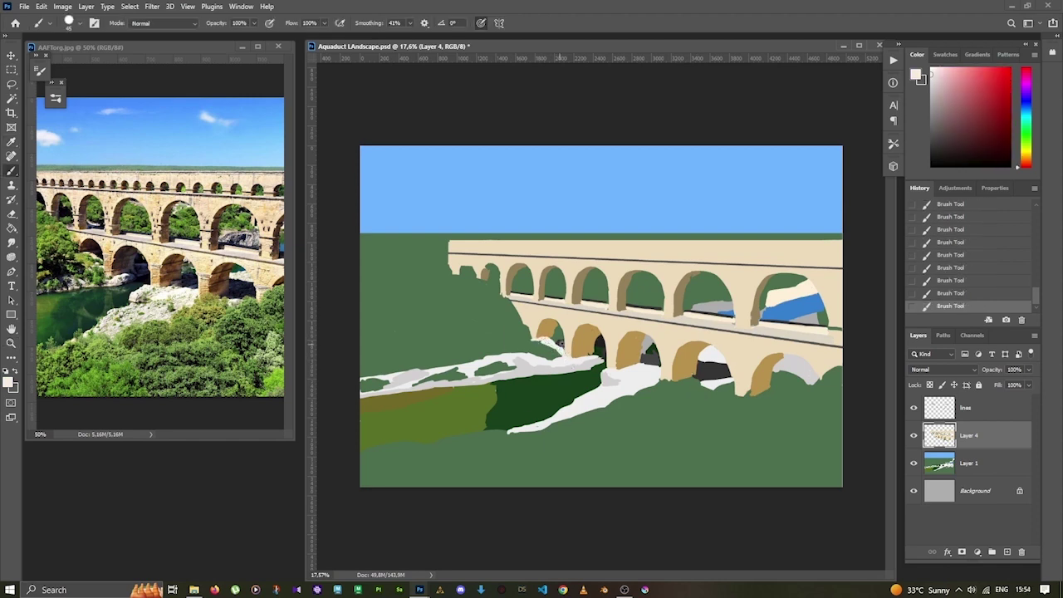
alt+click(559, 340)
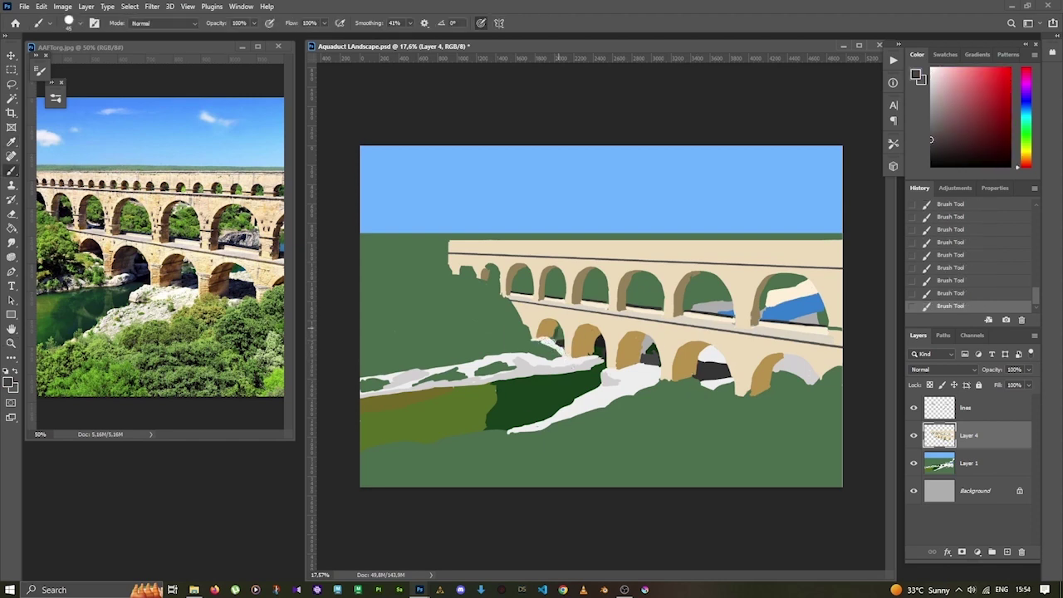
alt+click(586, 345)
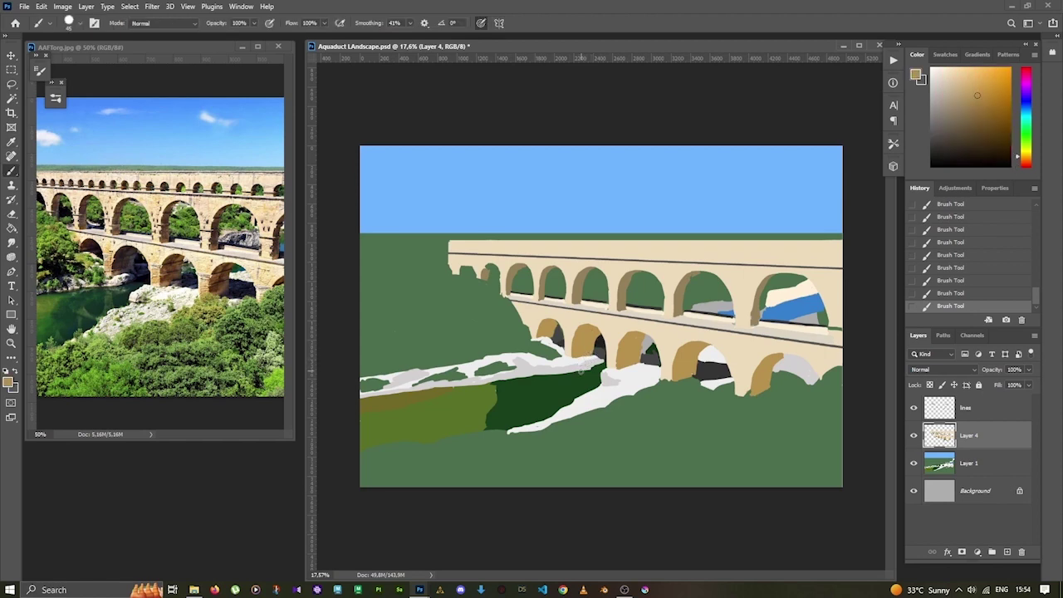
alt+click(516, 368)
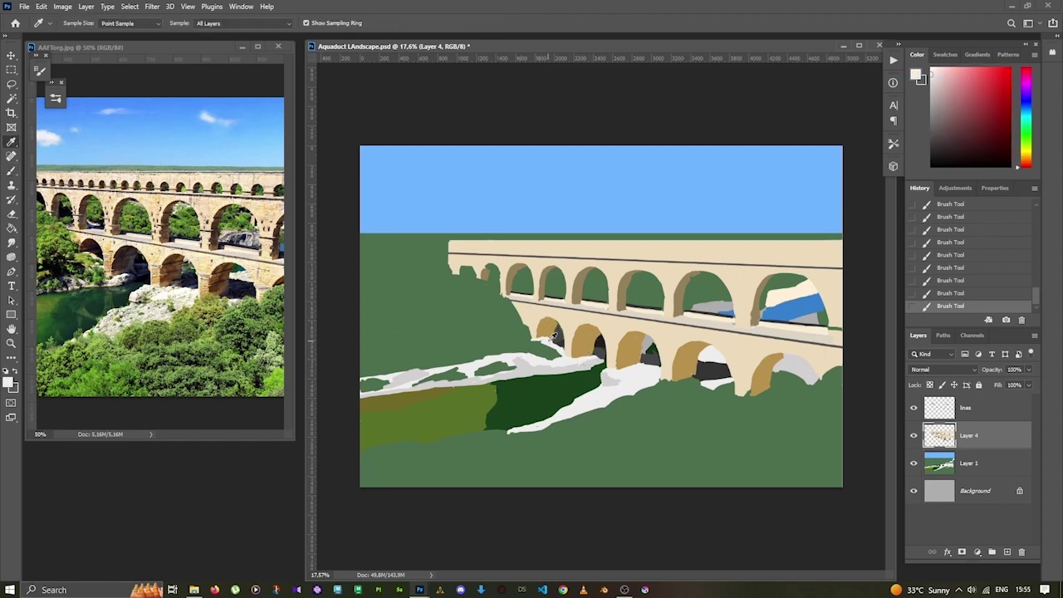
drag(532, 335, 544, 335)
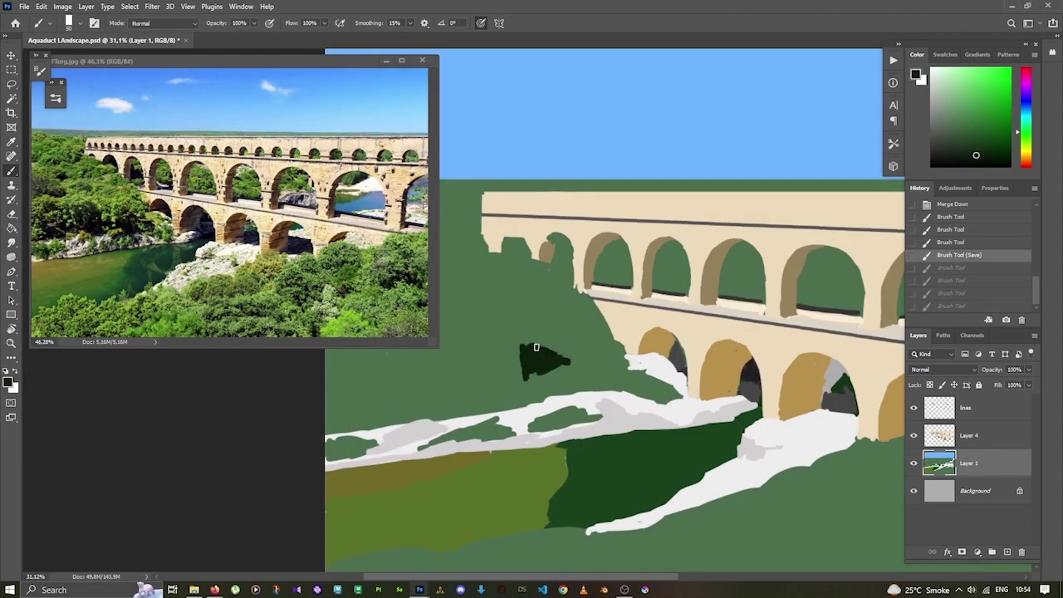
Paint dark green trees on the hillside, erase stray aqueduct paint, and darken the small left arch.
mouse_move(554, 370)
mouse_down()
mouse_move(540, 398)
mouse_move(479, 392)
mouse_up()
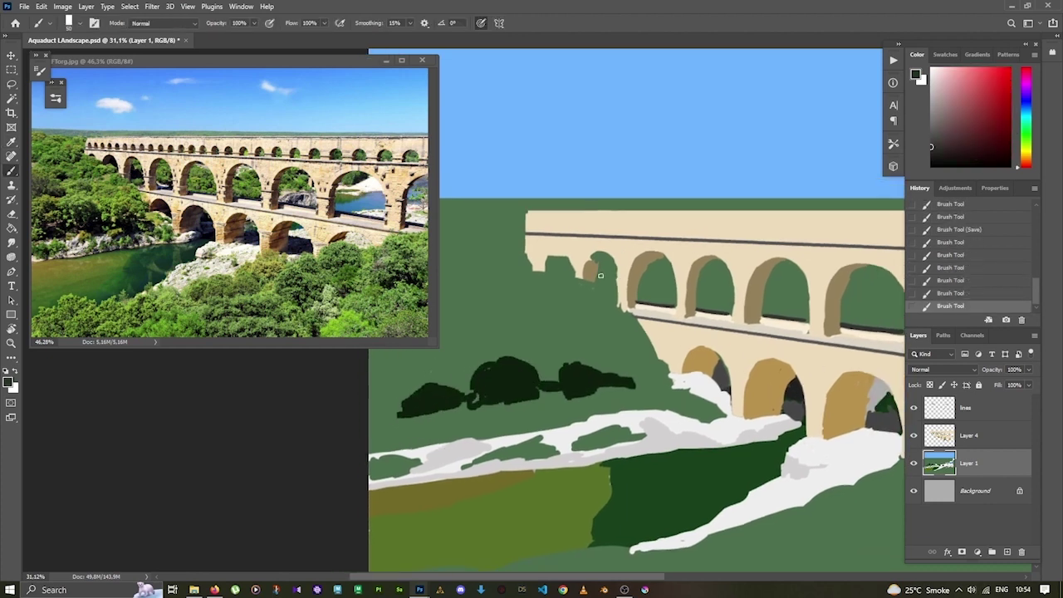
mouse_move(563, 260)
mouse_down()
mouse_move(562, 270)
mouse_move(543, 260)
mouse_move(604, 280)
mouse_up()
key(F5)
key(F5)
alt+click(604, 294)
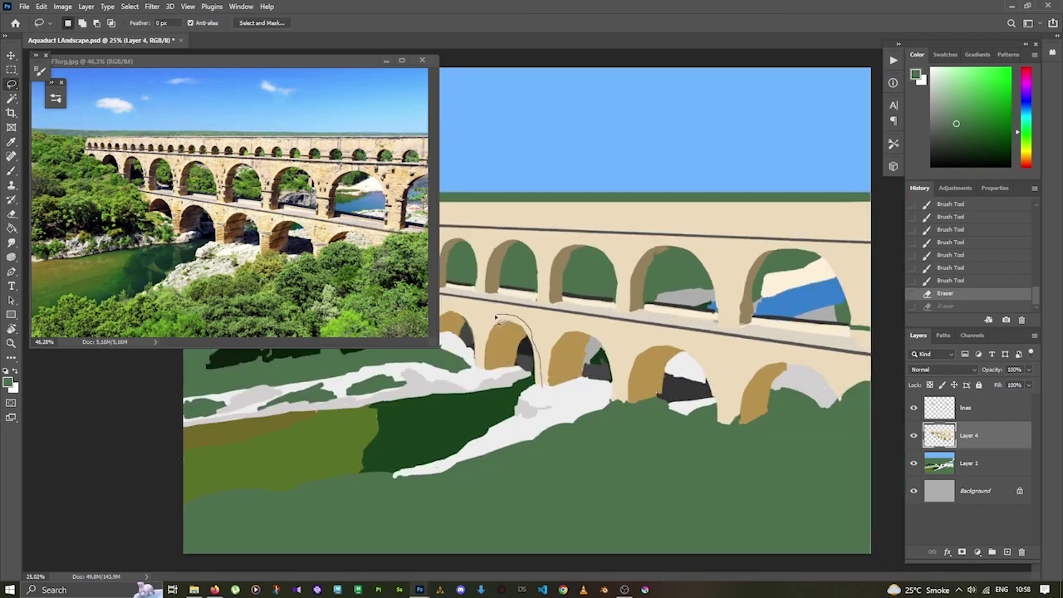
Lasso the left arch and skew it slightly with Free Transform.
drag(496, 318, 476, 386)
key(ctrl+t)
mouse_move(550, 349)
mouse_down()
mouse_move(488, 323)
mouse_move(572, 280)
mouse_up()
key(Return)
Zoom into the aqueduct's left end and erase stray paint near the left arch on Layer 4.
key(z)
click(916, 466)
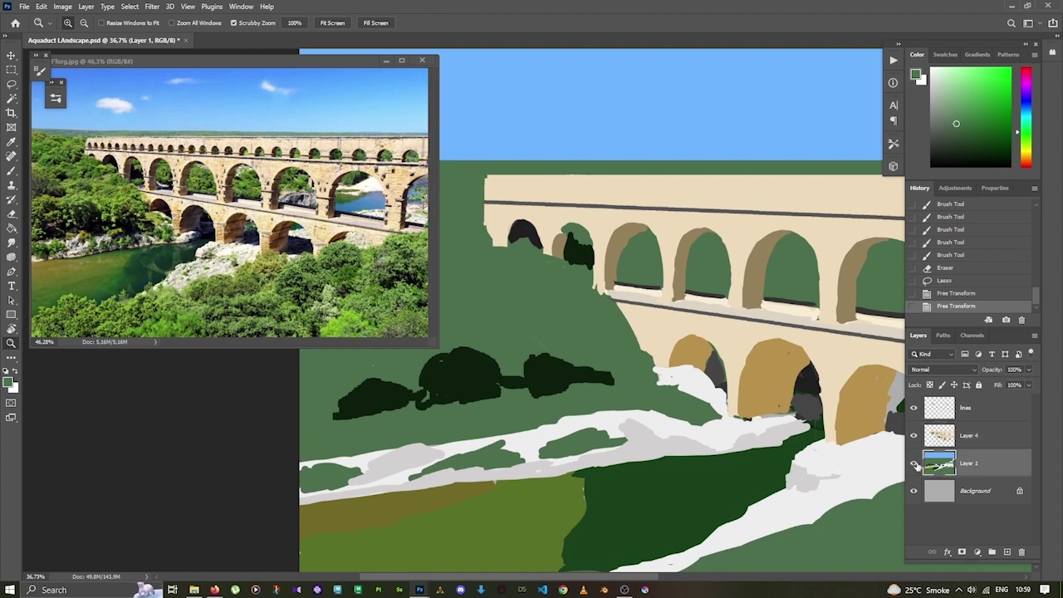
click(968, 435)
key(e)
drag(502, 241, 475, 245)
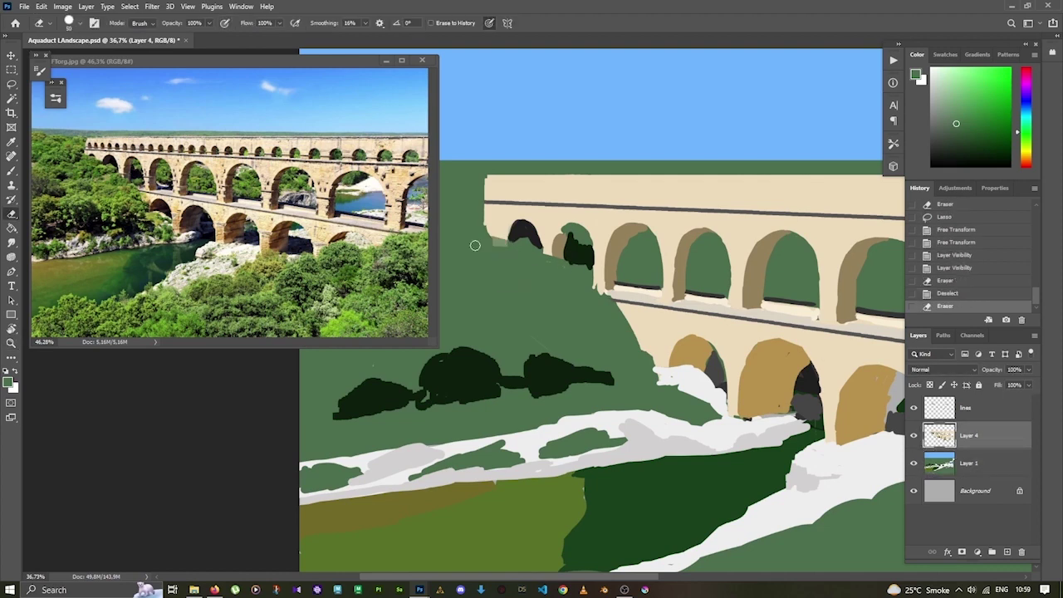
Choose a brush tip and paint hillside green over the left arch edges.
click(517, 247)
key(b)
key(F5)
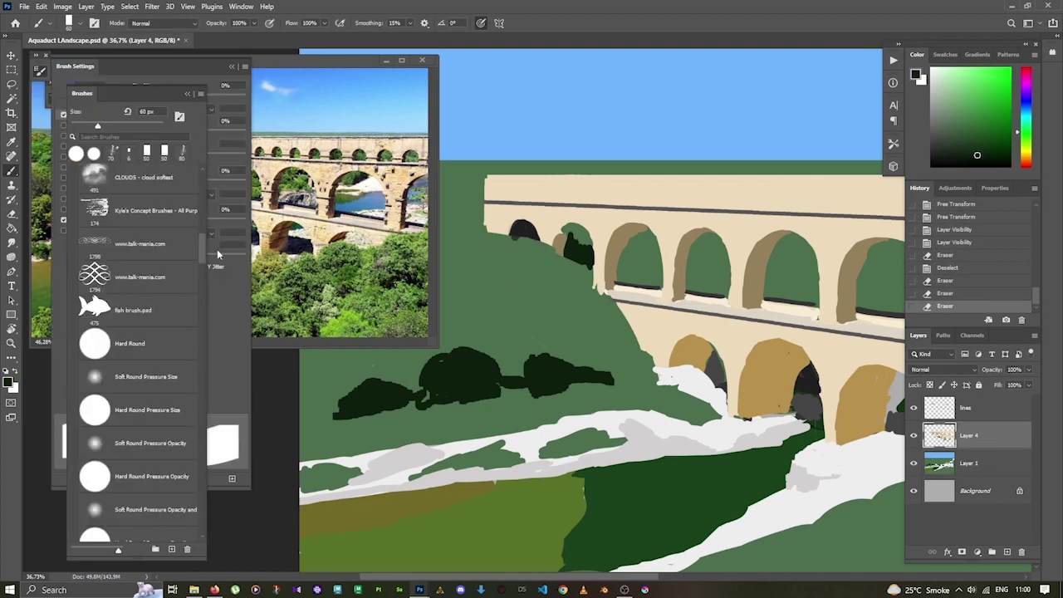
click(572, 239)
key(F5)
alt+click(548, 261)
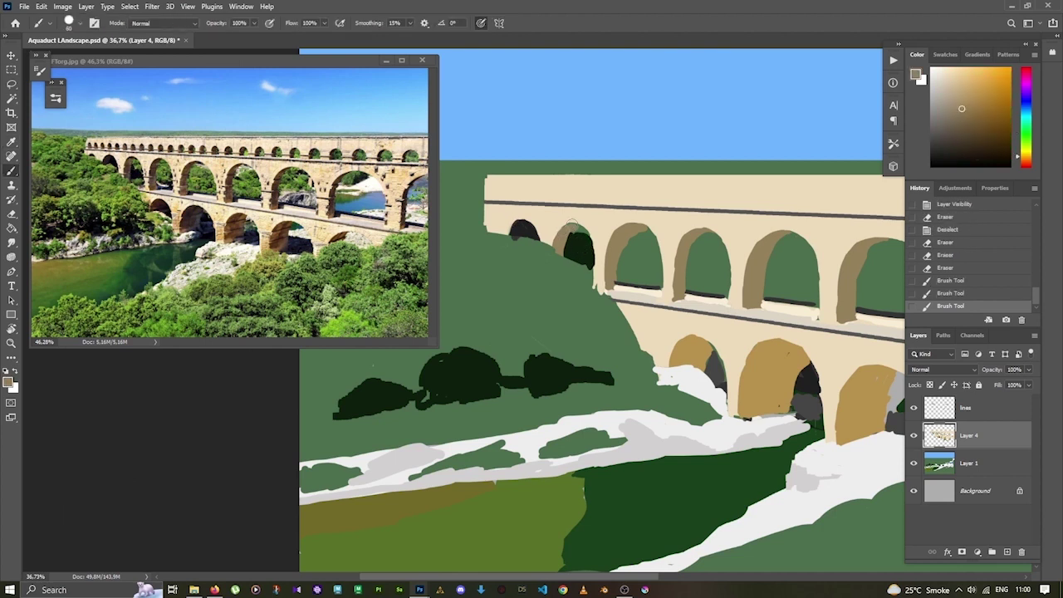
drag(573, 249, 544, 266)
drag(563, 303, 523, 290)
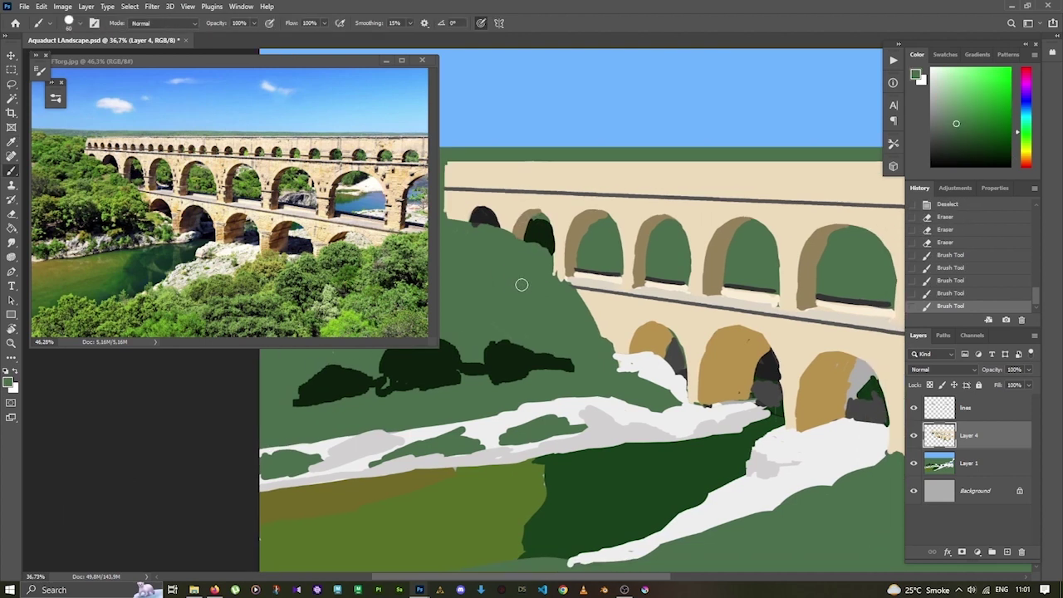
Lasso the lower arches and enlarge and distort them to widen leftward.
key(l)
drag(778, 413, 618, 311)
key(ctrl+t)
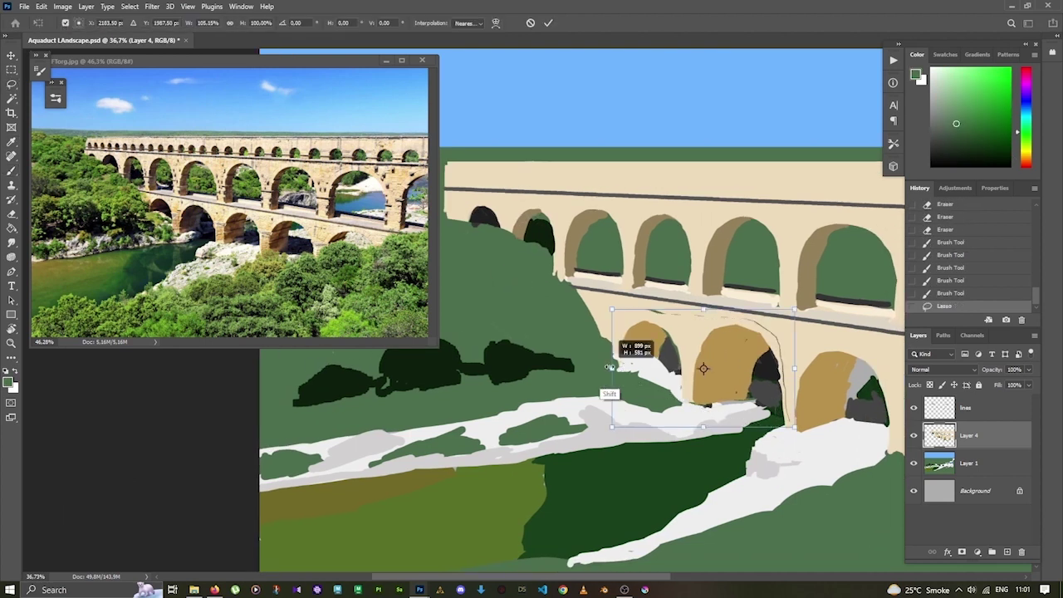
drag(613, 421, 604, 427)
drag(795, 304, 797, 306)
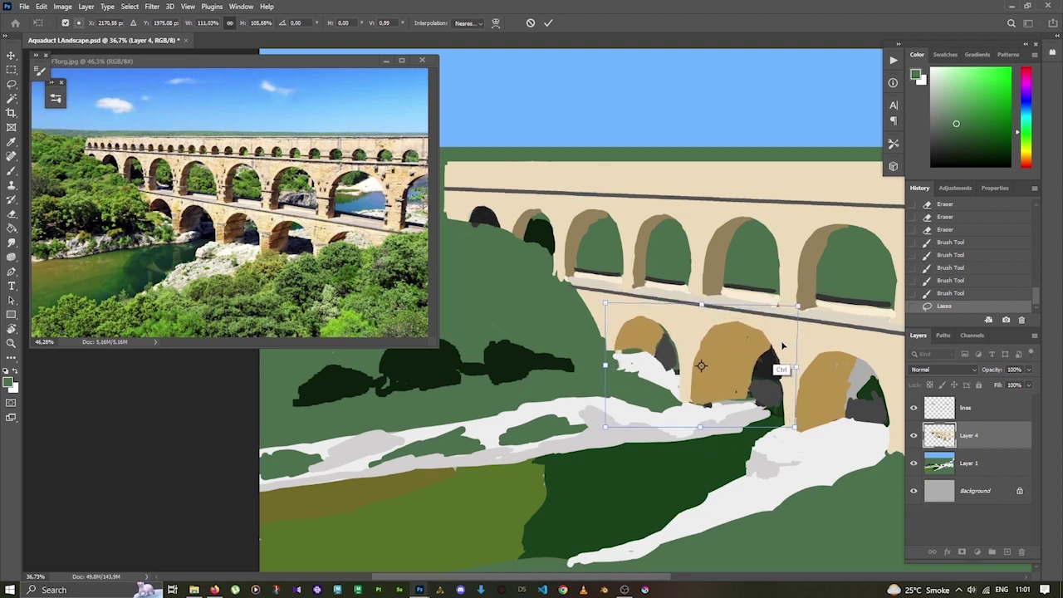
key(Return)
Stretch the outlined upper arches leftward with Free Transform, then deselect.
drag(541, 237, 537, 195)
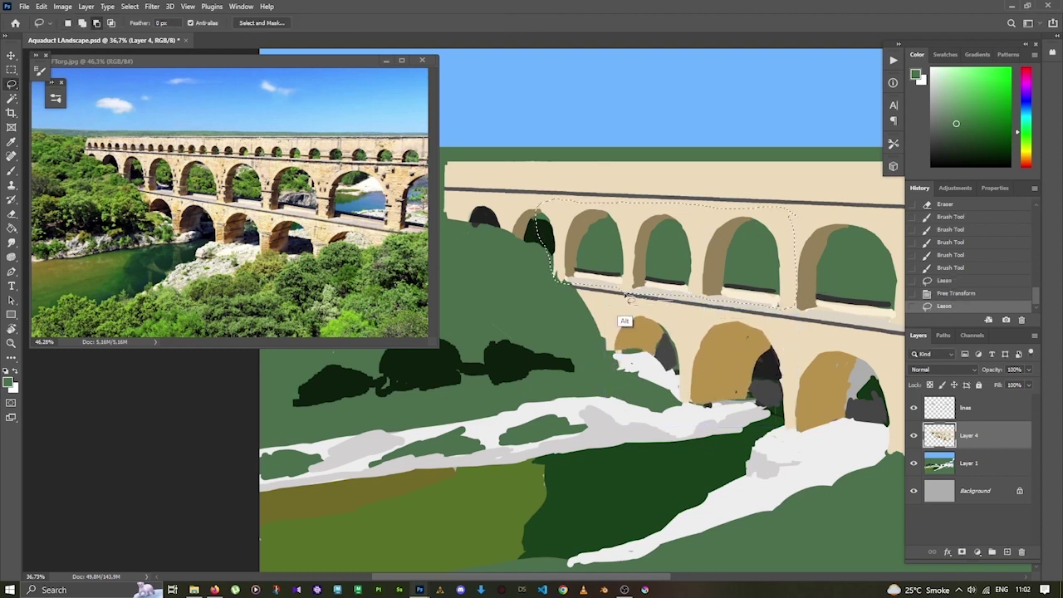
key(ctrl+t)
mouse_move(536, 249)
mouse_down()
mouse_move(498, 257)
mouse_move(503, 238)
mouse_move(503, 280)
mouse_up()
key(Return)
key(ctrl+d)
Paint cream along the bridge's left edge and touch up the first upper arches.
key(b)
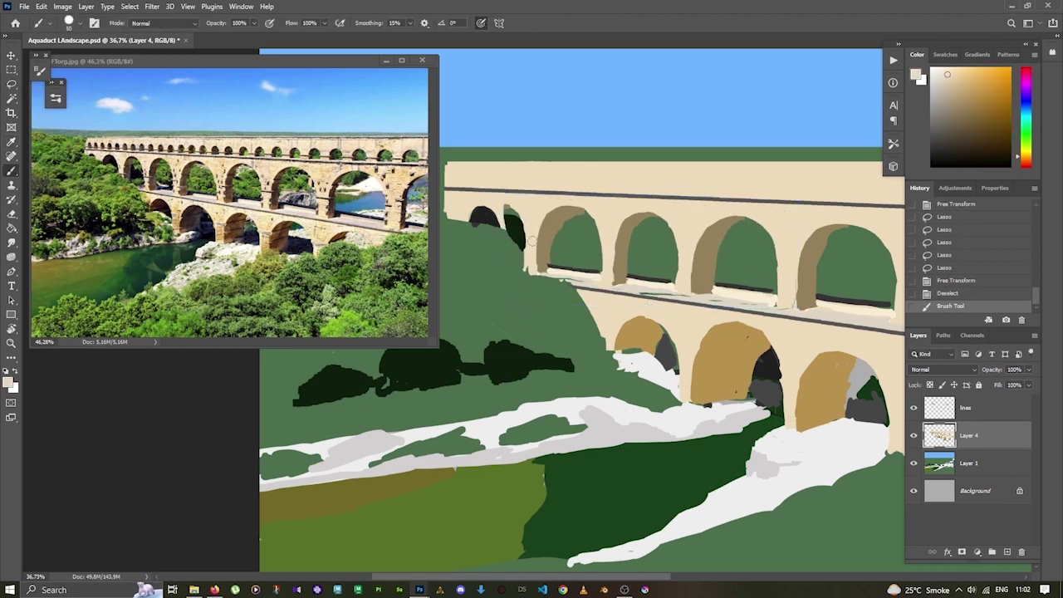
scroll(791, 285, down, 1)
drag(506, 253, 504, 304)
drag(557, 274, 555, 304)
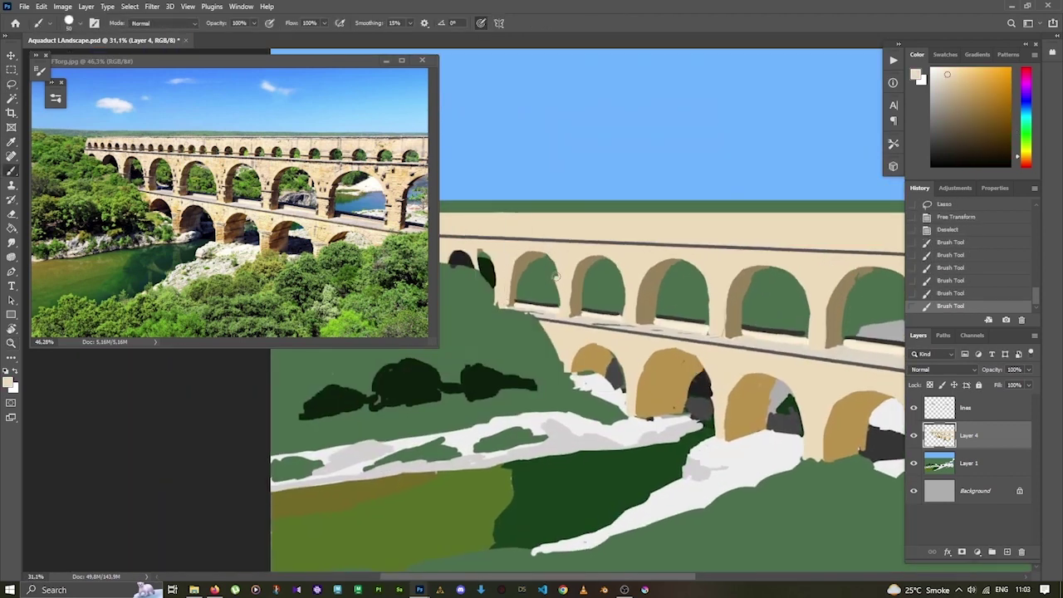
drag(522, 254, 558, 304)
drag(479, 309, 481, 318)
scroll(521, 259, down, 3)
scroll(574, 260, up, 3)
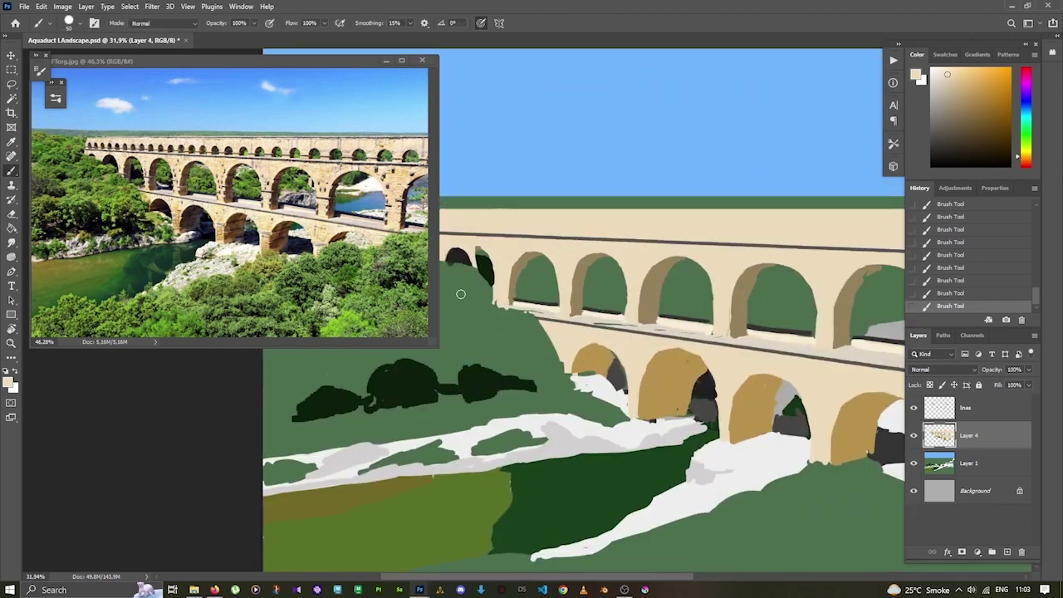
Lasso and transform the second upper arch, then clear the selection.
key(l)
drag(600, 320, 554, 249)
key(ctrl+t)
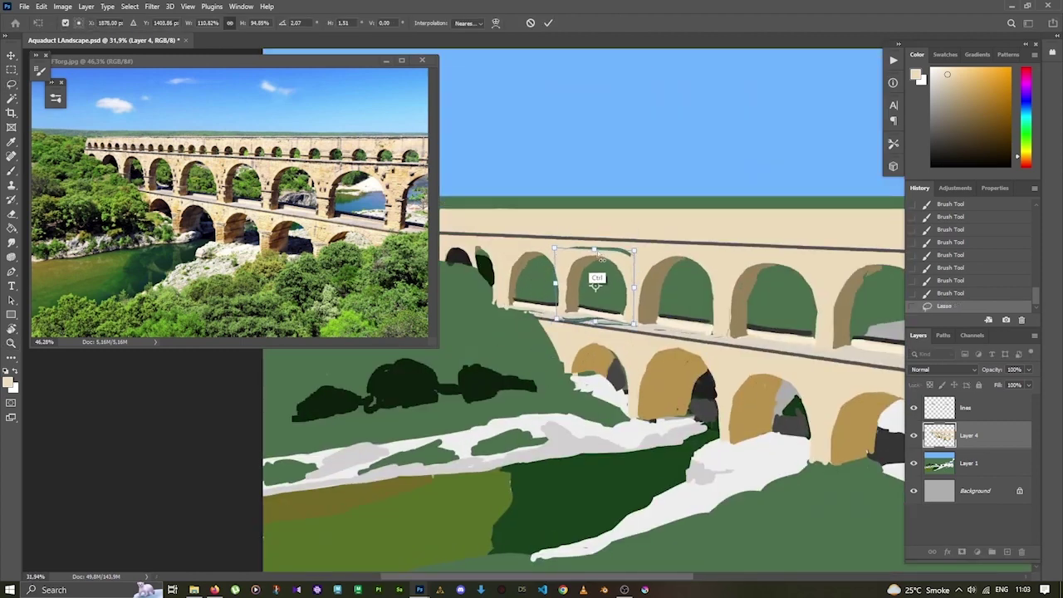
key(Return)
key(ctrl+d)
Try painting under the second arch, undo, and erase the dark patch at the top-left.
key(b)
mouse_move(558, 309)
mouse_down()
mouse_move(588, 322)
mouse_move(624, 309)
mouse_move(628, 322)
mouse_move(673, 278)
mouse_up()
alt+click(614, 309)
key(ctrl+z)
key(e)
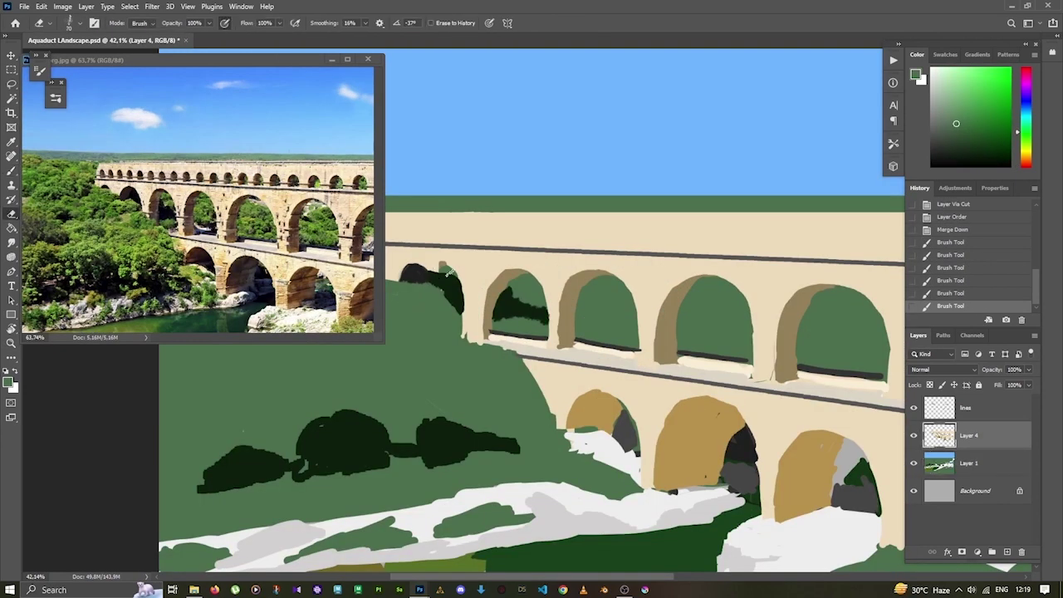
drag(449, 271, 387, 270)
key(b)
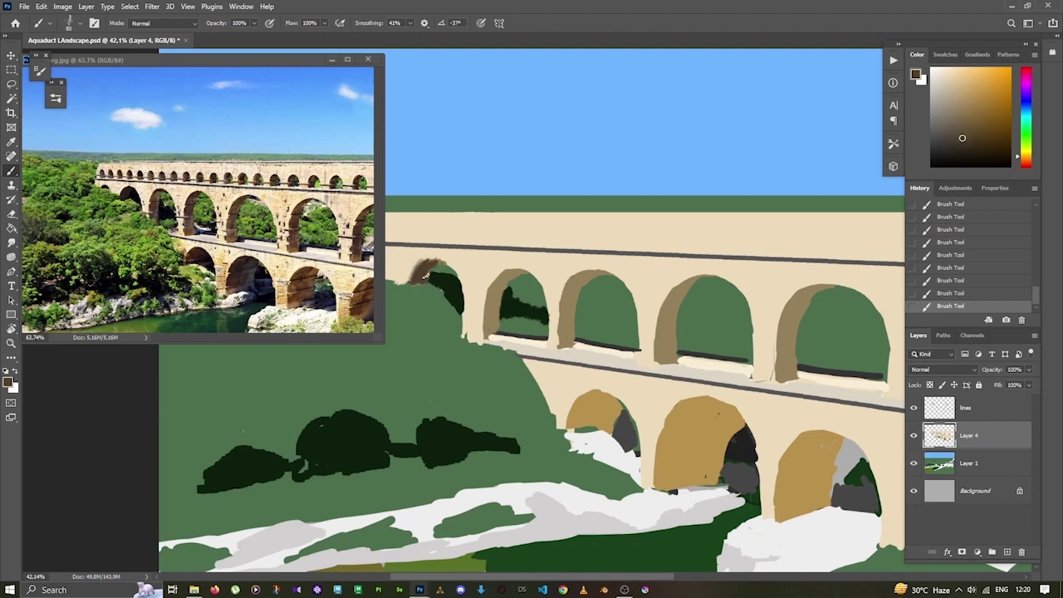
Select the square faded brush tip, undo the last stroke, and zoom into the left end.
click(56, 98)
click(39, 70)
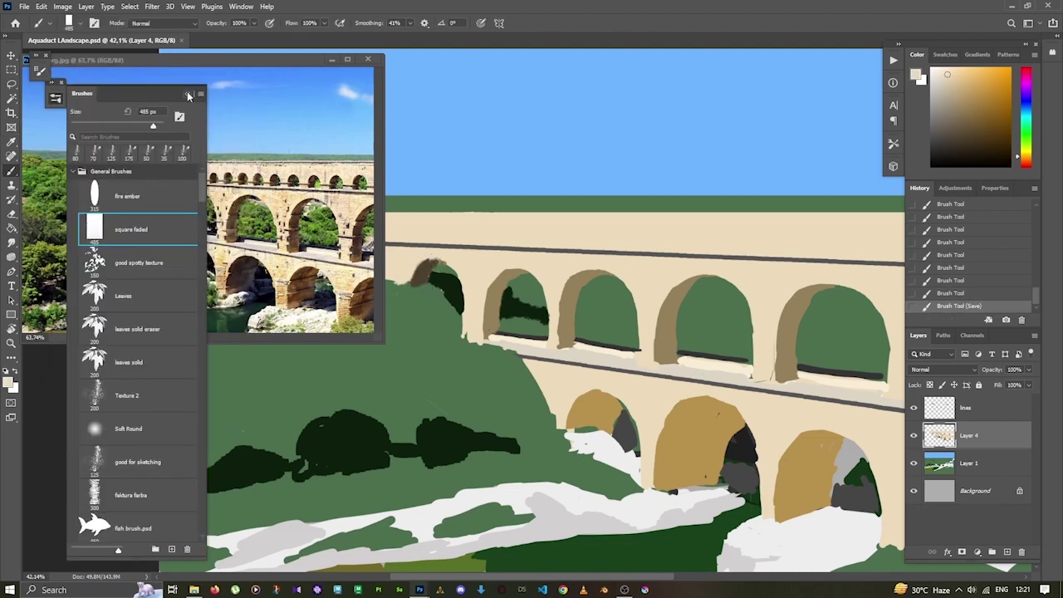
click(145, 163)
key(e)
key(ctrl+z)
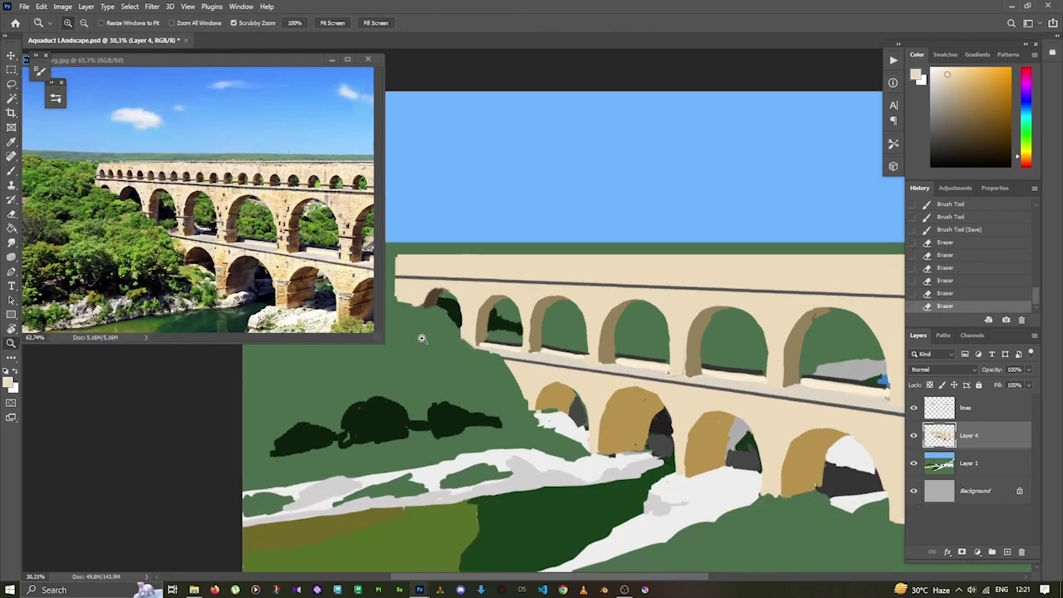
key(z)
drag(457, 351, 485, 347)
Paint dark tree-green foliage at the bridge's left end and sample the cream stone colour.
key(b)
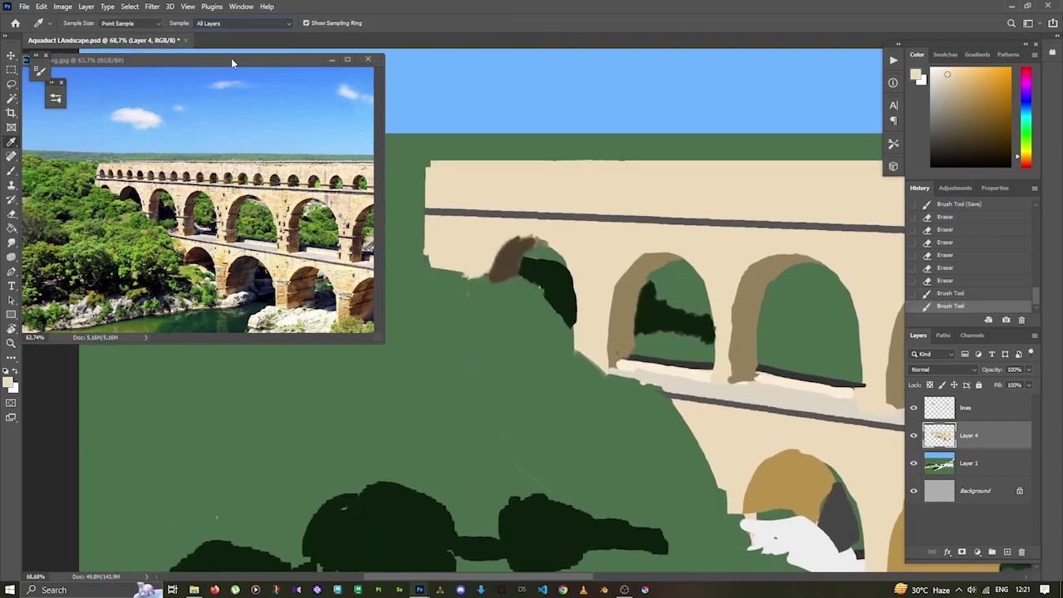
alt+click(536, 272)
mouse_move(440, 249)
mouse_down()
mouse_move(465, 268)
mouse_move(405, 161)
mouse_up()
alt+click(456, 261)
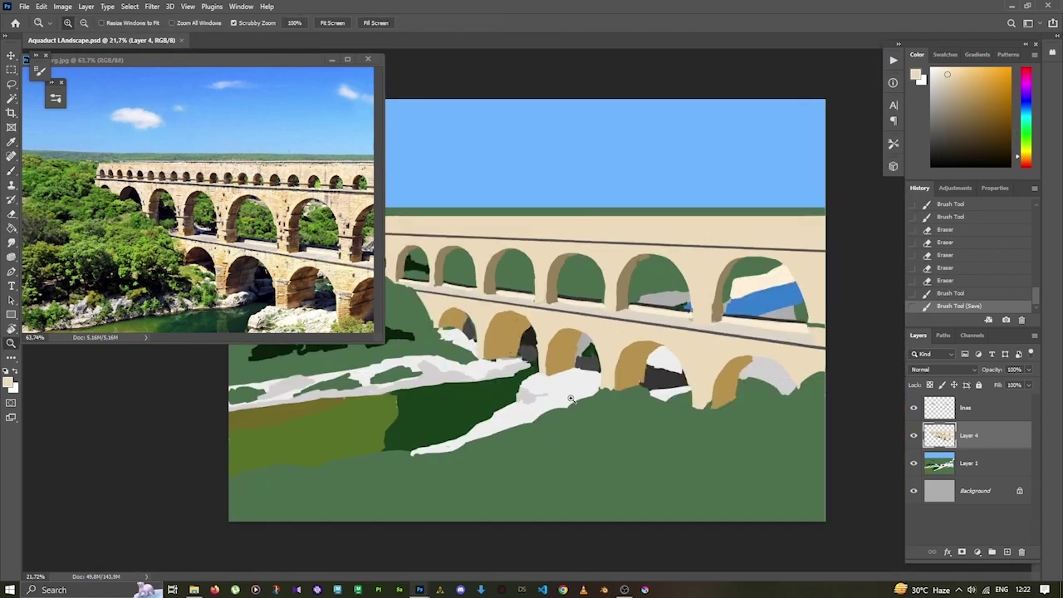
Lasso the lower arches and nudge them right into alignment with the Move tool.
key(l)
drag(571, 399, 695, 358)
key(v)
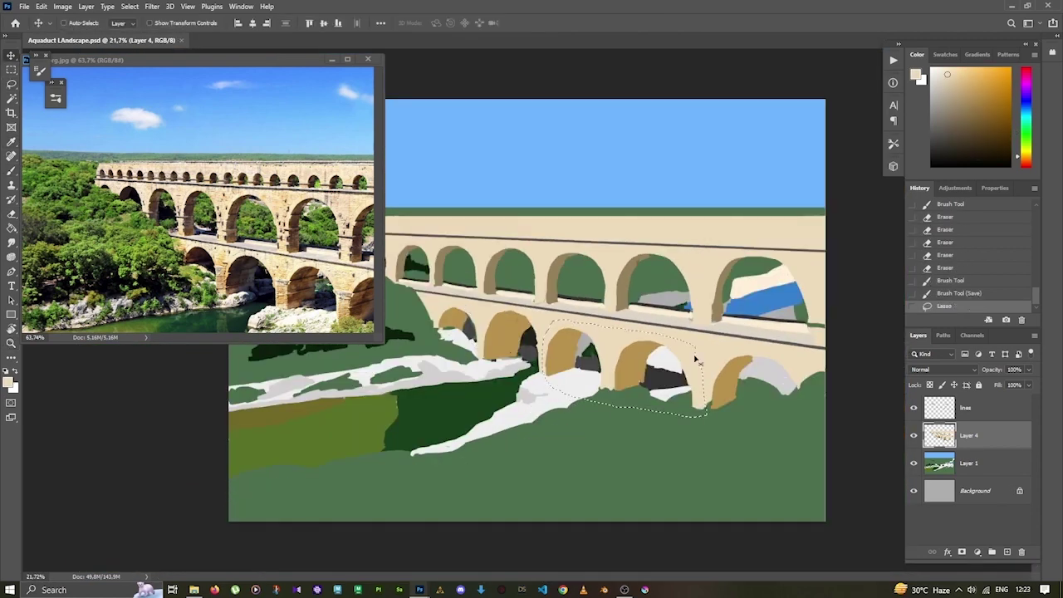
key(Right)
key(ctrl+d)
Touch up the arch edges, erase stray paint on the lower arch, and sample a light rock grey.
key(b)
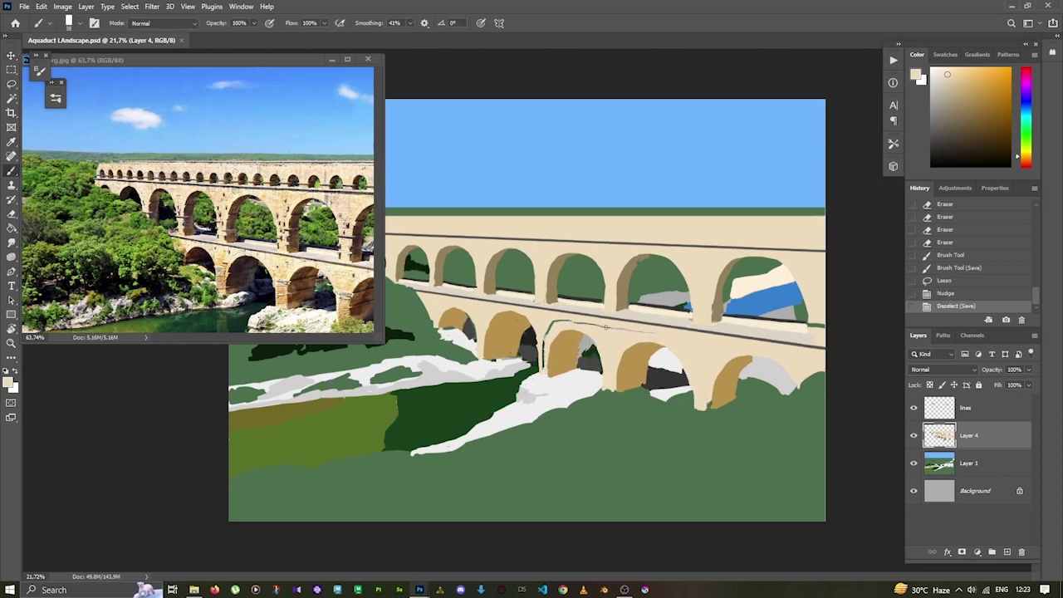
drag(561, 326, 645, 328)
drag(581, 348, 611, 354)
key(e)
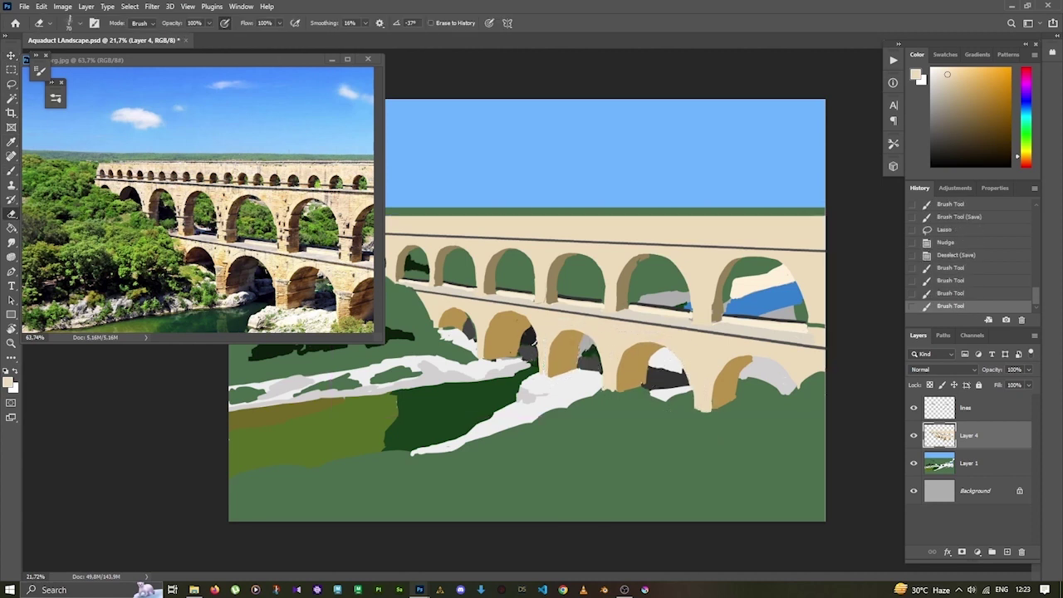
mouse_move(535, 339)
mouse_down()
mouse_move(538, 364)
mouse_move(479, 331)
mouse_move(524, 353)
mouse_move(495, 362)
mouse_up()
key(i)
key(b)
alt+click(512, 357)
Shade an arch base darker, pick beige, and try orange pillar streaks on Layer 4, then undo.
key(e)
key(b)
drag(500, 360, 515, 365)
alt+click(488, 358)
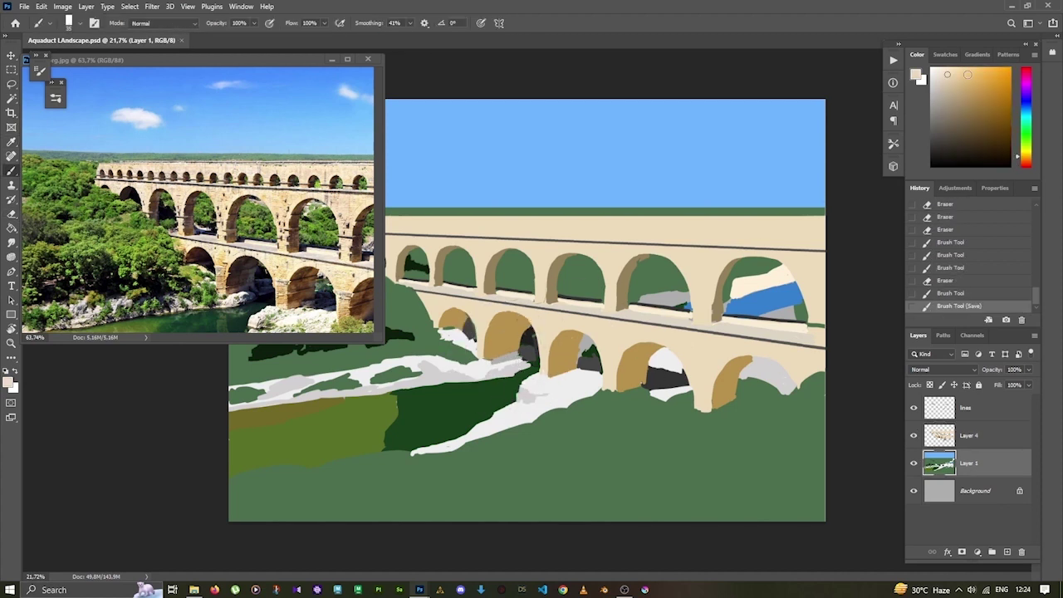
key(alt+bracketright)
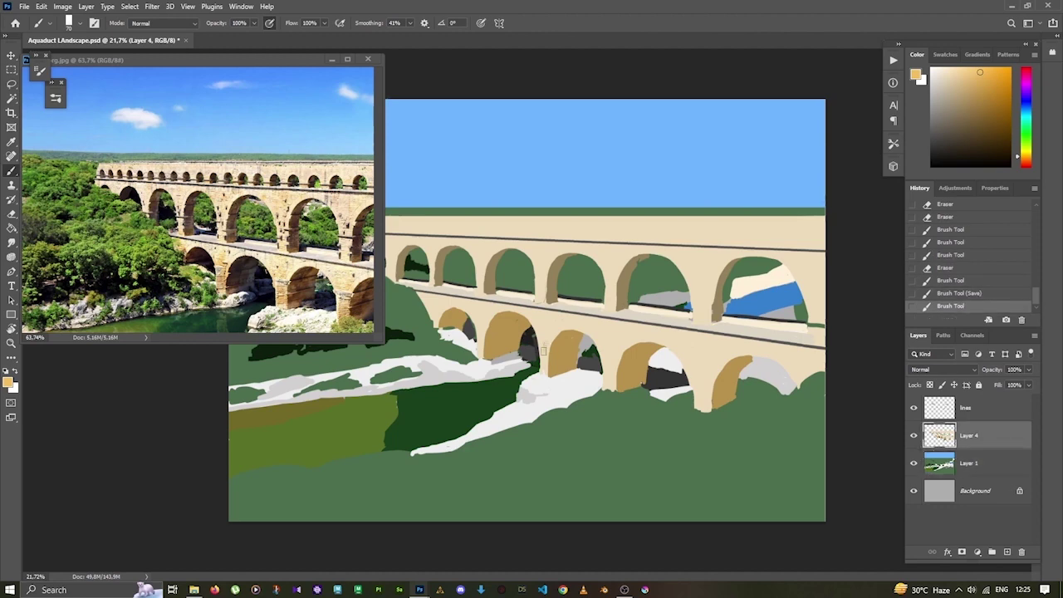
drag(546, 340, 548, 365)
drag(545, 356, 546, 373)
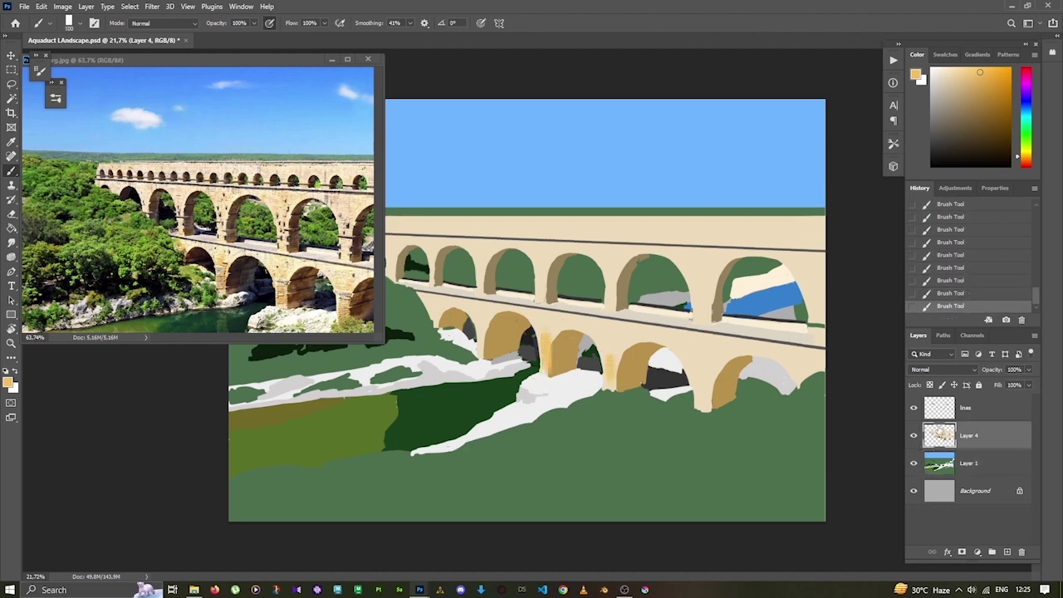
key(ctrl+z)
key(ctrl+z)
key(ctrl+z)
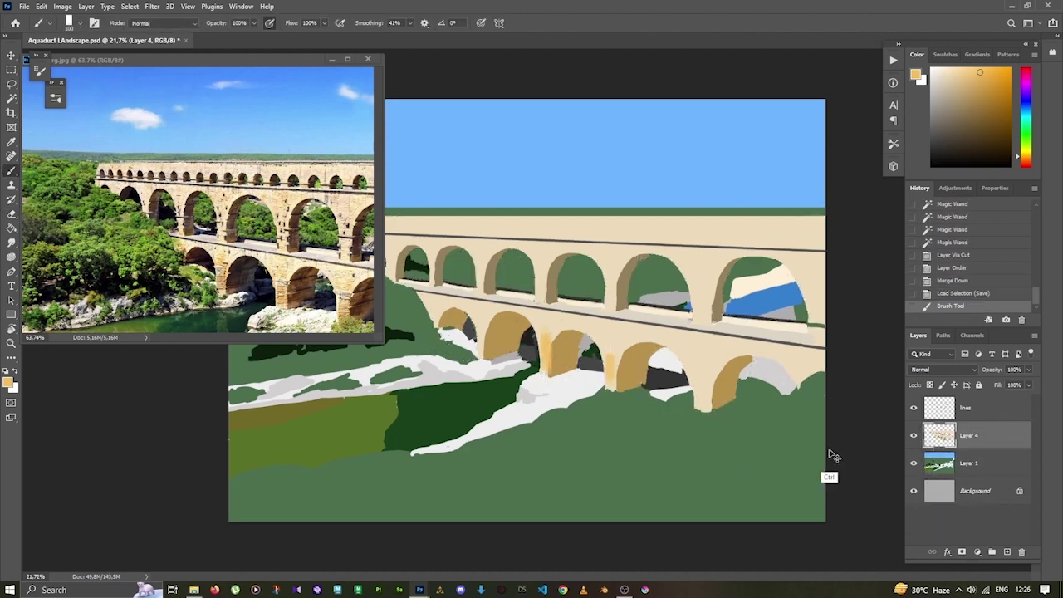
Paint a tan streak down a pillar and tan highlights at the upper arch tops.
drag(702, 362, 704, 403)
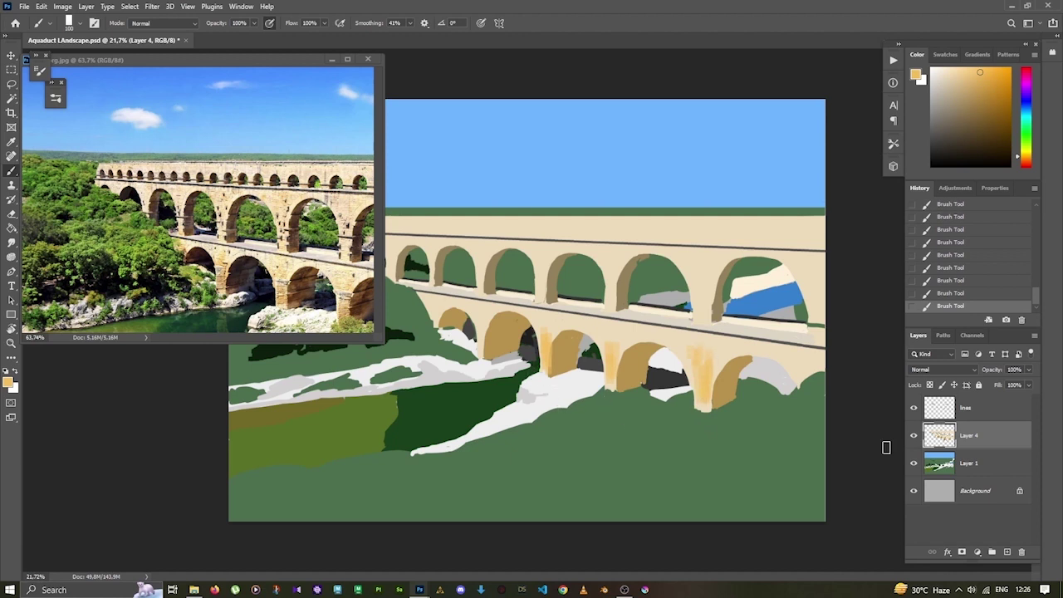
key(i)
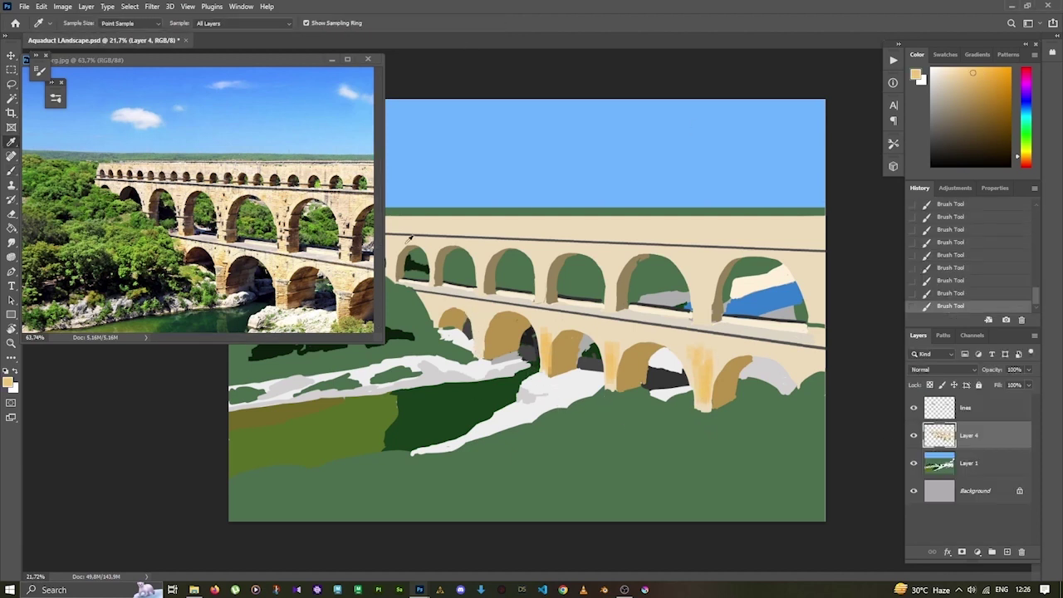
key(b)
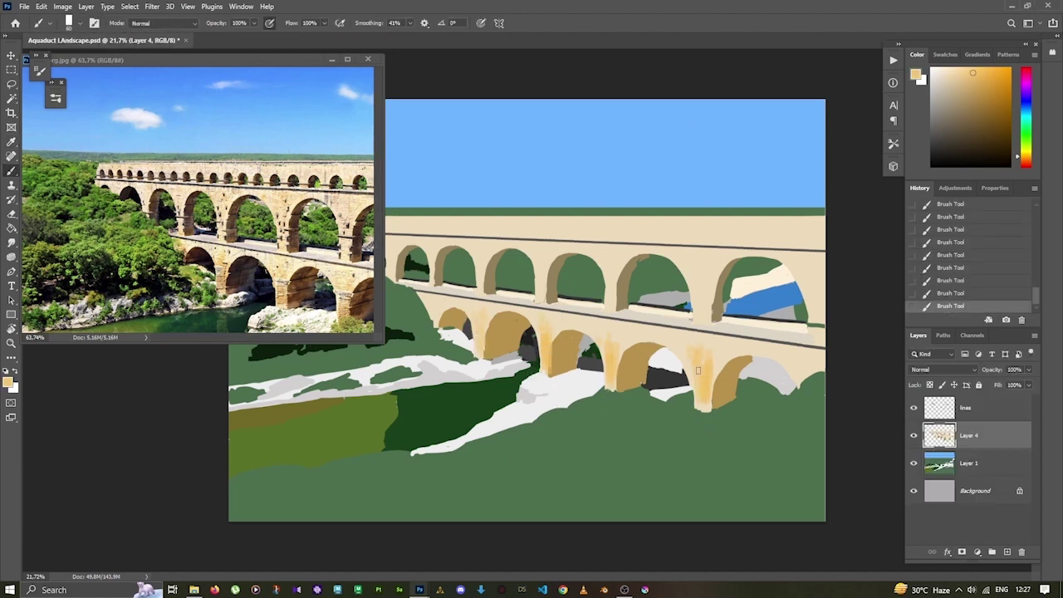
drag(610, 246, 612, 264)
drag(484, 245, 485, 264)
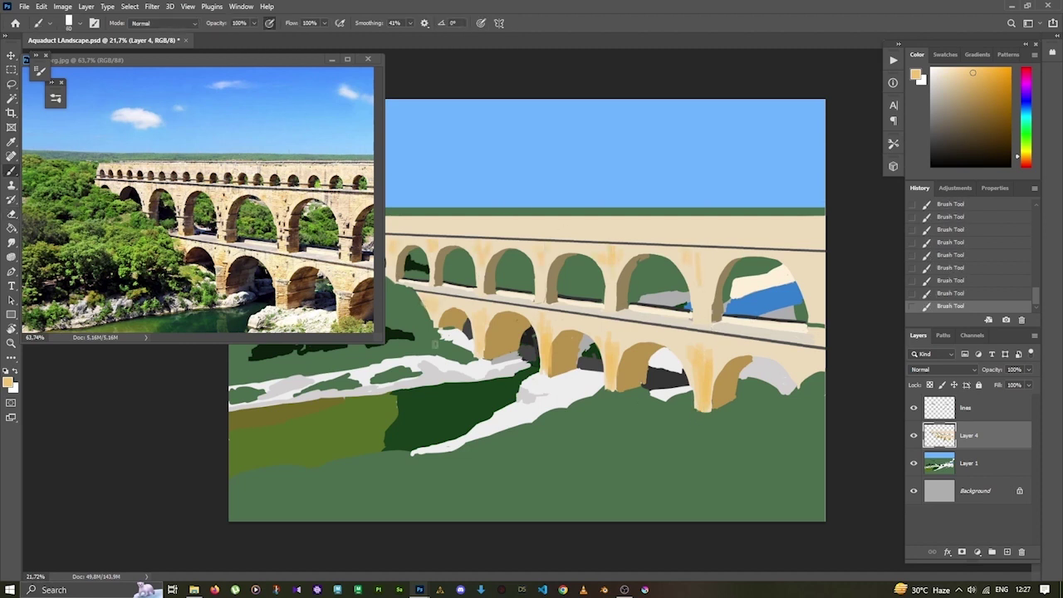
Check the right side of the reference photo, save the painting, and zoom on the arches.
drag(384, 342, 397, 351)
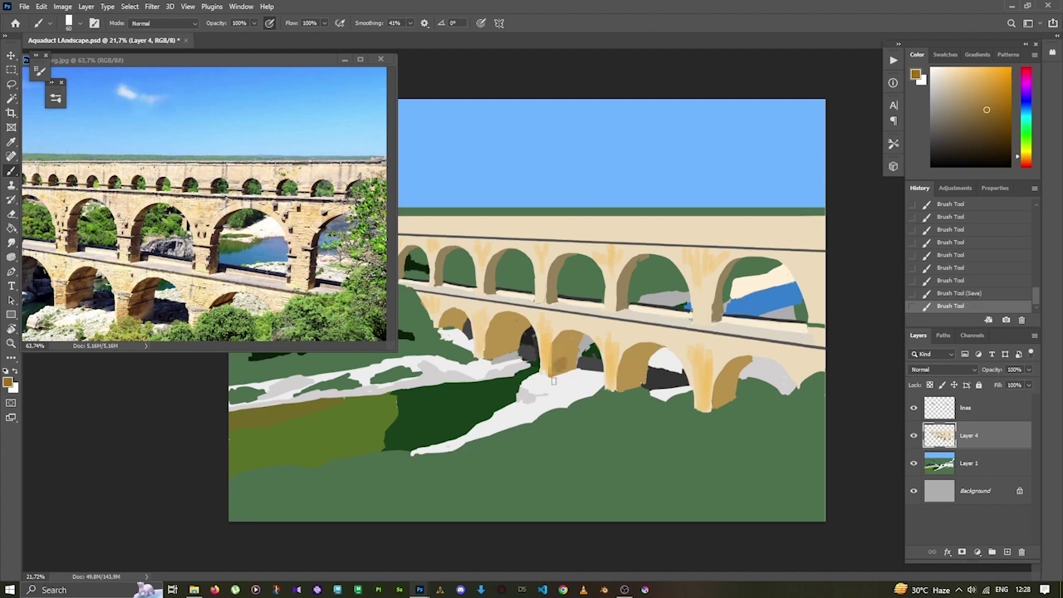
key(ctrl+s)
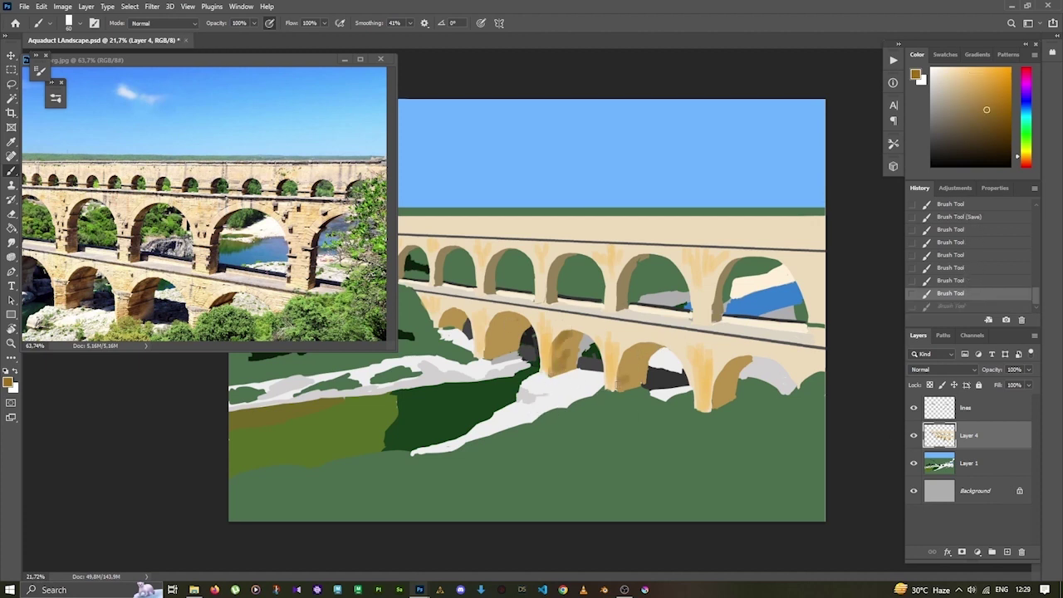
key(z)
scroll(312, 380, up, 2)
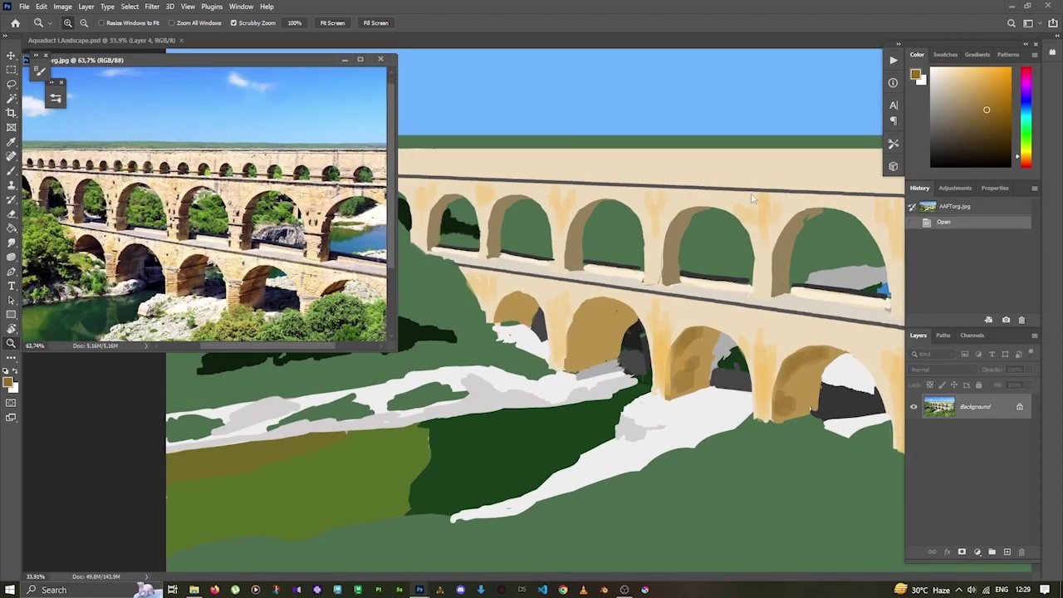
Add a new layer and paint brown and light beige shading inside a lower arch.
key(b)
mouse_move(590, 303)
mouse_down()
mouse_move(592, 334)
mouse_move(572, 342)
mouse_up()
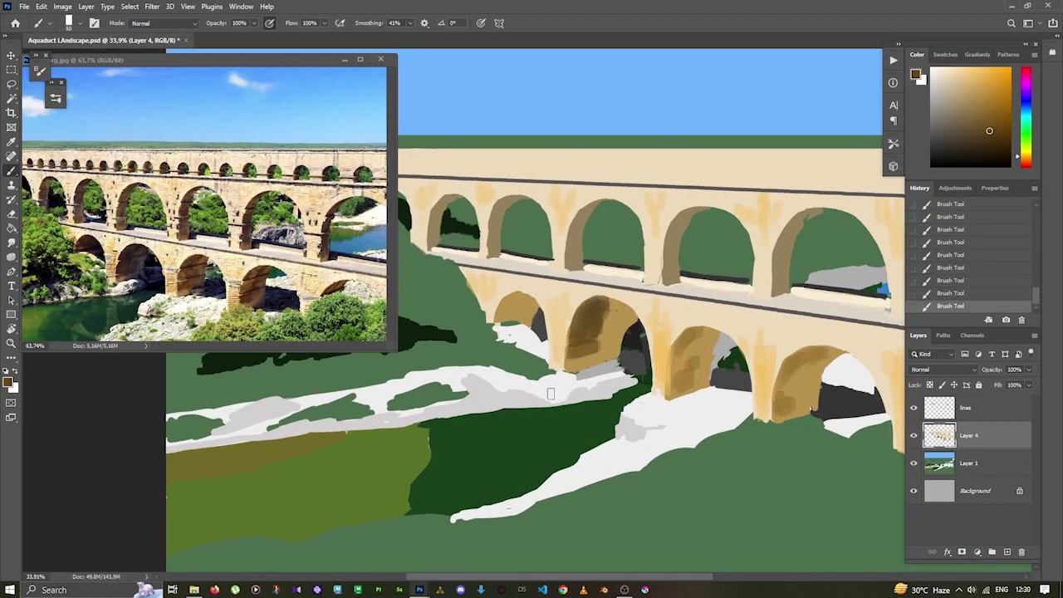
alt+click(587, 311)
key(bracketleft)
key(bracketleft)
key(bracketleft)
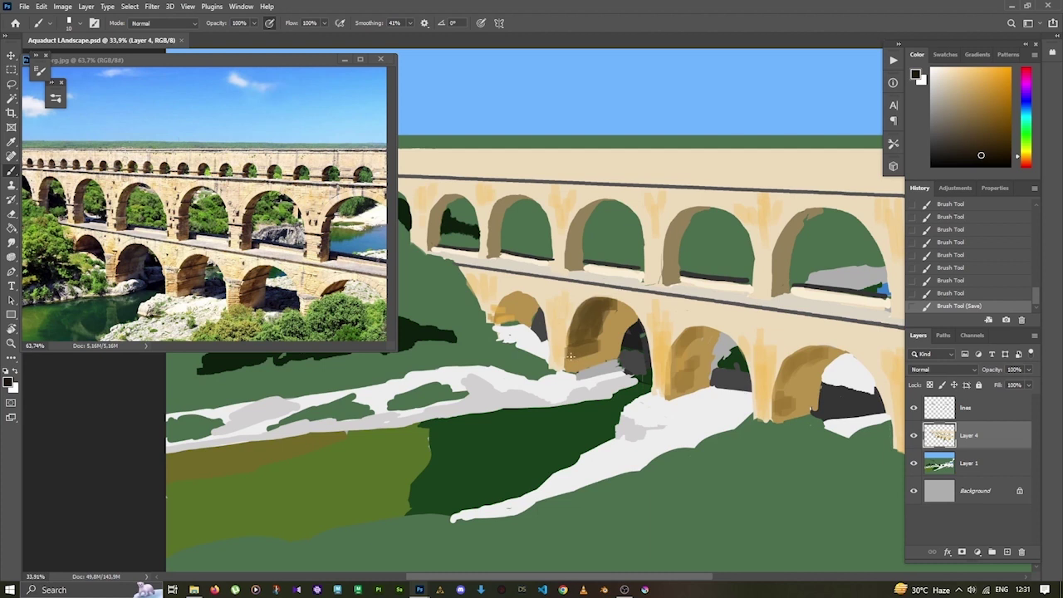
key(ctrl+z)
click(1008, 552)
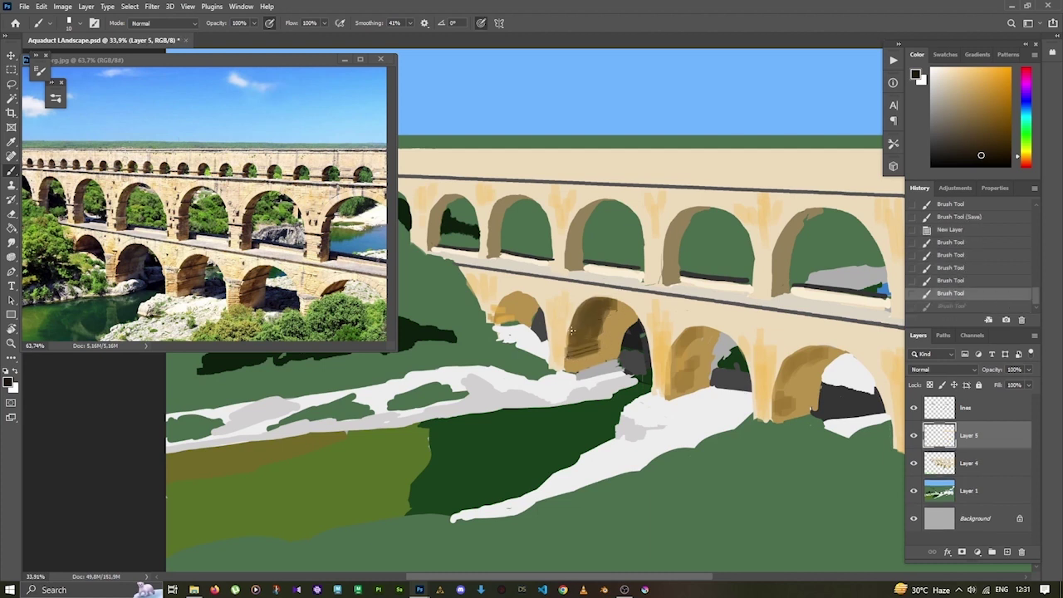
click(592, 354)
key(z)
drag(581, 373, 561, 380)
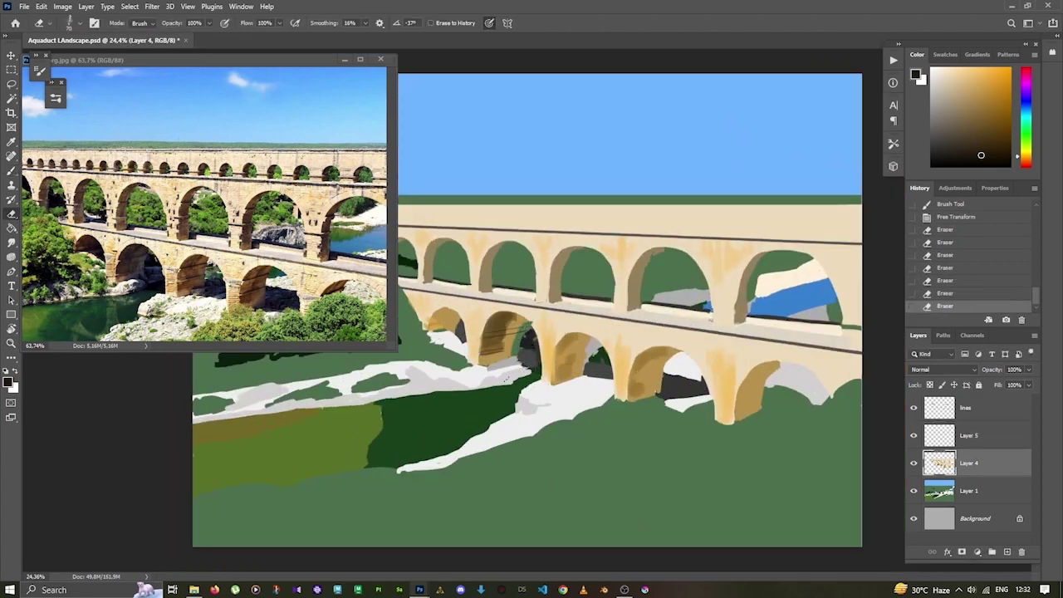
key(b)
Copy the shaded arch piece to its own layer and move it under the next arch.
key(e)
click(592, 357)
key(ctrl+j)
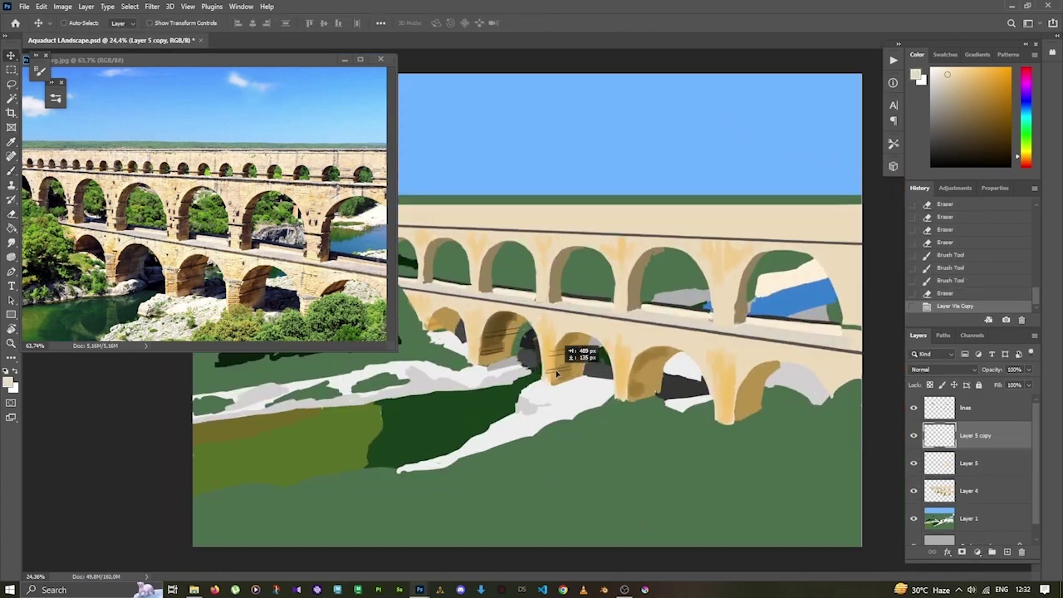
drag(592, 357, 601, 363)
key(Return)
Duplicate another arch piece and reshape it to fit its arch.
key(ctrl+d)
mouse_move(547, 337)
mouse_down()
mouse_move(636, 382)
mouse_move(622, 397)
mouse_up()
key(ctrl+j)
key(ctrl+t)
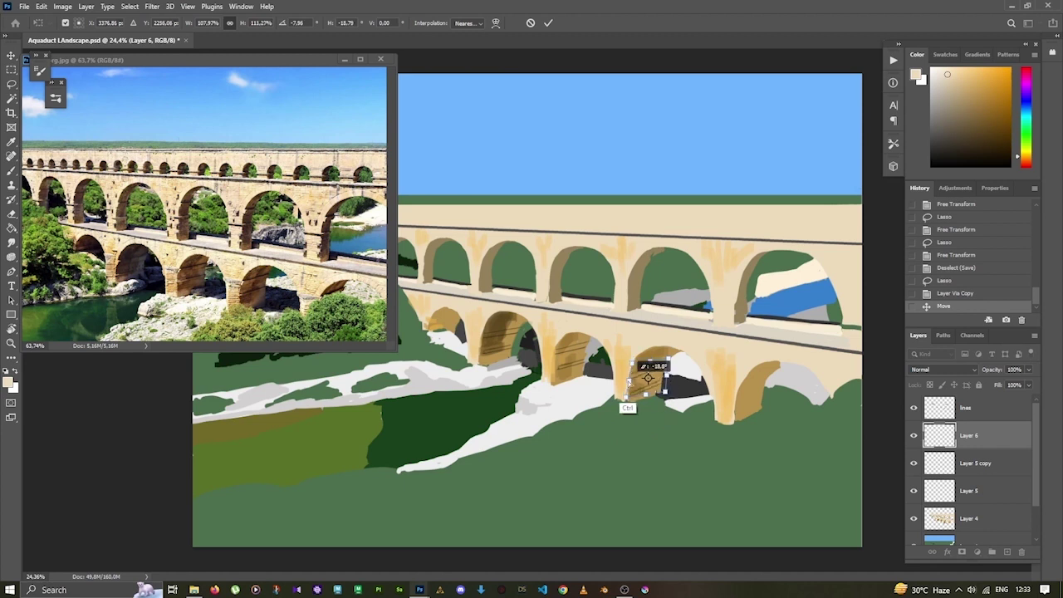
key(Return)
Duplicate another piece and rotate it into the left lower arch.
key(ctrl+j)
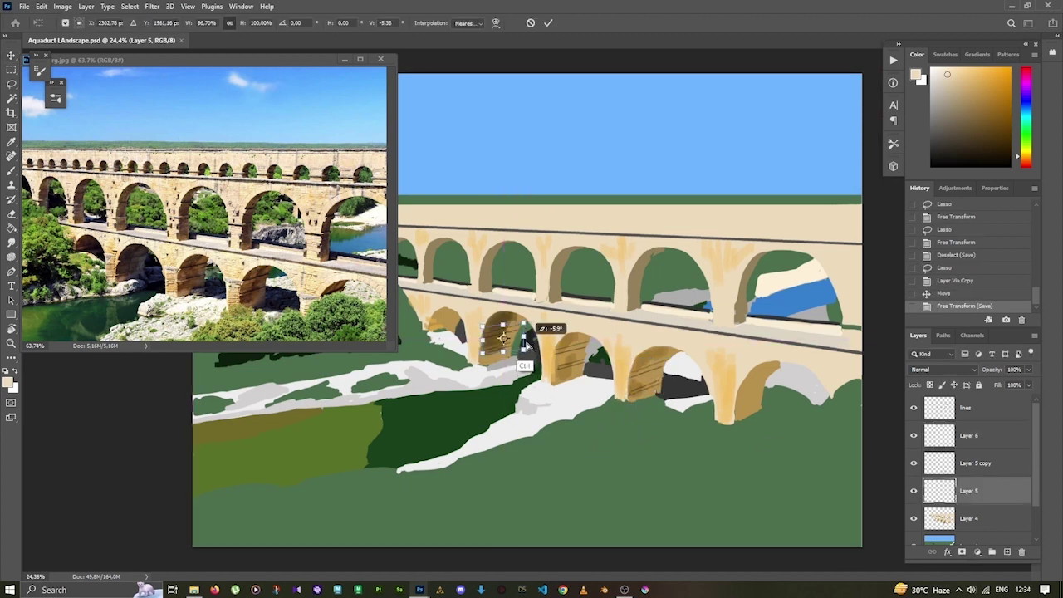
drag(532, 332, 444, 327)
key(ctrl+t)
key(Return)
key(ctrl+d)
Erase overflow from the arch pieces, zoom out, and pick a near-black colour.
key(e)
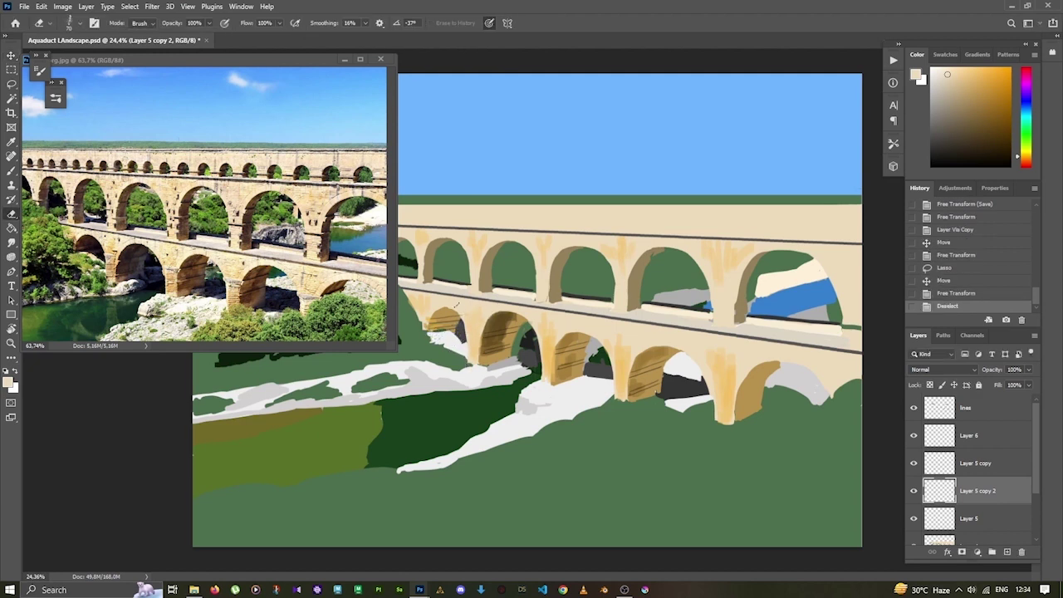
click(641, 436)
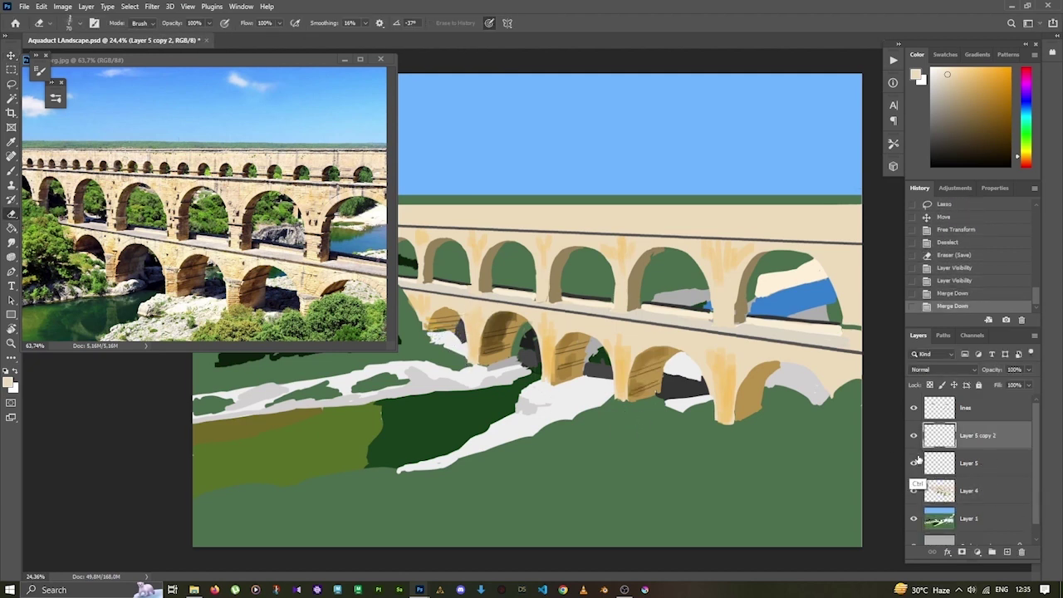
key(z)
scroll(656, 397, down, 1)
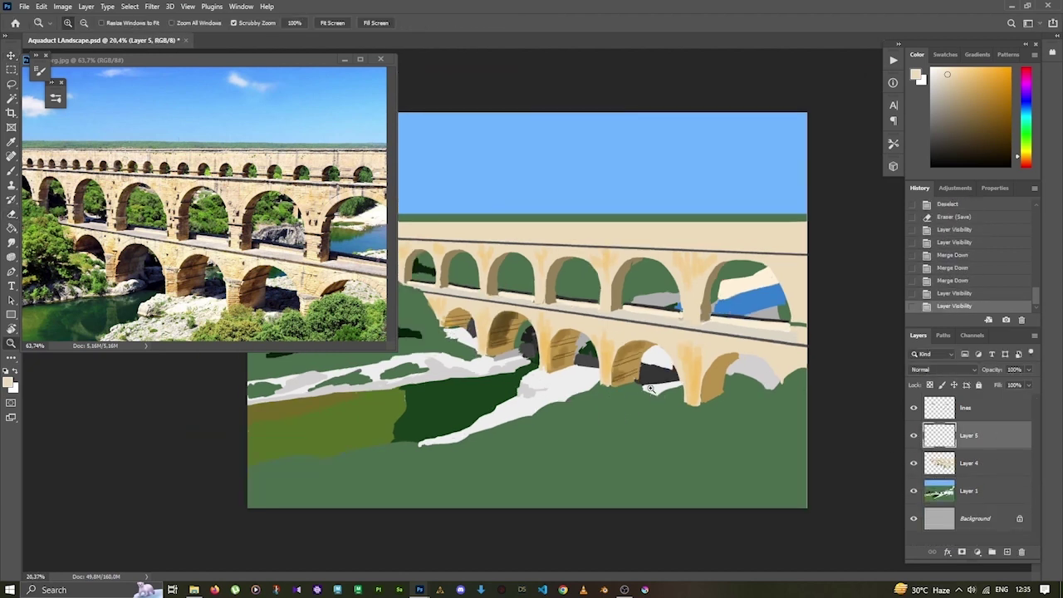
key(b)
click(983, 152)
Brush a thin dark line across the upper arches, duplicating and merging it to thicken.
drag(542, 307, 557, 316)
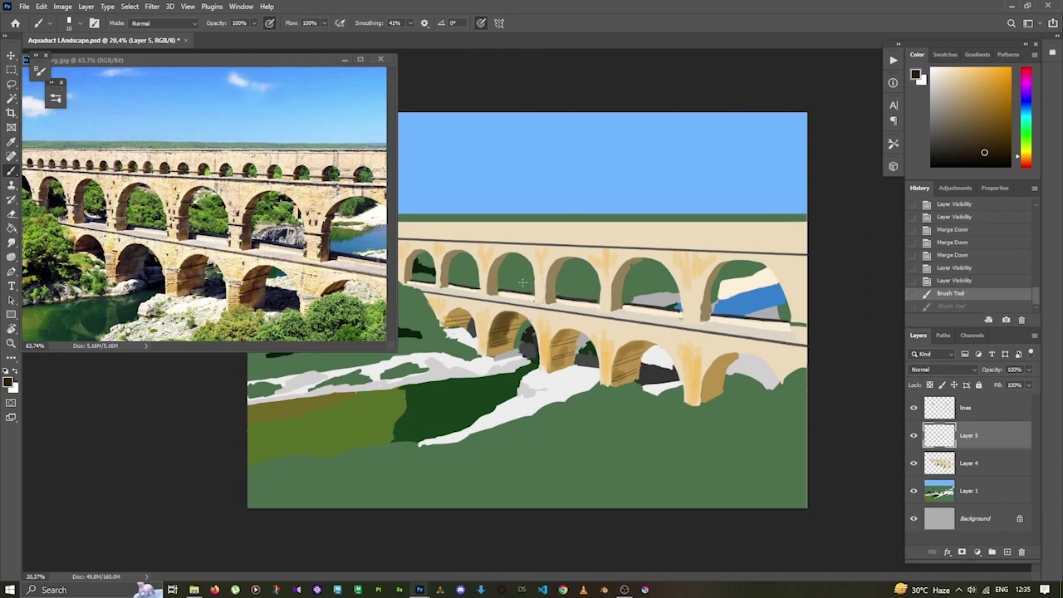
drag(522, 282, 747, 278)
key(ctrl+j)
key(ctrl+Up)
key(ctrl+e)
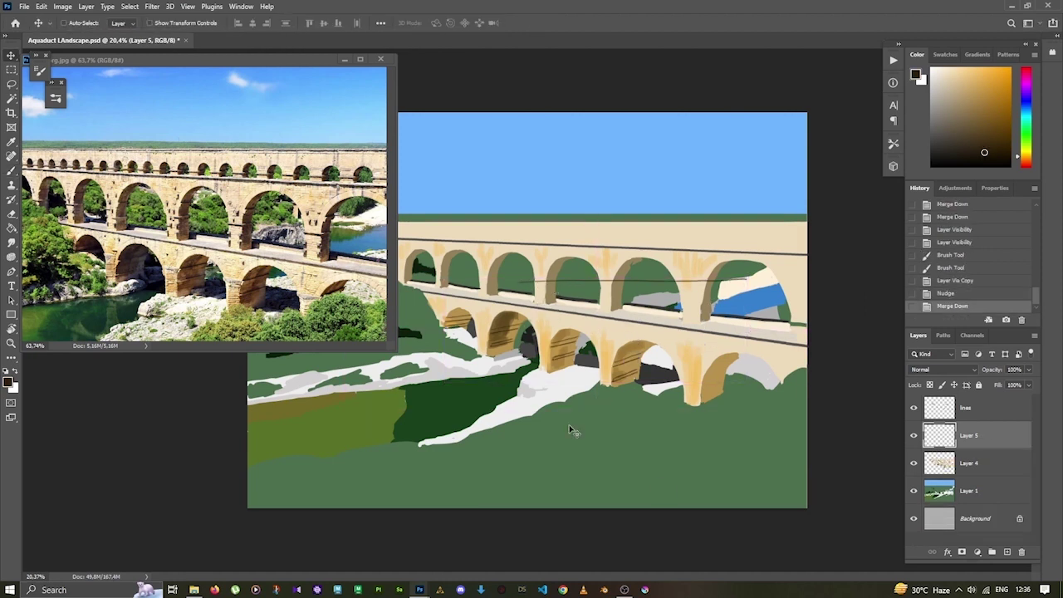
Cut a strip onto its own layer with Layer Via Cut and move it onto the upper arches.
key(m)
drag(651, 363, 800, 377)
key(shift+ctrl+j)
key(v)
mouse_move(664, 370)
mouse_down()
mouse_move(664, 286)
mouse_move(397, 275)
mouse_up()
Skew the strip to follow the bridge's slope and nudge it into place.
key(ctrl+t)
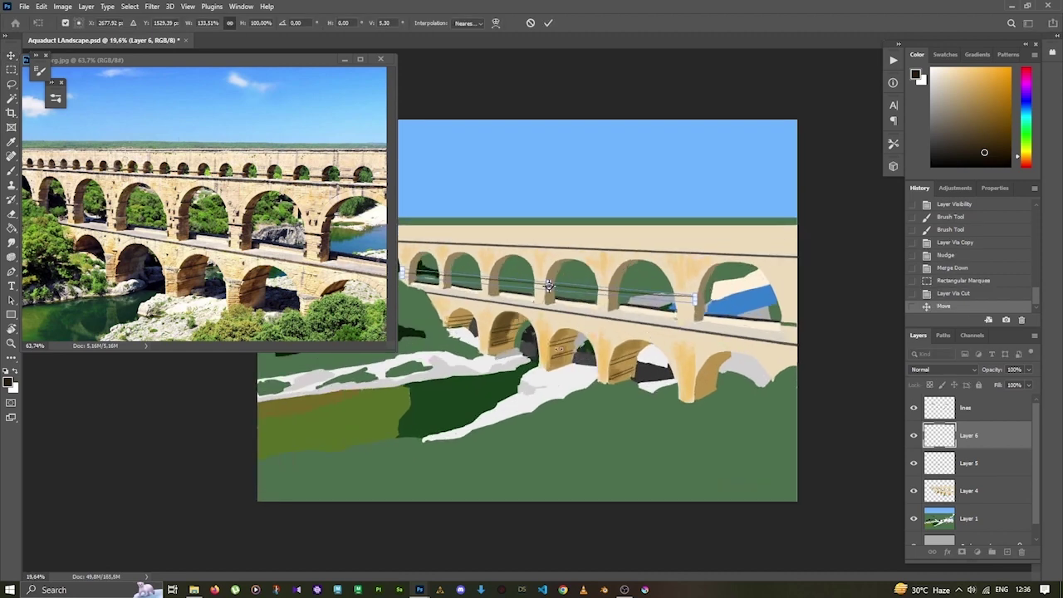
scroll(660, 289, up, 2)
scroll(660, 289, down, 3)
drag(688, 298, 689, 299)
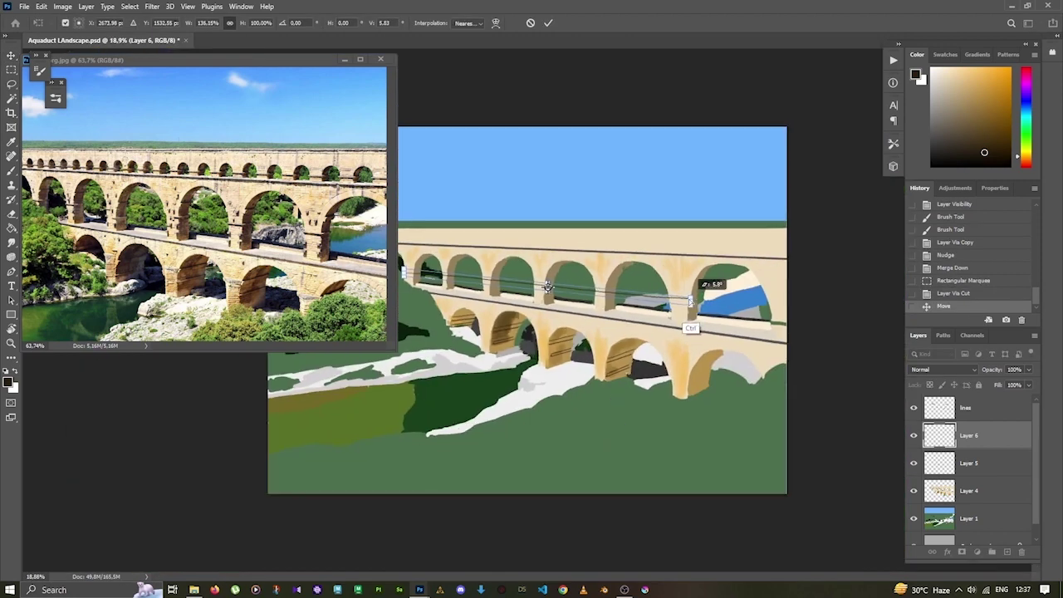
key(Return)
key(Up)
Erase the strip over the arch openings, then paint a small dark green shape above the top tier.
key(e)
click(599, 290)
click(606, 290)
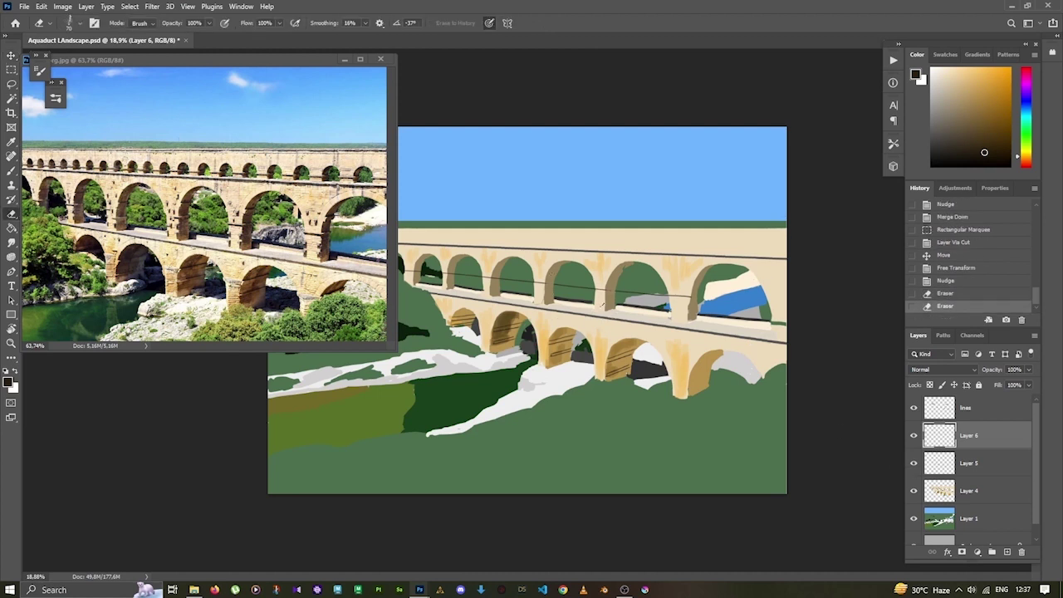
click(623, 292)
drag(614, 294, 671, 294)
click(465, 278)
click(422, 271)
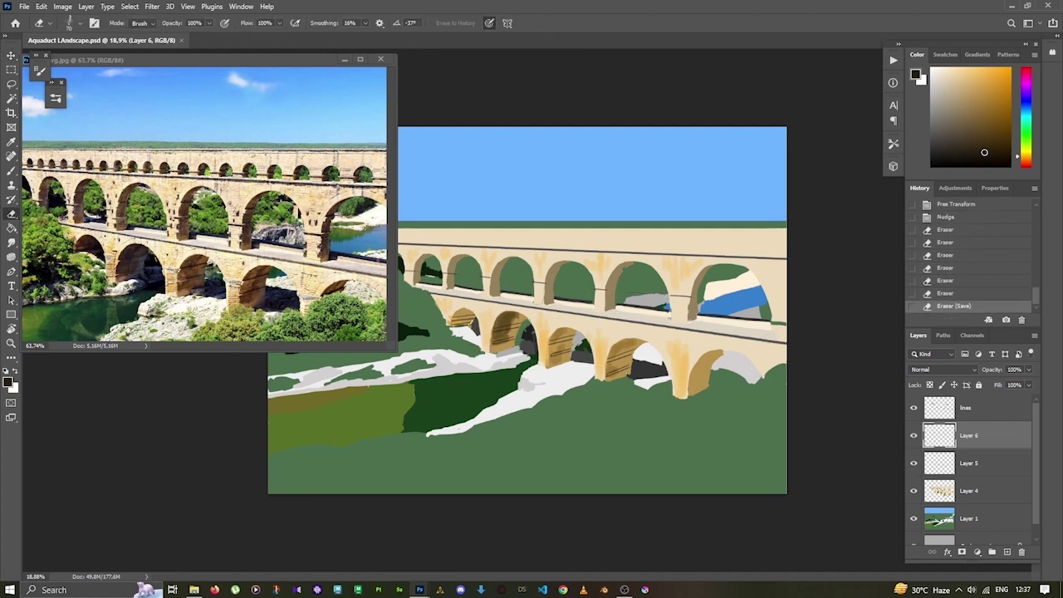
key(b)
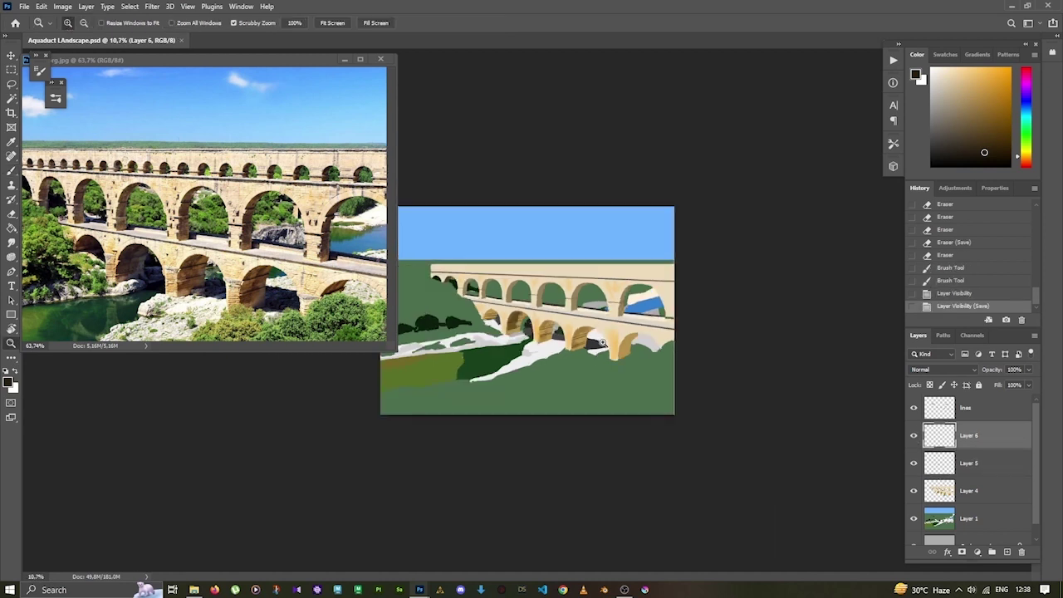
mouse_move(640, 218)
mouse_down()
mouse_move(649, 222)
mouse_move(644, 237)
mouse_move(648, 225)
mouse_up()
Refine the small green arch, then copy it leftward and merge into a pair.
key(e)
key(b)
key(e)
key(e)
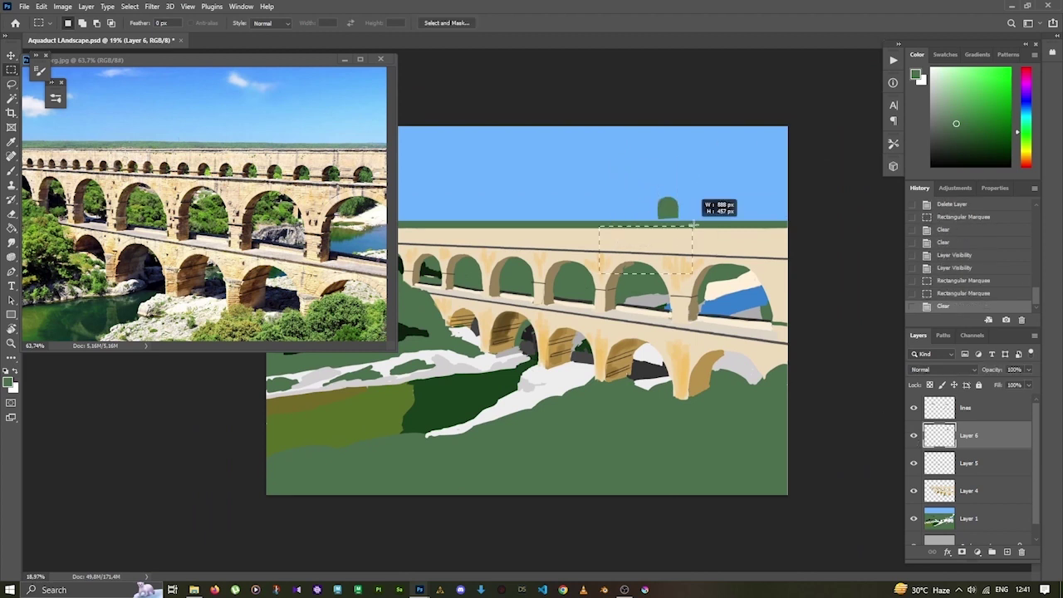
key(ctrl+j)
drag(664, 220, 632, 220)
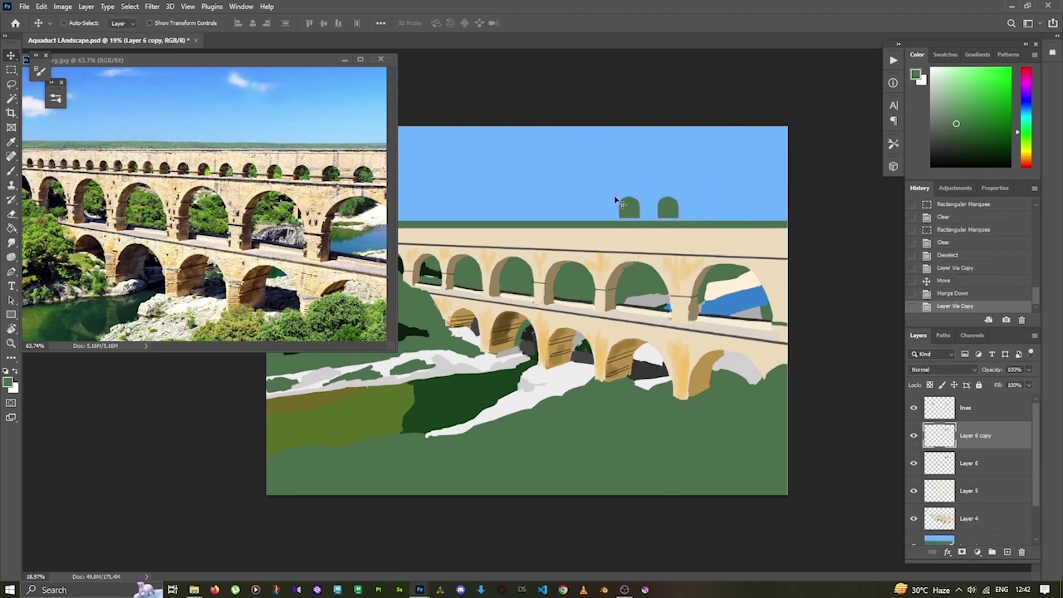
key(ctrl+e)
Copy and merge the arches further left to extend the row along the top tier.
key(ctrl+j)
mouse_move(618, 207)
mouse_down()
mouse_move(587, 223)
mouse_move(470, 235)
mouse_up()
key(ctrl+e)
key(ctrl+j)
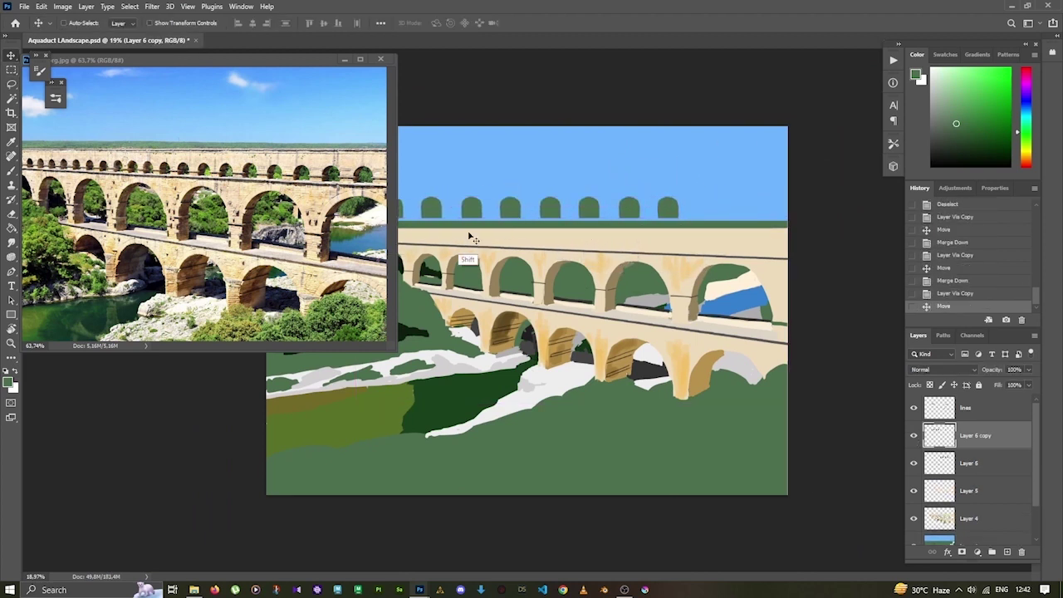
key(ctrl+e)
key(ctrl+minus)
drag(587, 233, 589, 234)
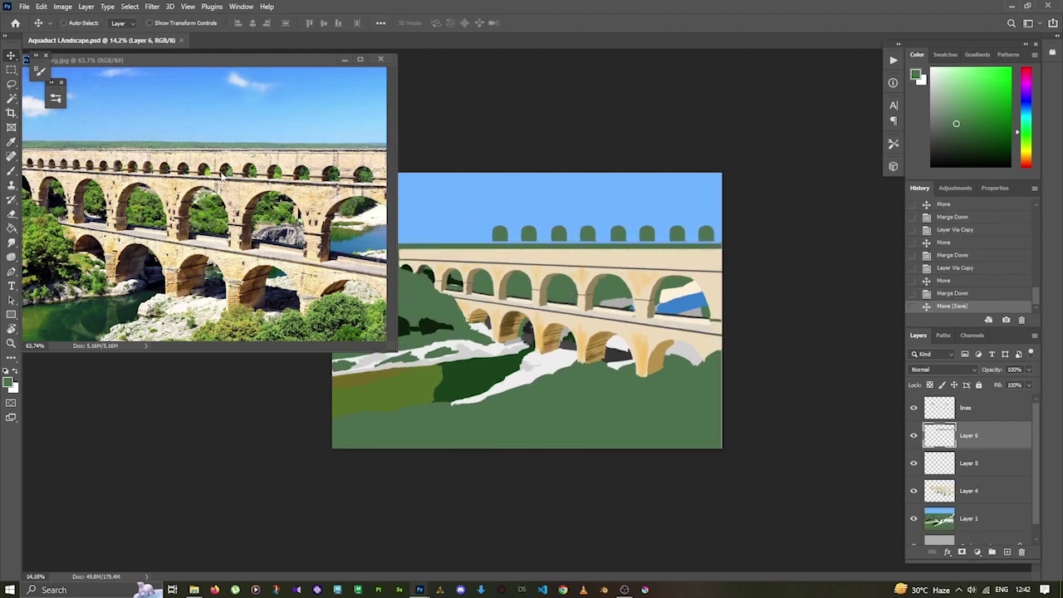
Check the reference photo, merge the row into Layer 6, and narrow it from the left end.
click(47, 170)
key(z)
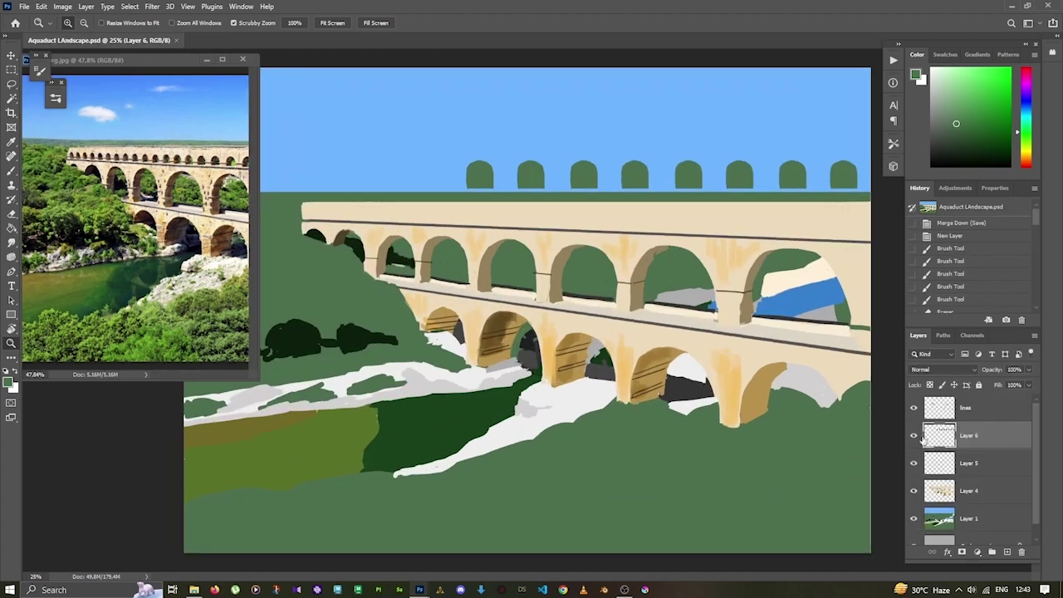
key(ctrl+e)
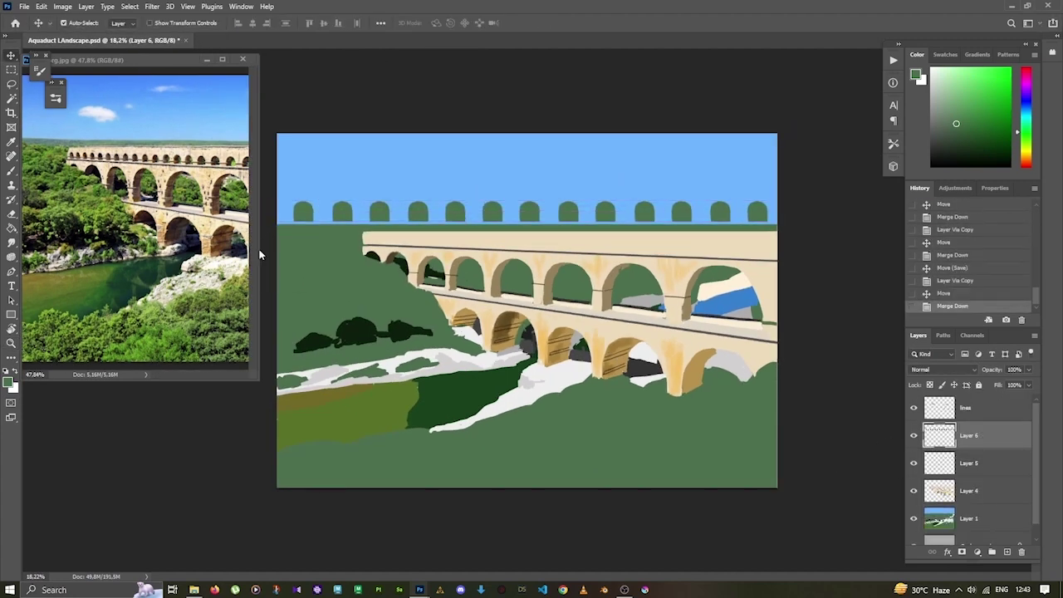
key(ctrl+t)
drag(289, 212, 406, 212)
key(Return)
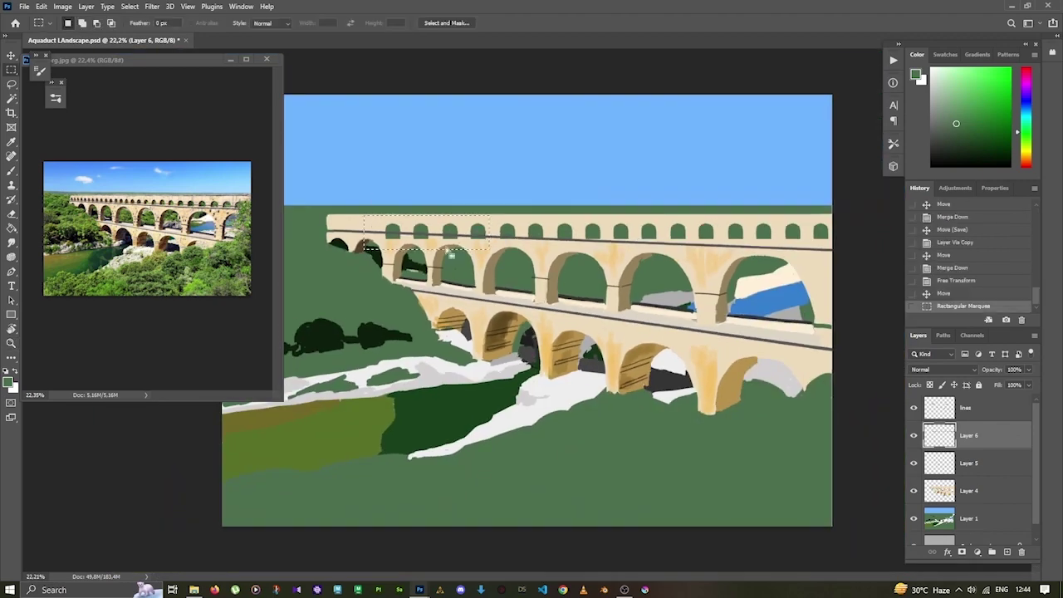
Line up the copied arch row on the top tier and merge it into Layer 6.
right_click(408, 232)
click(448, 308)
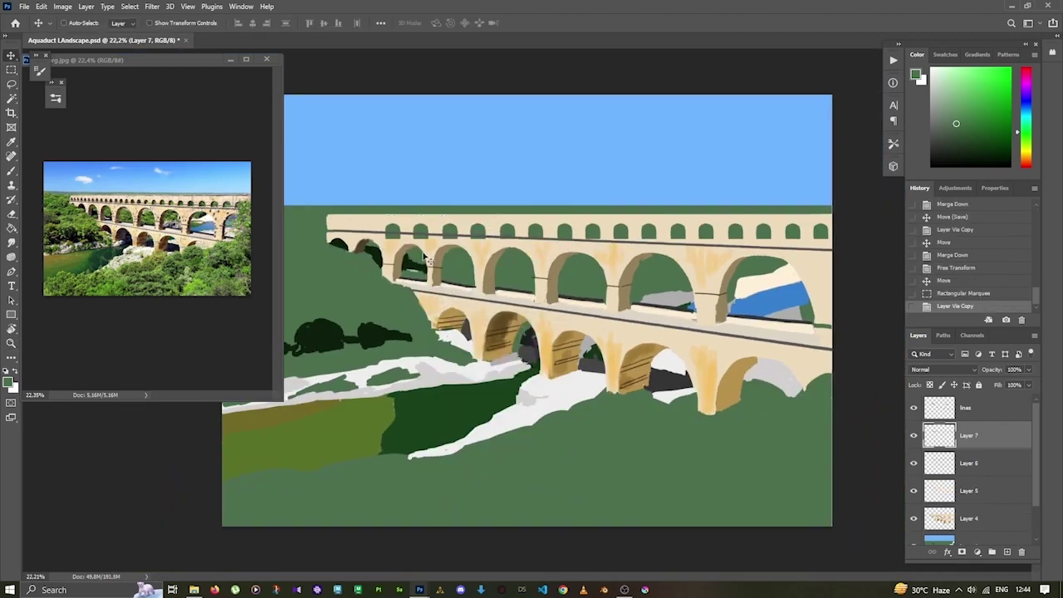
mouse_move(365, 240)
mouse_down()
mouse_move(329, 243)
mouse_move(374, 242)
mouse_up()
key(ctrl+e)
Distort the arch row's corners into perspective so it tapers toward the left.
key(ctrl+minus)
key(ctrl+t)
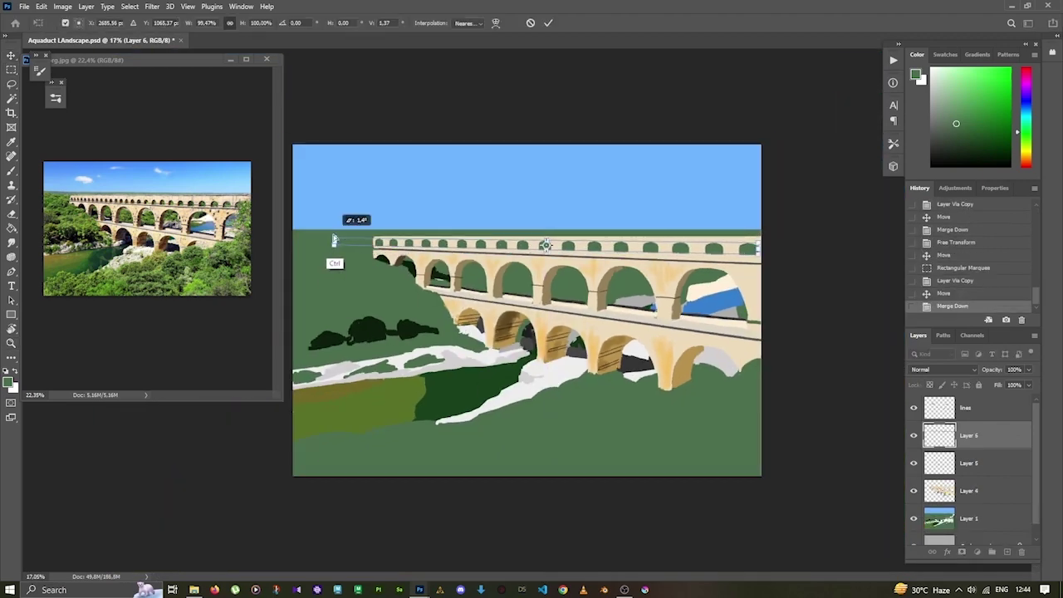
key(Return)
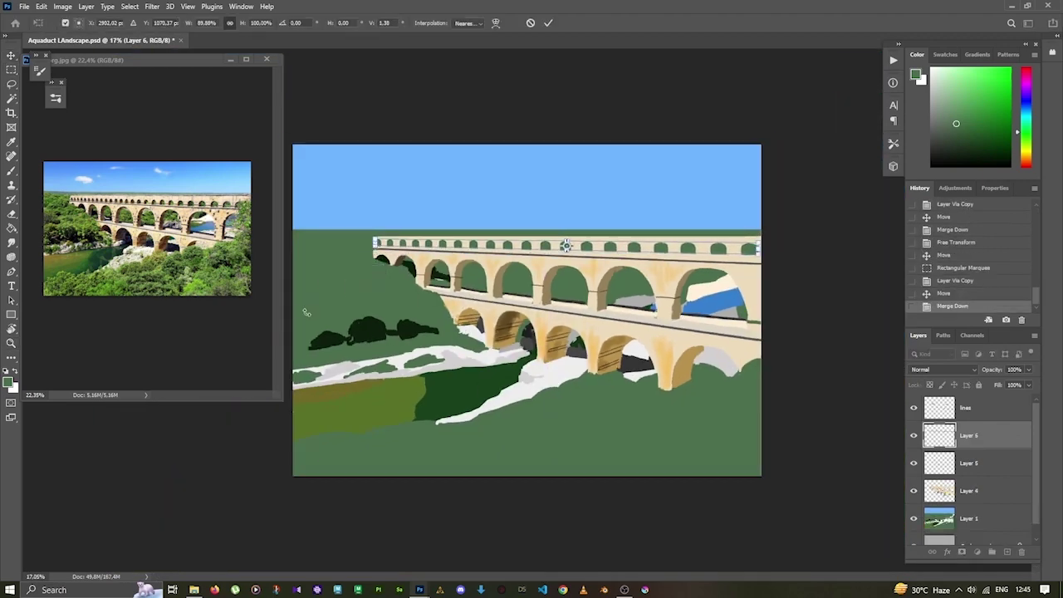
key(ctrl+t)
alt+scroll(294, 302, up, 1)
mouse_move(815, 235)
mouse_down()
mouse_move(818, 242)
mouse_move(805, 238)
mouse_move(815, 238)
mouse_up()
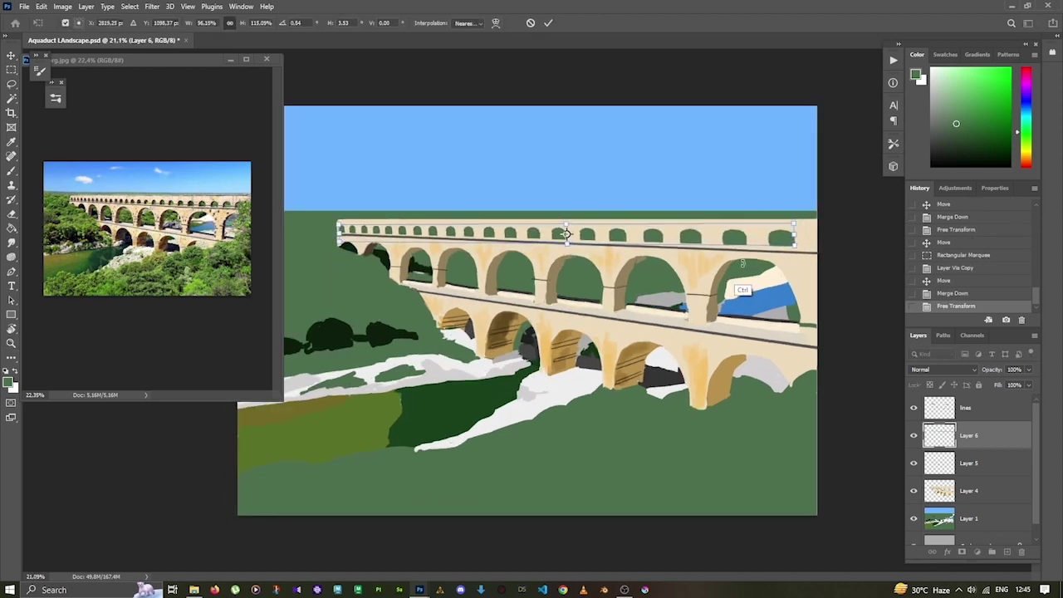
key(Return)
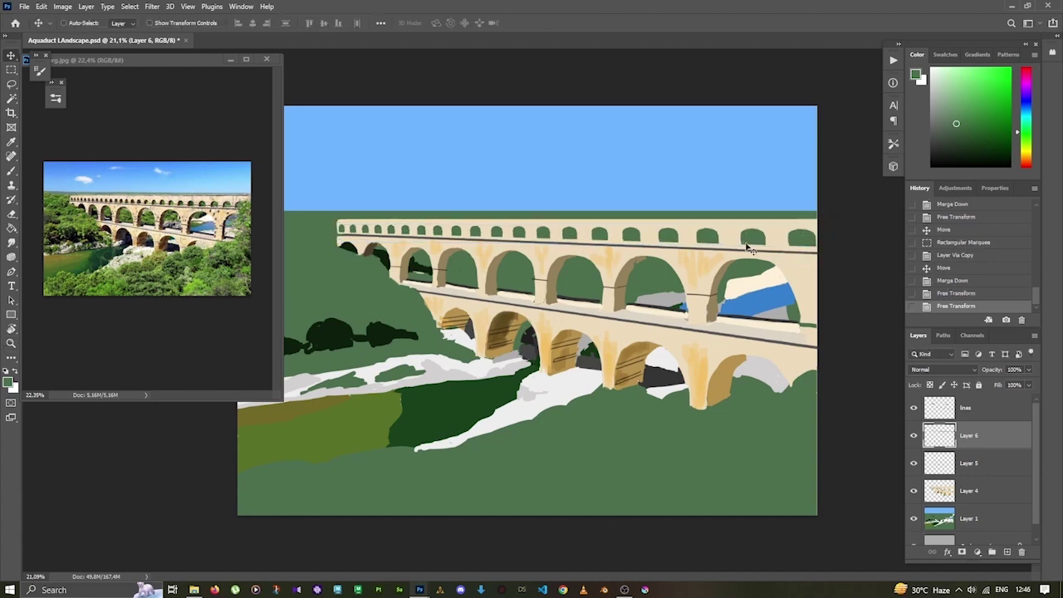
Compare against the reference, nudge the arch row slightly left, and save the painting.
key(z)
click(157, 306)
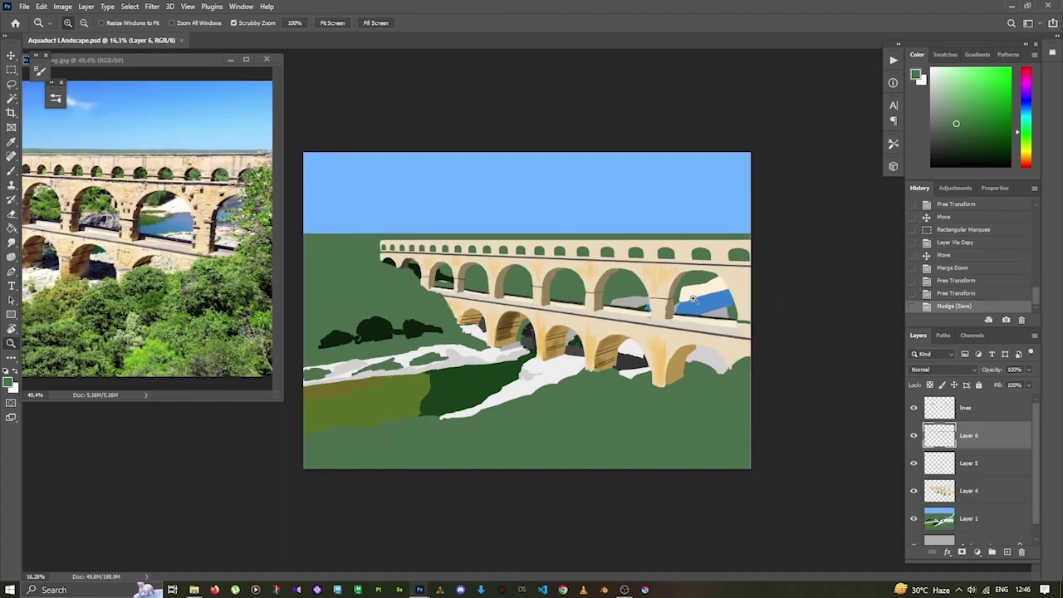
click(700, 321)
key(v)
key(shift+Left)
key(ctrl+s)
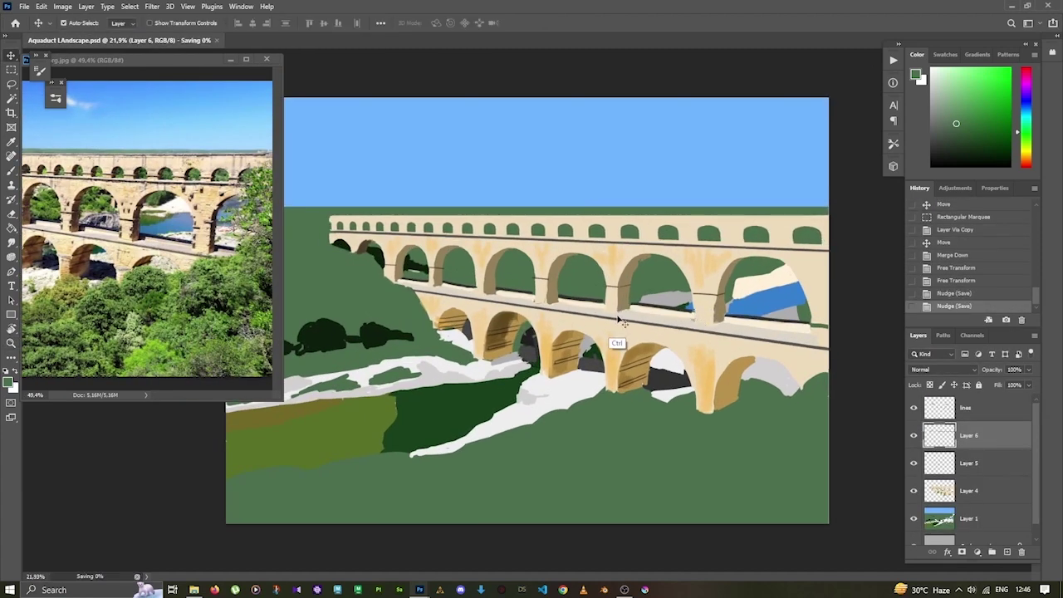
Copy a strip along the top tier onto a new layer and stretch it to fit.
click(938, 406)
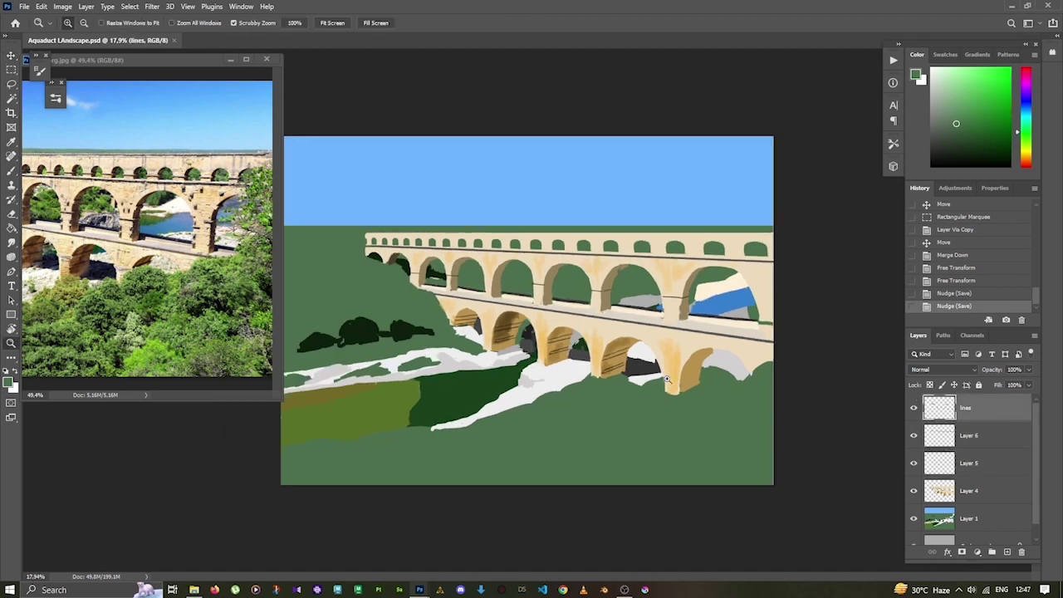
drag(822, 217, 351, 237)
key(ctrl+j)
key(Left)
key(ctrl+t)
scroll(592, 218, up, 1)
drag(592, 218, 589, 219)
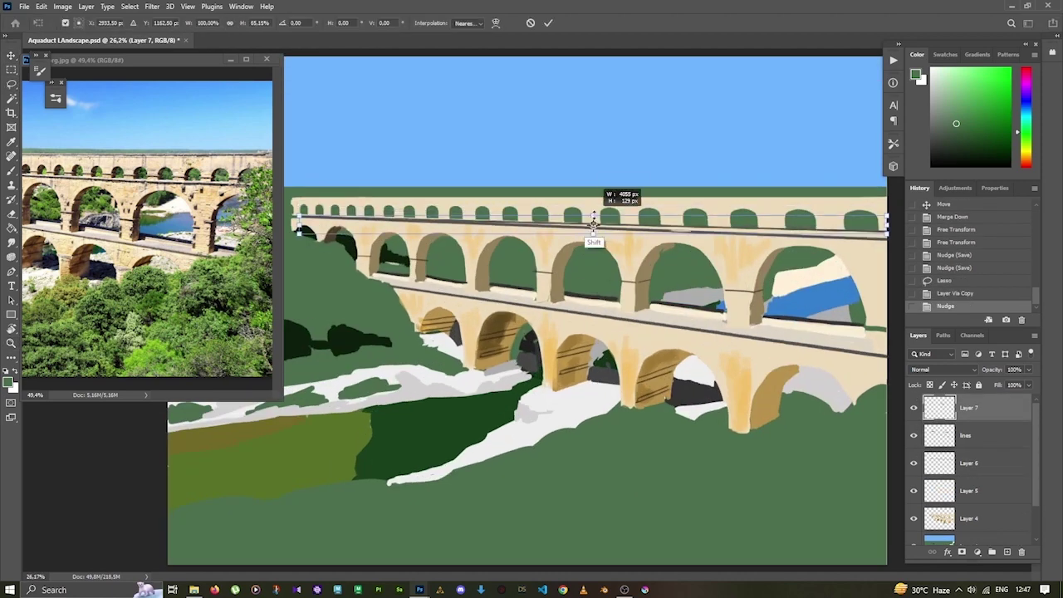
key(Return)
Delete the area beneath the strip's outline and merge the strip into the lines layer.
key(z)
scroll(699, 357, down, 2)
scroll(679, 382, up, 1)
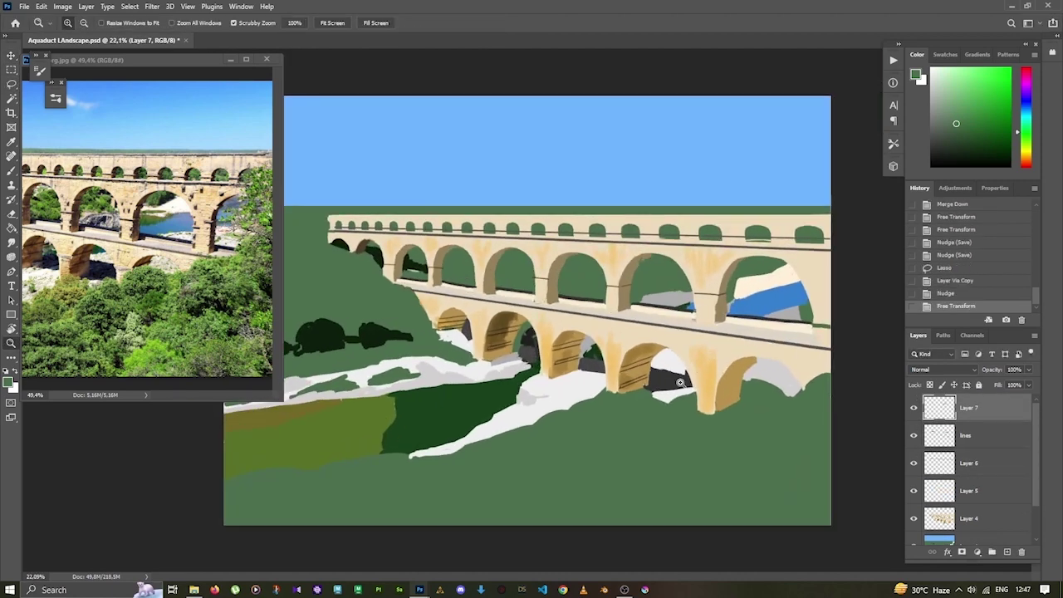
ctrl+click(930, 461)
key(Delete)
key(ctrl+d)
key(ctrl+e)
Select Layer 6 and draw a marquee covering the aqueduct's top band.
click(913, 406)
click(913, 407)
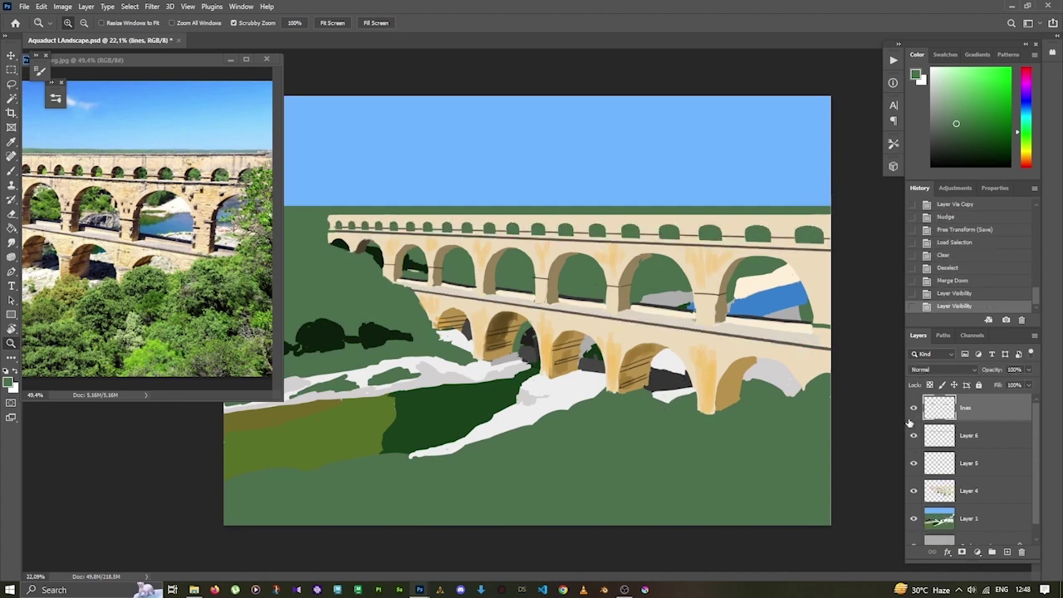
click(950, 433)
scroll(549, 359, down, 5)
scroll(542, 356, up, 3)
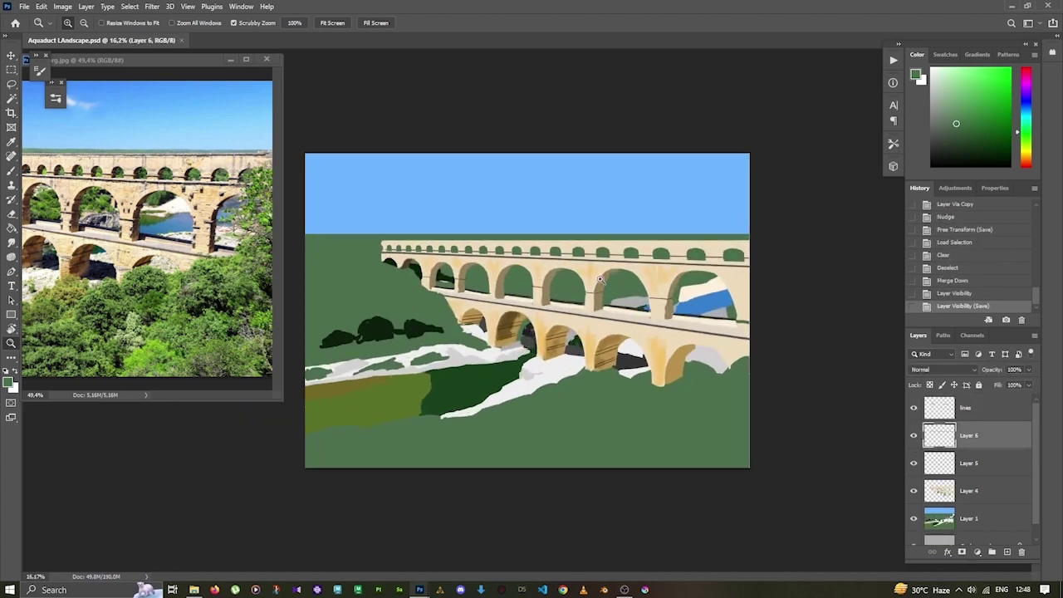
key(m)
drag(750, 189, 357, 249)
click(129, 6)
click(158, 205)
drag(749, 249, 757, 265)
Copy the selected top band onto a new layer and position it over the tier.
key(Return)
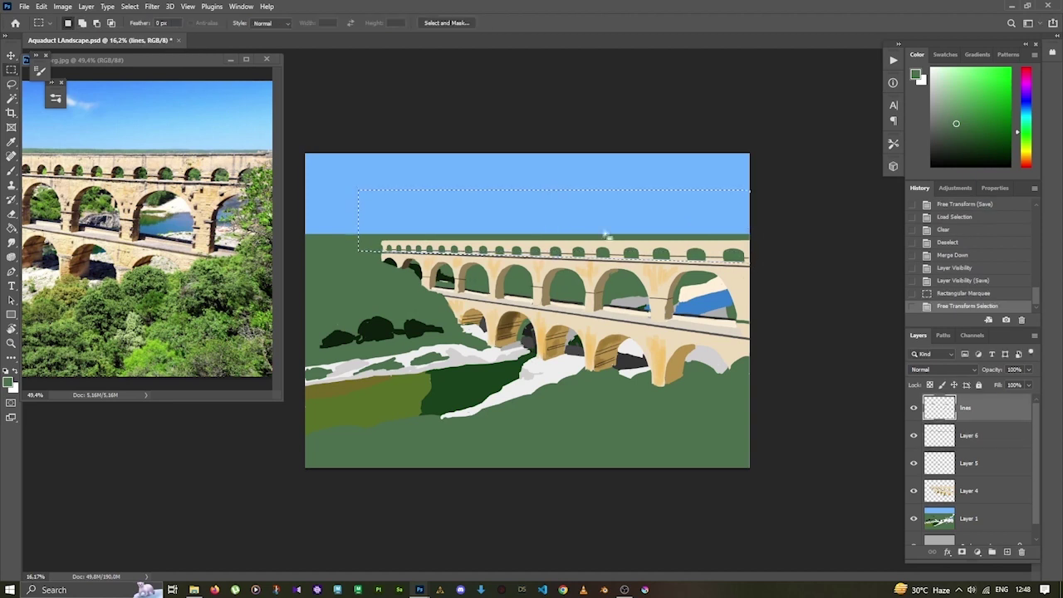
right_click(615, 243)
click(648, 344)
key(v)
key(Up)
key(ctrl+z)
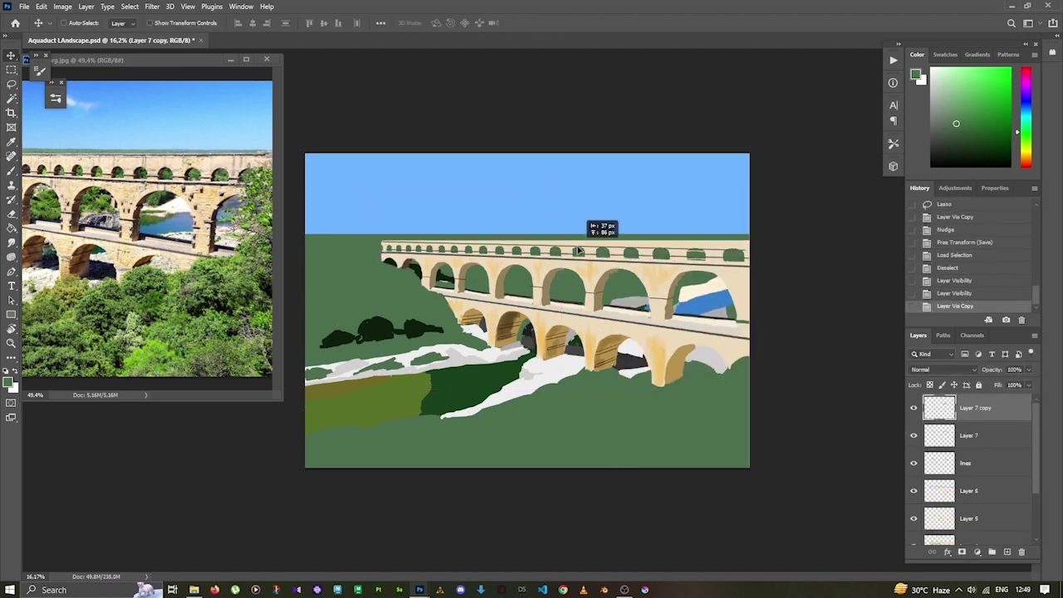
key(Return)
Raise the copy's Hue/Saturation Lightness to +6 and clear the overlapping area from Layer 7.
key(ctrl+u)
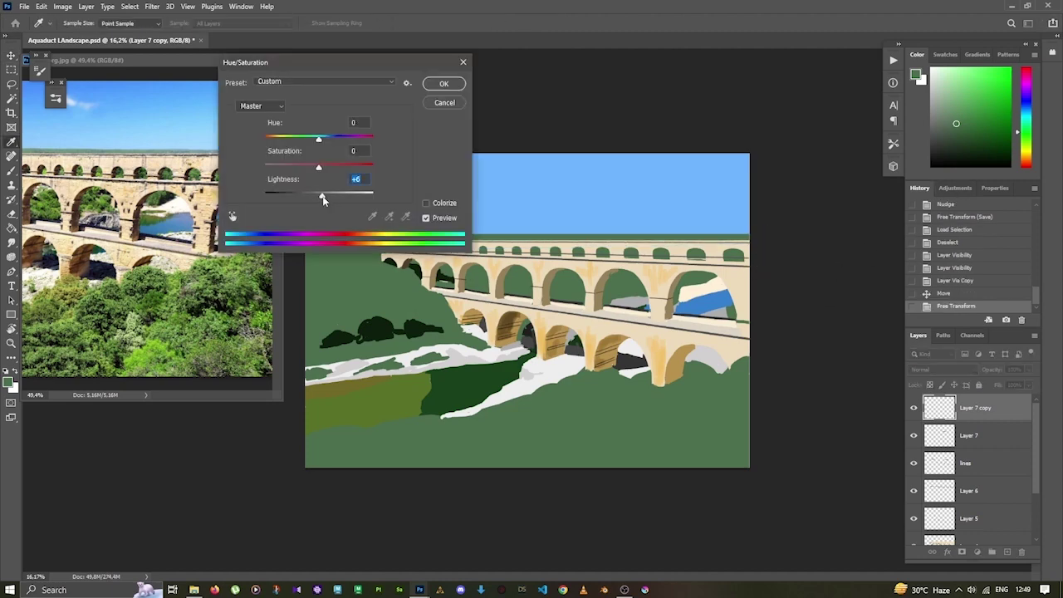
key(Return)
ctrl+click(938, 435)
click(938, 435)
key(Delete)
key(ctrl+d)
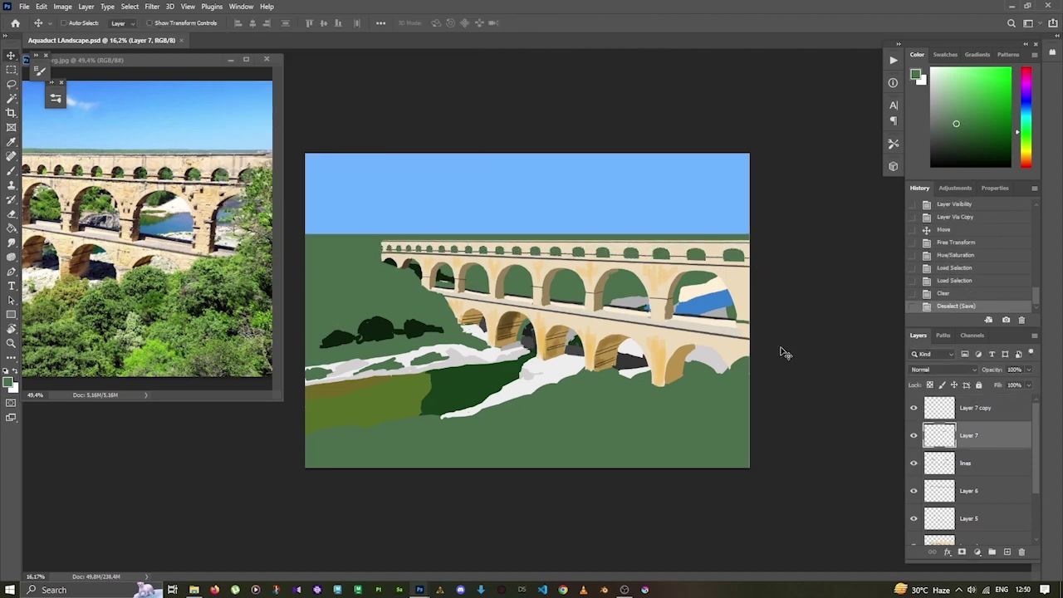
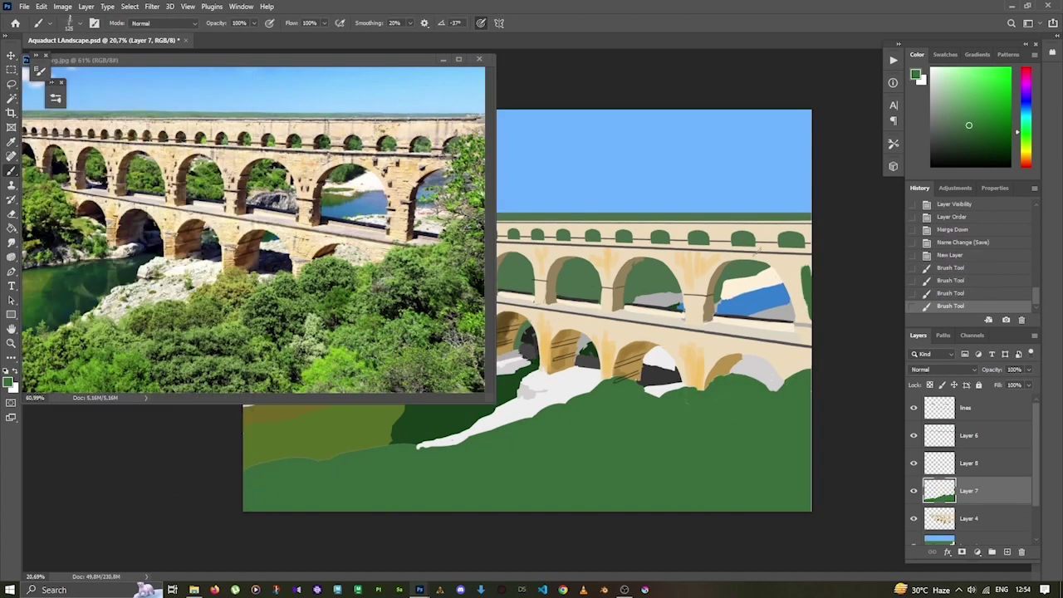
Paint dark green foliage along the right edge and lower-right, undoing a stray light stroke.
drag(756, 250, 810, 301)
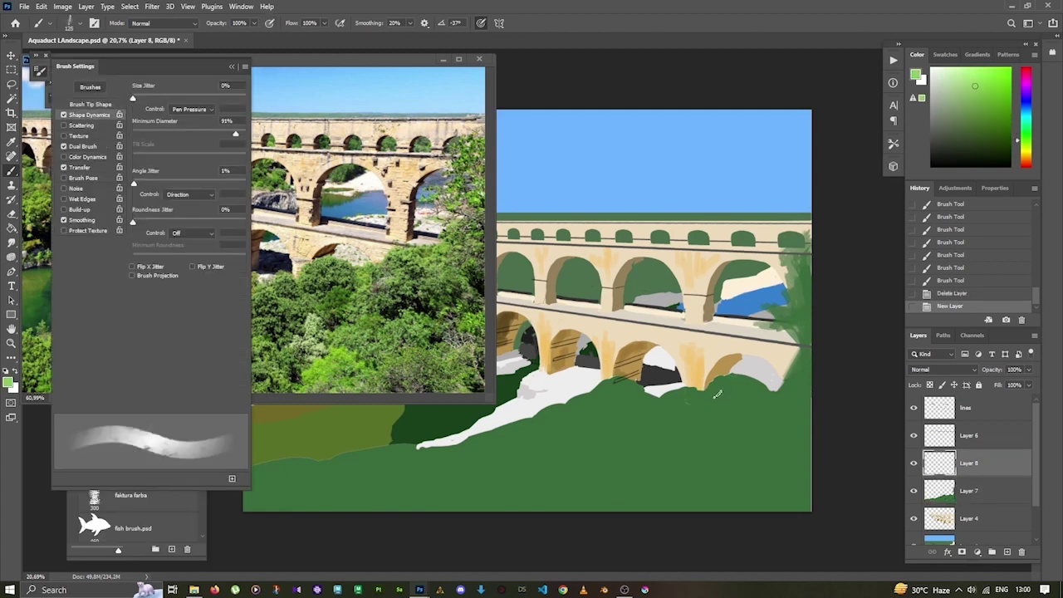
key(ctrl+z)
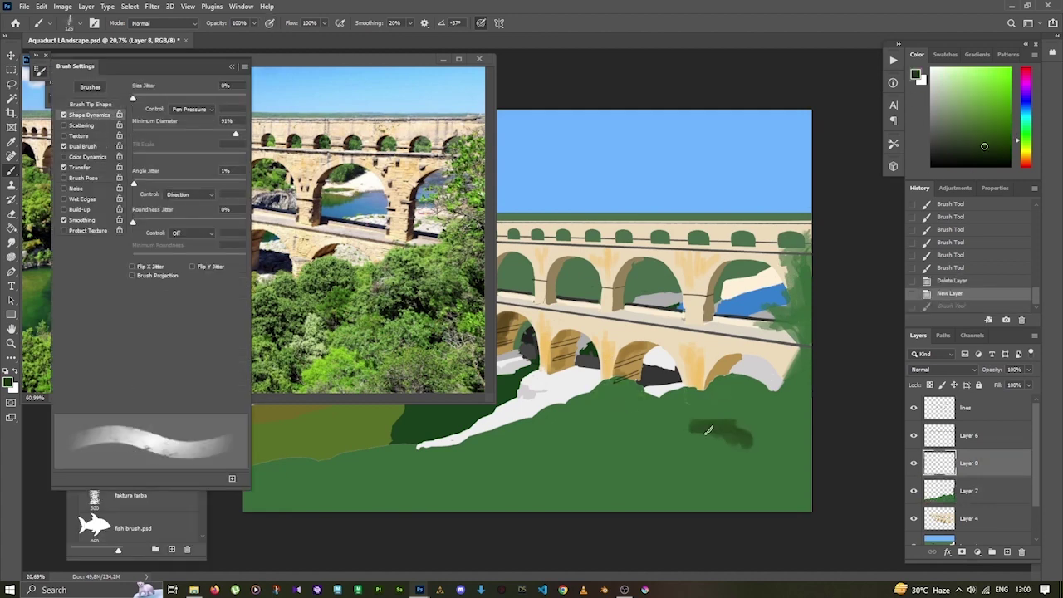
drag(708, 429, 755, 440)
drag(805, 446, 806, 405)
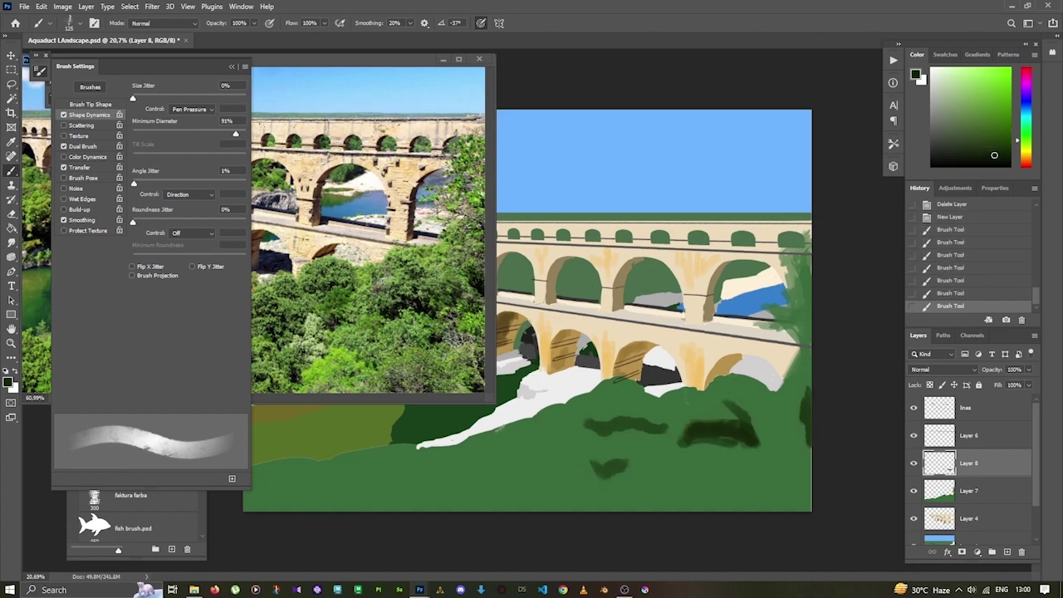
Pick a yellow-green and switch to the Foliage 1 brush at 300 px.
key(F5)
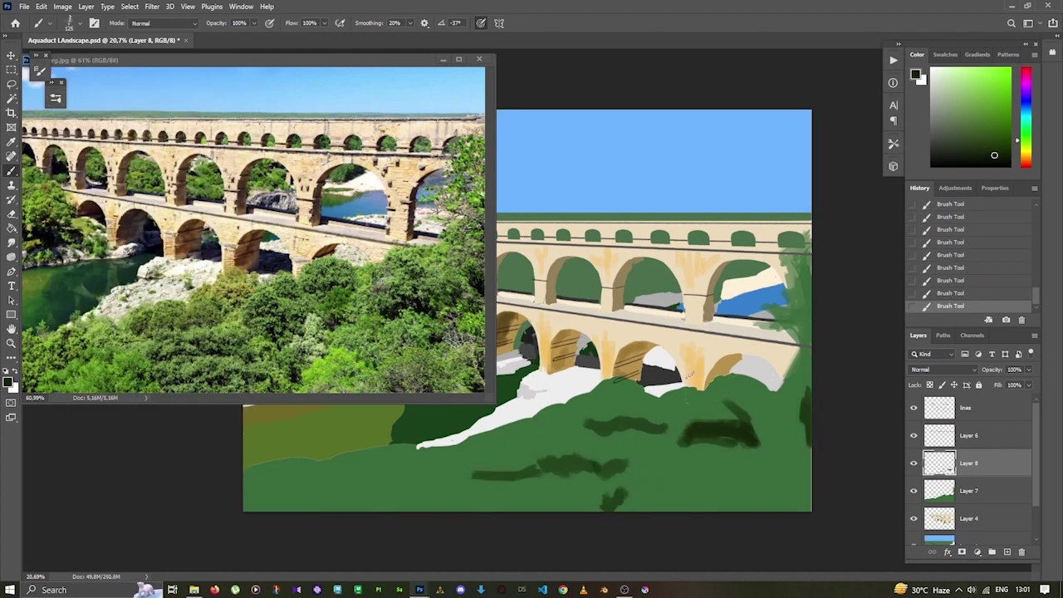
click(1018, 150)
key(F5)
scroll(141, 332, down, 10)
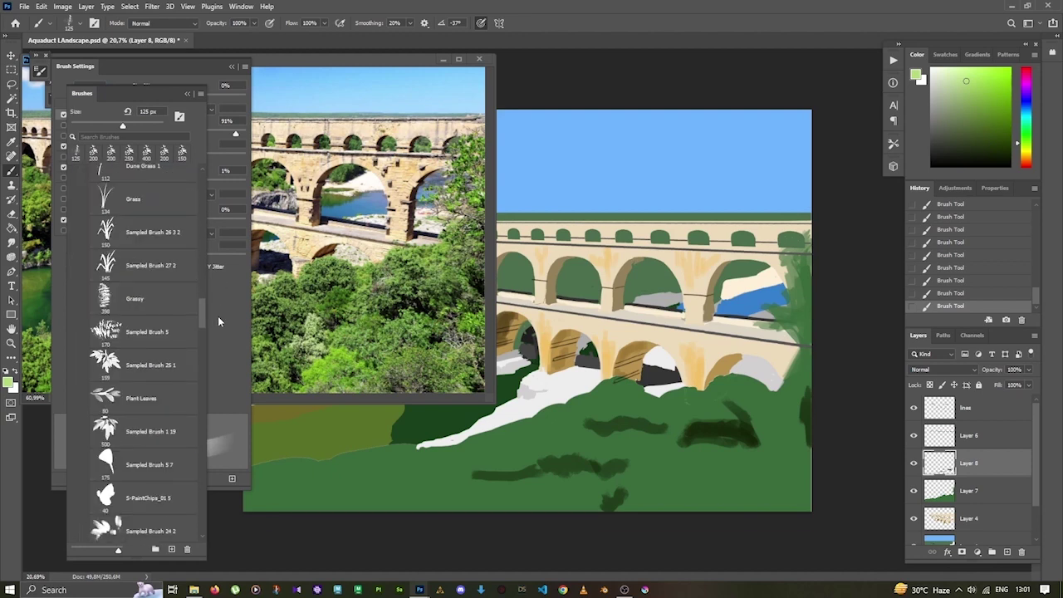
click(145, 313)
key(ctrl+z)
key(bracketright)
key(bracketright)
key(bracketright)
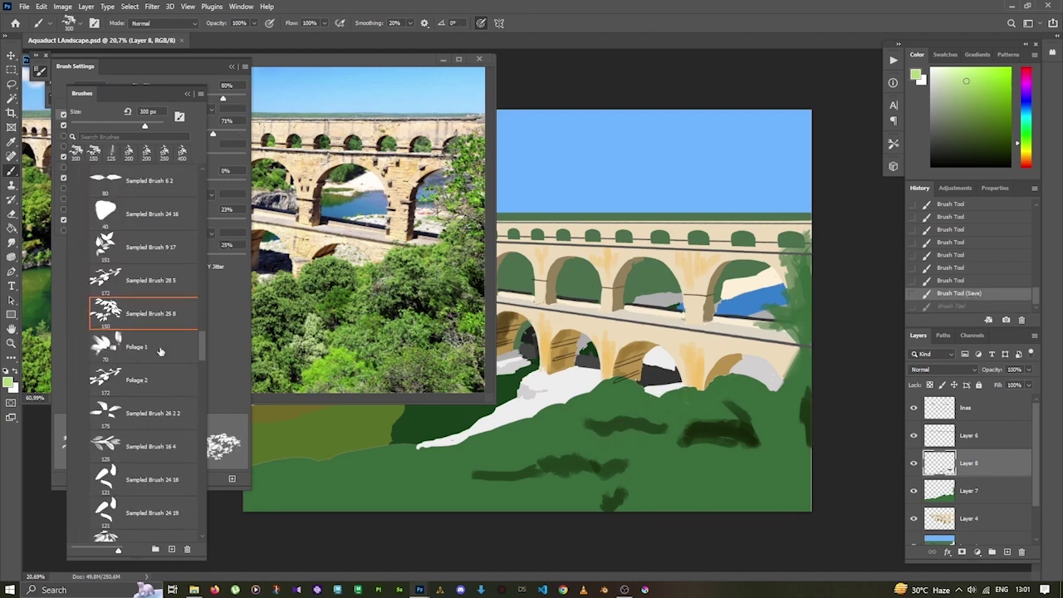
click(160, 349)
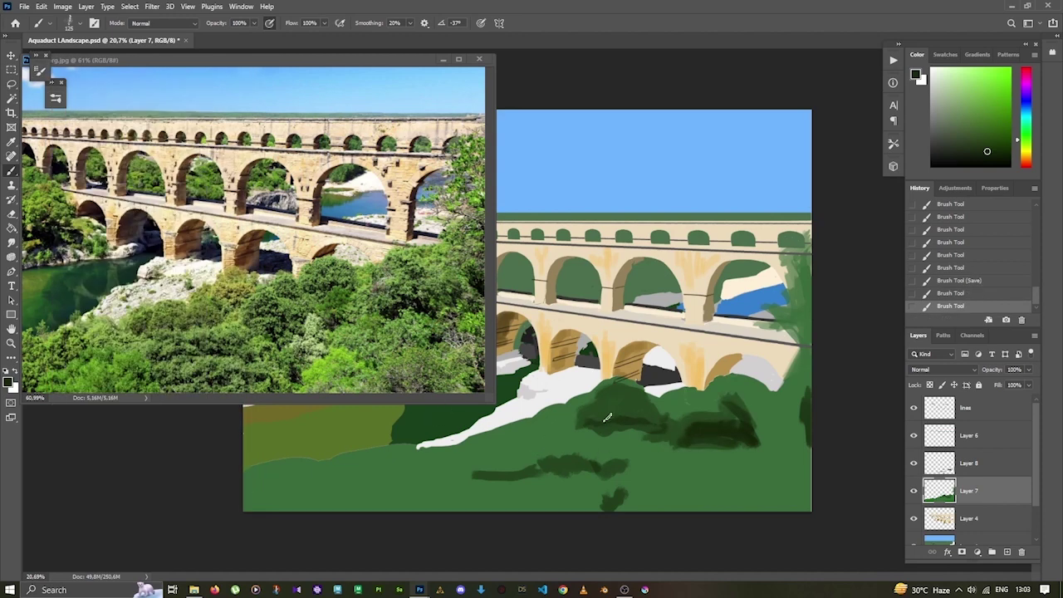
Paint dark green tree masses across the lower foreground, from lower-left grass to lower right.
mouse_move(606, 418)
mouse_down()
mouse_move(400, 477)
mouse_move(567, 506)
mouse_up()
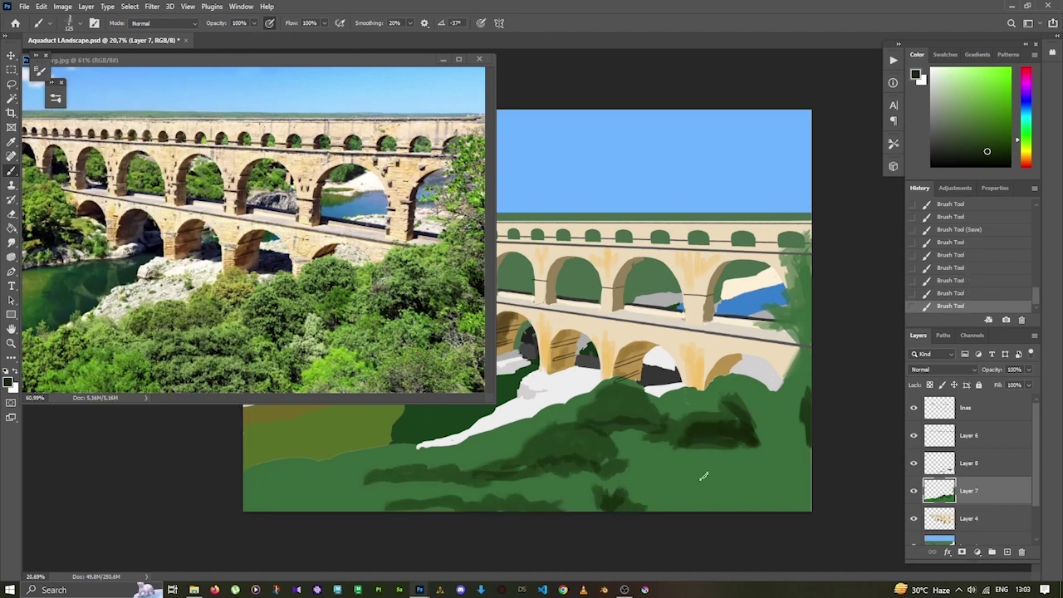
drag(727, 477, 718, 481)
drag(330, 476, 258, 484)
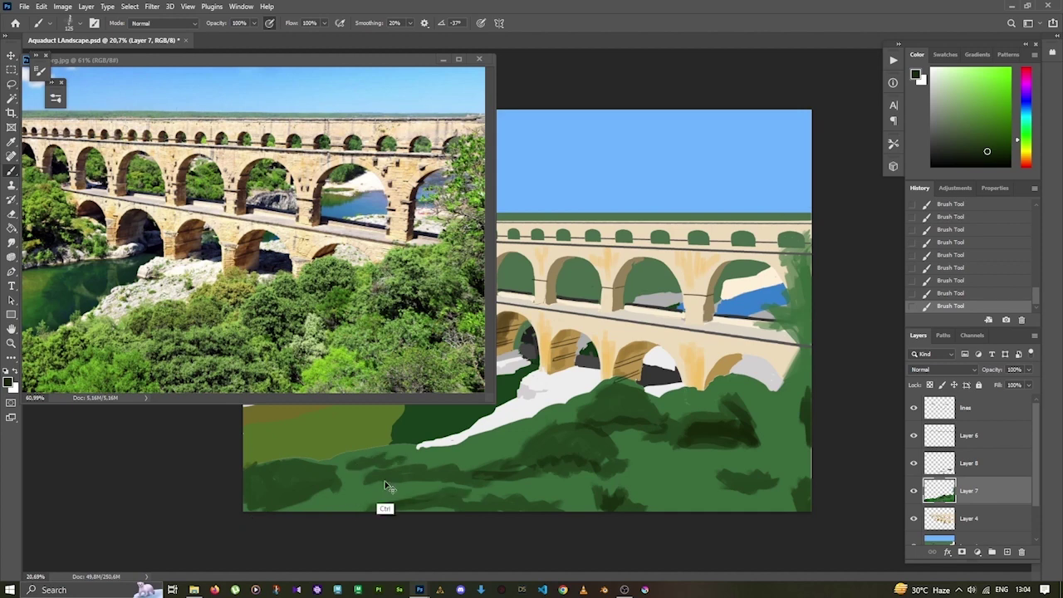
key(F5)
click(81, 80)
scroll(146, 433, down, 5)
Merge the dark strokes down and start a new layer with a 300 px leaf brush.
scroll(146, 434, down, 3)
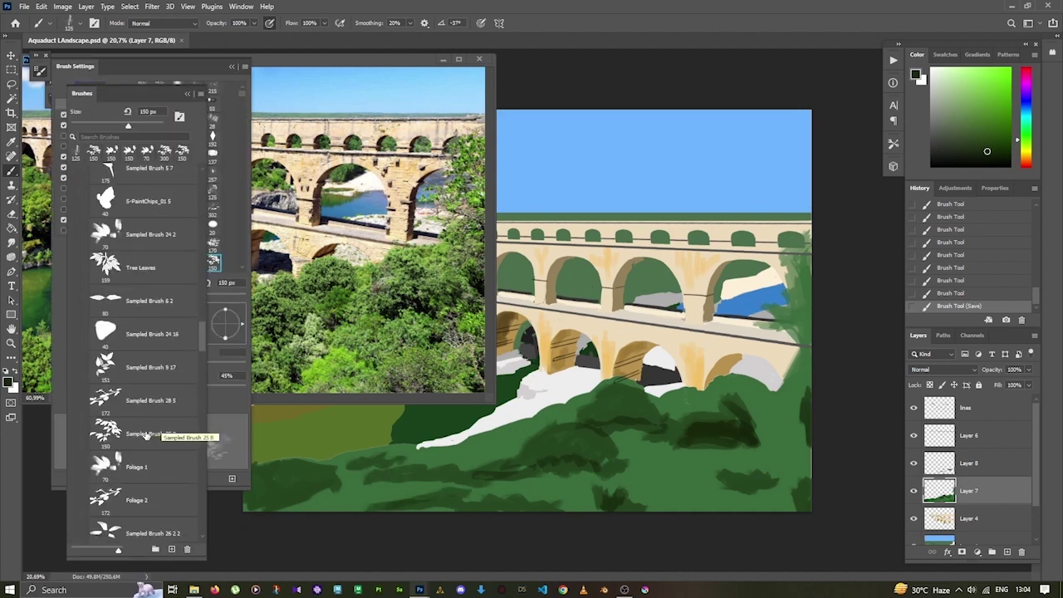
drag(146, 433, 137, 296)
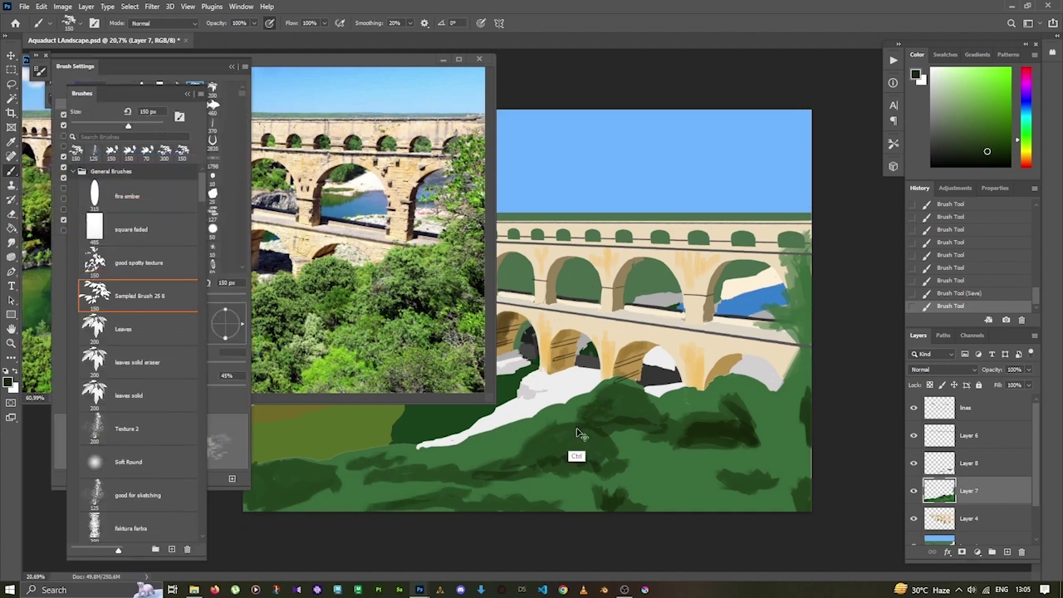
key(ctrl+z)
key(ctrl+e)
key(ctrl+shift+alt+n)
key(bracketright)
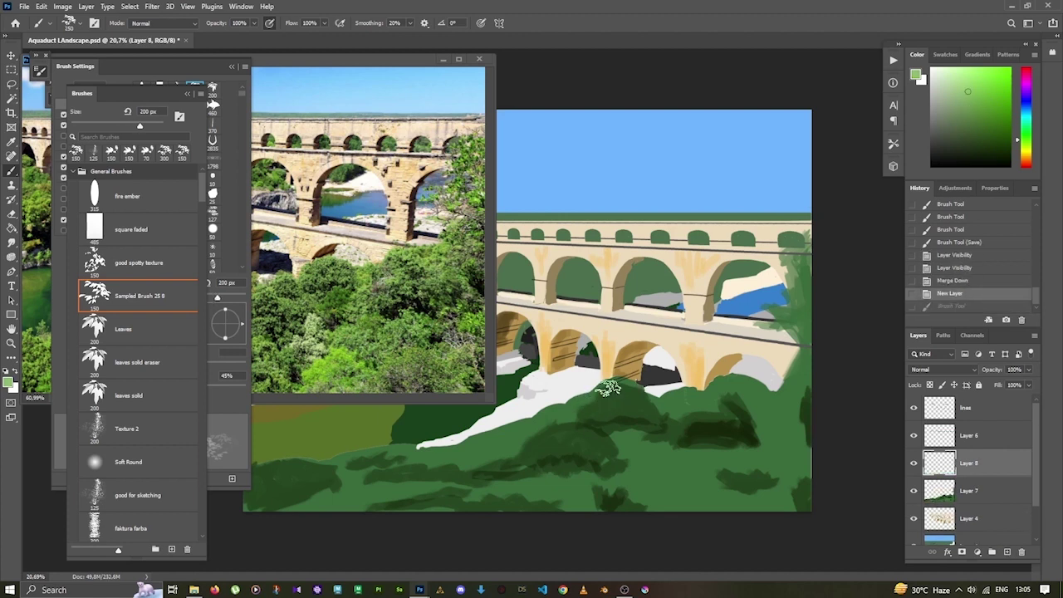
key(bracketright)
Stamp light-green leaf texture over the bush below the arches and its right side.
drag(606, 387, 624, 382)
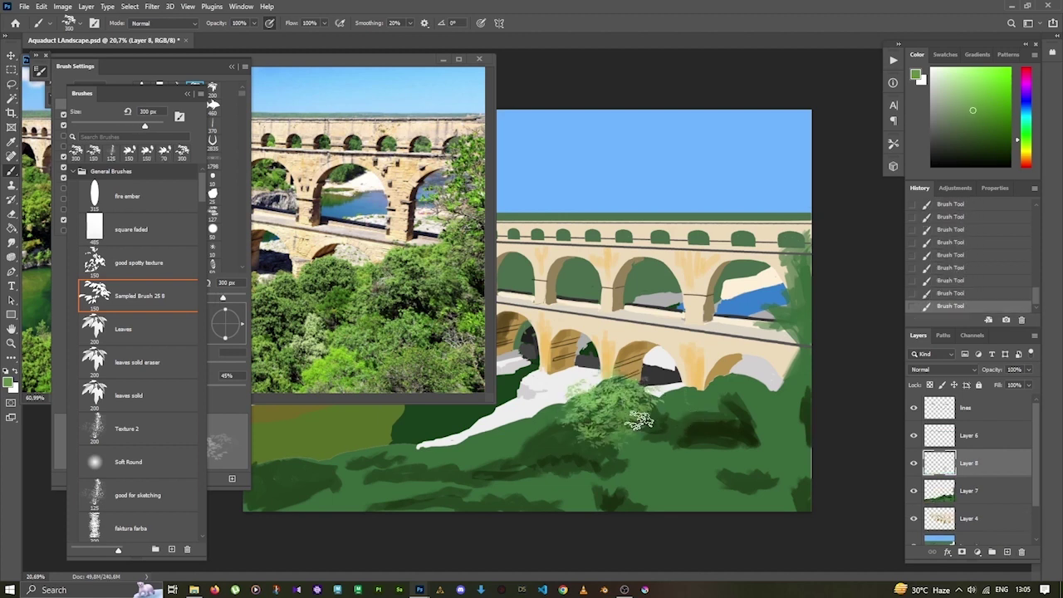
drag(615, 421, 594, 391)
click(943, 55)
drag(698, 407, 581, 459)
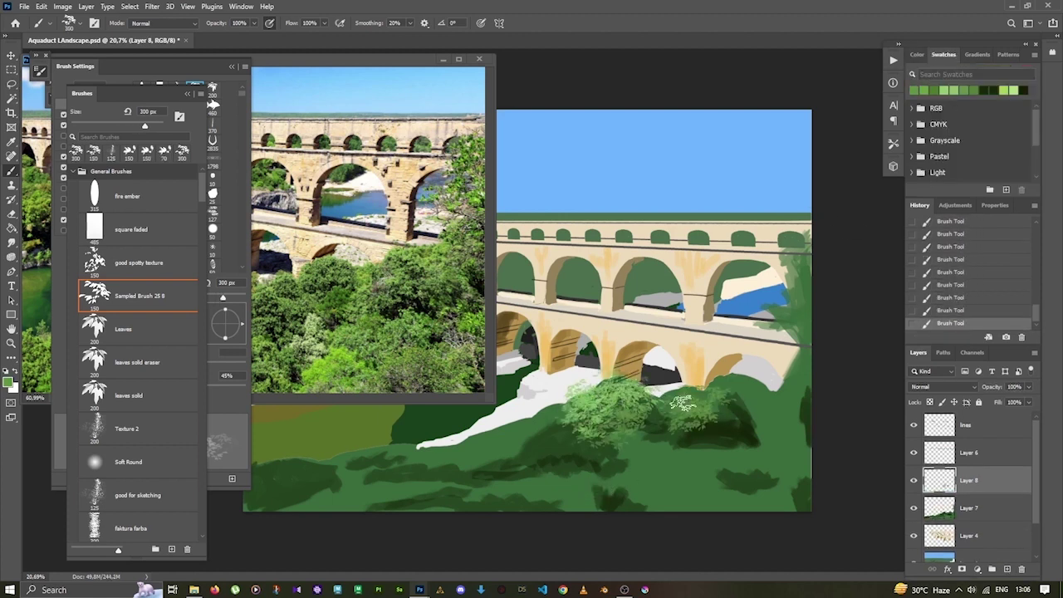
drag(709, 405, 731, 390)
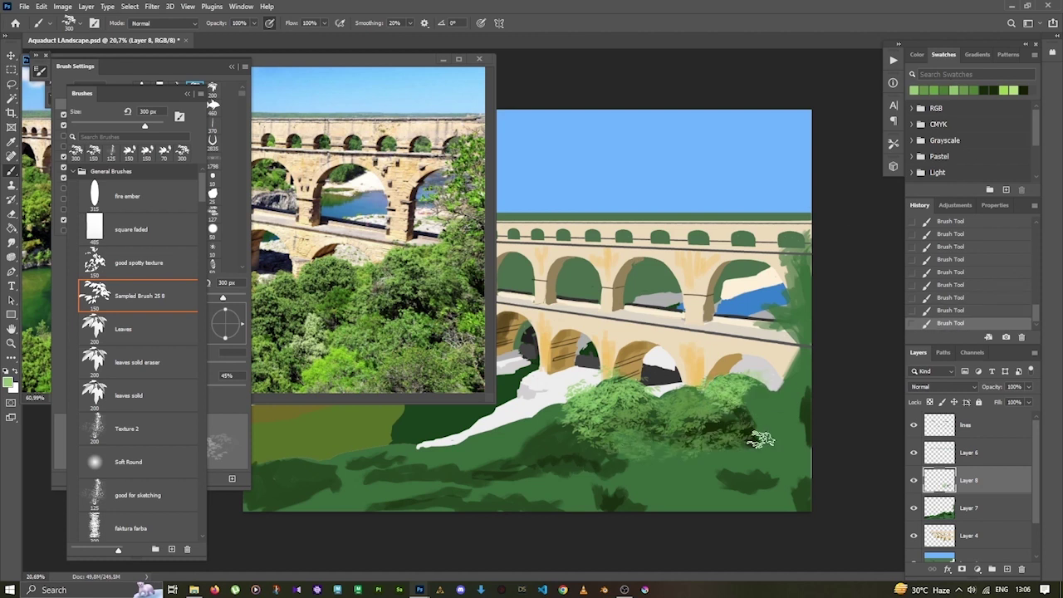
drag(747, 427, 785, 398)
With a slightly different green, add leaf texture along the bottom left, middle and right.
key(F6)
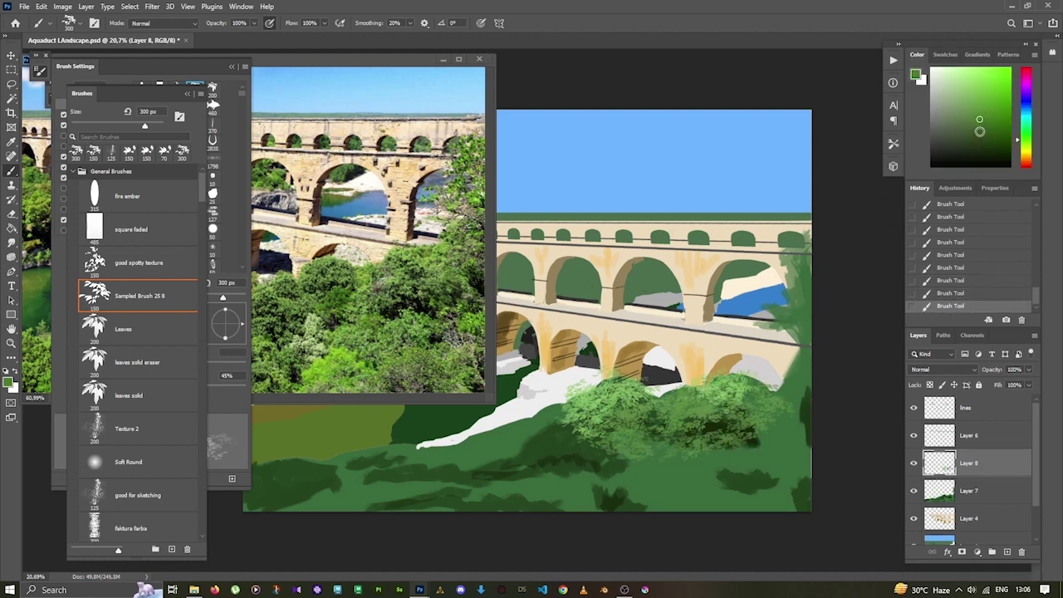
alt+click(560, 434)
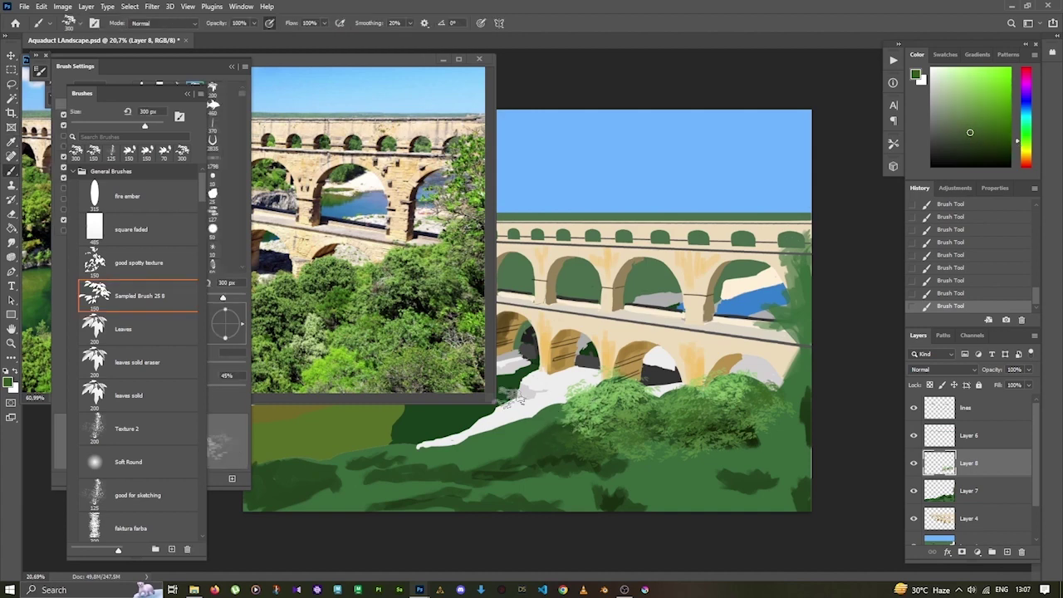
key(F5)
mouse_move(377, 485)
mouse_down()
mouse_move(299, 504)
mouse_move(436, 513)
mouse_up()
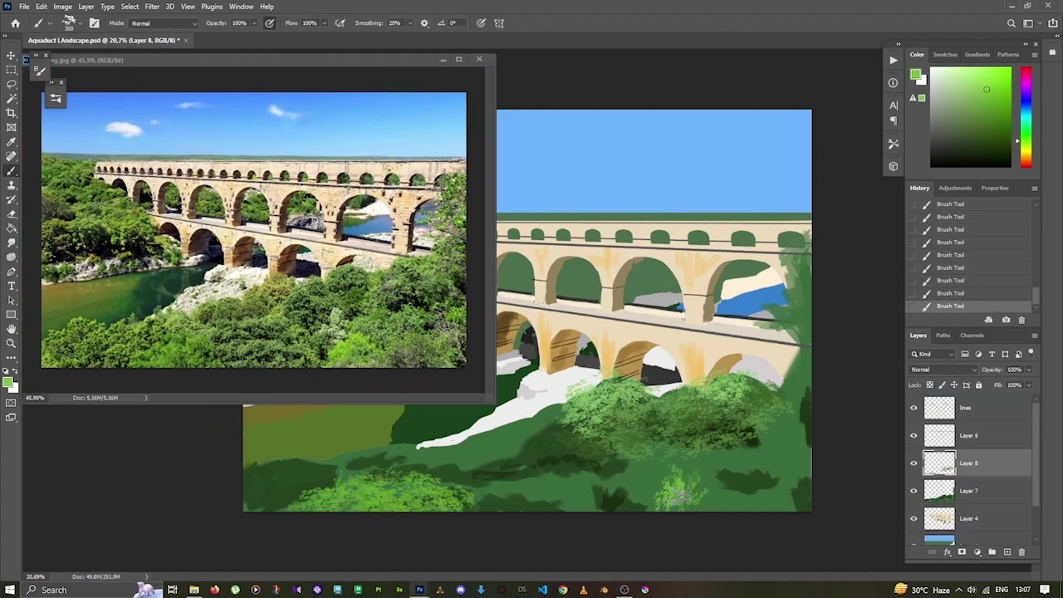
drag(676, 495, 706, 454)
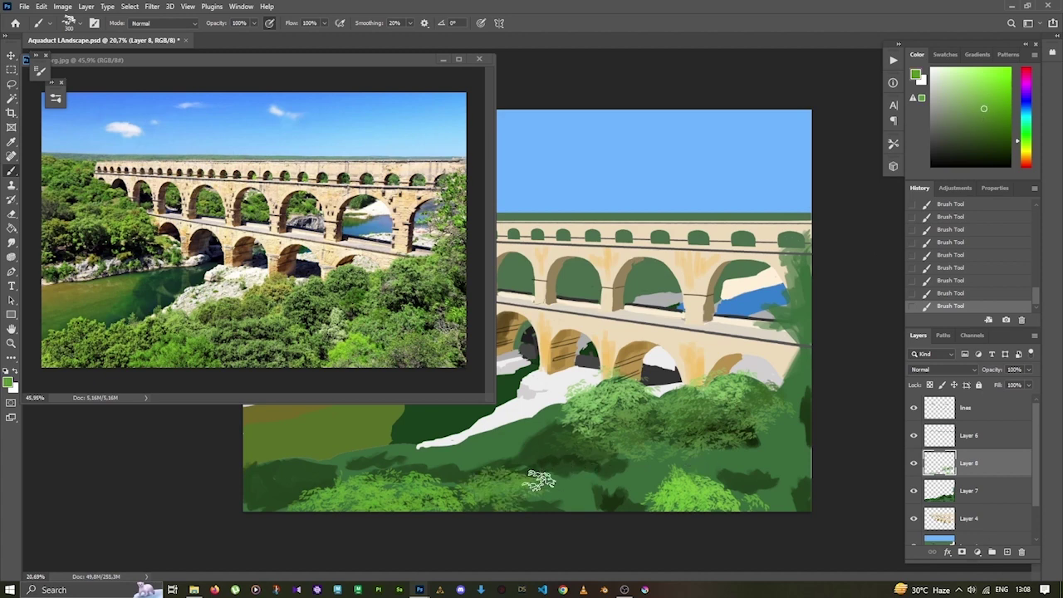
drag(504, 483, 540, 498)
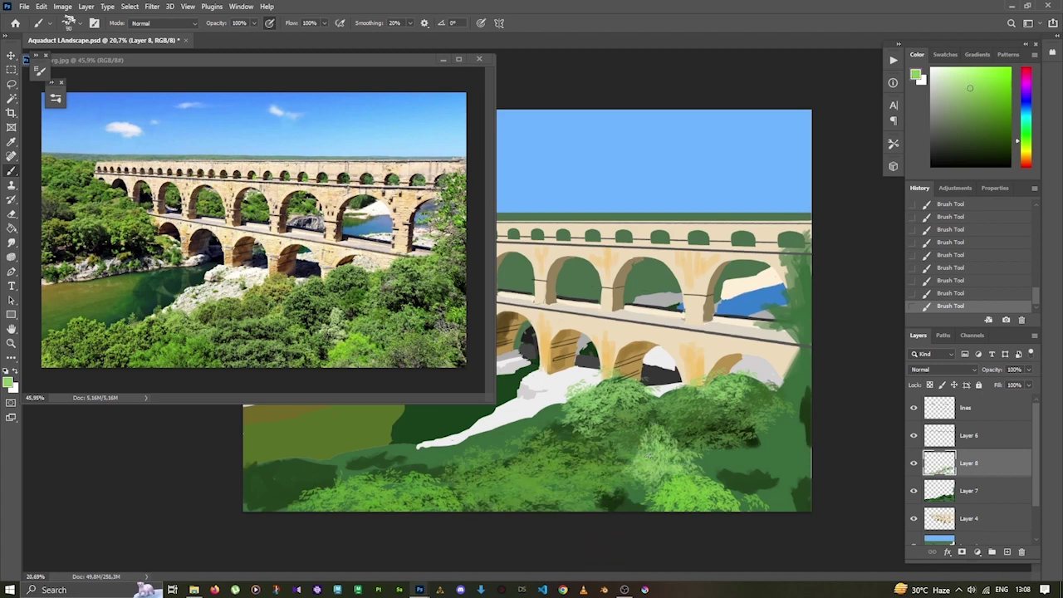
Undo the last three leaf strokes and lasso-delete stray green strokes on the bush.
key(ctrl+z)
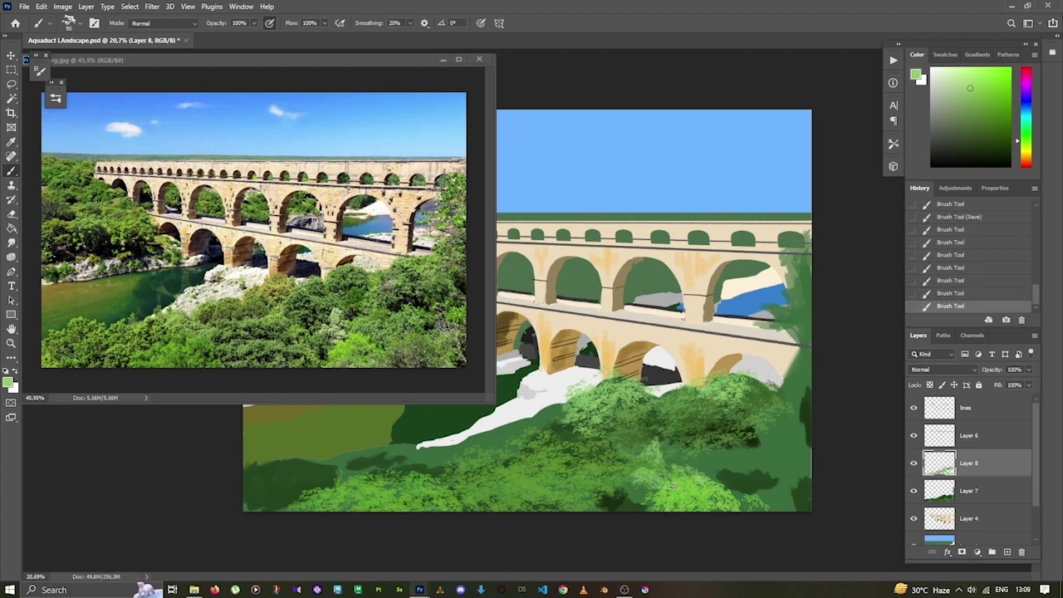
key(ctrl+z)
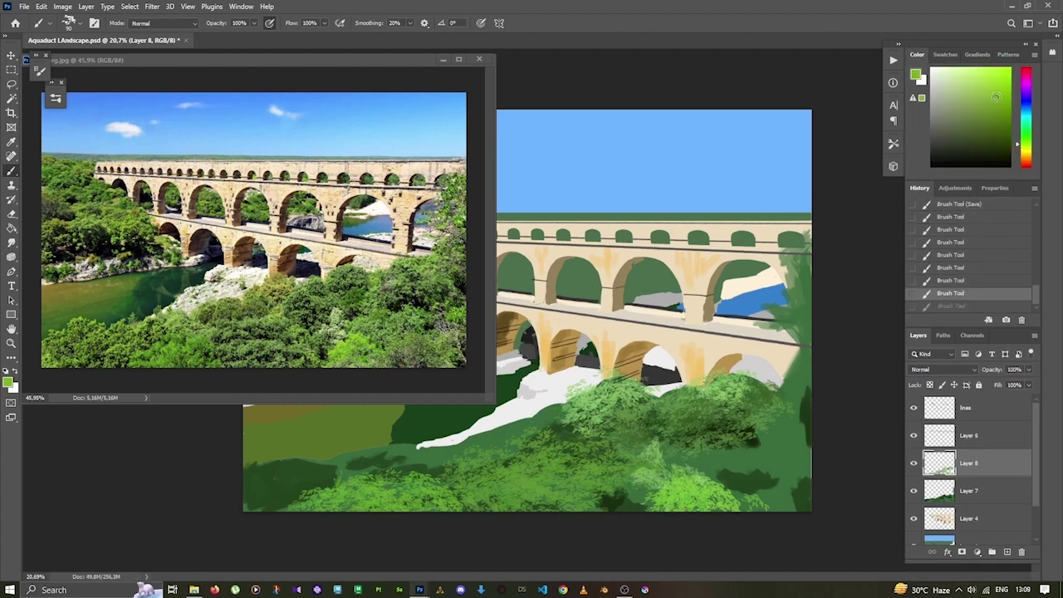
key(ctrl+z)
drag(614, 383, 546, 384)
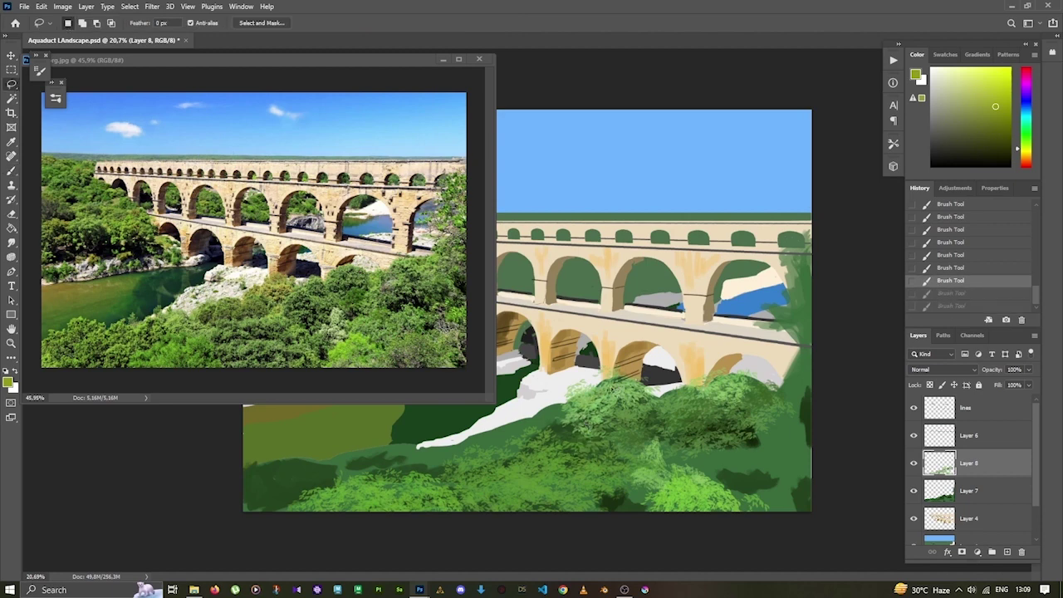
key(Delete)
key(ctrl+d)
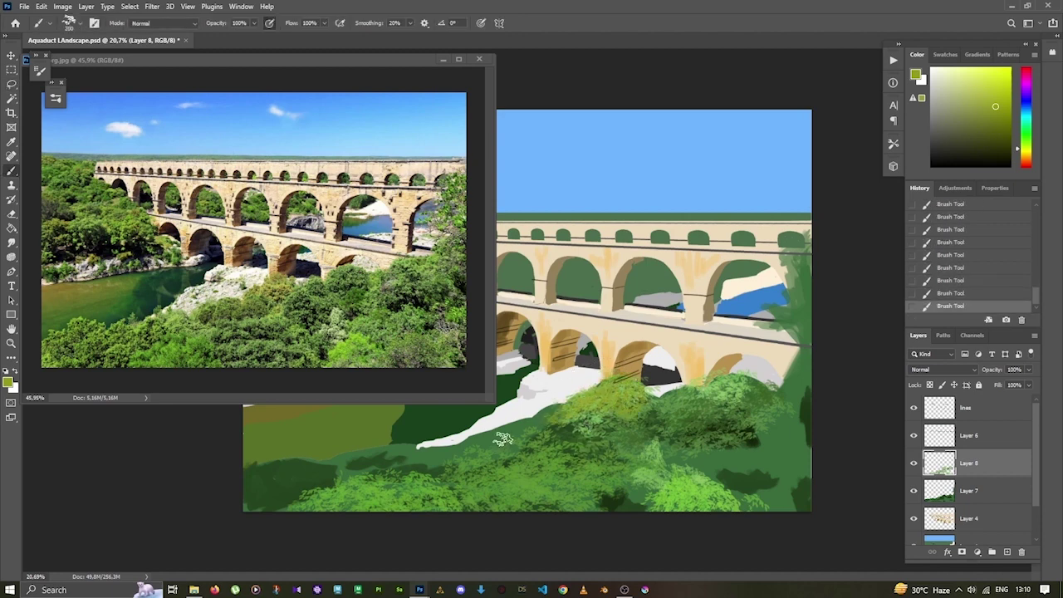
key(ctrl+z)
key(ctrl+z)
key(ctrl+z)
Repaint foliage over the bush and near the white rocks, clearing an unwanted patch.
mouse_move(572, 399)
mouse_down()
mouse_move(615, 391)
mouse_move(610, 382)
mouse_move(579, 428)
mouse_move(653, 384)
mouse_up()
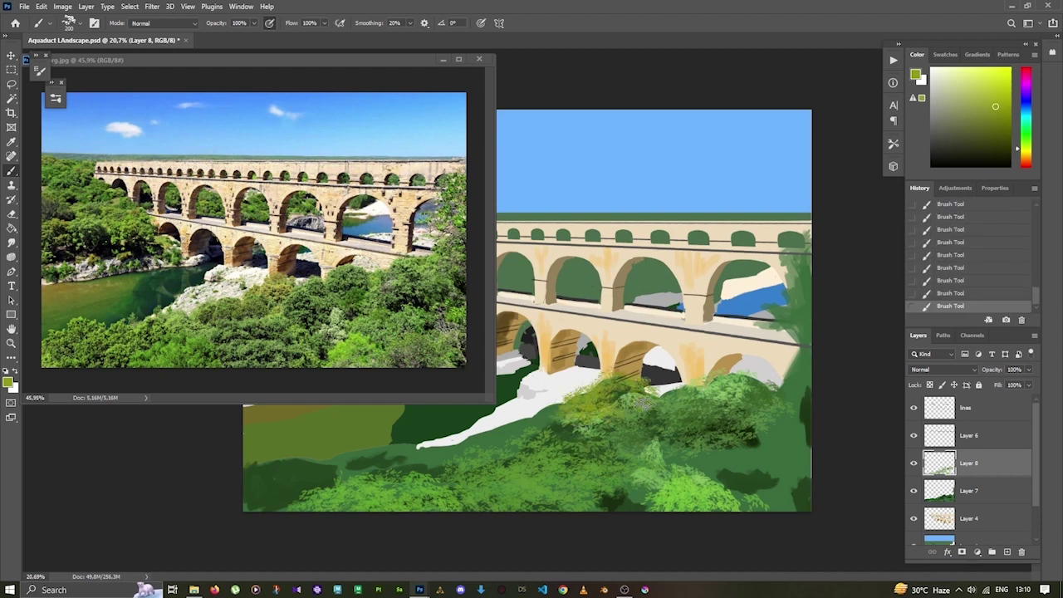
key(F5)
key(F5)
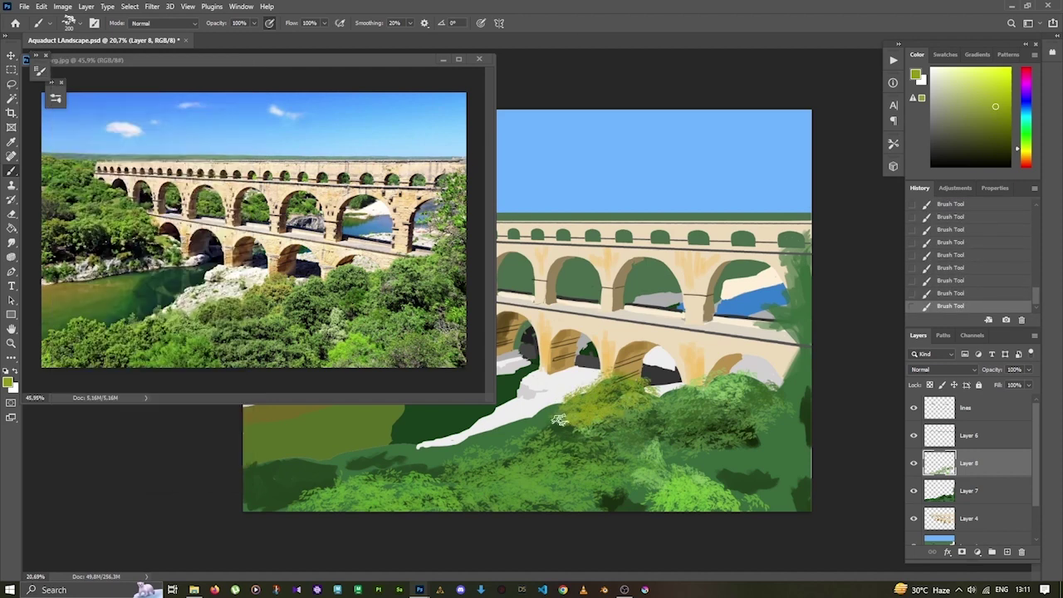
alt+click(535, 469)
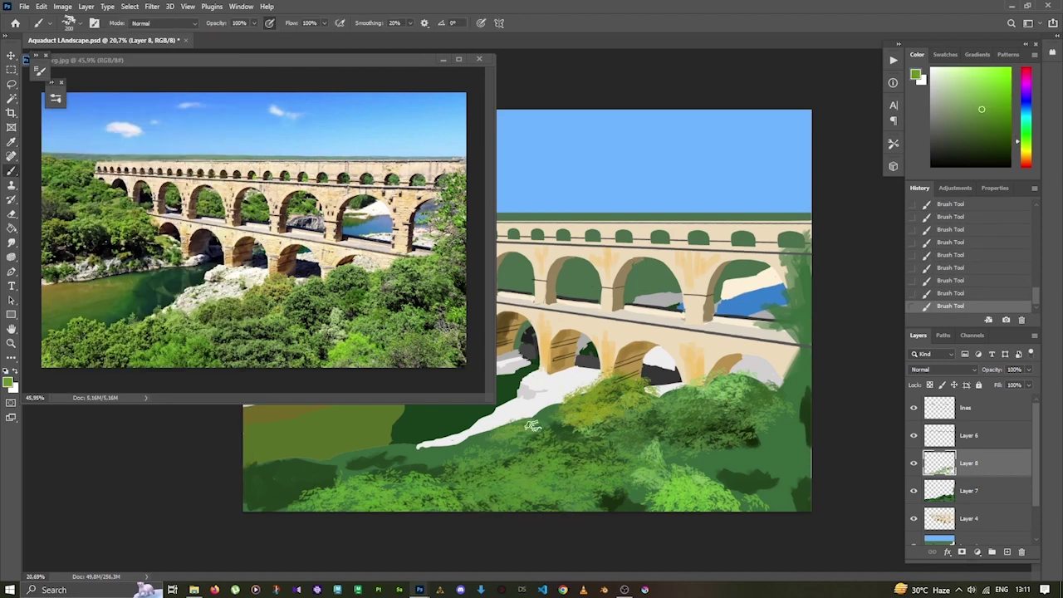
drag(532, 425, 550, 415)
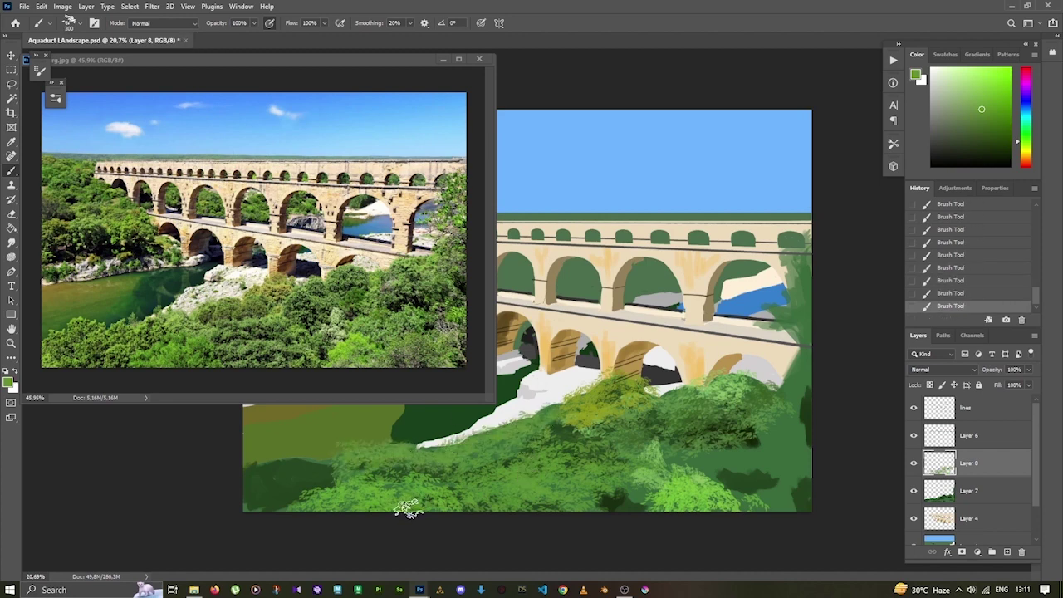
mouse_move(403, 465)
mouse_down()
mouse_move(474, 440)
mouse_move(457, 448)
mouse_move(485, 457)
mouse_move(540, 415)
mouse_move(482, 452)
mouse_move(505, 470)
mouse_move(532, 465)
mouse_up()
key(l)
key(Delete)
key(b)
On Layer 7, paint dark-green textured strokes across the lower foliage.
click(967, 490)
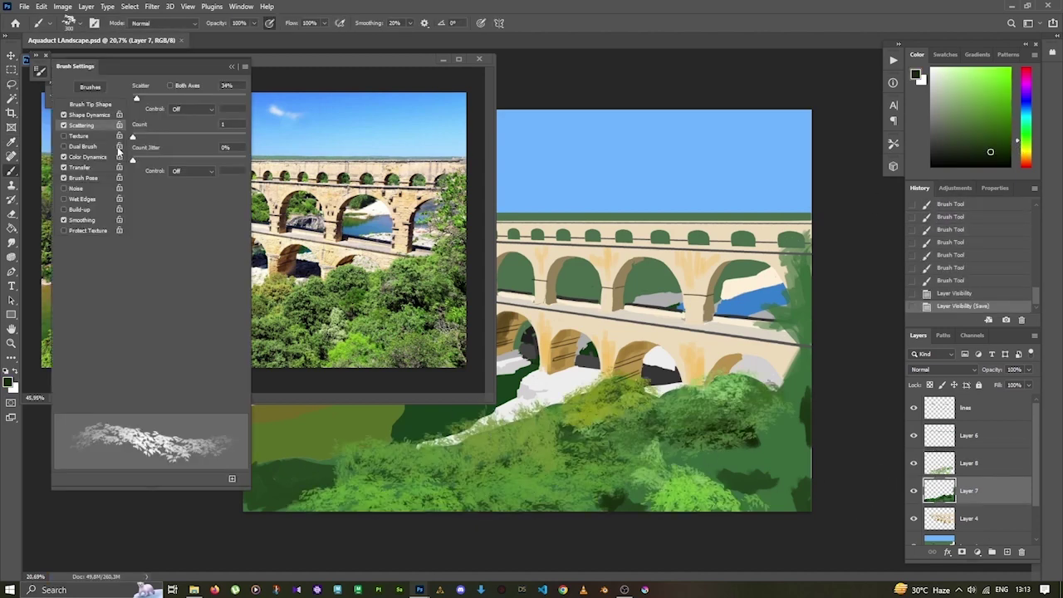
key(F5)
alt+click(496, 446)
drag(618, 465, 656, 427)
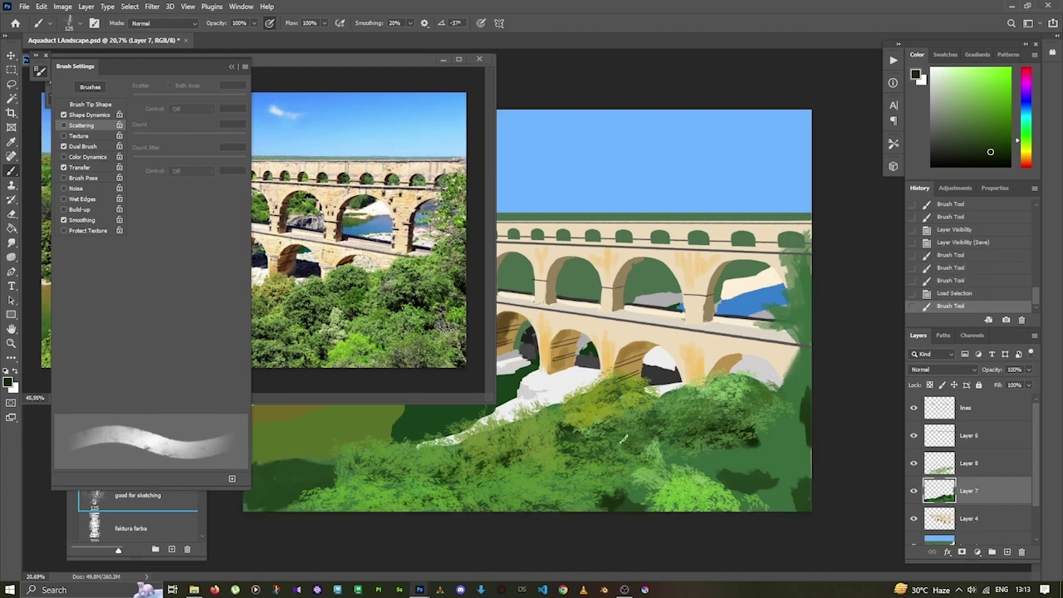
drag(581, 486, 631, 436)
drag(664, 469, 730, 432)
drag(539, 481, 401, 484)
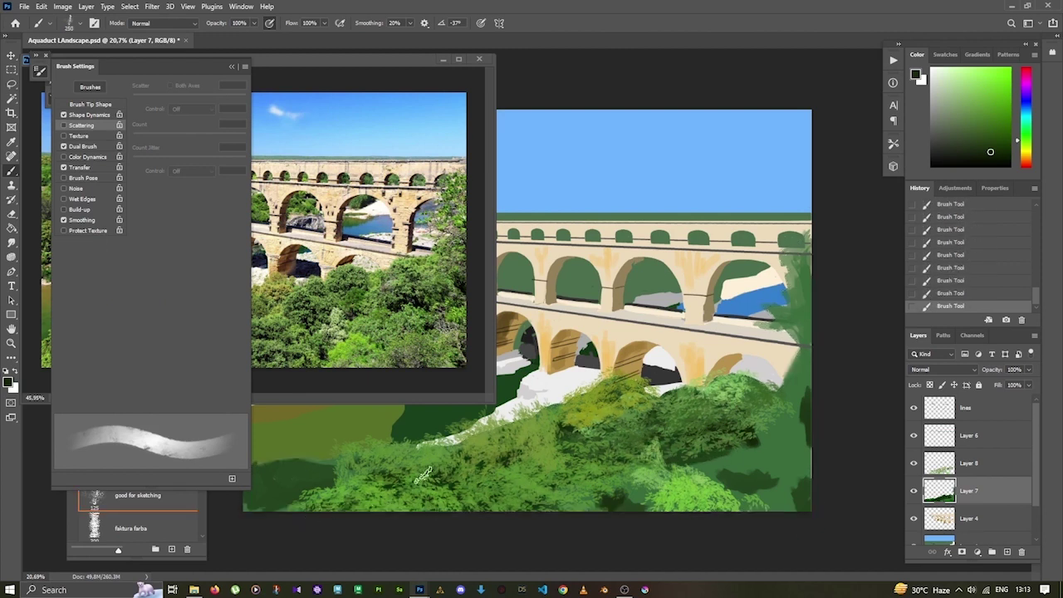
Sample darker greens from the canvas and deepen the right-side foliage.
alt+click(581, 443)
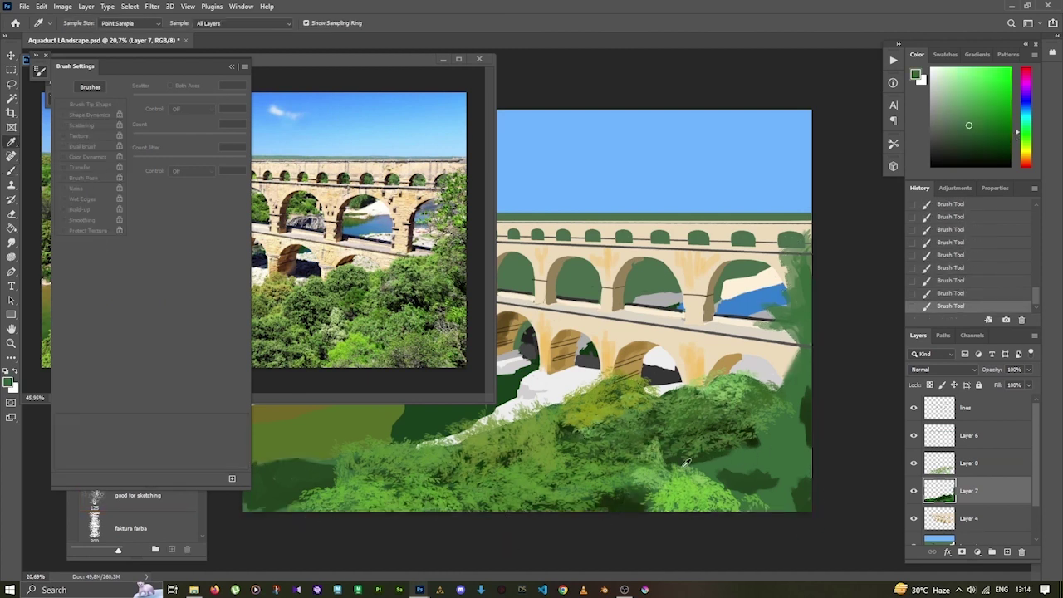
alt+click(727, 456)
drag(706, 482, 760, 407)
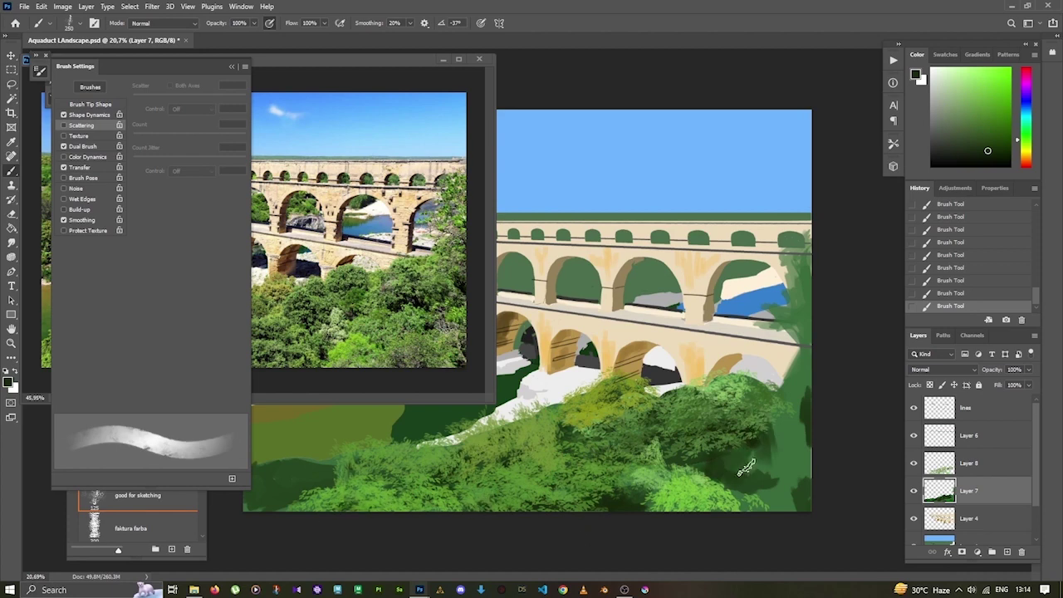
drag(739, 456, 759, 507)
scroll(579, 470, down, 3)
scroll(579, 457, up, 2)
On Layer 8, erase spotty holes in the lower foliage with the 'good spotty texture' brush.
alt+click(563, 470)
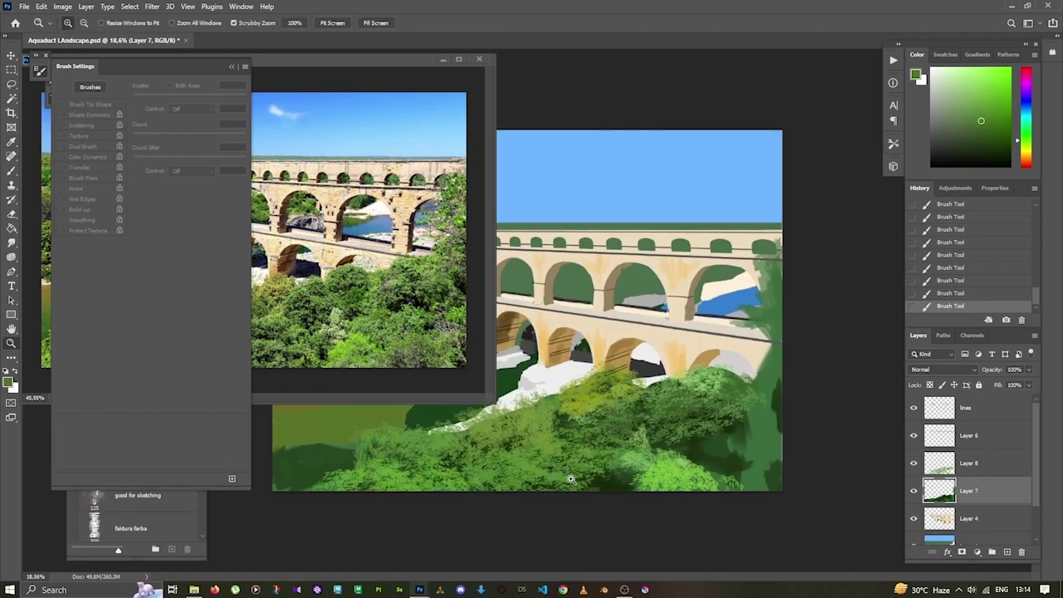
key(alt+bracketright)
key(F5)
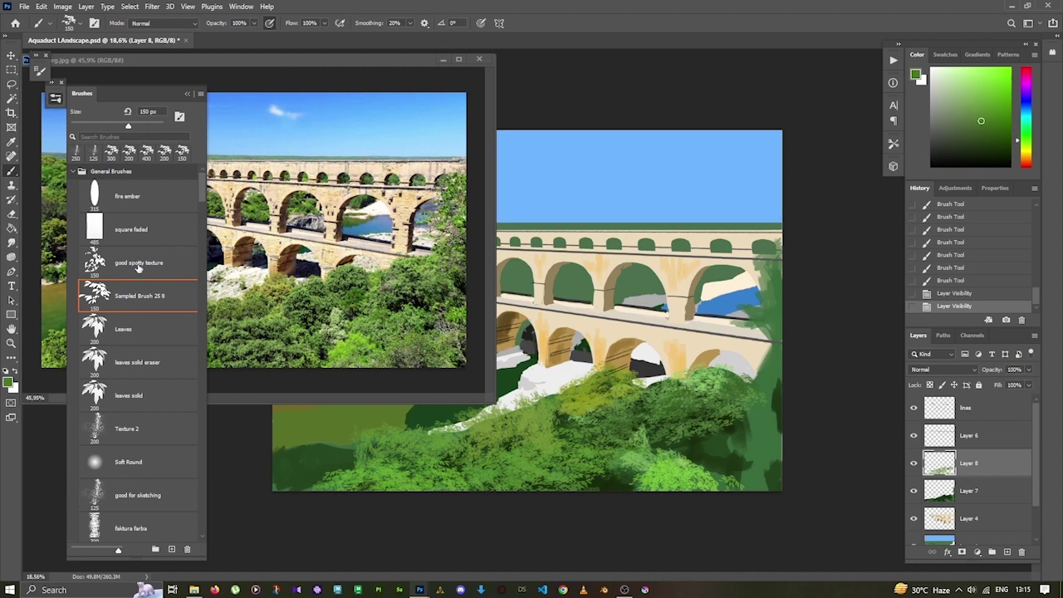
click(139, 263)
key(e)
click(536, 433)
click(520, 453)
click(548, 449)
click(497, 470)
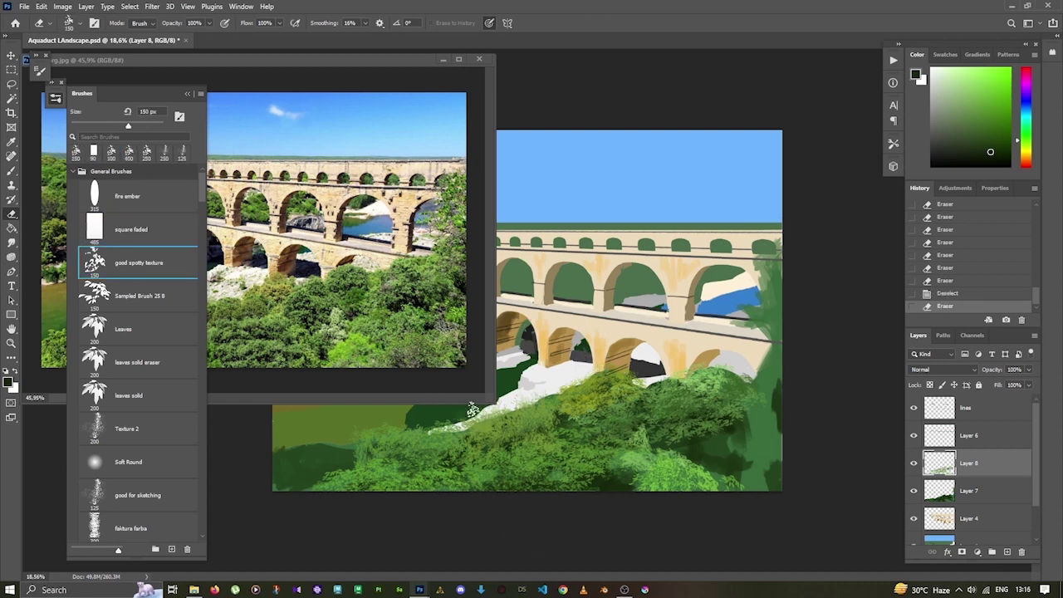
click(1005, 490)
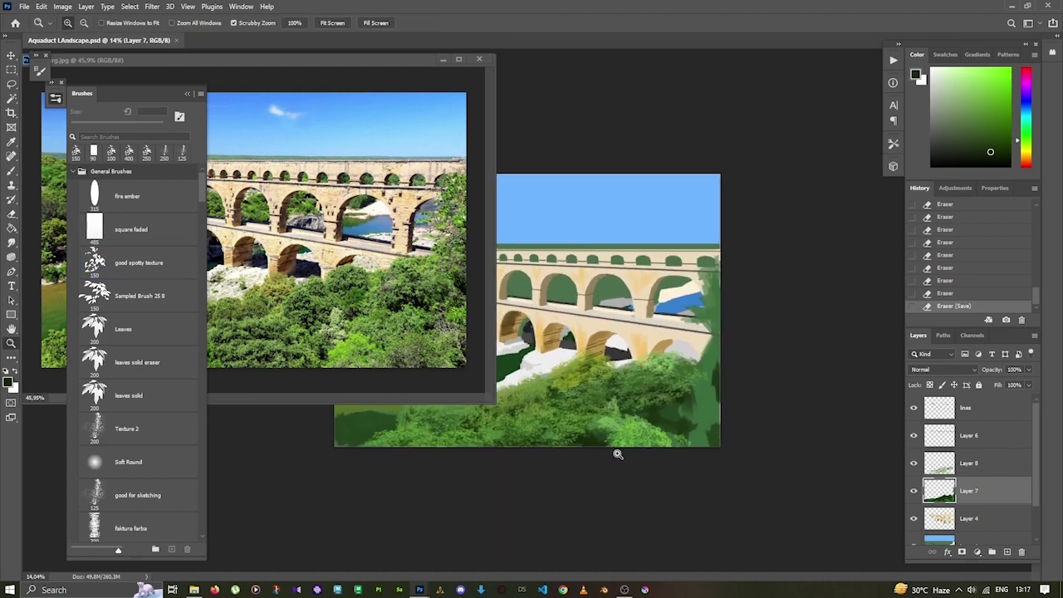
scroll(617, 451, up, 2)
ctrl+click(660, 480)
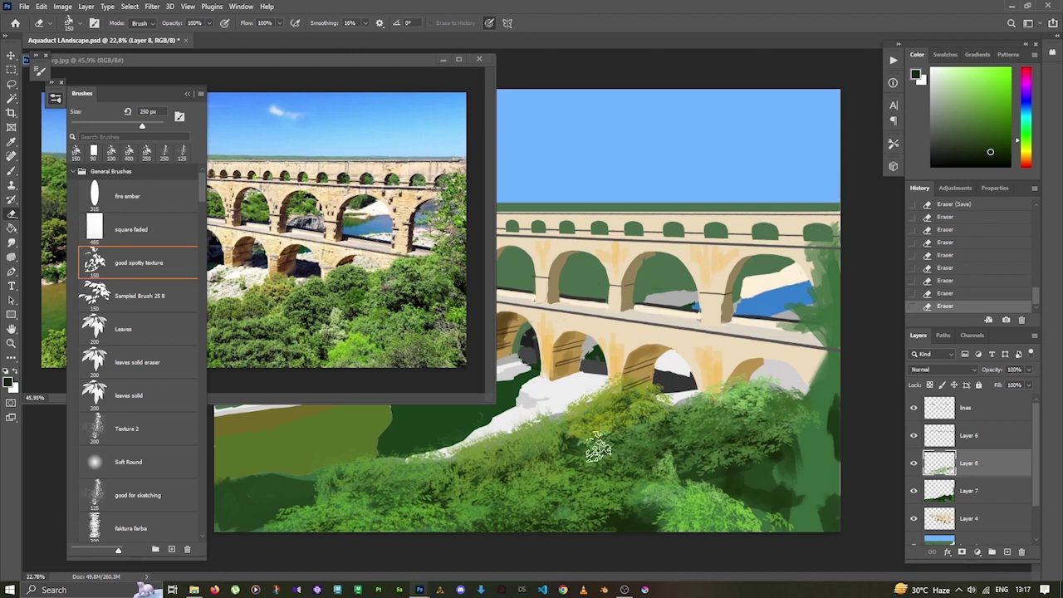
Return to the scattered leaf brush, restore the undone foliage strokes and save the painting.
key(b)
key(ctrl+z)
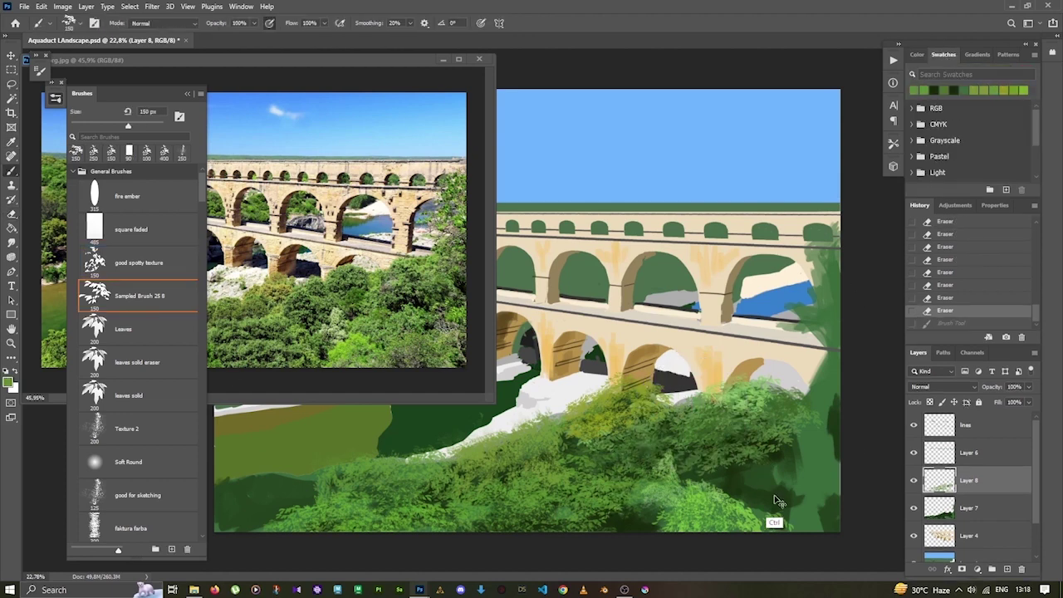
key(F5)
drag(772, 465, 730, 490)
key(ctrl+z)
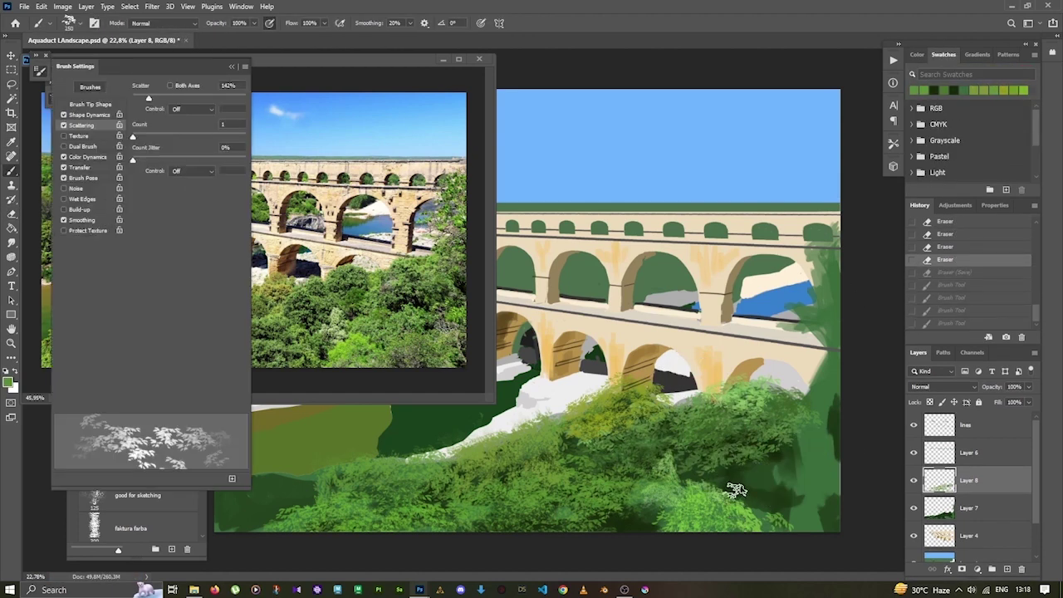
key(ctrl+shift+z)
key(ctrl+shift+z)
key(ctrl+shift+z)
key(ctrl+shift+z)
key(ctrl+shift+z)
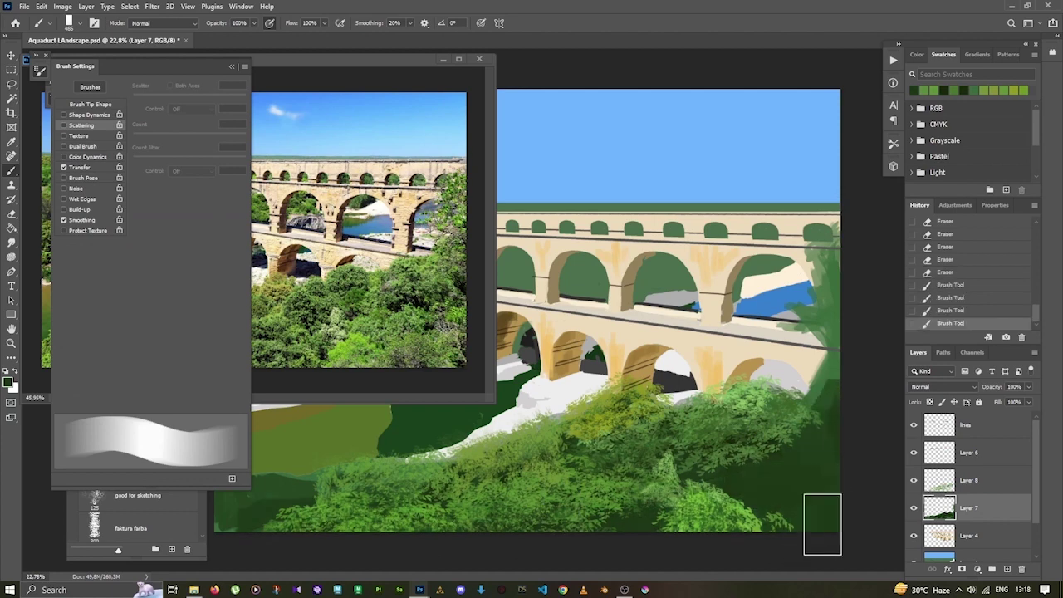
key(period)
key(period)
key(ctrl+s)
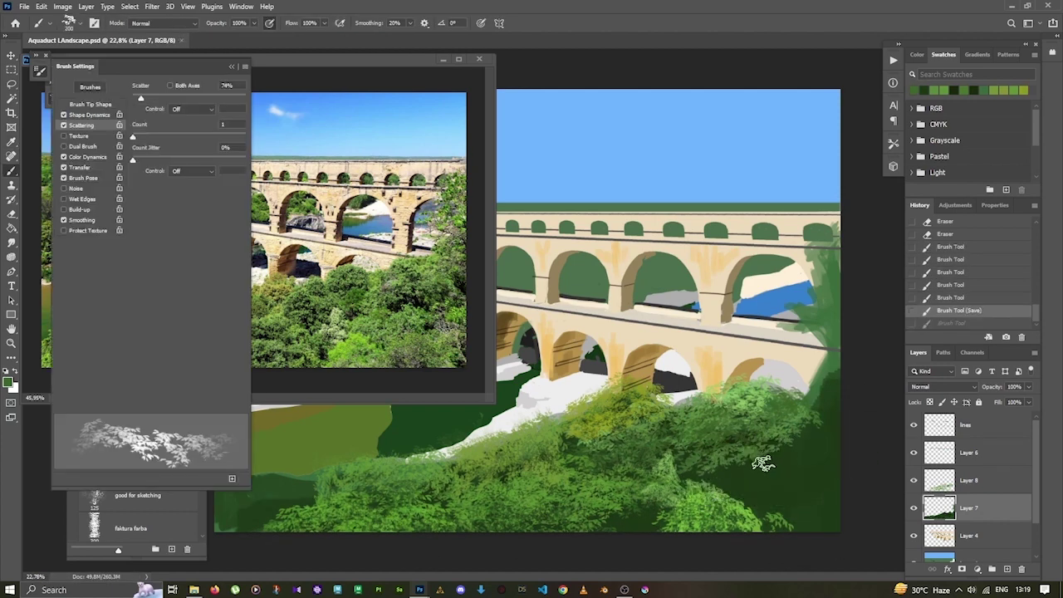
Paint lighter foliage at the bottom right and along the right edge below the arches.
mouse_move(747, 482)
mouse_down()
mouse_move(825, 506)
mouse_move(786, 456)
mouse_move(702, 515)
mouse_up()
drag(834, 387, 818, 451)
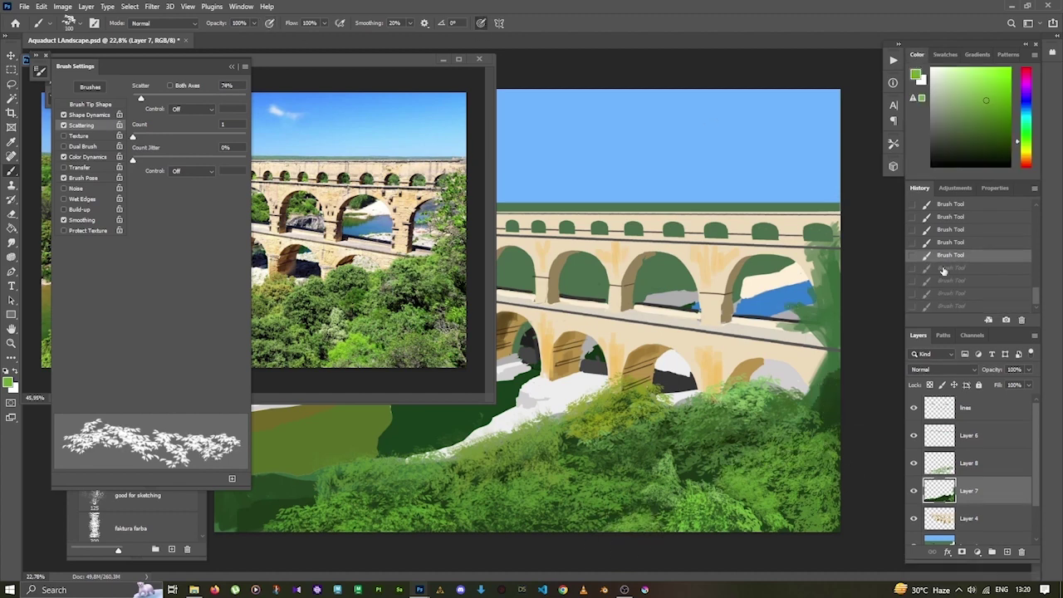
click(914, 491)
click(914, 491)
click(968, 463)
click(803, 266)
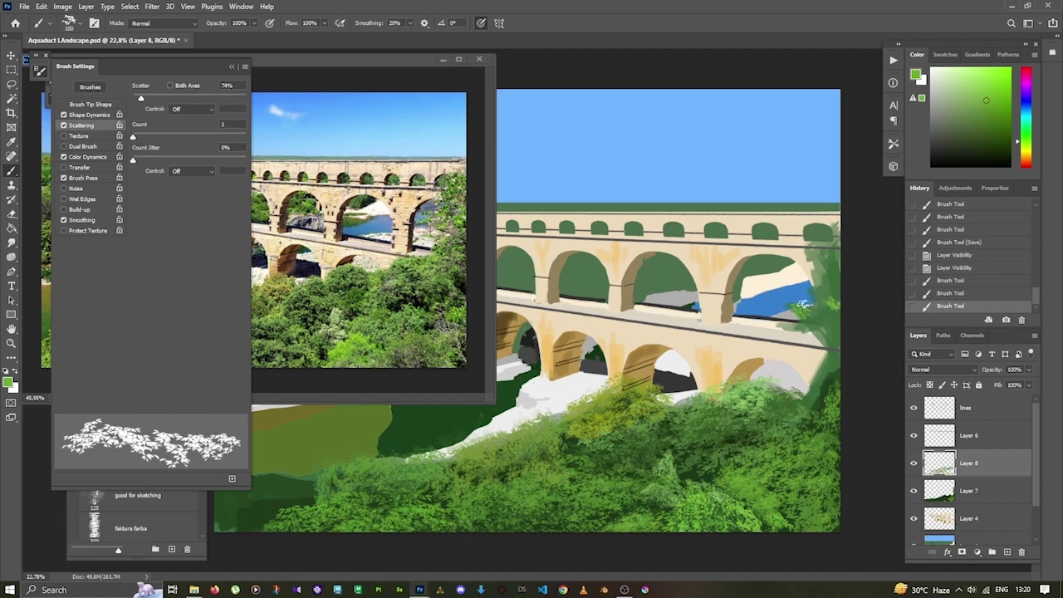
Move Layers 7 and 8 together to the top of the layer stack.
key(shift+alt+bracketleft)
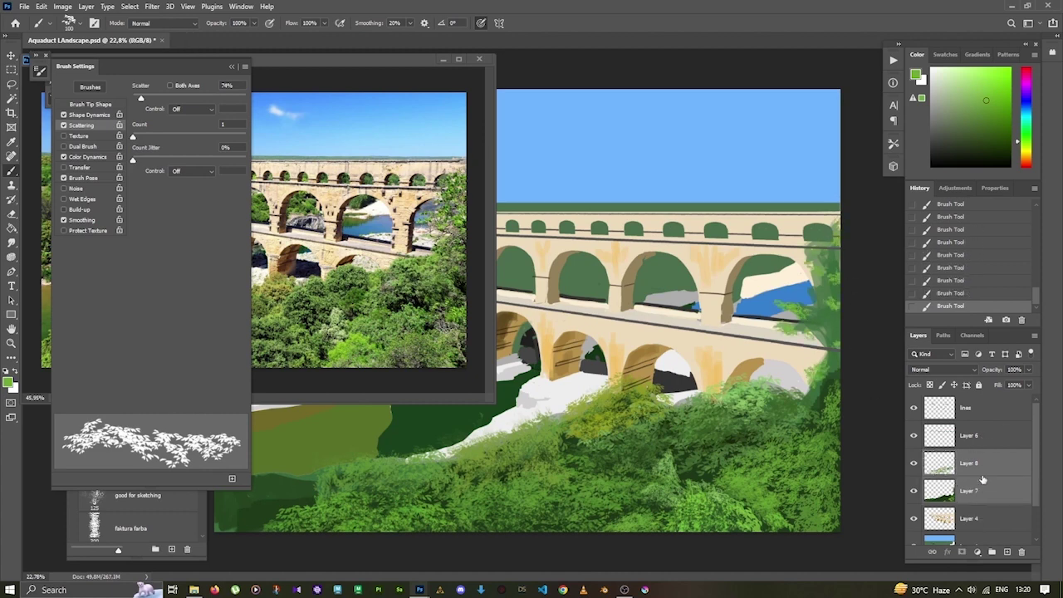
key(ctrl+shift+bracketright)
drag(841, 282, 821, 298)
key(z)
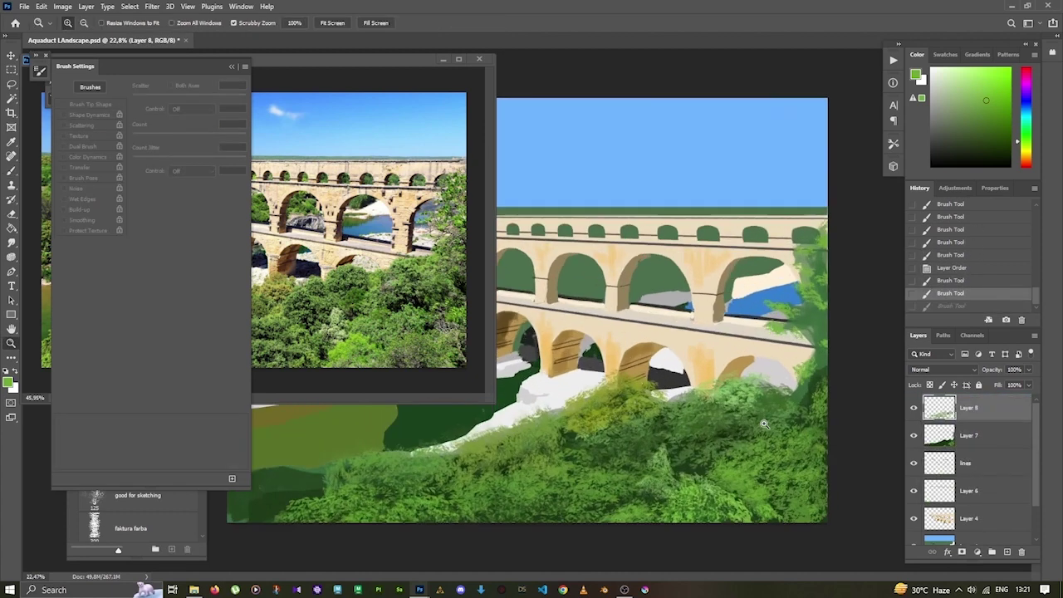
drag(689, 470, 654, 471)
Dab small foliage marks along the bottom and a light-green stroke at lower left.
key(b)
click(498, 448)
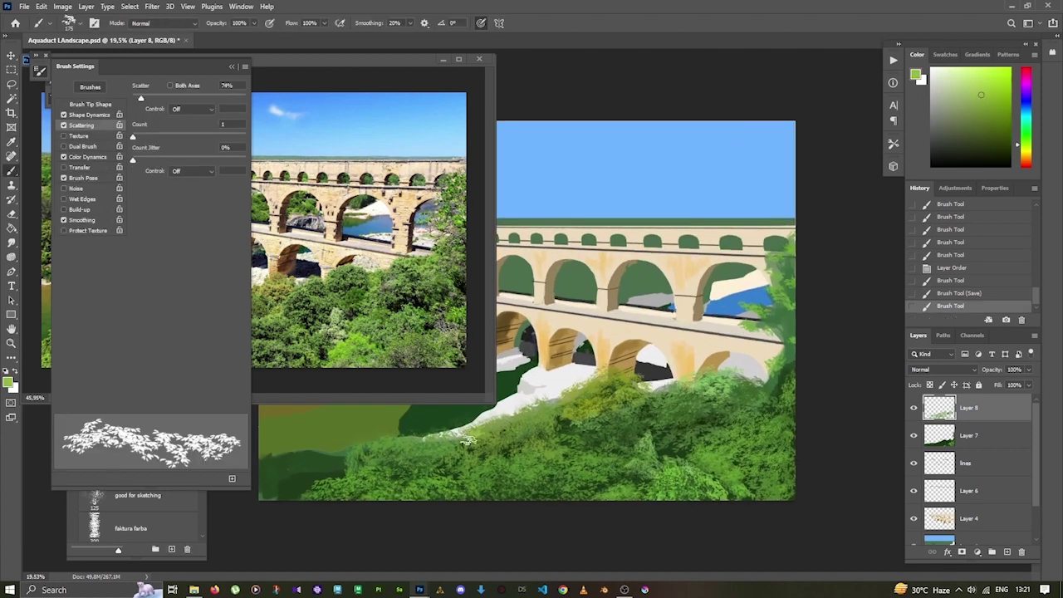
click(472, 436)
click(511, 427)
drag(325, 472, 383, 443)
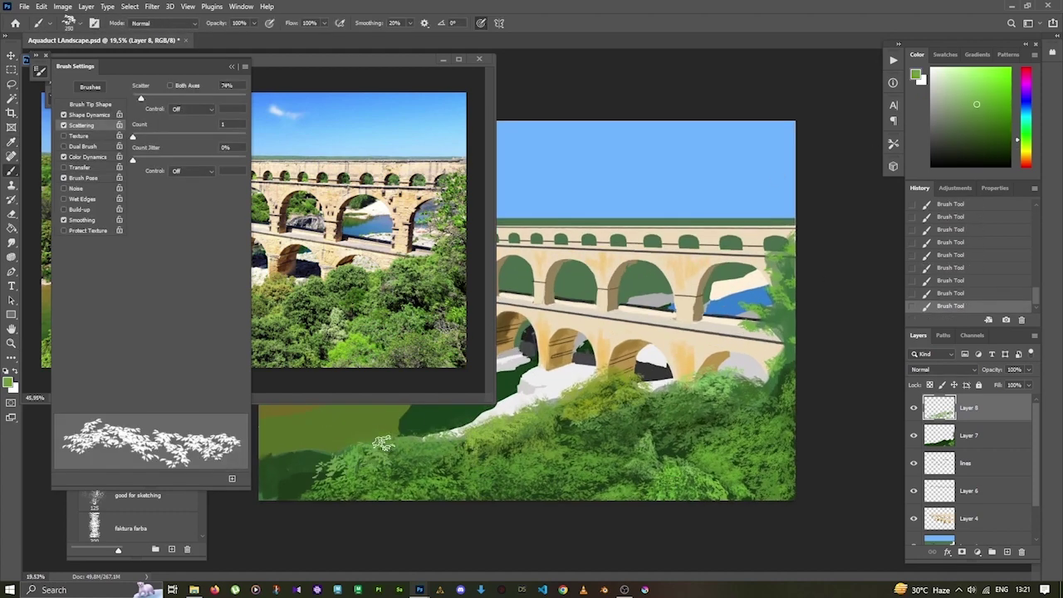
Adjust the green shade and undo the recent foliage strokes.
alt+click(548, 425)
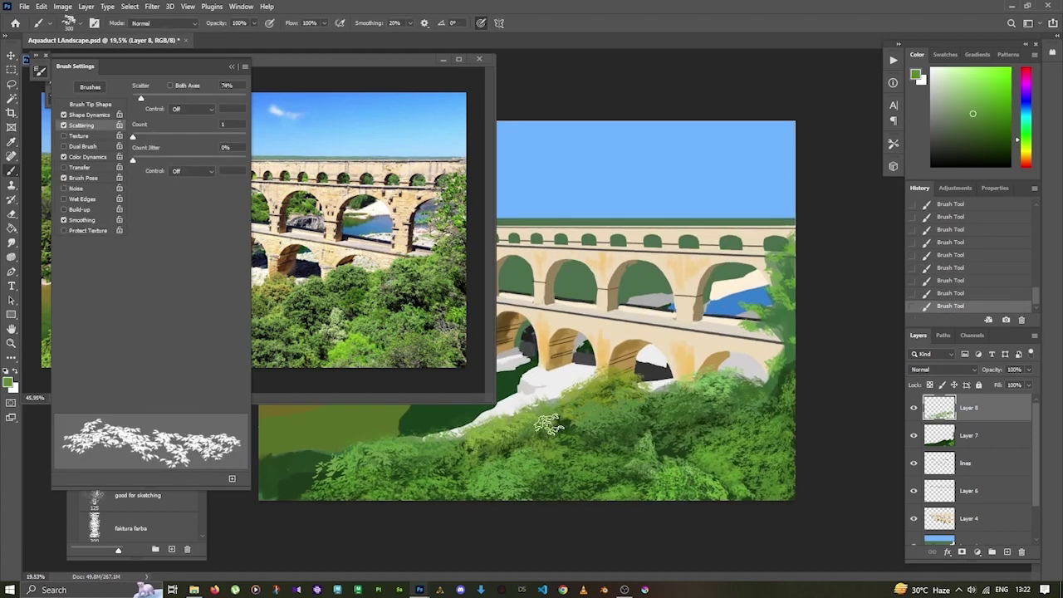
click(233, 66)
alt+click(302, 327)
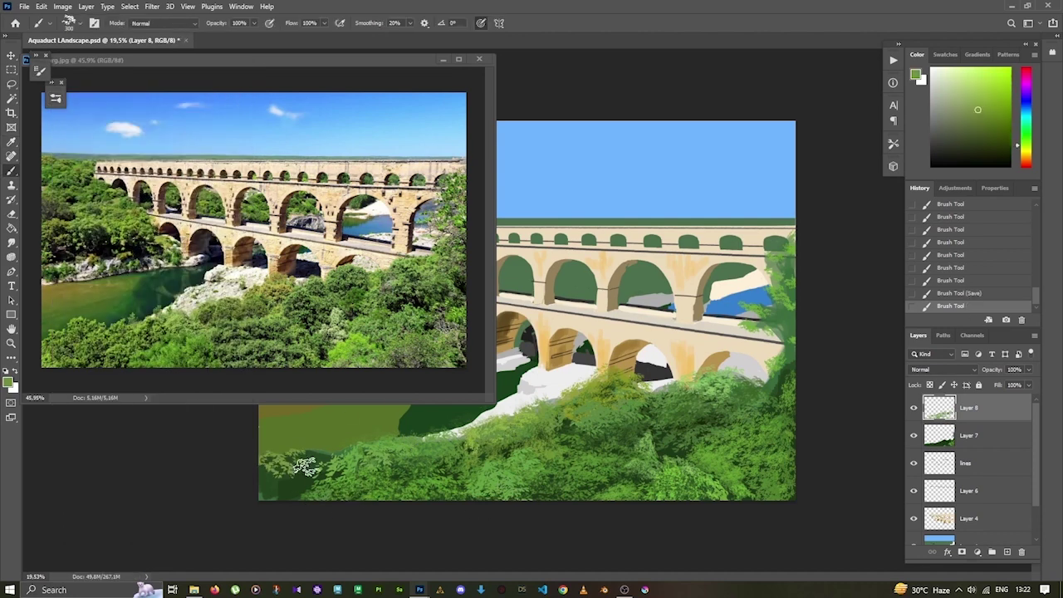
key(ctrl+z)
key(ctrl+z)
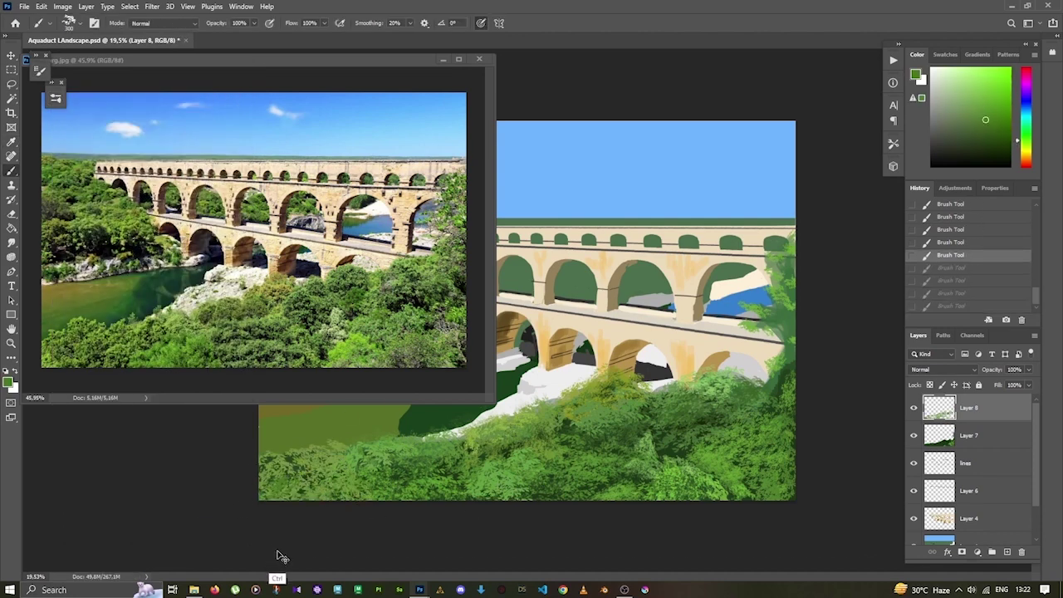
key(ctrl+z)
key(ctrl+z)
key(ctrl+z)
key(i)
key(d)
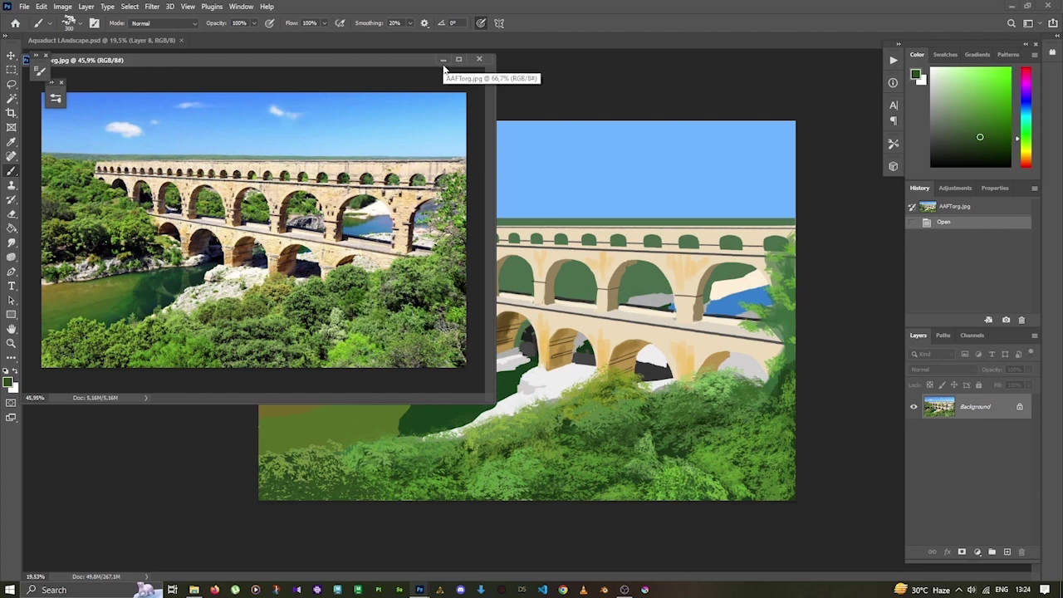
Shrink the reference photo and resume painting on Layer 4 with a dark green brush.
drag(486, 391, 395, 349)
key(ctrl+Tab)
click(967, 518)
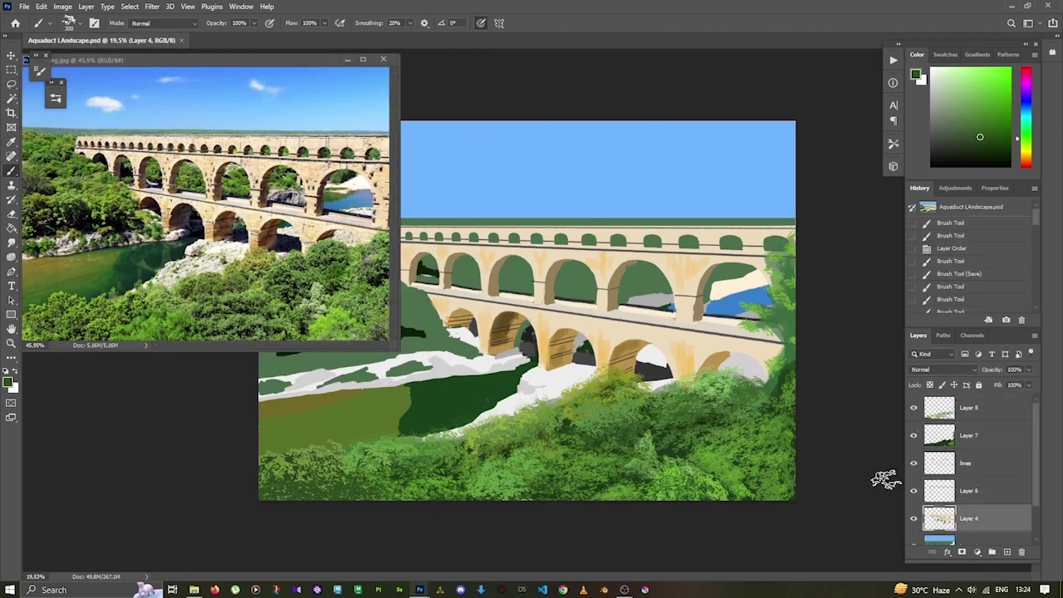
key(F5)
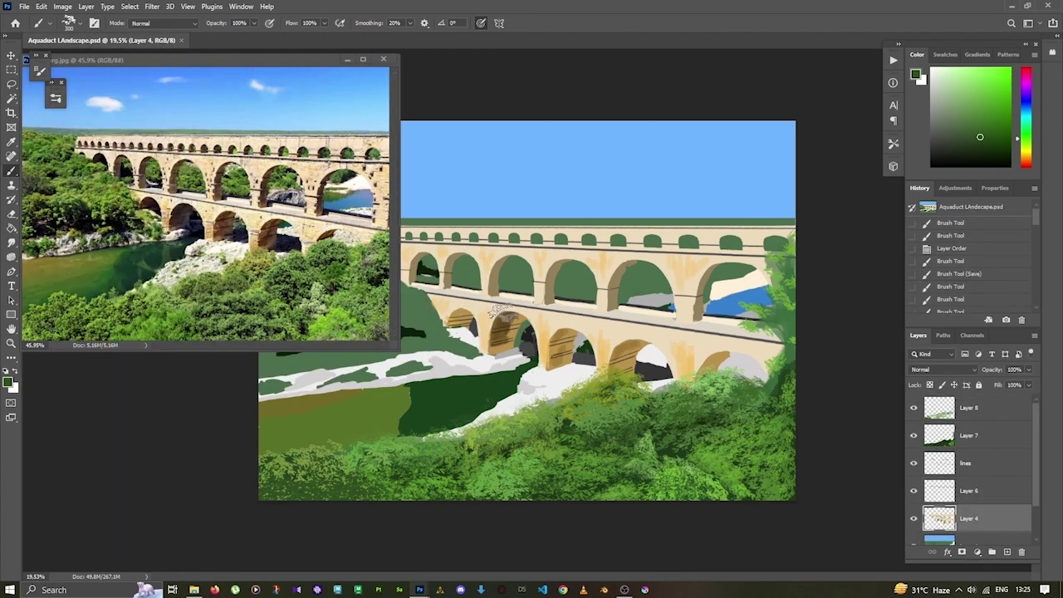
key(b)
key(F5)
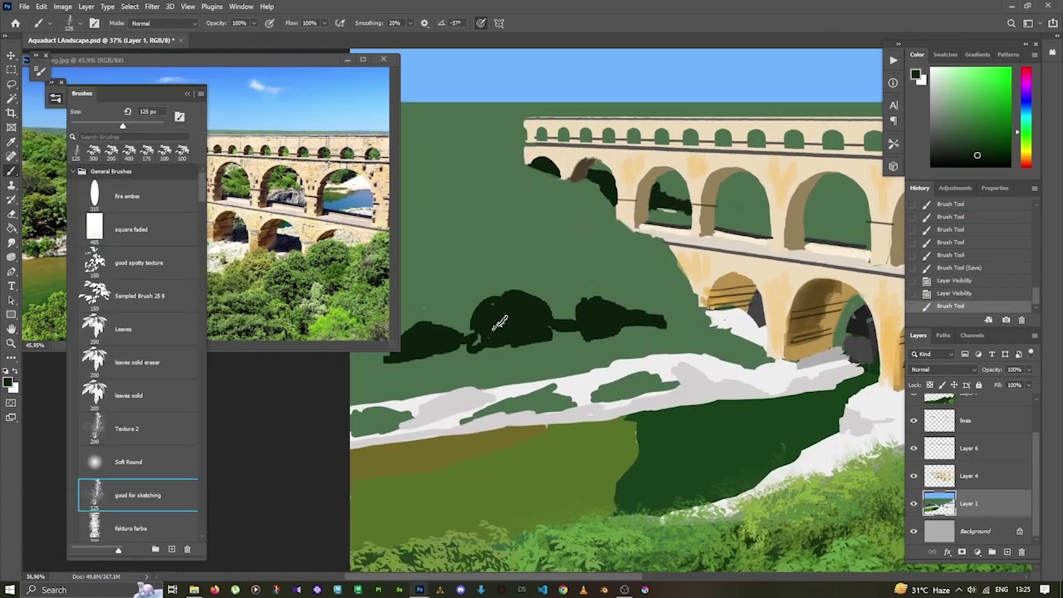
key(F5)
Paint dark tree and bush shapes on the far hillside with a 100 px brush, then sample a mid-green.
mouse_move(490, 345)
mouse_down()
mouse_move(581, 348)
mouse_move(573, 342)
mouse_up()
key(F5)
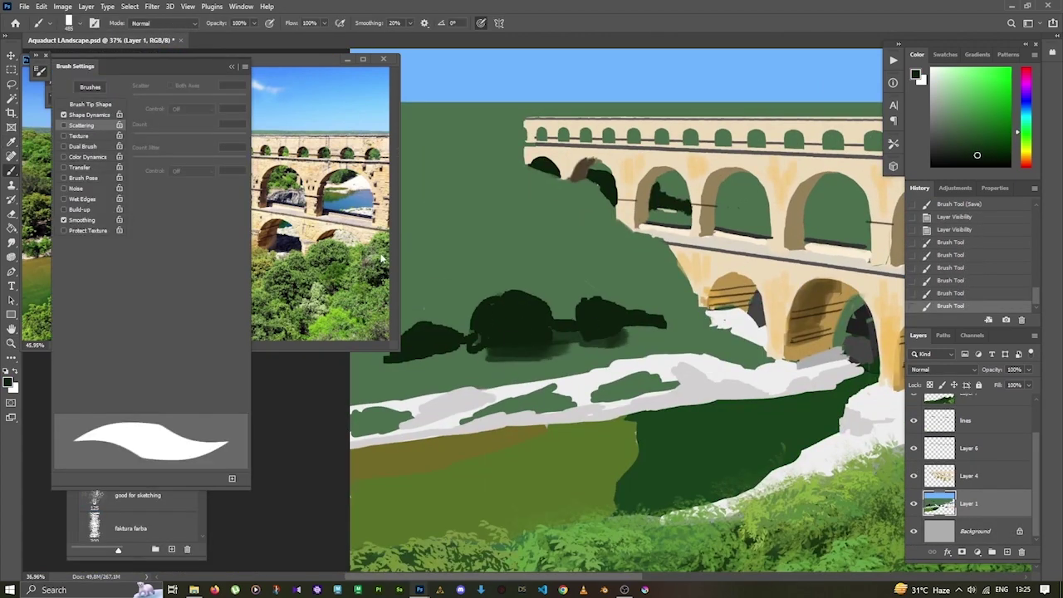
key(F5)
drag(498, 353, 660, 337)
drag(656, 332, 575, 338)
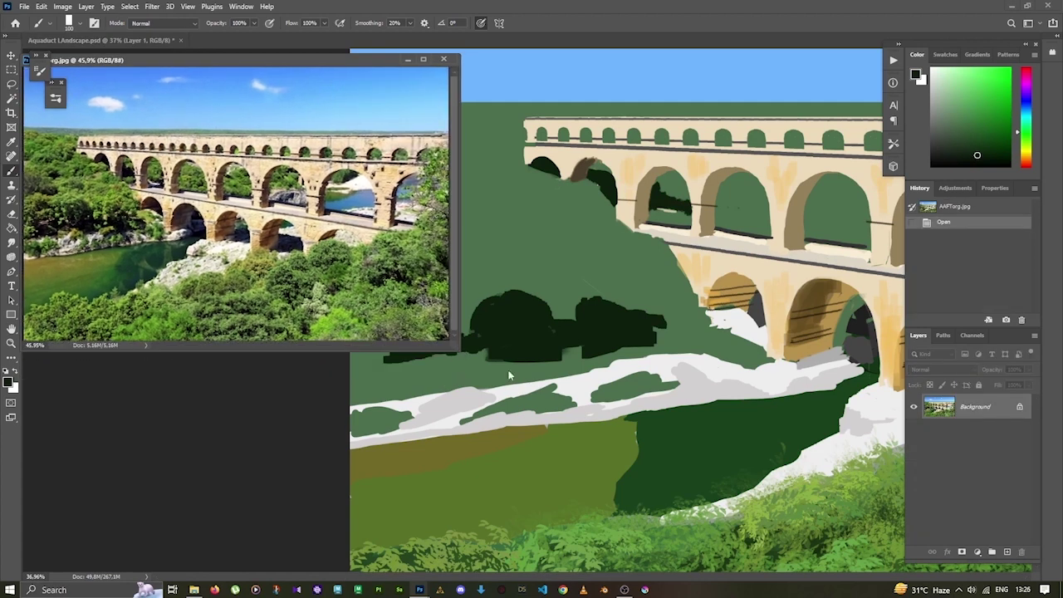
drag(491, 307, 538, 304)
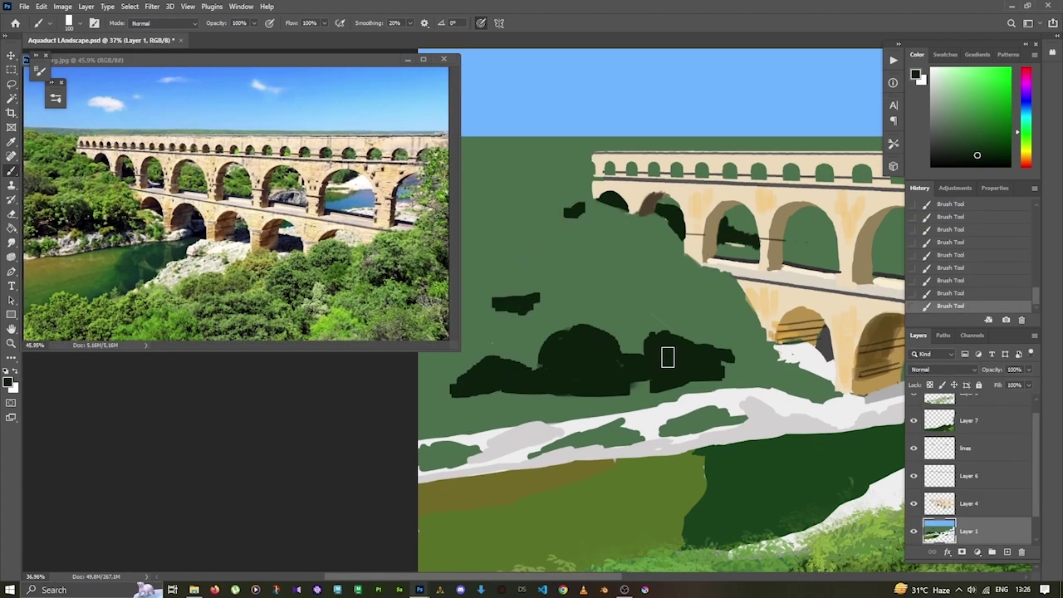
drag(664, 390, 727, 400)
key(i)
alt+click(644, 394)
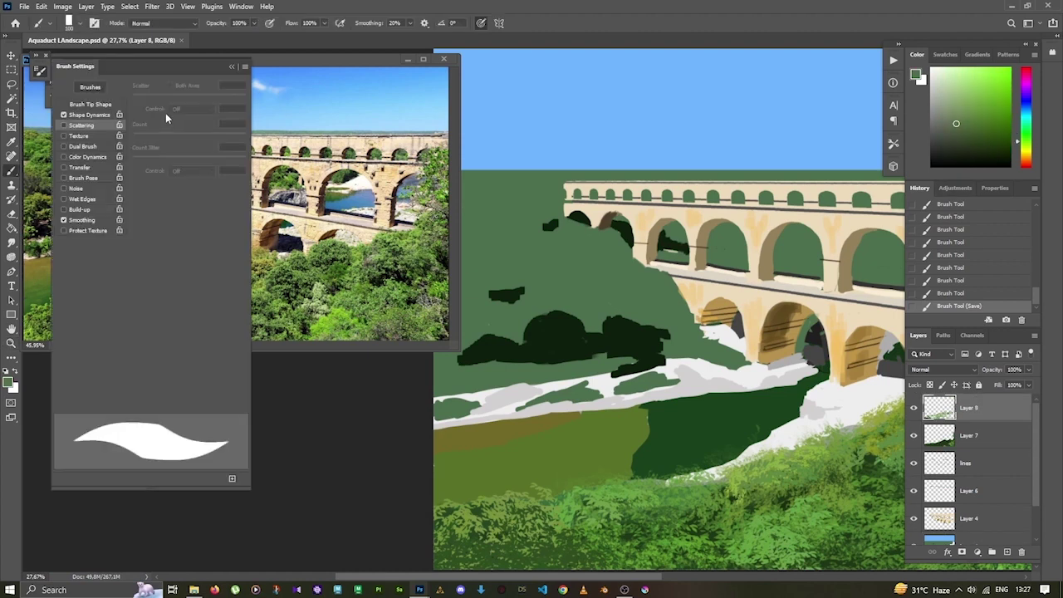
Dab lighter-green leafy highlights over the dark bush on the left hillside.
click(606, 301)
key(ctrl+z)
click(966, 90)
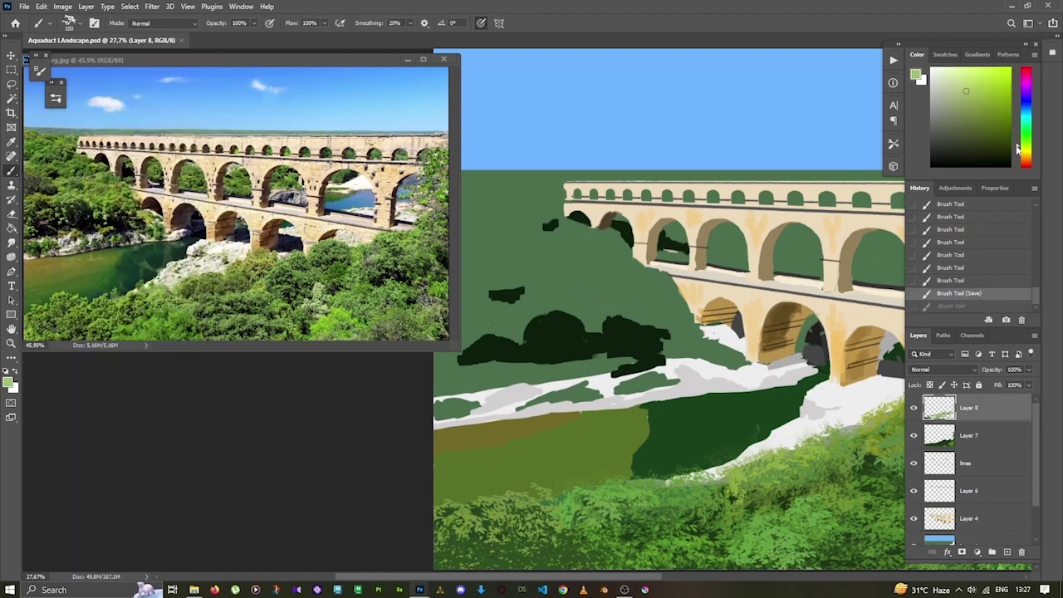
click(979, 100)
mouse_move(611, 297)
mouse_down()
mouse_move(601, 304)
mouse_move(637, 299)
mouse_up()
drag(522, 289, 539, 322)
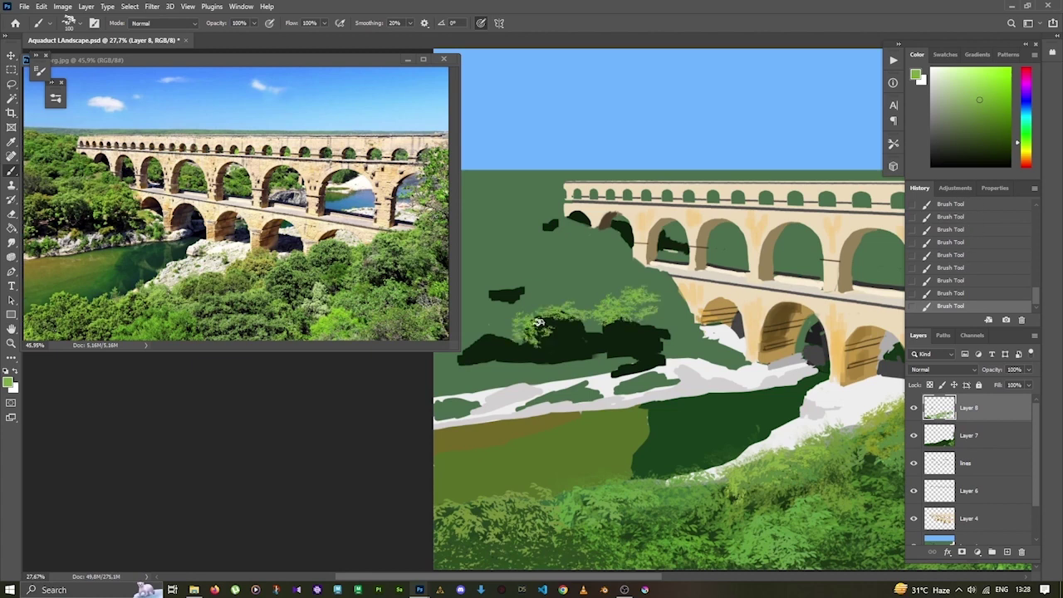
drag(581, 279, 617, 274)
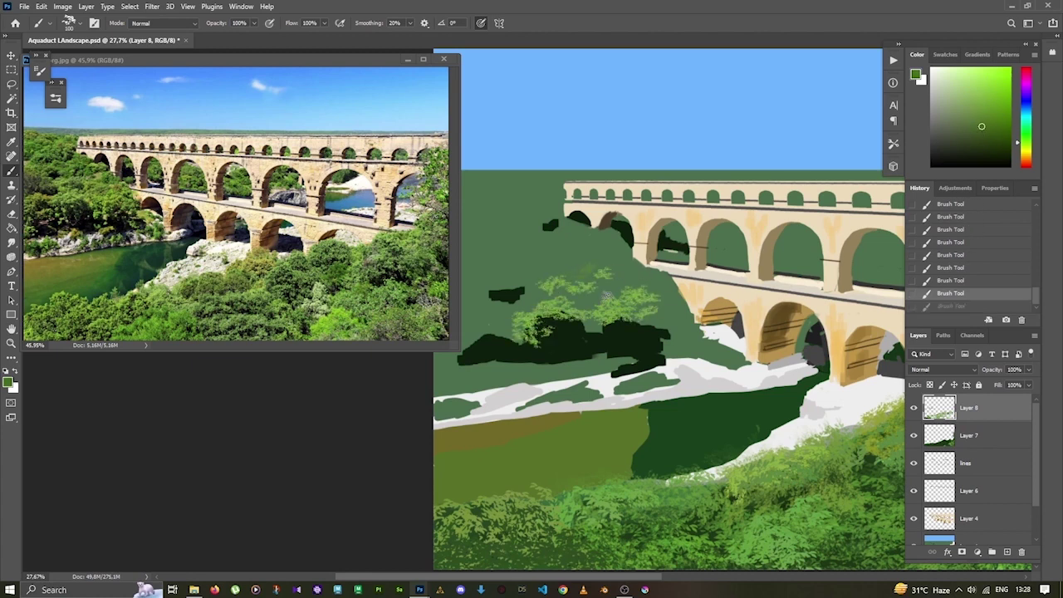
mouse_move(623, 318)
mouse_down()
mouse_move(623, 296)
mouse_move(574, 299)
mouse_up()
alt+click(661, 277)
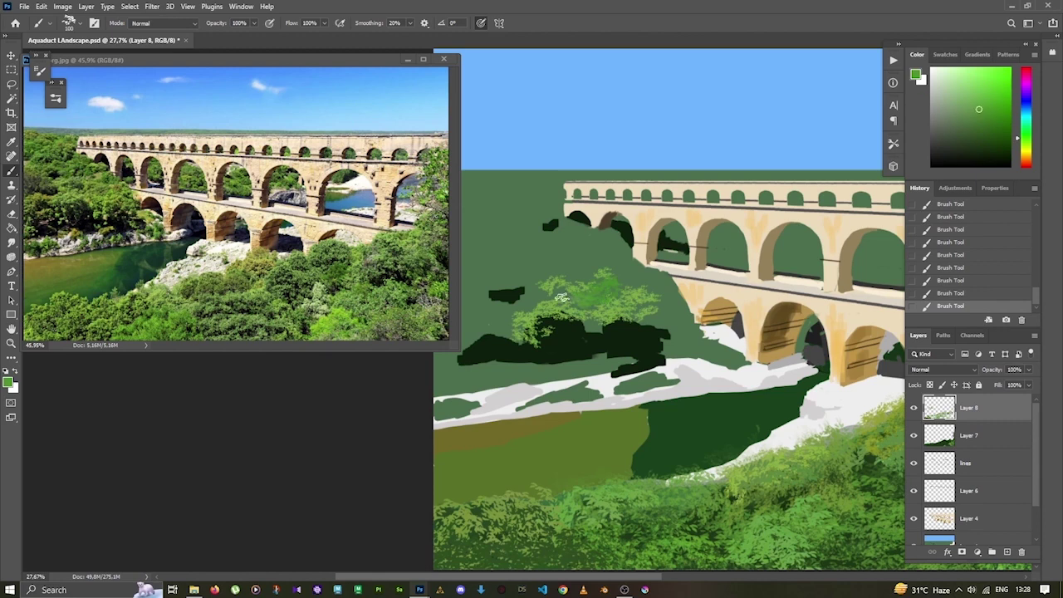
key(ctrl+z)
key(ctrl+z)
key(ctrl+z)
key(ctrl+shift+z)
key(ctrl+shift+z)
key(ctrl+shift+z)
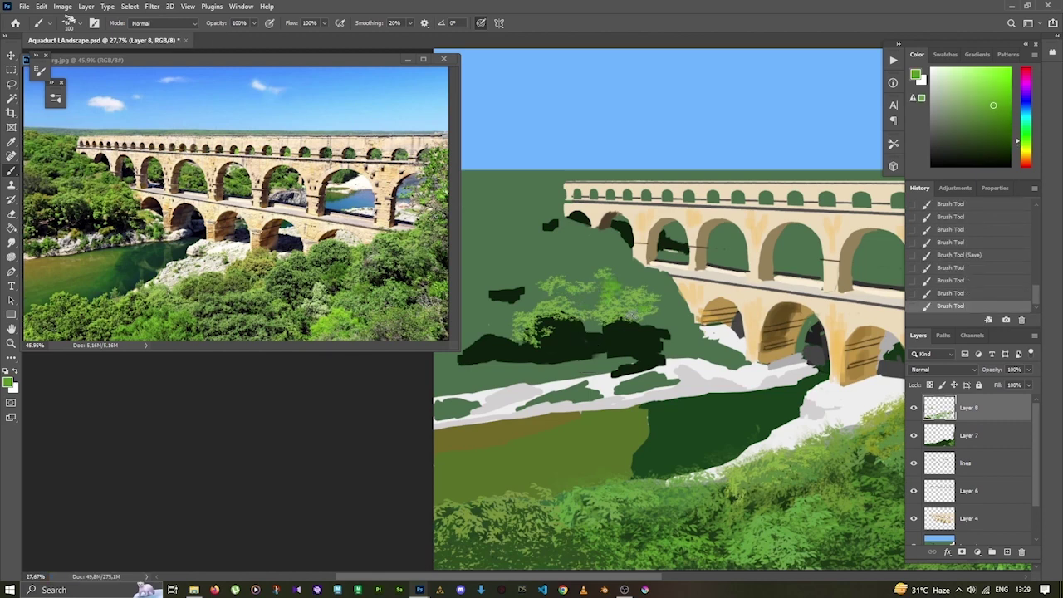
key(ctrl+shift+z)
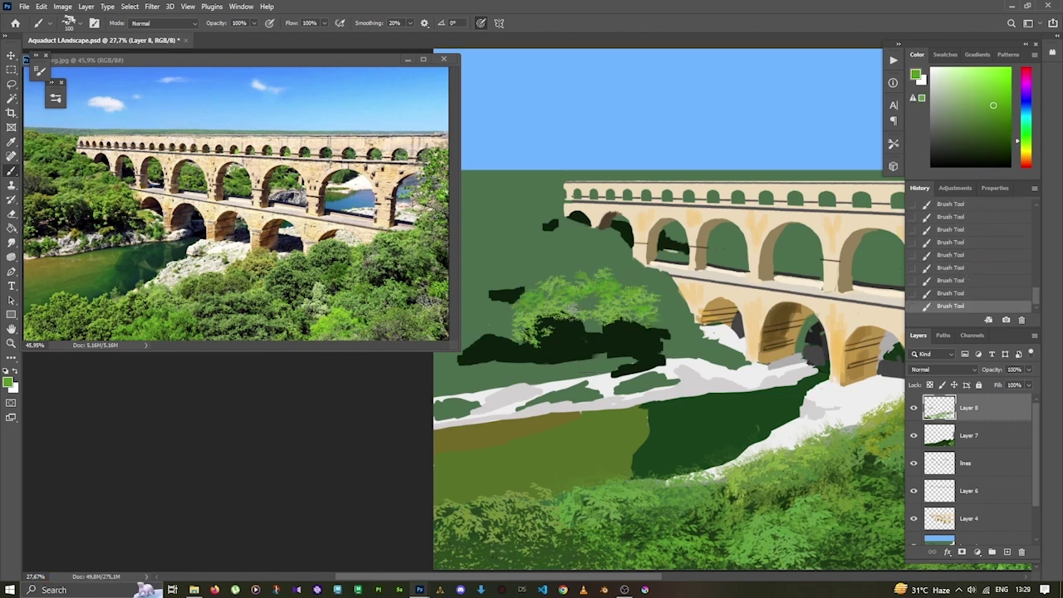
Add Layer 9 beneath the highlights and extend the foliage leftward in lighter green.
alt+click(571, 306)
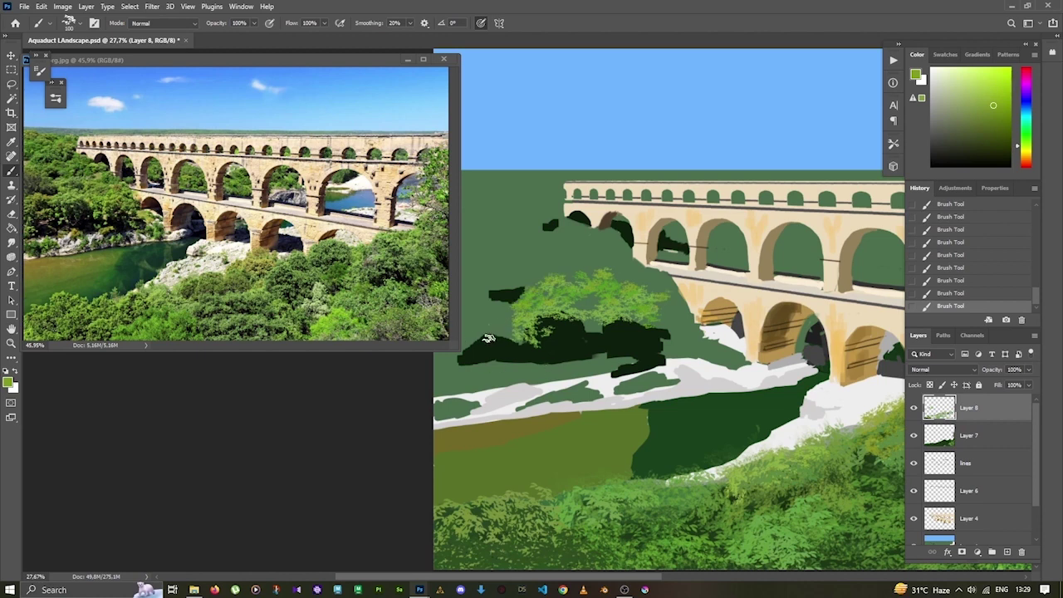
alt+click(568, 301)
key(alt+bracketleft)
key(ctrl+shift+alt+n)
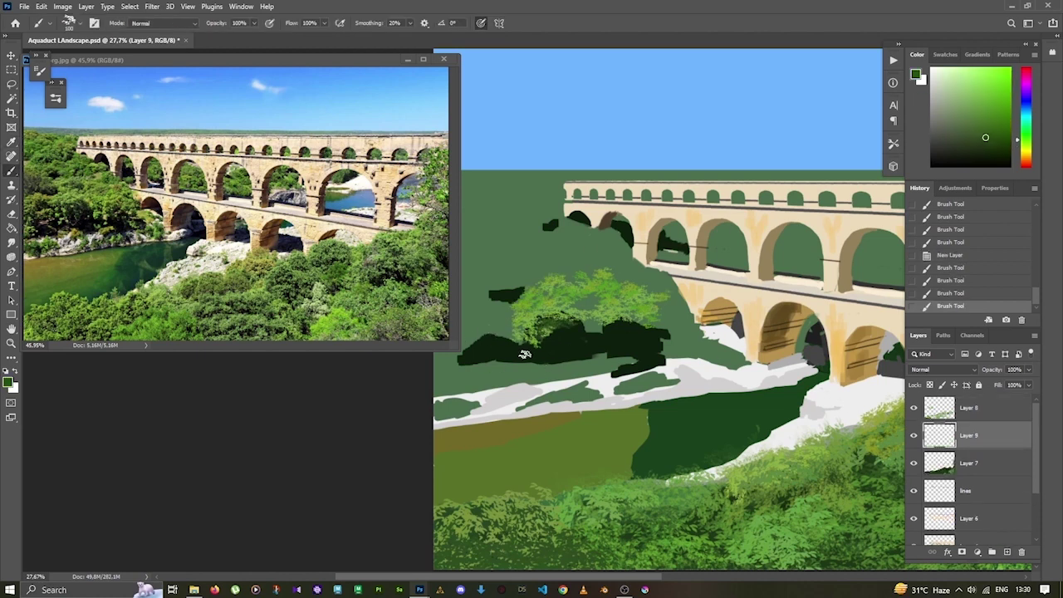
alt+click(576, 332)
drag(531, 328, 451, 357)
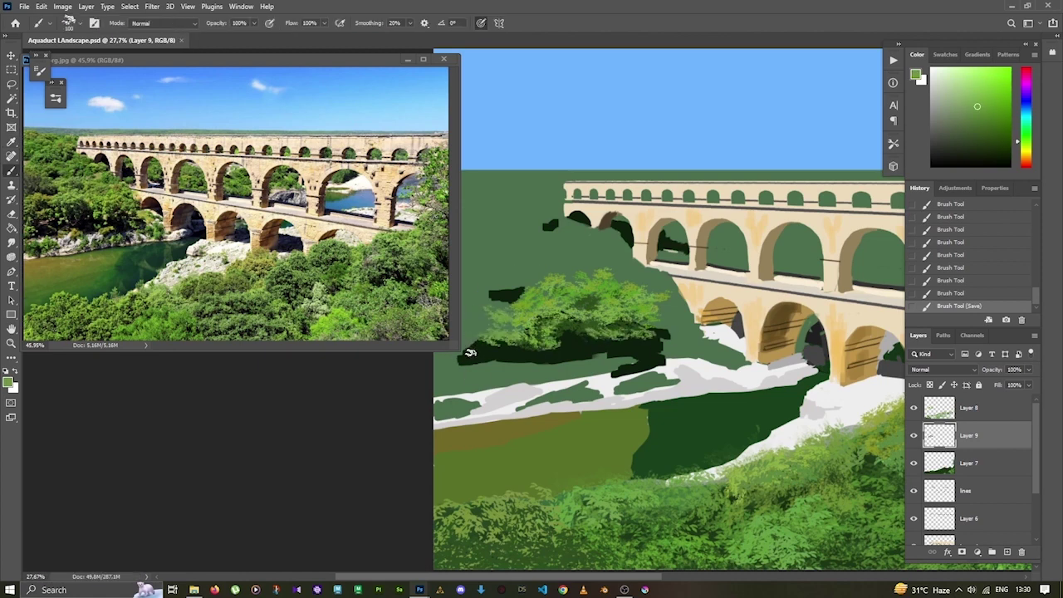
On Layer 7, paint green tufts and darker edge strokes over the white riverside rocks.
key(alt+bracketleft)
alt+click(659, 341)
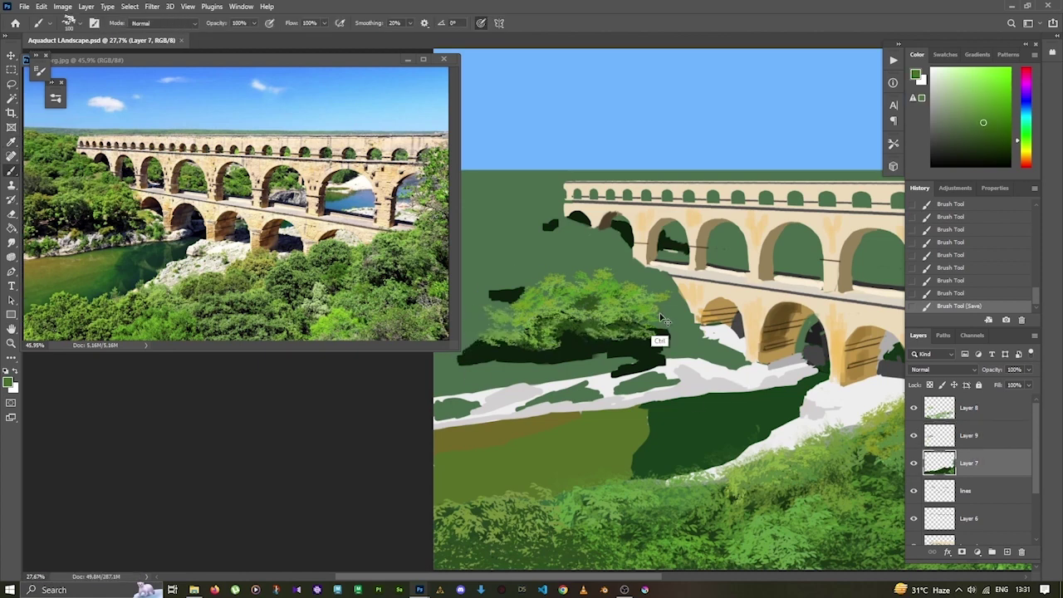
mouse_move(647, 384)
mouse_down()
mouse_move(618, 390)
mouse_move(667, 381)
mouse_up()
key(ctrl+z)
key(ctrl+z)
key(F5)
key(F5)
key(alt+bracketright)
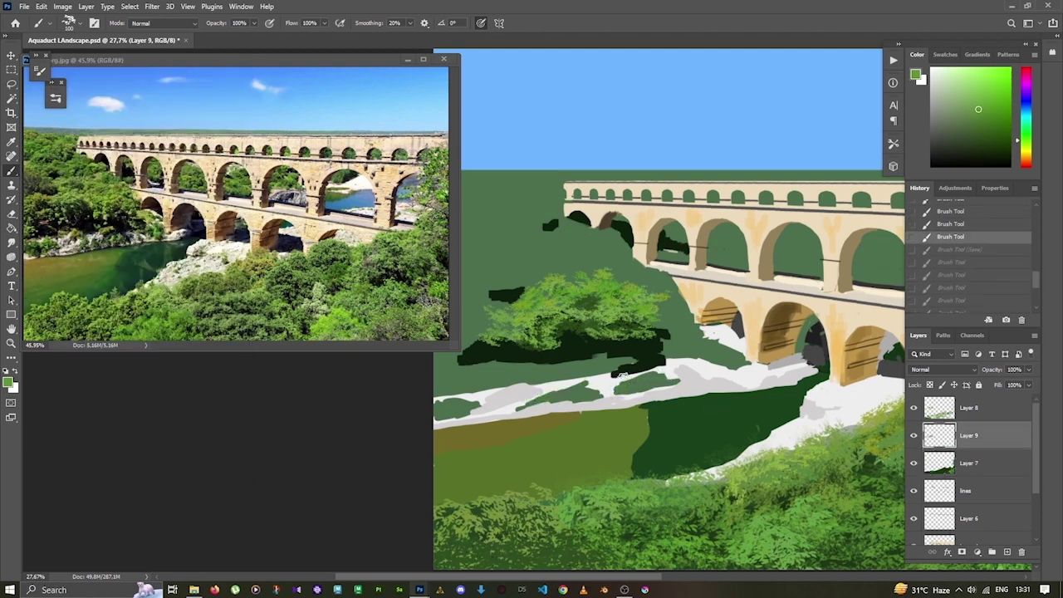
key(alt+bracketleft)
alt+click(589, 384)
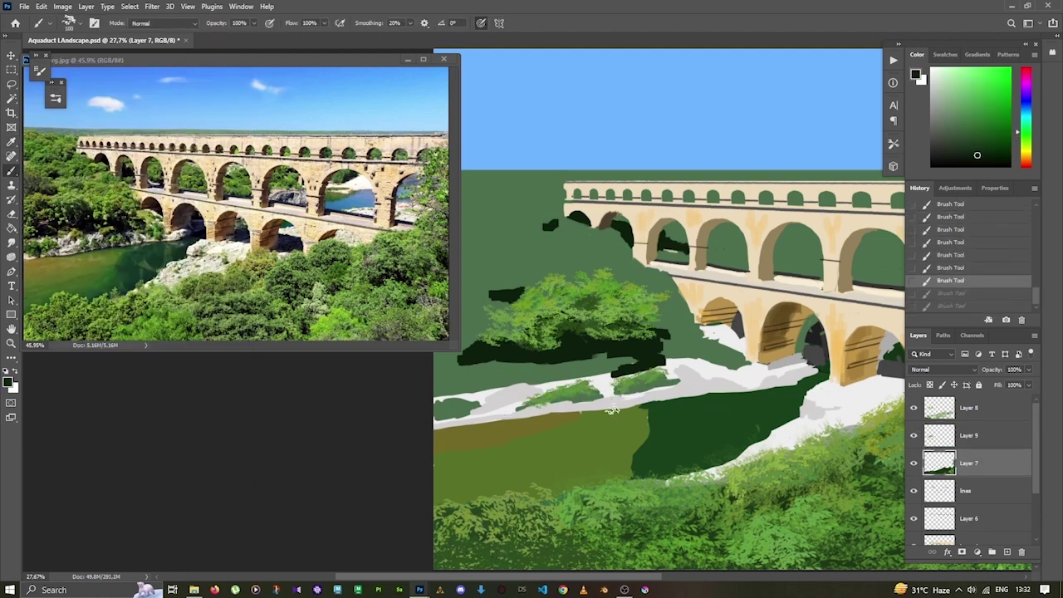
drag(597, 379, 613, 410)
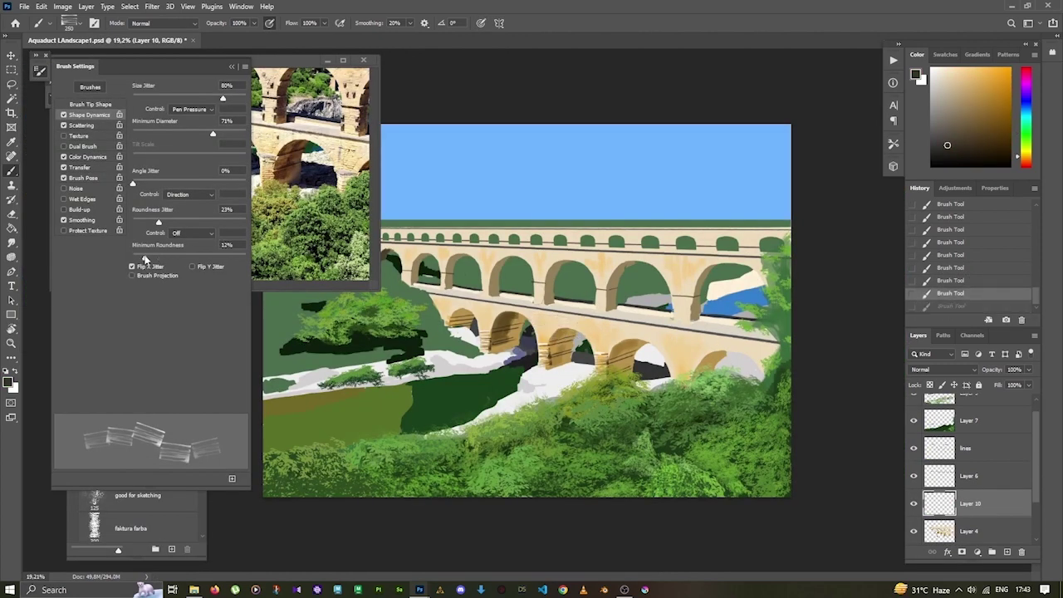
Cut the lassoed area onto its own layer and darken it with colour balance and hue/saturation.
click(90, 105)
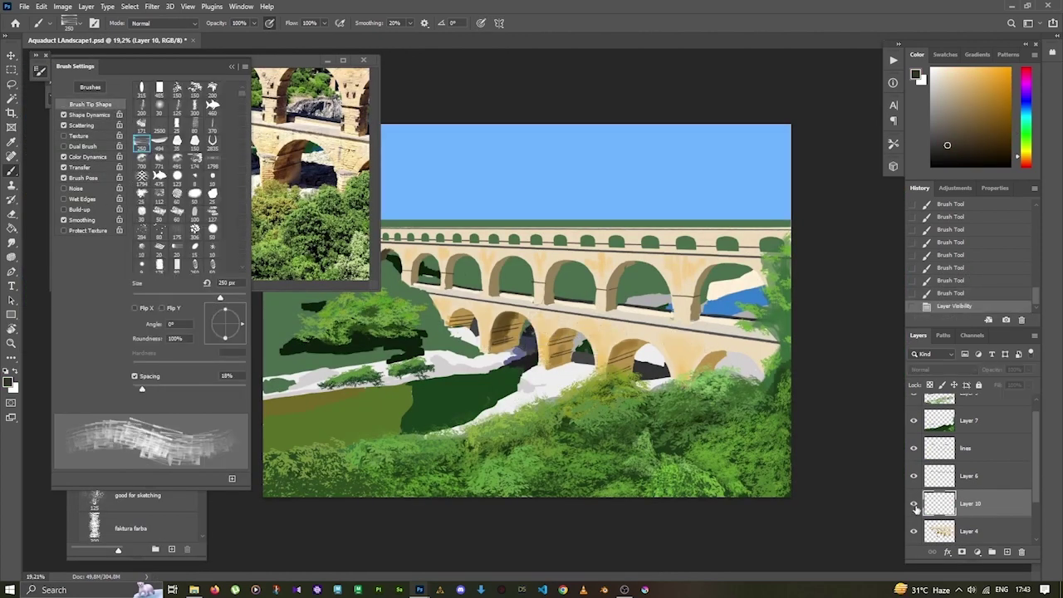
right_click(699, 350)
click(750, 434)
key(ctrl+b)
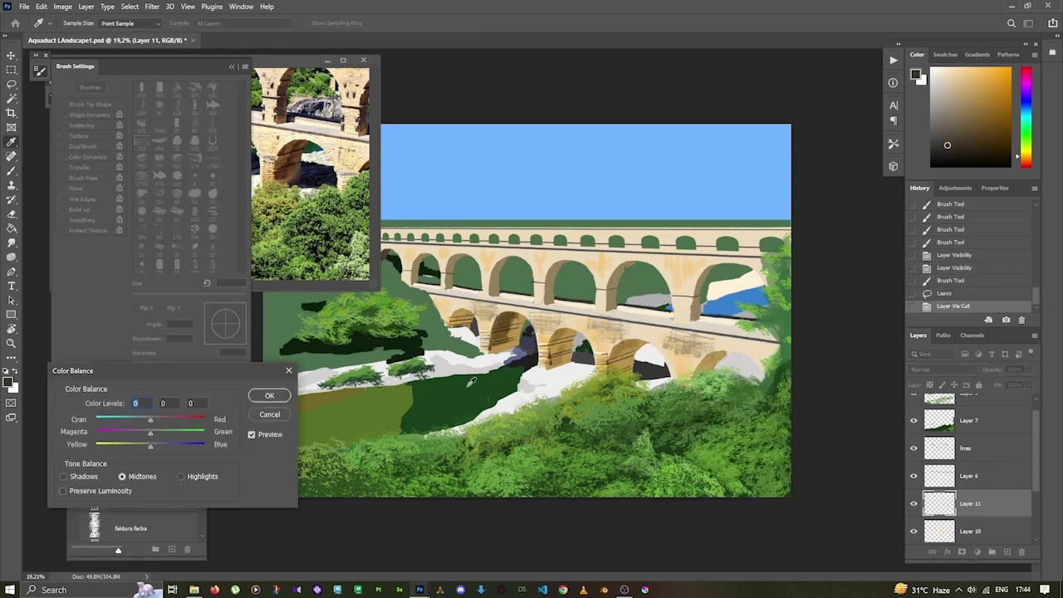
key(Return)
key(ctrl+u)
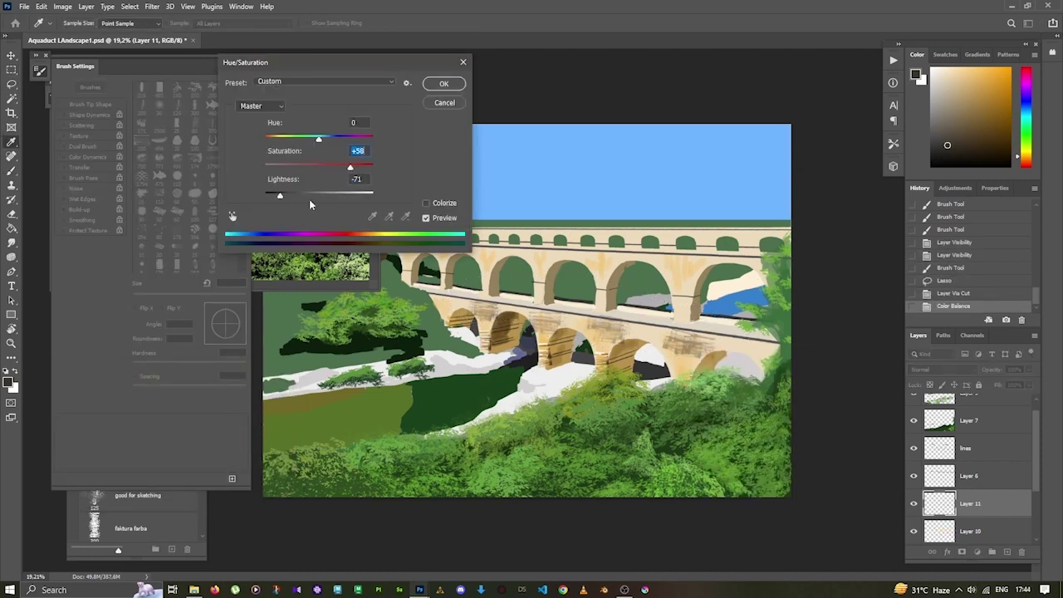
key(Return)
Paint dark shading under the arches, then erase parts of it.
key(e)
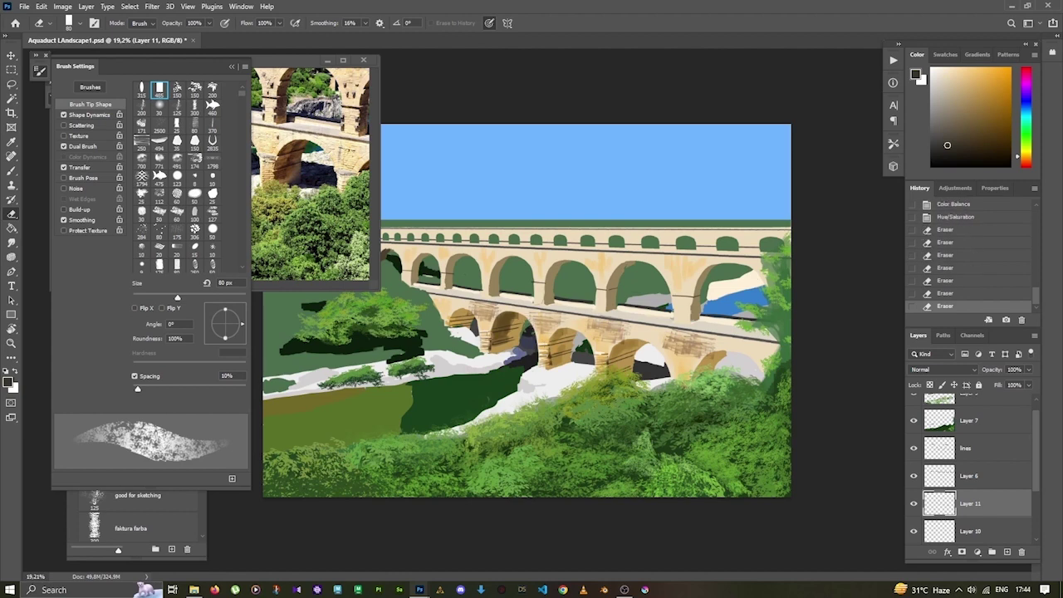
key(b)
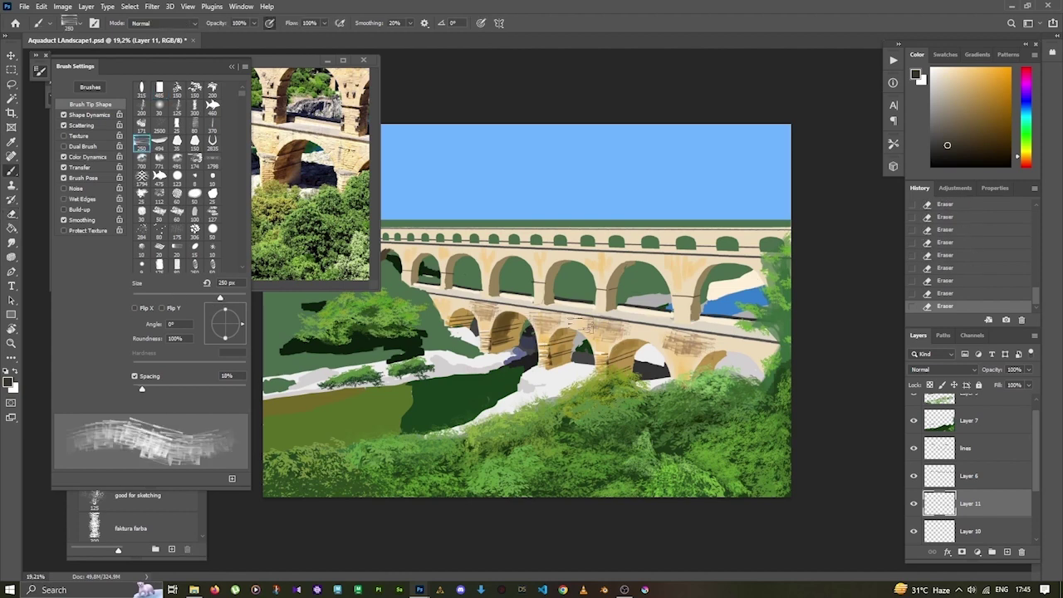
alt+click(597, 352)
key(ctrl+comma)
key(ctrl+comma)
key(ctrl+e)
key(ctrl+shift+alt+n)
key(bracketright)
key(bracketright)
key(bracketright)
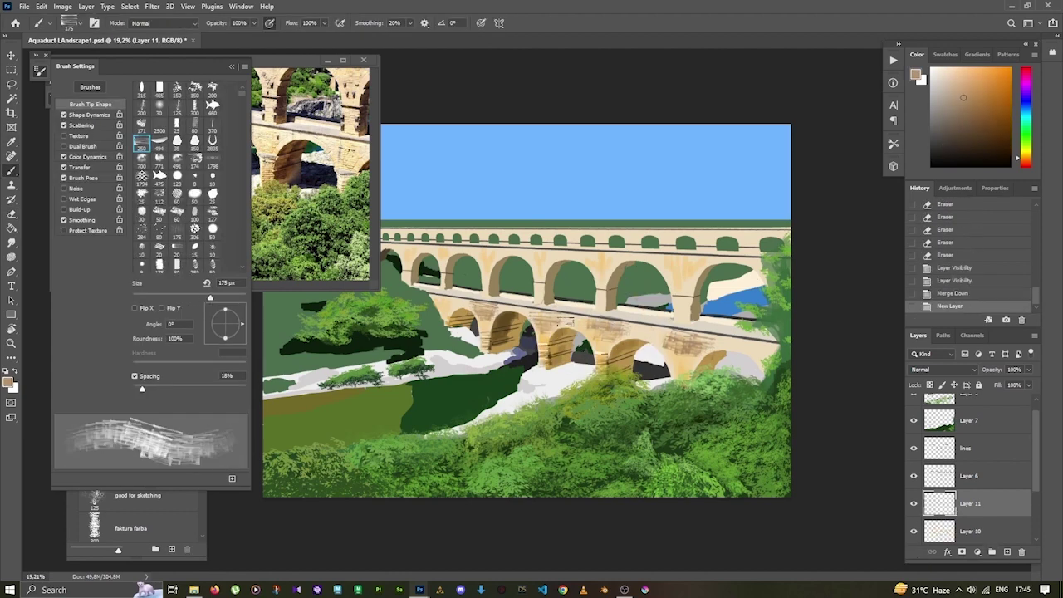
drag(555, 314, 598, 325)
drag(618, 327, 770, 355)
key(e)
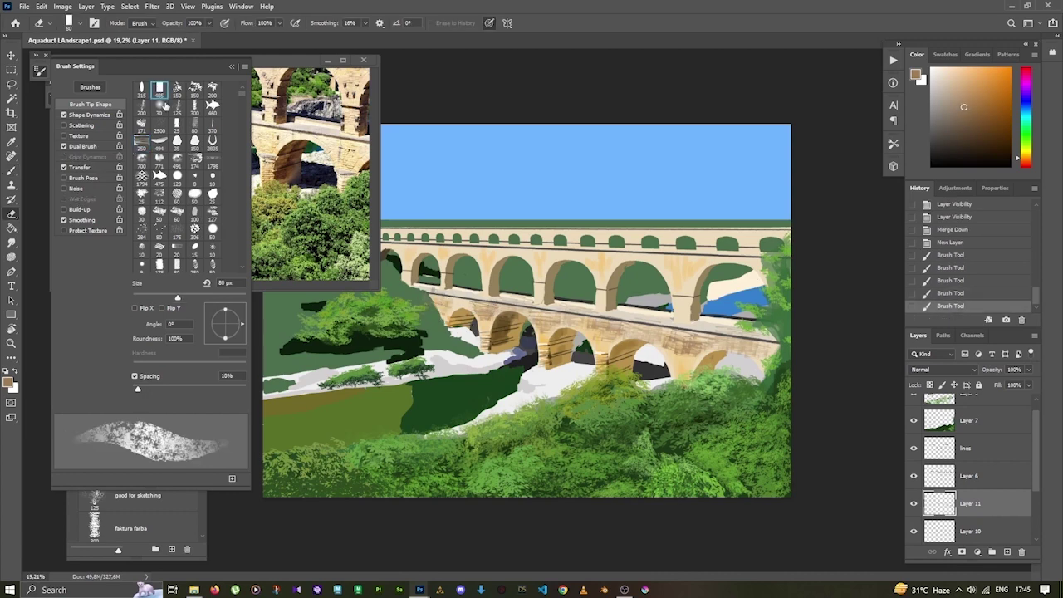
drag(573, 331, 581, 305)
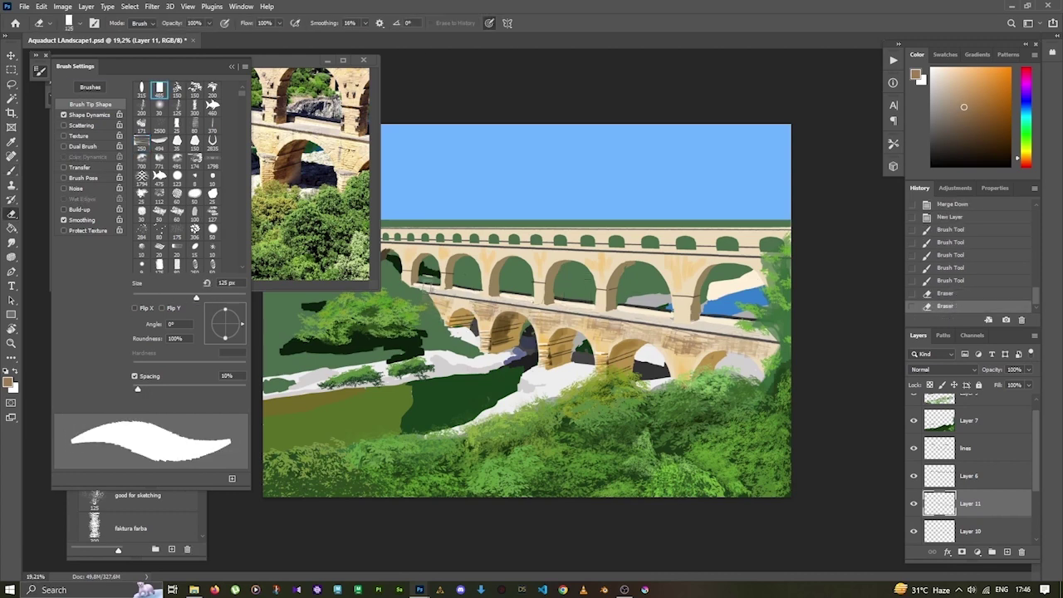
drag(428, 287, 504, 318)
Save the painting and apply a hue/saturation adjustment, discarding trial white marks.
key(ctrl+s)
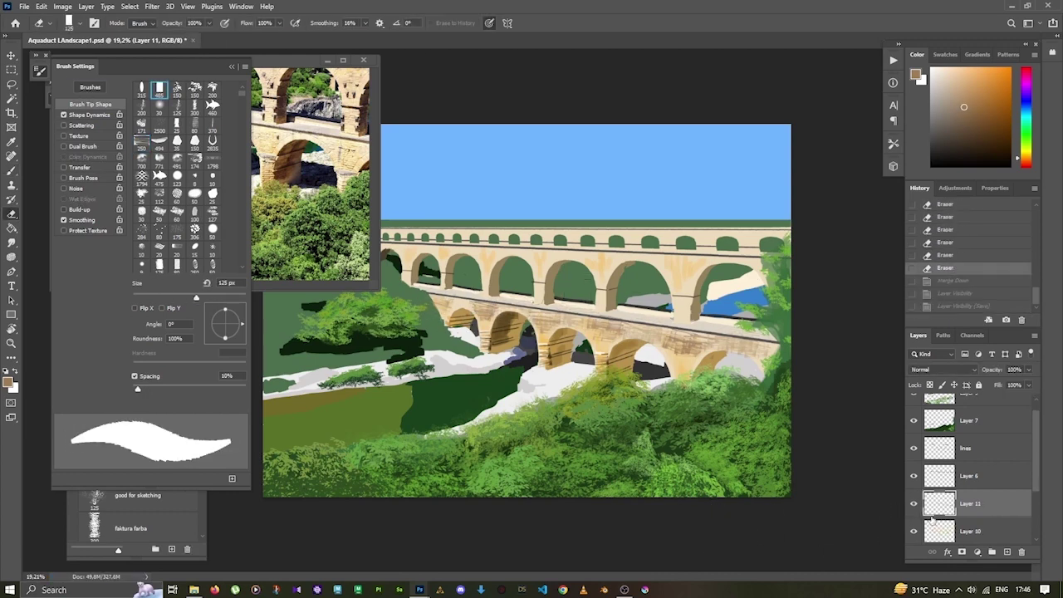
key(ctrl+u)
key(Return)
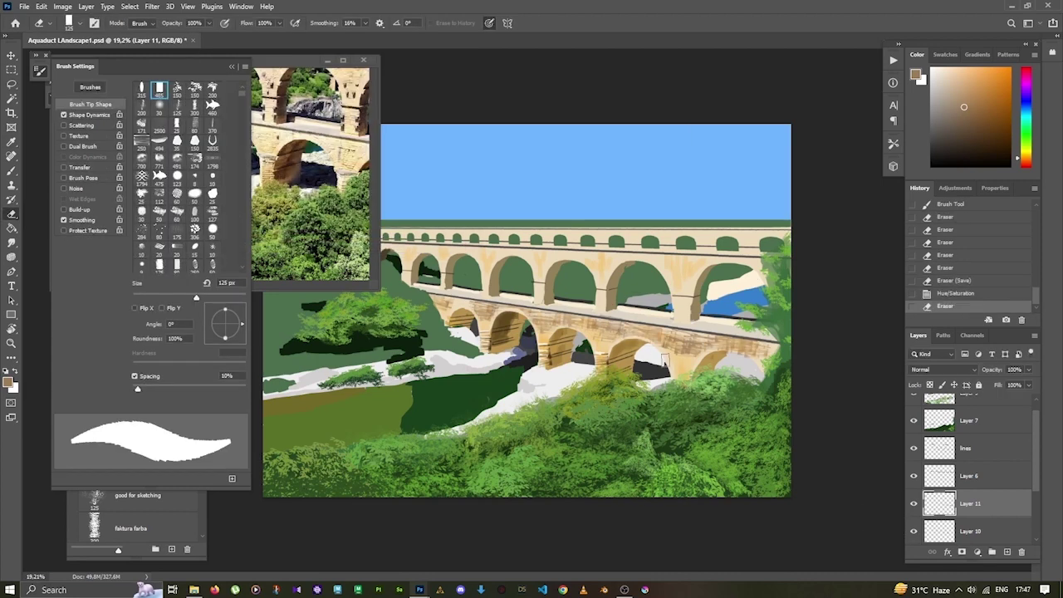
click(655, 380)
key(b)
drag(646, 367, 668, 372)
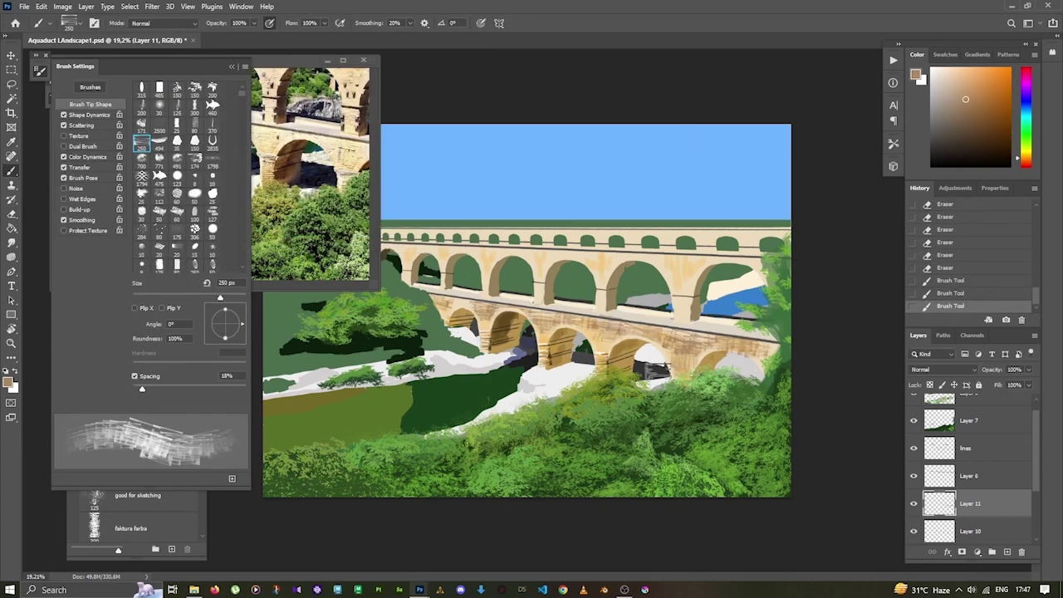
key(ctrl+z)
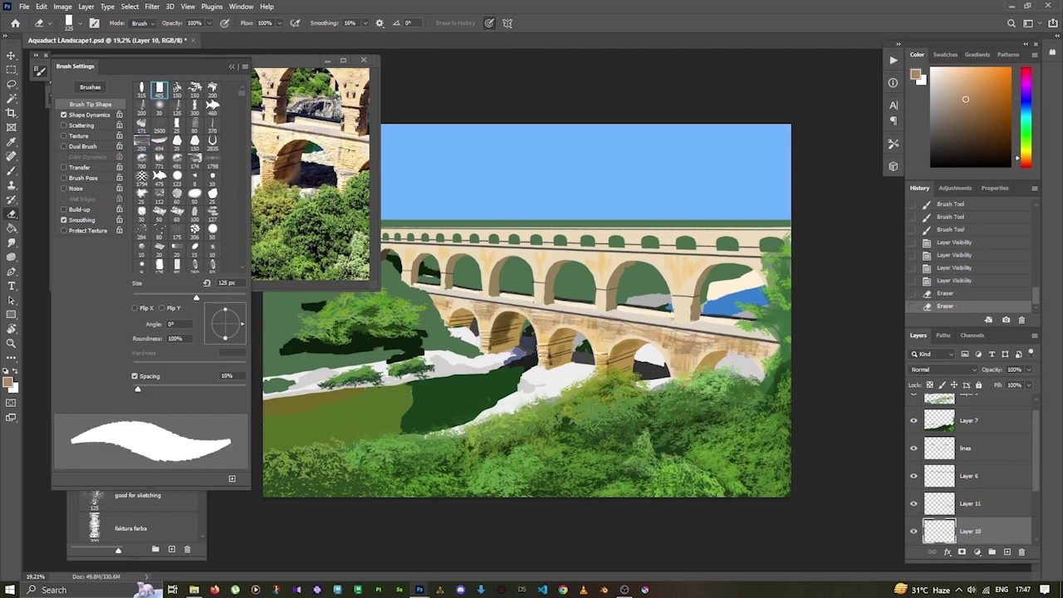
Dab Layer 10 foliage with a 15 px brush and lower its opacity to 65%.
key(e)
key(alt+bracketleft)
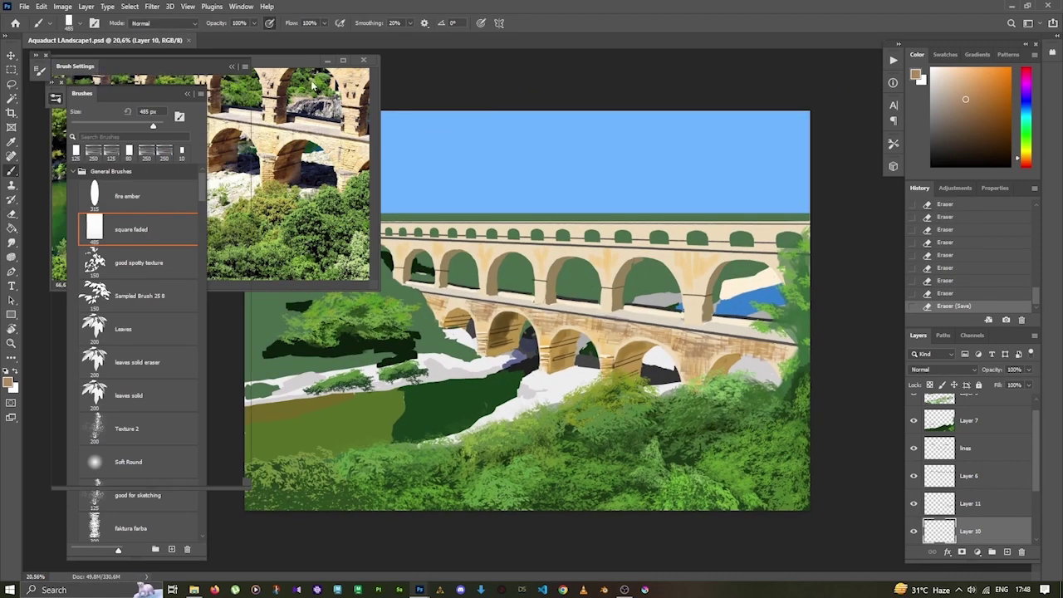
key(bracketleft)
click(621, 342)
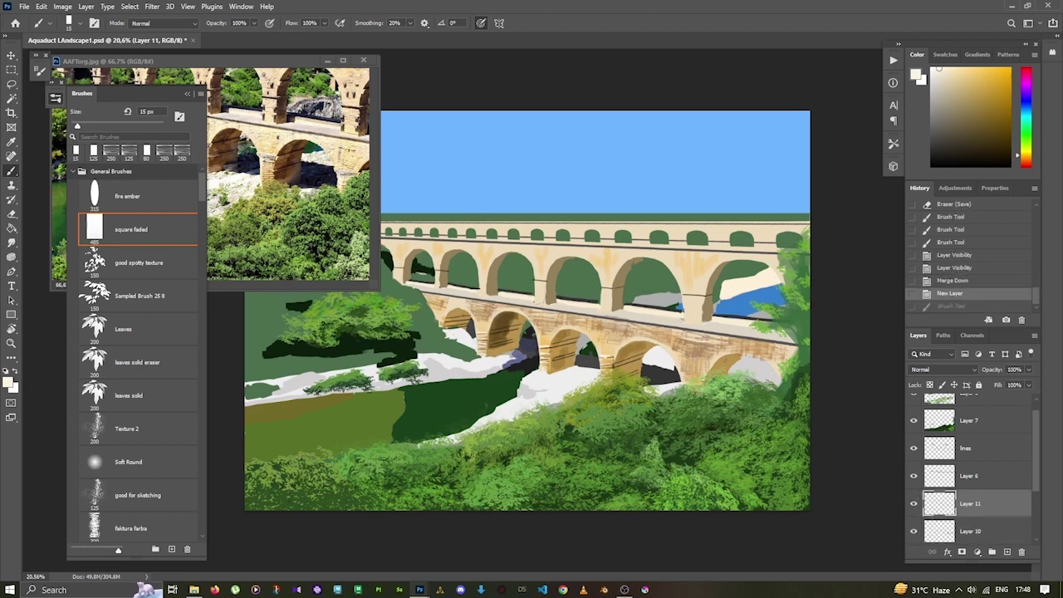
click(610, 341)
click(610, 341)
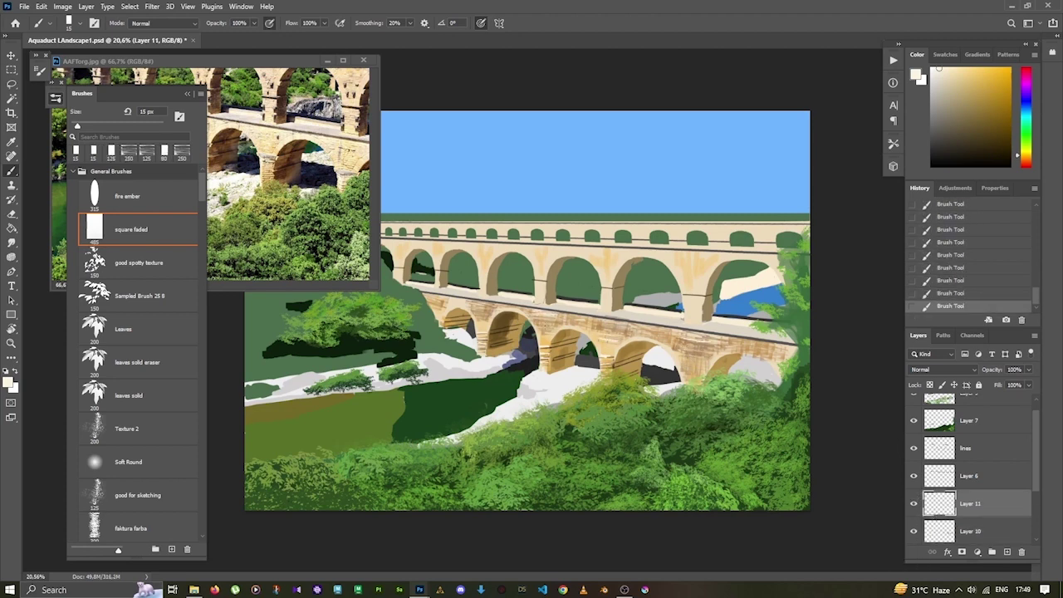
click(437, 304)
click(971, 531)
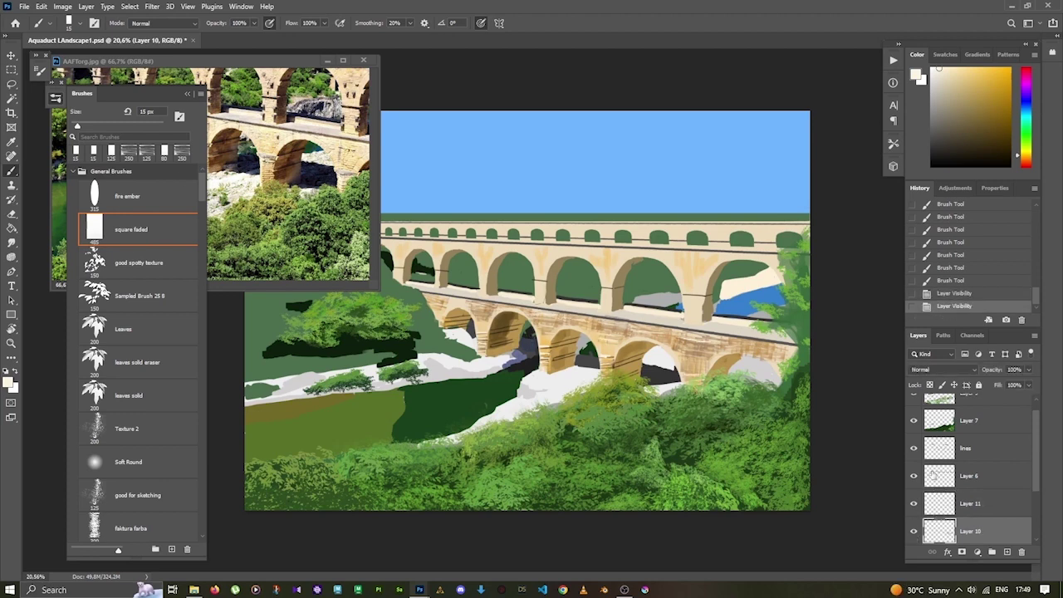
click(1028, 369)
drag(1026, 383, 1011, 383)
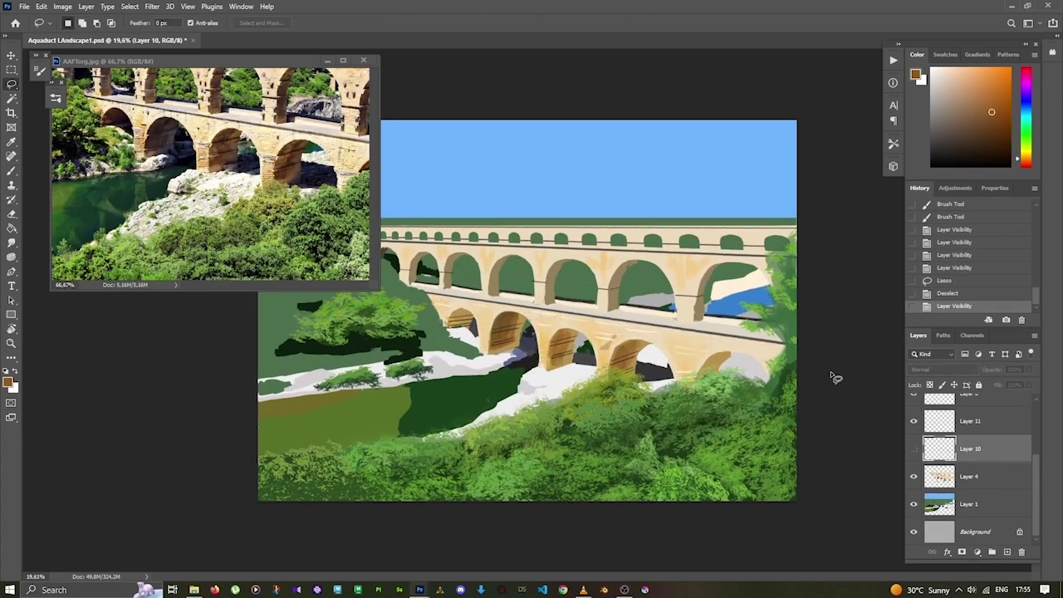
On a new layer, draw six thin straight near-horizontal lines across the sky.
key(b)
key(ctrl+shift+alt+n)
click(635, 161)
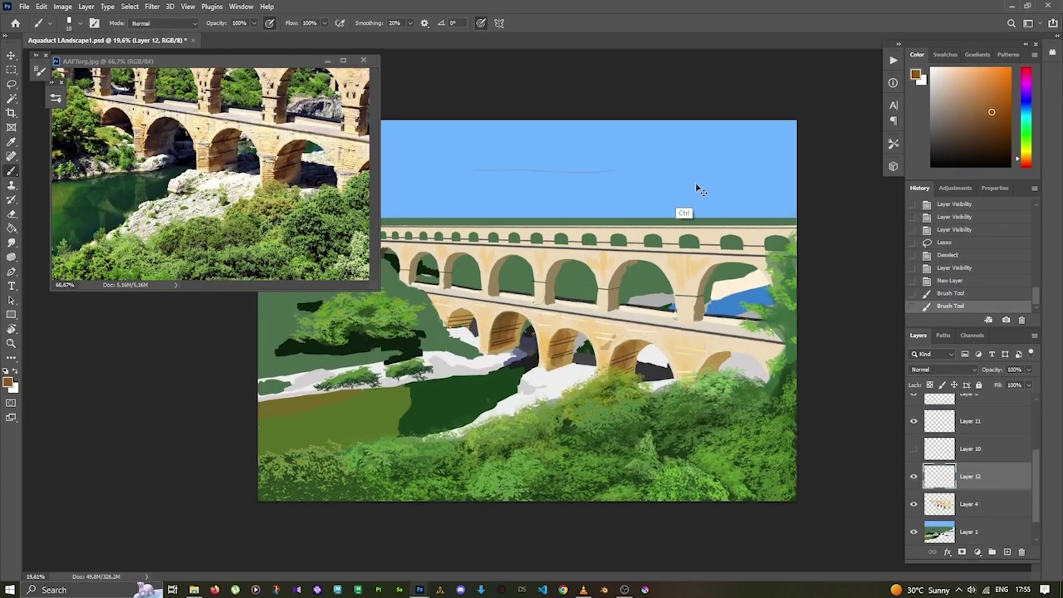
shift+click(507, 169)
drag(511, 174, 637, 169)
drag(513, 180, 640, 176)
drag(516, 186, 645, 187)
drag(520, 196, 647, 194)
drag(525, 204, 649, 200)
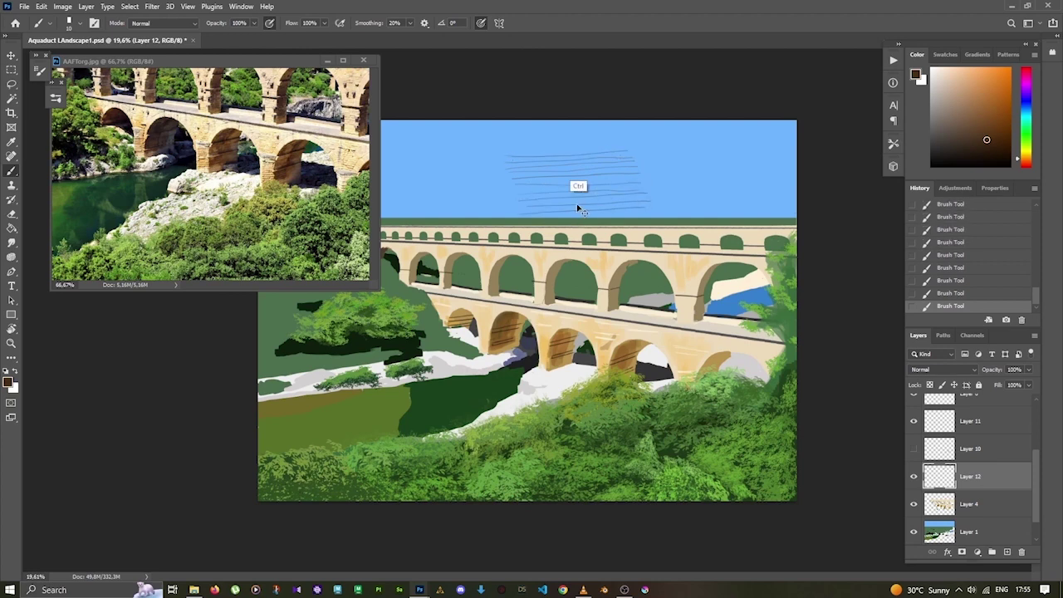
key(ctrl+t)
key(Return)
Duplicate and merge the sky lines into a taller stack and move it onto the bridge.
key(ctrl+j)
key(ctrl+e)
key(ctrl+j)
key(ctrl+e)
key(ctrl+j)
mouse_move(571, 241)
mouse_down()
mouse_move(583, 153)
mouse_move(582, 207)
mouse_up()
key(ctrl+e)
key(ctrl+t)
key(Return)
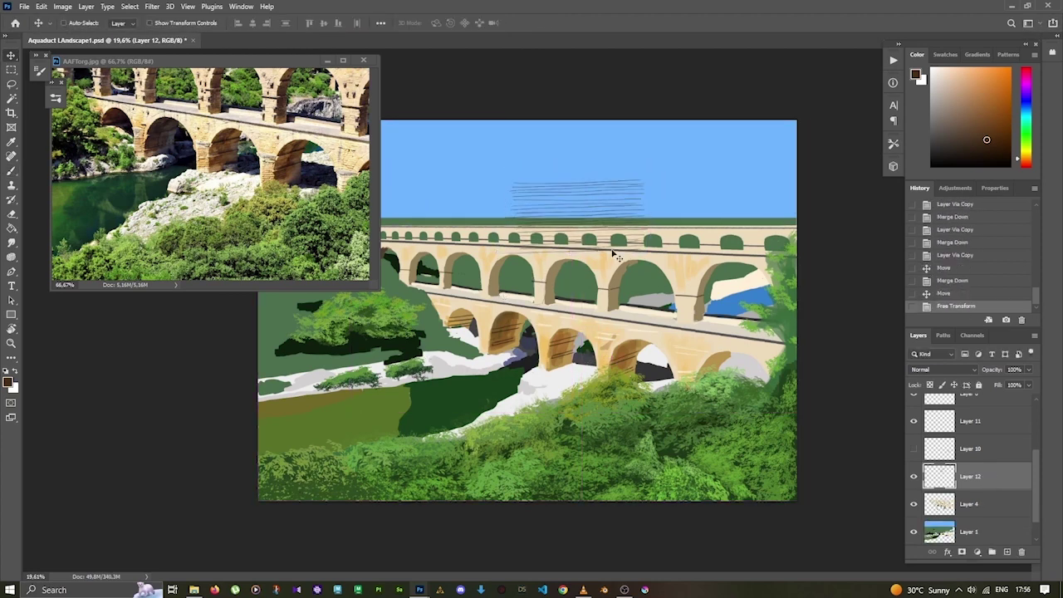
mouse_move(617, 257)
mouse_down()
mouse_move(648, 395)
mouse_move(711, 343)
mouse_up()
key(ctrl+j)
key(ctrl+e)
key(ctrl+j)
key(ctrl+e)
Rotate, flatten and distort the line block to follow the bridge's perspective.
key(ctrl+t)
drag(799, 365, 801, 347)
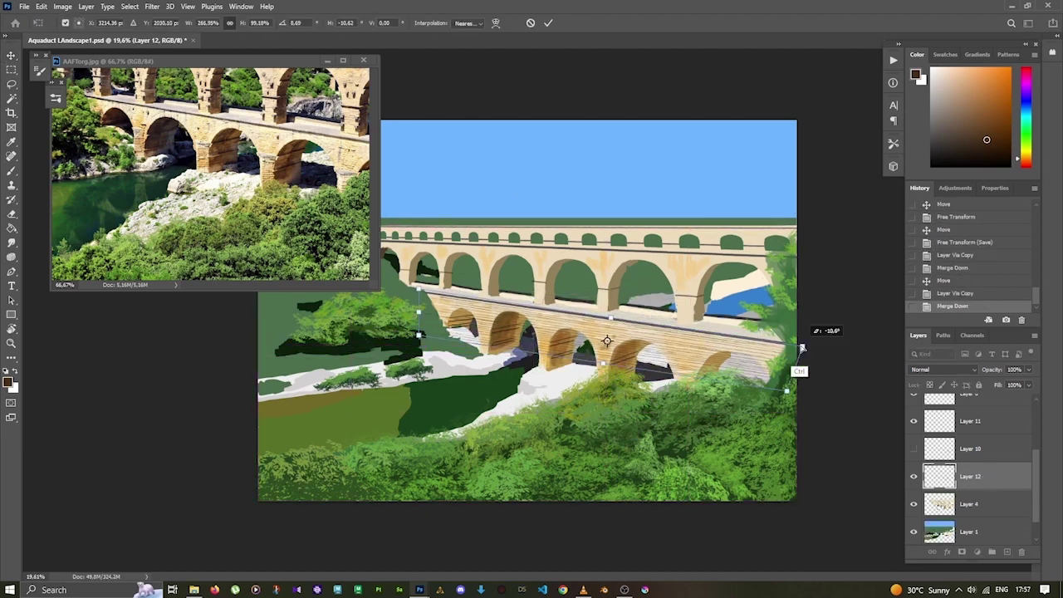
drag(786, 390, 788, 376)
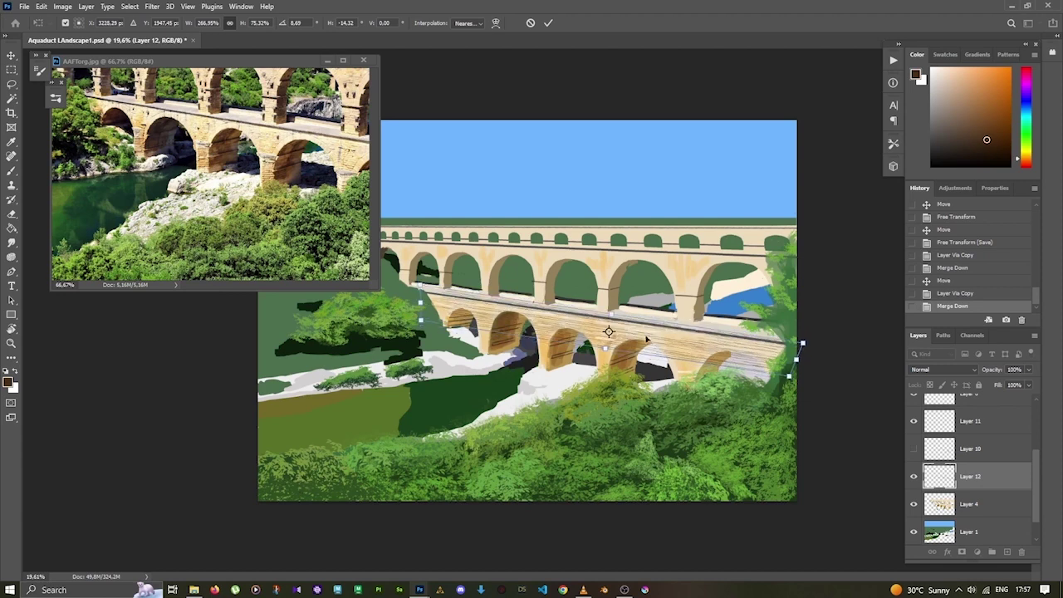
drag(787, 375, 797, 390)
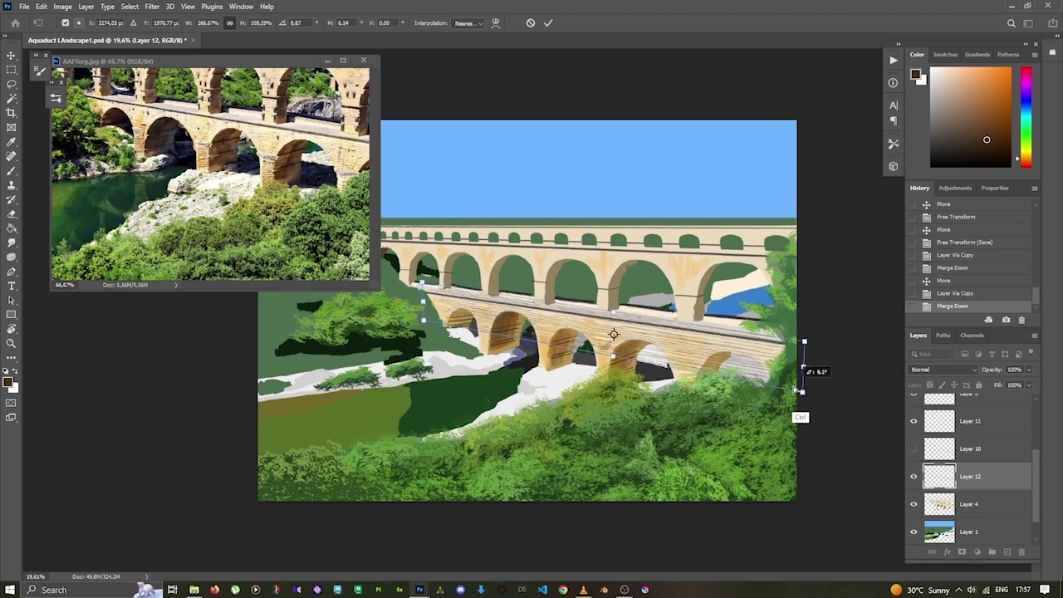
key(Return)
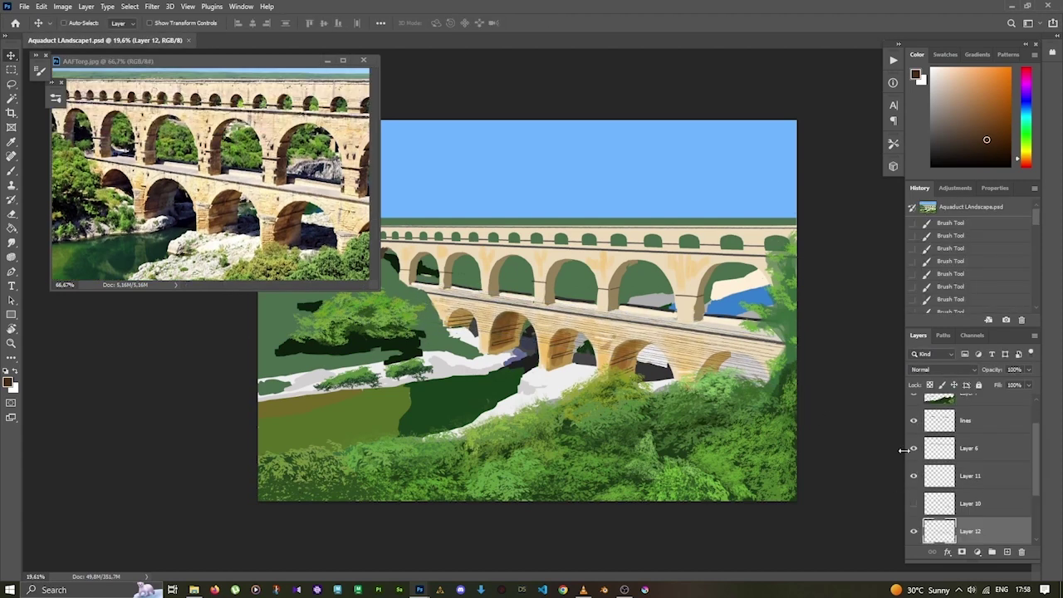
Mask out lines outside the stonework in black and delete two unwanted line patches.
key(b)
key(d)
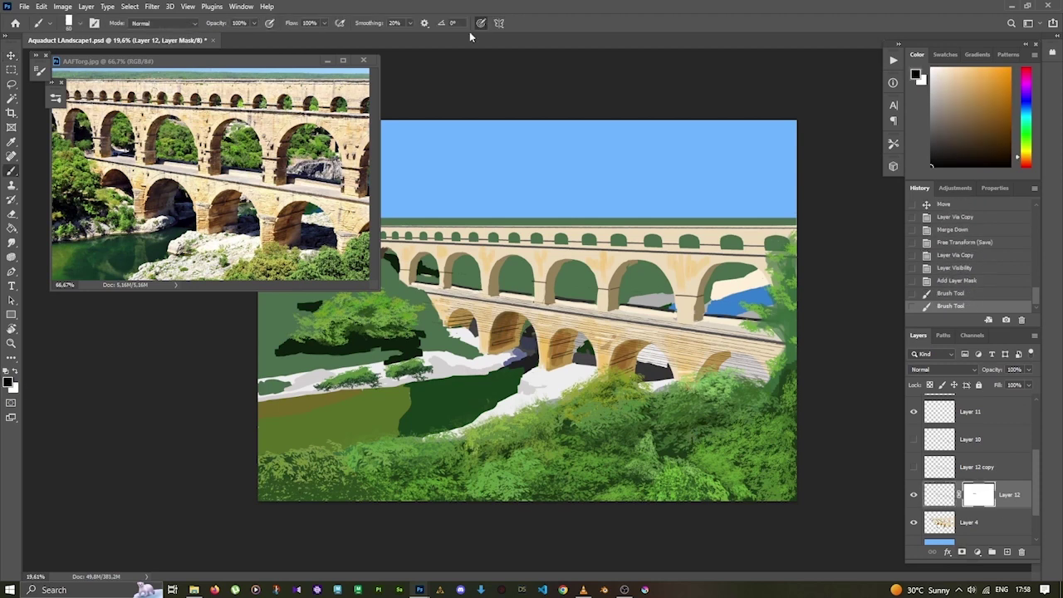
mouse_move(501, 298)
mouse_down()
mouse_move(772, 336)
mouse_move(505, 317)
mouse_move(531, 334)
mouse_up()
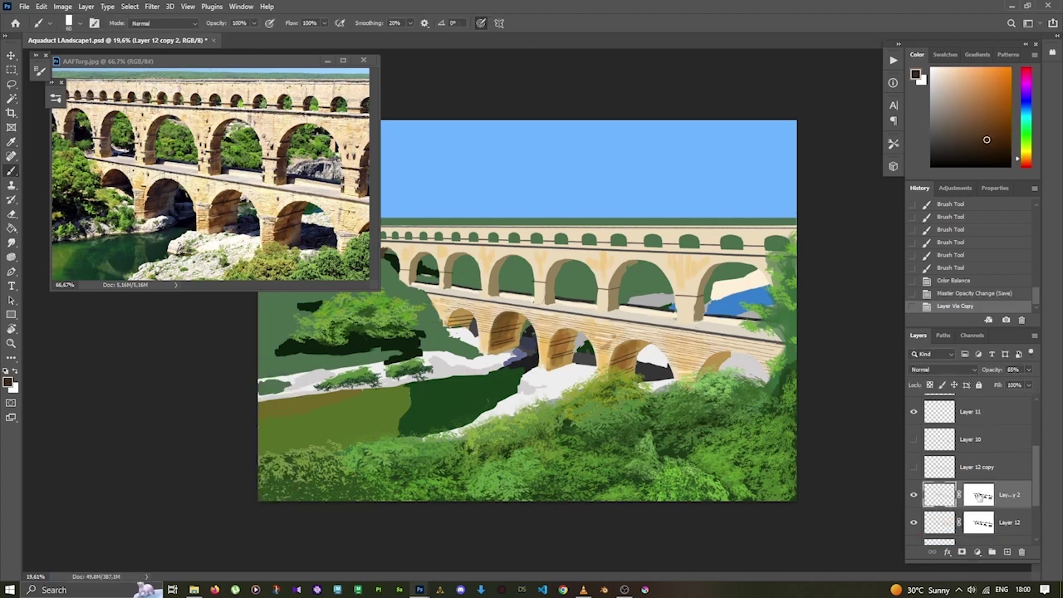
key(l)
drag(631, 316, 630, 319)
key(Delete)
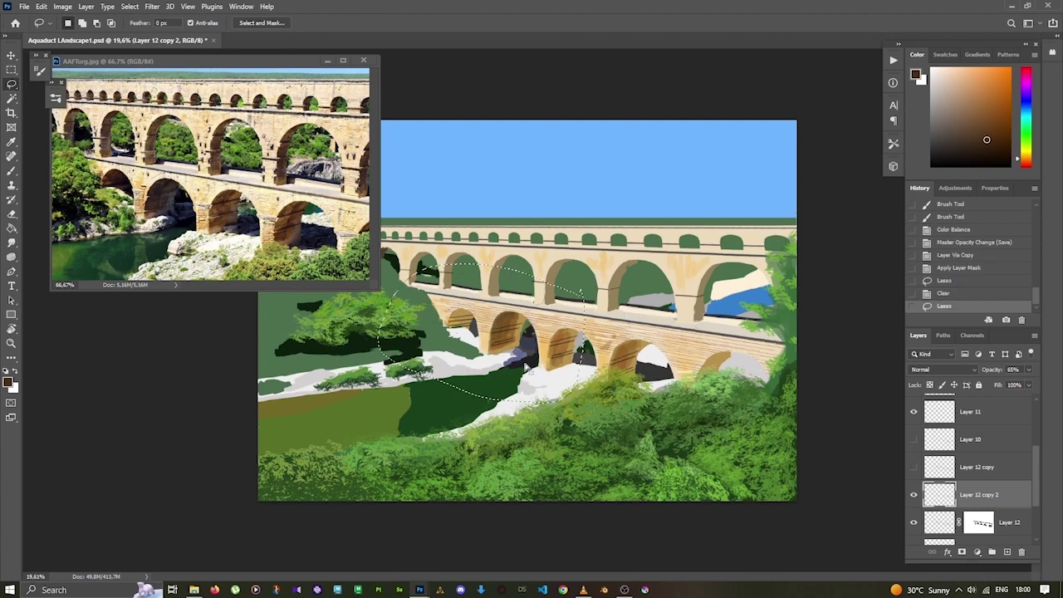
drag(525, 354, 526, 357)
key(Delete)
key(ctrl+d)
Try copying and repositioning a small line patch near the arches, then undo the extra copies.
key(v)
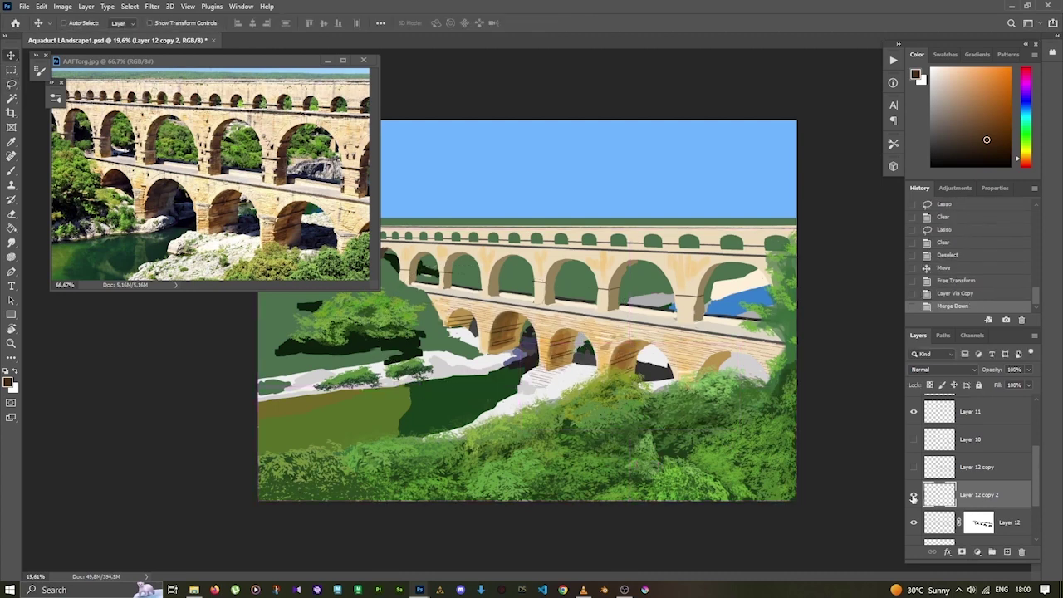
key(ctrl+t)
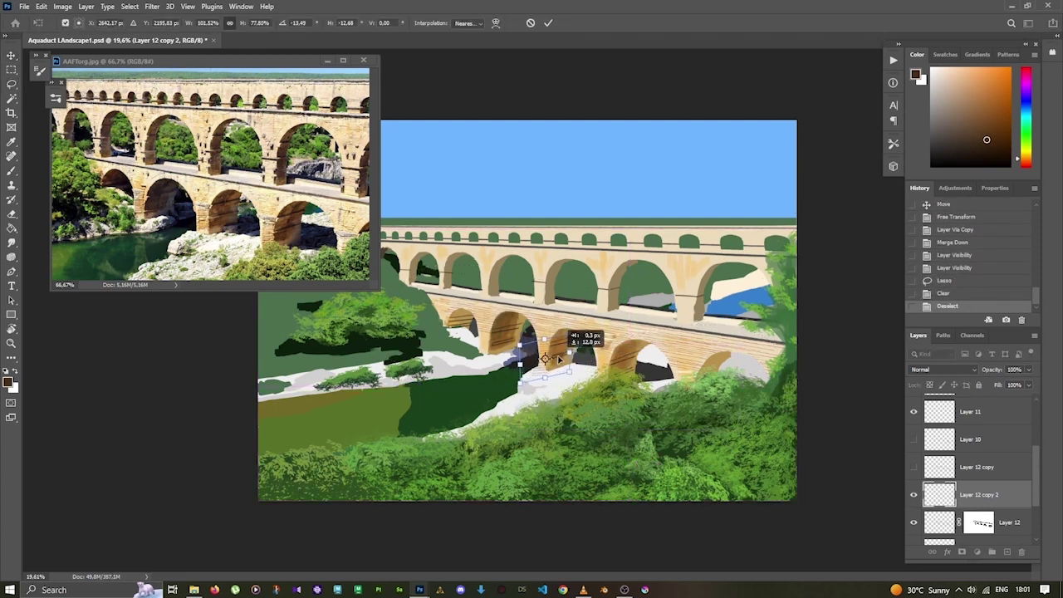
key(Return)
key(ctrl+j)
mouse_move(539, 365)
mouse_down()
mouse_move(500, 357)
mouse_move(610, 398)
mouse_up()
key(ctrl+j)
key(e)
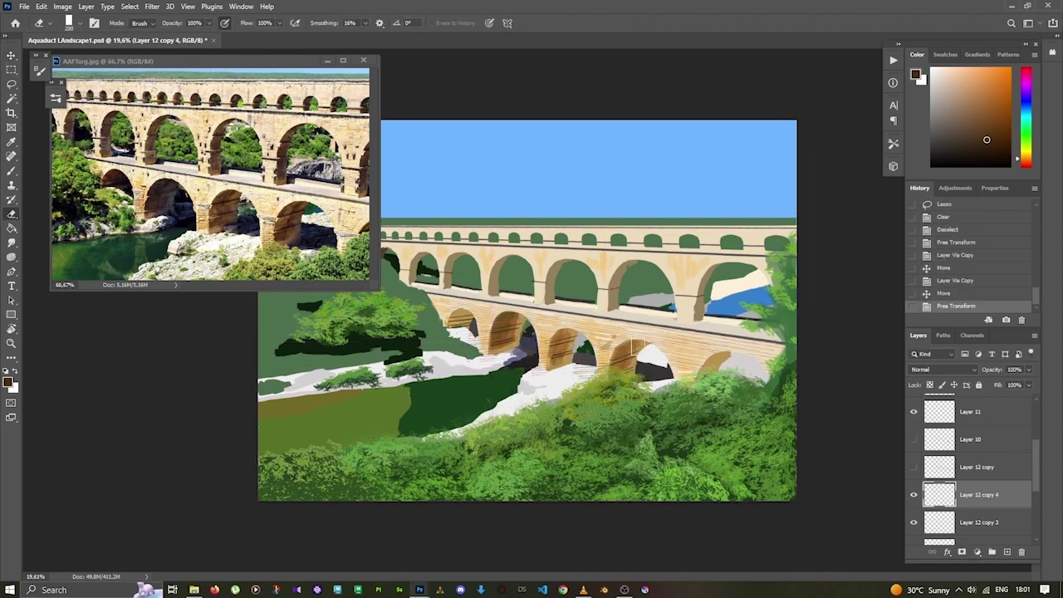
drag(618, 345, 635, 363)
click(913, 522)
click(913, 521)
key(ctrl+z)
key(ctrl+z)
key(ctrl+z)
key(ctrl+z)
key(ctrl+z)
key(ctrl+z)
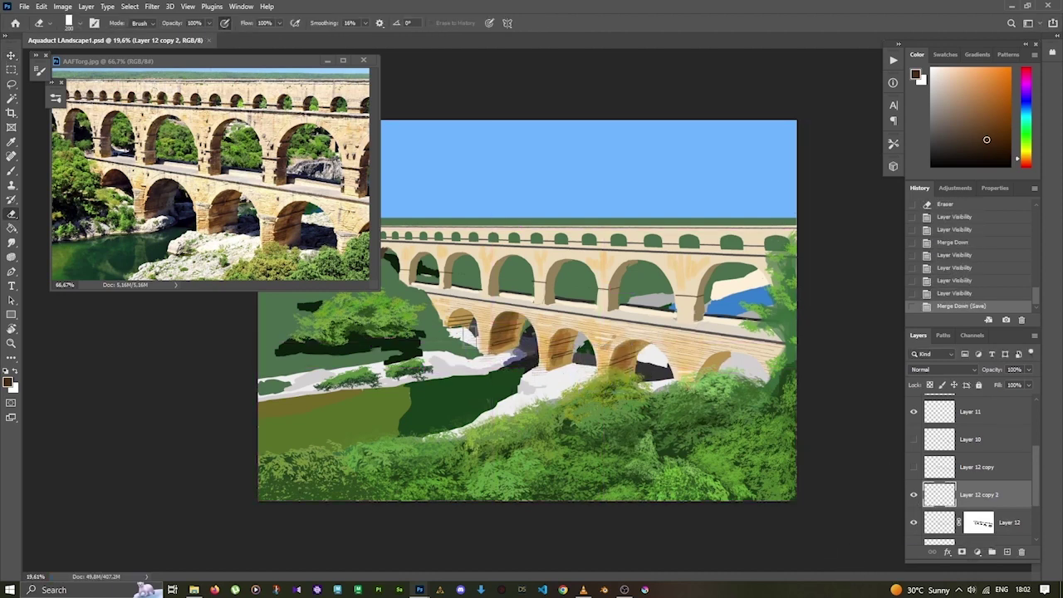
key(ctrl+z)
key(ctrl+z)
key(ctrl+z)
key(ctrl+z)
key(ctrl+z)
key(ctrl+z)
Lower Layer 12 copy 2 opacity to 75% and mask out stray lines near the arches.
click(932, 523)
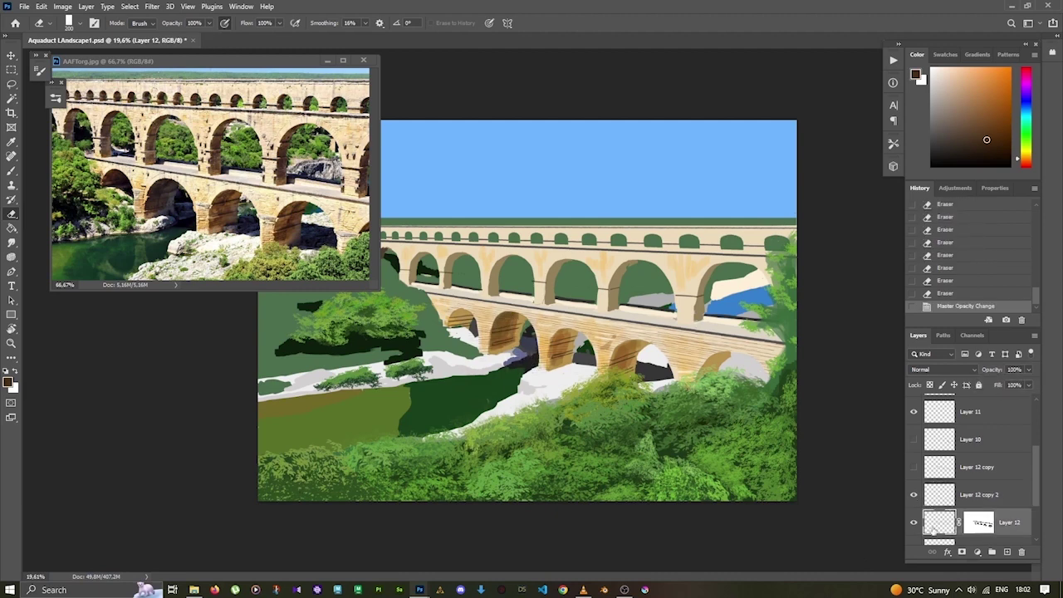
click(979, 494)
click(1027, 369)
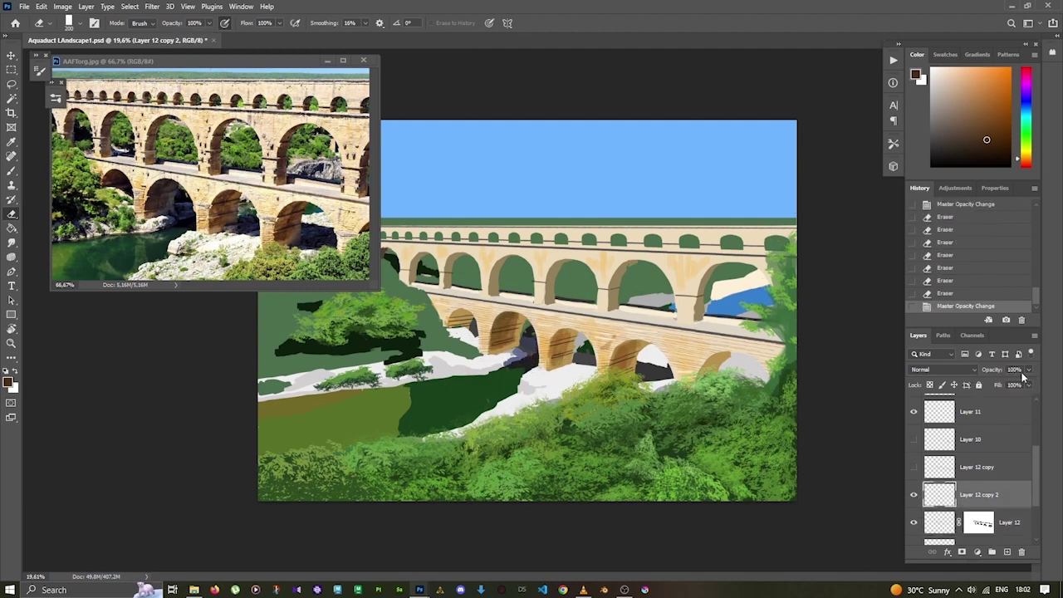
drag(1030, 383, 1001, 388)
key(b)
click(978, 522)
click(664, 351)
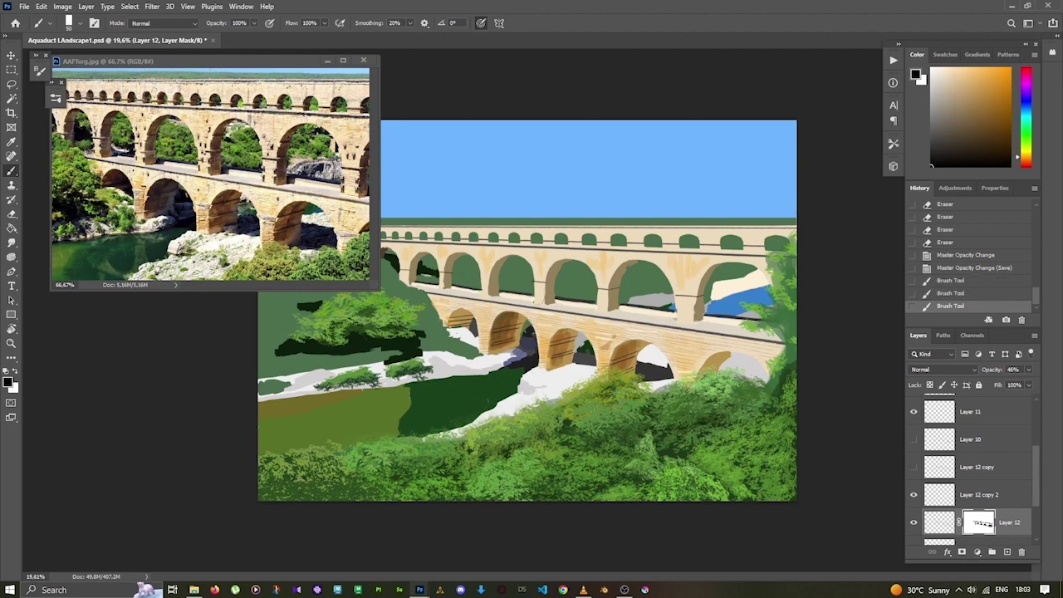
click(664, 351)
click(572, 328)
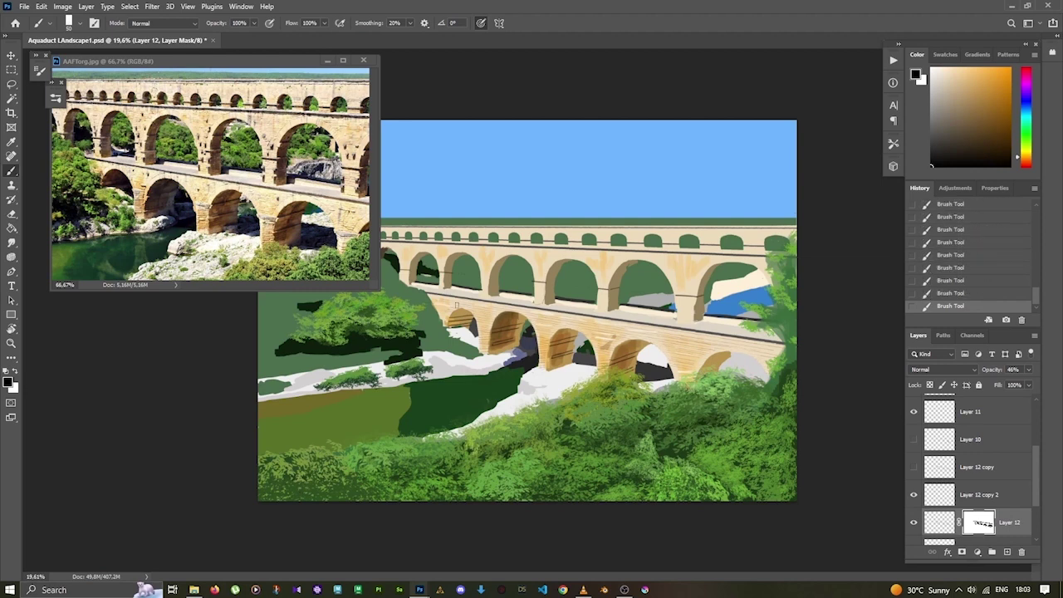
click(979, 494)
Zoom out, delete Layer 11 and create a new layer for painting.
key(z)
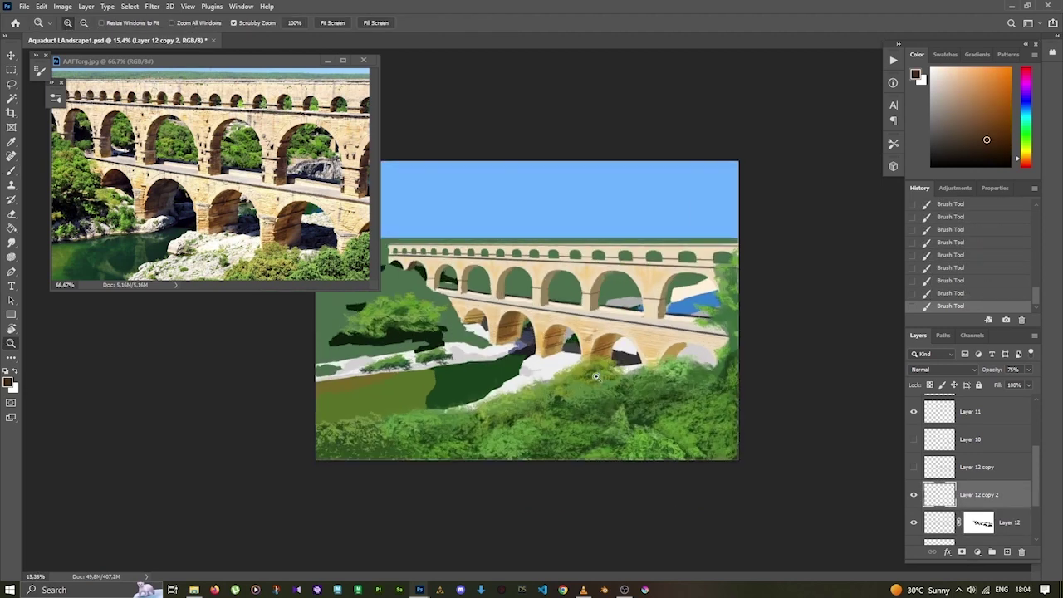
drag(581, 400, 606, 400)
click(914, 411)
key(Delete)
key(ctrl+shift+alt+n)
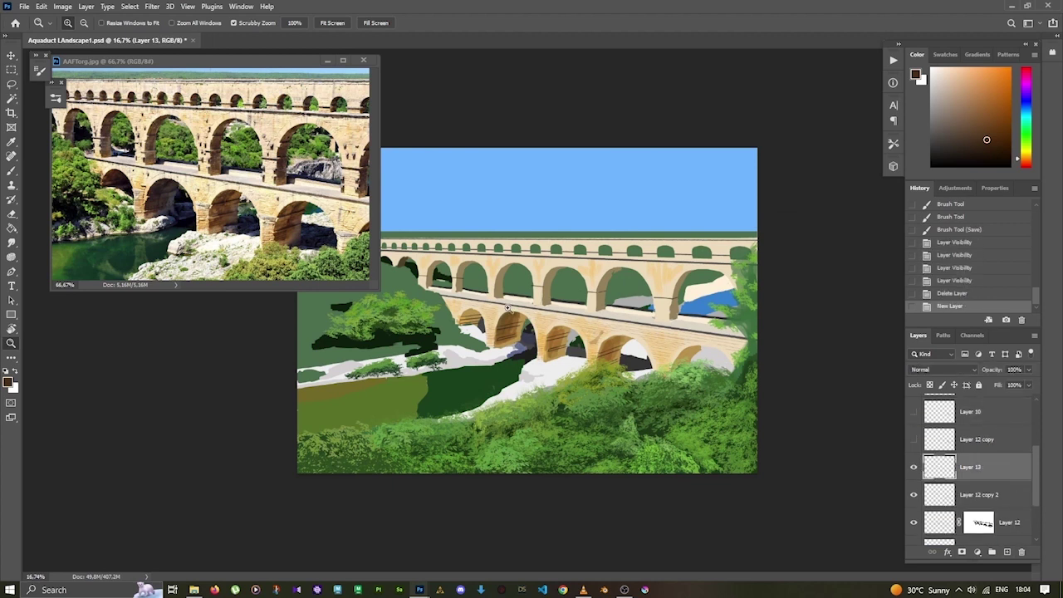
key(x)
key(b)
Paint small near-white highlights on the rocks beneath the central arches.
drag(546, 322, 558, 328)
drag(559, 330, 581, 344)
drag(583, 345, 593, 351)
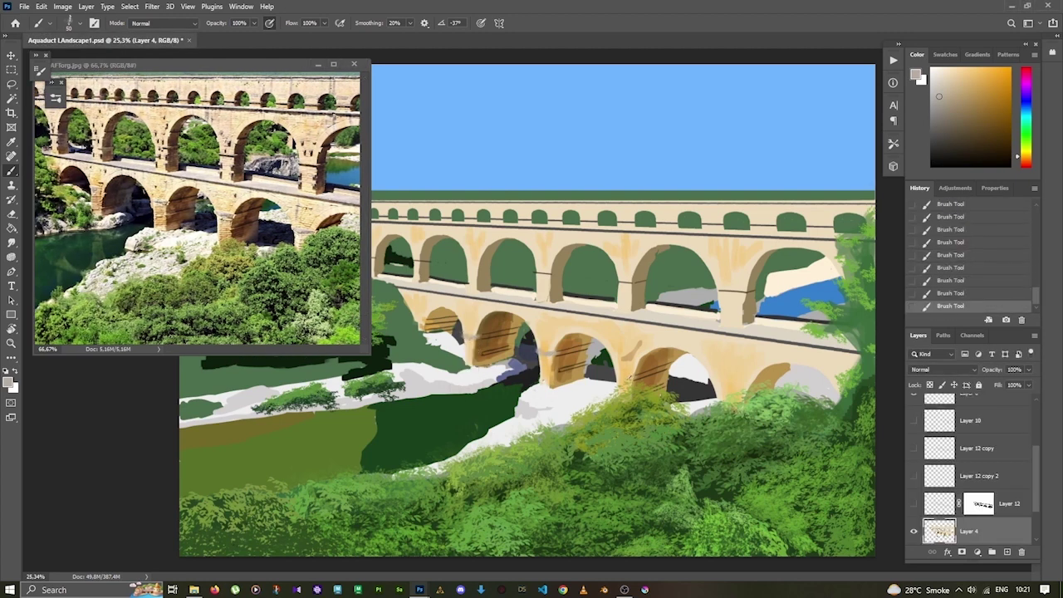
click(941, 69)
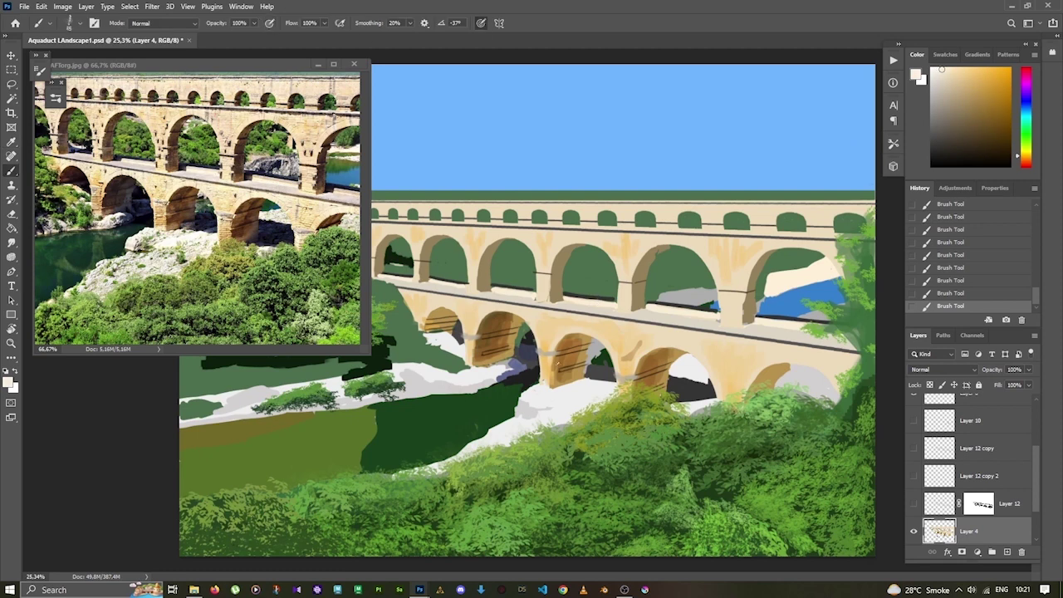
key(ctrl+z)
key(ctrl+z)
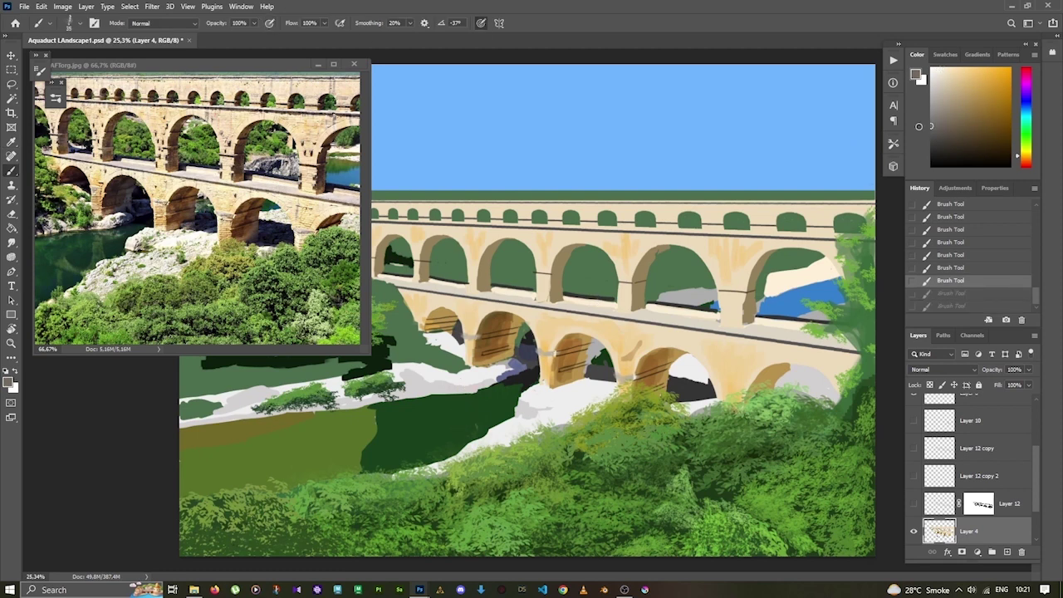
key(ctrl+shift+z)
key(ctrl+shift+z)
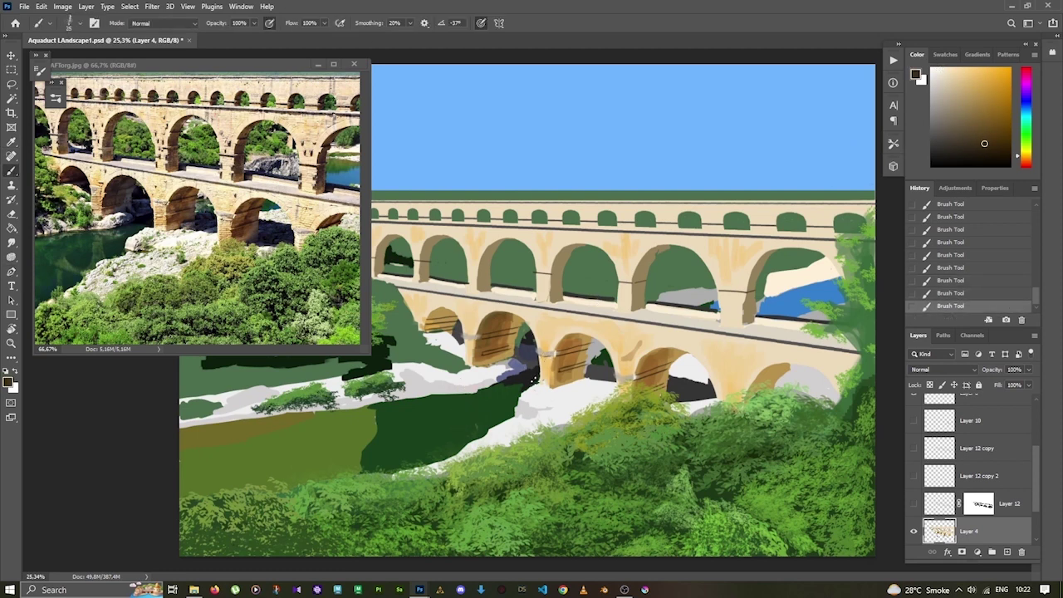
key(ctrl+shift+alt+n)
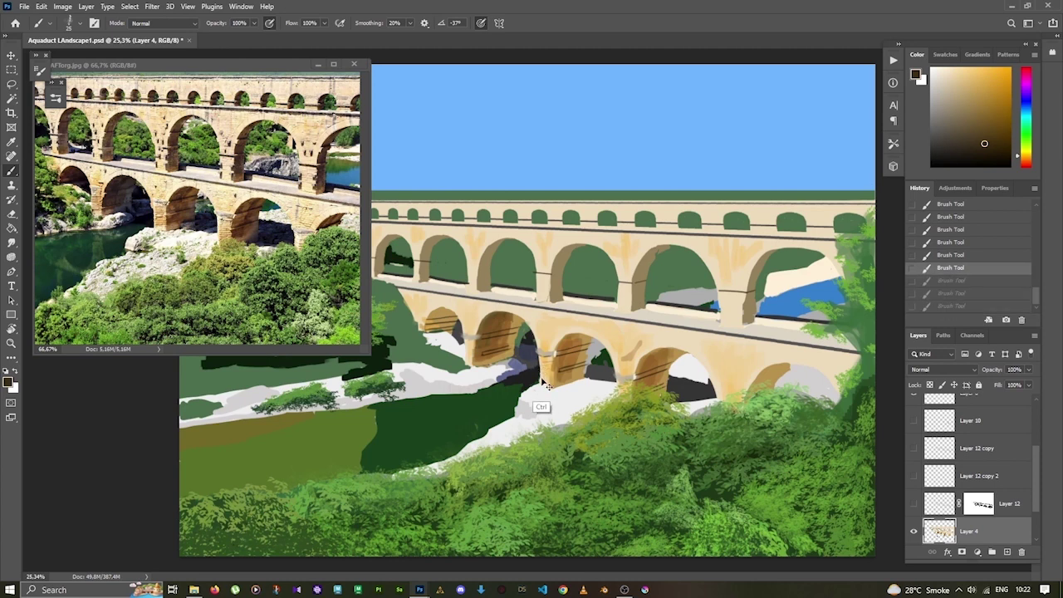
click(544, 363)
mouse_move(543, 363)
mouse_down()
mouse_move(551, 396)
mouse_move(541, 341)
mouse_up()
Repaint the arch-top stroke and add brick-course lines above the lower arch.
key(e)
key(b)
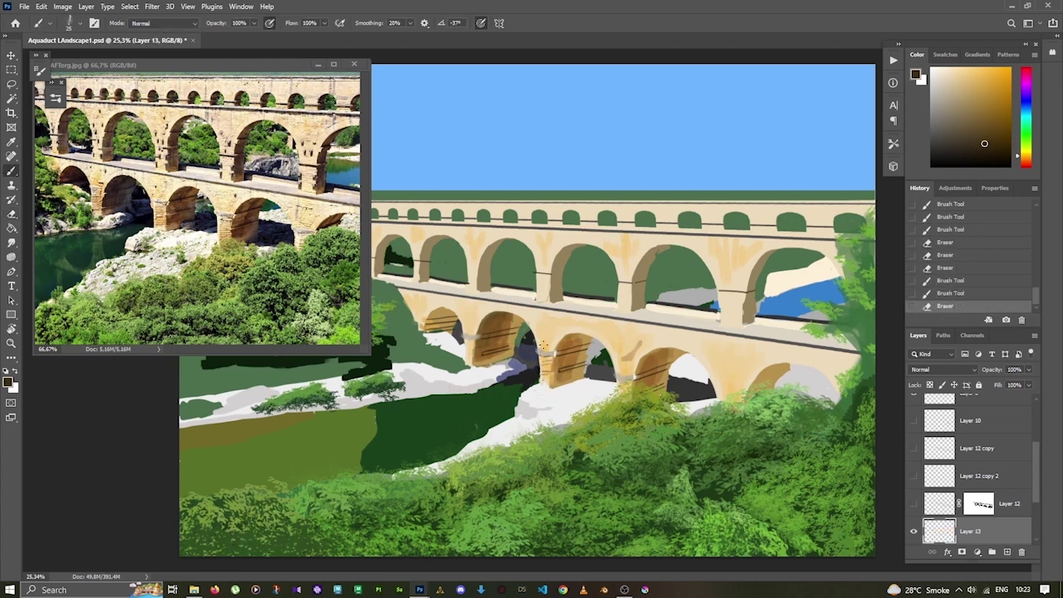
scroll(541, 340, up, 3)
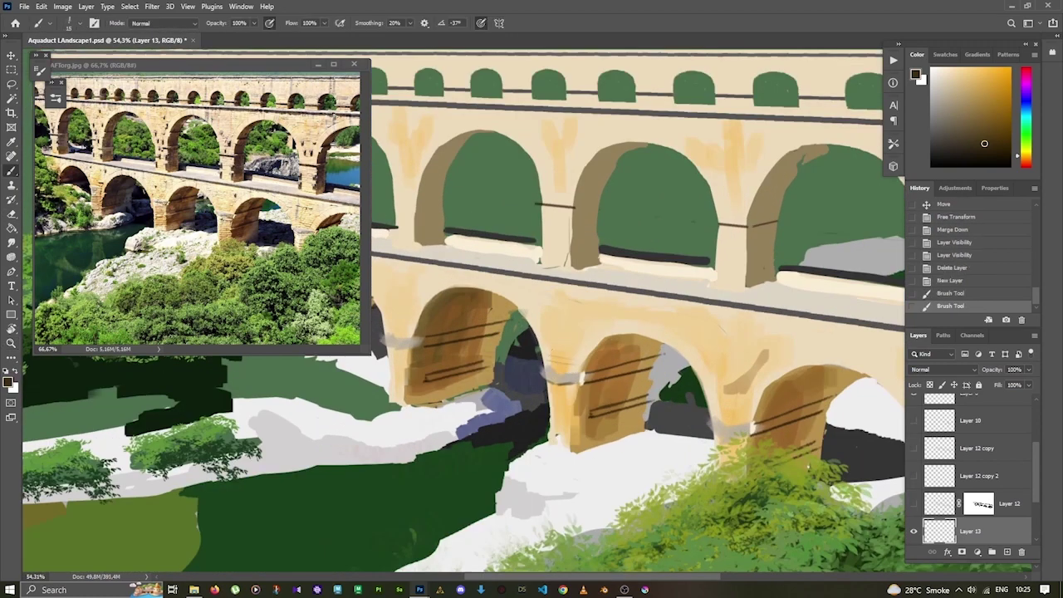
key(ctrl+z)
key(ctrl+z)
key(ctrl+z)
drag(541, 340, 594, 332)
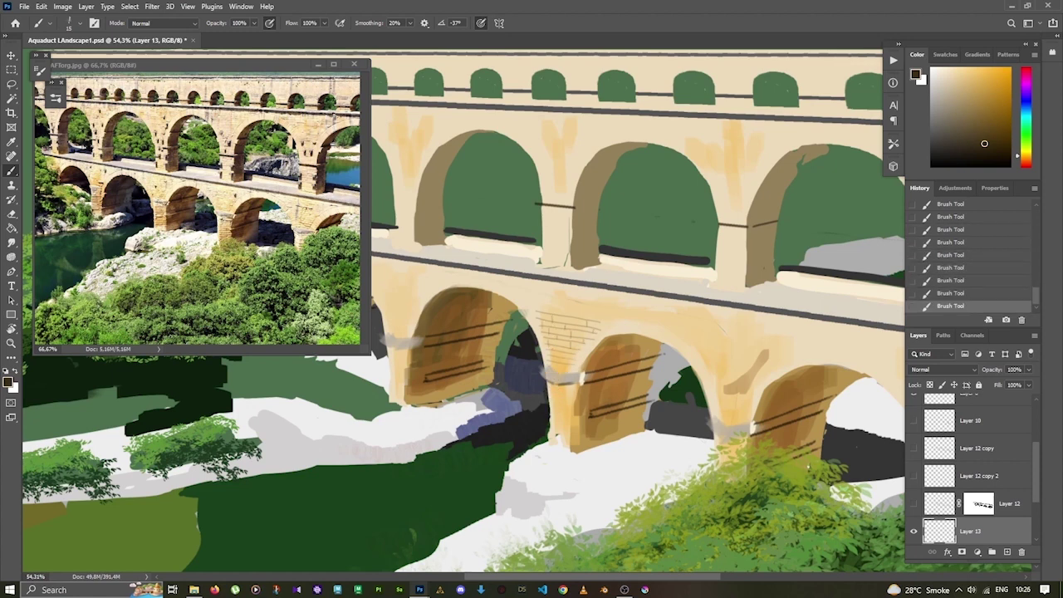
drag(568, 312, 609, 309)
drag(568, 304, 609, 300)
drag(540, 294, 608, 295)
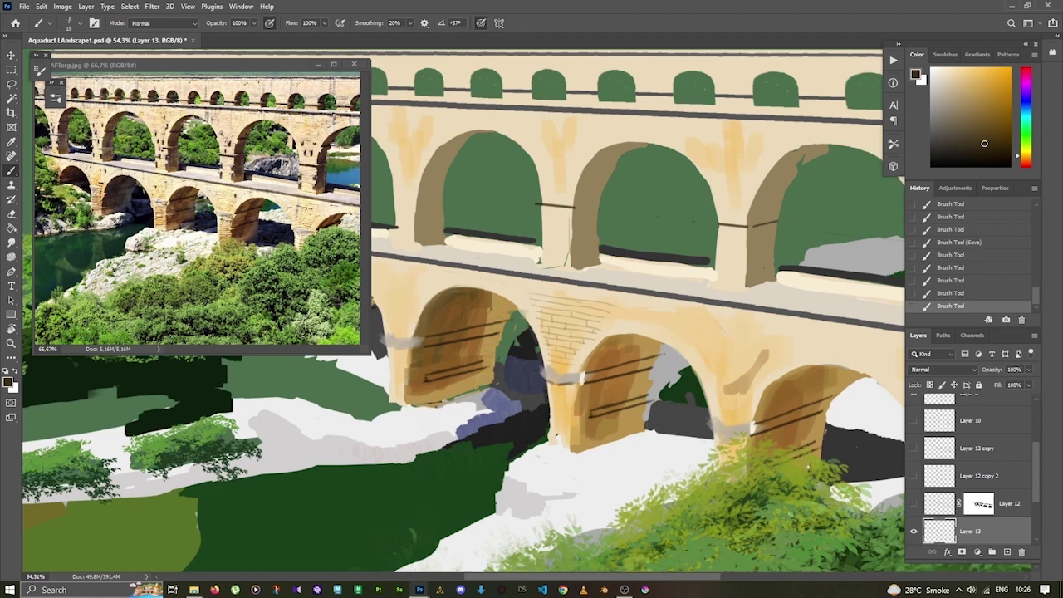
Add a new layer above Layer 13, restore undone strokes, and mask Layer 13.
click(1006, 551)
key(x)
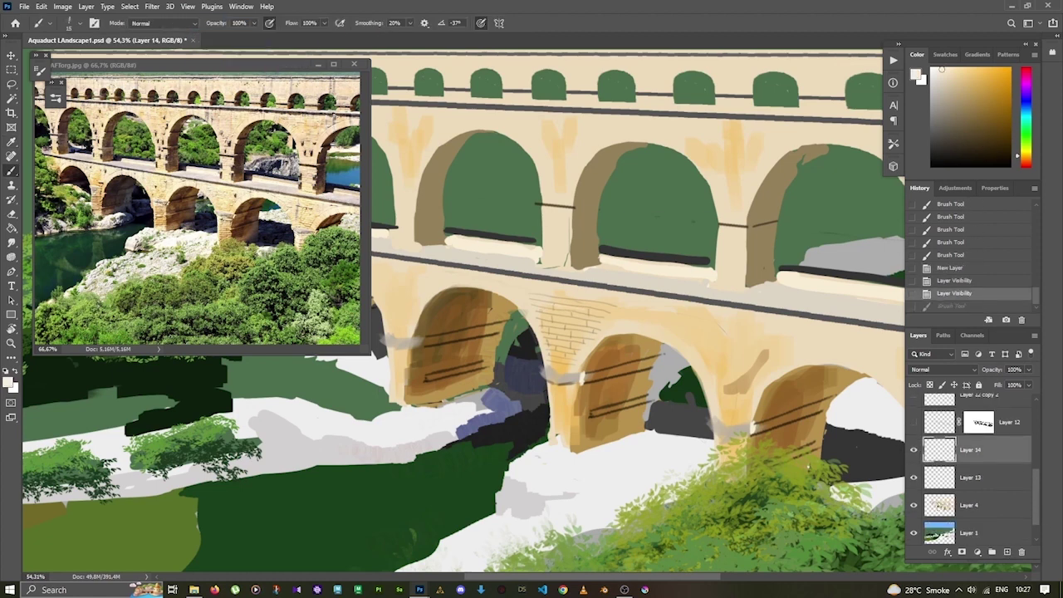
key(ctrl+shift+z)
key(ctrl+shift+z)
key(ctrl+shift+z)
key(ctrl+shift+z)
key(ctrl+shift+z)
key(ctrl+shift+z)
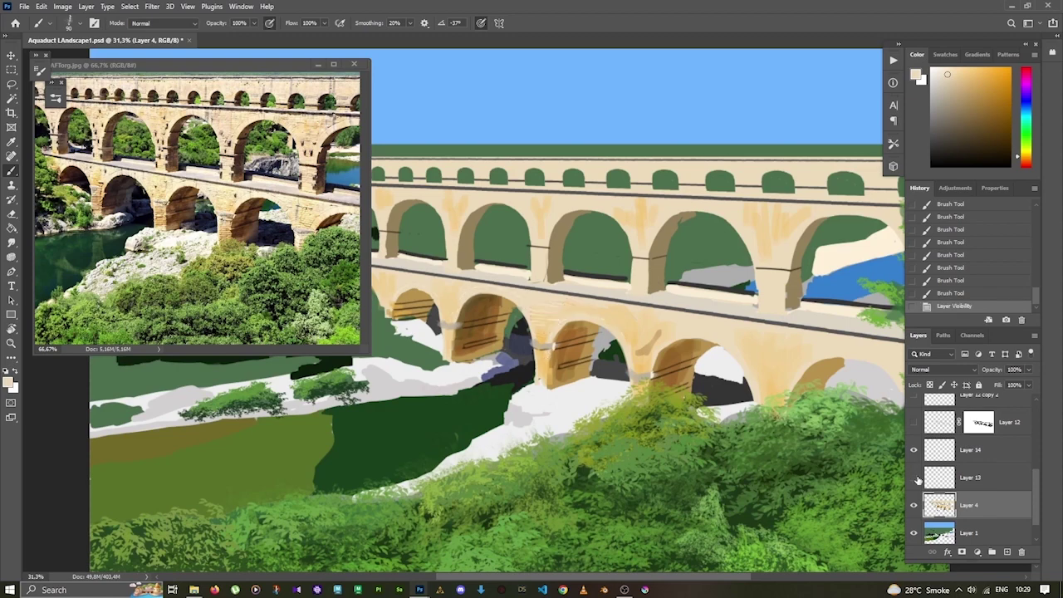
click(938, 477)
click(961, 551)
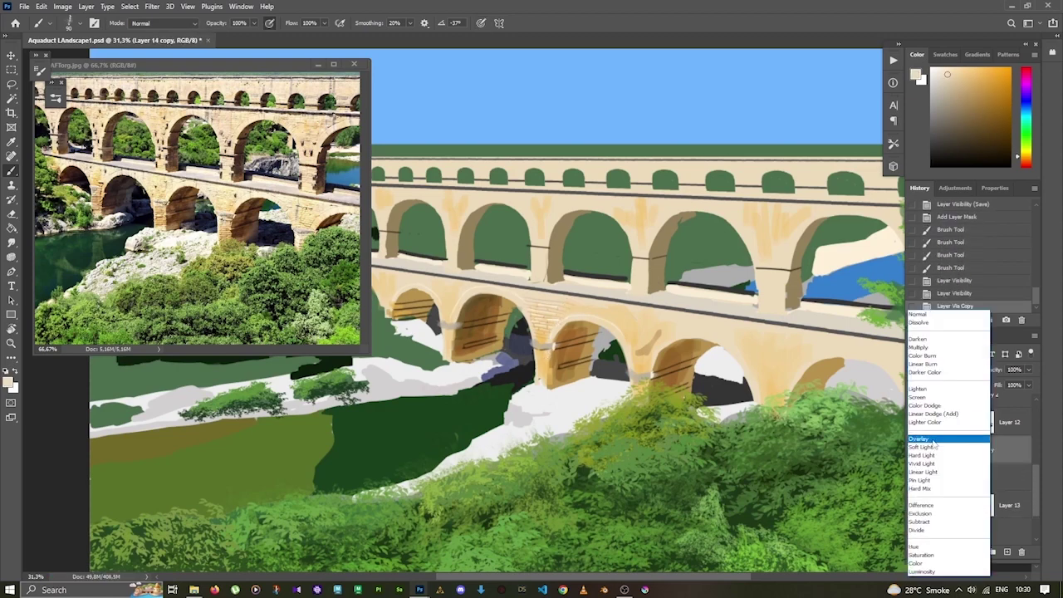
Paint light highlight strokes on the zoomed-in arch stonework and save the painting.
key(z)
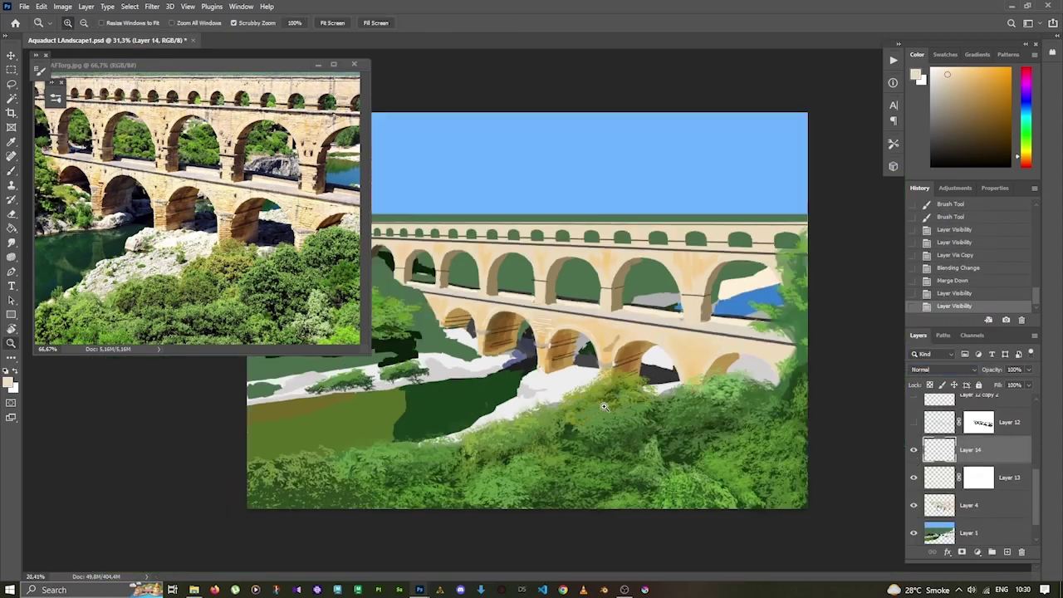
drag(465, 310, 504, 310)
key(b)
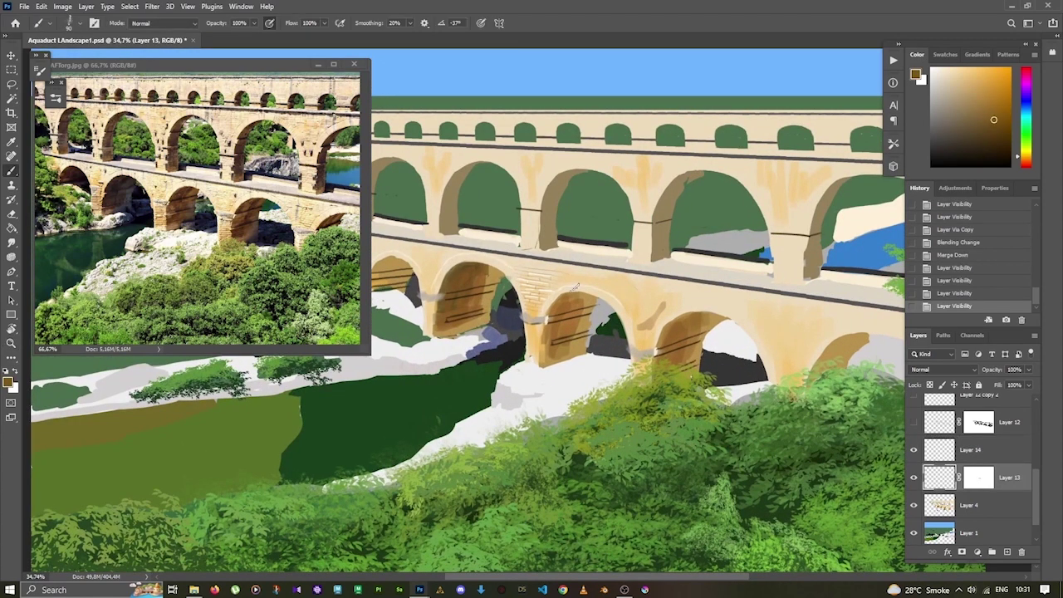
drag(597, 299, 627, 313)
drag(614, 306, 627, 313)
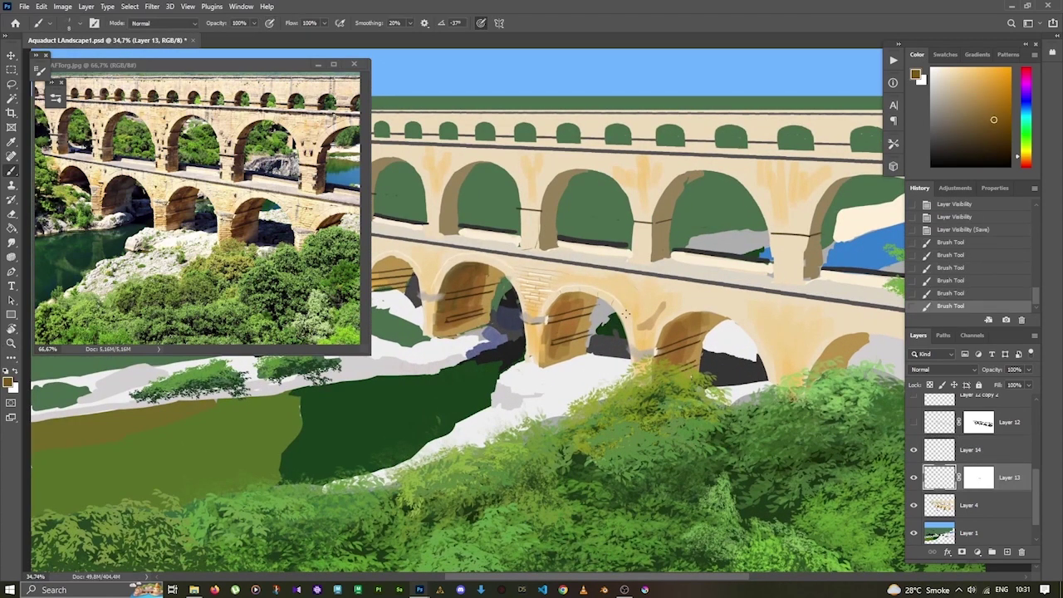
key(alt+bracketright)
key(x)
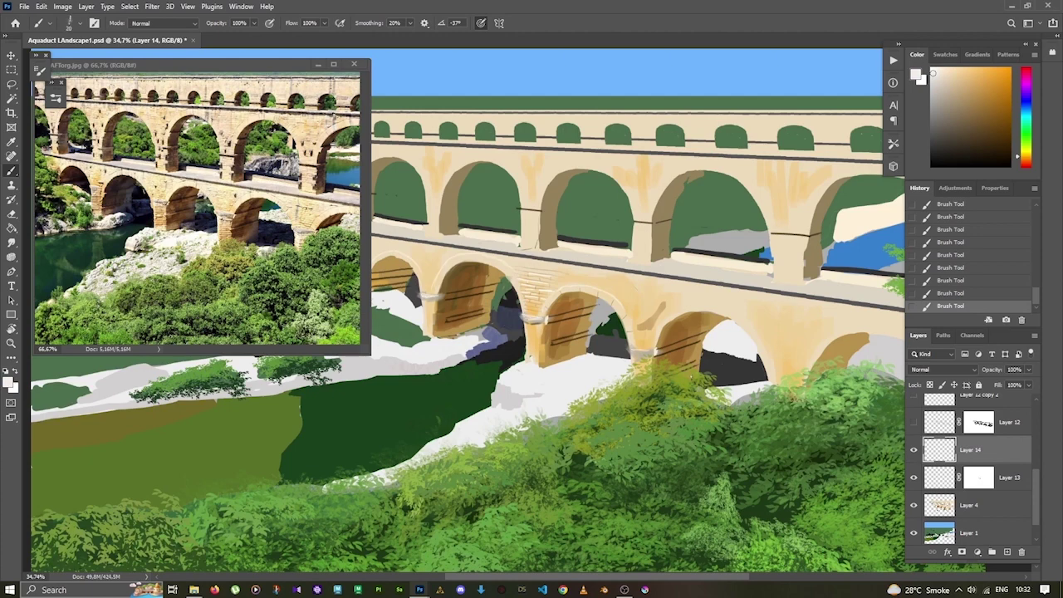
key(ctrl+s)
Lasso a brick patch on Layer 13, copy it to a new layer and transform it.
key(alt+bracketleft)
key(l)
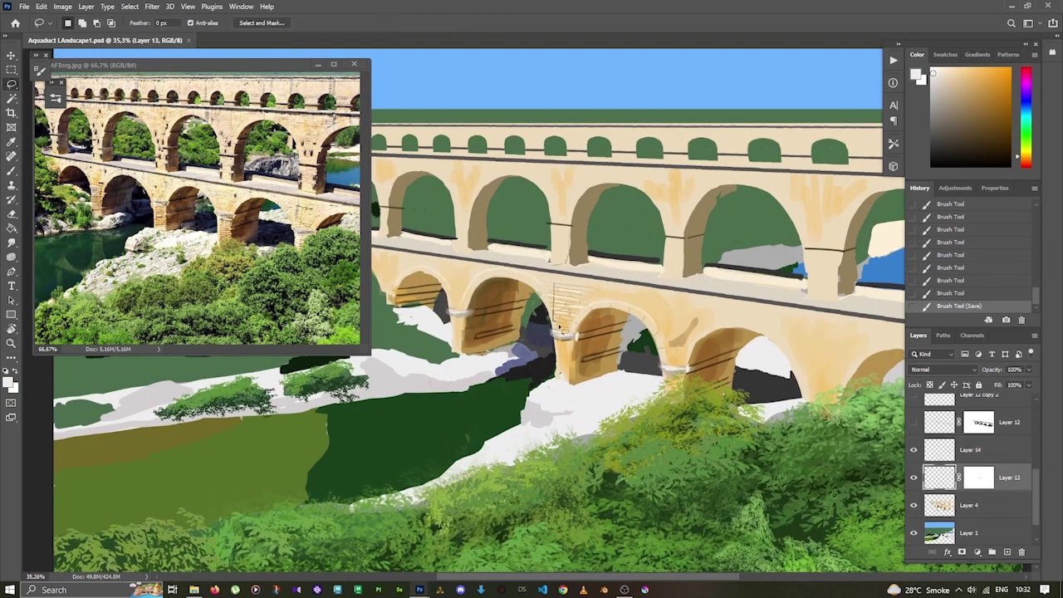
key(ctrl+j)
drag(538, 318, 564, 357)
key(ctrl+t)
key(Return)
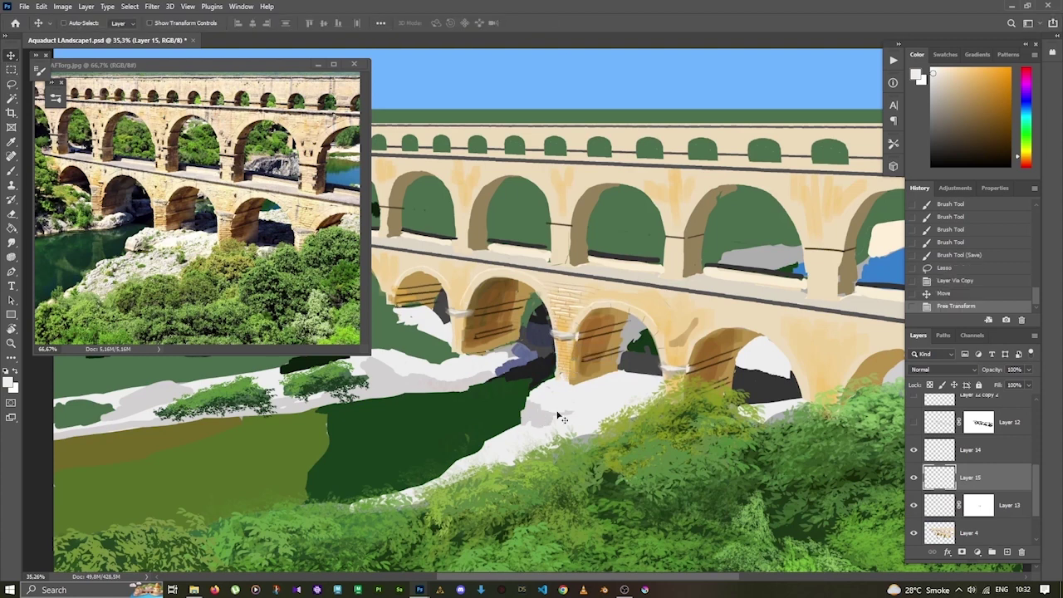
click(913, 477)
click(913, 477)
key(ctrl+t)
key(Return)
Copy another stonework area and position the copied bricks over the next pier.
key(ctrl+j)
drag(548, 349, 569, 332)
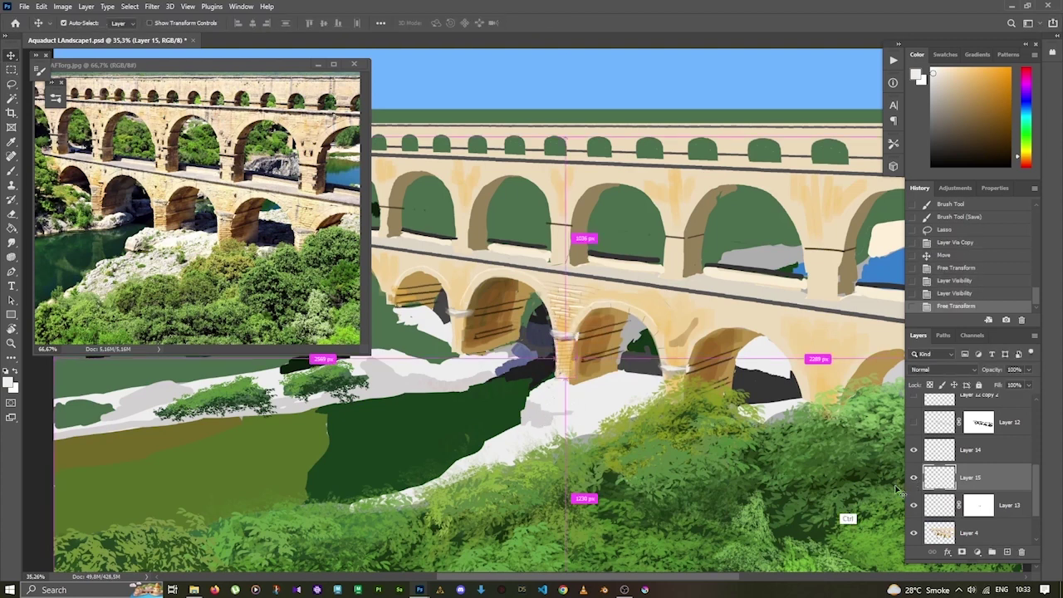
key(ctrl+e)
click(913, 477)
click(913, 477)
drag(598, 366, 714, 548)
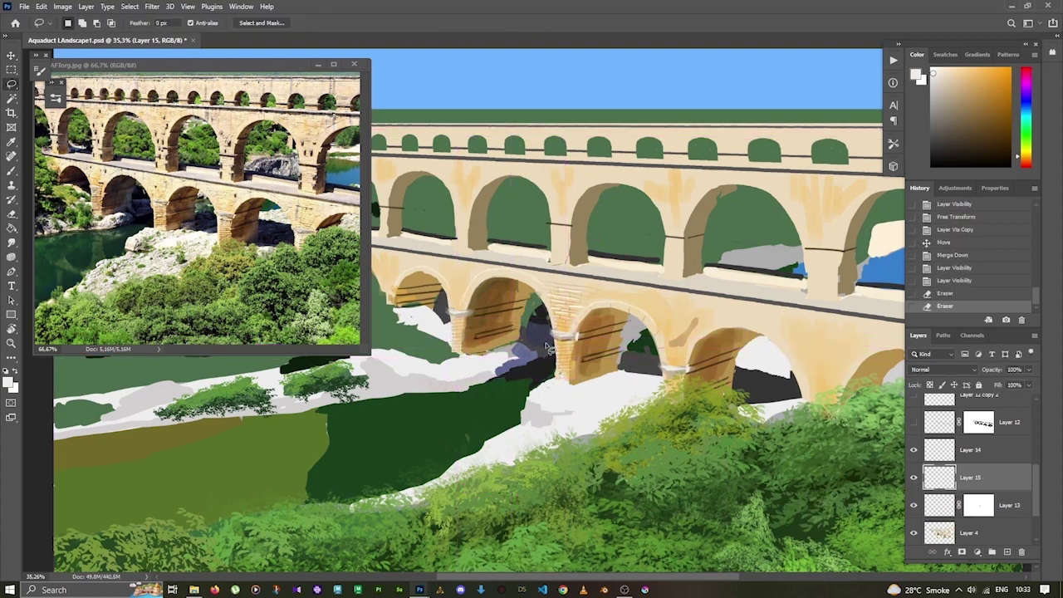
key(ctrl+j)
drag(648, 431, 662, 445)
Copy a further brick area from Layer 15 and transform it to fit the pier.
click(962, 505)
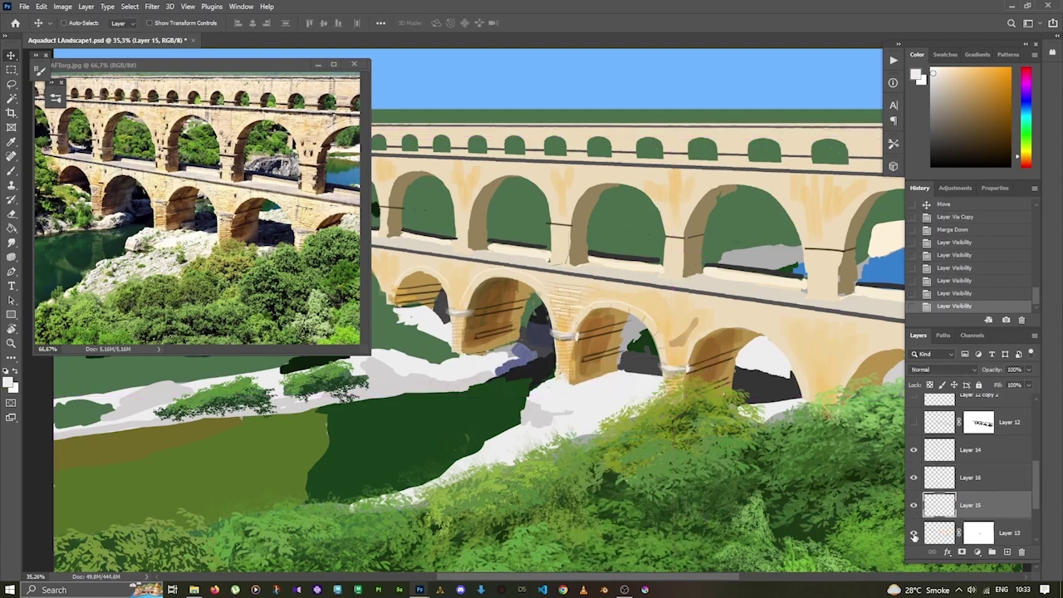
key(l)
drag(440, 265, 478, 303)
key(ctrl+j)
key(Return)
click(963, 532)
key(ctrl+j)
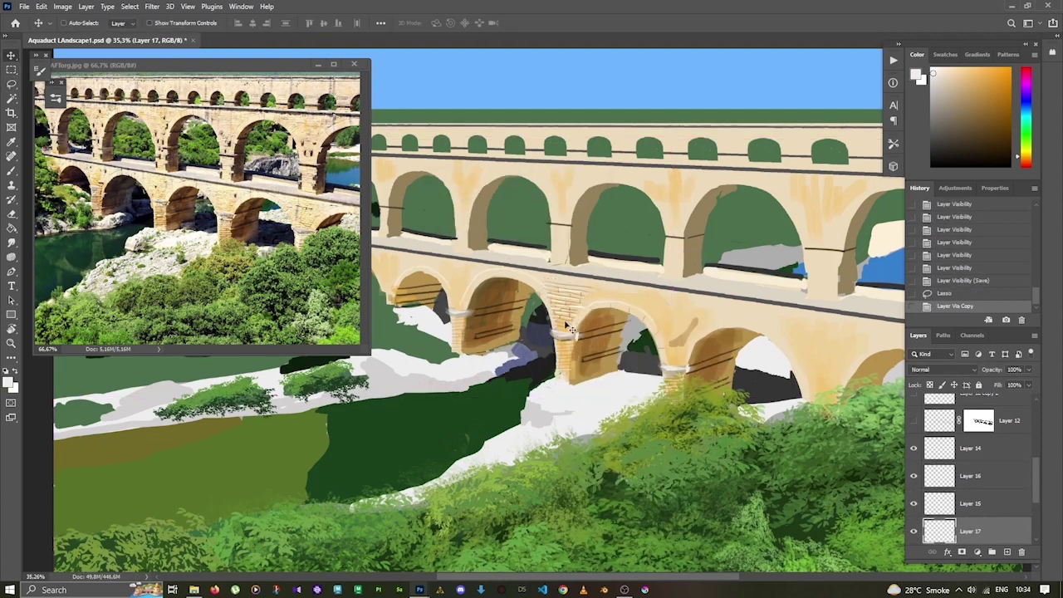
key(ctrl+t)
key(Return)
Merge the copied brick patches down into Layer 13.
key(ctrl+minus)
key(ctrl+plus)
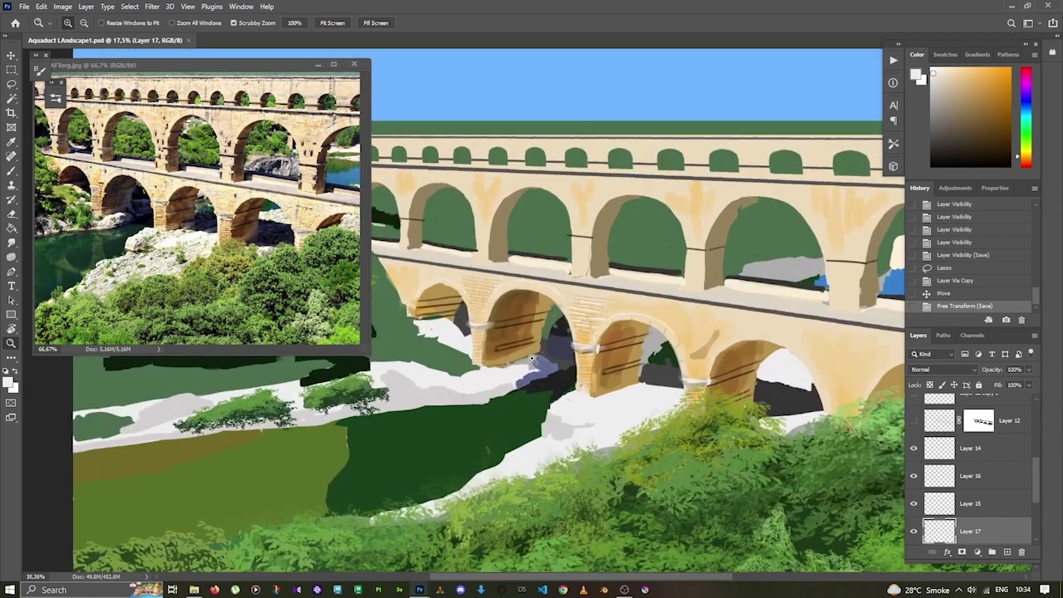
key(ctrl+e)
click(914, 503)
key(ctrl+e)
Brush over the pier stonework, then select Layer 4 and undo the last strokes.
key(b)
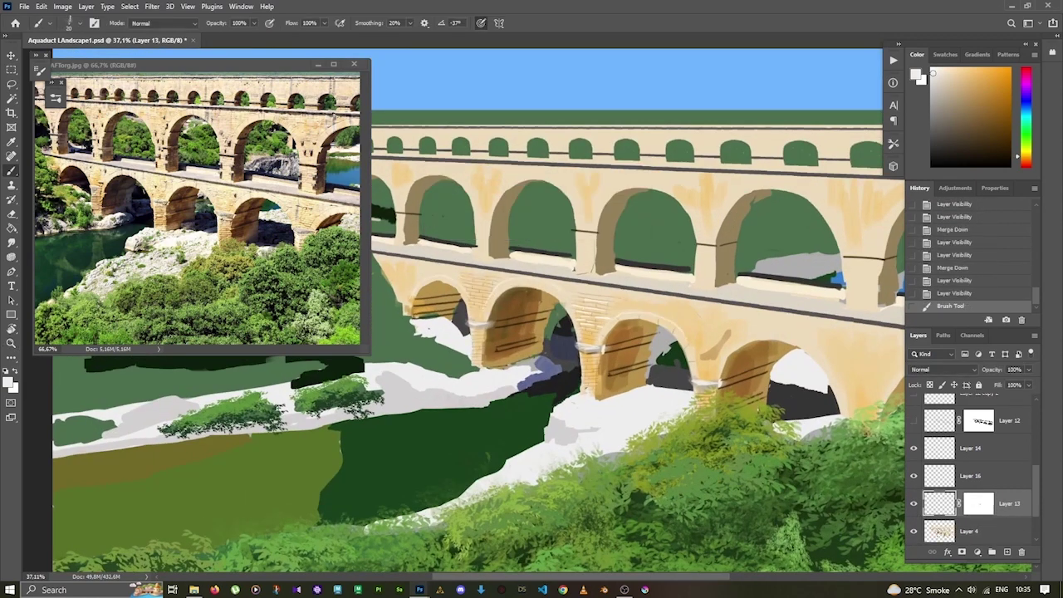
drag(524, 282, 493, 309)
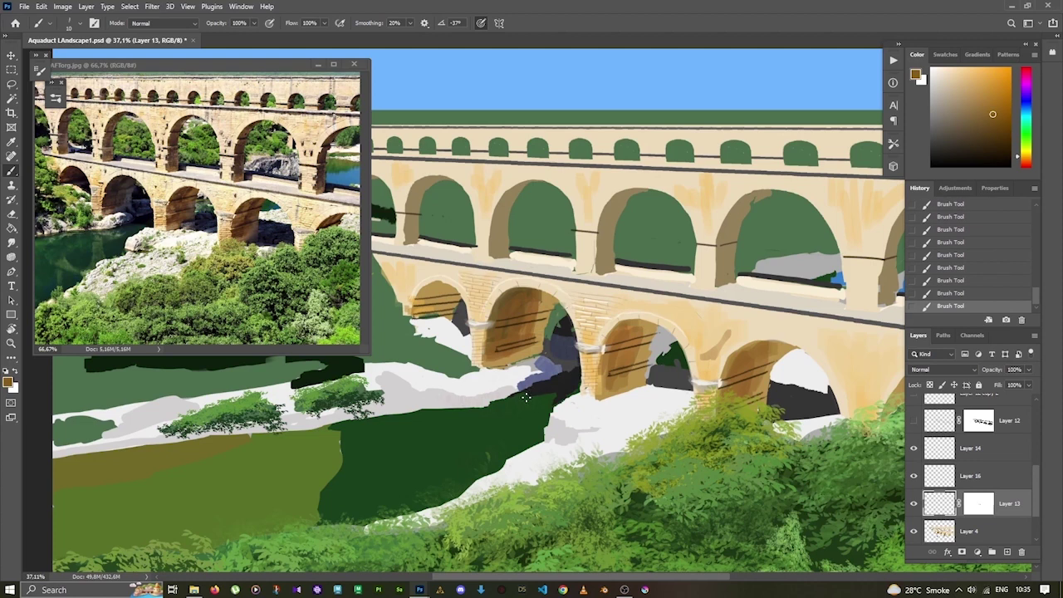
click(963, 530)
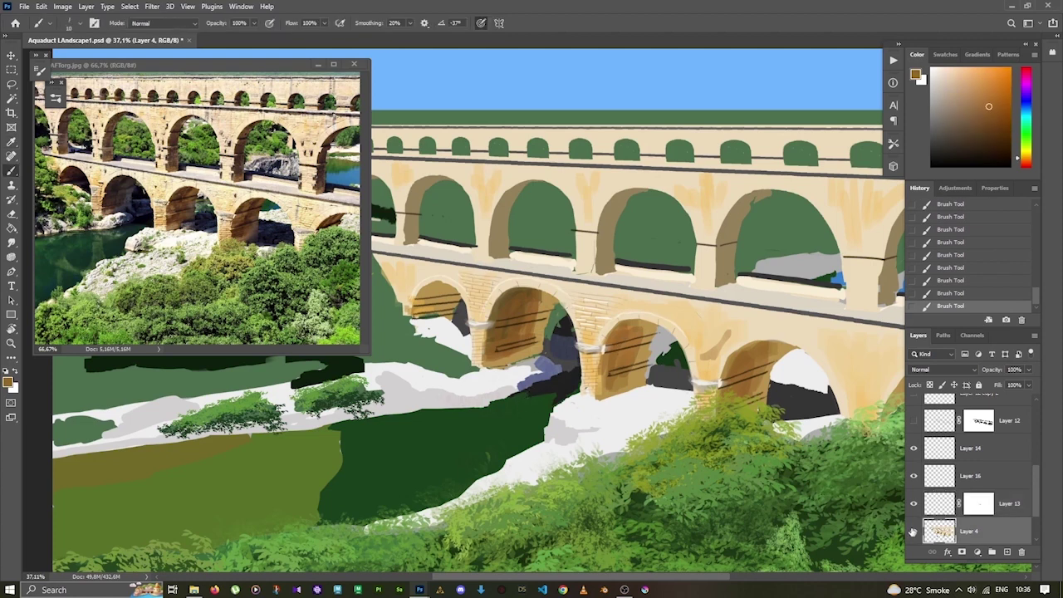
key(ctrl+z)
key(ctrl+z)
scroll(938, 430, up, 3)
Paint on the lines layer's mask over the lower arch, comparing layer visibility.
click(978, 455)
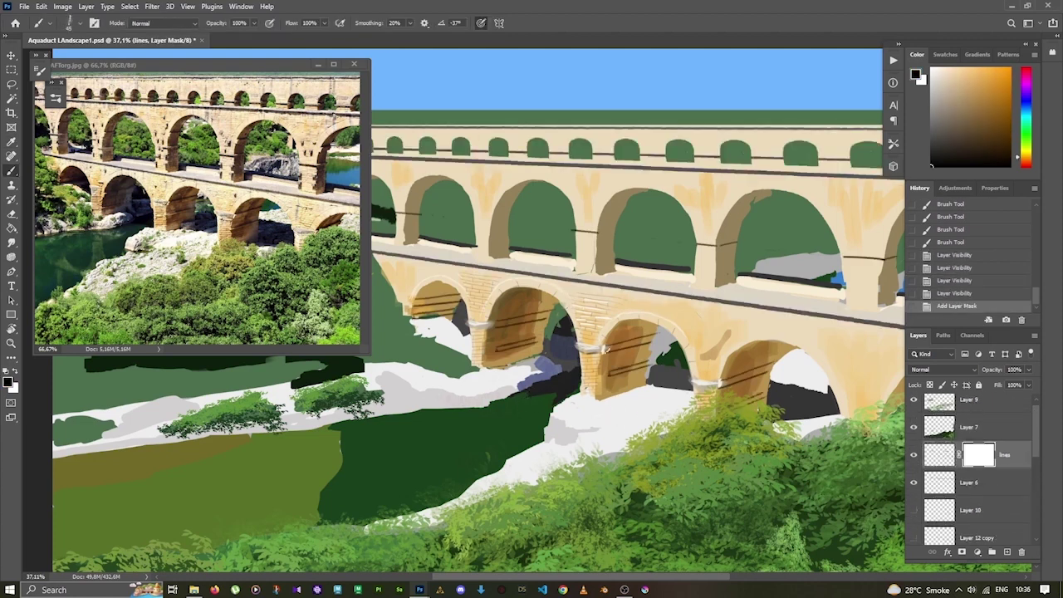
drag(607, 350, 623, 379)
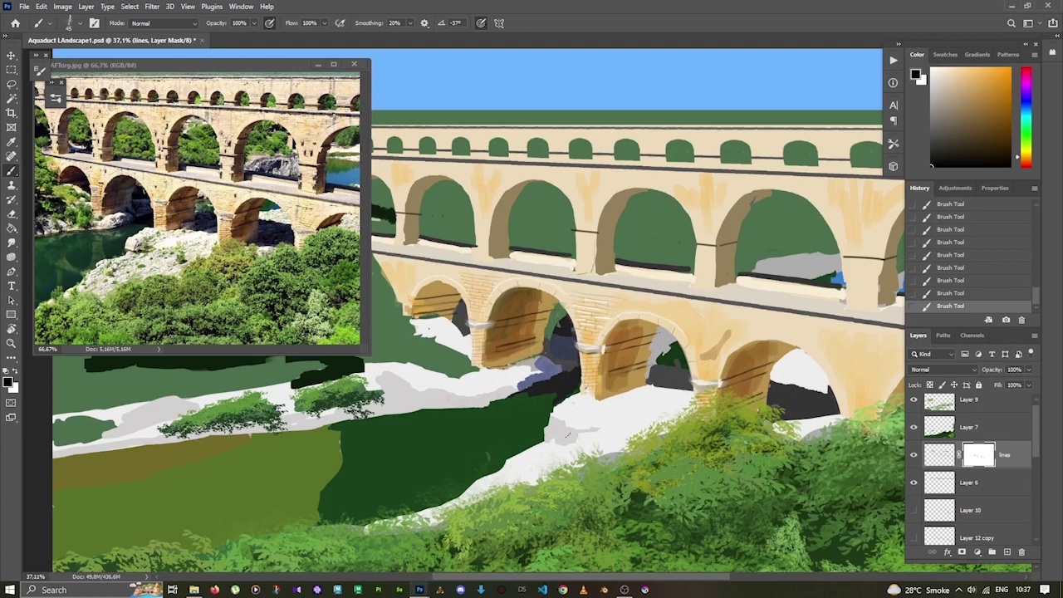
click(913, 454)
click(913, 455)
Lasso part of the masked area around the arch and free-transform it.
key(l)
drag(564, 325, 619, 396)
key(ctrl+t)
key(Return)
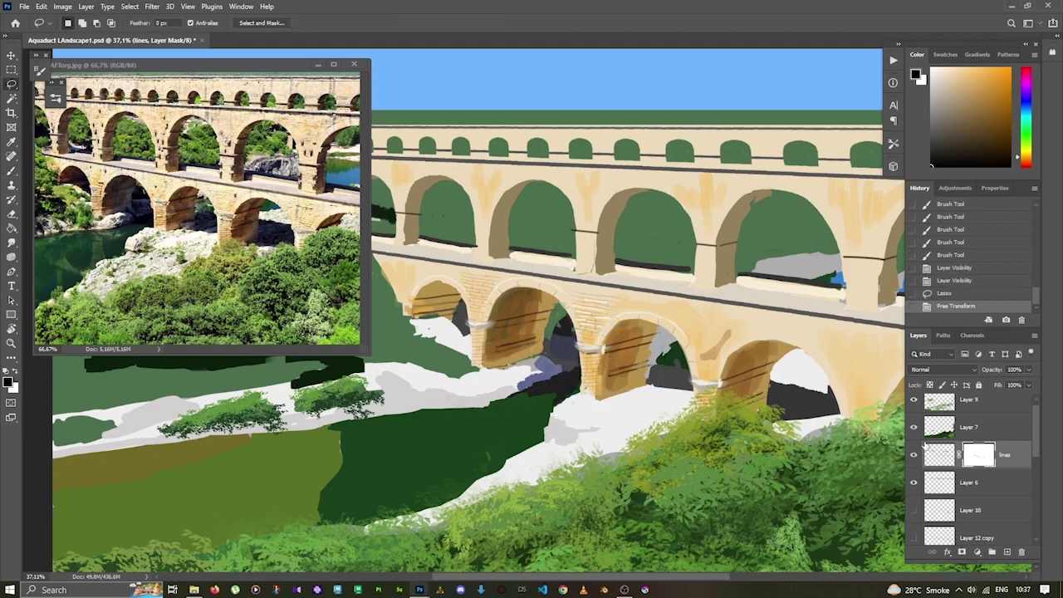
double_click(913, 454)
double_click(913, 454)
Apply the lines layer's mask permanently and sample the arch brown.
key(b)
key(x)
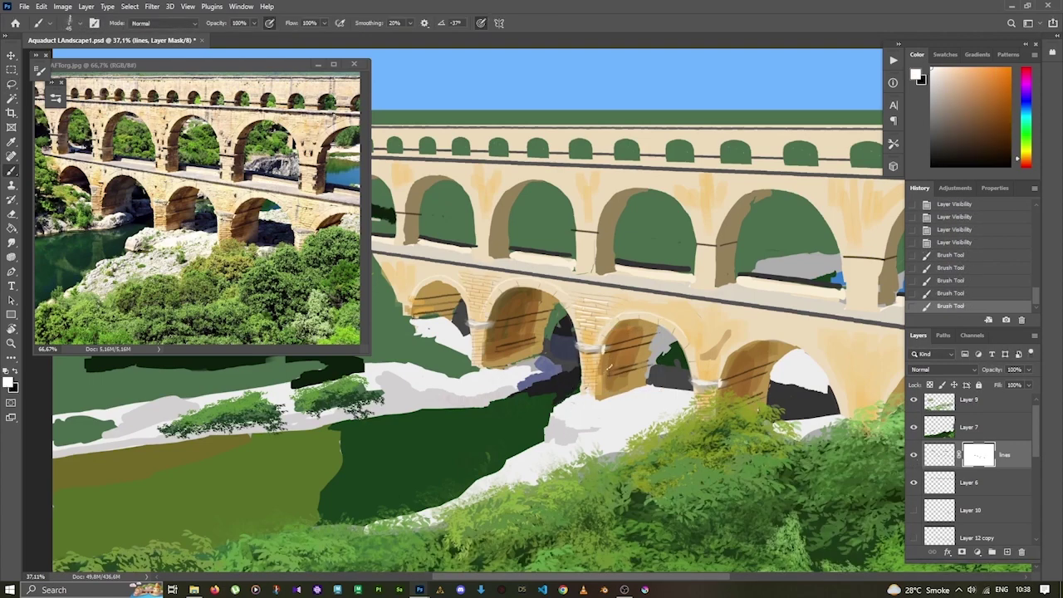
alt+click(611, 367)
click(914, 454)
click(913, 454)
click(913, 462)
click(913, 463)
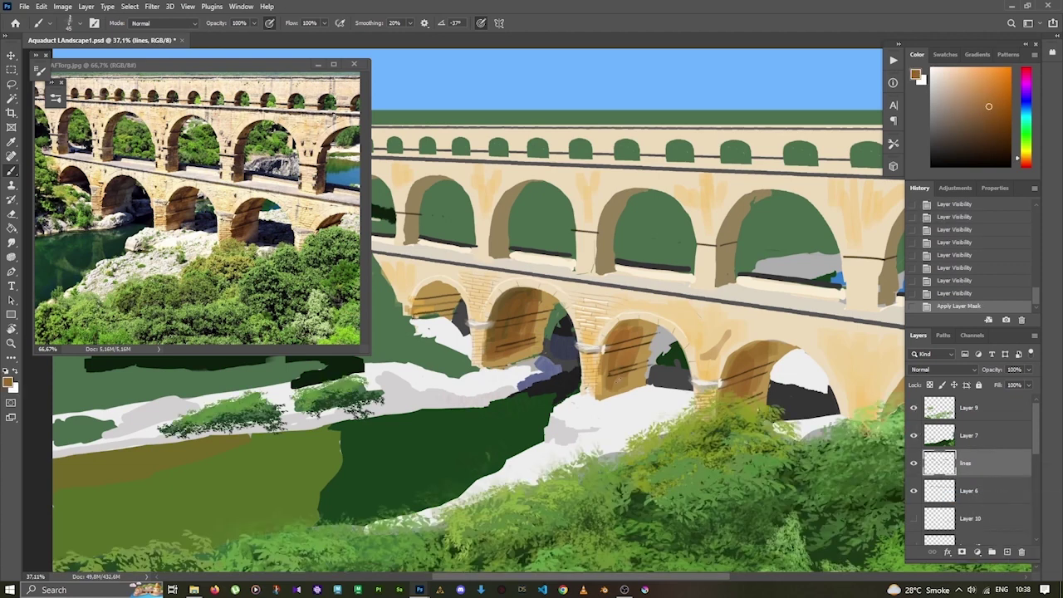
key(ctrl+d)
Paint brown strokes and cream and tan dabs along the arch edges.
drag(611, 357, 631, 369)
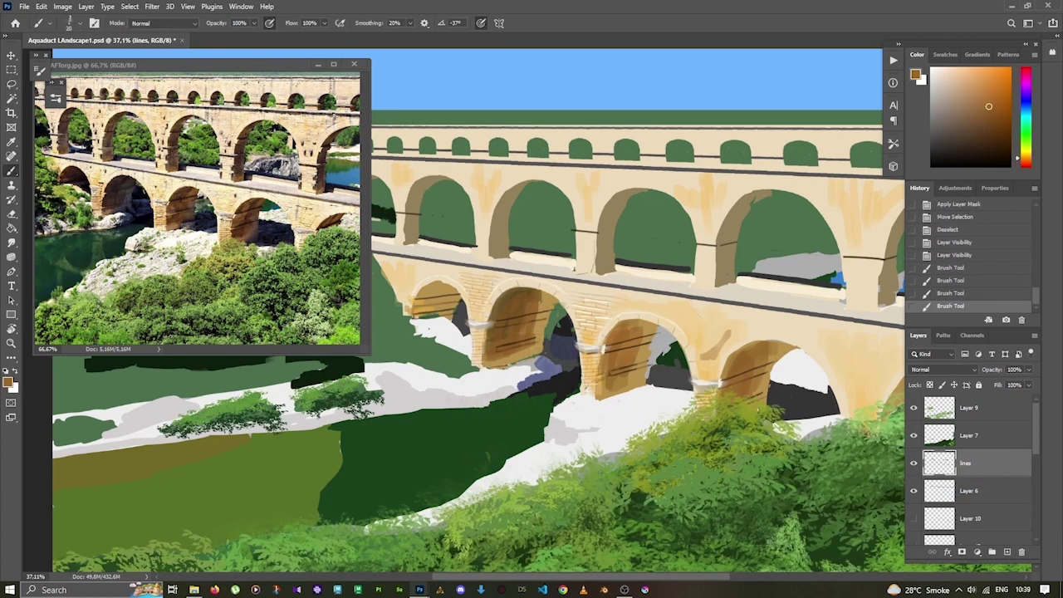
click(597, 379)
click(598, 379)
click(597, 379)
alt+click(598, 379)
click(598, 379)
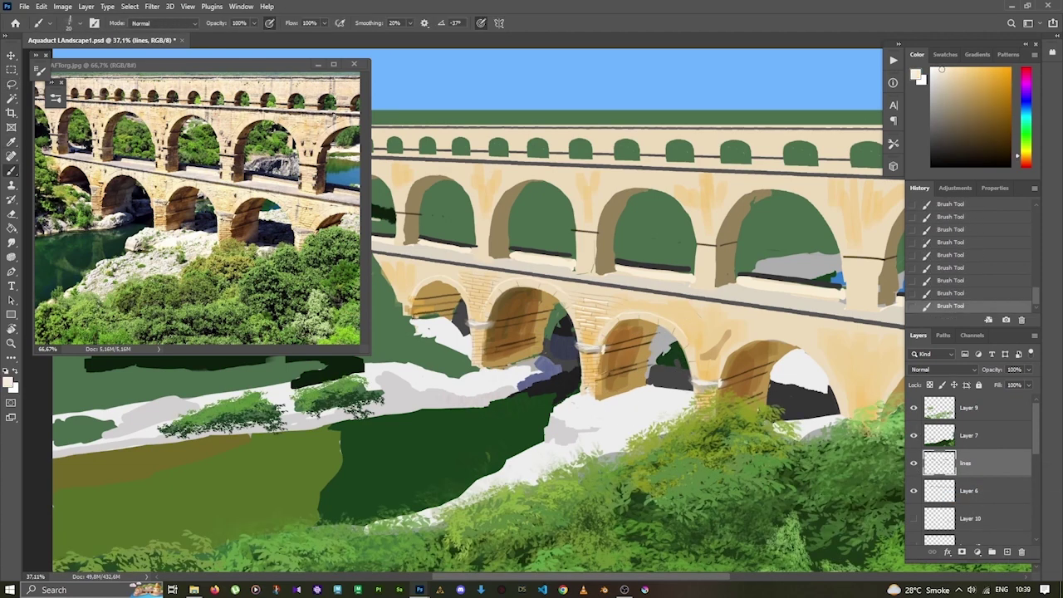
alt+click(615, 355)
click(615, 355)
alt+click(598, 379)
click(590, 366)
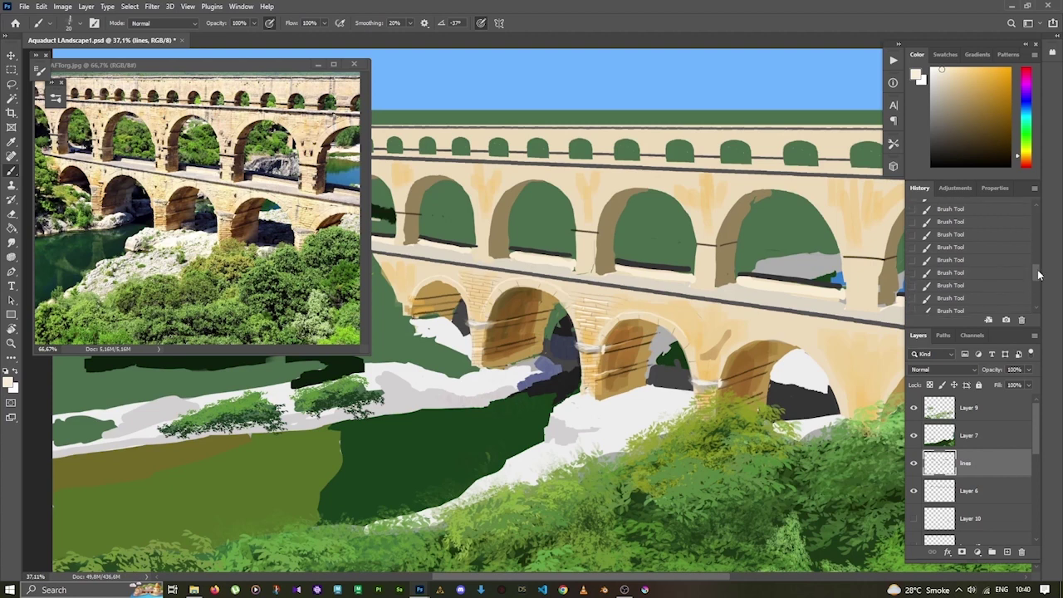
Step back in history, restore the strokes, and save the painting.
click(954, 227)
key(ctrl+shift+z)
key(ctrl+shift+z)
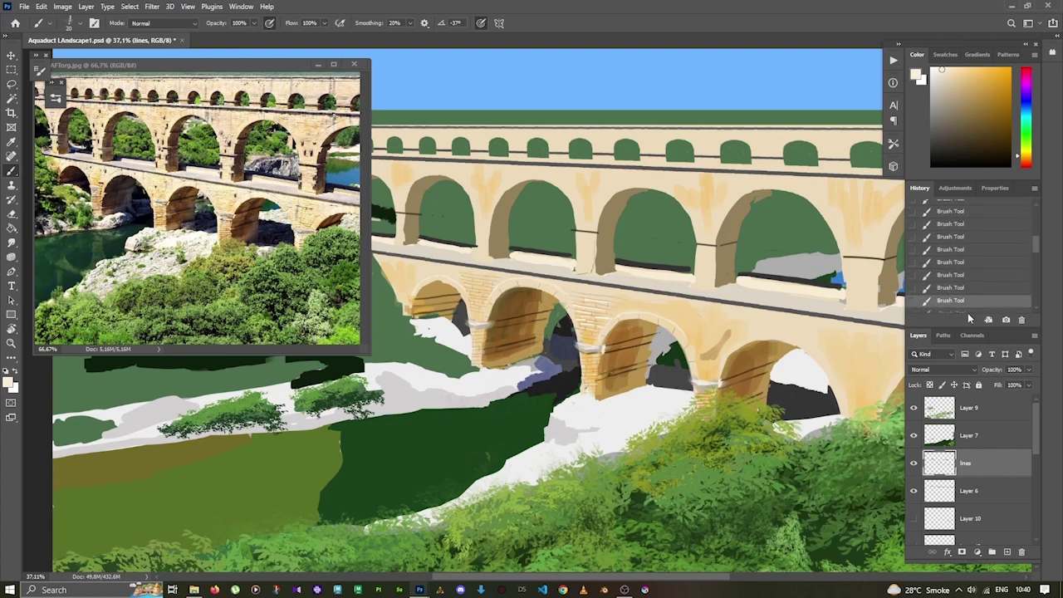
key(ctrl+shift+z)
key(ctrl+shift+z)
key(ctrl+shift+z)
key(ctrl+shift+z)
key(ctrl+shift+z)
key(ctrl+shift+z)
key(ctrl+shift+z)
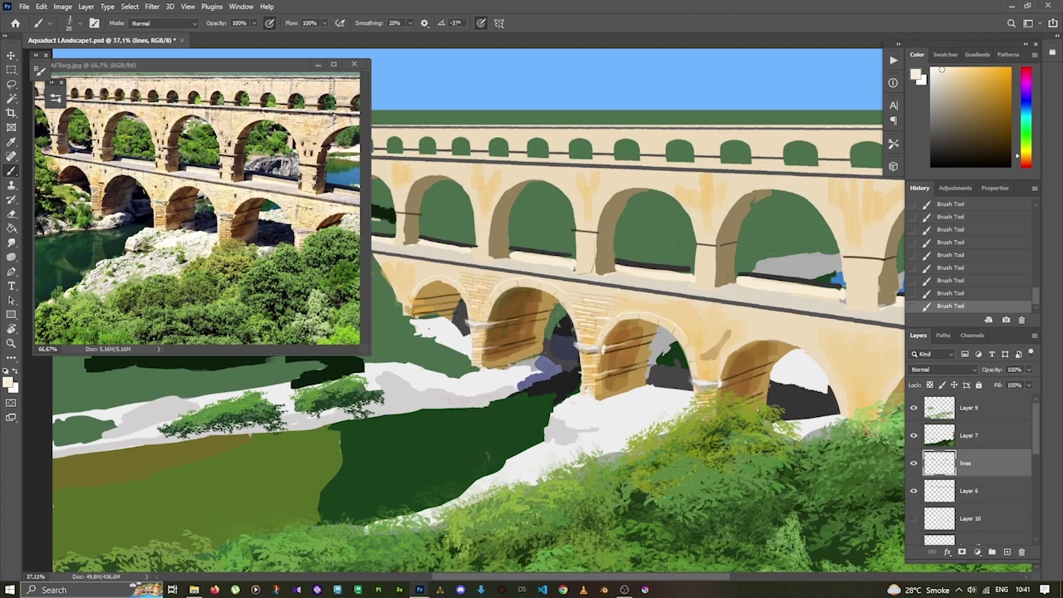
key(ctrl+s)
alt+click(627, 352)
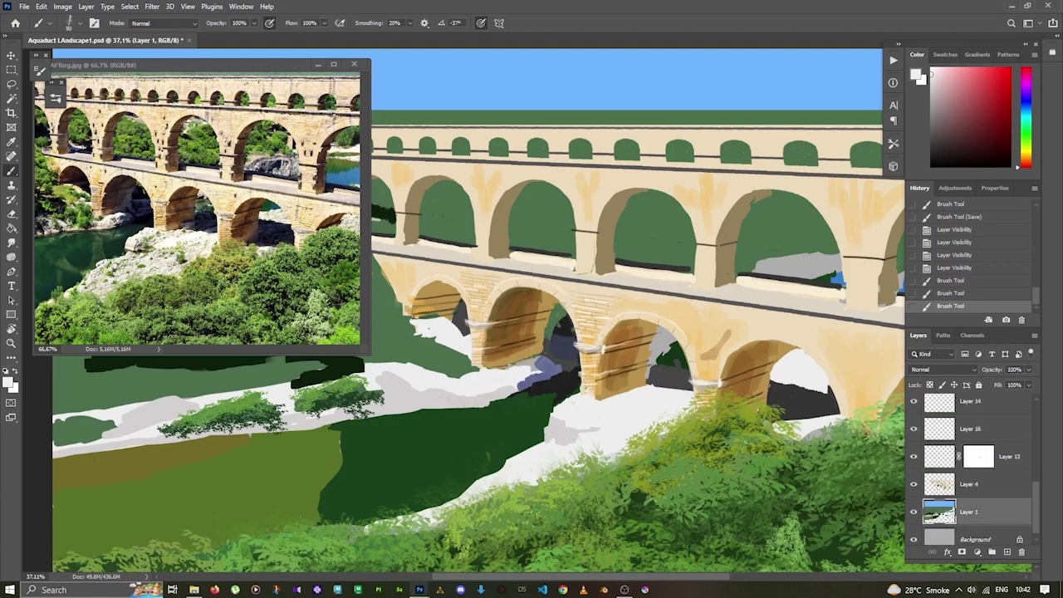
Sample dark green, near-black and reddish-grey shadow colours, then zoom in on the lower arches.
scroll(620, 454, down, 2)
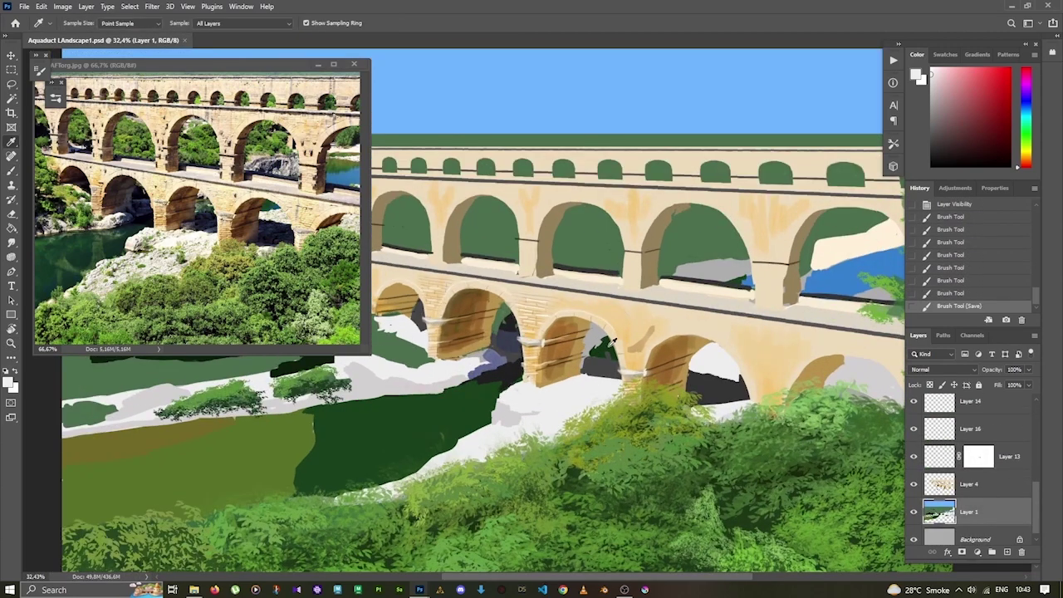
alt+click(602, 340)
alt+click(501, 325)
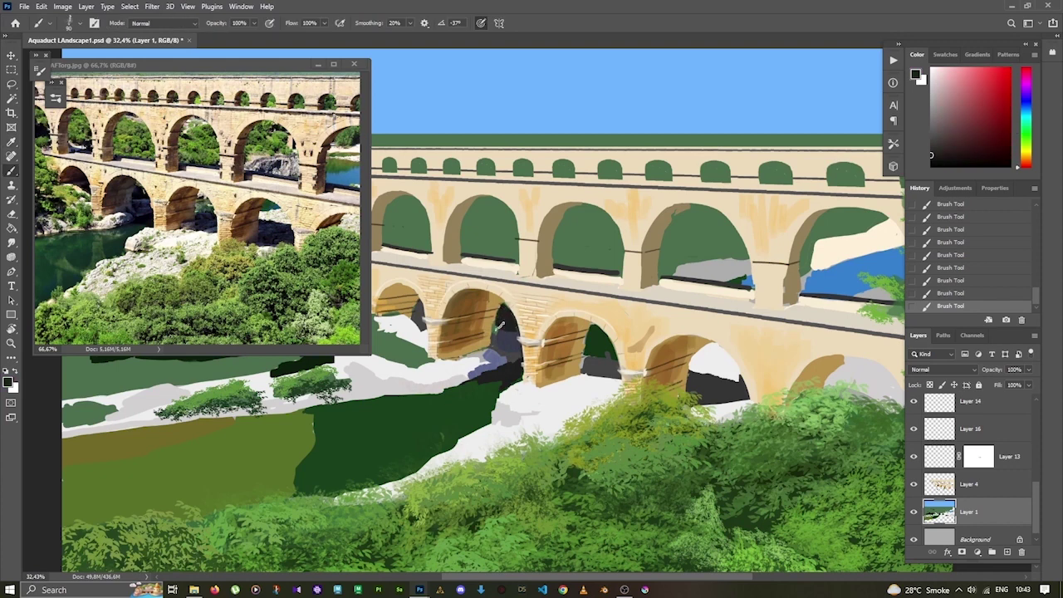
alt+click(603, 362)
alt+click(516, 340)
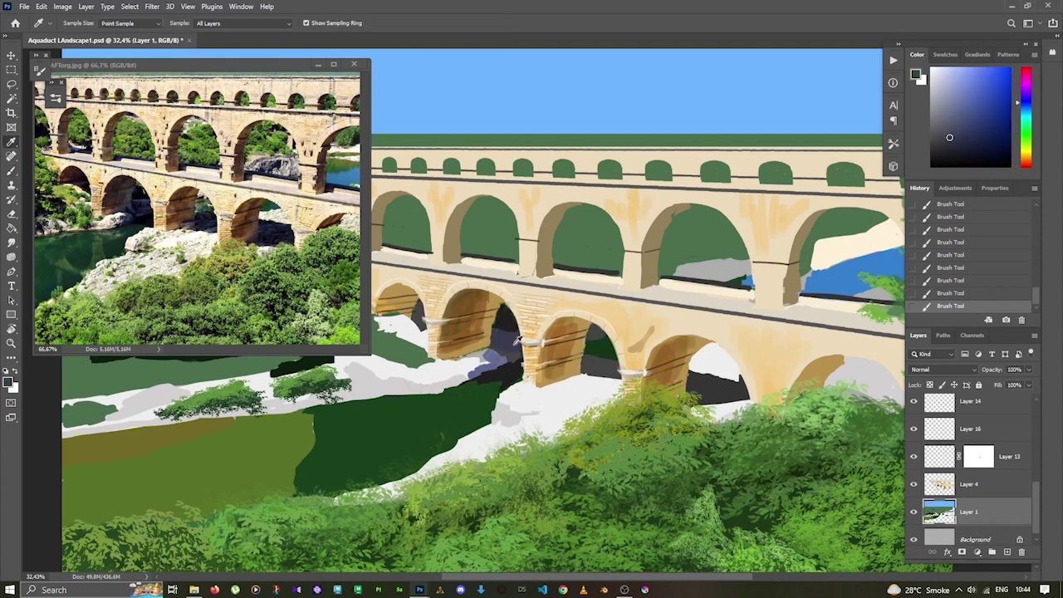
alt+click(515, 339)
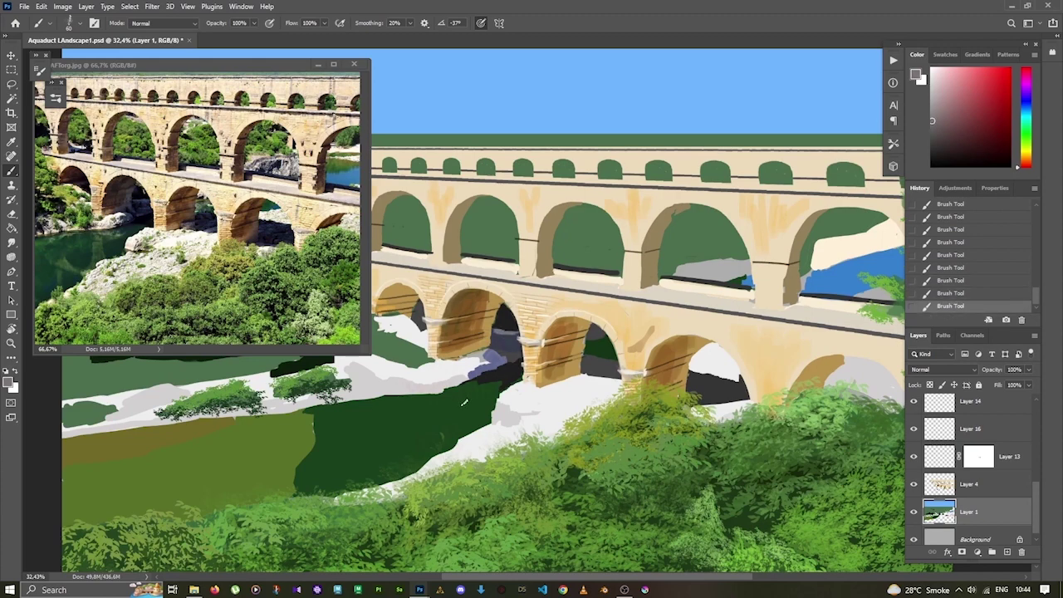
key(z)
drag(587, 383, 714, 382)
click(913, 401)
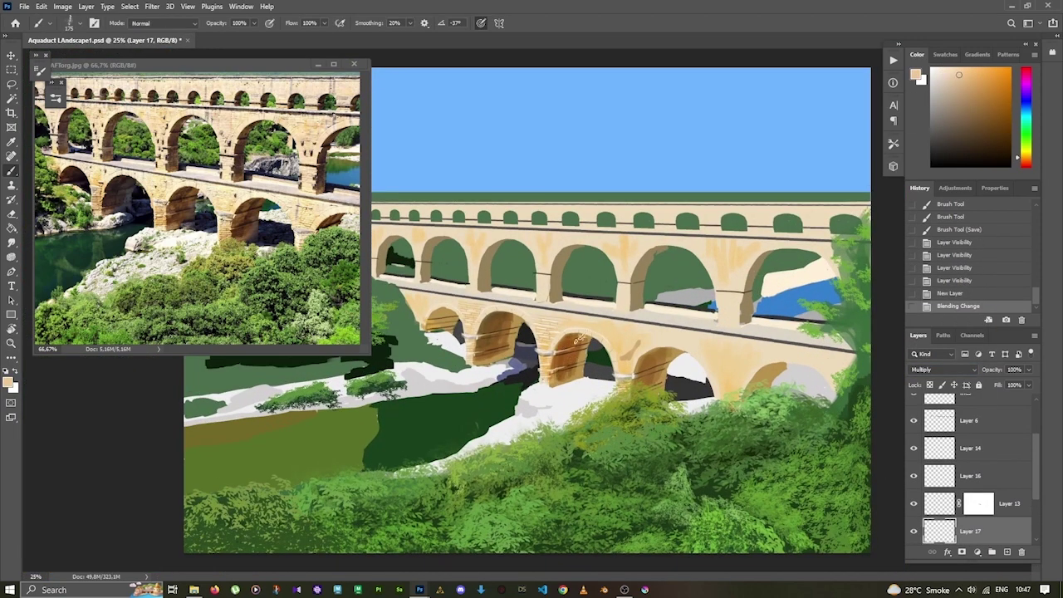
Paint a warm tan shading stroke under the lower arches, then zoom out to the whole painting.
click(578, 340)
drag(558, 353, 656, 369)
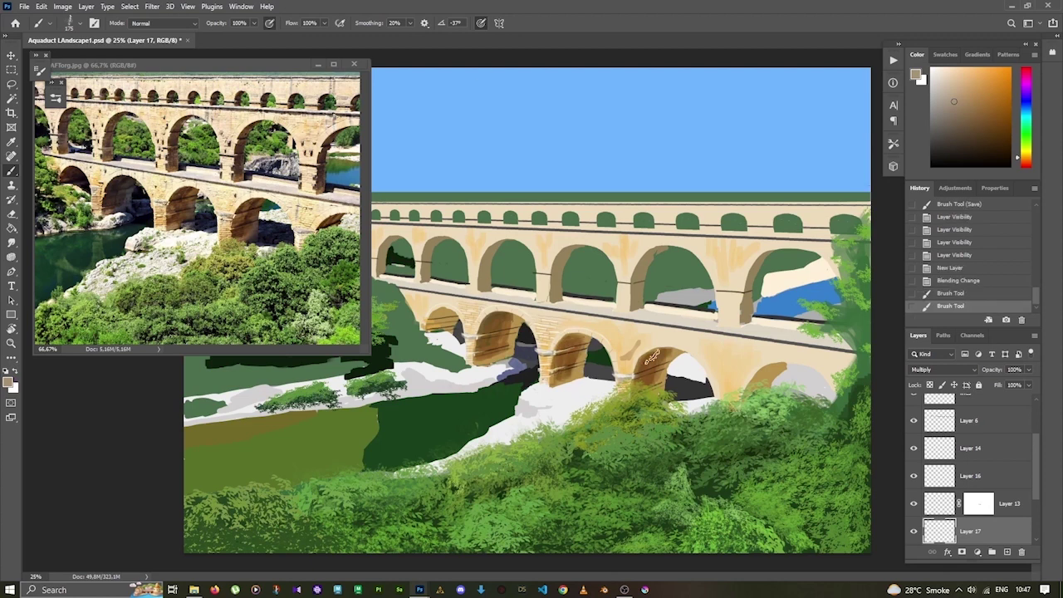
scroll(975, 498, down, 3)
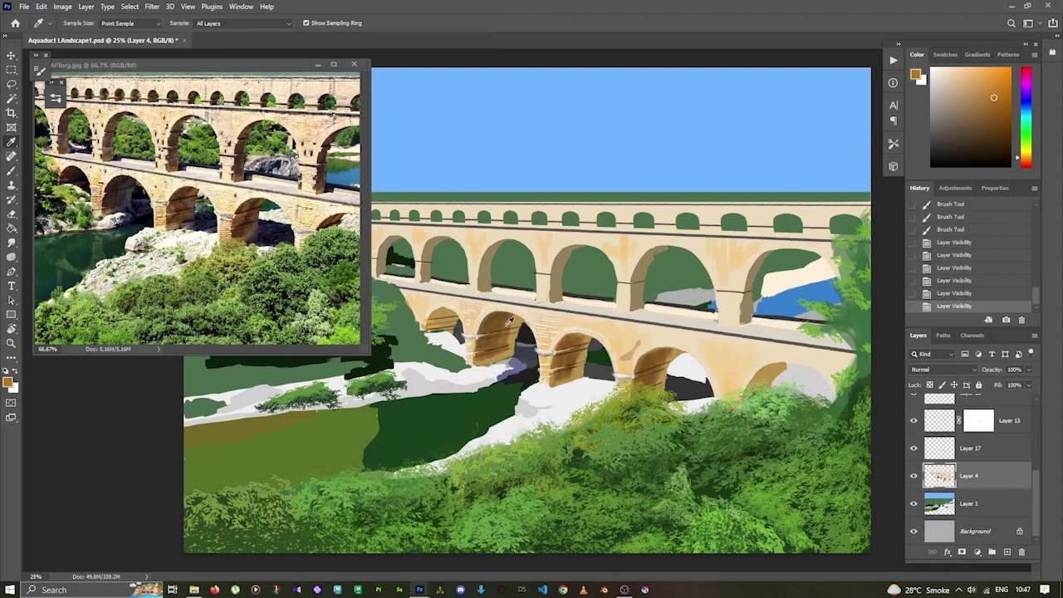
key(z)
drag(529, 311, 558, 388)
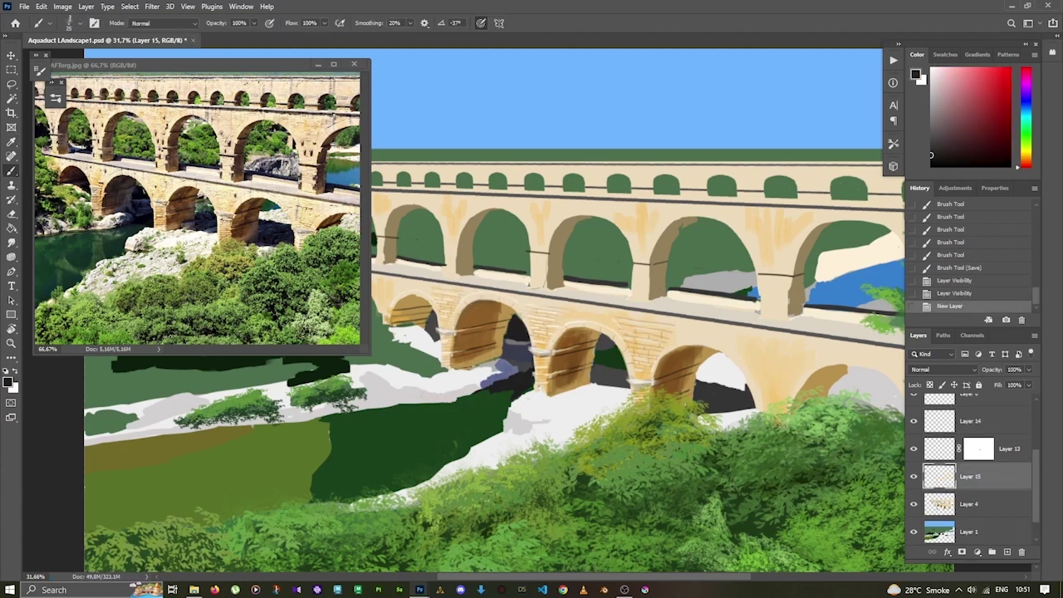
Dab dark marks on the arch stonework, undoing a stray tan dab, then make Layer 4 active.
key(ctrl+z)
click(479, 272)
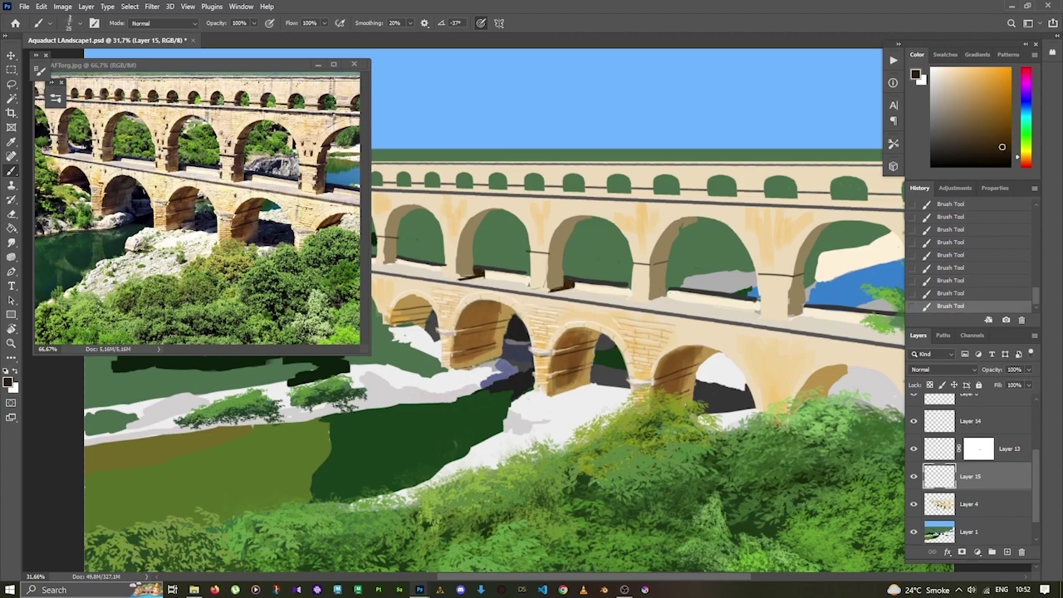
scroll(714, 270, down, 1)
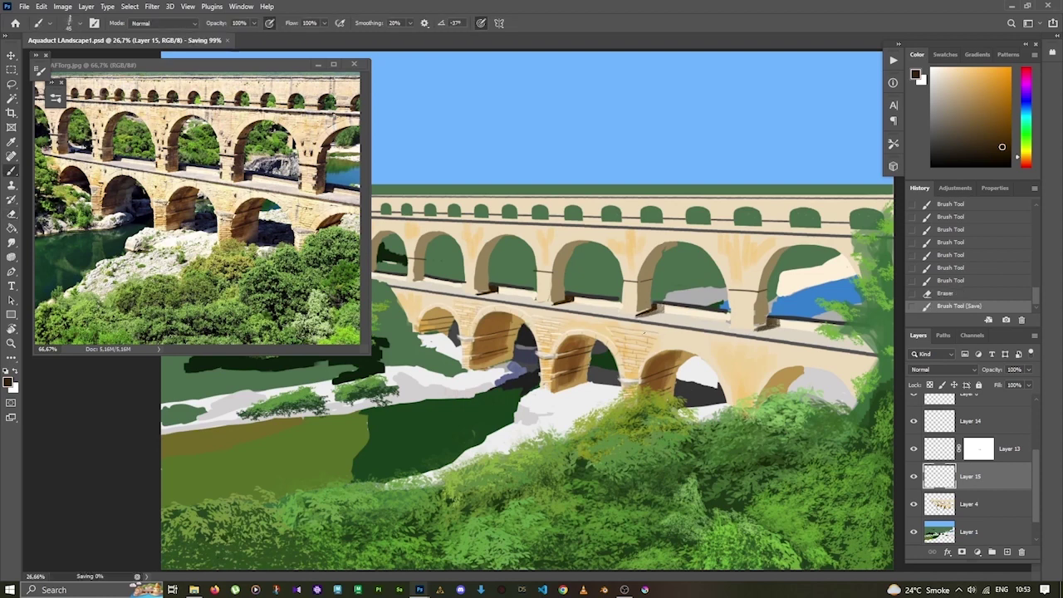
key(b)
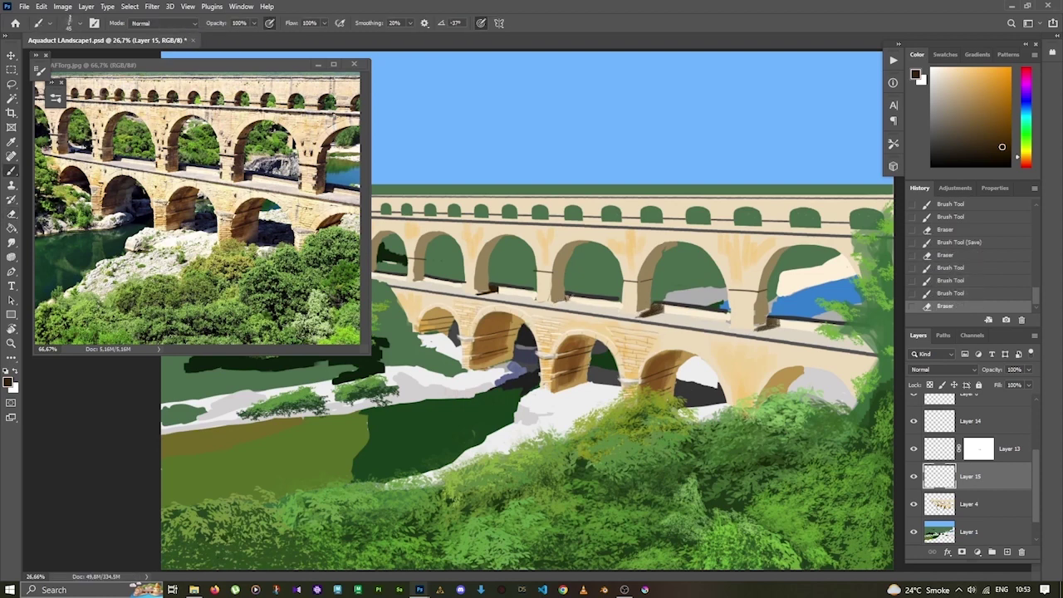
key(b)
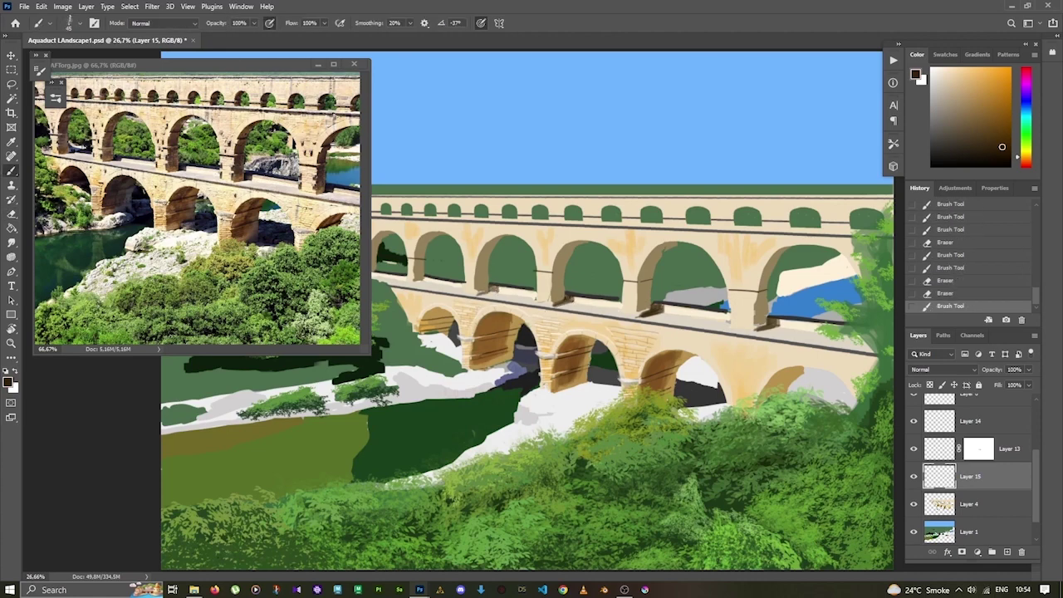
key(ctrl+0)
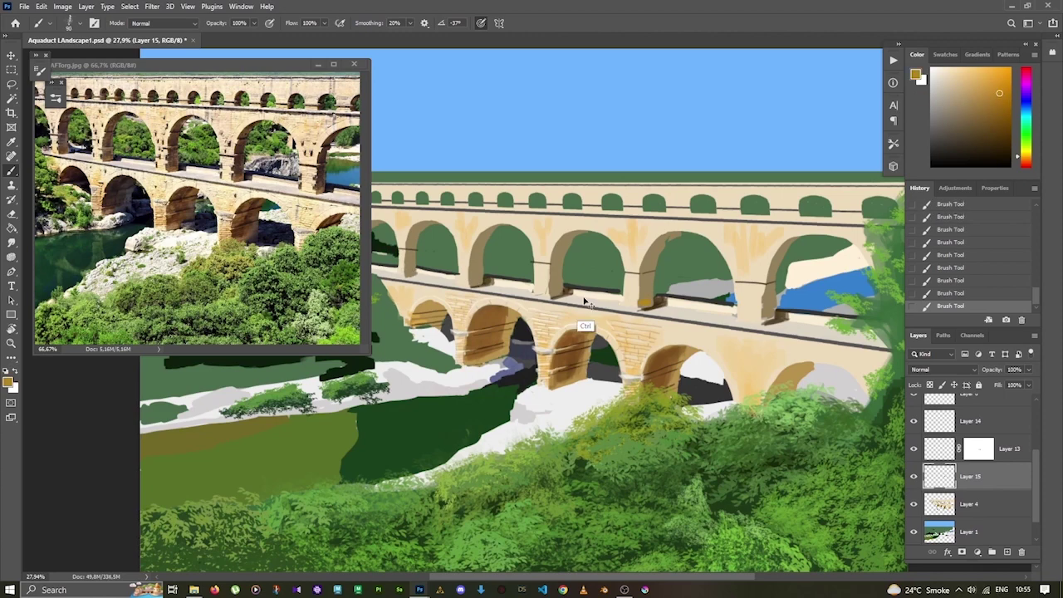
key(ctrl+z)
key(ctrl+0)
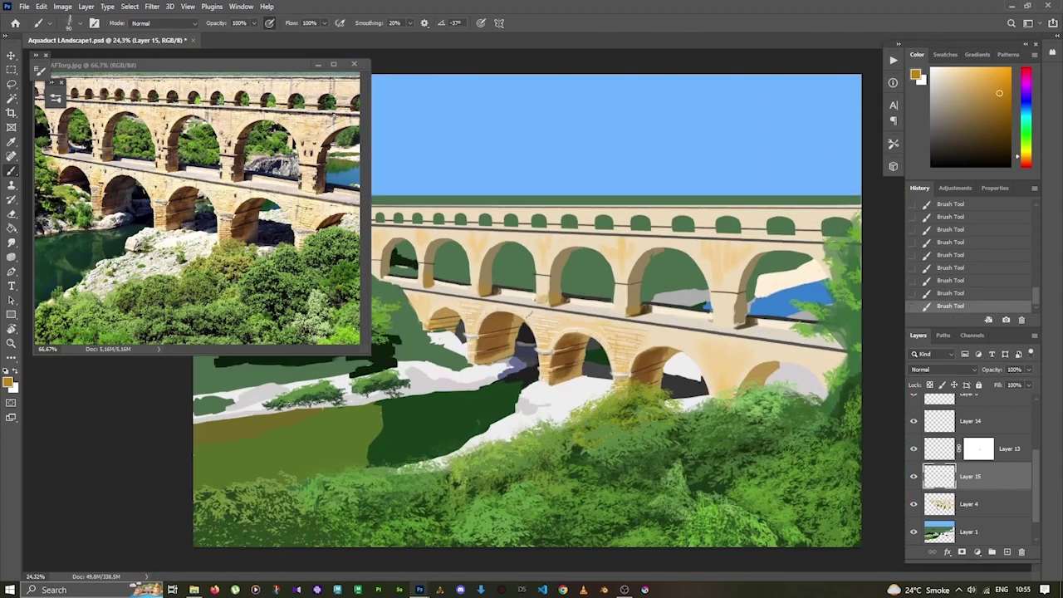
key(alt+bracketleft)
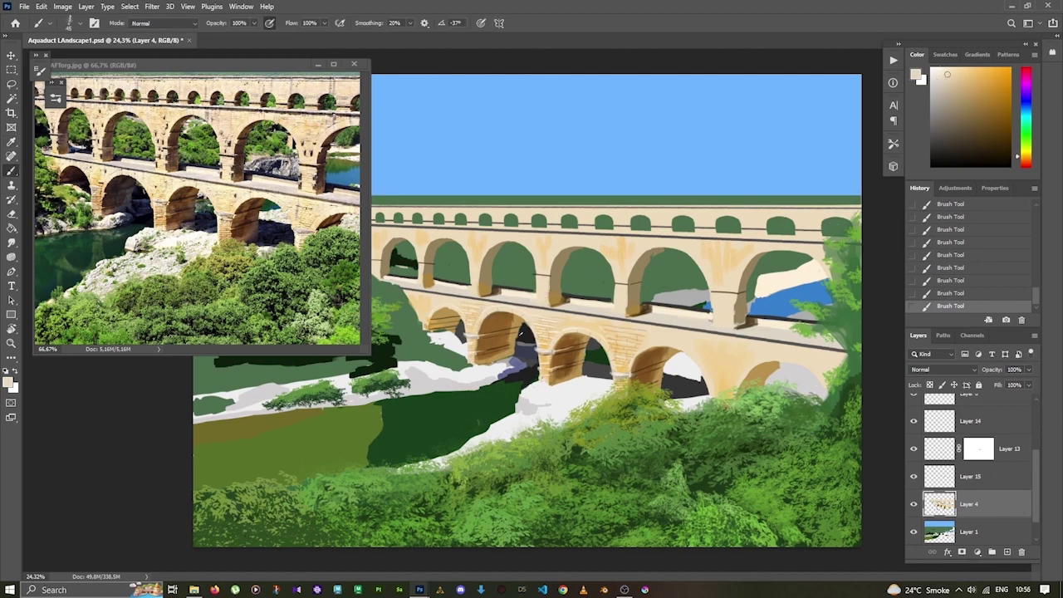
Zoom in on the lower arches and rocks, sample greys and tan, and repaint the arch shadow.
key(z)
alt+click(456, 340)
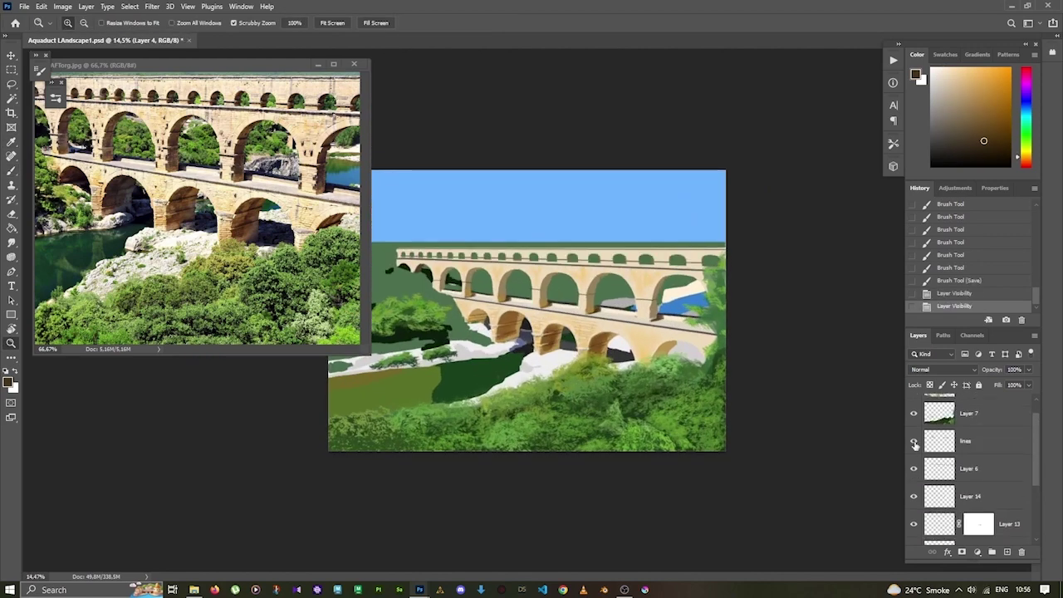
drag(456, 340, 518, 388)
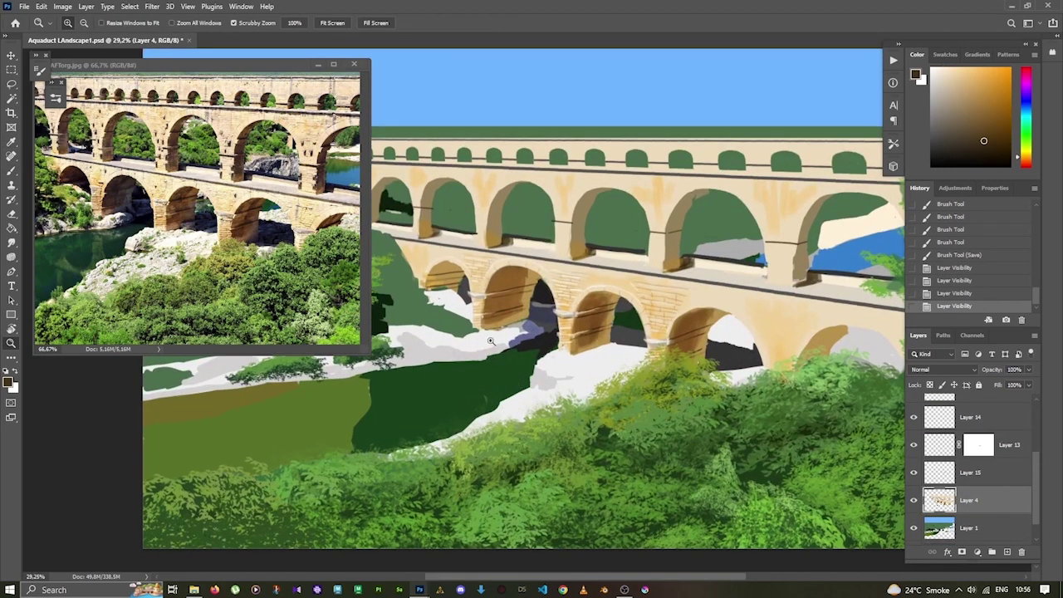
key(b)
click(488, 330)
alt+click(493, 337)
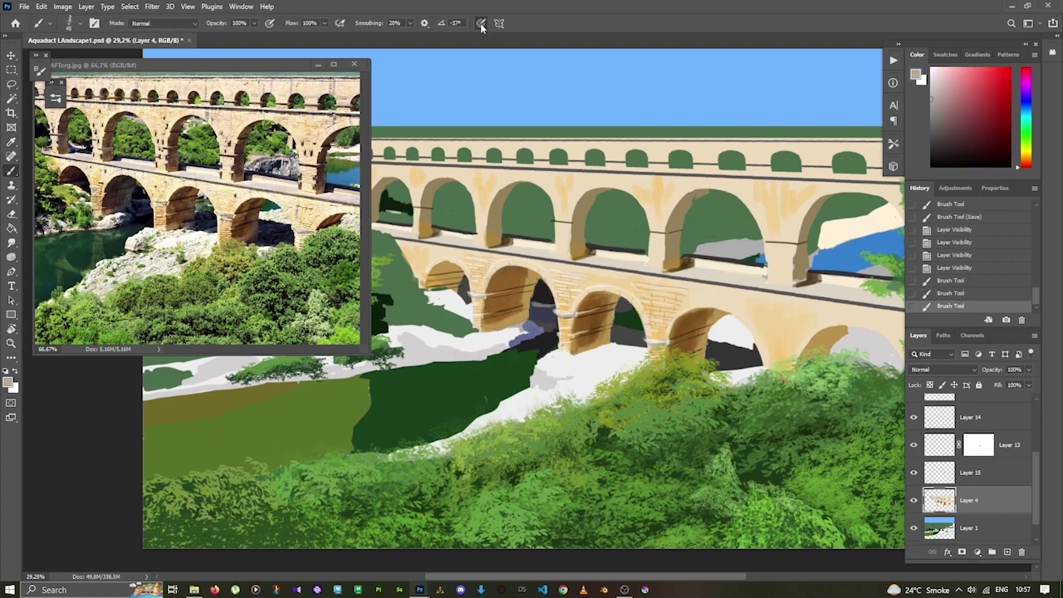
alt+click(497, 336)
drag(502, 332, 535, 342)
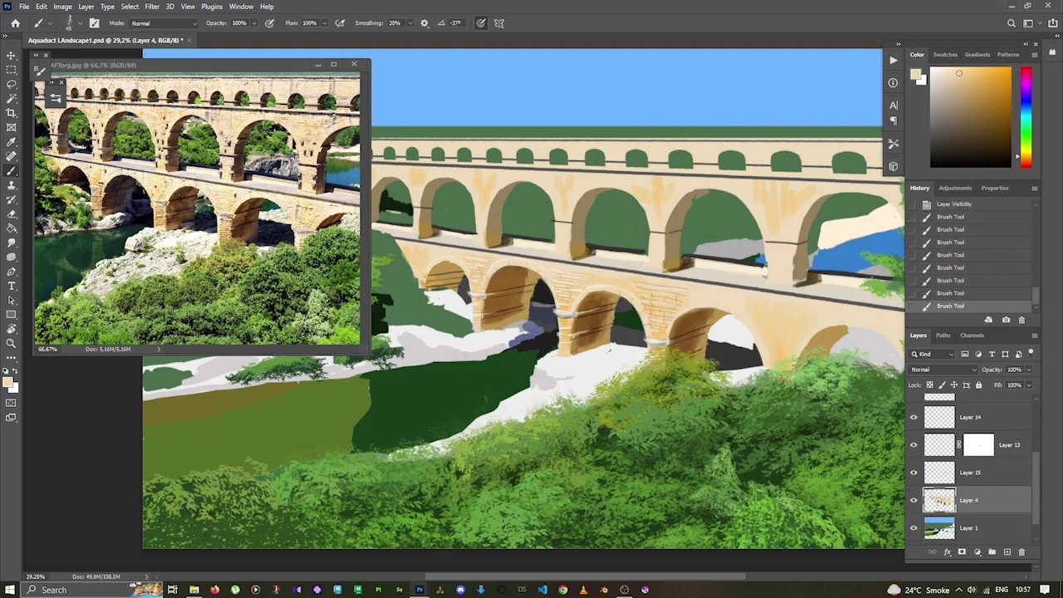
Paint light grey over the bluish rock shadows under the arch.
key(ctrl+s)
alt+click(612, 341)
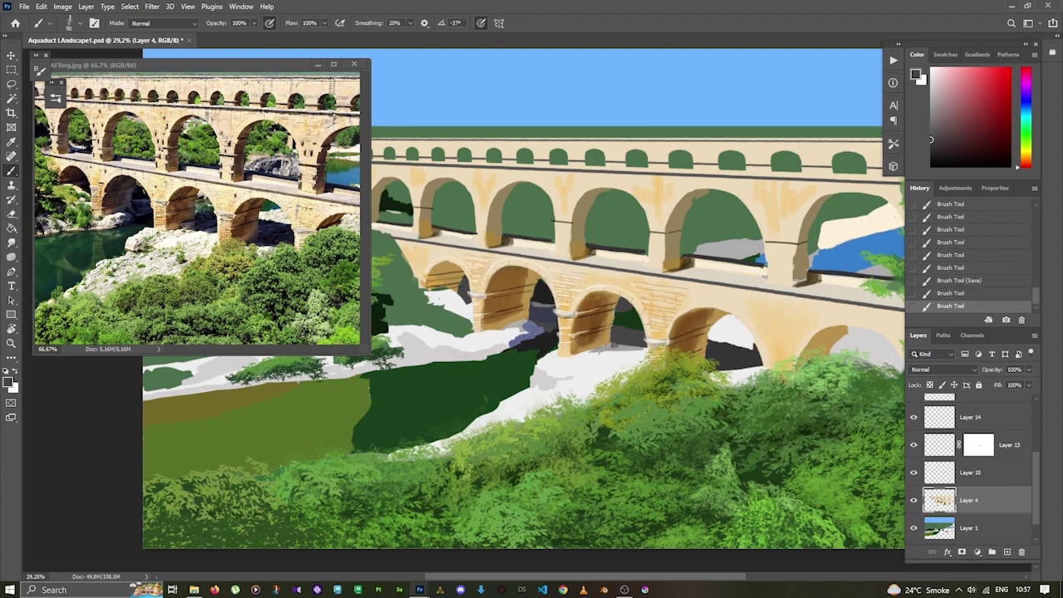
alt+click(606, 348)
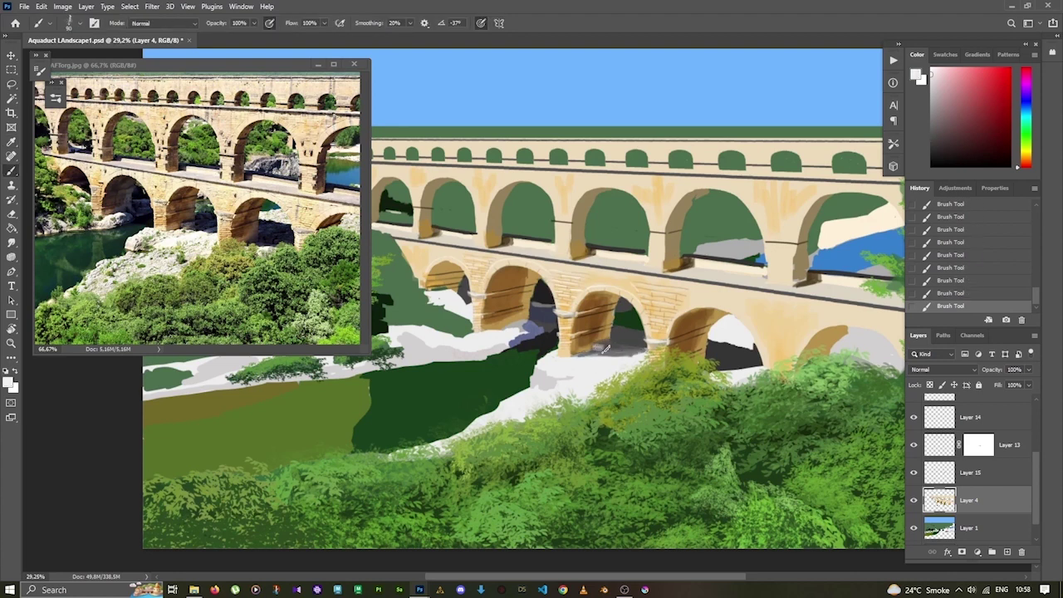
drag(523, 330, 509, 339)
alt+click(498, 353)
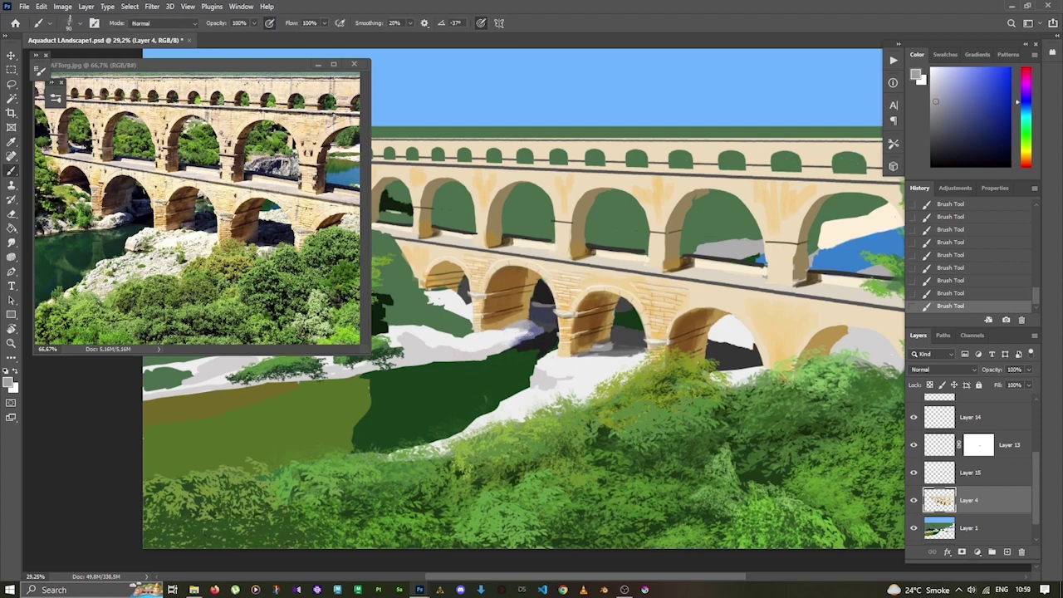
alt+click(511, 342)
drag(523, 336, 498, 353)
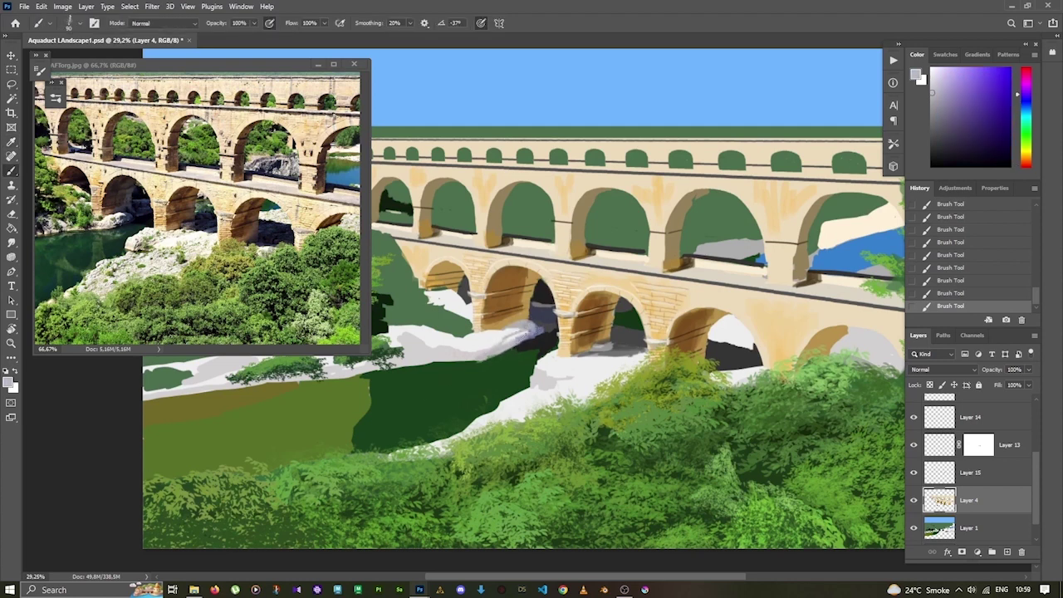
Sample a dark foliage green and reframe the view on the arches and riverbank.
alt+click(540, 317)
alt+click(540, 293)
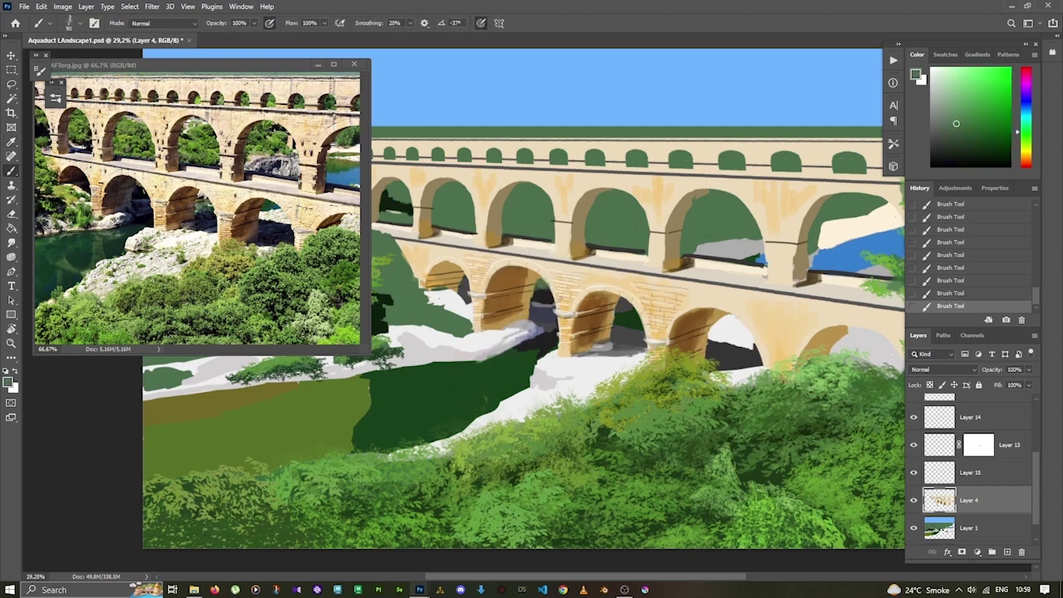
key(z)
drag(539, 299, 515, 369)
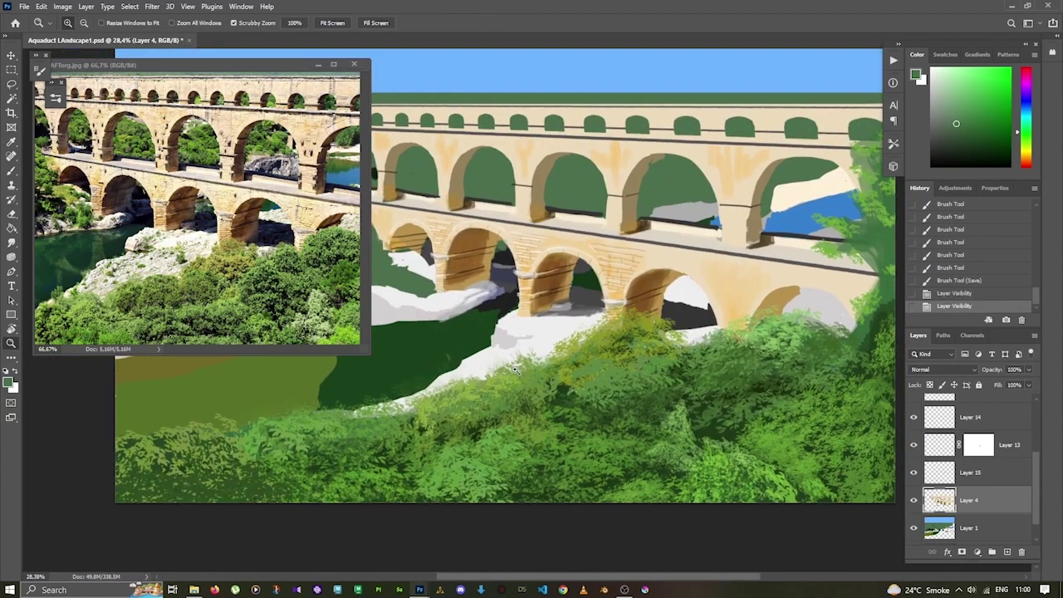
key(F5)
key(F5)
Select Layer 15 and set the brush angle jitter to follow stroke direction.
key(i)
click(916, 475)
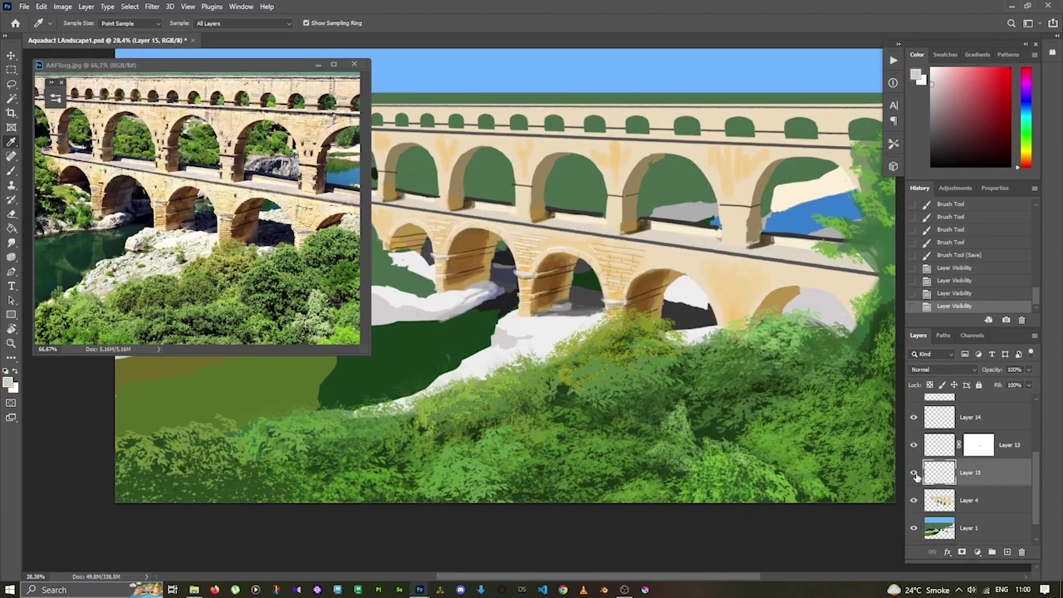
key(b)
drag(511, 334, 556, 357)
key(ctrl+z)
key(ctrl+z)
key(ctrl+z)
key(F5)
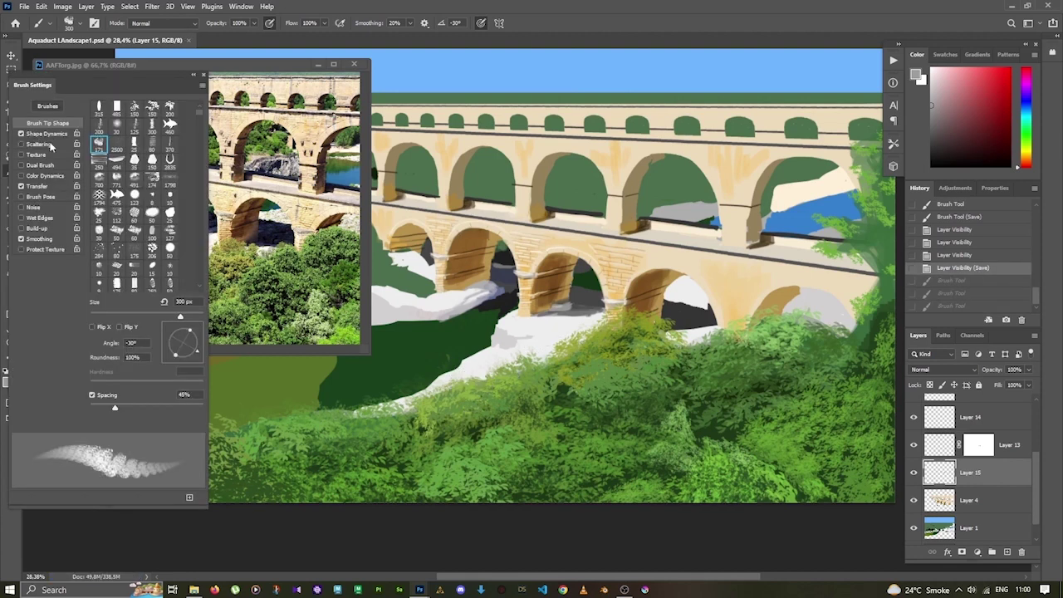
click(147, 213)
click(151, 293)
key(F5)
key(ctrl+e)
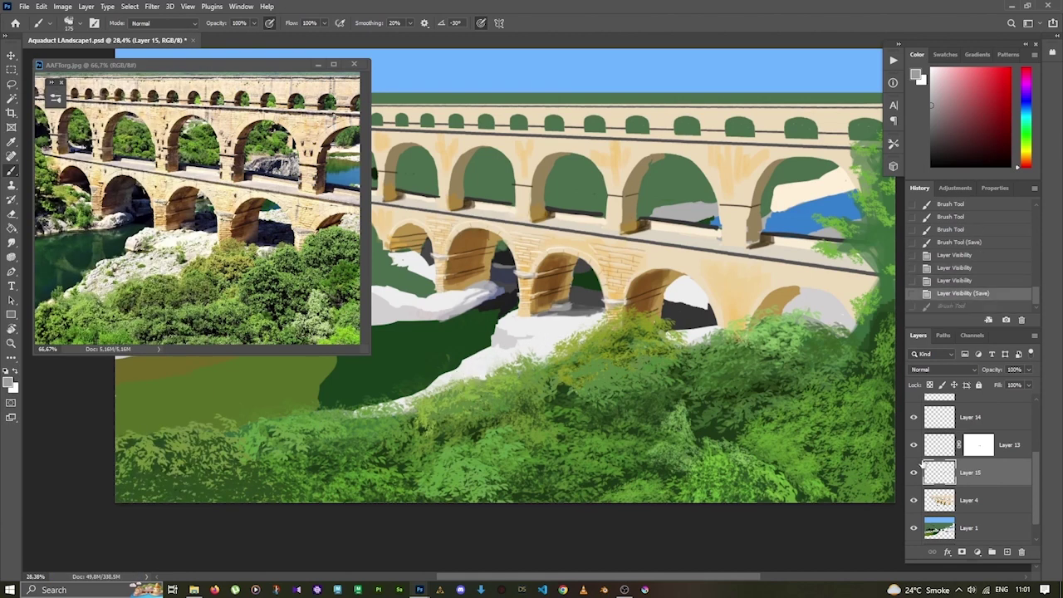
On a new layer, paint white strokes on the rocks and distort them to fit.
key(ctrl+shift+alt+n)
mouse_move(490, 357)
mouse_down()
mouse_move(469, 372)
mouse_move(536, 340)
mouse_move(565, 342)
mouse_up()
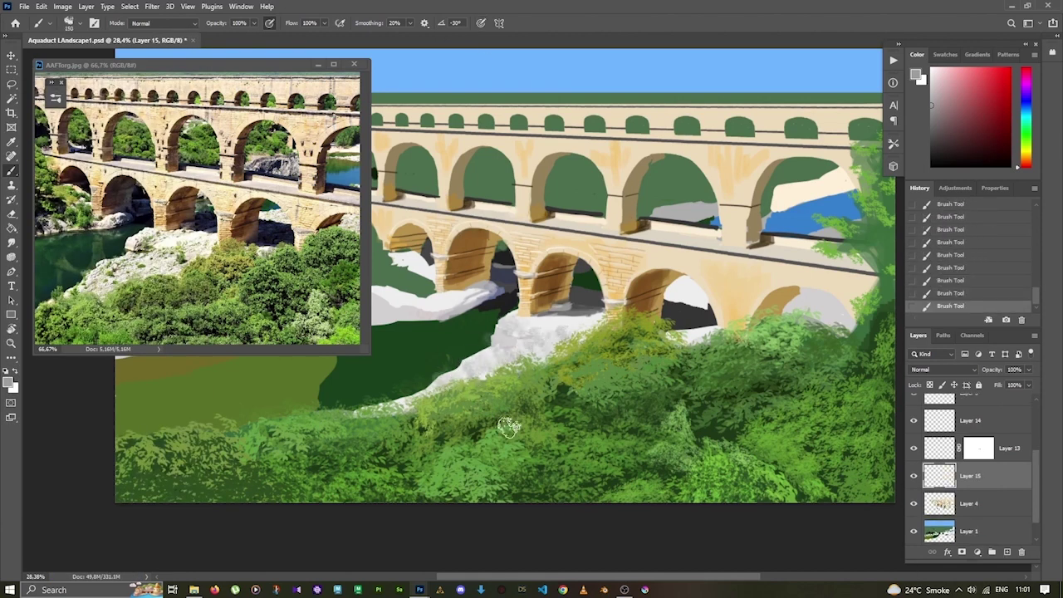
key(ctrl+t)
drag(431, 381, 398, 405)
key(Return)
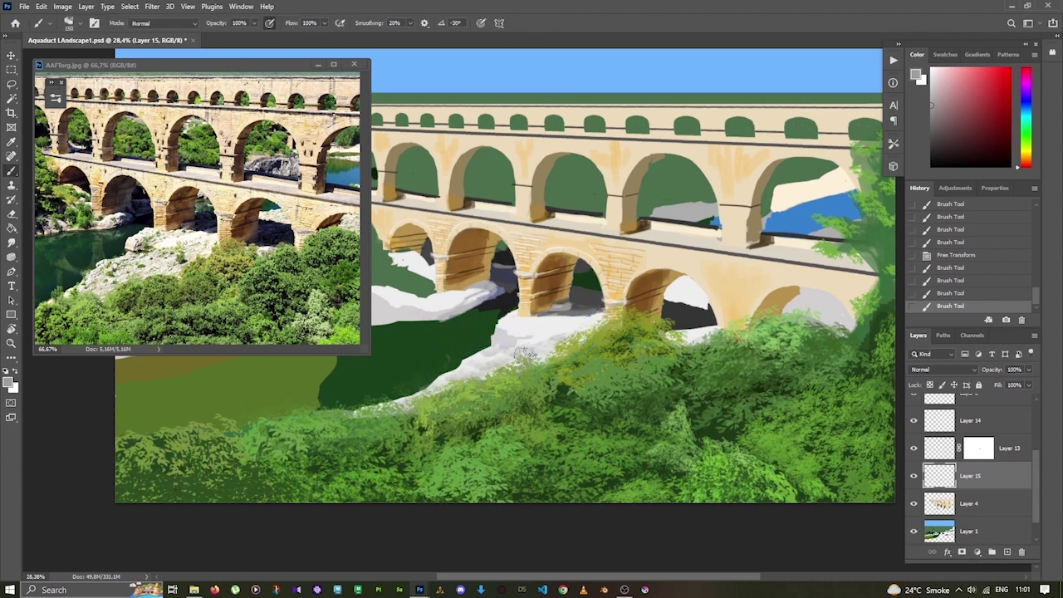
Dab white near the arches and riverbank, then shade the right arch dark brown.
drag(510, 341, 538, 328)
drag(680, 341, 704, 335)
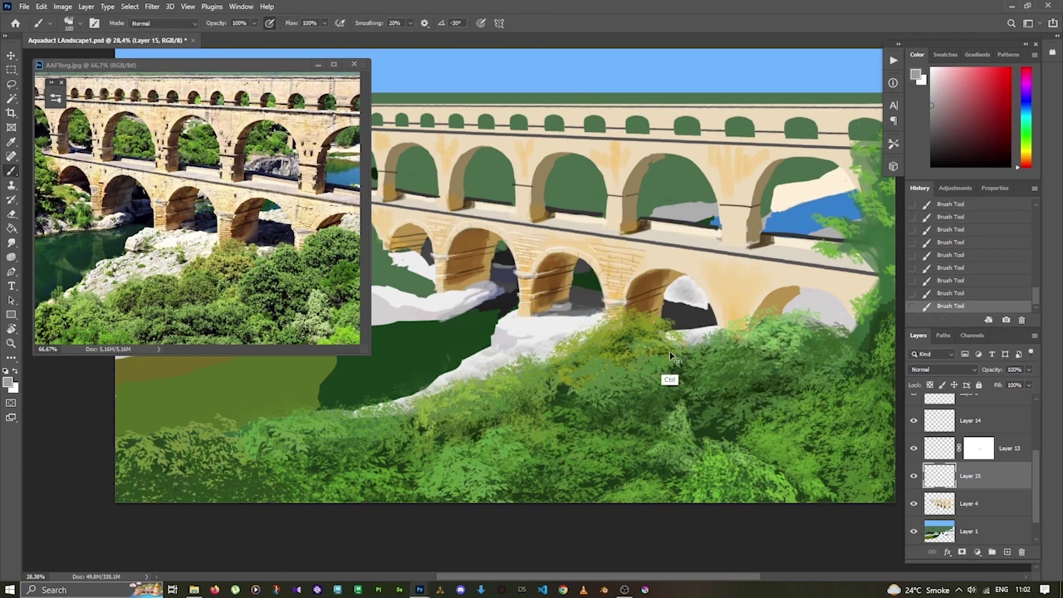
alt+click(689, 309)
drag(676, 291, 697, 307)
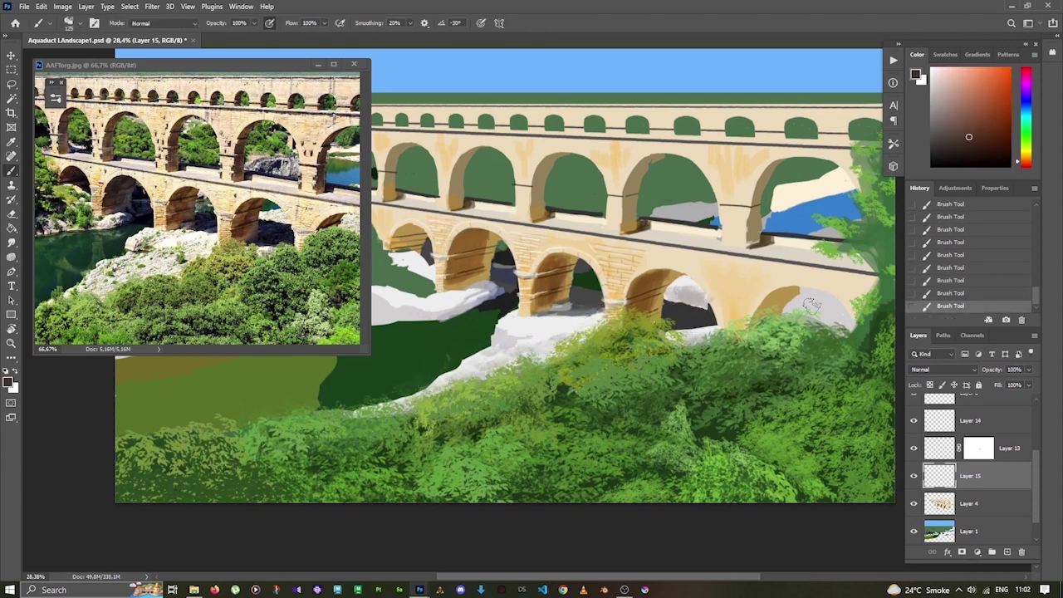
Undo the stray dark strokes and paint sampled light rock colour below the bridge.
key(ctrl+z)
key(ctrl+z)
key(ctrl+z)
key(F5)
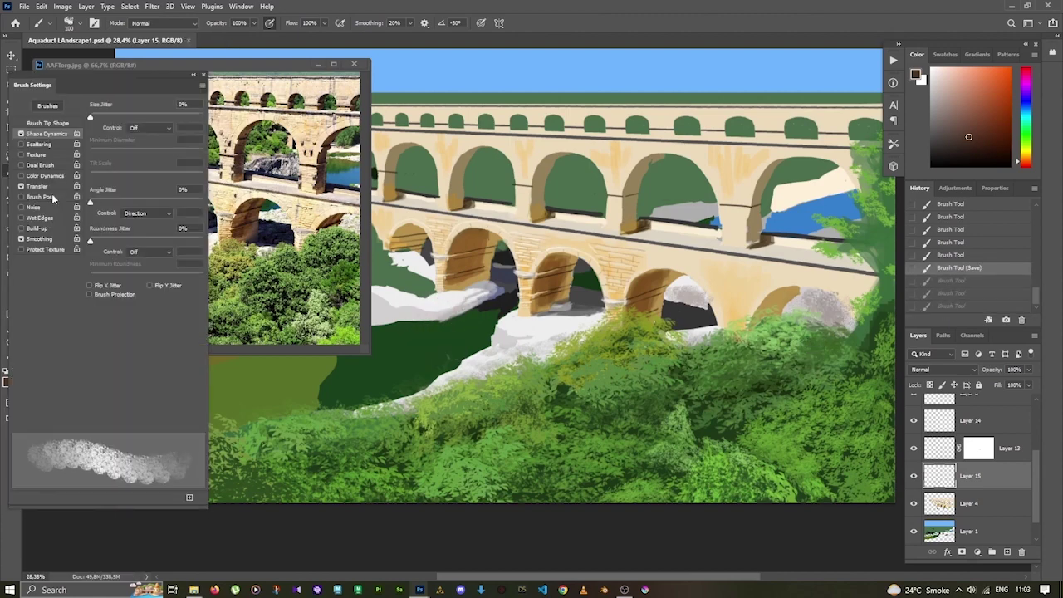
key(F5)
key(ctrl+shift+z)
key(ctrl+shift+z)
key(ctrl+shift+z)
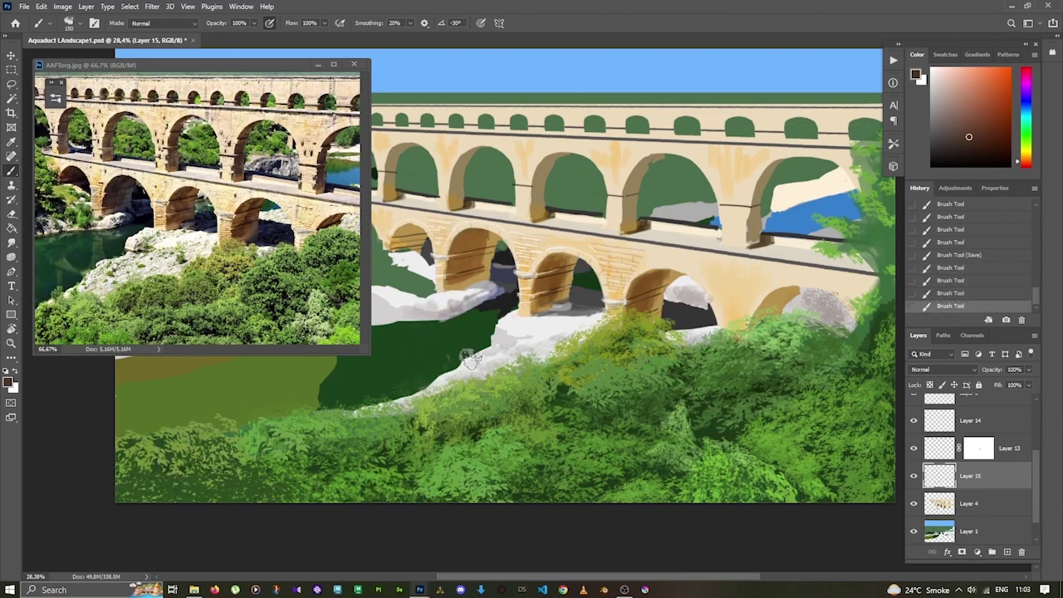
alt+click(514, 357)
drag(498, 328, 536, 340)
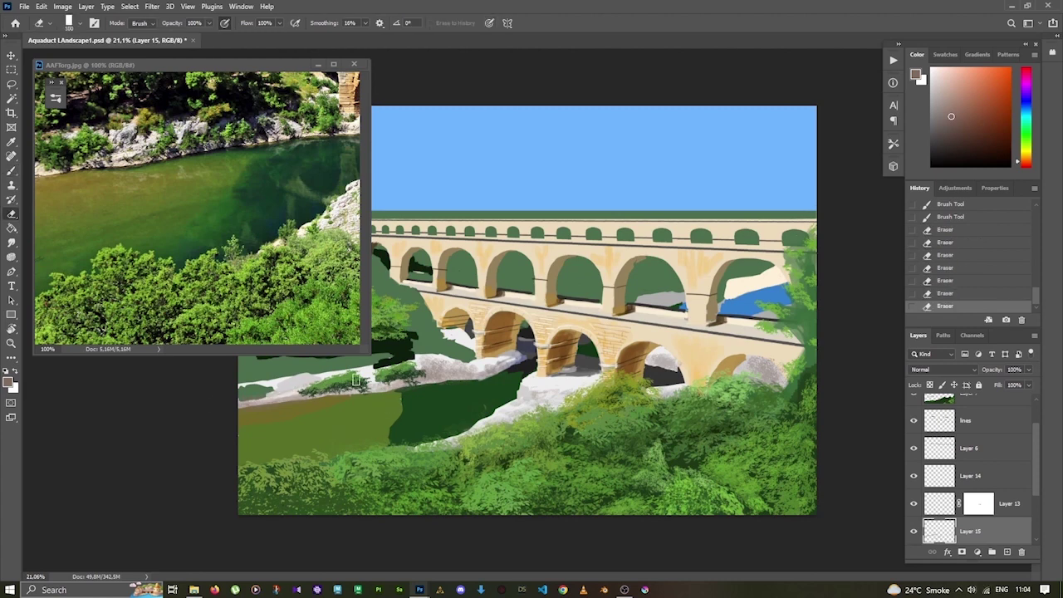
Save, zoom out to the whole painting, pick a textured brush and sample river olive green.
key(ctrl+s)
key(z)
drag(498, 427, 460, 427)
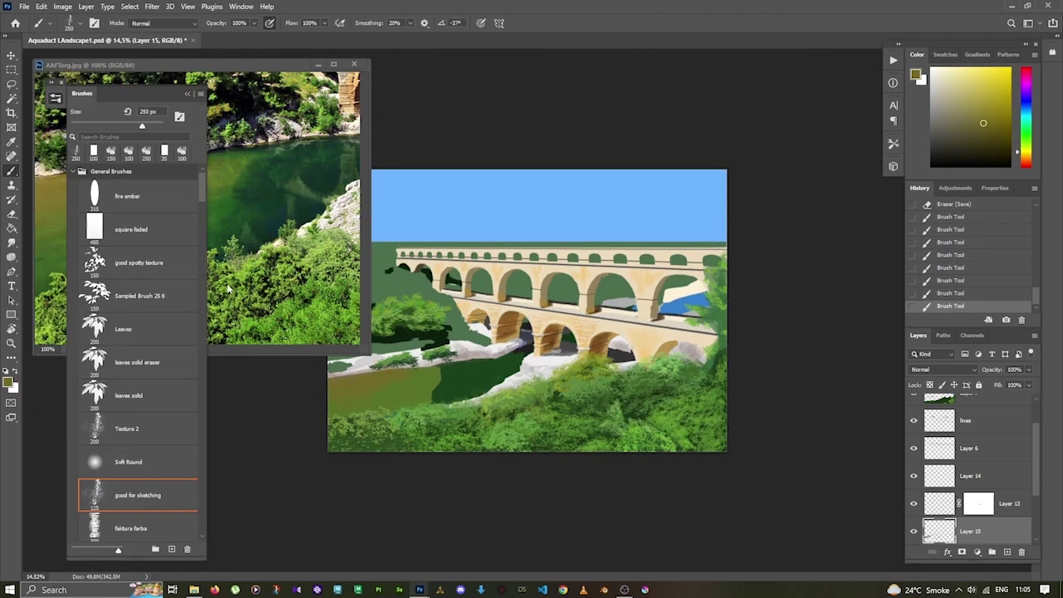
click(374, 395)
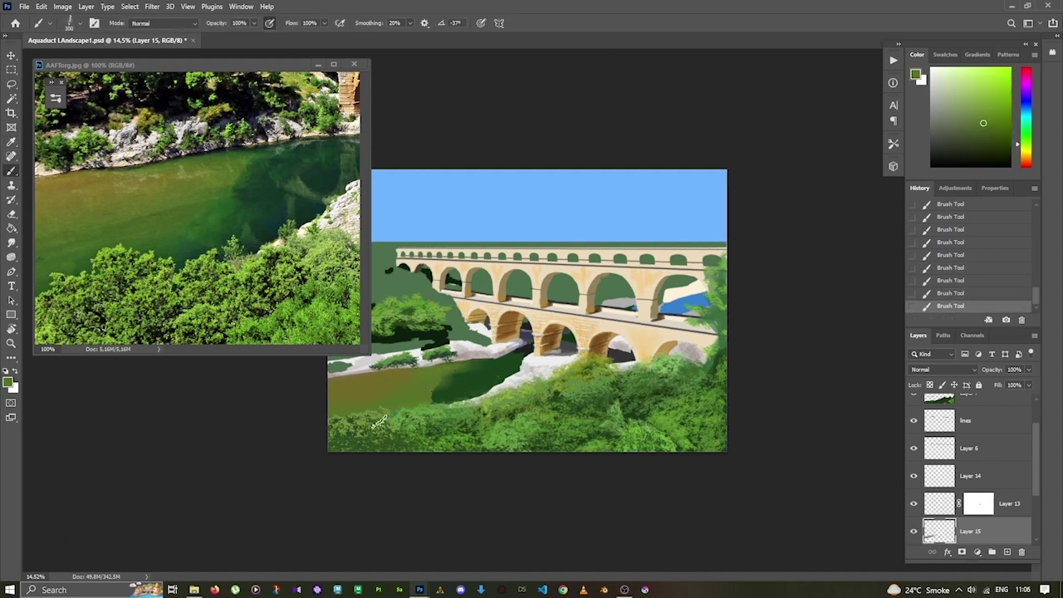
alt+click(428, 400)
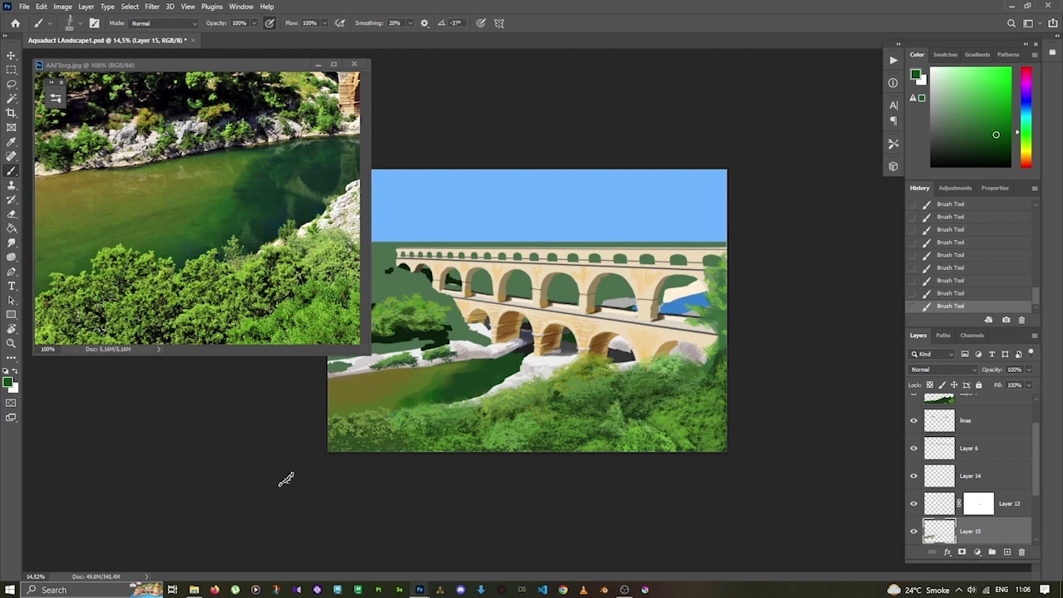
alt+click(373, 419)
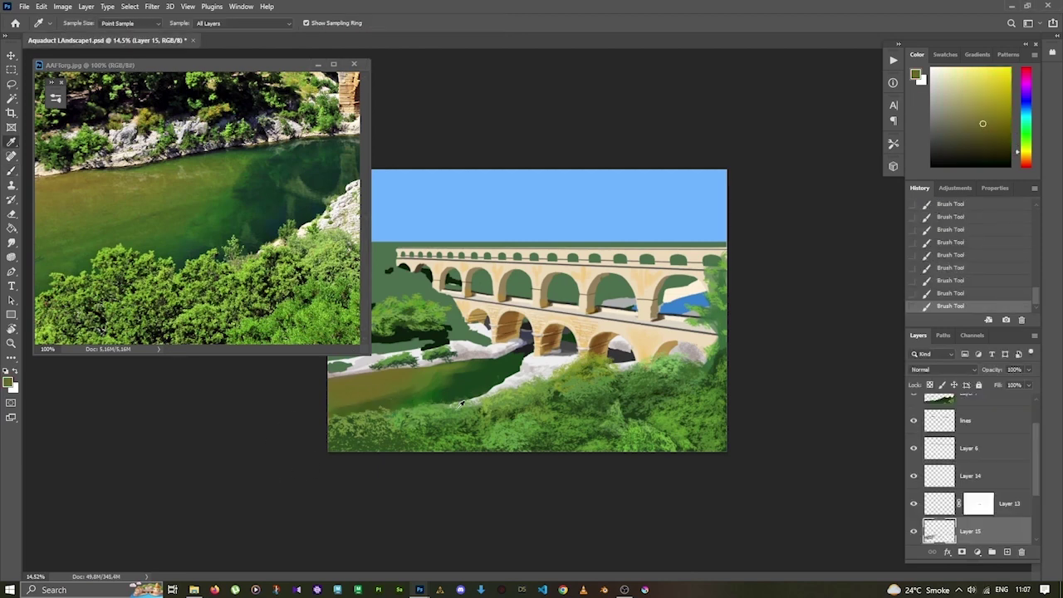
Repaint the river with alternating sampled dark and lighter olive-green strokes.
scroll(461, 403, up, 1)
alt+click(493, 387)
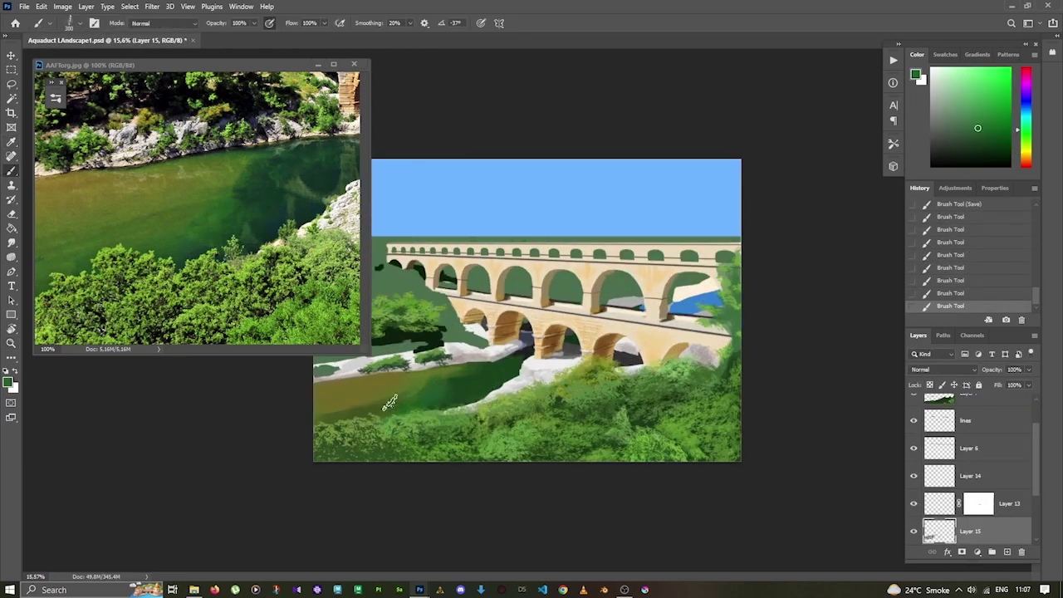
drag(390, 403, 382, 432)
alt+click(433, 388)
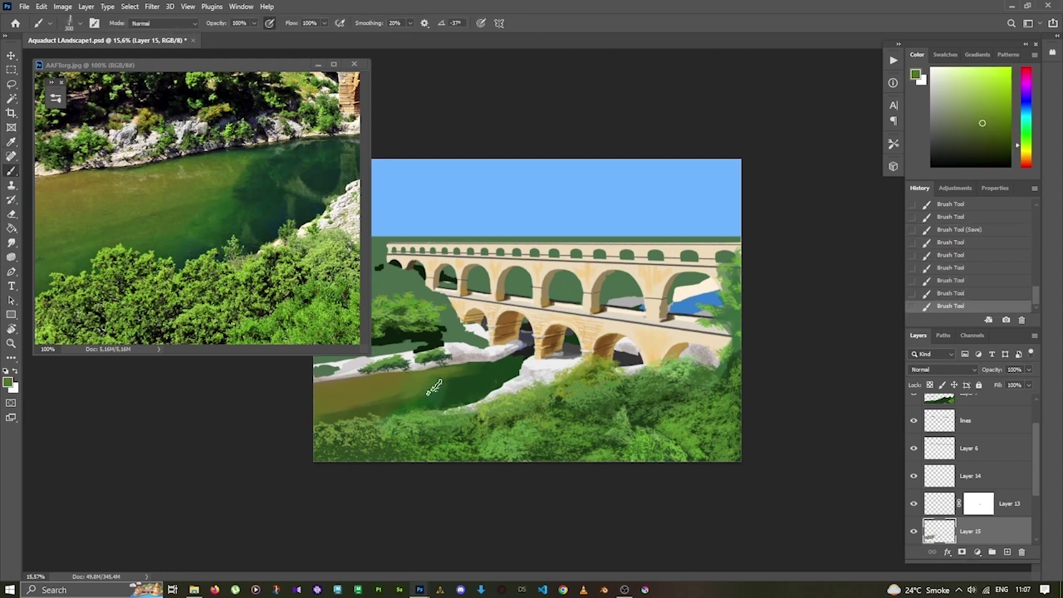
drag(428, 394, 390, 415)
alt+click(357, 457)
alt+click(683, 252)
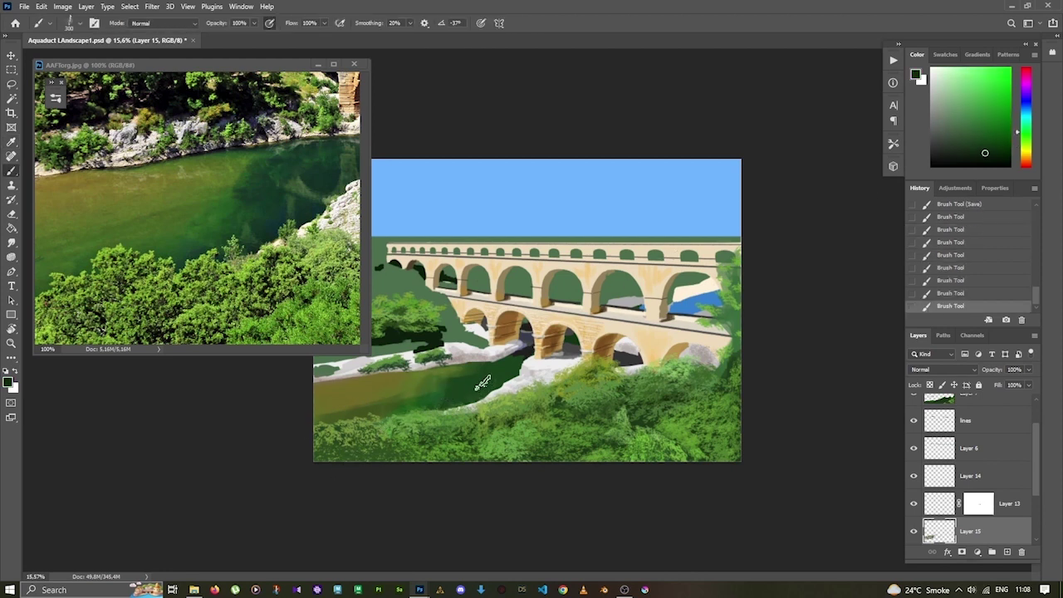
click(974, 136)
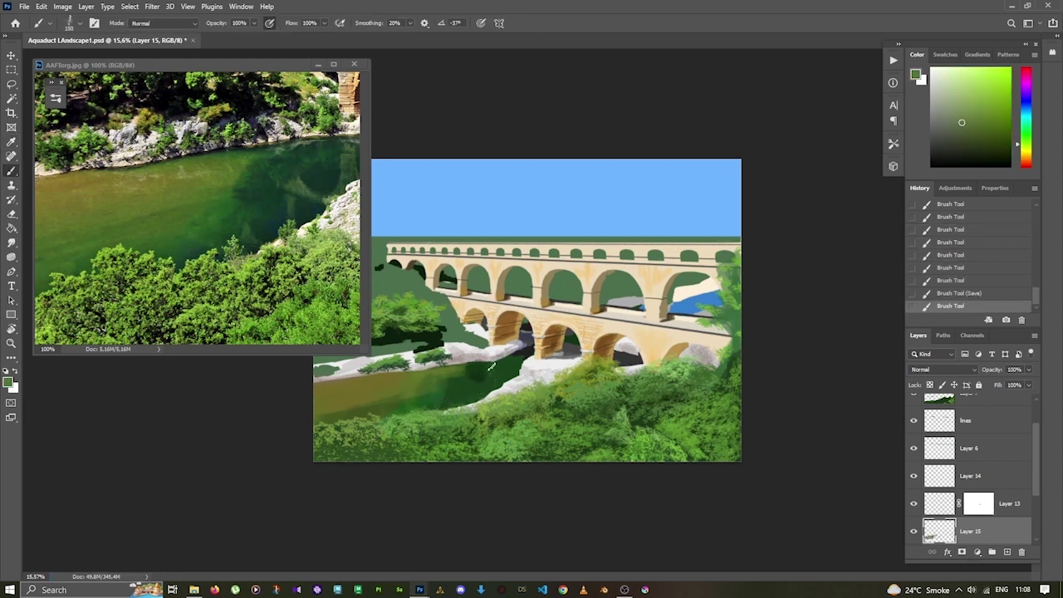
drag(490, 366, 473, 394)
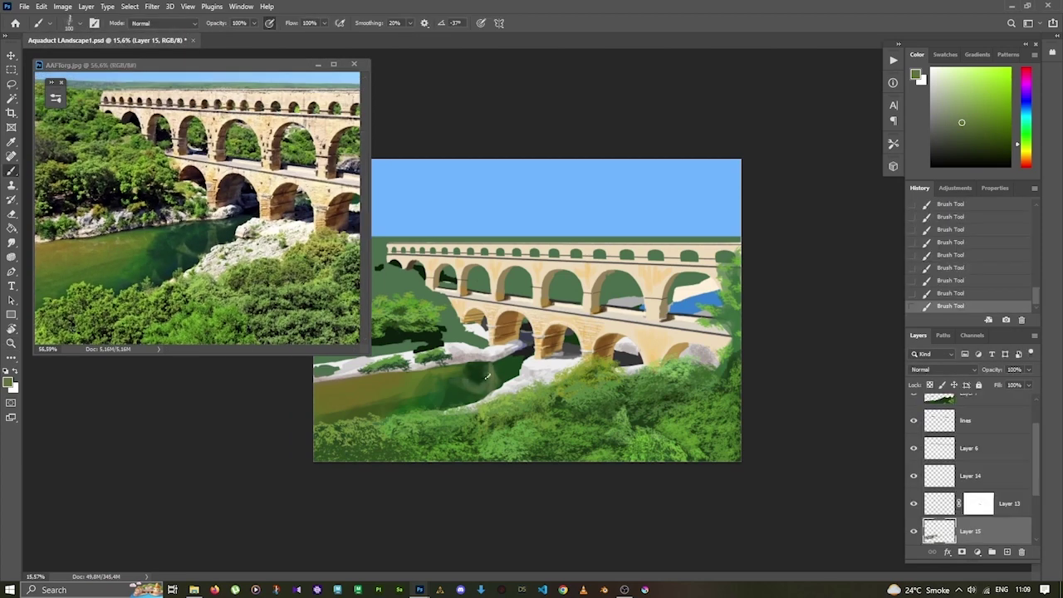
alt+click(487, 376)
Save the painting, zoom in on the river and dab lighter green onto it.
key(ctrl+s)
key(z)
alt+click(505, 382)
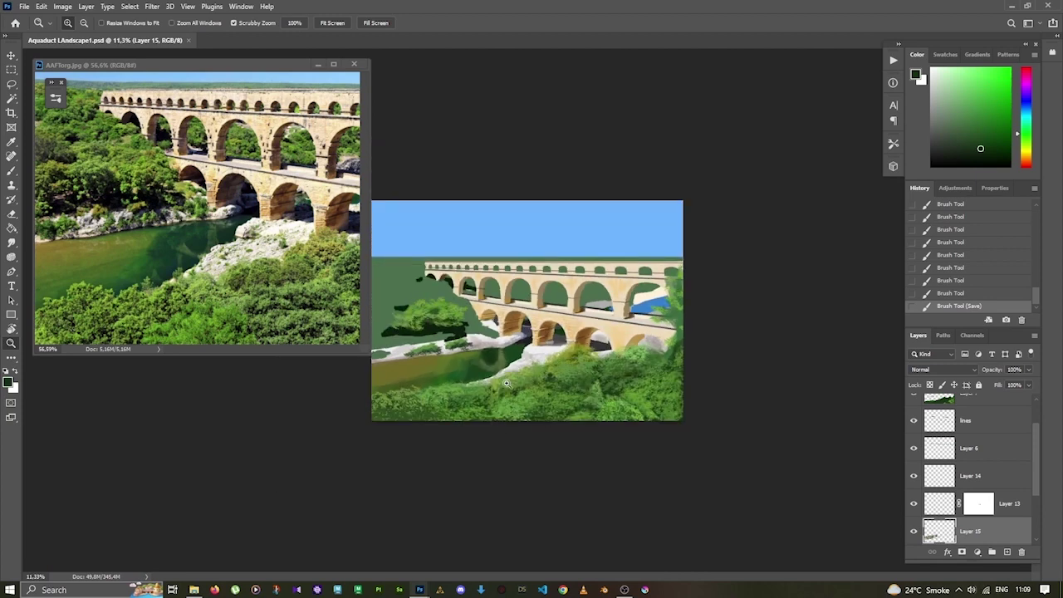
click(506, 382)
key(b)
alt+click(494, 393)
click(490, 395)
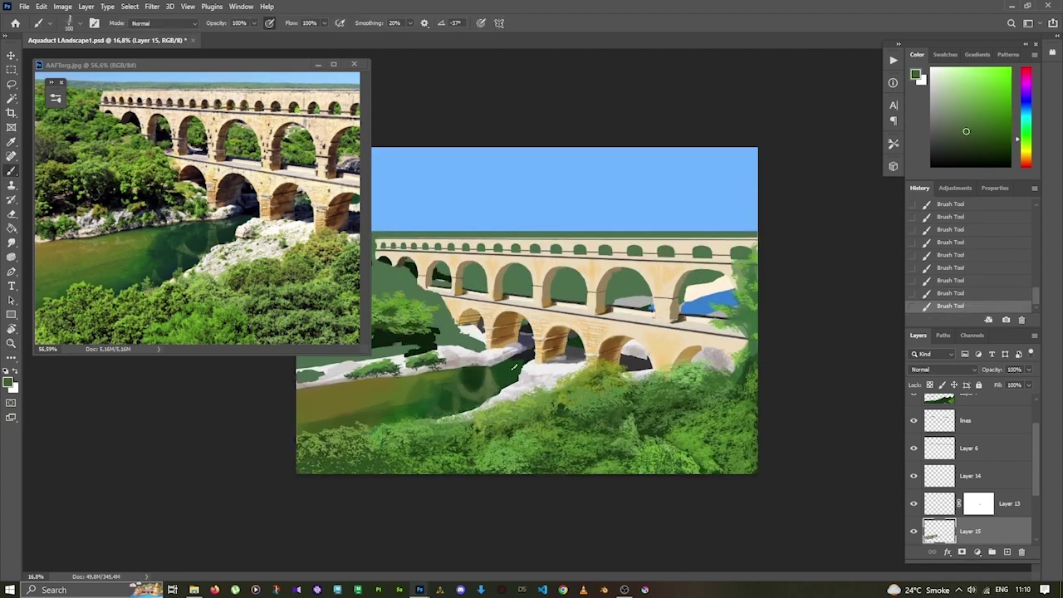
Sample near-white from the rocks and dab light touches on the riverside rocks.
alt+click(514, 367)
alt+click(508, 380)
click(500, 374)
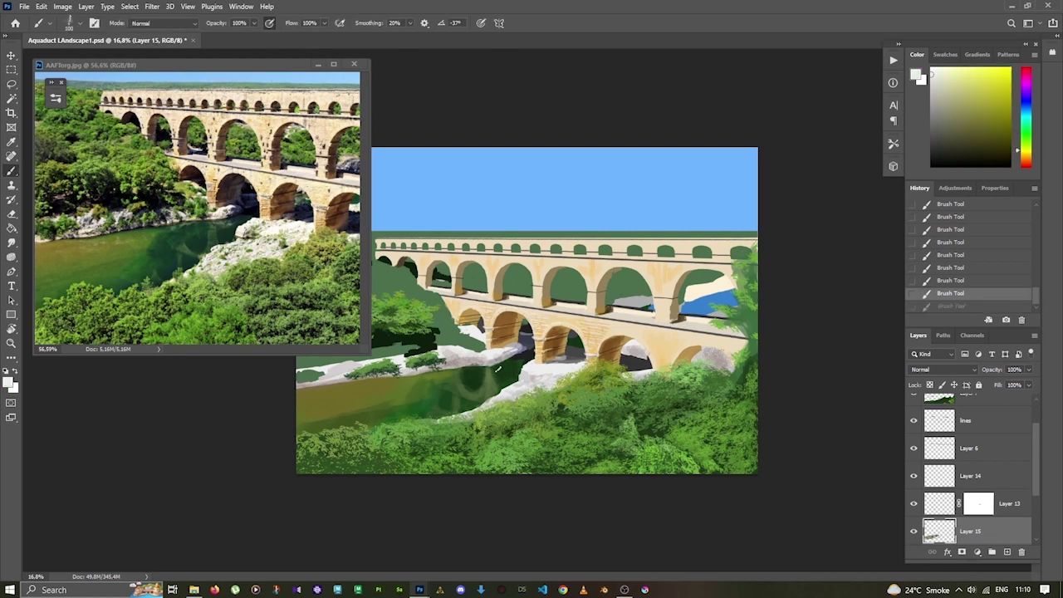
click(501, 367)
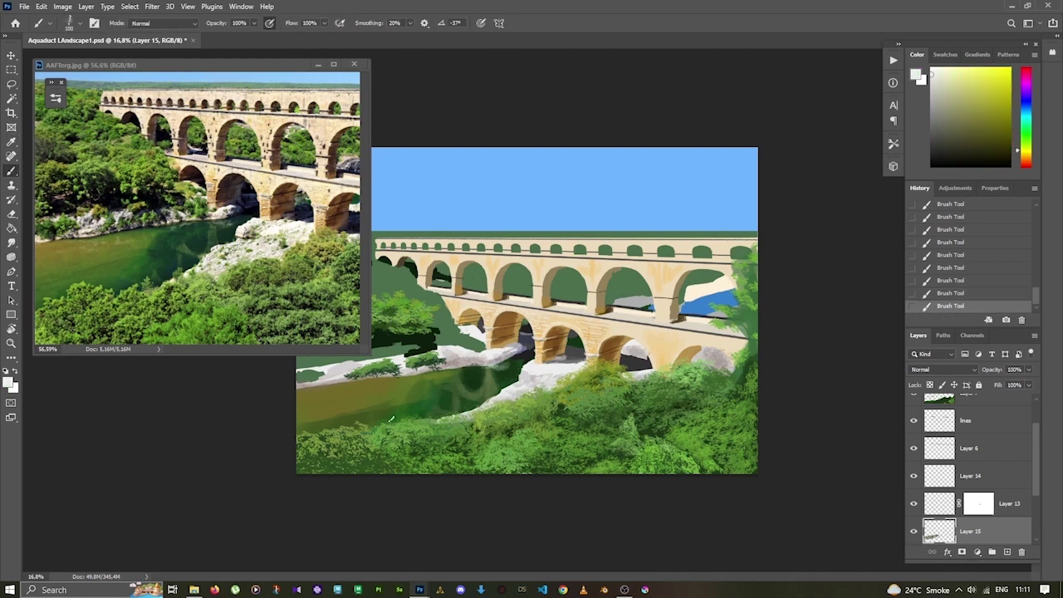
alt+click(487, 390)
ctrl+click(487, 390)
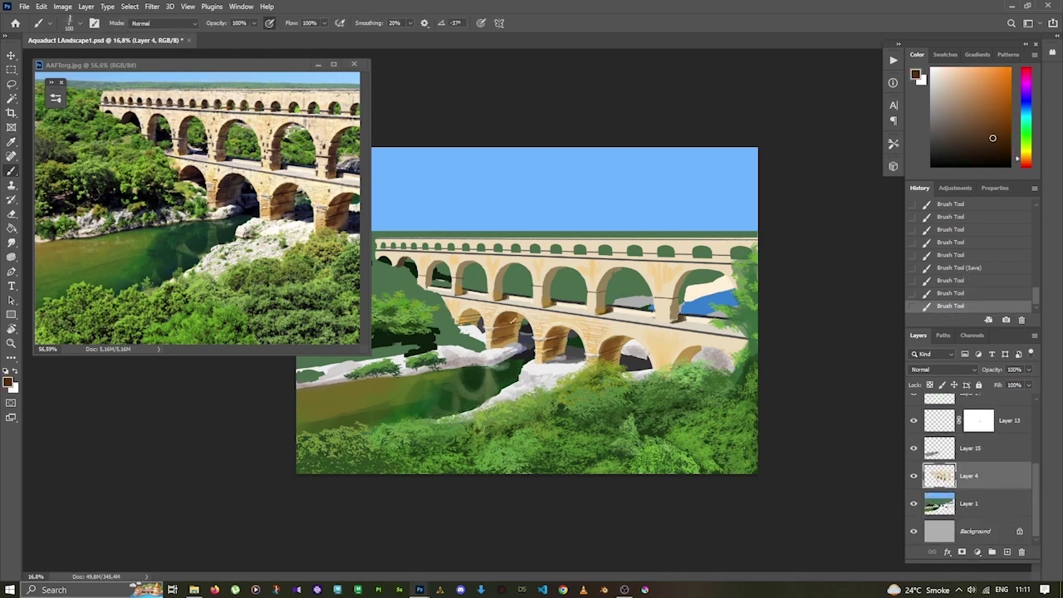
Dab dark brown shading inside the lower arches and erase the excess.
click(505, 329)
click(497, 324)
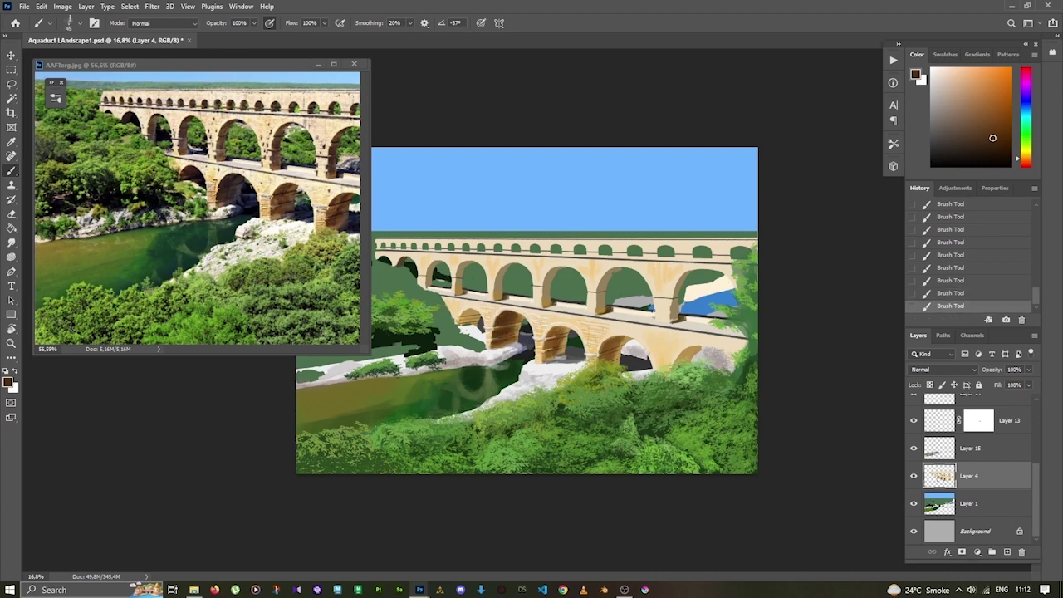
key(e)
click(436, 362)
key(b)
click(557, 328)
Sample pale blue-grey and tan stone colours, undo a stroke and zoom out.
scroll(533, 326, up, 1)
alt+click(542, 384)
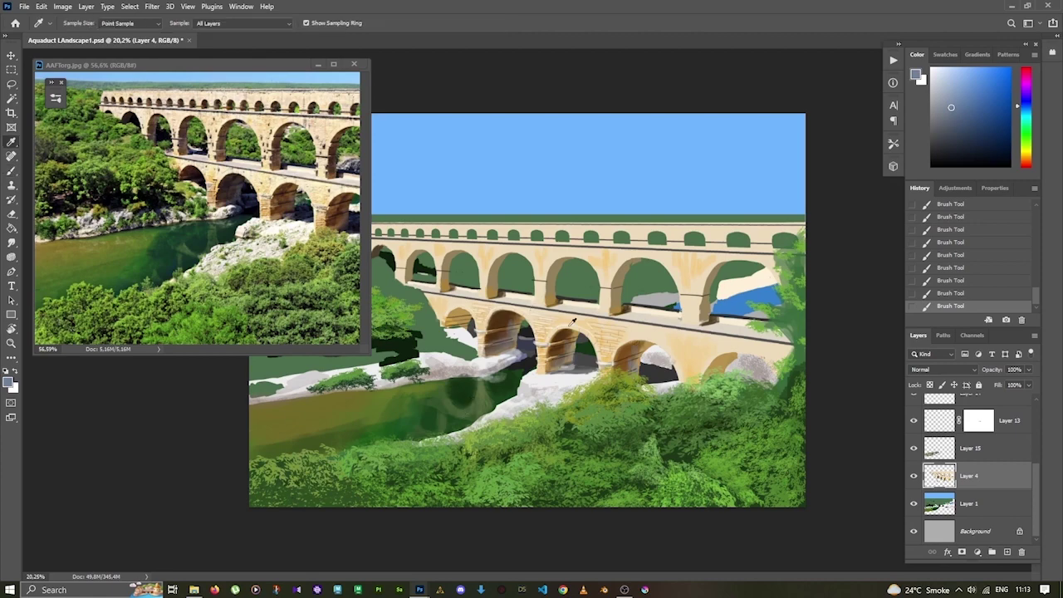
alt+click(517, 378)
key(ctrl+z)
alt+click(516, 380)
key(z)
drag(516, 381, 490, 407)
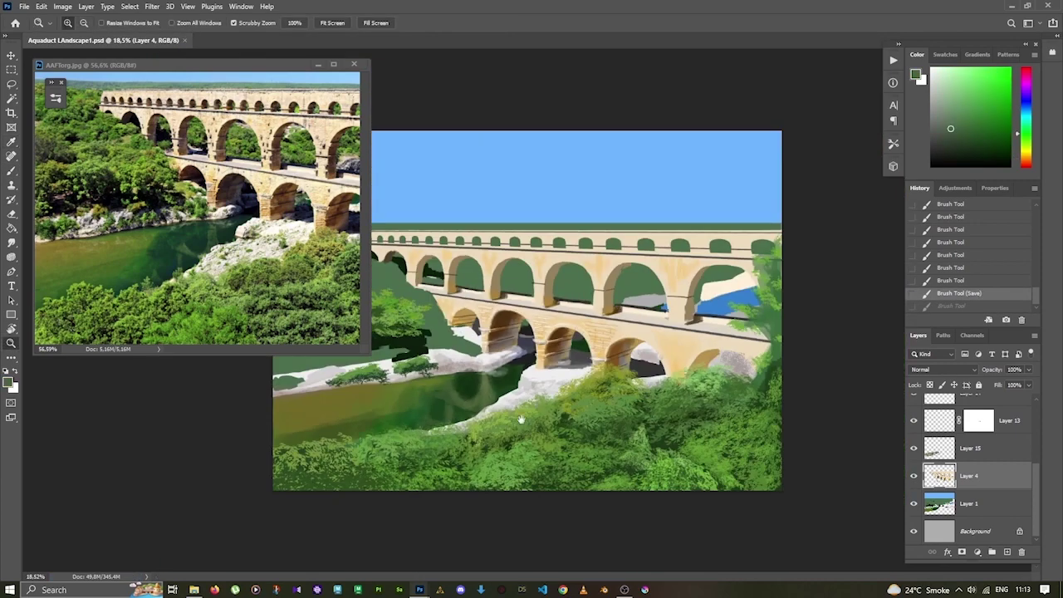
Pick a green, return to Layer 15 for foliage and save the painting.
key(b)
alt+click(395, 385)
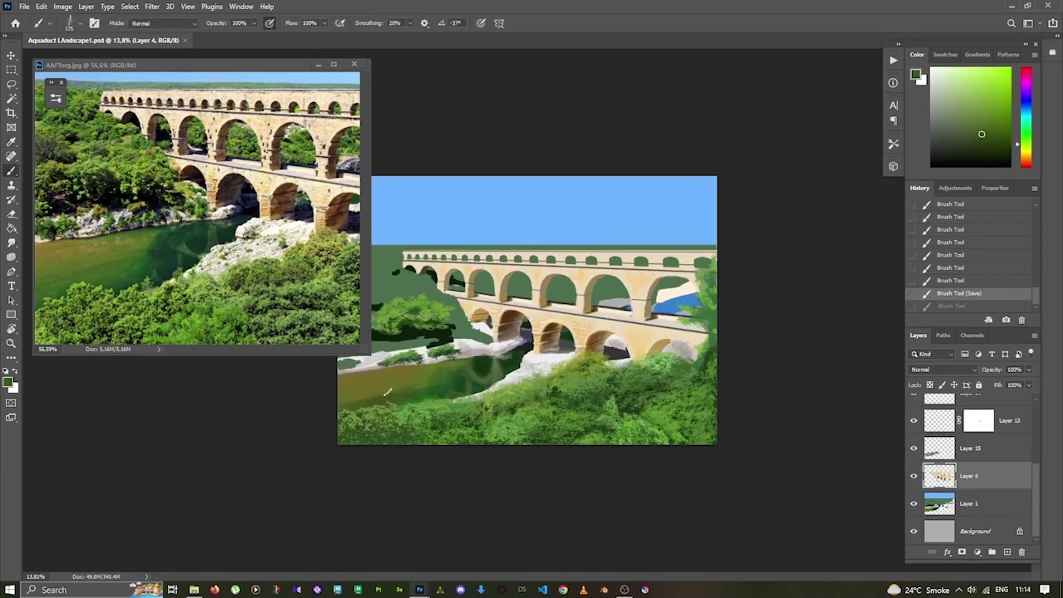
ctrl+click(353, 423)
key(ctrl+s)
With a smaller brush, paint green foliage at the lower left and test shape dynamics.
key(bracketleft)
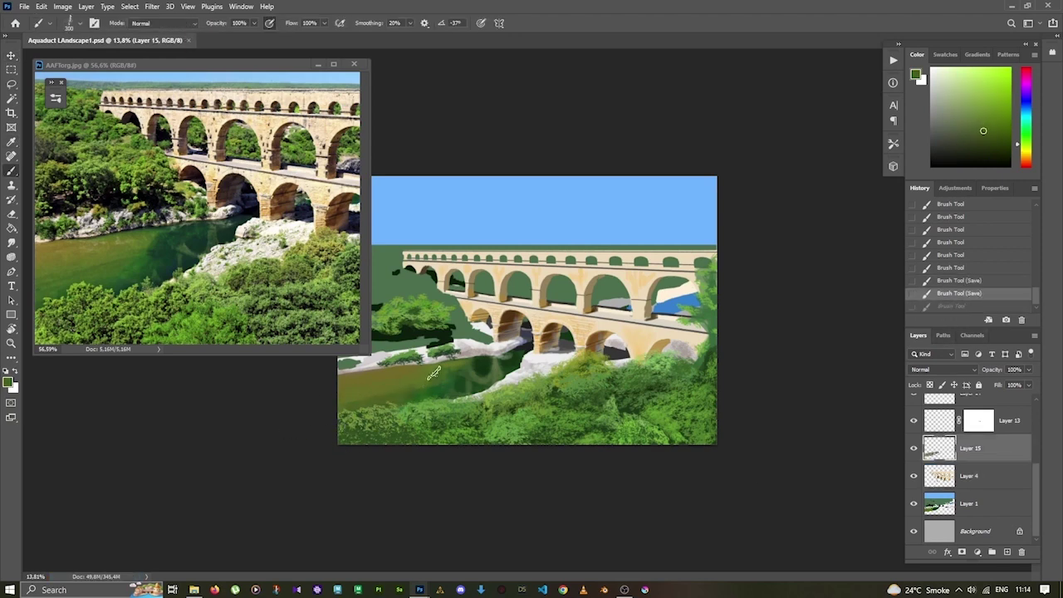
drag(352, 423, 360, 440)
alt+click(453, 370)
key(F5)
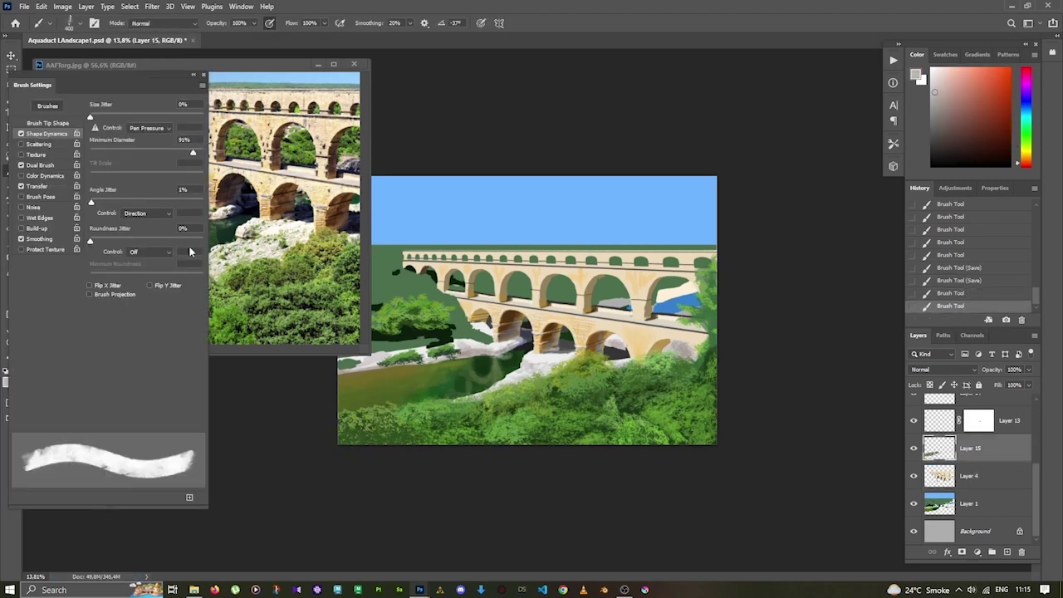
key(F5)
click(477, 361)
key(ctrl+z)
alt+click(477, 361)
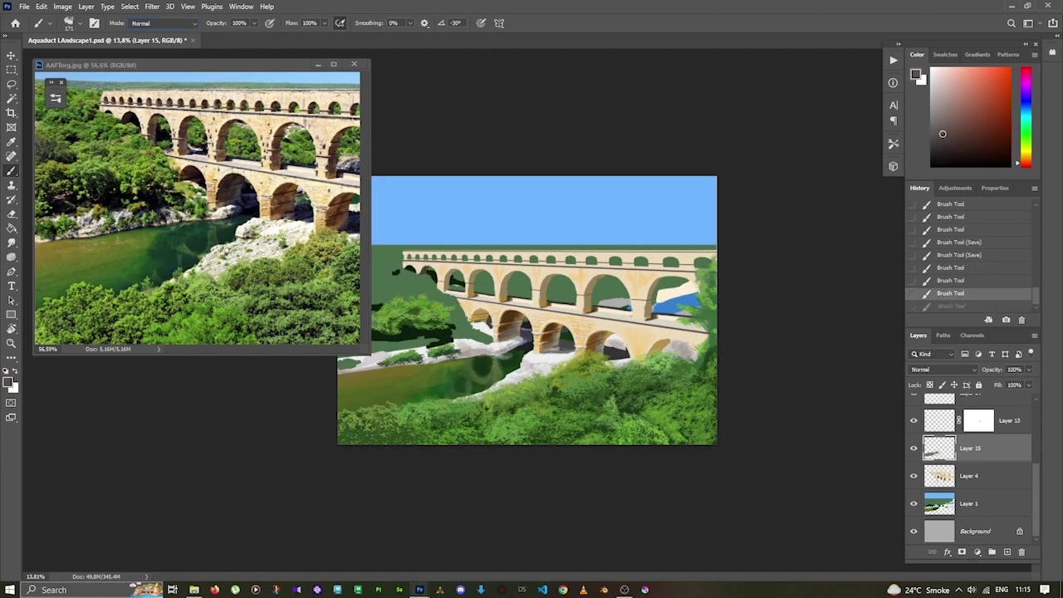
Pan and zoom the canvas view across the painting.
scroll(357, 372, up, 3)
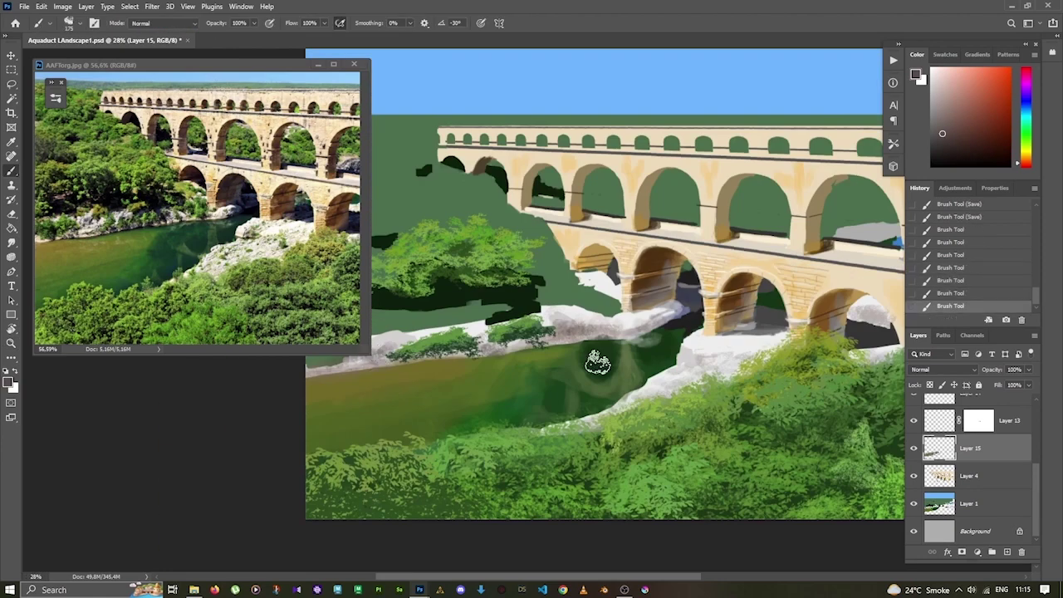
drag(596, 356, 534, 399)
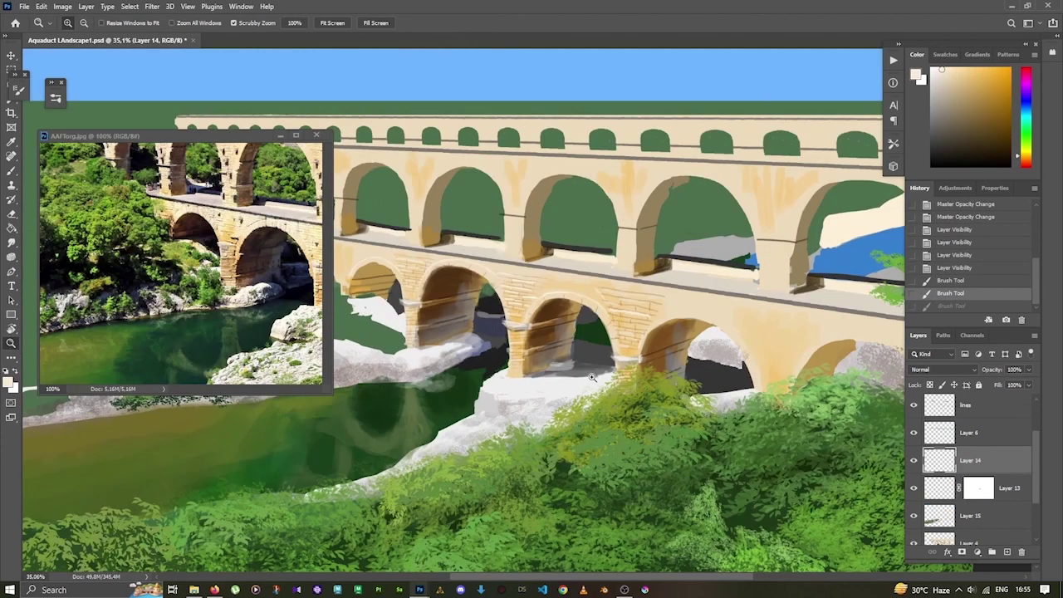
scroll(592, 378, up, 1)
scroll(592, 378, down, 2)
Frame the lower arch and rocks in the reference photo, then dab paint on the lower arches.
click(243, 326)
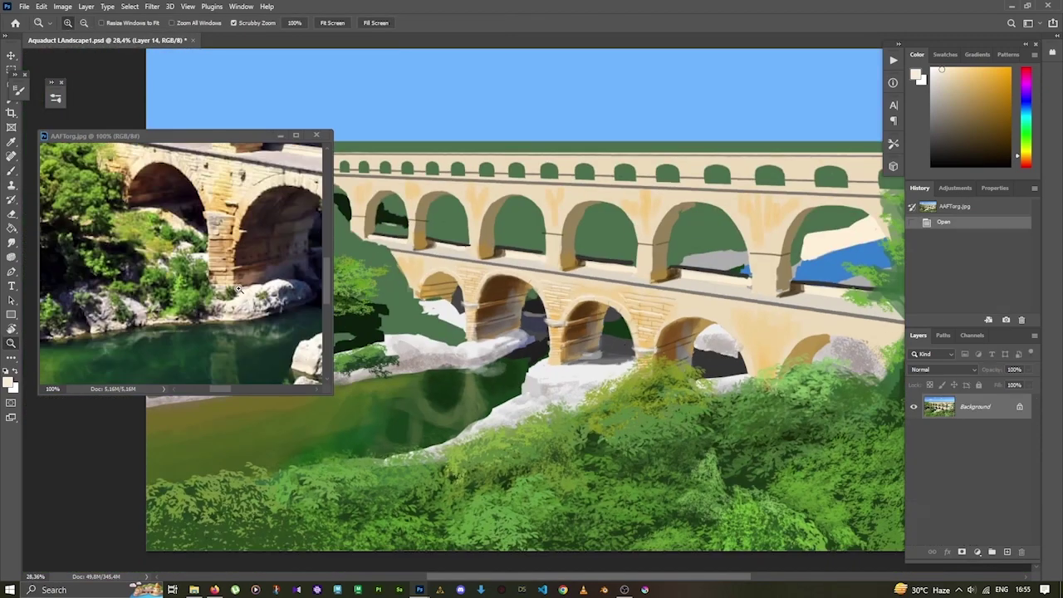
drag(243, 327, 243, 326)
scroll(244, 326, down, 1)
key(b)
click(654, 301)
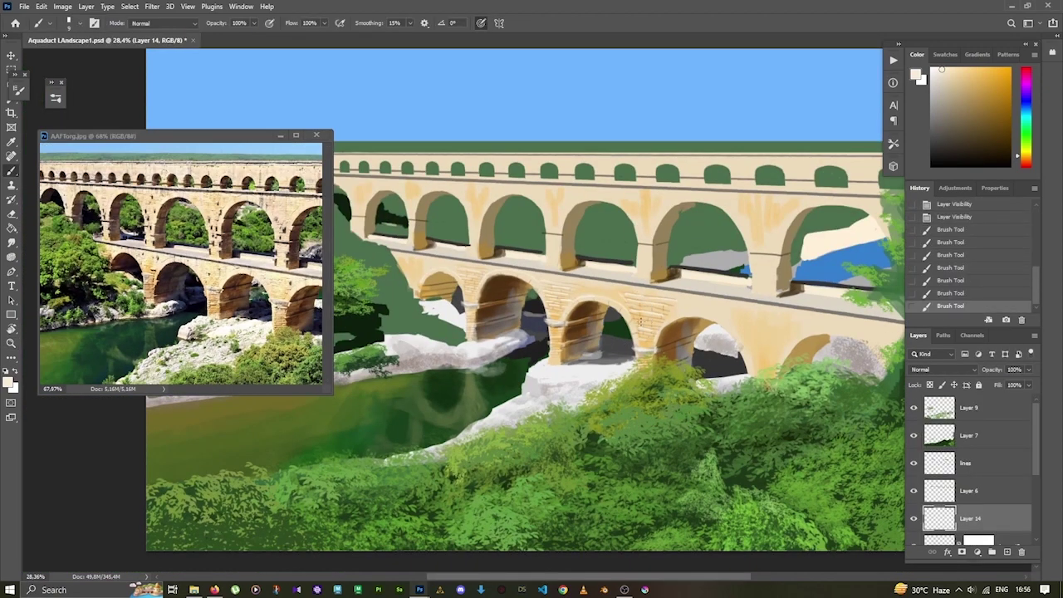
click(639, 319)
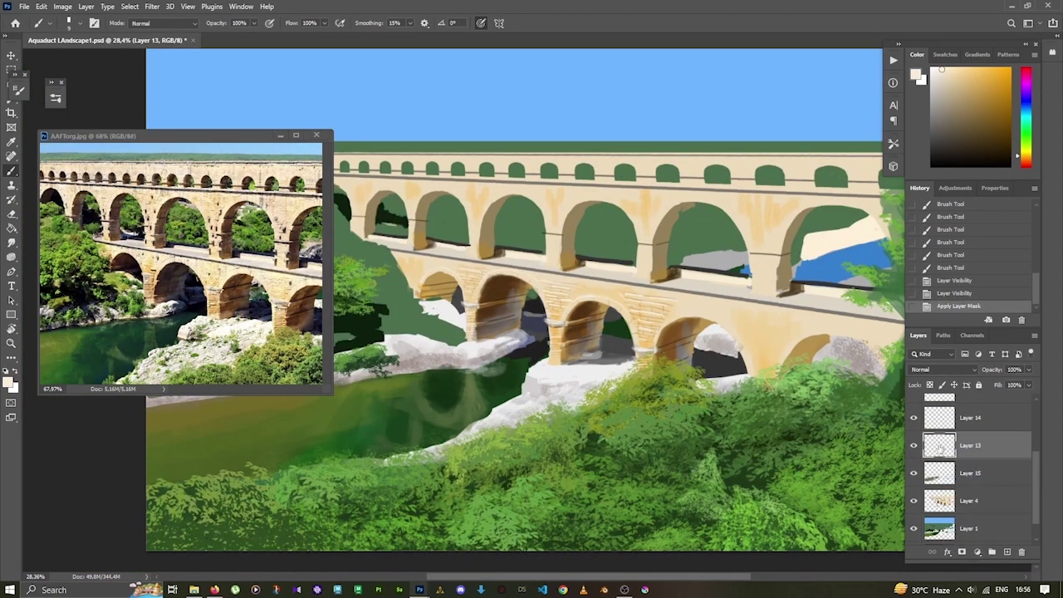
Merge the texture copy into Layer 13 and paint golden brown pillar texture on a new layer.
key(ctrl+e)
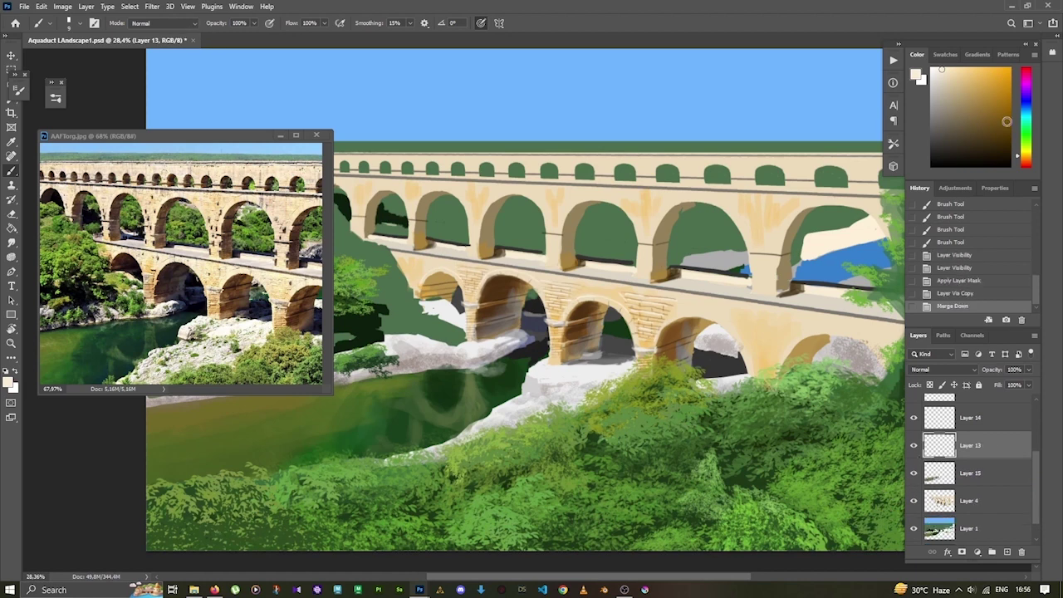
alt+click(525, 354)
key(ctrl+shift+alt+n)
drag(556, 334, 555, 364)
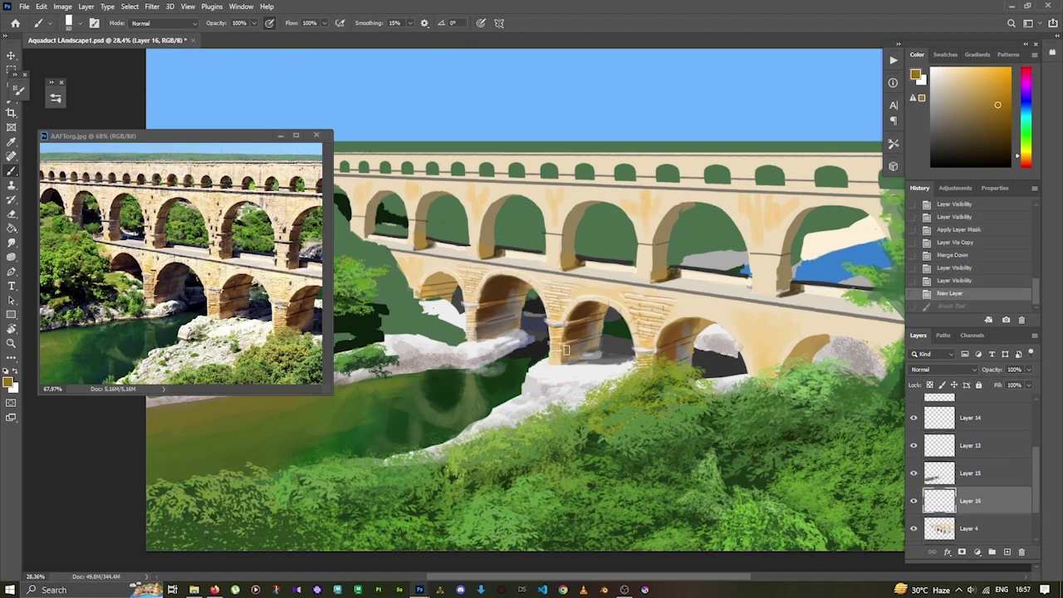
drag(637, 357, 656, 372)
mouse_move(502, 288)
mouse_down()
mouse_move(511, 300)
mouse_move(480, 319)
mouse_move(482, 343)
mouse_up()
key(ctrl+z)
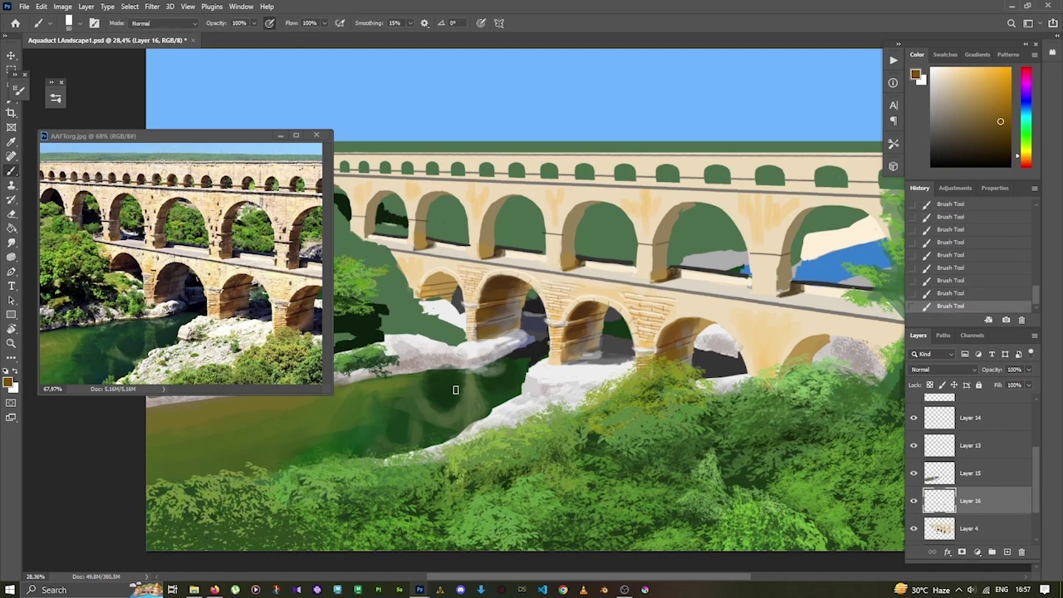
Duplicate the Layer 13 stone texture, move it up and skew it along the upper arches.
click(914, 500)
click(913, 500)
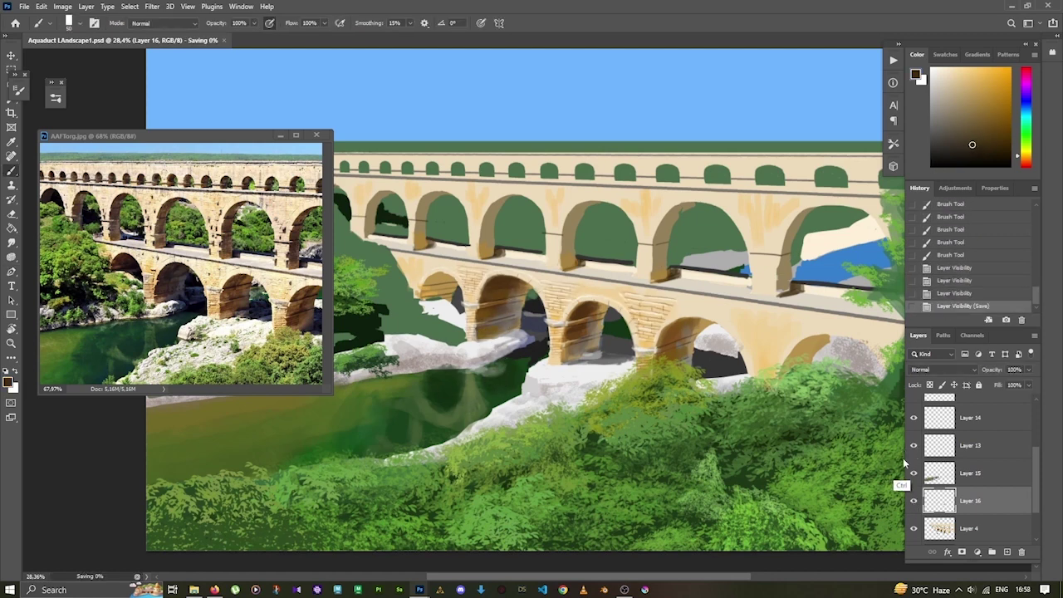
click(969, 444)
key(ctrl+j)
key(v)
drag(645, 387, 650, 236)
key(ctrl+t)
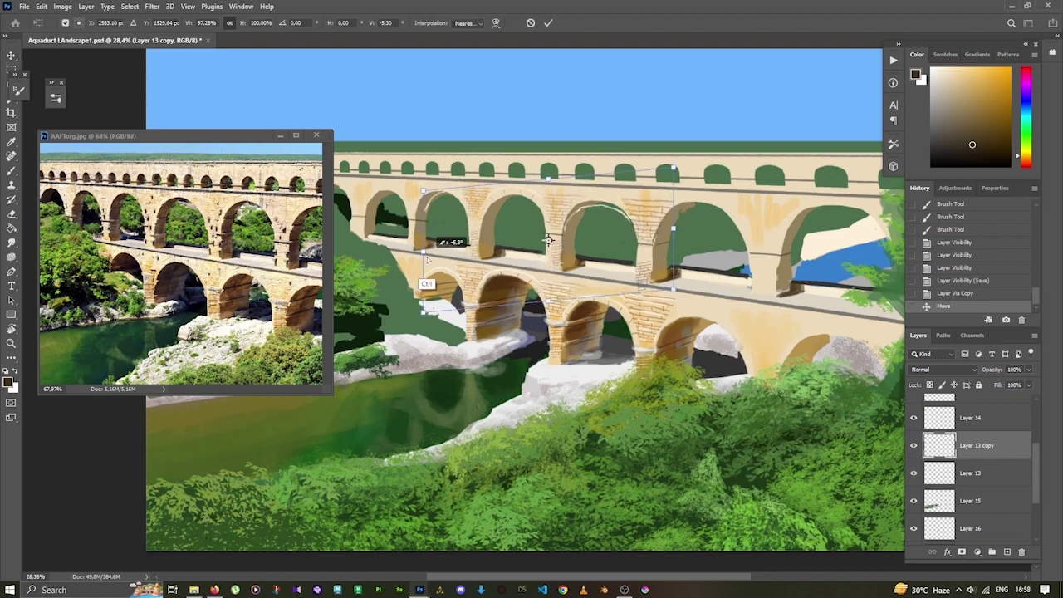
drag(674, 189, 678, 156)
key(Return)
Delete texture inside the arch openings, fade it to 25% opacity and distort its corner.
key(l)
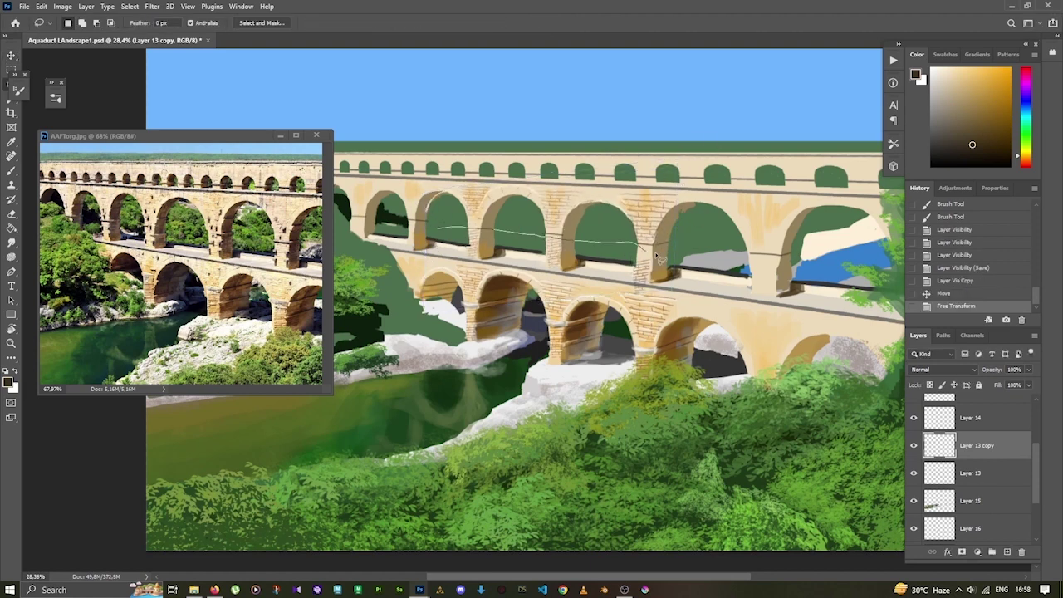
drag(543, 236, 656, 298)
key(Delete)
key(ctrl+d)
drag(1029, 370, 1001, 385)
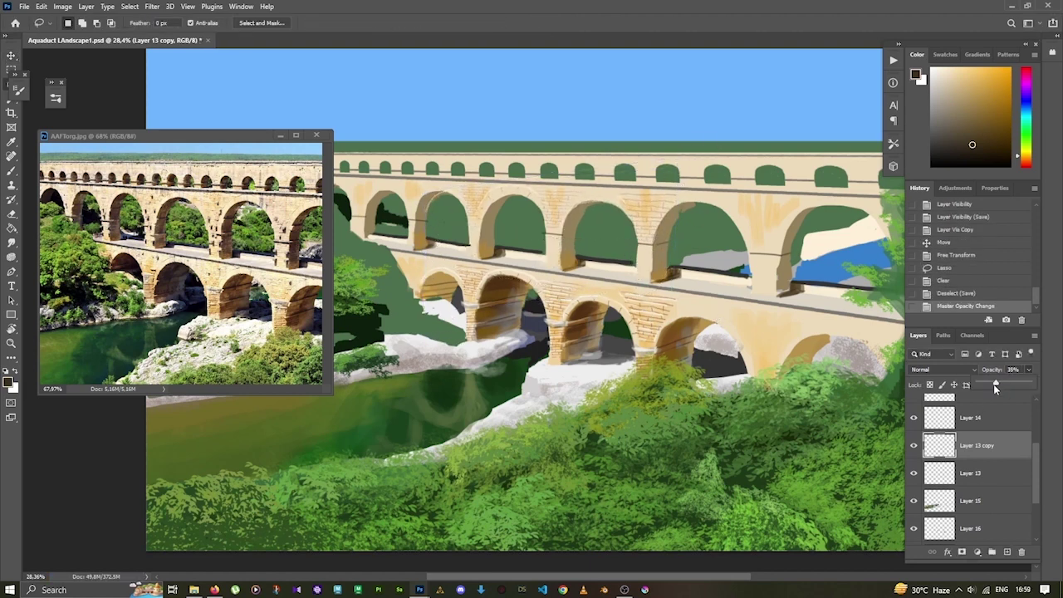
key(ctrl+t)
drag(689, 193, 666, 189)
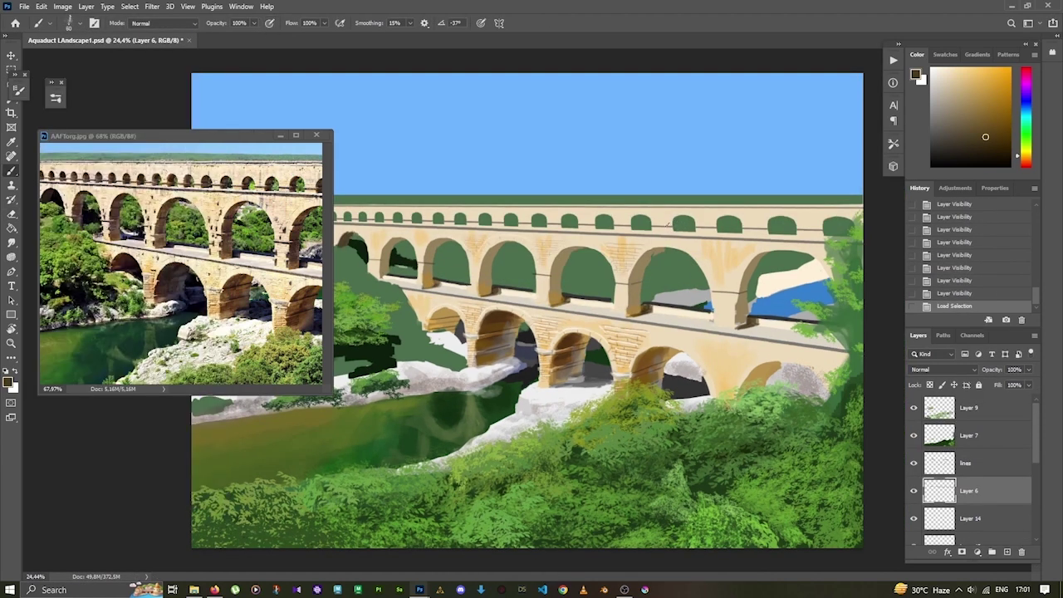
Repaint small touches along the upper arches on a fresh layer.
drag(668, 222, 725, 218)
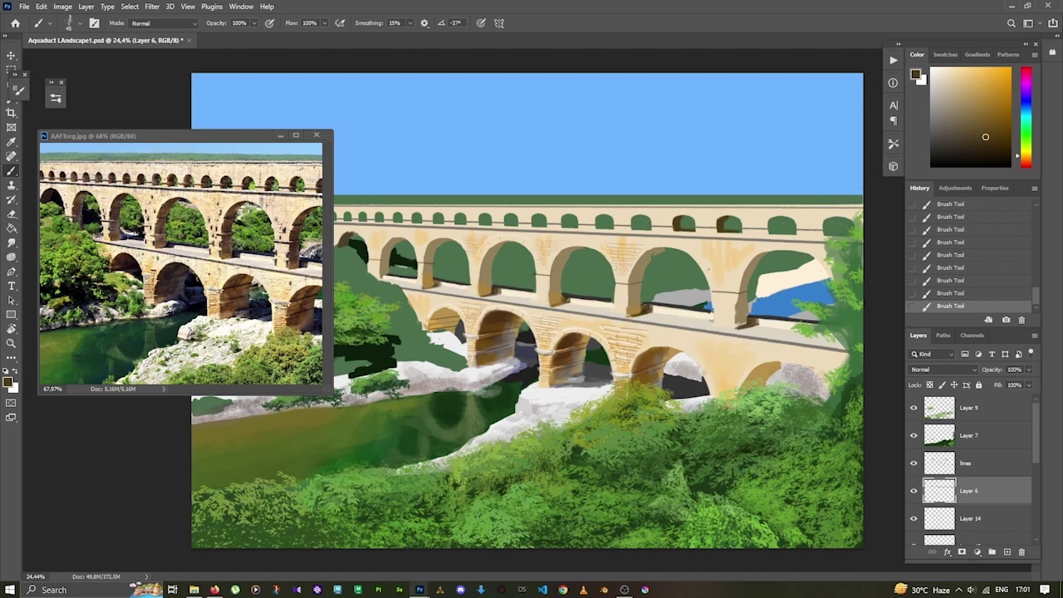
key(ctrl+z)
key(ctrl+z)
key(ctrl+z)
key(ctrl+z)
key(ctrl+z)
key(ctrl+z)
key(ctrl+z)
key(ctrl+z)
key(ctrl+z)
key(ctrl+shift+alt+n)
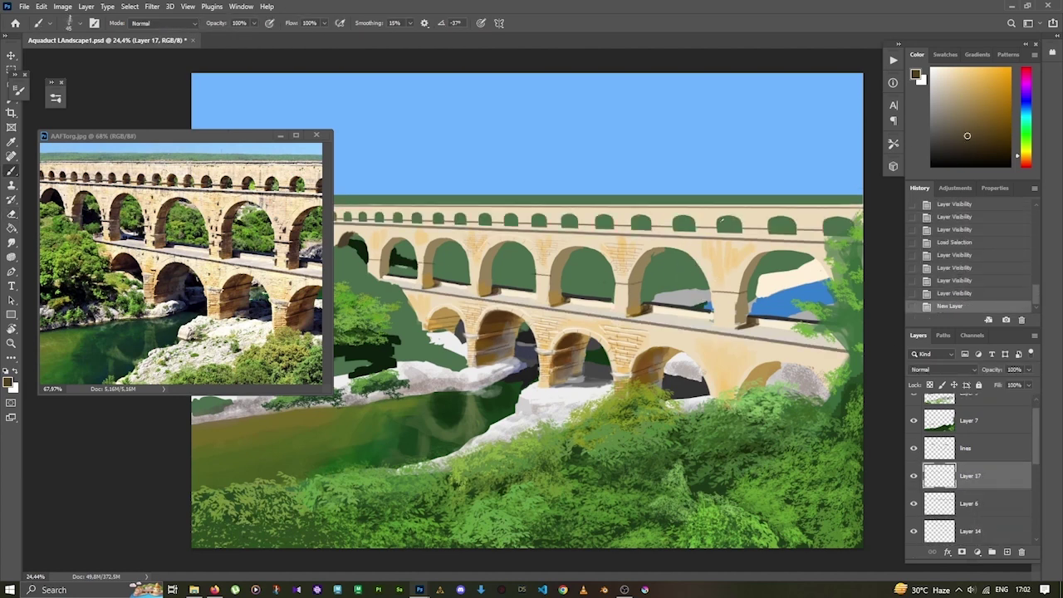
drag(717, 222, 727, 220)
drag(721, 225, 772, 220)
drag(766, 224, 769, 221)
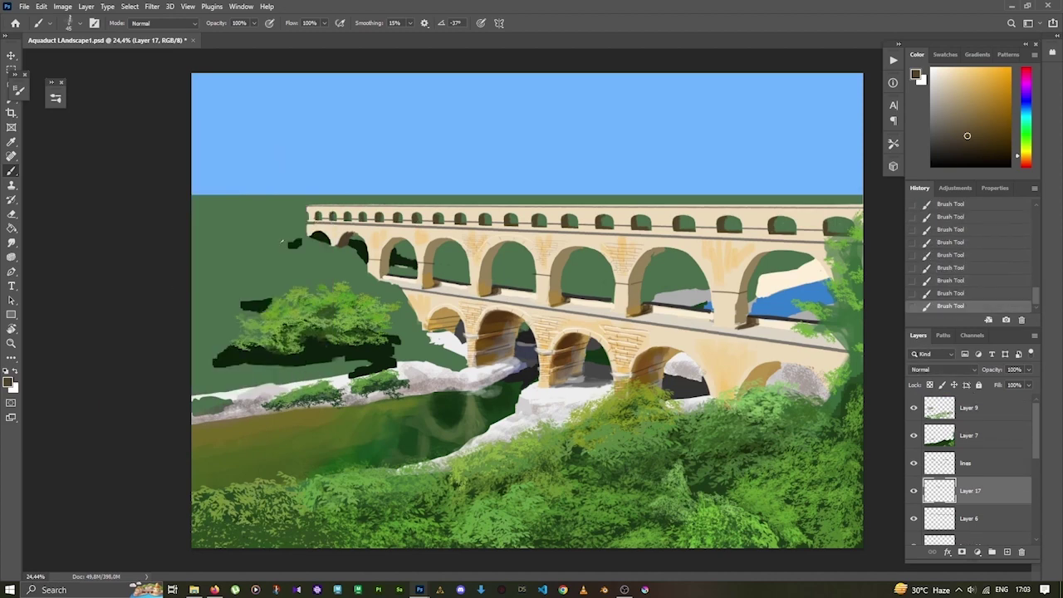
Zoom out to the whole painting, merge the arch detail down, and select Layer 13 copy.
mouse_move(419, 589)
click(464, 540)
key(z)
mouse_move(607, 440)
mouse_down()
mouse_move(595, 382)
mouse_move(610, 382)
mouse_up()
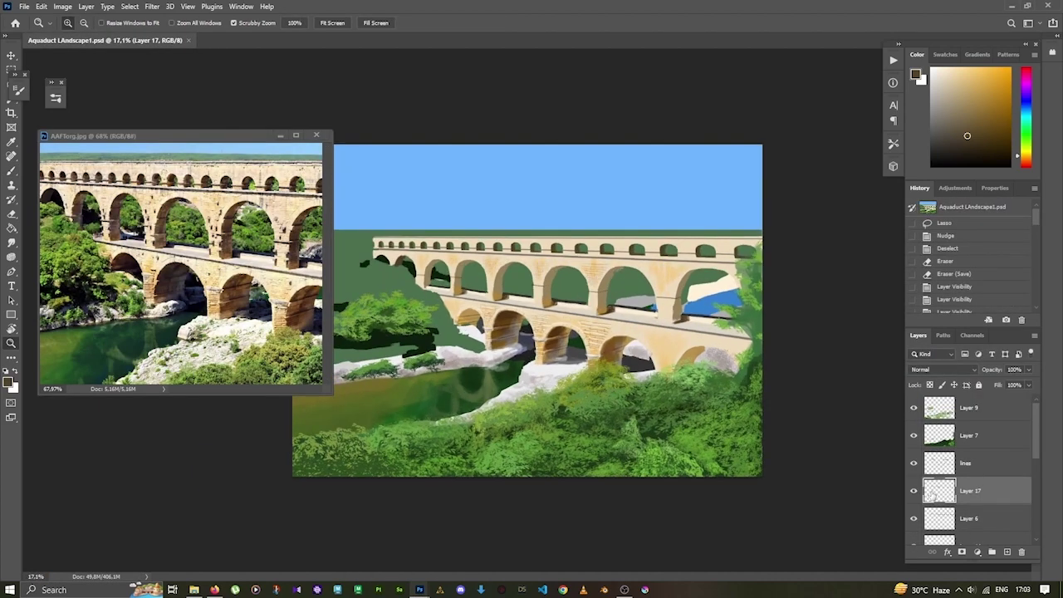
key(ctrl+e)
click(938, 503)
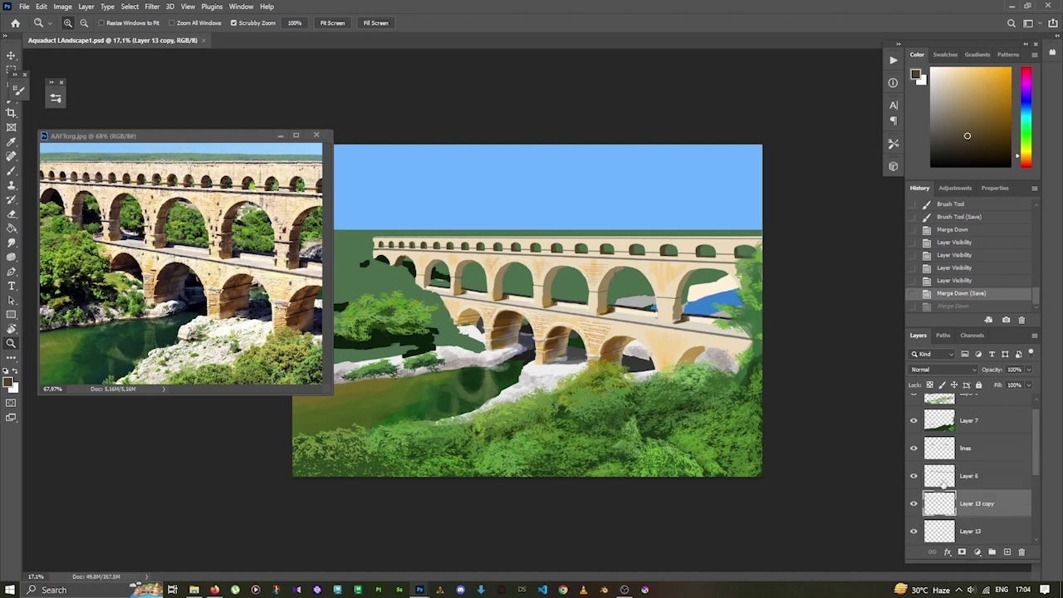
Create Layer 17, zoom in on the aqueduct and sample a tan from the stonework.
key(ctrl+shift+alt+n)
key(b)
key(ctrl+plus)
key(F5)
key(F5)
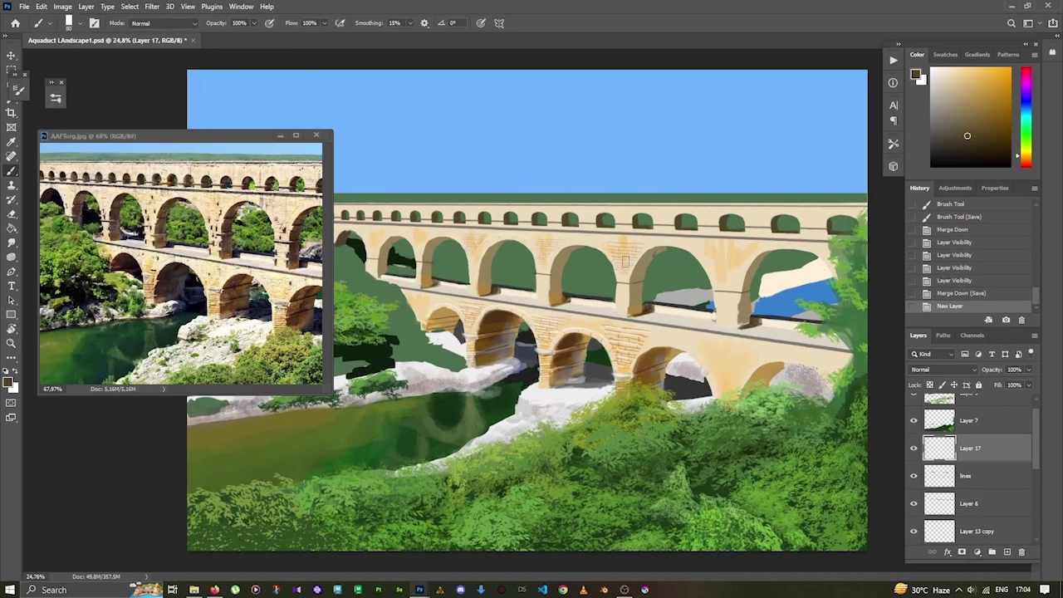
key(ctrl+z)
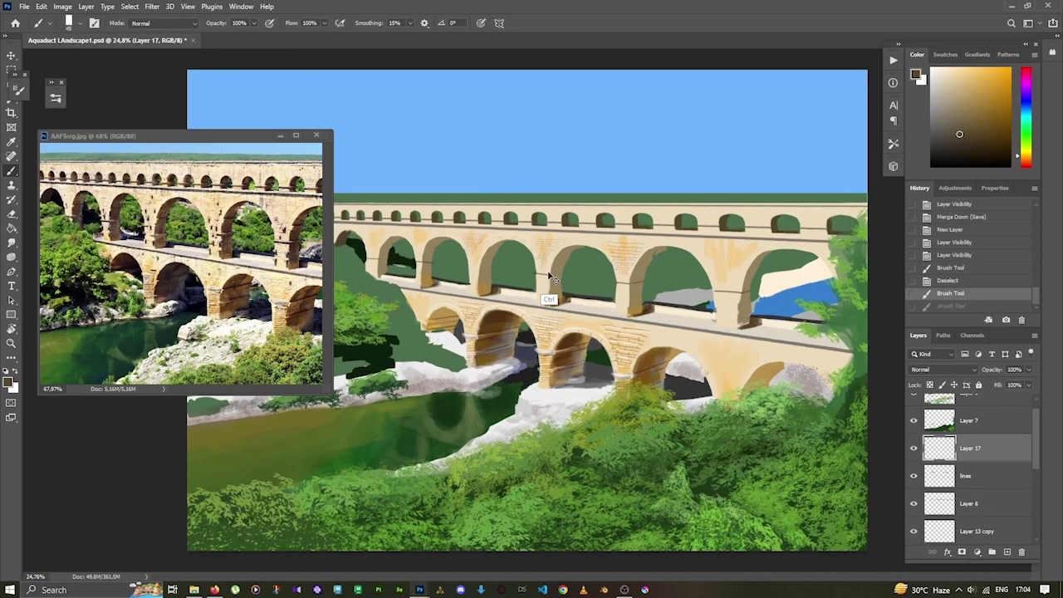
key(F5)
key(F5)
alt+click(539, 313)
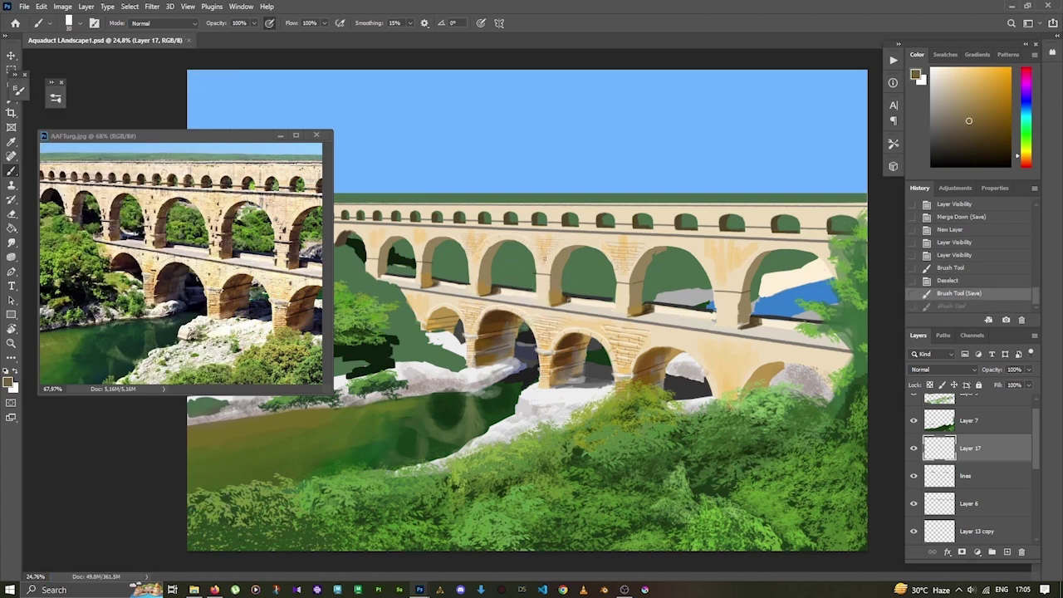
Dab tan stone detail across the aqueduct's upper arches.
click(539, 249)
click(540, 249)
click(540, 249)
click(539, 249)
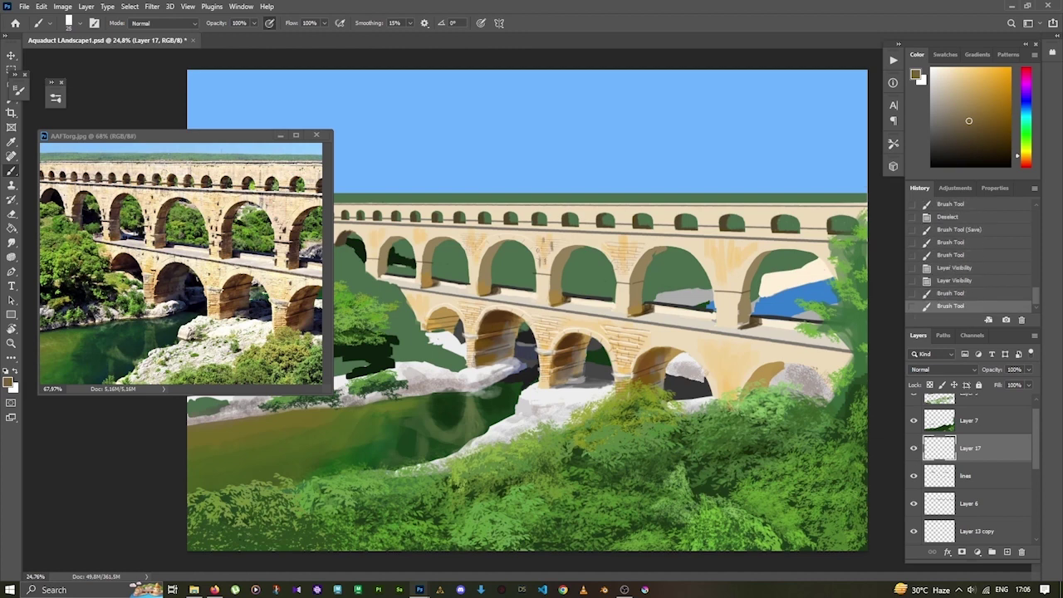
click(477, 239)
click(475, 245)
click(479, 249)
click(544, 244)
click(661, 247)
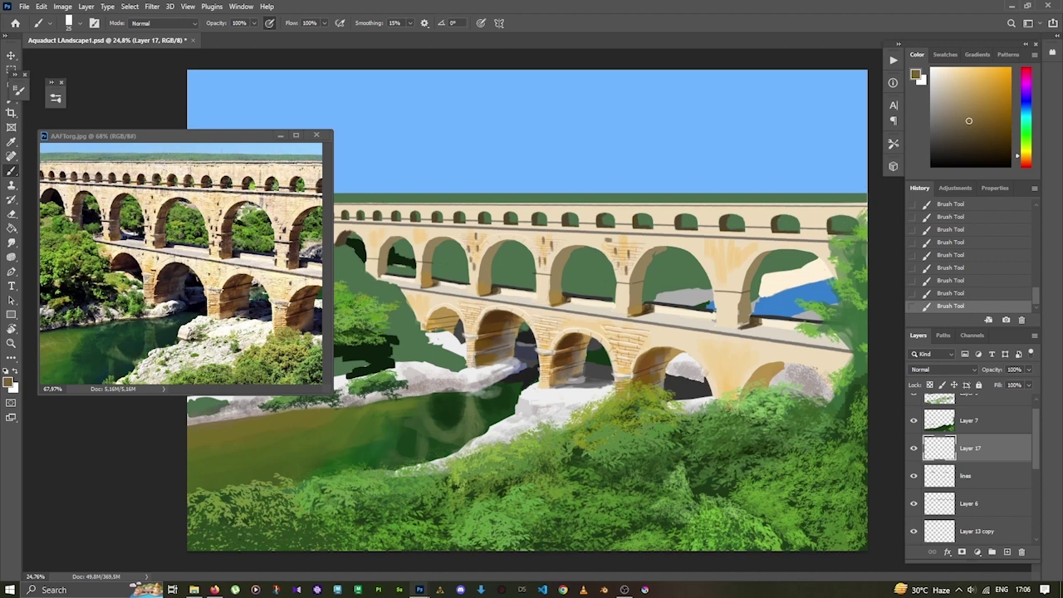
Dab tan detail near an aqueduct pier.
click(541, 329)
click(543, 329)
key(e)
click(545, 366)
Erase small stray spots near the piers and add a final tiny touch-up.
click(466, 353)
key(b)
click(466, 353)
click(465, 353)
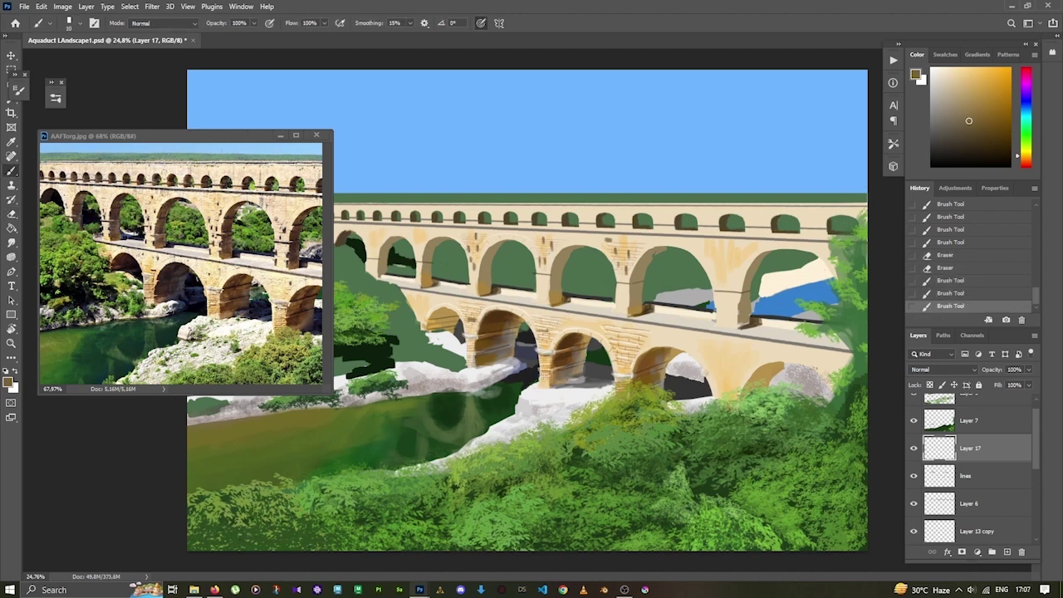
key(e)
click(564, 364)
key(b)
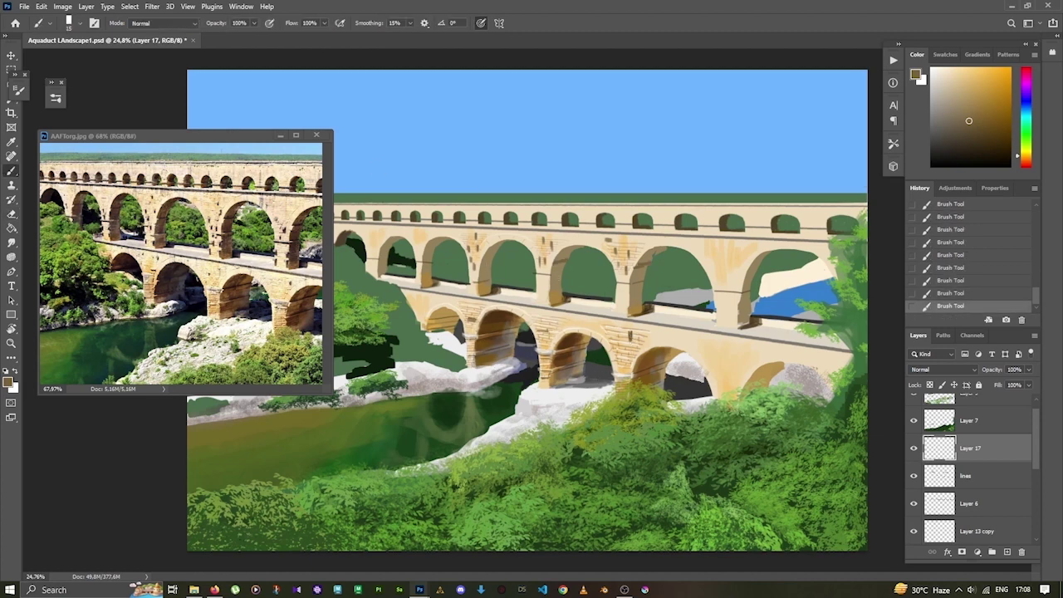
click(616, 311)
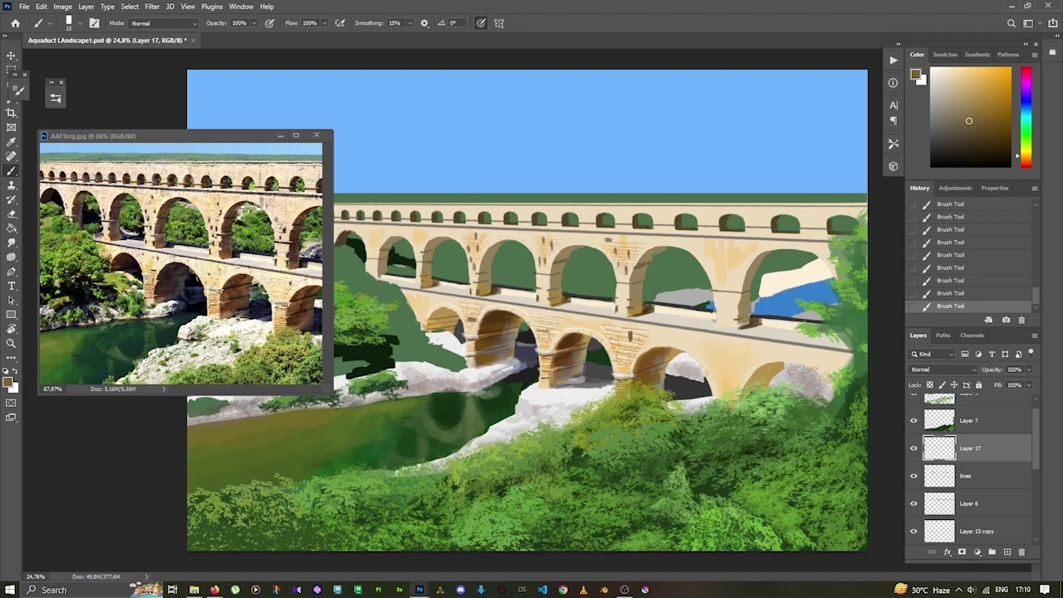
Duplicate the foliage to a new layer and merge it into Layer 13 copy, checking against the arch lines.
scroll(527, 312, down, 2)
scroll(527, 311, up, 2)
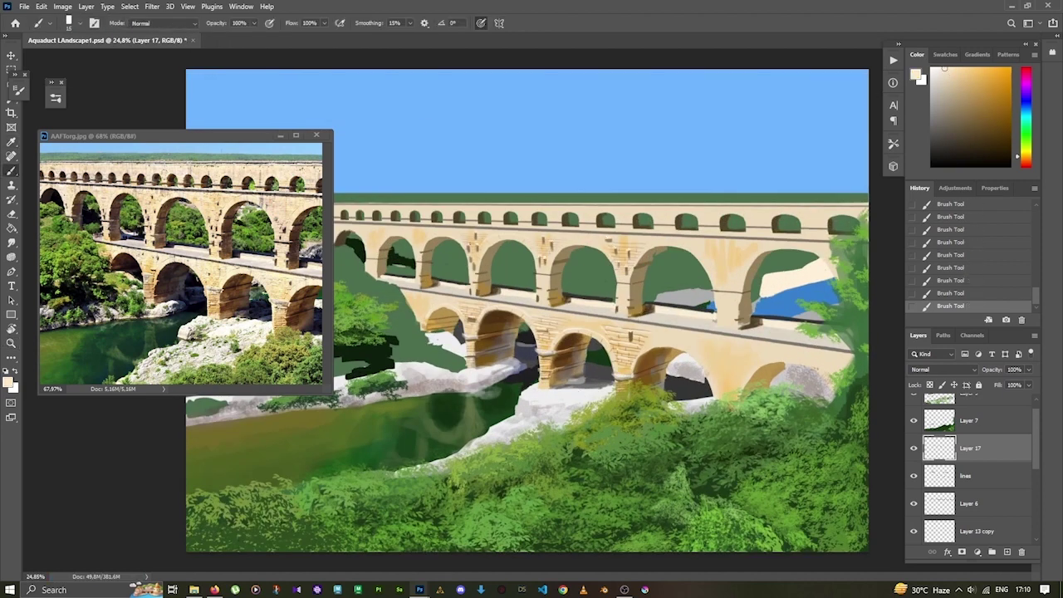
key(z)
drag(595, 360, 531, 332)
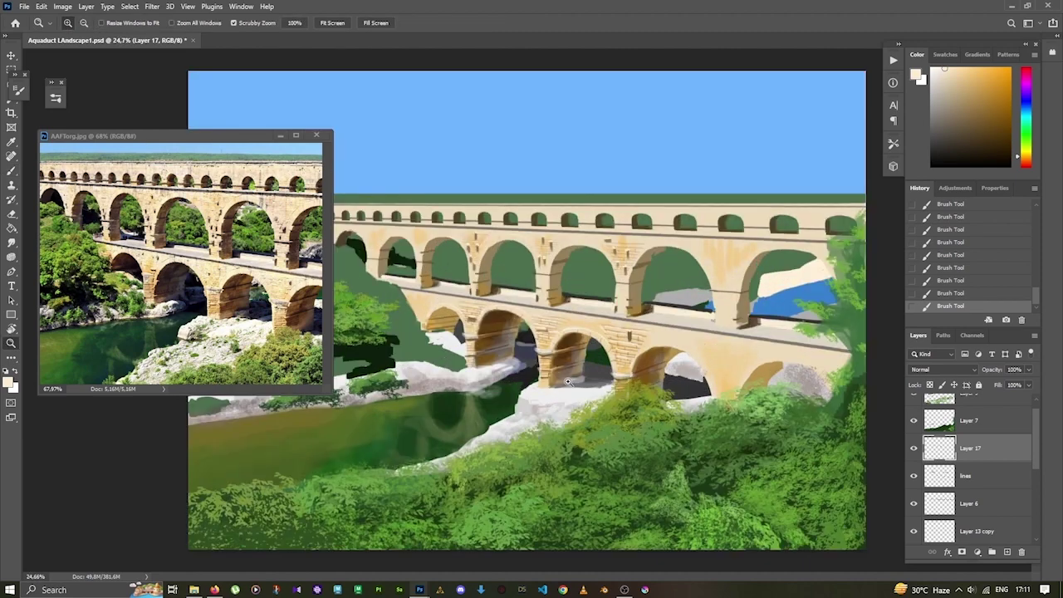
click(913, 474)
click(913, 475)
key(ctrl+j)
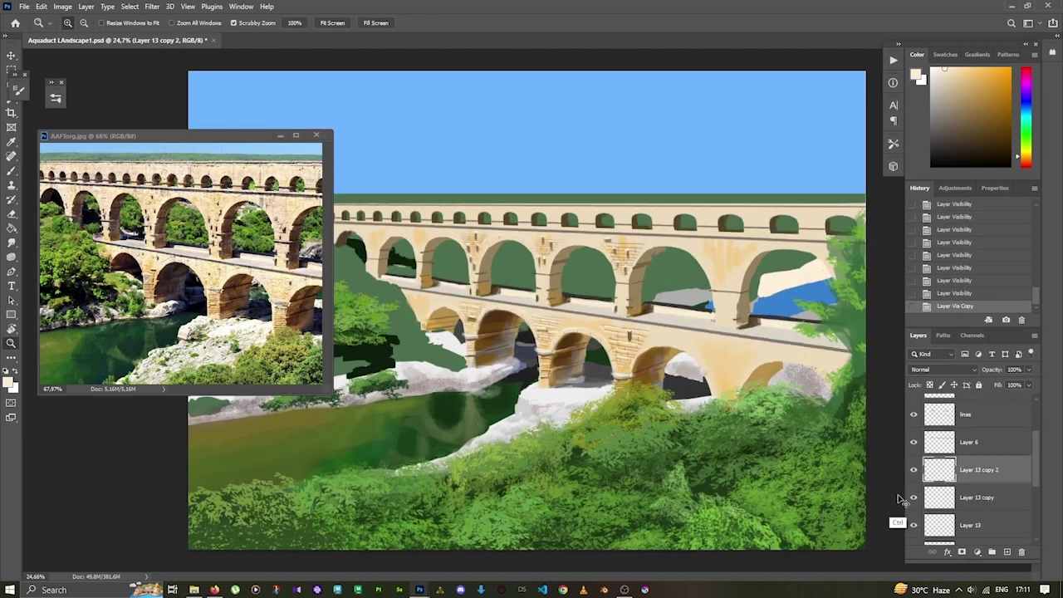
key(ctrl+e)
drag(886, 496, 635, 470)
drag(517, 342, 509, 342)
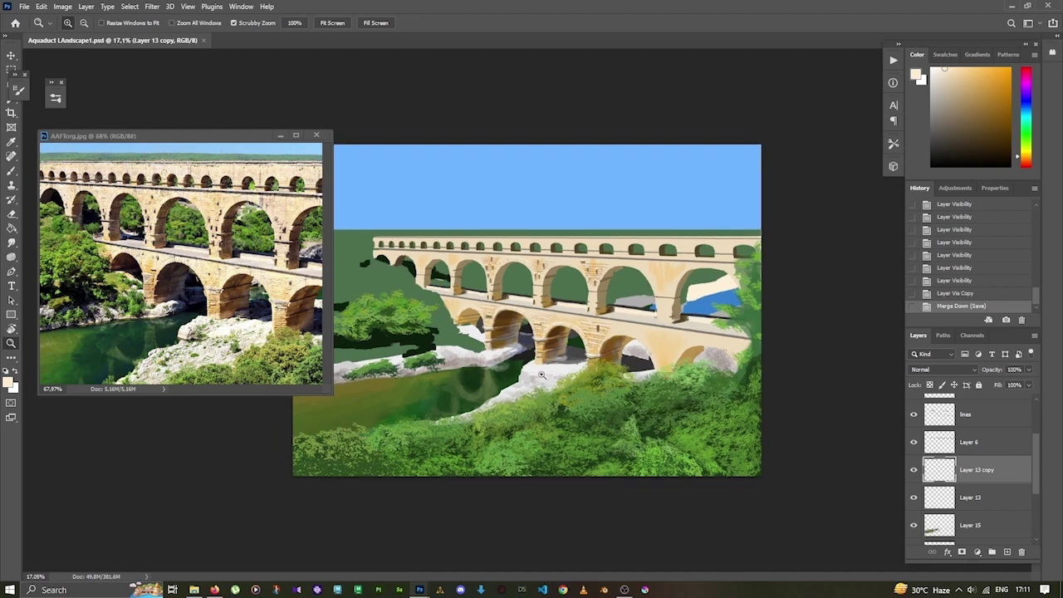
double_click(913, 414)
drag(375, 258, 391, 259)
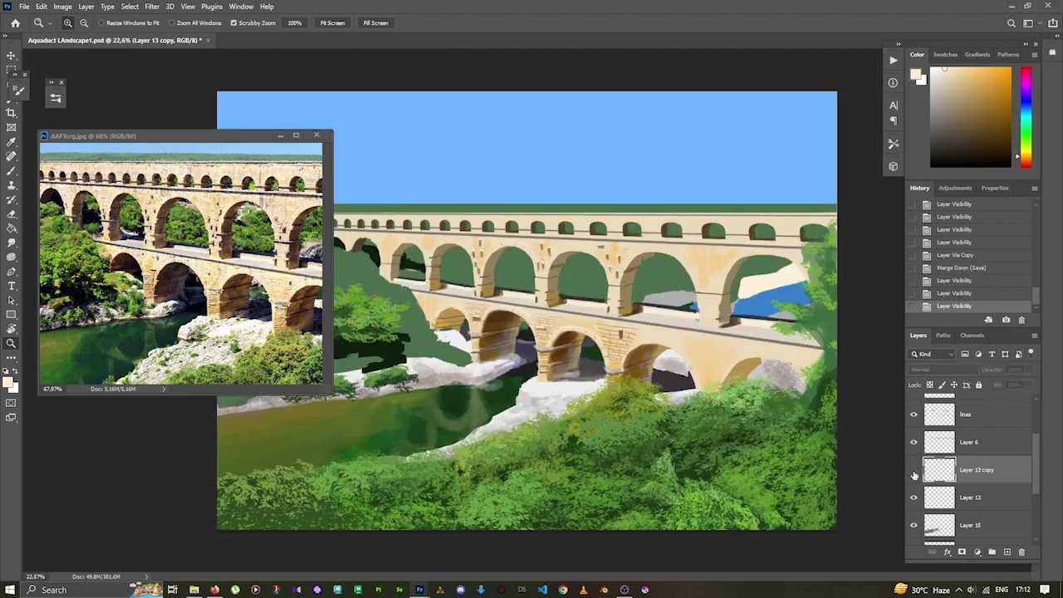
Lasso a foreground foliage patch to a new layer, move and erase it, then merge into Layer 13.
key(alt+bracketleft)
key(l)
right_click(470, 315)
mouse_move(458, 297)
mouse_down()
mouse_move(489, 308)
mouse_move(438, 301)
mouse_up()
click(502, 387)
key(v)
key(e)
drag(423, 295, 407, 309)
key(ctrl+e)
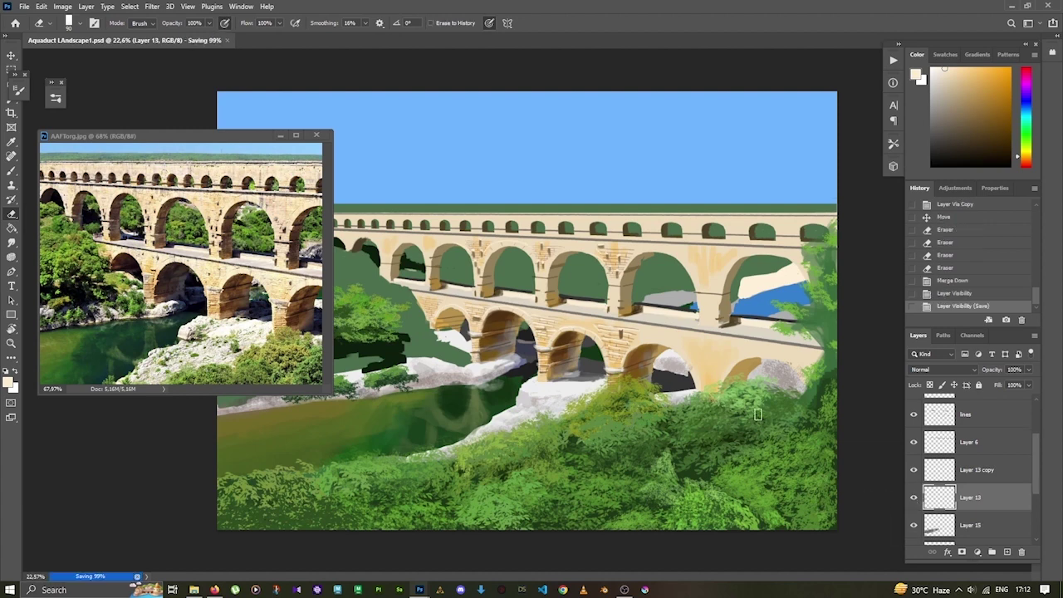
Paint dark-brown shading beneath the central lower arch with the Brush.
key(b)
alt+click(565, 339)
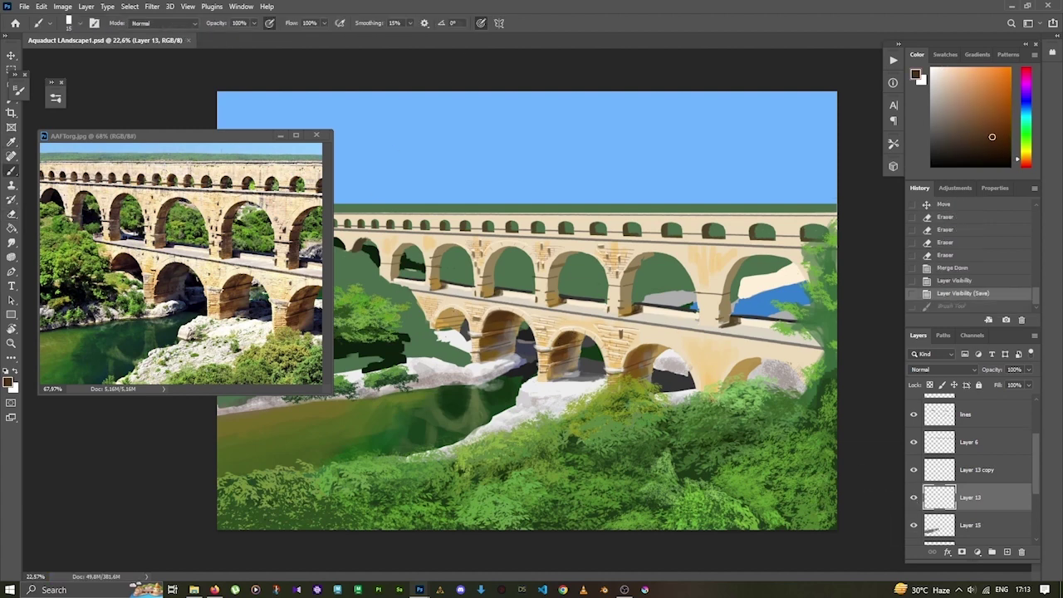
drag(440, 310, 453, 313)
drag(444, 313, 457, 318)
mouse_move(444, 317)
mouse_down()
mouse_move(448, 332)
mouse_move(461, 322)
mouse_up()
drag(439, 323, 459, 329)
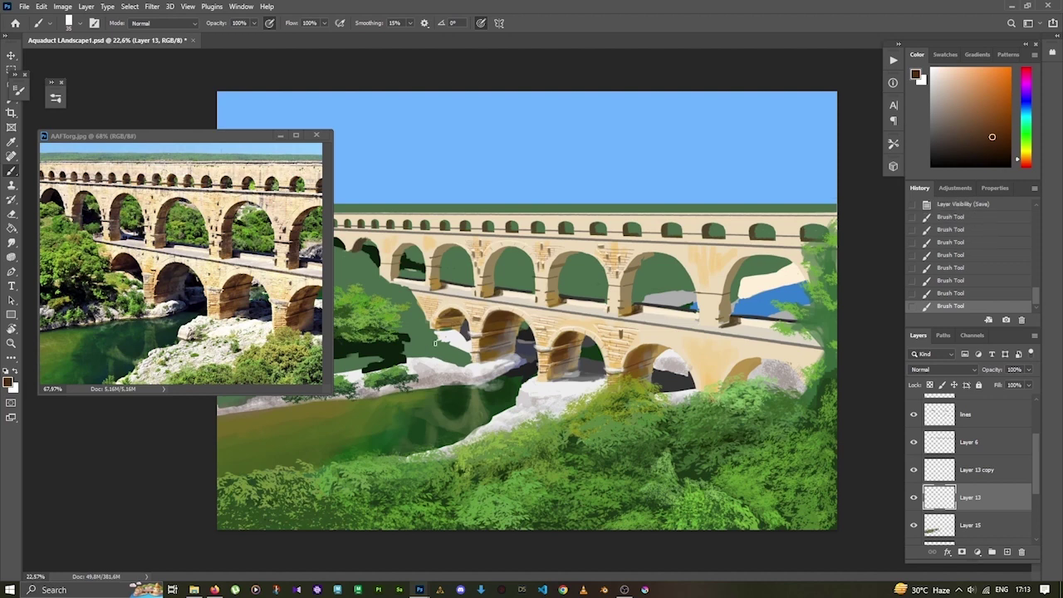
alt+click(434, 342)
Sample an orange-brown, reset colours and browse the brush presets on Layer 7.
alt+click(449, 331)
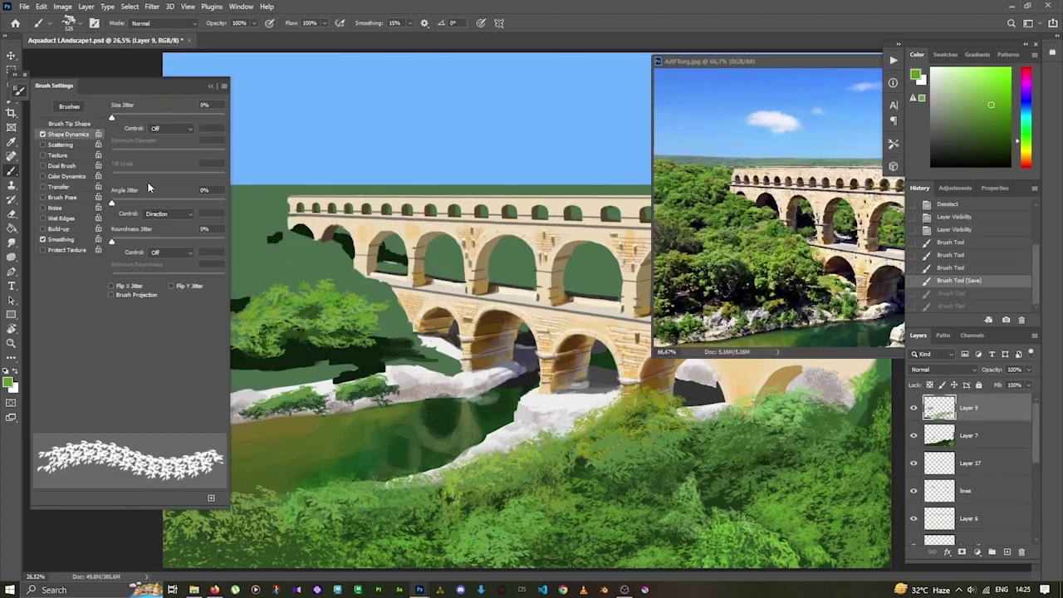
key(F5)
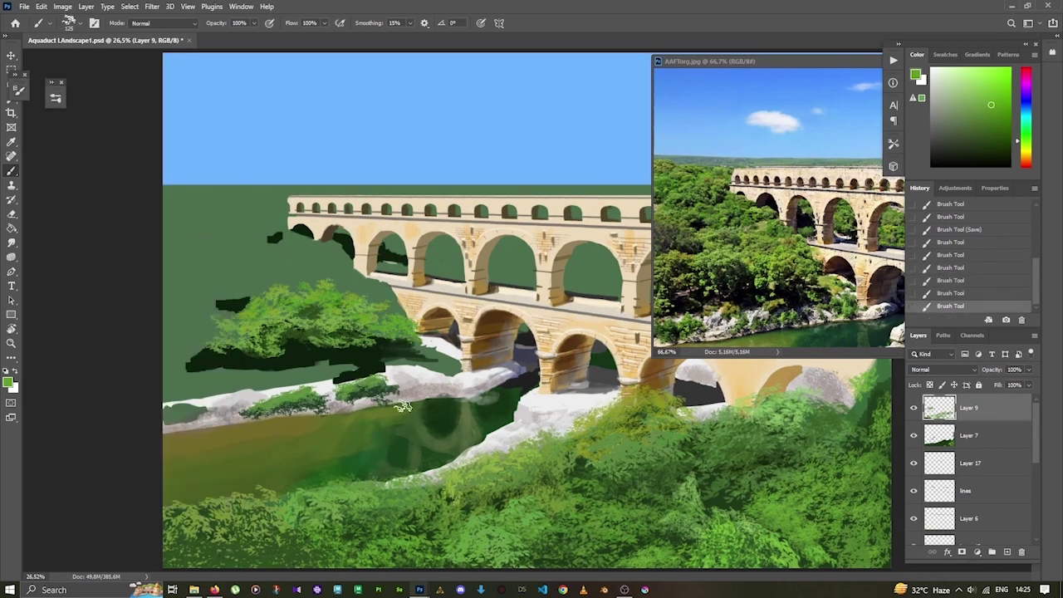
key(alt+bracketleft)
key(d)
key(F5)
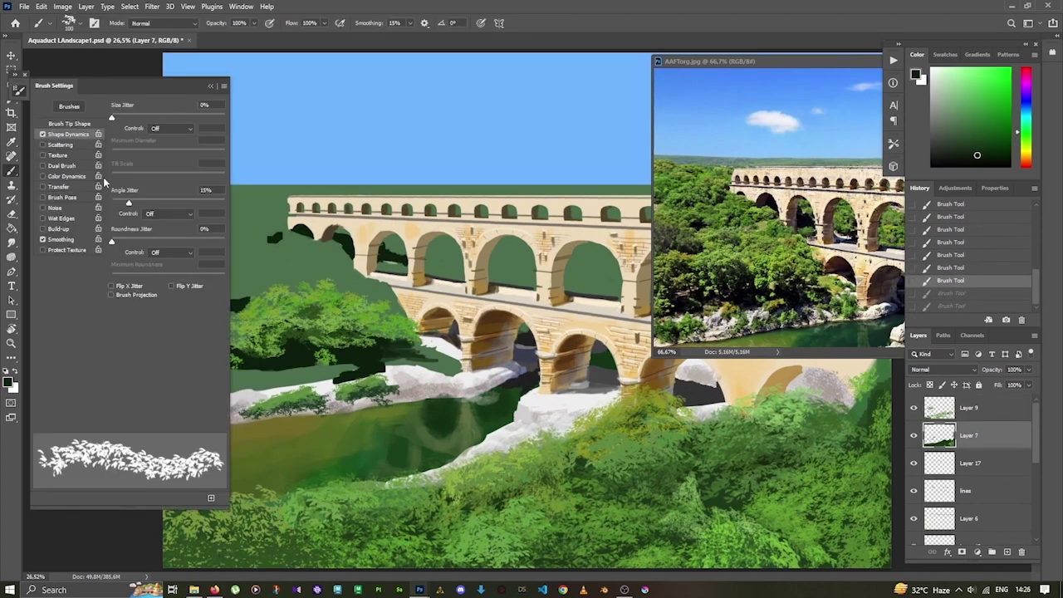
click(72, 102)
click(203, 98)
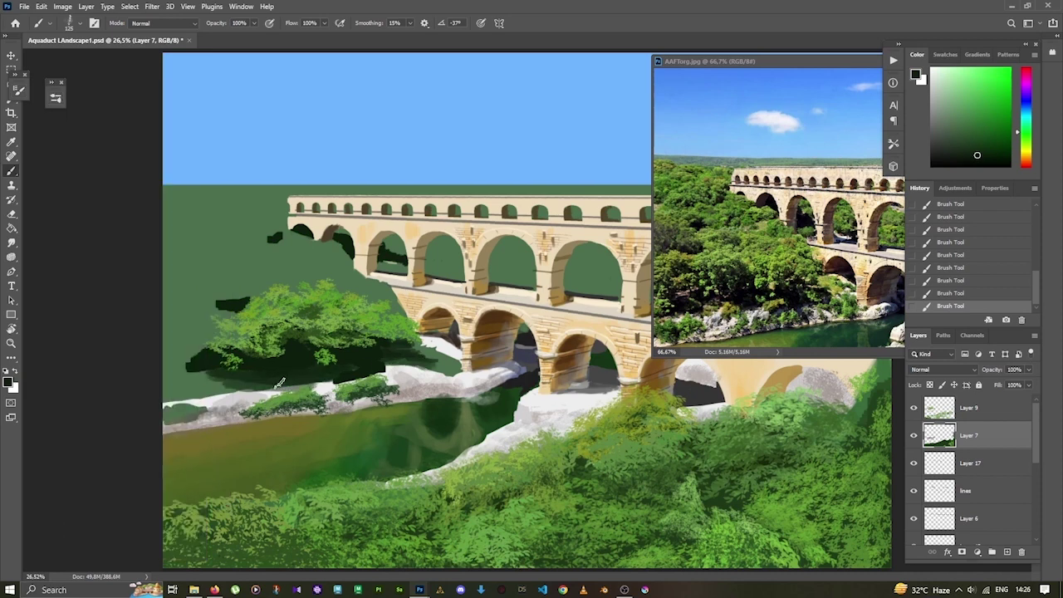
key(F5)
click(69, 107)
alt+click(386, 328)
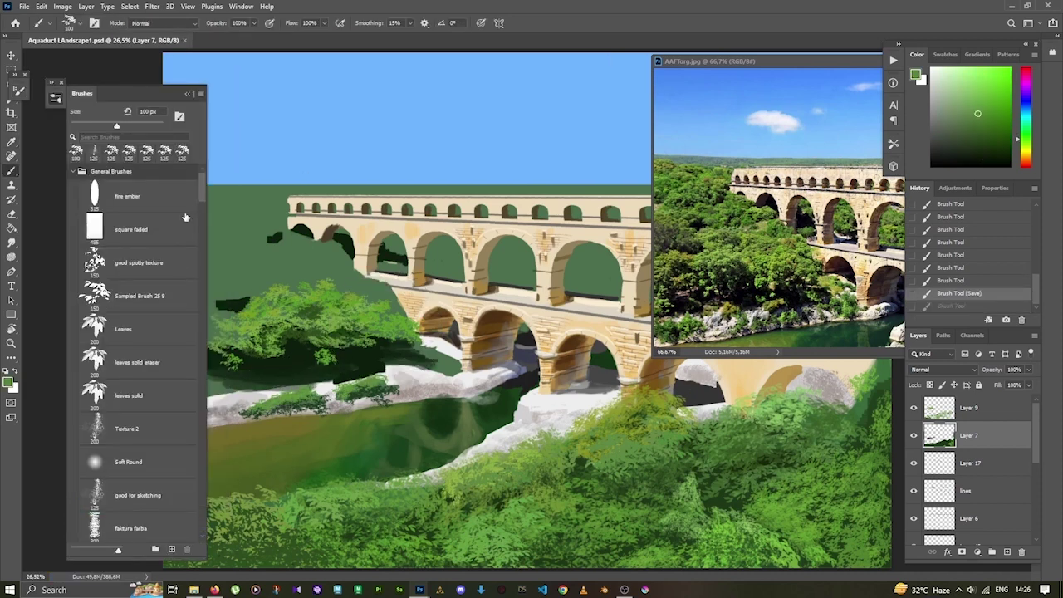
Paint light yellow-green foliage along the left tree edge and riverbank trees.
click(198, 86)
key(b)
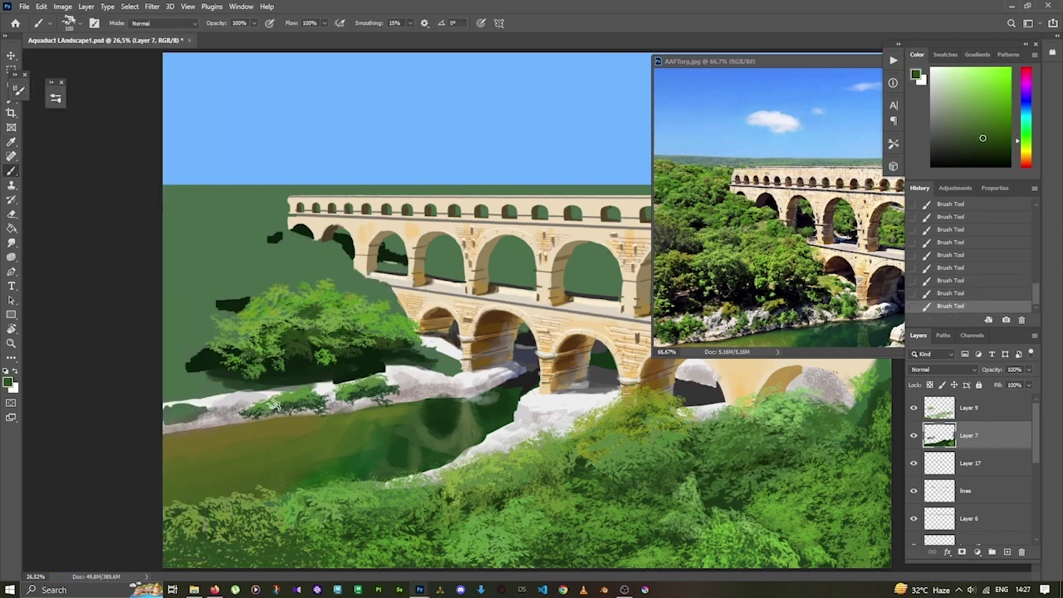
alt+click(260, 394)
mouse_move(198, 302)
mouse_down()
mouse_move(181, 331)
mouse_move(212, 348)
mouse_move(163, 398)
mouse_up()
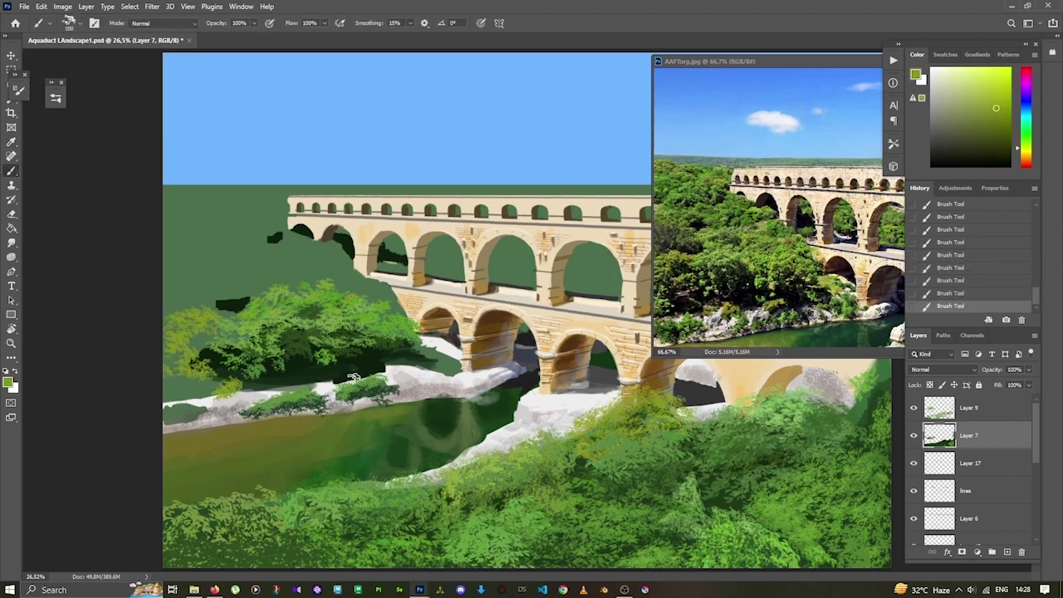
drag(353, 375, 317, 384)
double_click(913, 435)
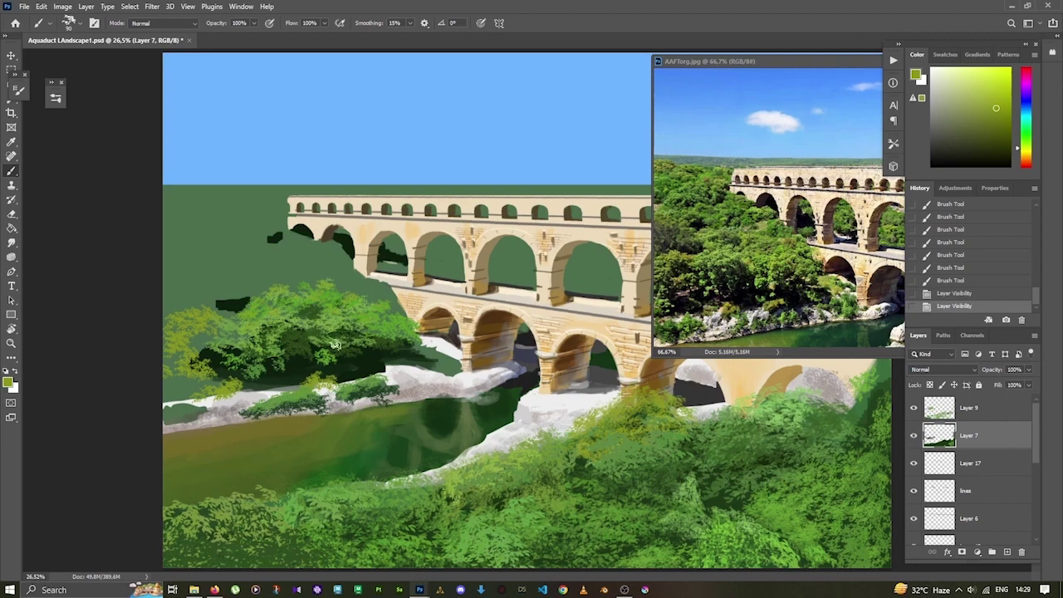
Outline the left-hand trees with the Lasso, deselect, and save the painting.
key(l)
drag(157, 297, 158, 407)
key(ctrl+d)
drag(158, 297, 137, 382)
key(ctrl+d)
key(ctrl+s)
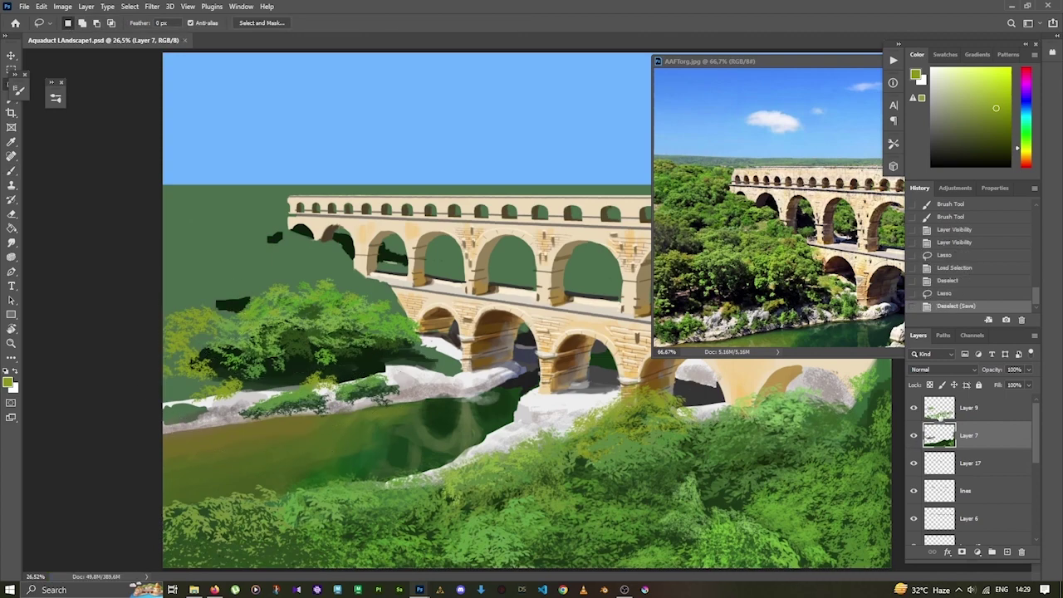
Reset to default colours and paint dark strokes on the left trees with a foliage brush tip.
key(b)
key(F5)
click(69, 106)
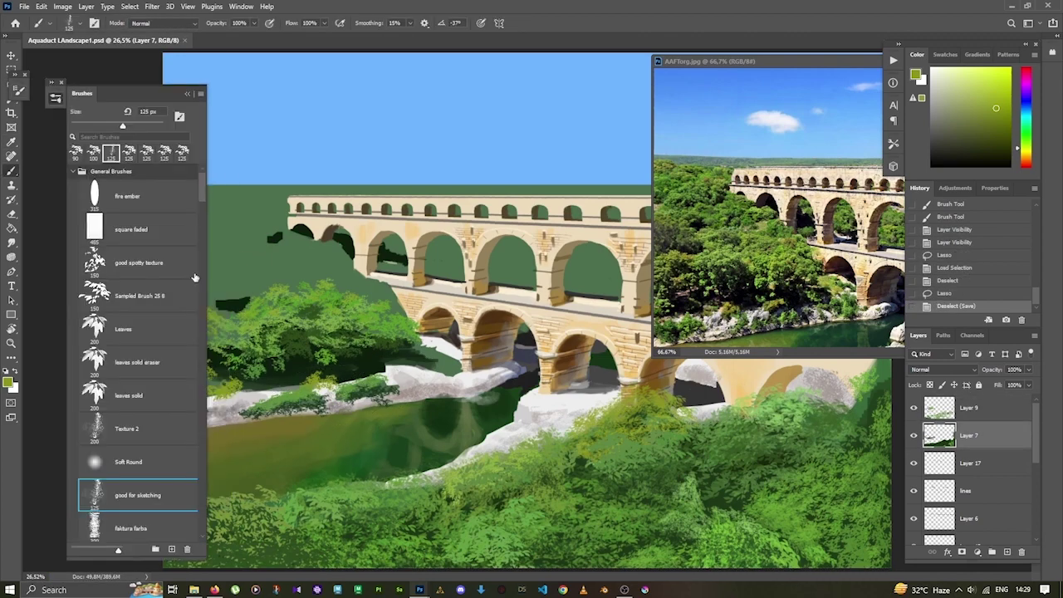
key(F5)
key(d)
mouse_move(220, 370)
mouse_down()
mouse_move(159, 388)
mouse_move(220, 369)
mouse_move(166, 396)
mouse_up()
alt+click(178, 377)
key(F5)
key(F5)
Undo the recent foliage strokes and sample a dark green from the trees.
alt+click(166, 396)
key(ctrl+alt+z)
key(ctrl+alt+z)
key(ctrl+alt+z)
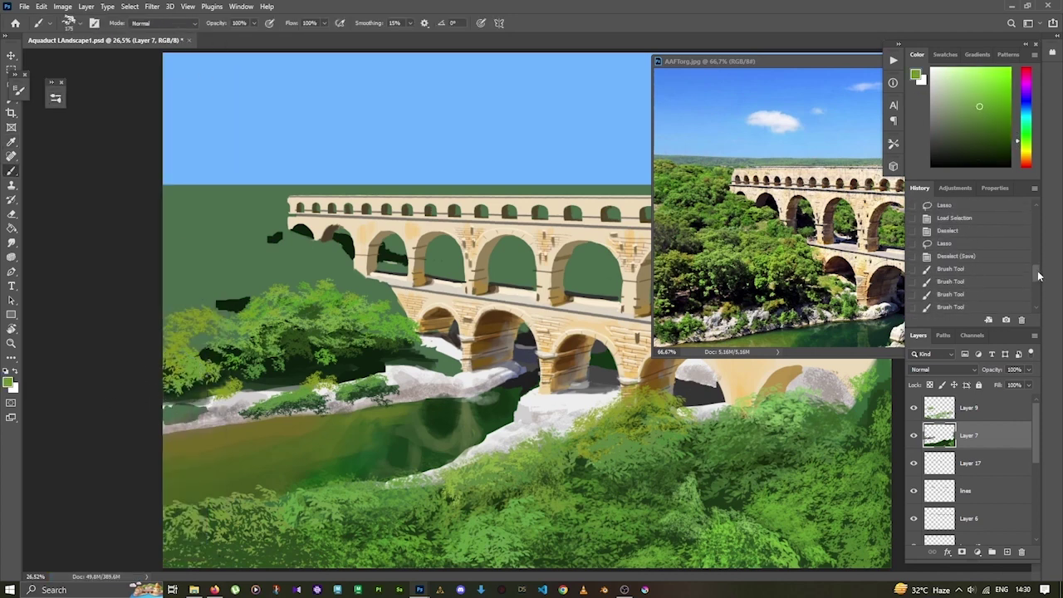
key(i)
click(217, 362)
key(alt+bracketleft)
key(b)
key(F5)
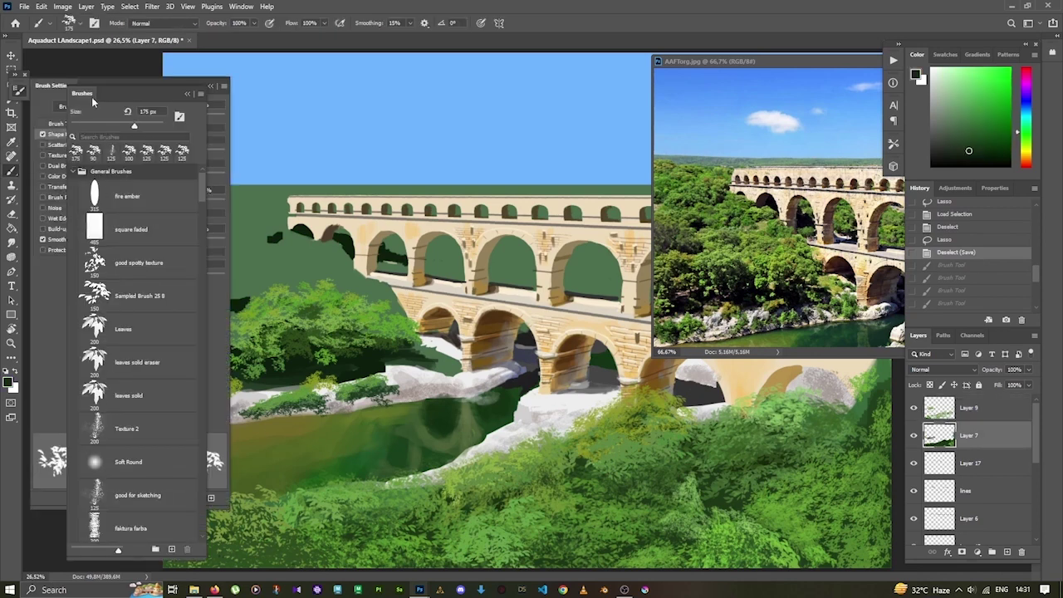
Paint dark green over the left hillside with a sketchy textured brush.
key(F5)
scroll(92, 332, down, 2)
click(100, 432)
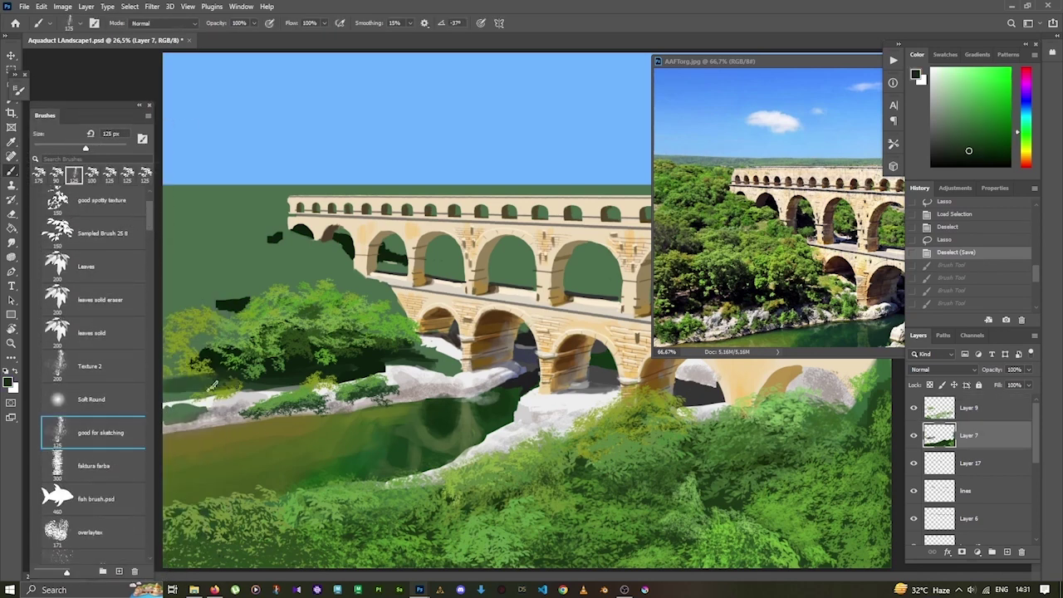
drag(213, 385, 166, 374)
drag(212, 336, 171, 353)
drag(249, 303, 174, 332)
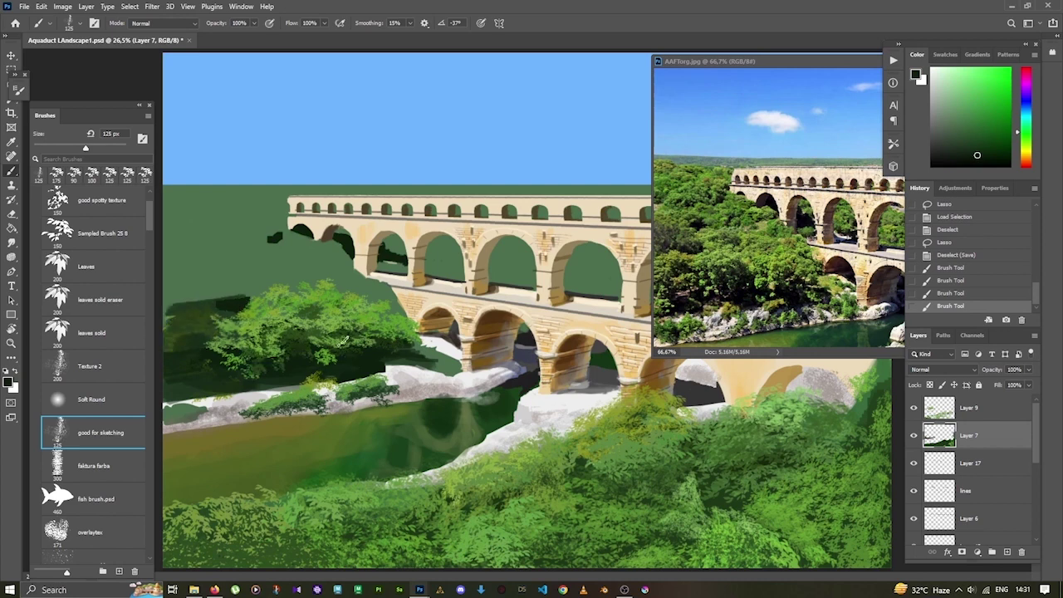
drag(343, 340, 166, 328)
drag(254, 291, 166, 292)
Enlarge the brush to 175 px, finish darkening the upper-left hill, and save.
key(bracketright)
key(bracketright)
mouse_move(365, 274)
mouse_down()
mouse_move(238, 279)
mouse_move(382, 316)
mouse_up()
drag(282, 249, 166, 220)
key(ctrl+s)
key(alt+bracketright)
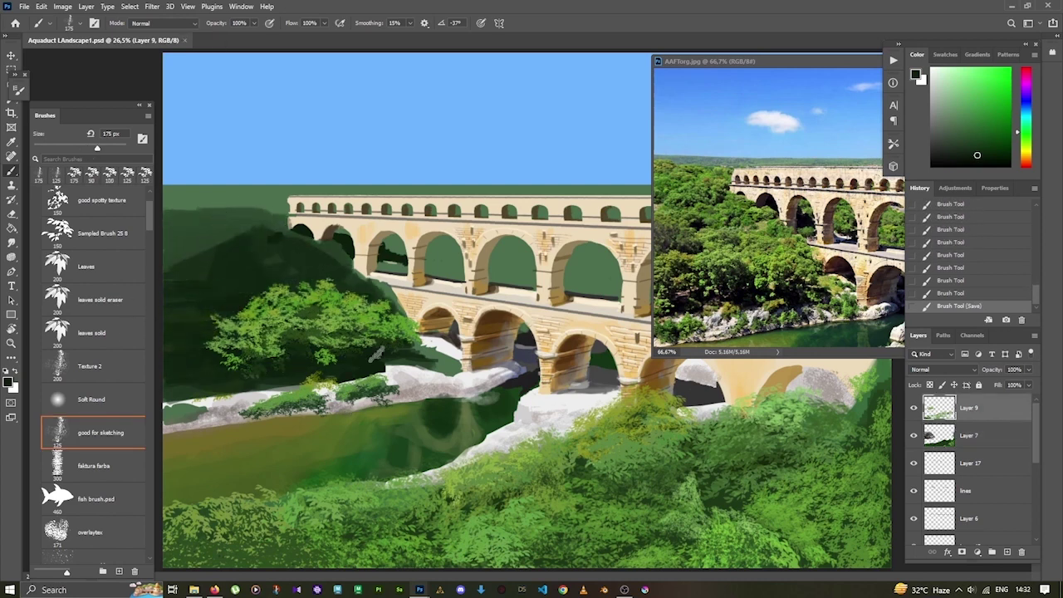
Dab bright leaf-brush foliage on the left-edge trees, undo one dab, and save.
click(91, 236)
alt+click(156, 371)
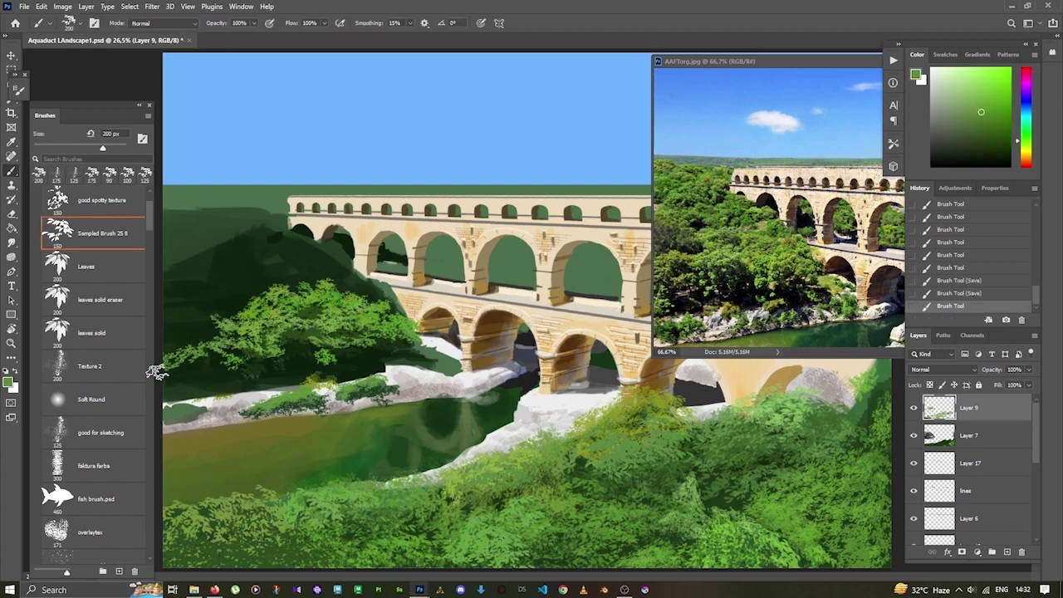
drag(157, 369, 208, 315)
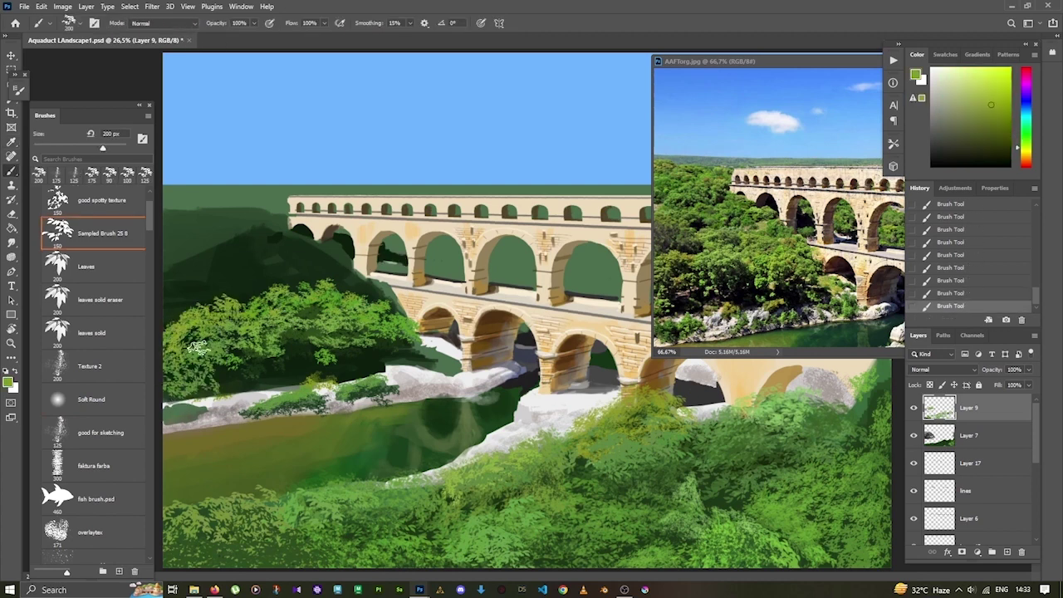
alt+click(237, 375)
key(ctrl+z)
key(i)
key(b)
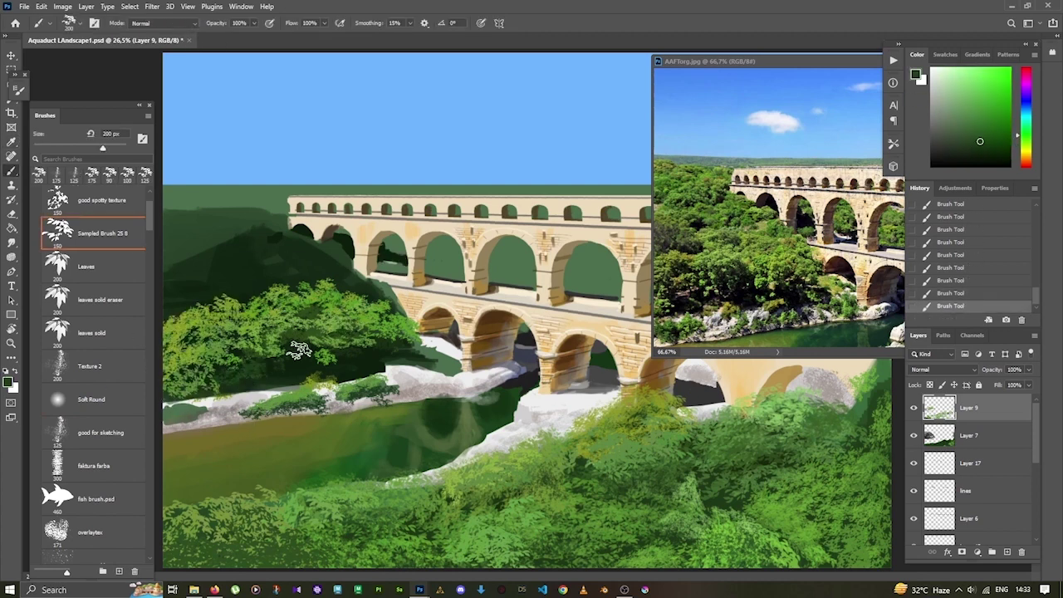
key(ctrl+s)
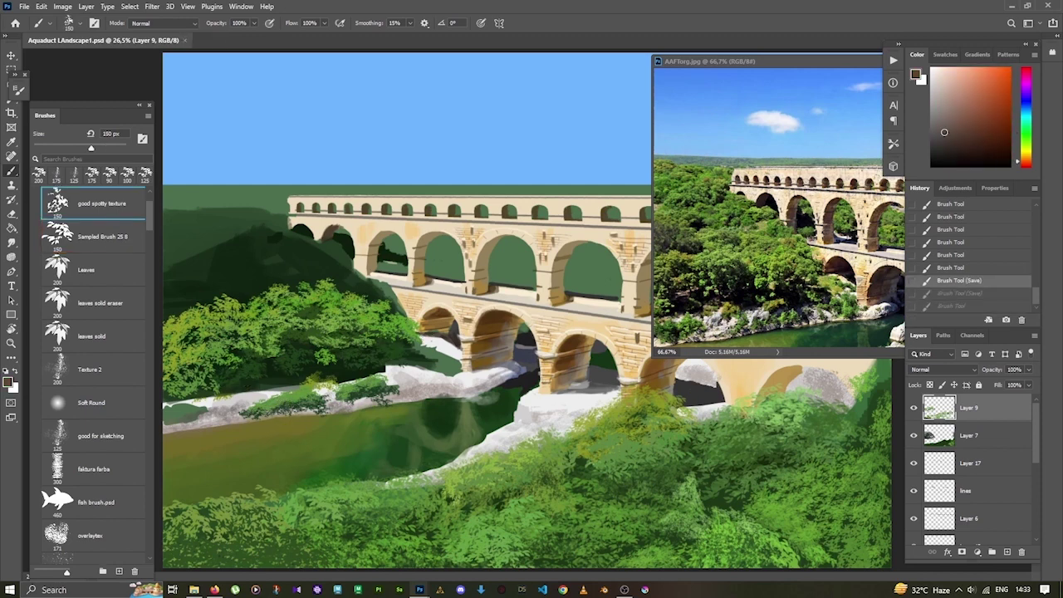
Adjust the brush's per-stroke variation and switch to the Sampled Brush 25 8 leaf brush.
click(142, 138)
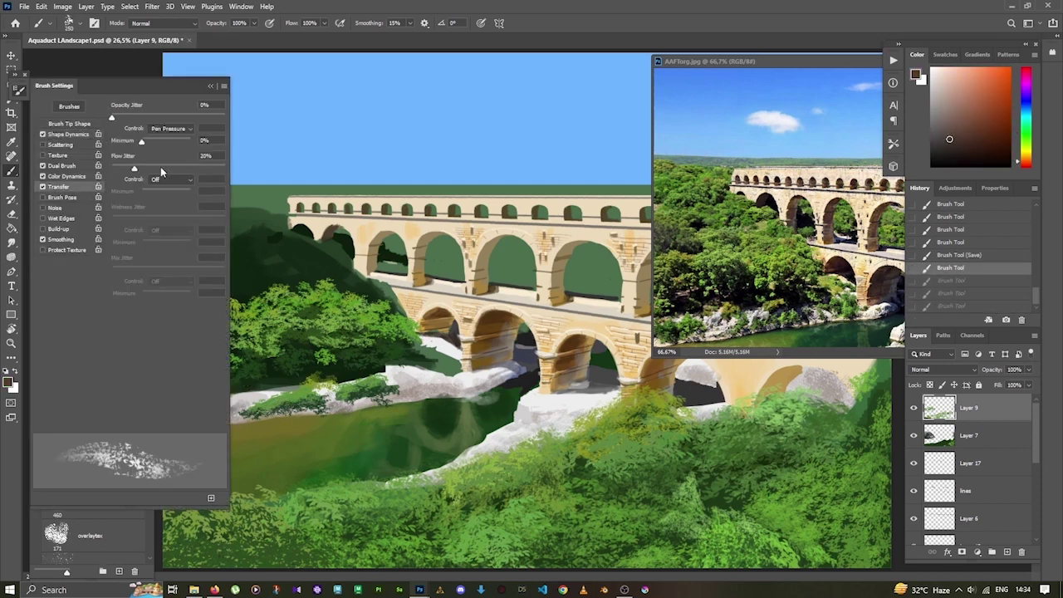
click(174, 141)
click(142, 138)
drag(183, 274, 222, 336)
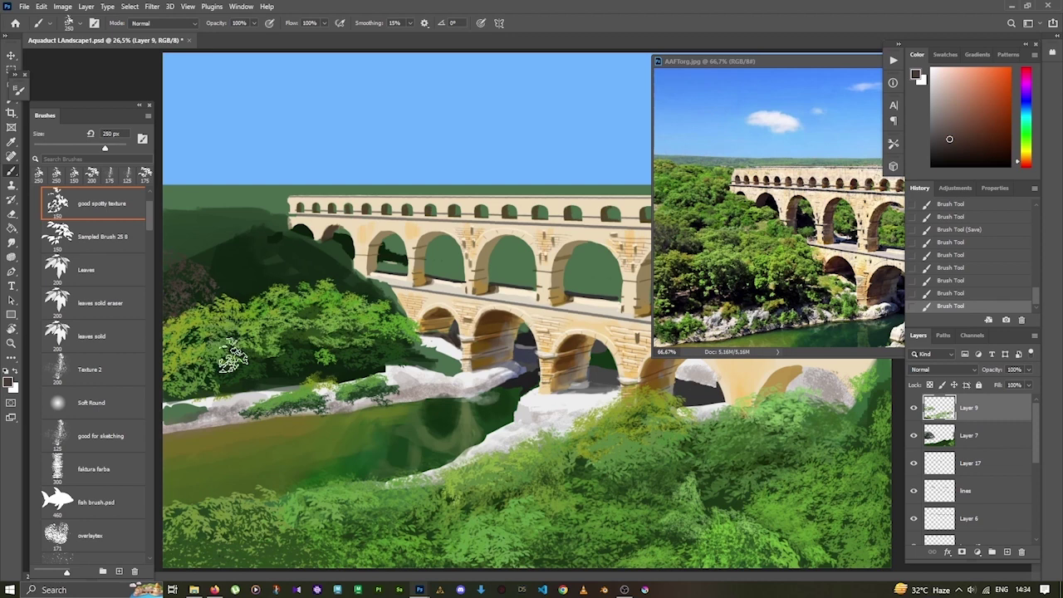
key(.)
alt+click(184, 268)
key(ctrl+z)
key(ctrl+s)
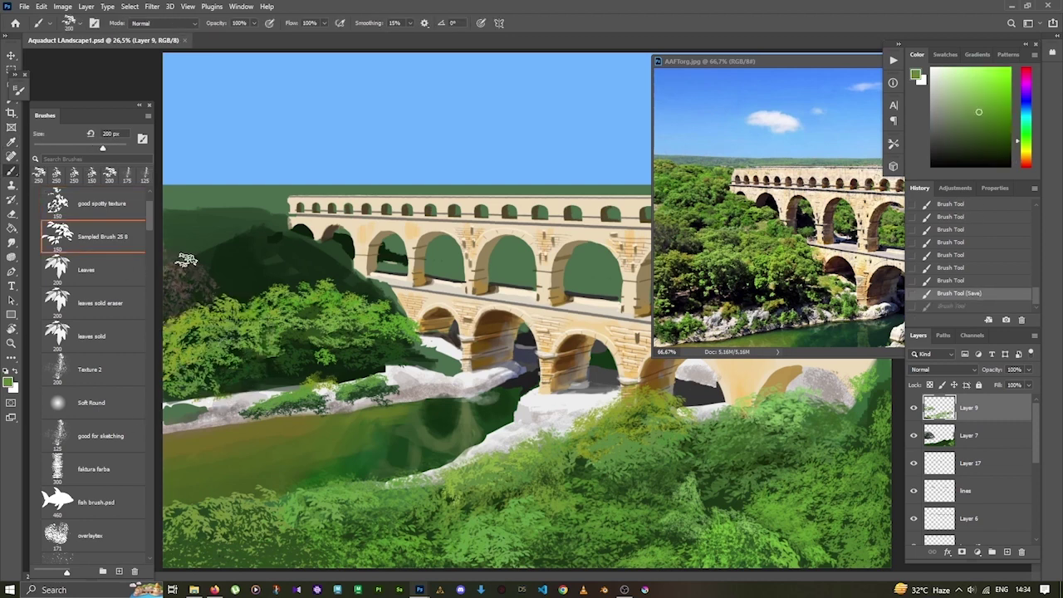
Paint bright green foliage on the left trees, resampling greens and resizing the brush.
alt+click(186, 260)
drag(186, 260, 220, 332)
key(bracketleft)
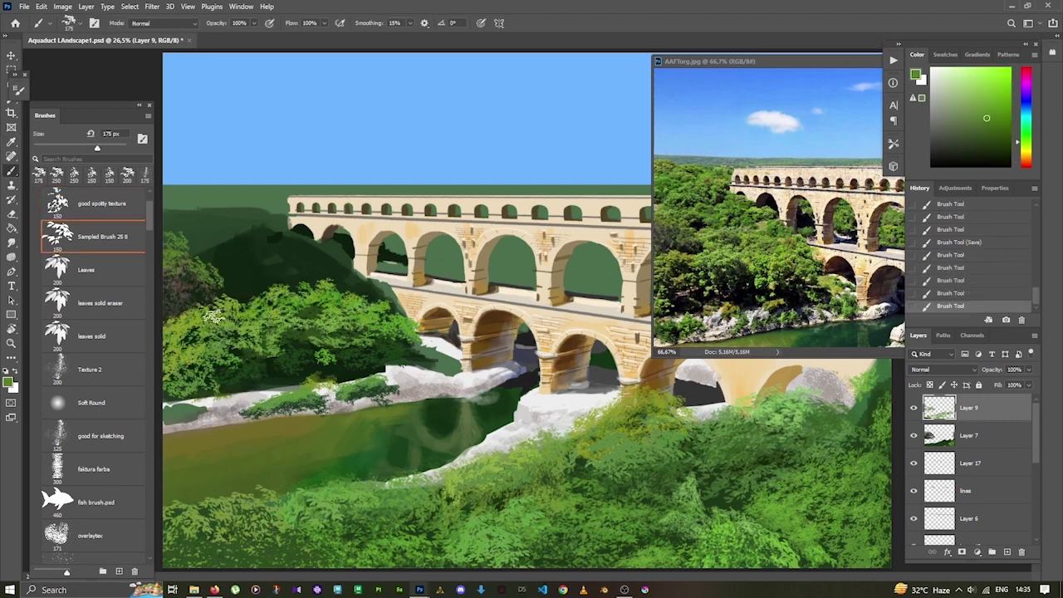
alt+click(249, 276)
key(bracketright)
key(bracketright)
key(ctrl+z)
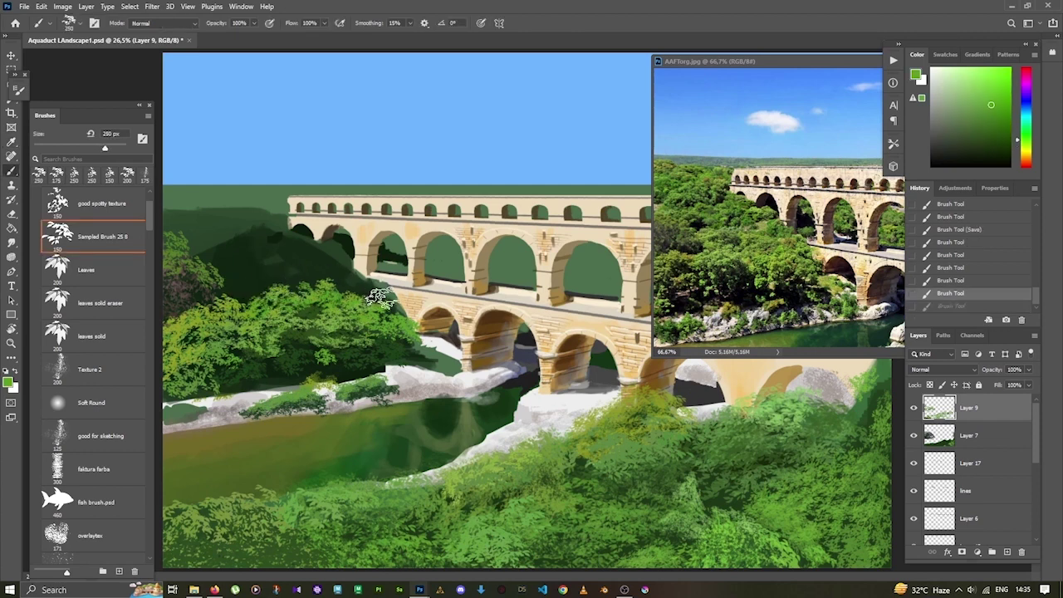
alt+click(266, 268)
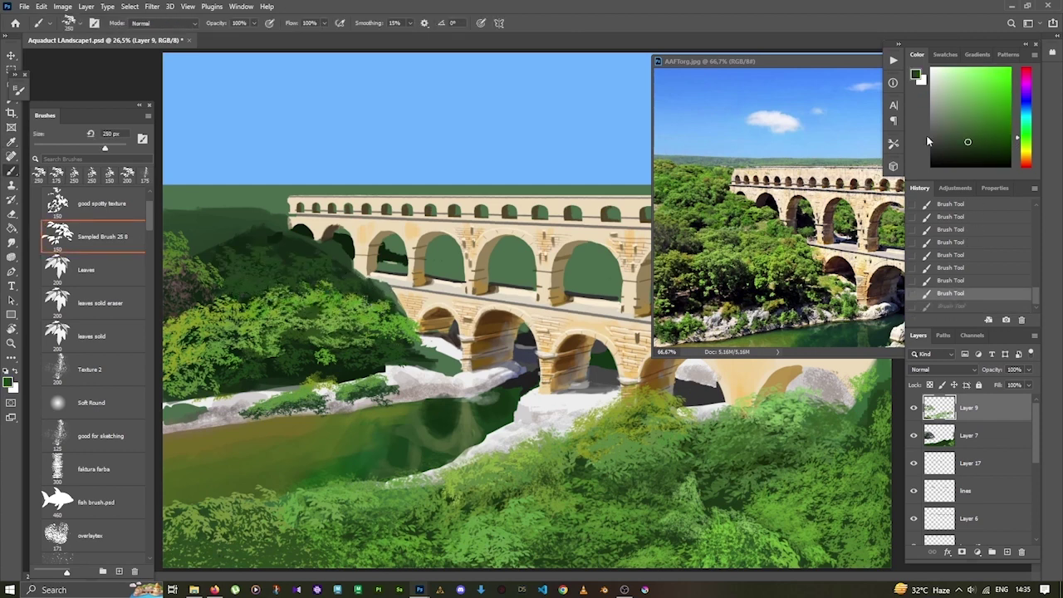
key(bracketleft)
key(bracketleft)
key(bracketleft)
Add light-green foliage across the top-left hillside trees.
alt+click(386, 307)
drag(249, 283, 343, 257)
alt+click(284, 272)
drag(241, 255, 340, 250)
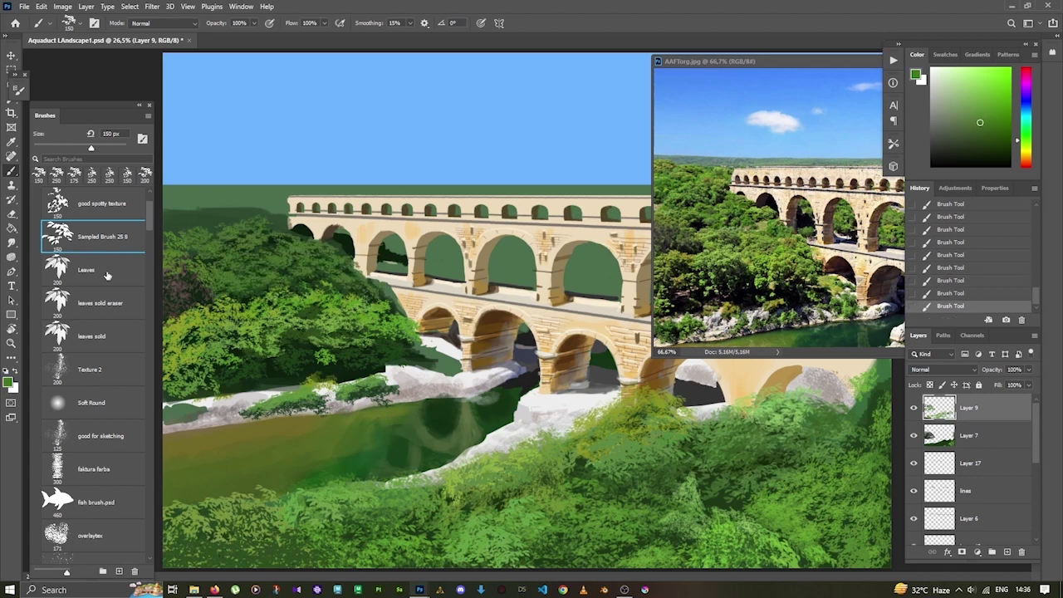
alt+click(386, 288)
Shrink the brush to 100 px and sample a darker yellow-green.
key(bracketleft)
key(bracketleft)
alt+click(340, 253)
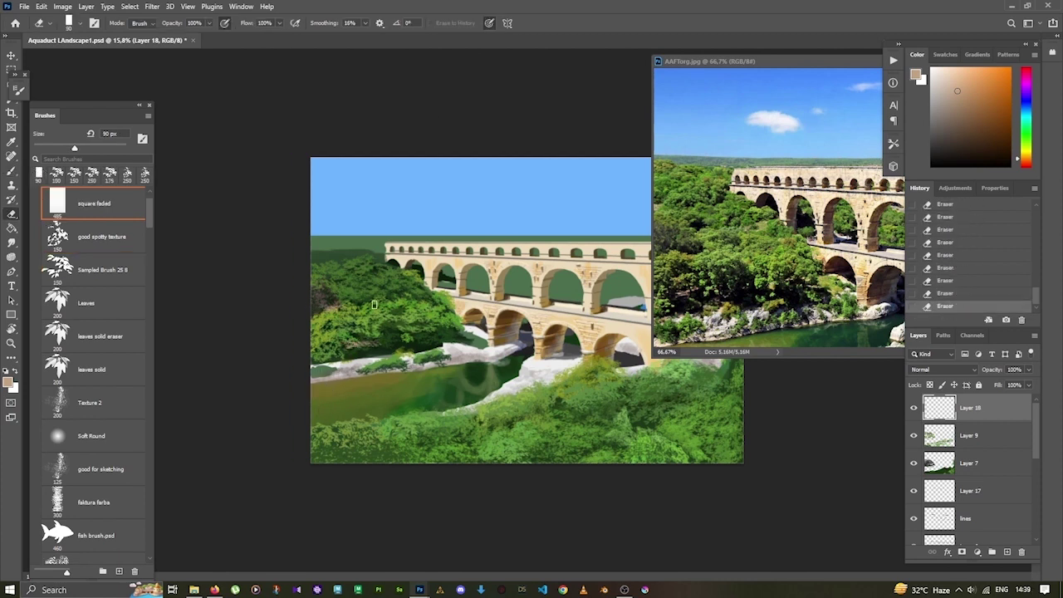
key(b)
key(e)
key(b)
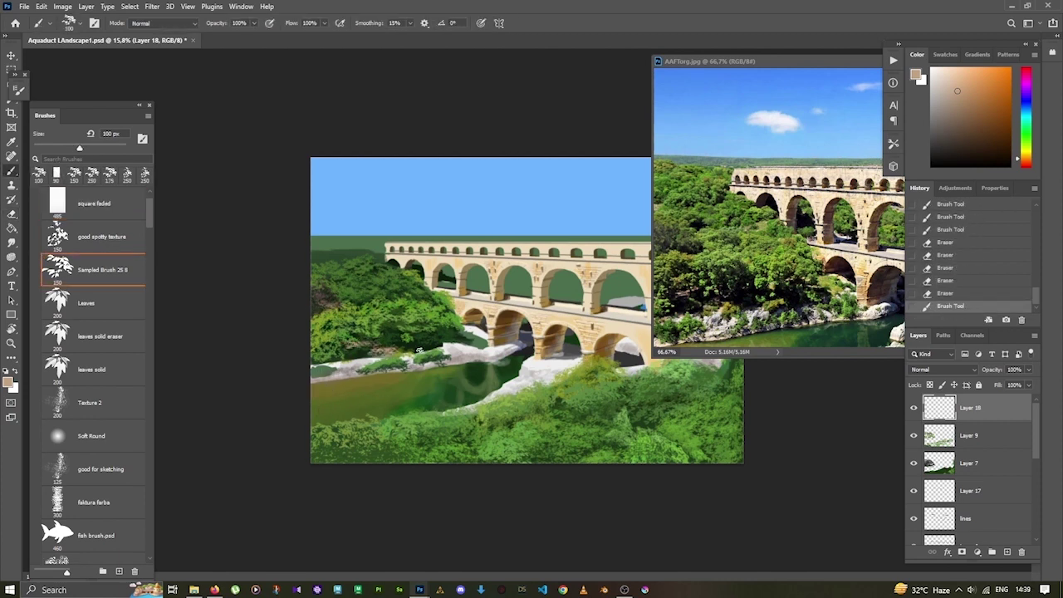
key(e)
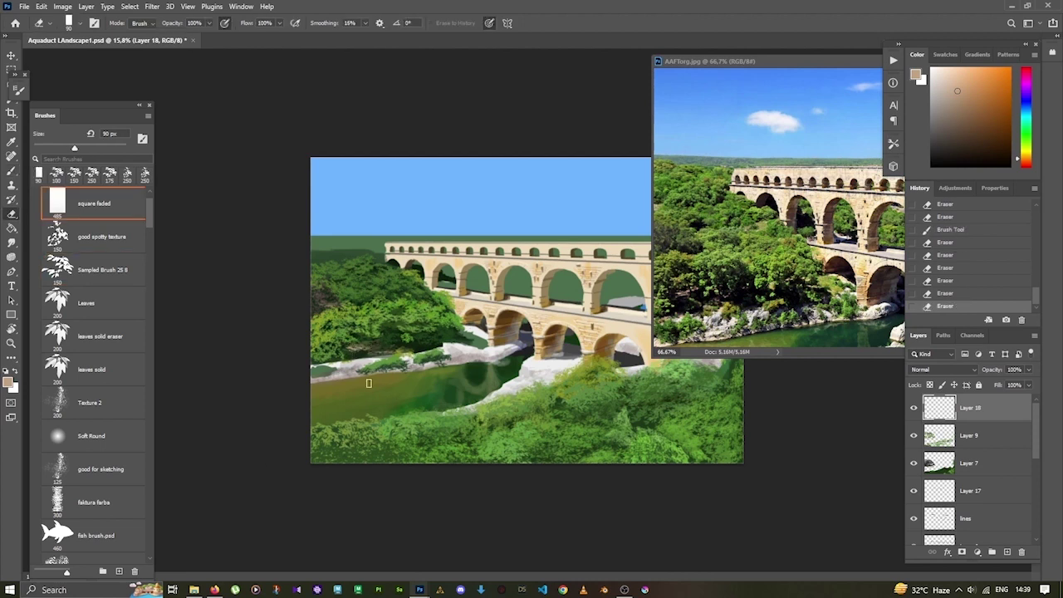
key(b)
Paint dark green strokes along the river and erase stray marks on Layer 18.
mouse_move(482, 343)
mouse_down()
mouse_move(438, 348)
mouse_move(436, 359)
mouse_up()
drag(412, 355, 295, 358)
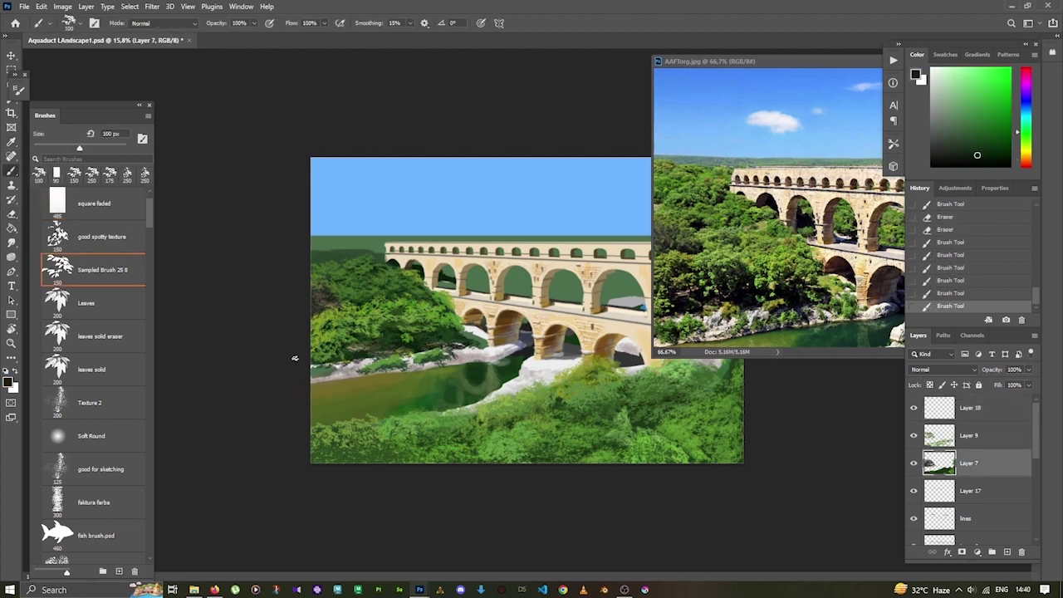
click(932, 407)
key(e)
drag(375, 345, 346, 343)
Back on Layer 7, enlarge the brush to 200 px and add strokes near the river.
key(b)
key(alt+bracketleft)
key(alt+bracketleft)
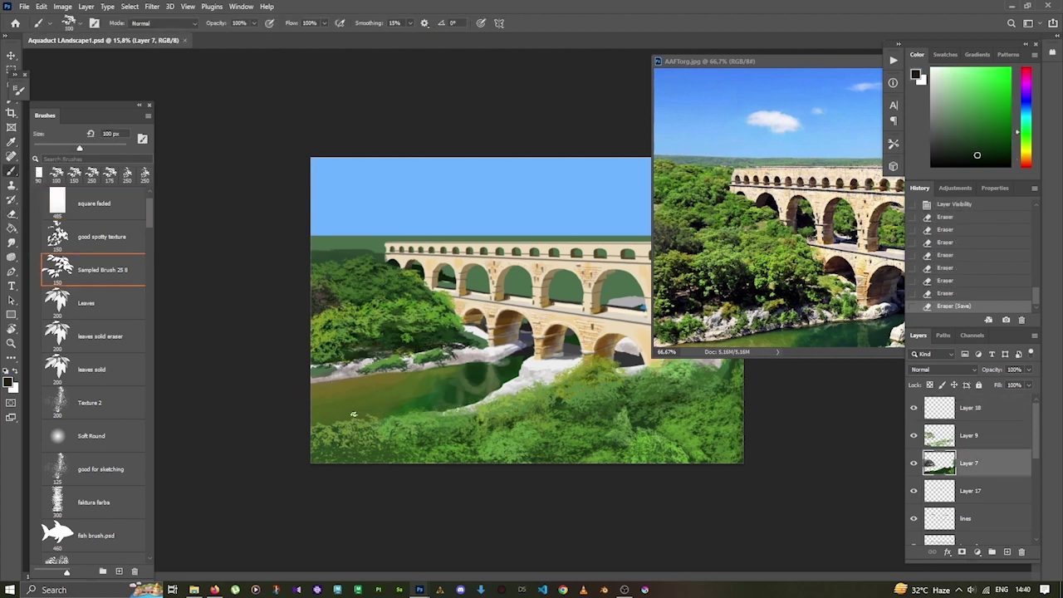
key(bracketright)
key(bracketright)
key(bracketright)
drag(482, 340, 448, 353)
drag(485, 336, 446, 357)
drag(480, 341, 437, 357)
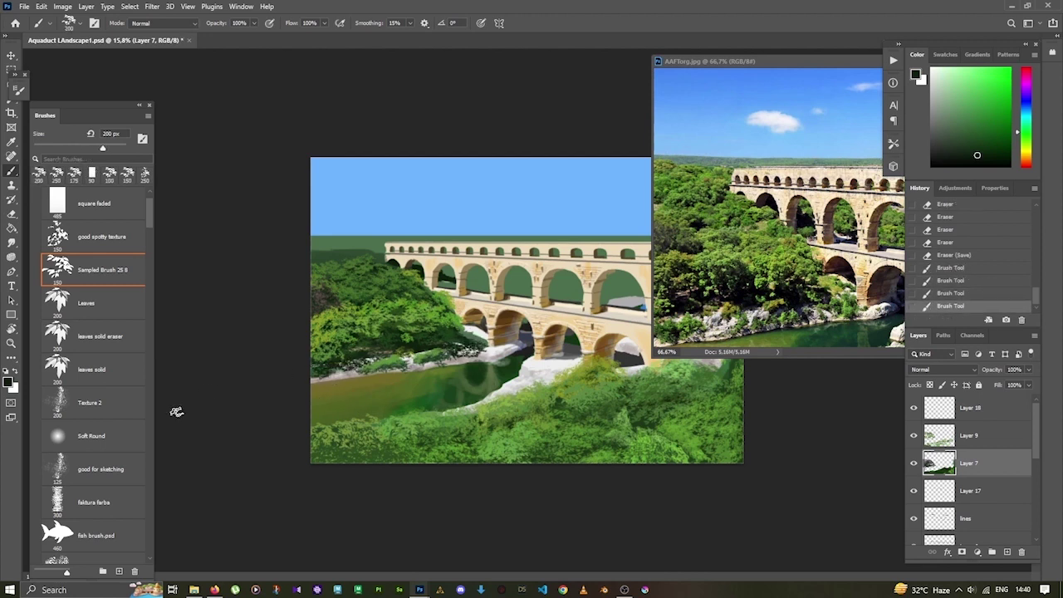
Paint strokes along the treetops, sampling yellow-green, olive and dark greens at 80–90 px.
alt+click(322, 384)
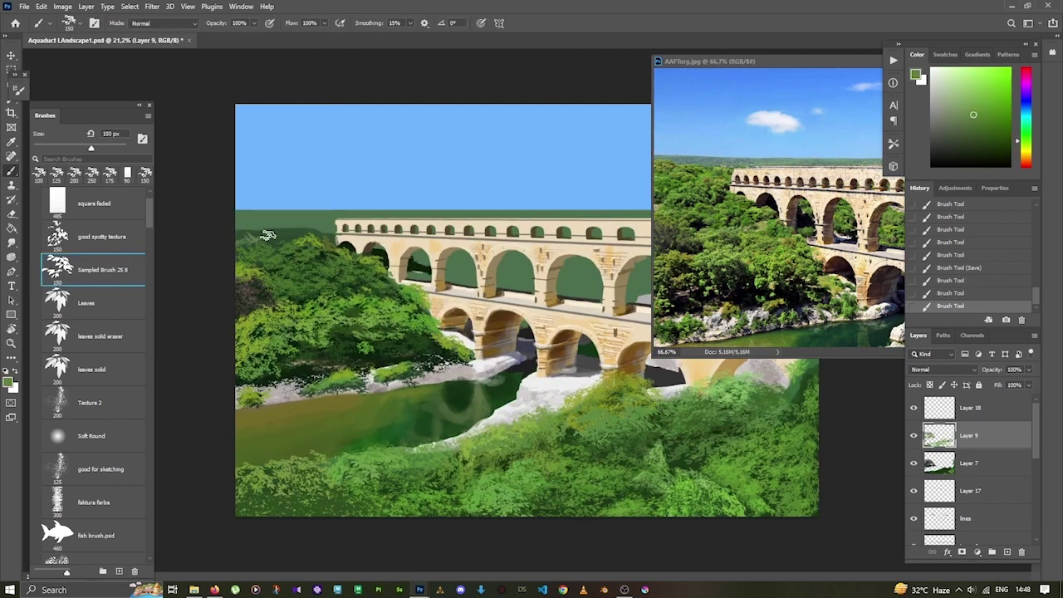
drag(267, 235, 247, 212)
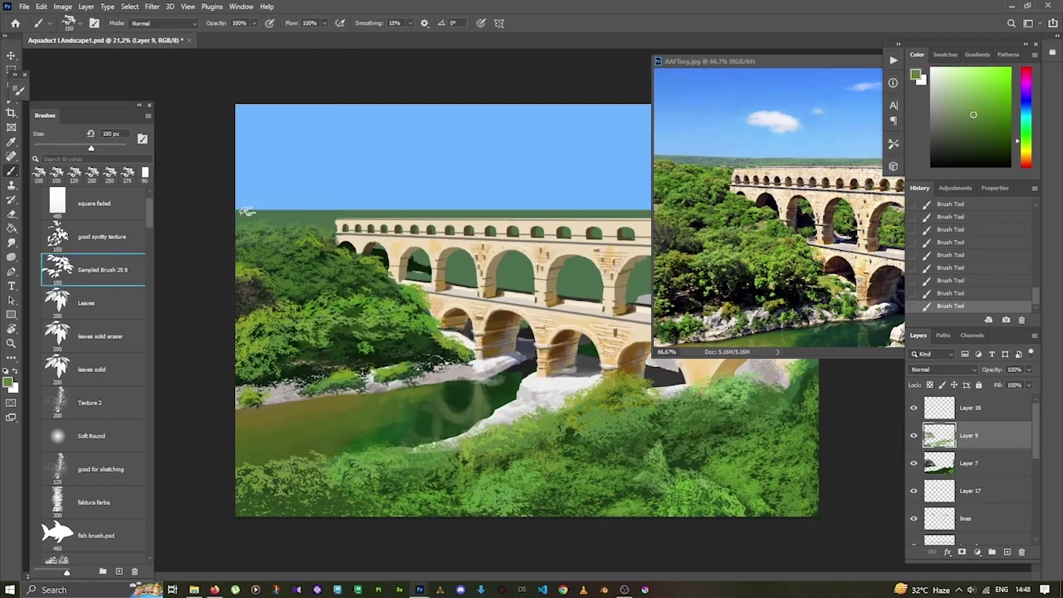
key(bracketleft)
key(bracketleft)
alt+click(294, 224)
alt+click(237, 228)
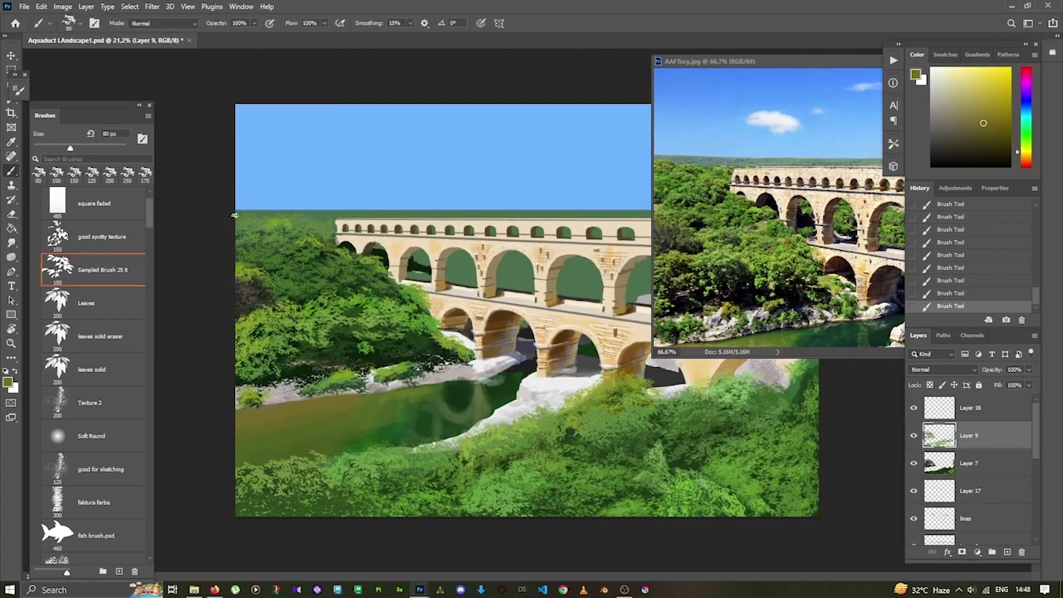
alt+click(237, 214)
alt+click(327, 361)
key(bracketleft)
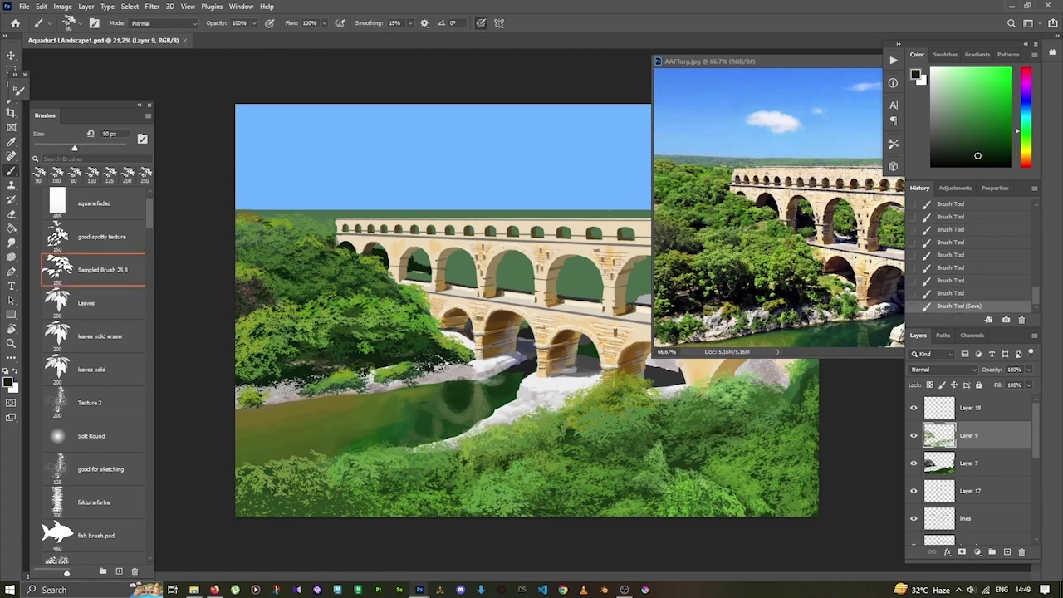
scroll(971, 481, down, 5)
On Layer 1, select everything below the sky, choose Texture 2 and merge down.
click(969, 503)
key(w)
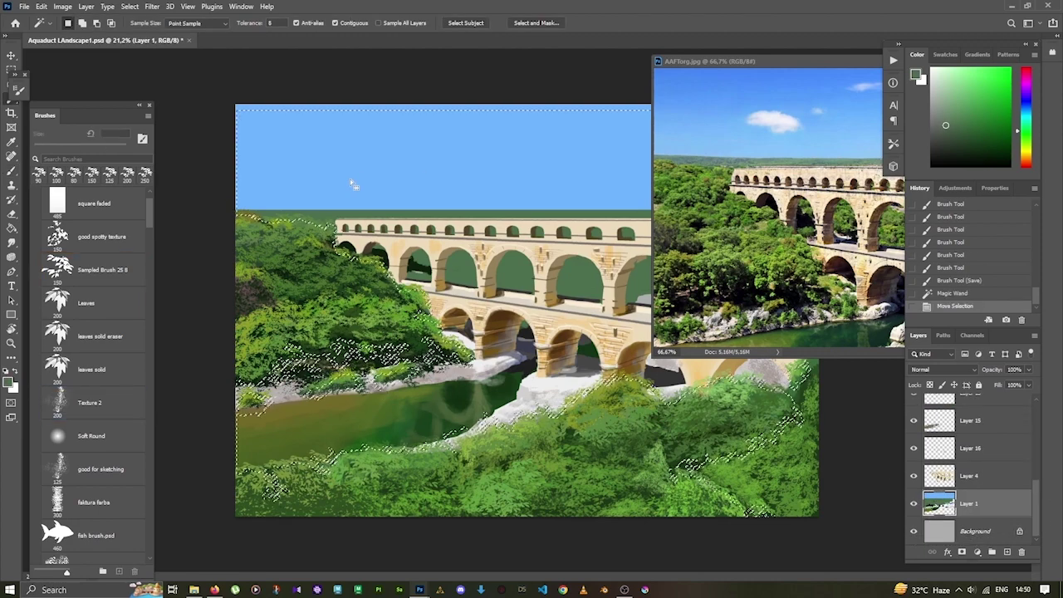
click(429, 187)
key(ctrl+shift+i)
key(b)
click(914, 476)
click(913, 476)
key(ctrl+e)
scroll(971, 465, up, 5)
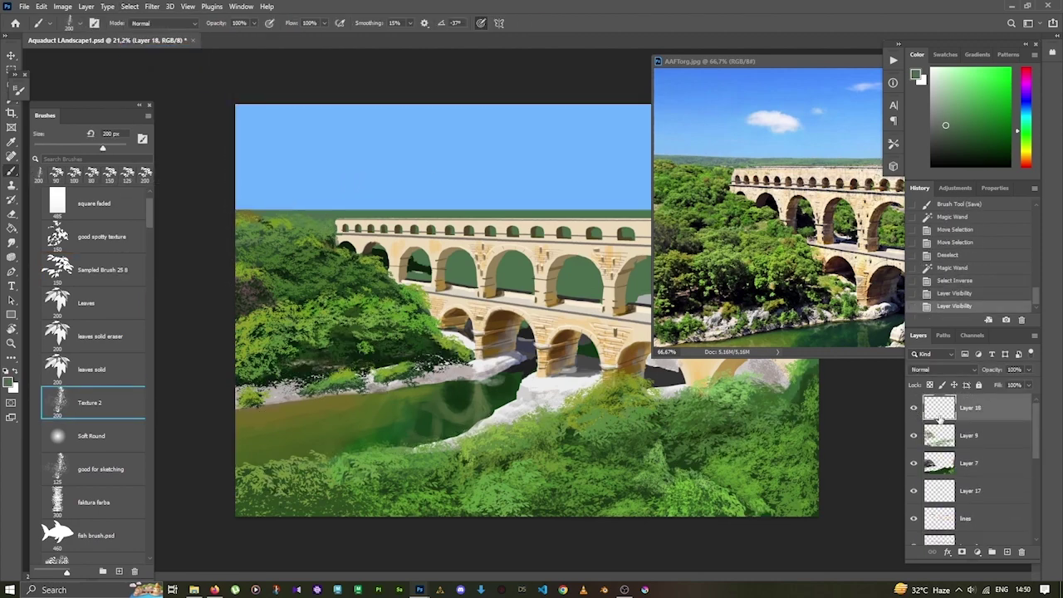
Dab faktura farba texture along the distant treeline on new Layer 18; move AAFTorg.jpg lower.
click(913, 421)
scroll(971, 465, down, 5)
click(969, 503)
click(1007, 551)
click(324, 214)
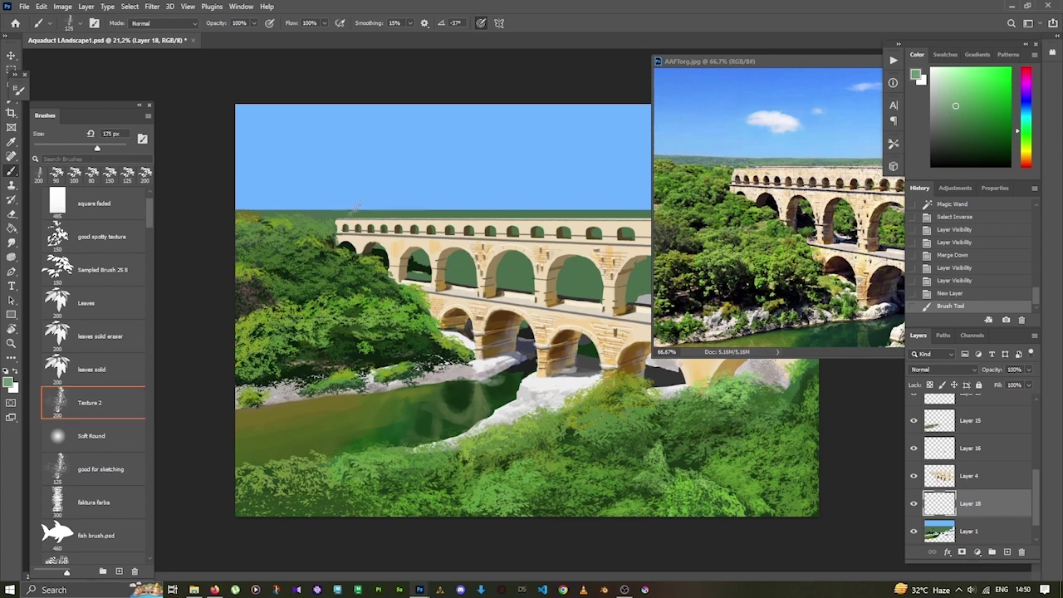
drag(355, 206, 282, 206)
key(period)
key(period)
key(period)
click(263, 206)
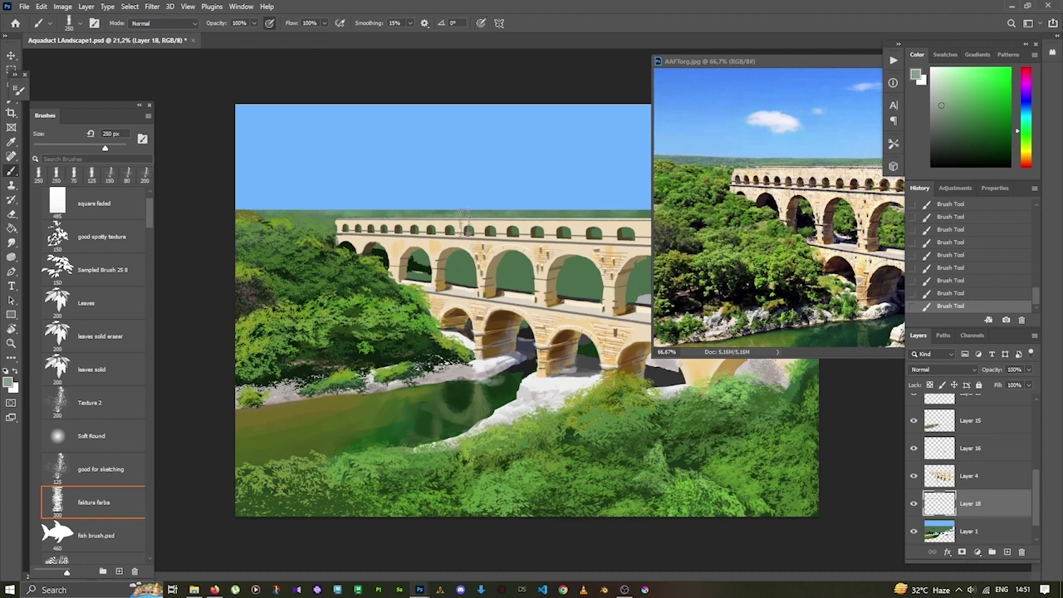
drag(822, 63, 681, 287)
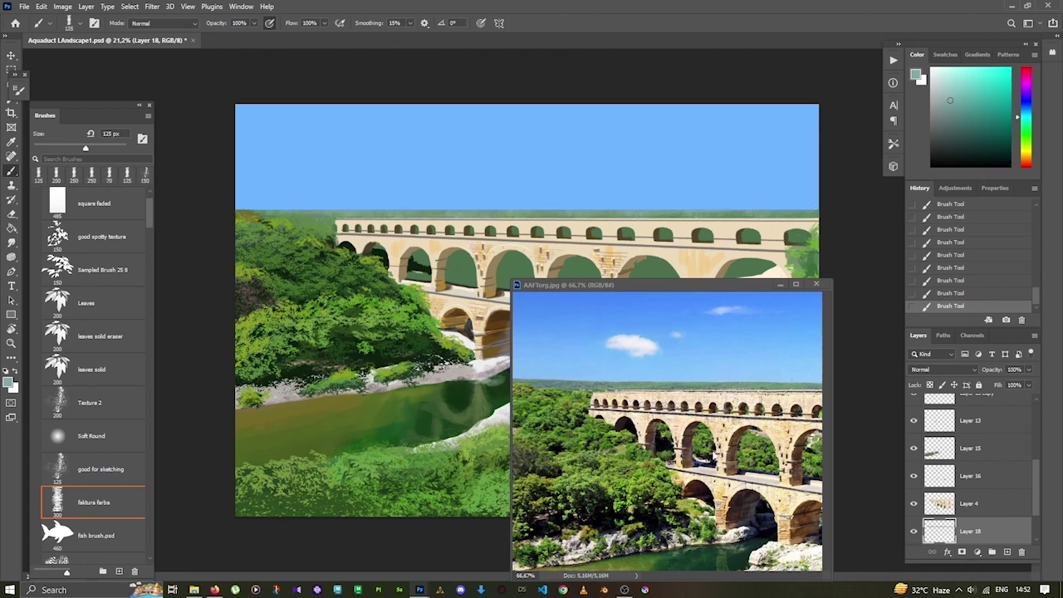
Pick a dark blue and paint it across the top of the sky at 400 px.
drag(1019, 117, 1019, 103)
click(969, 124)
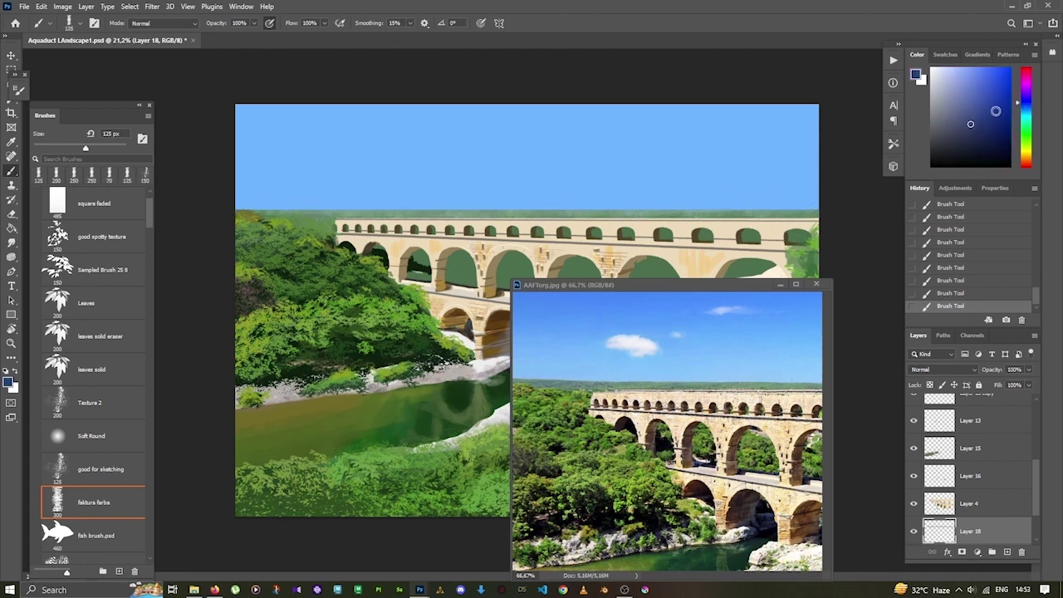
click(1023, 108)
drag(996, 103, 982, 104)
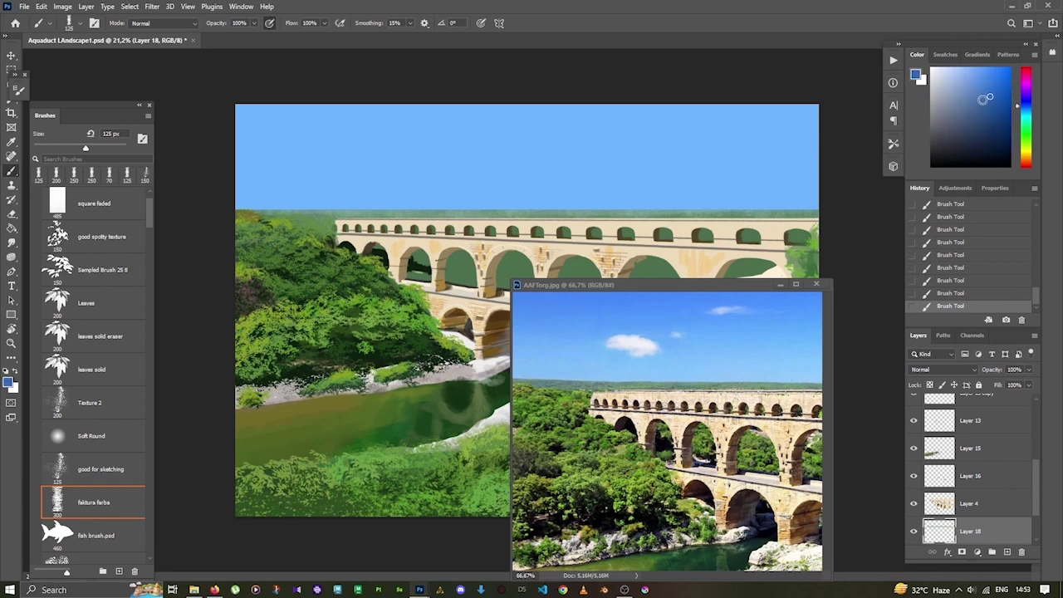
key(comma)
key(bracketright)
key(bracketright)
key(bracketright)
mouse_move(631, 101)
mouse_down()
mouse_move(499, 99)
mouse_move(770, 100)
mouse_move(662, 100)
mouse_up()
Blend the sky with lighter blue, repaint the top darker blue, and save.
key(comma)
alt+click(670, 152)
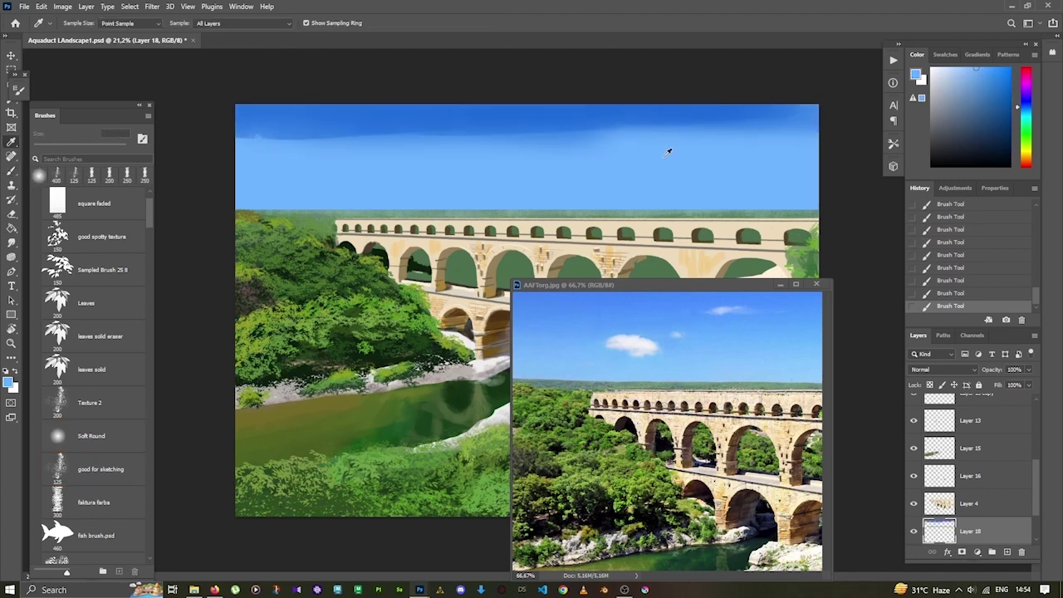
mouse_move(669, 152)
mouse_down()
mouse_move(410, 161)
mouse_move(625, 129)
mouse_up()
mouse_move(207, 134)
mouse_down()
mouse_move(822, 107)
mouse_move(801, 119)
mouse_up()
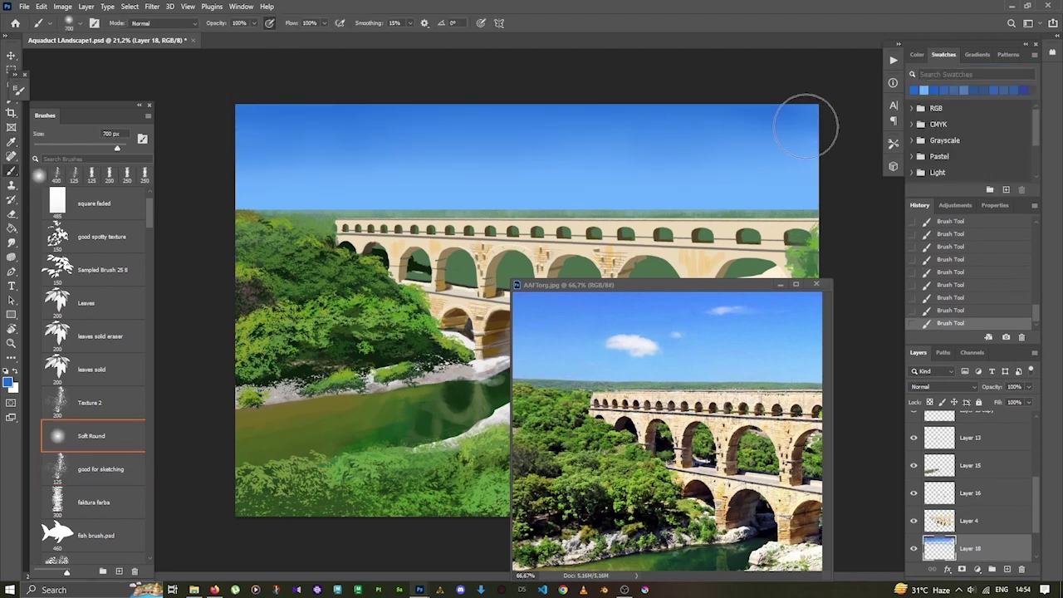
key(ctrl+s)
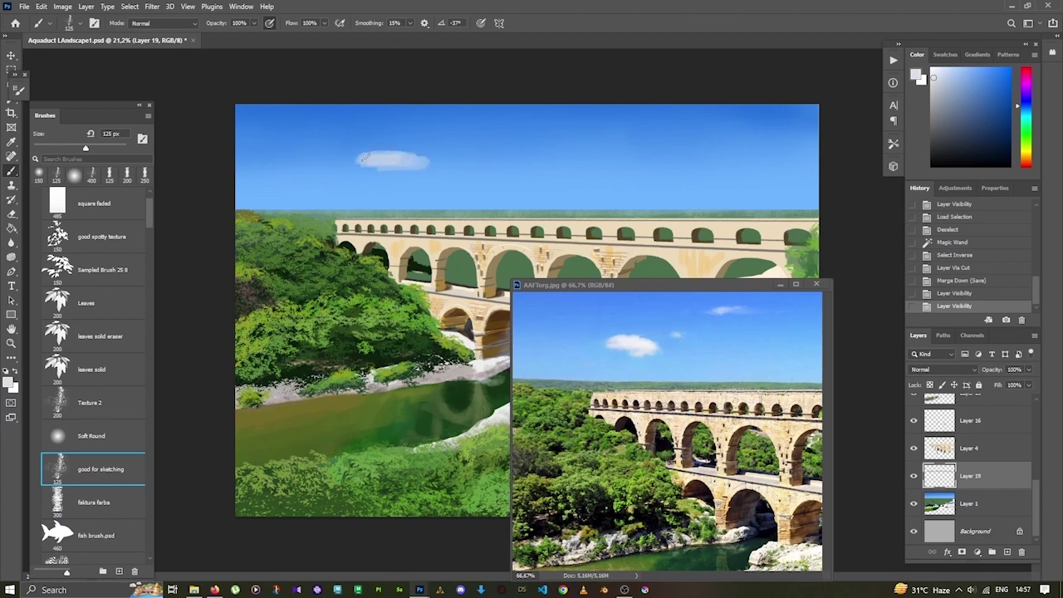
Paint white clouds, shape their edges with a 250 px eraser, and save.
drag(365, 157, 378, 160)
key(F5)
key(F5)
key(e)
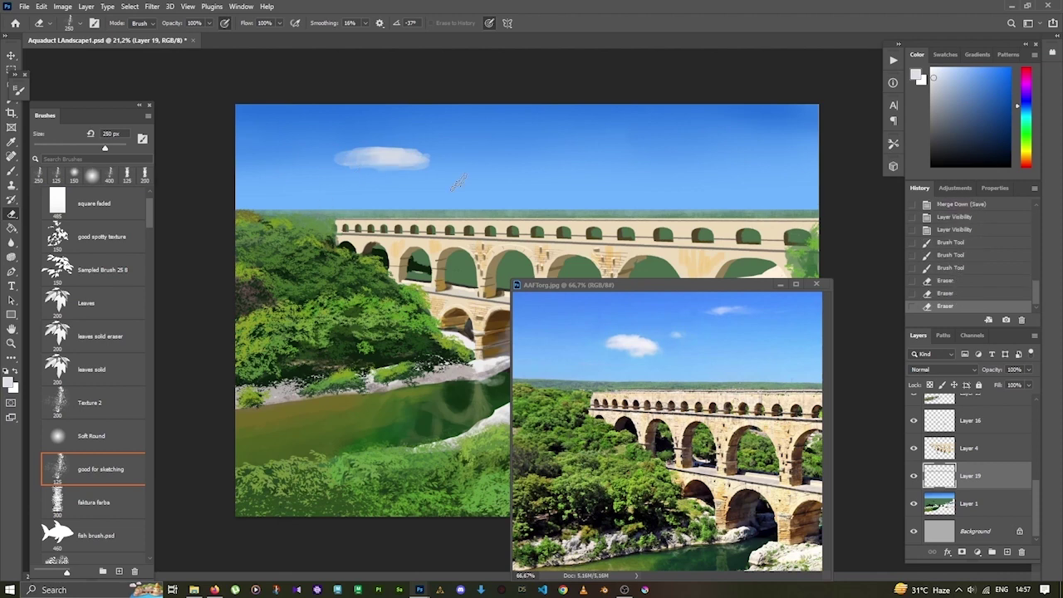
drag(458, 181, 318, 196)
key(b)
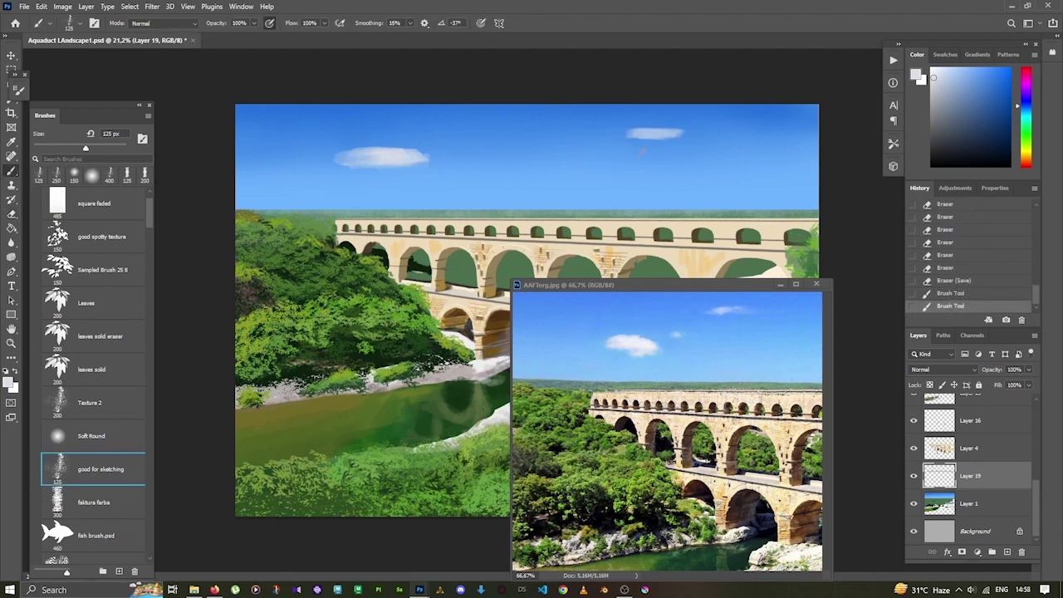
key(e)
drag(641, 151, 701, 123)
key(b)
click(494, 141)
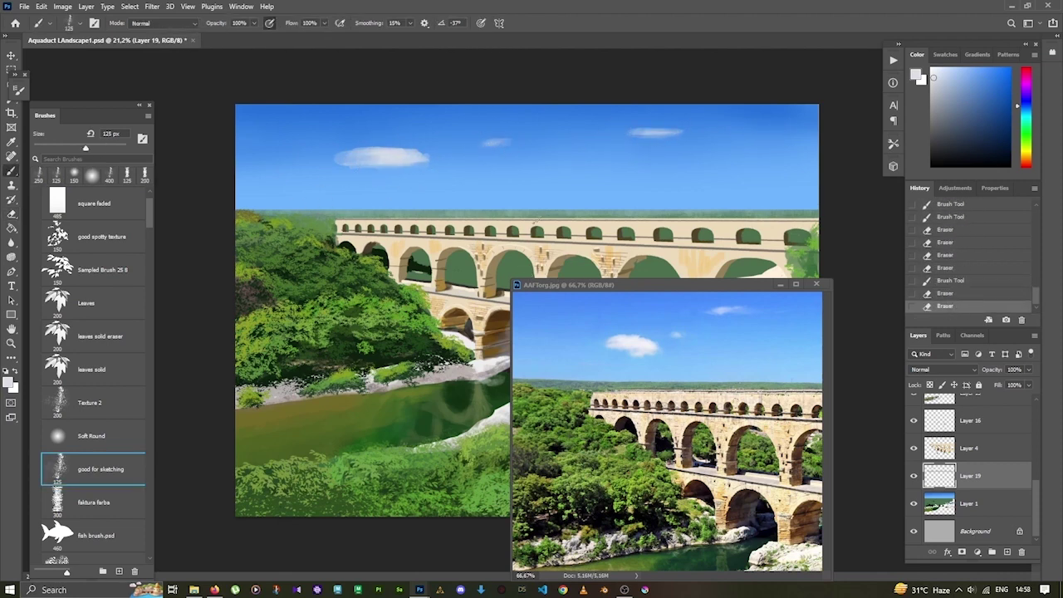
key(ctrl+s)
key(F5)
key(F5)
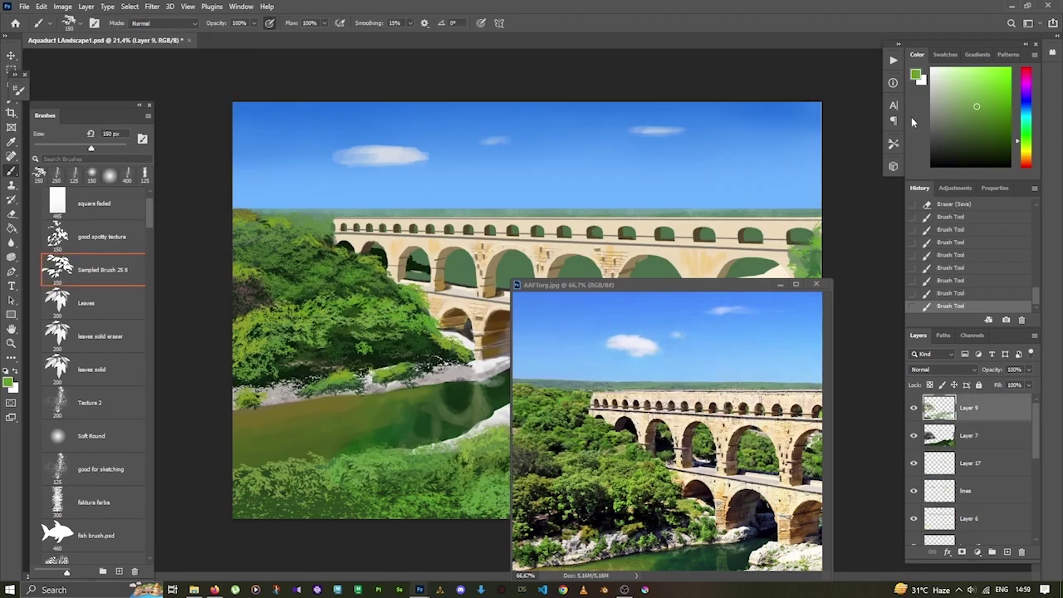
Brighten the left-bank foliage with leafy strokes of sampled dark, olive and yellow greens.
drag(298, 266, 362, 278)
alt+click(307, 274)
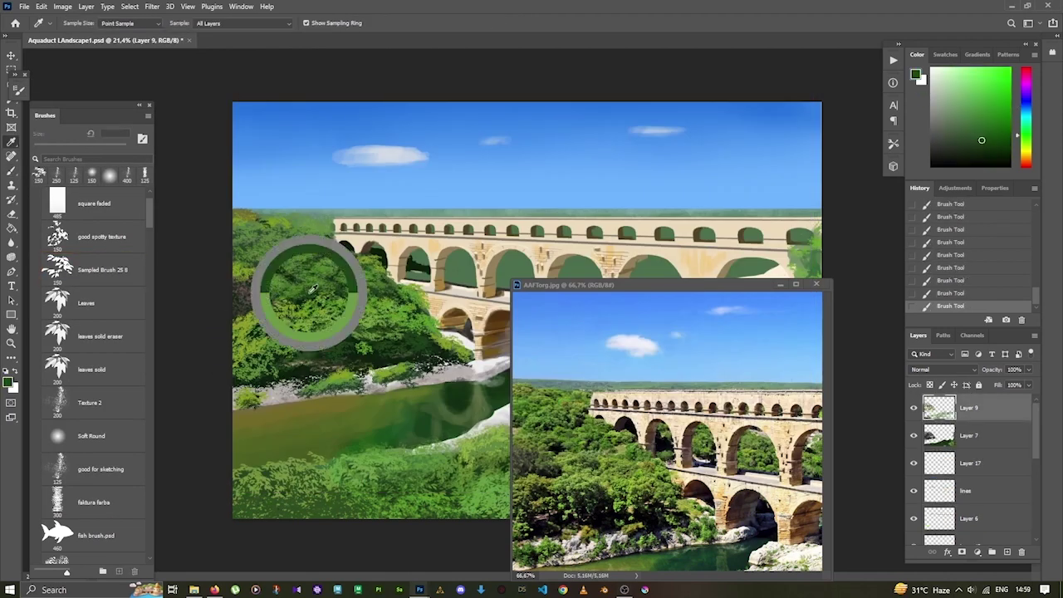
key(bracketleft)
key(bracketleft)
key(bracketleft)
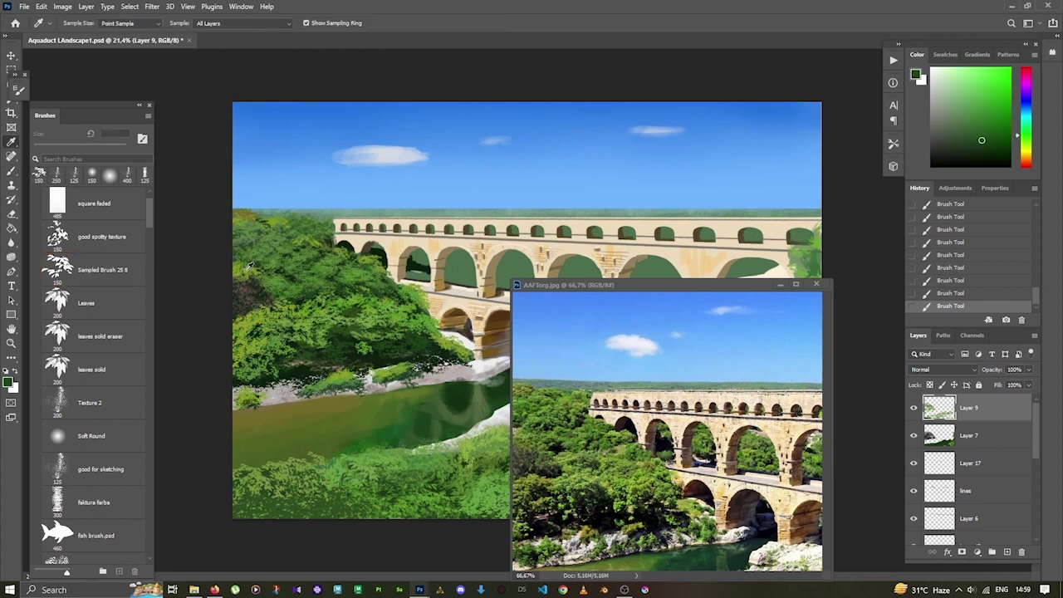
alt+click(306, 242)
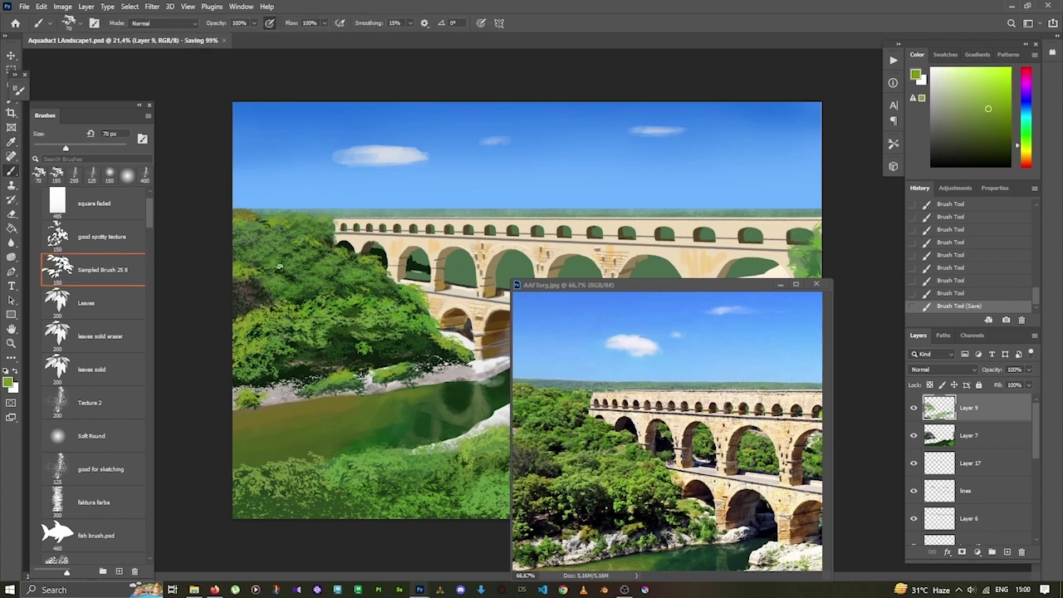
alt+click(279, 266)
click(342, 240)
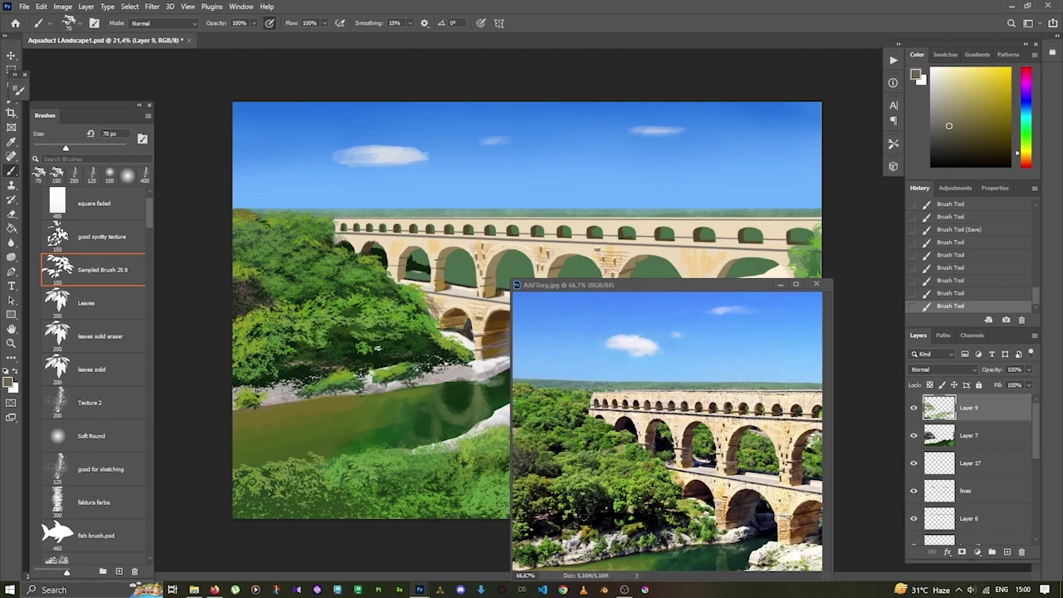
alt+click(376, 348)
Zoom into the painting and widen the reference photo, moving it to the upper right.
key(z)
drag(581, 284, 394, 310)
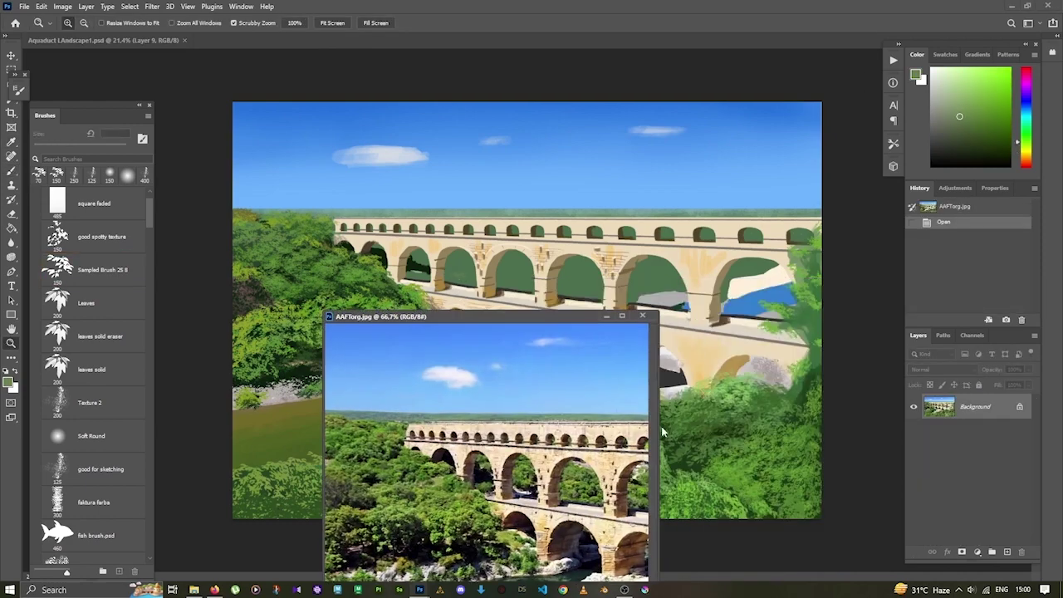
drag(652, 457, 814, 456)
click(531, 207)
mouse_move(516, 332)
mouse_down()
mouse_move(516, 309)
mouse_move(762, 75)
mouse_up()
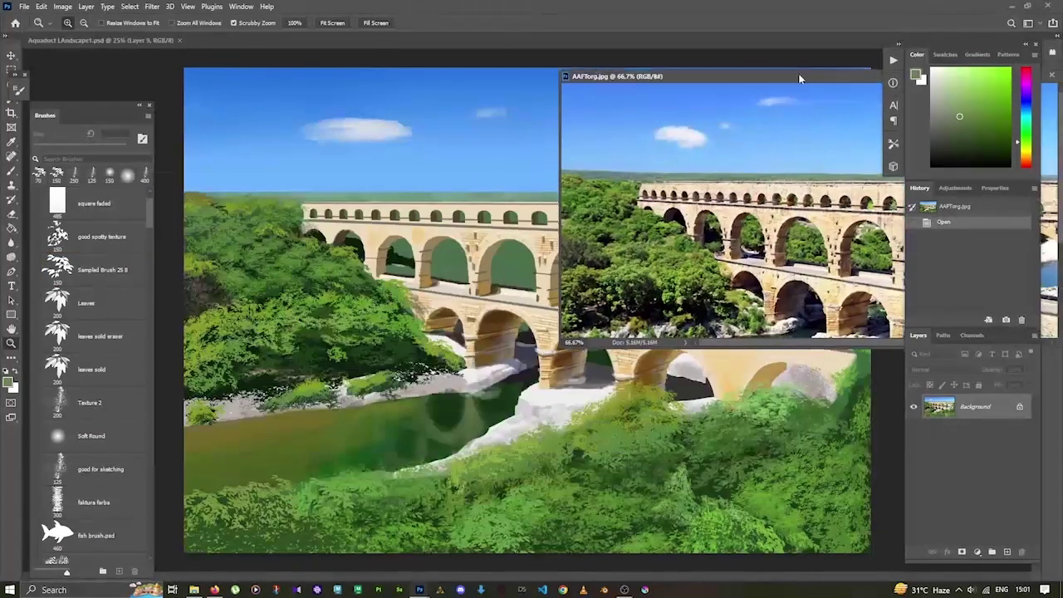
scroll(417, 333, up, 2)
scroll(417, 332, down, 1)
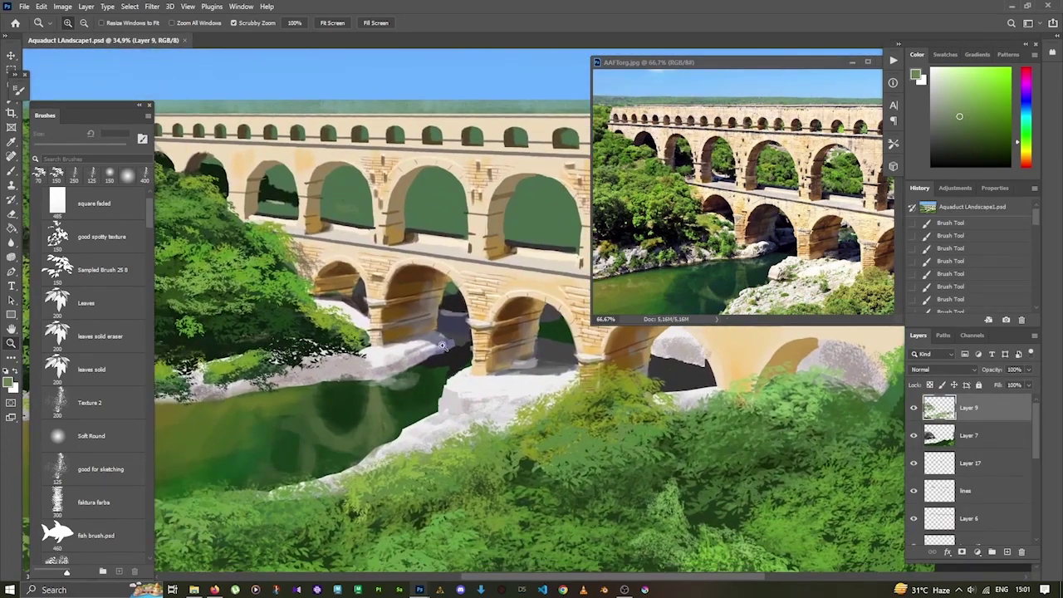
scroll(443, 347, down, 1)
Set black with the good for sketching brush, merge Layer 19 down, add a new layer.
key(b)
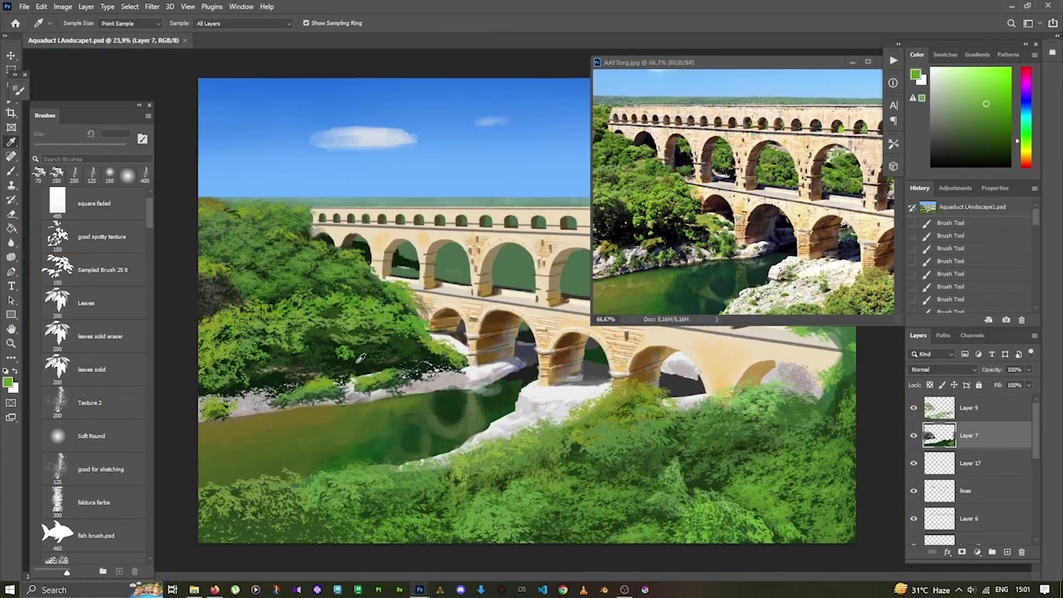
key(d)
click(91, 469)
scroll(971, 465, down, 3)
click(969, 484)
key(ctrl+e)
key(ctrl+shift+alt+n)
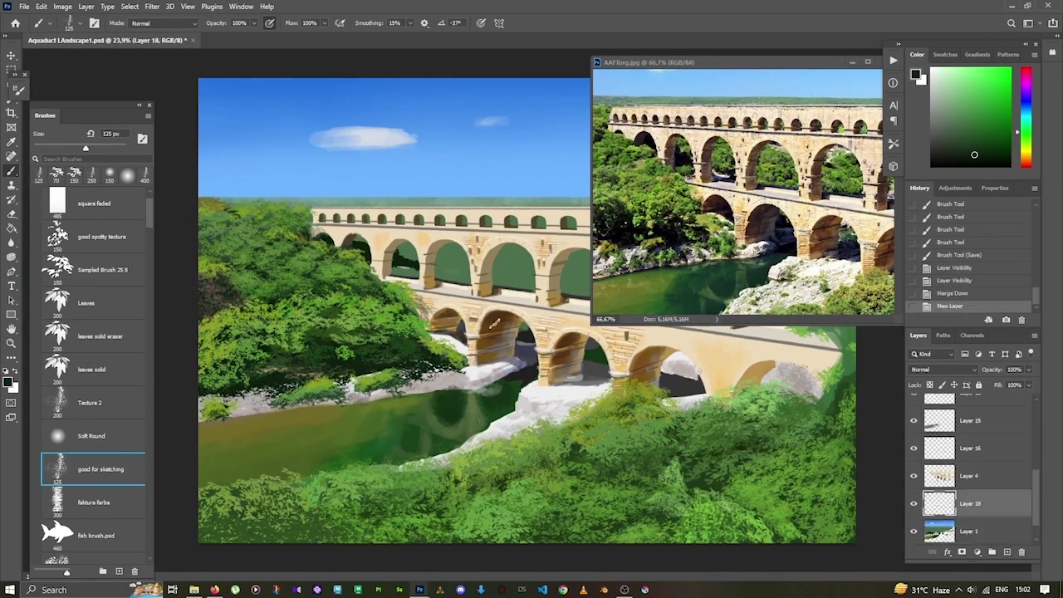
Shade inside the aqueduct arches in black, then Magic Wand-delete the stray paint.
drag(438, 272, 454, 254)
drag(396, 276, 414, 244)
mouse_move(436, 283)
mouse_down()
mouse_move(468, 261)
mouse_move(466, 249)
mouse_move(523, 286)
mouse_move(421, 237)
mouse_up()
key(ctrl+comma)
key(ctrl+comma)
key(w)
click(462, 274)
key(Delete)
key(ctrl+d)
key(b)
Pan the reference photo to frame the bridge.
scroll(516, 308, up, 2)
scroll(465, 249, right, 2)
key(z)
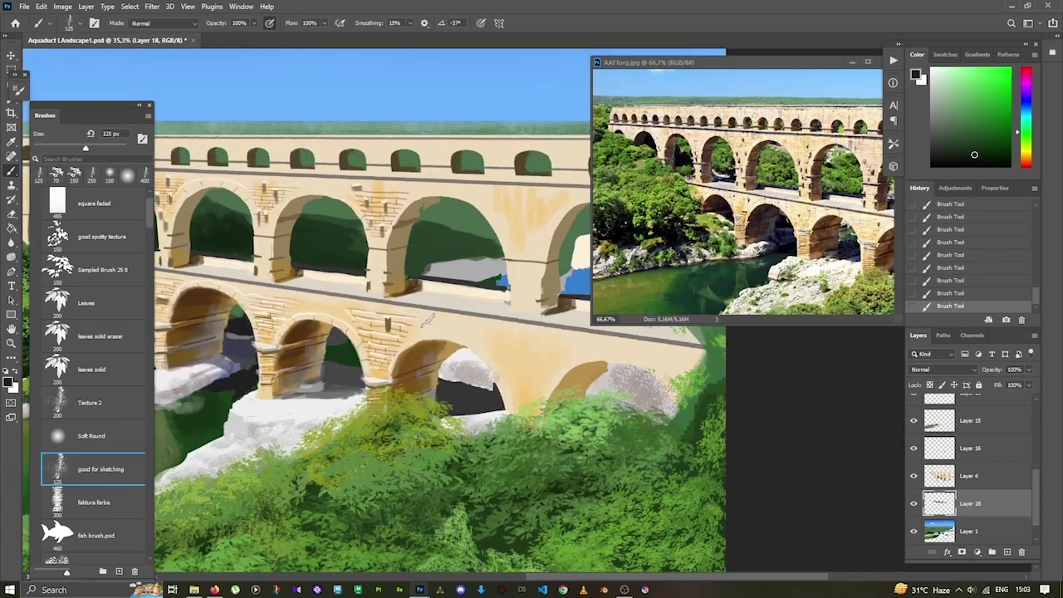
scroll(498, 332, down, 3)
scroll(498, 332, up, 3)
click(743, 315)
drag(743, 324, 710, 304)
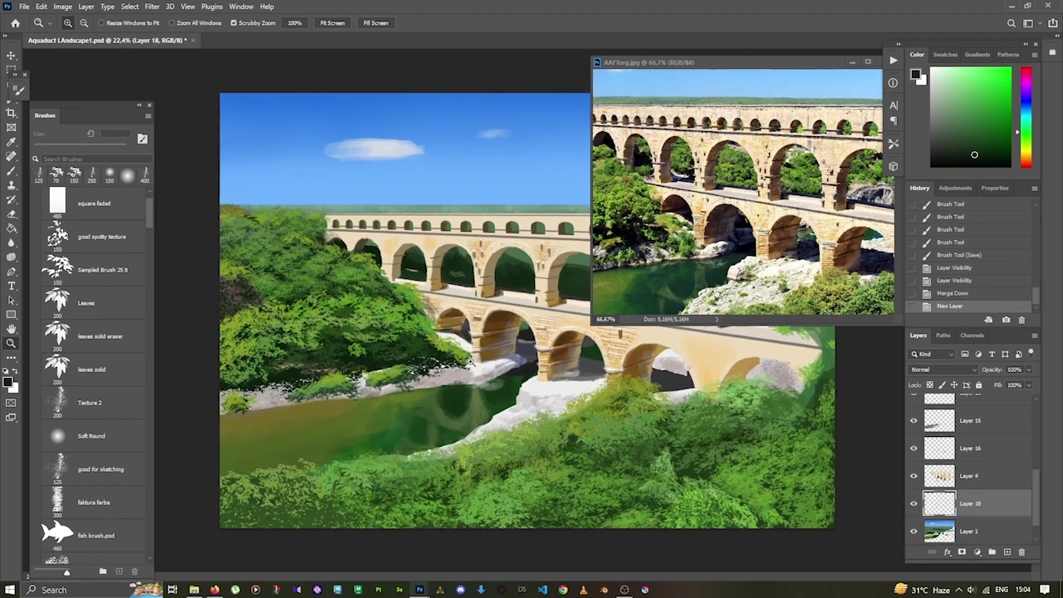
Paint sampled greens as foliage into the aqueduct arches.
key(b)
key(F5)
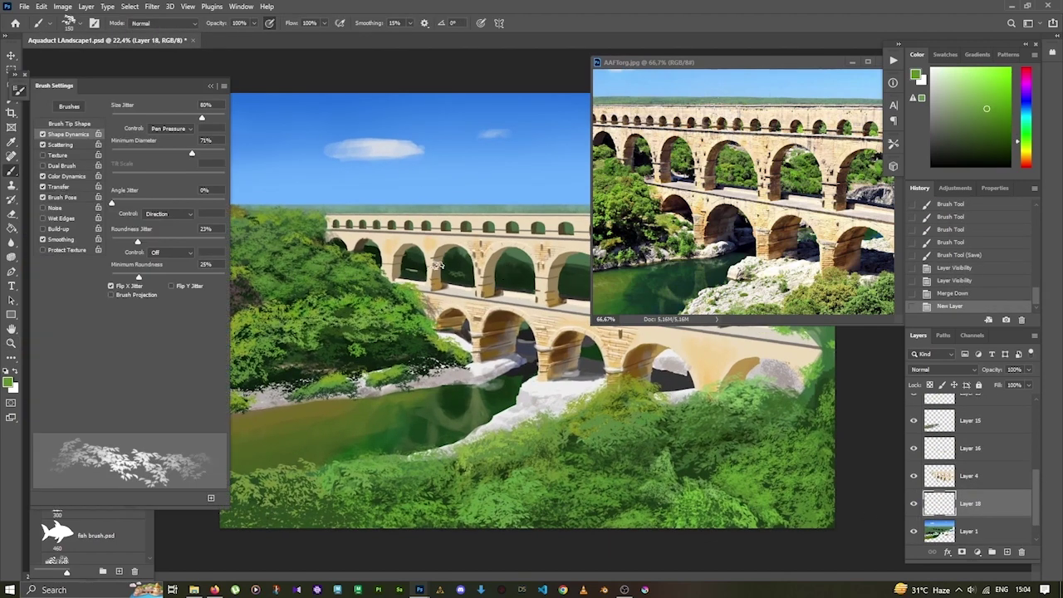
drag(420, 266, 473, 284)
key(i)
click(510, 275)
alt+click(441, 310)
drag(446, 249, 470, 267)
Save the painting and add more foliage inside the arches.
key(ctrl+s)
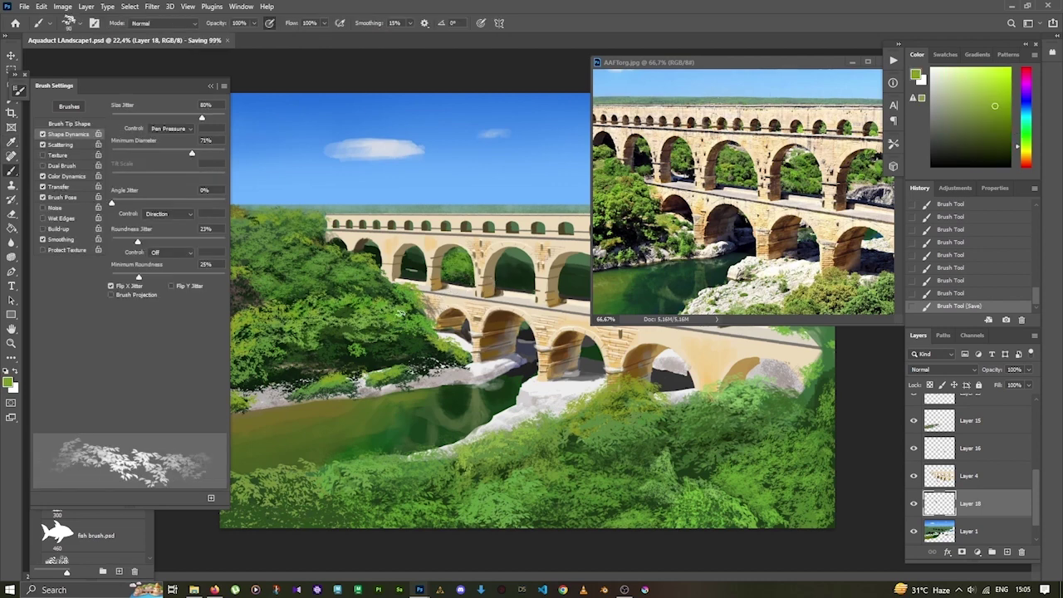
key(b)
drag(405, 264, 414, 259)
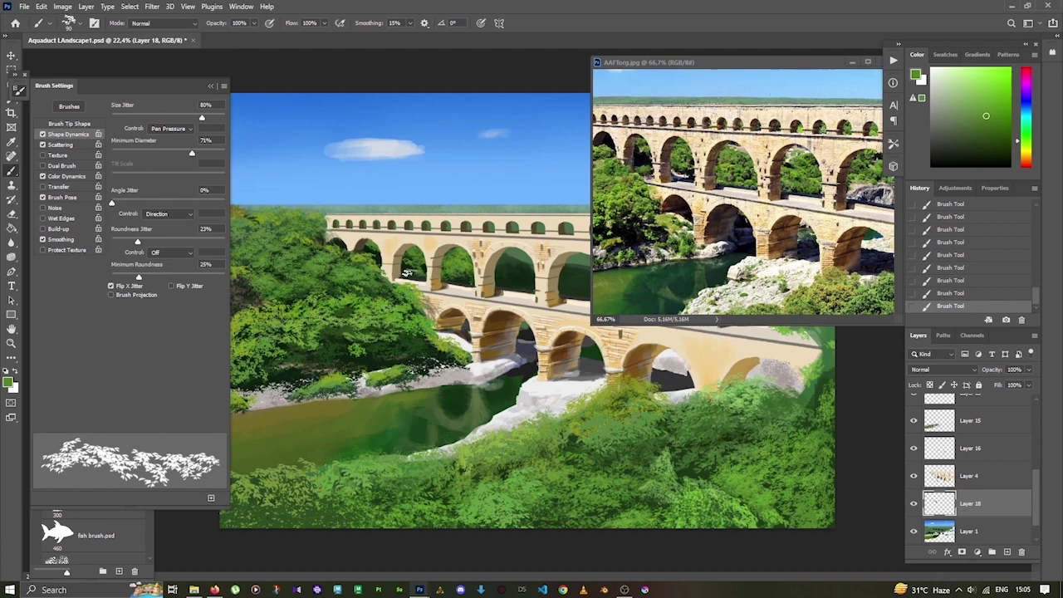
scroll(406, 273, up, 3)
scroll(432, 276, down, 5)
scroll(459, 281, up, 2)
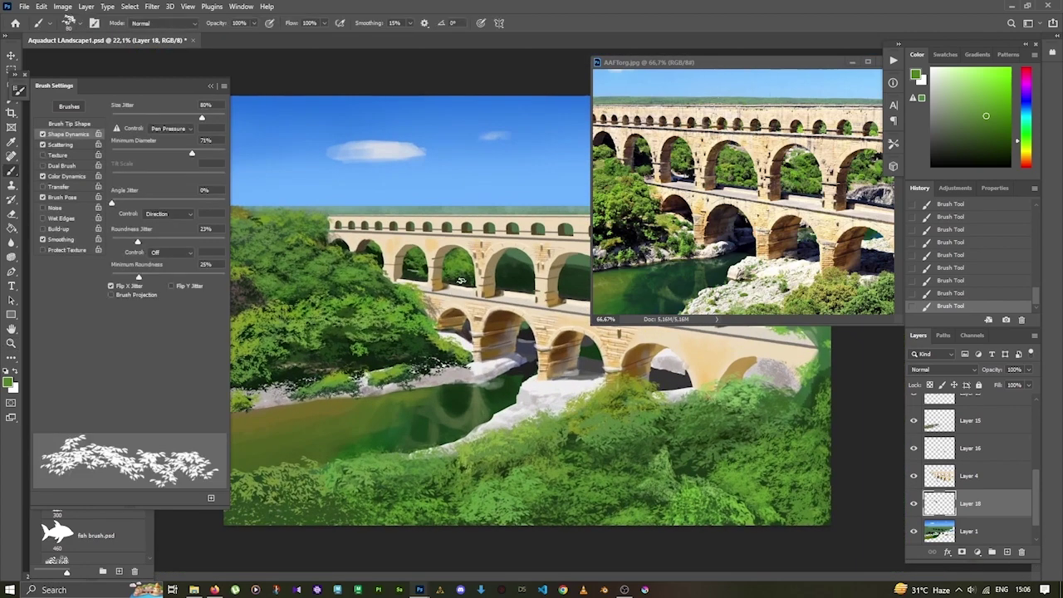
Zoom out to view the whole painting and merge Layer 13 copy into Layer 13.
key(z)
alt+click(438, 343)
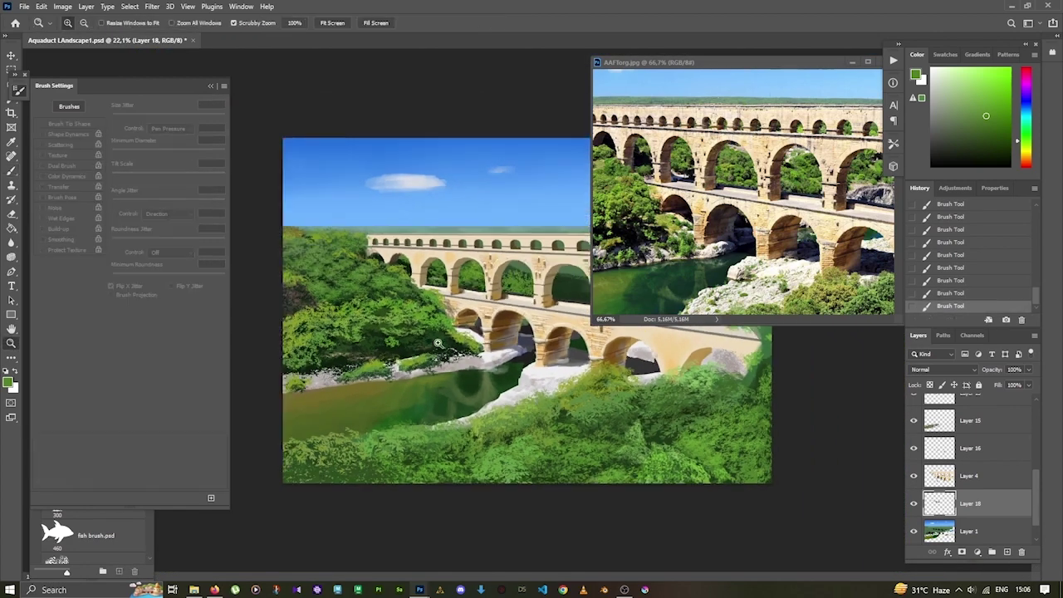
scroll(438, 343, up, 2)
key(b)
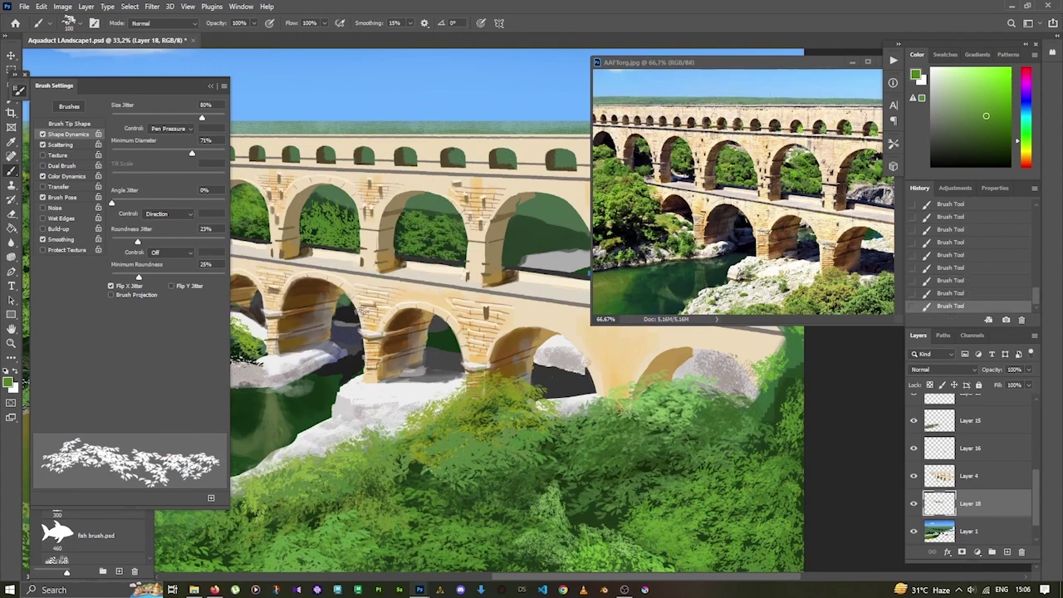
scroll(361, 308, down, 2)
key(z)
scroll(415, 315, down, 3)
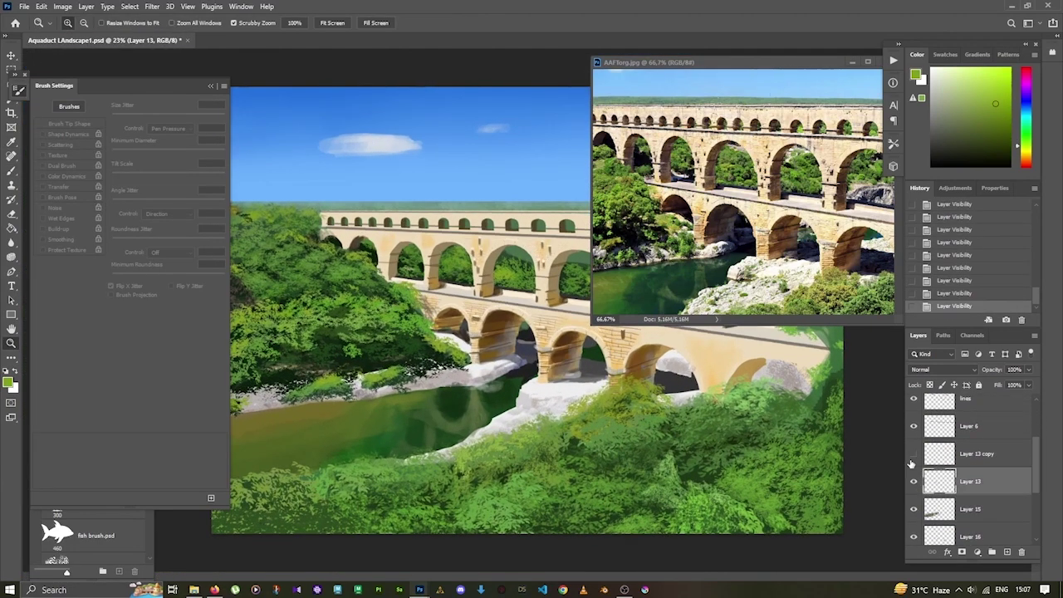
key(ctrl+e)
scroll(576, 421, down, 3)
scroll(581, 415, up, 1)
scroll(535, 440, up, 3)
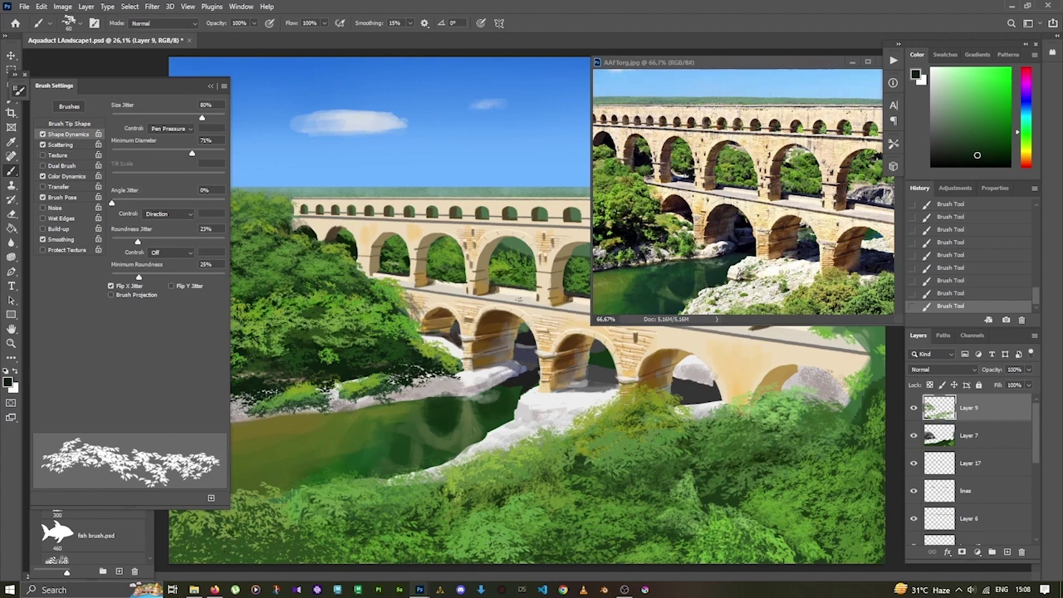
Select the 'good for sketching' brush, undo recent strokes, and add a new layer.
click(78, 470)
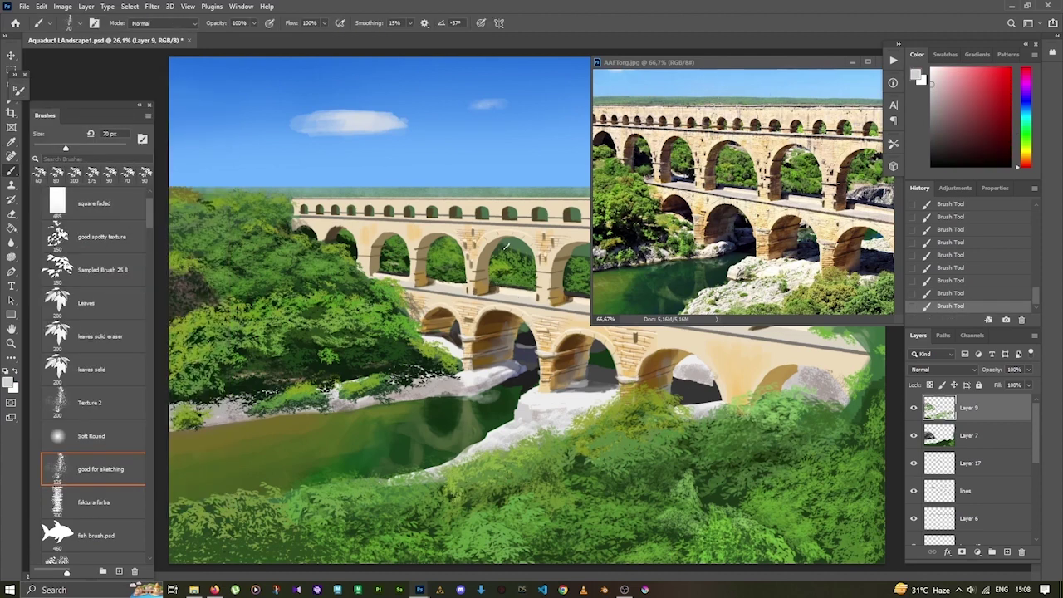
key(ctrl+alt+z)
key(ctrl+alt+z)
key(ctrl+alt+z)
key(ctrl+alt+z)
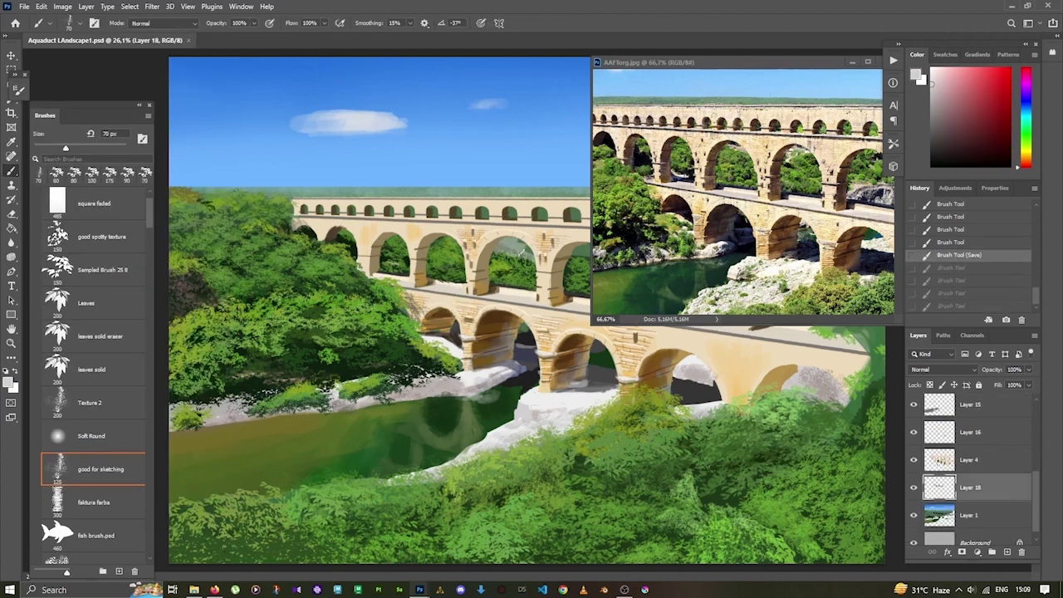
mouse_move(500, 239)
mouse_down()
mouse_move(531, 249)
mouse_move(518, 259)
mouse_up()
key(ctrl+alt+z)
key(ctrl+alt+z)
key(ctrl+alt+z)
key(ctrl+shift+alt+n)
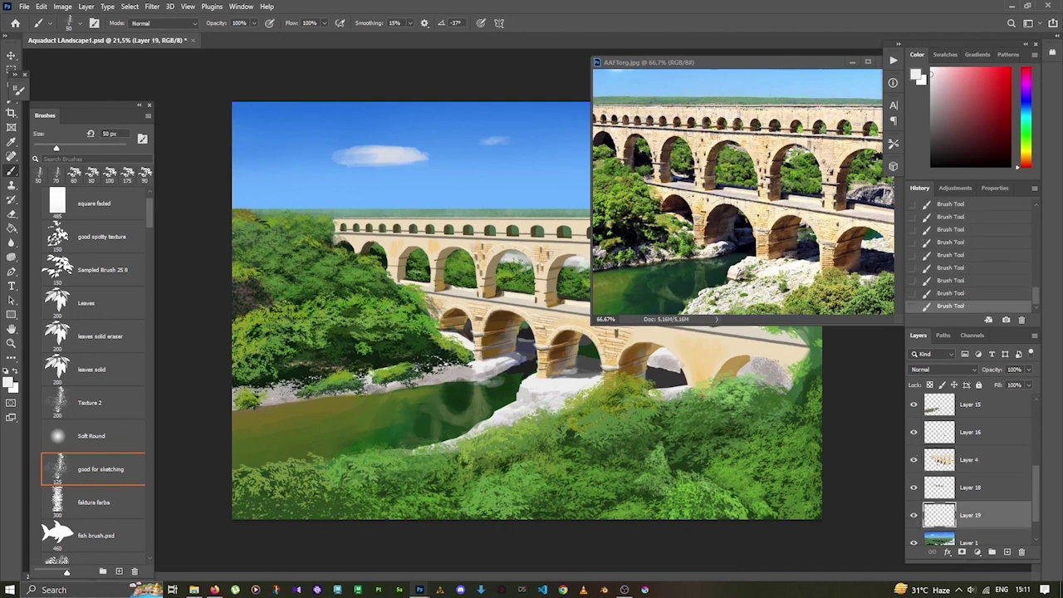
Sample a dark green and paint light strokes under the arch, then reset colours.
alt+click(442, 353)
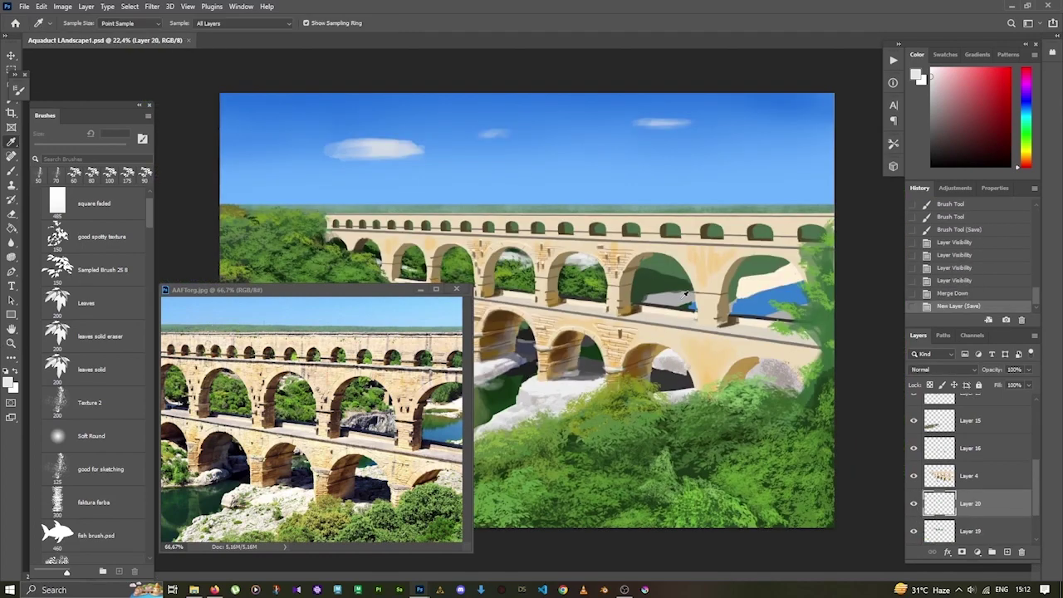
key(b)
drag(631, 300, 691, 286)
drag(651, 292, 691, 284)
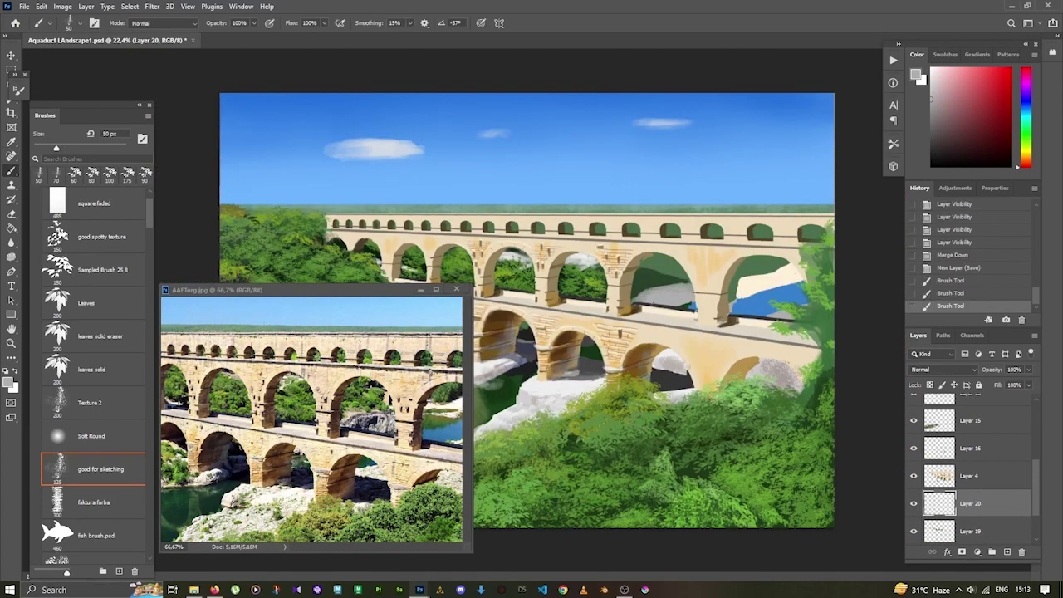
key(bracketright)
key(bracketright)
key(bracketright)
key(d)
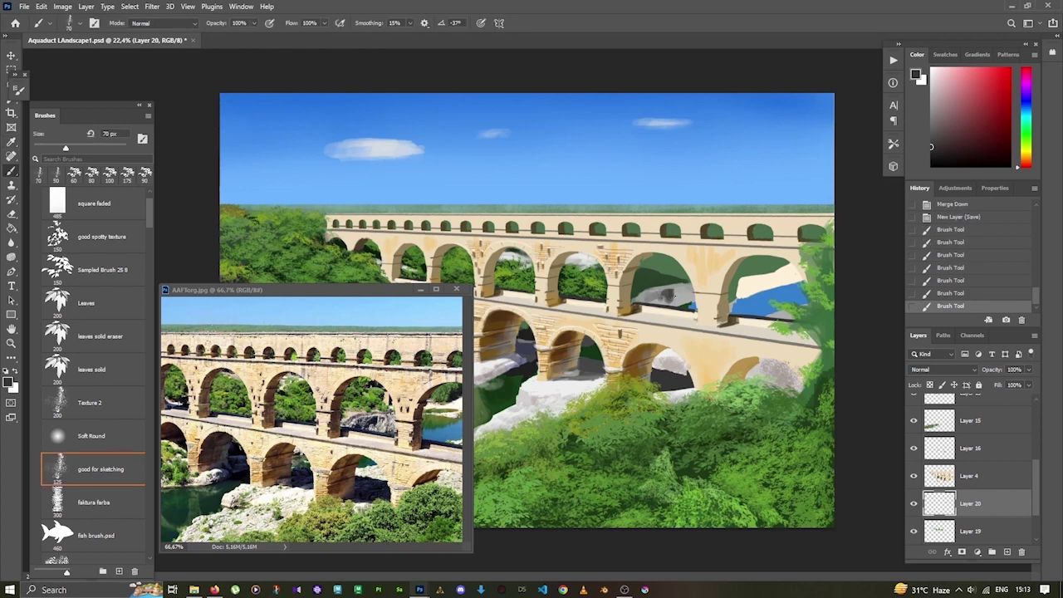
key(period)
key(period)
key(period)
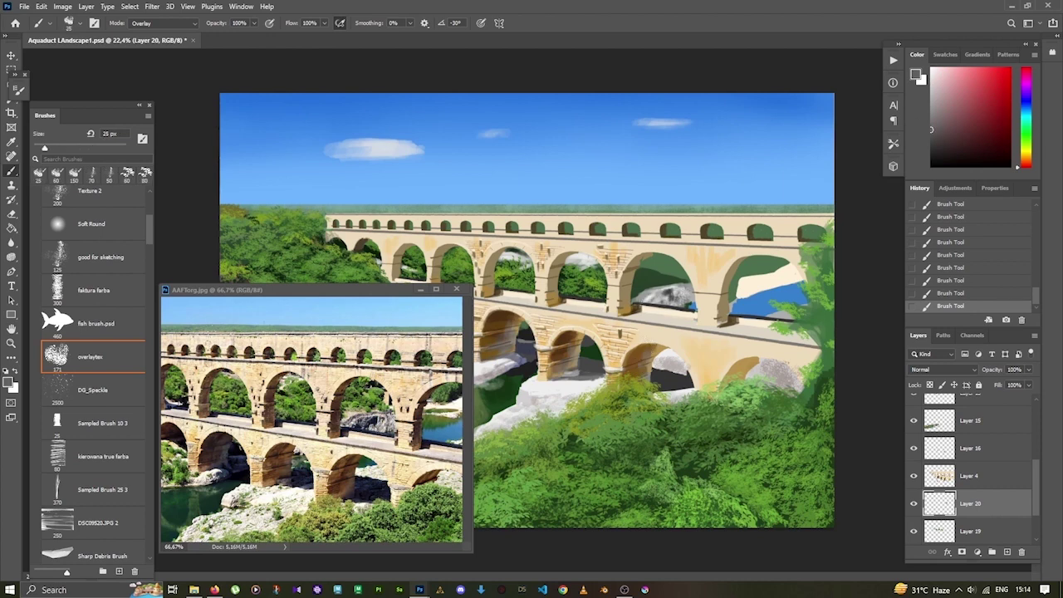
Toggle the Layer 4 aqueduct to compare and set the brush to Normal blending.
click(913, 476)
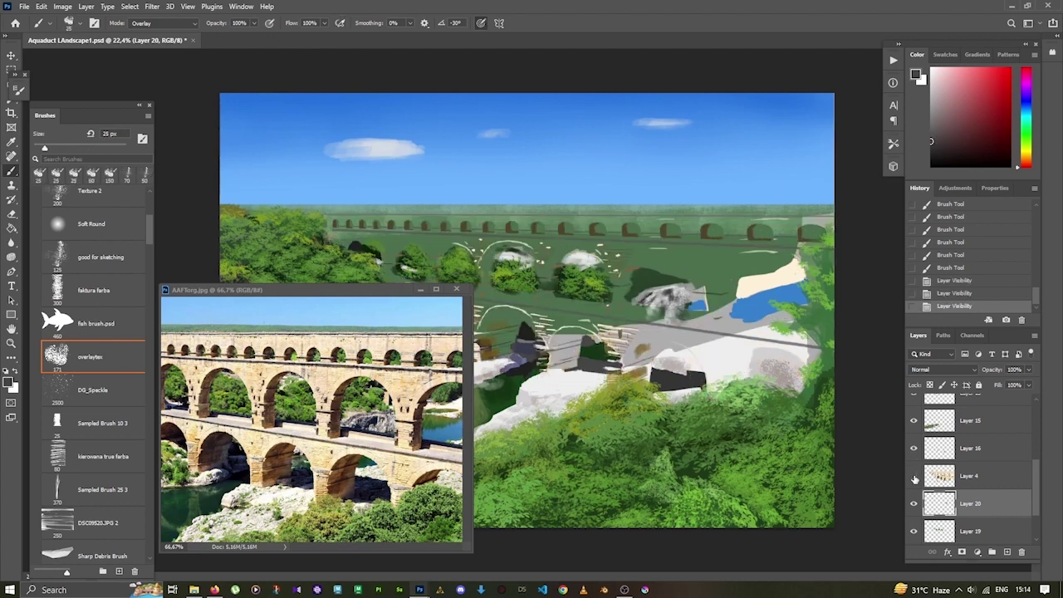
click(913, 476)
click(913, 476)
click(913, 476)
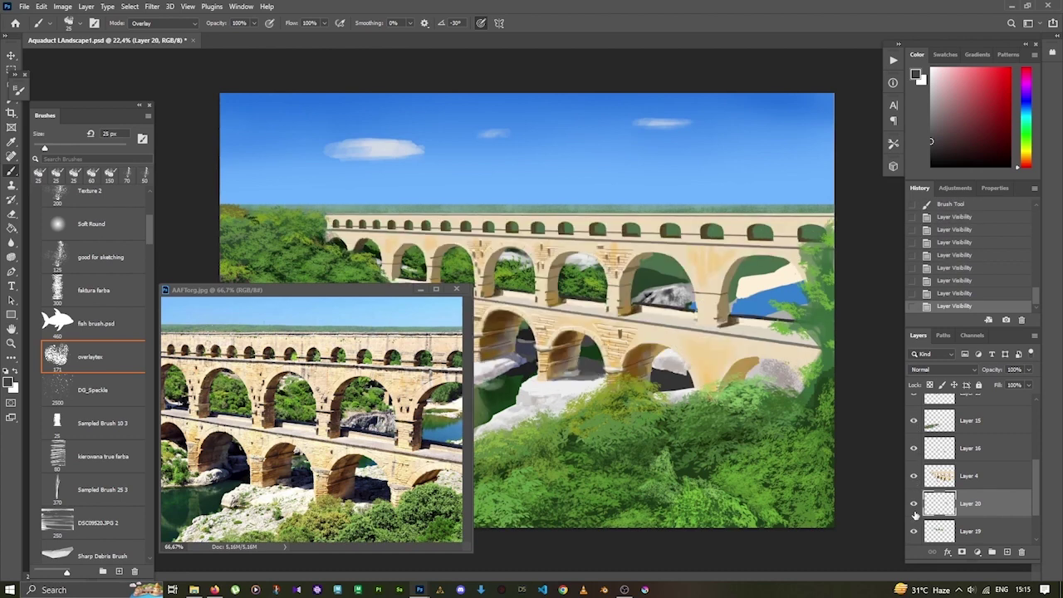
click(166, 22)
click(208, 35)
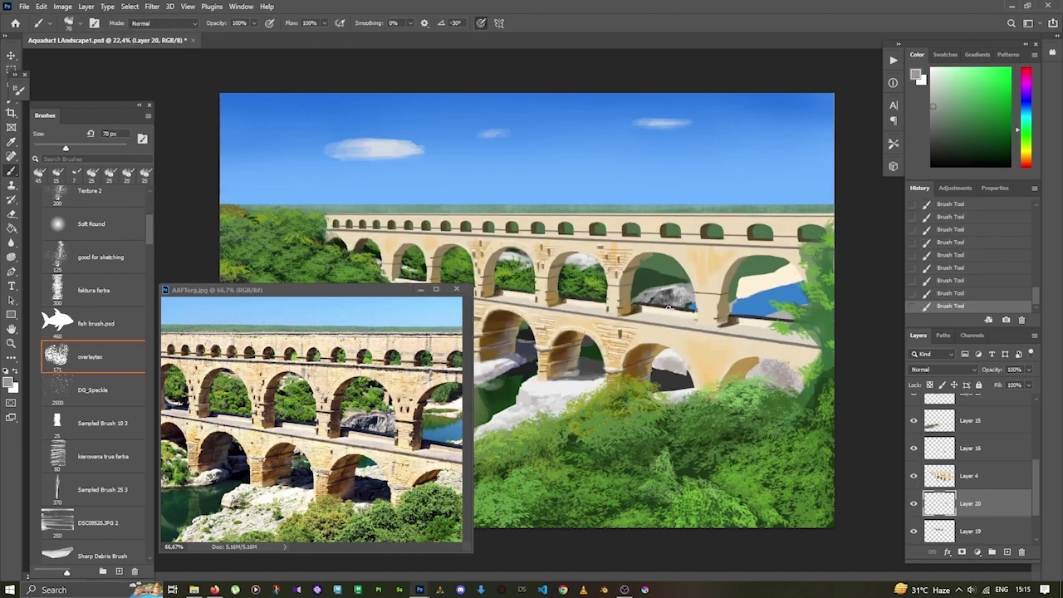
Sample light grey, tan and green, and choose the Sampled Brush 25 leaf brush.
alt+click(656, 299)
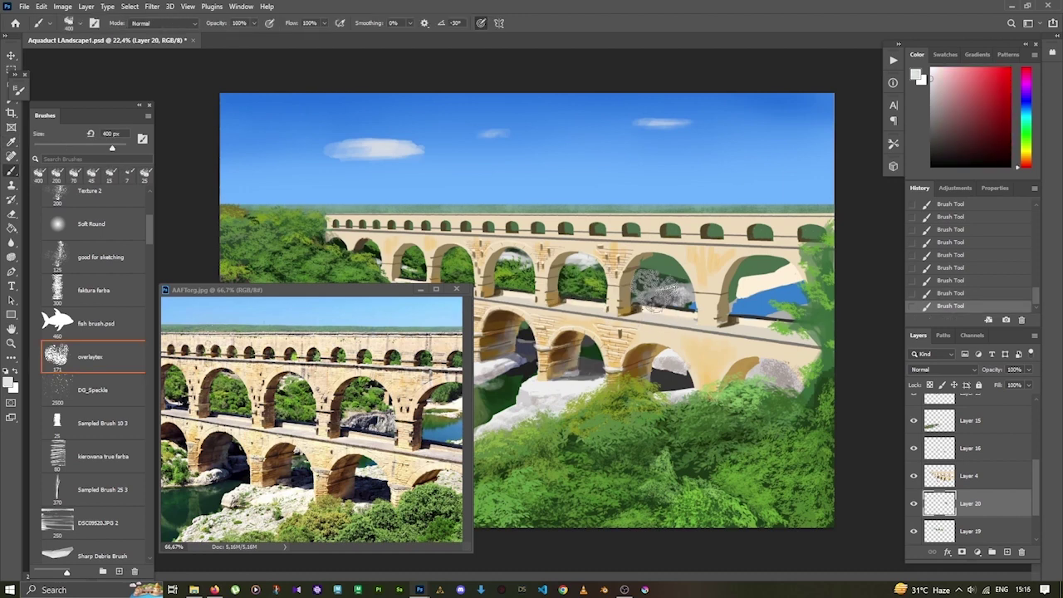
click(93, 257)
key(bracketright)
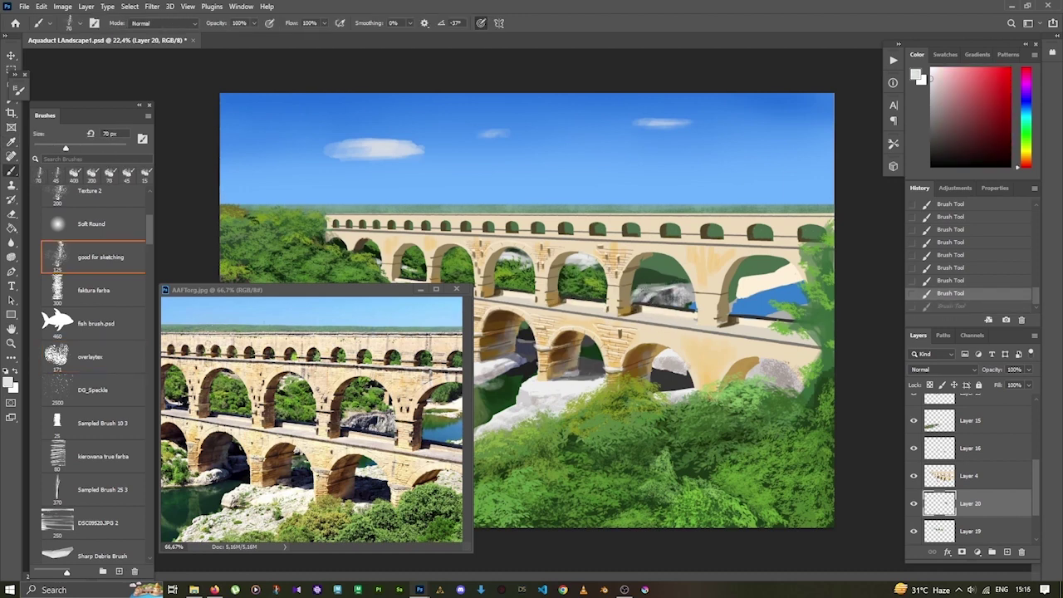
alt+click(652, 290)
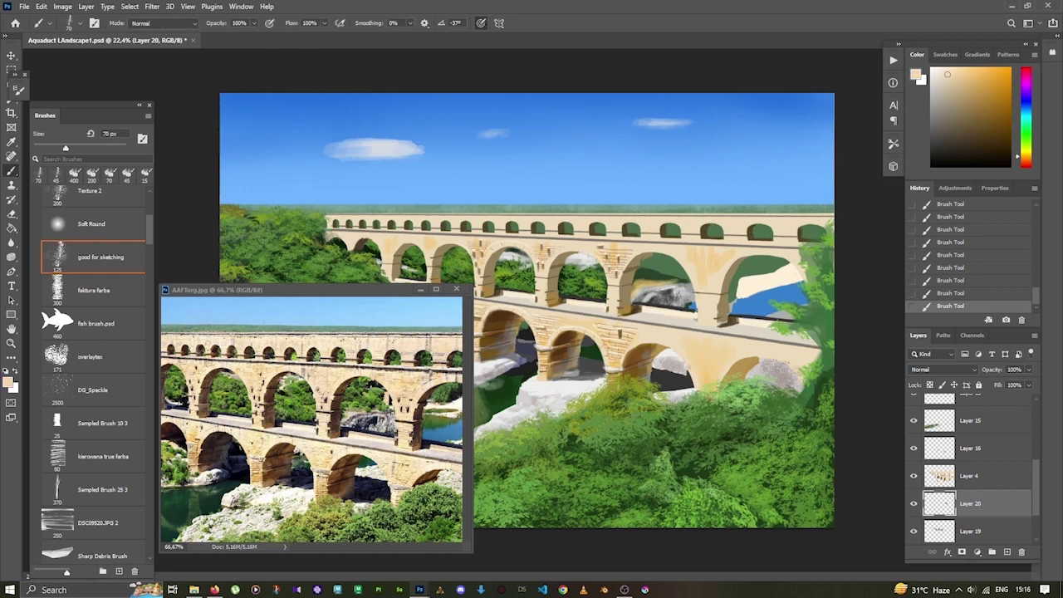
alt+click(641, 286)
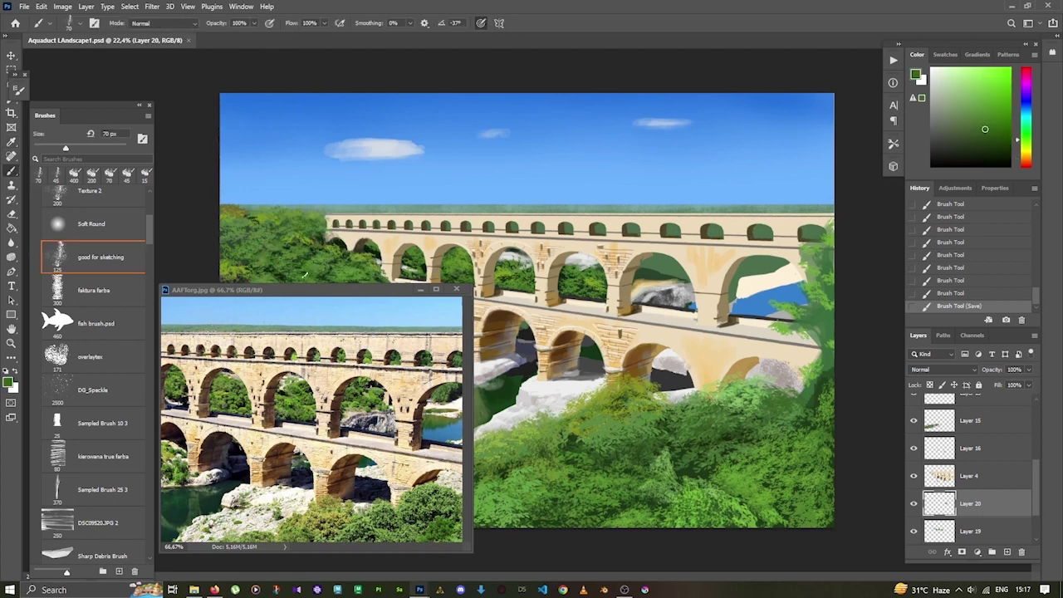
scroll(91, 332, up, 3)
click(100, 318)
Dab leaf foliage inside the arch and add darker green shading on Layer 19.
click(640, 278)
click(643, 277)
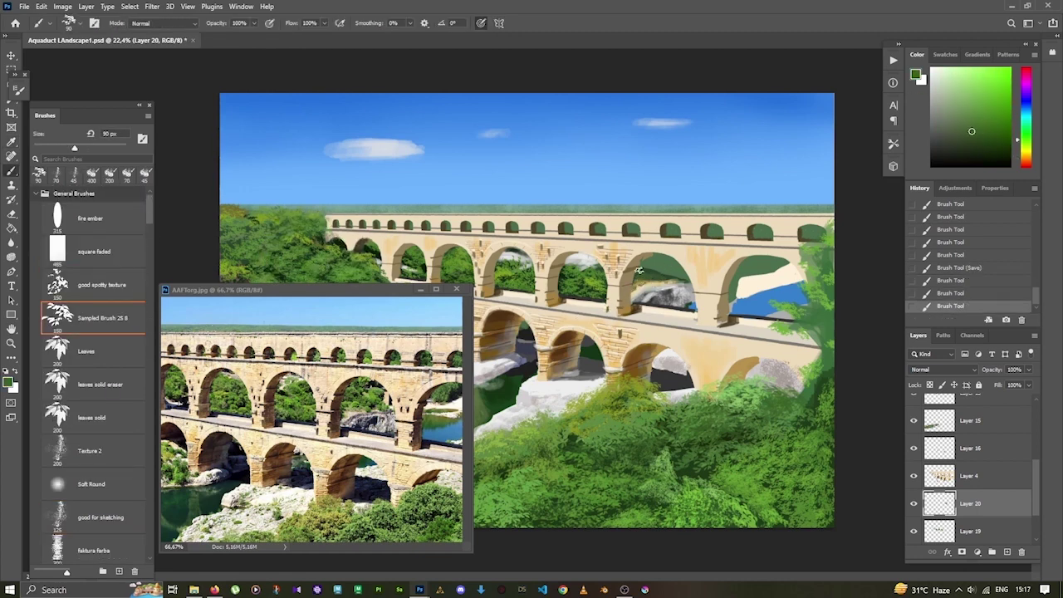
key(bracketleft)
key(bracketleft)
click(651, 272)
key(alt+bracketleft)
key(period)
key(period)
key(period)
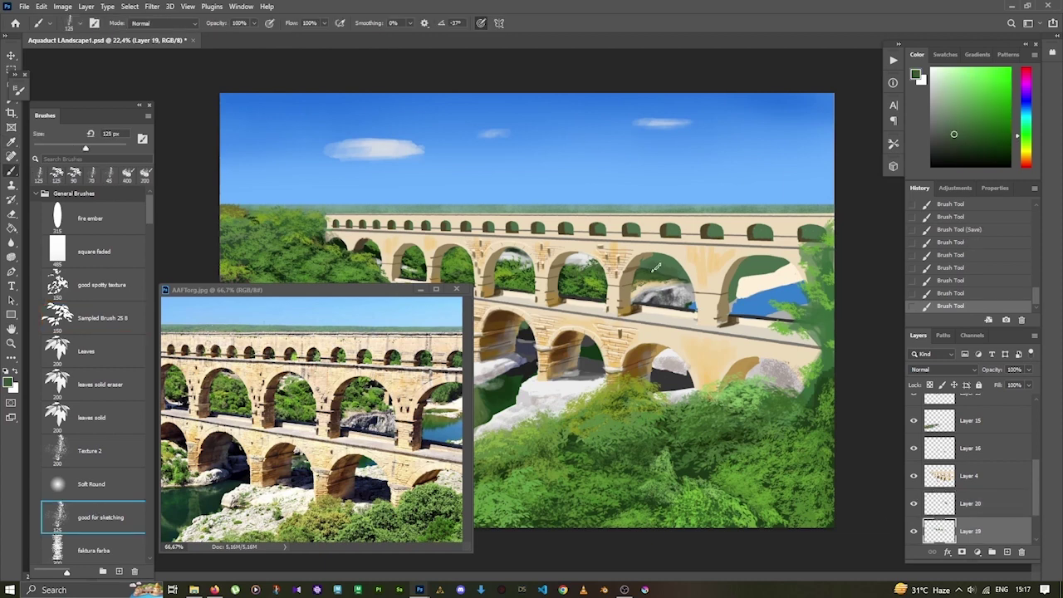
alt+click(706, 267)
drag(686, 278, 661, 261)
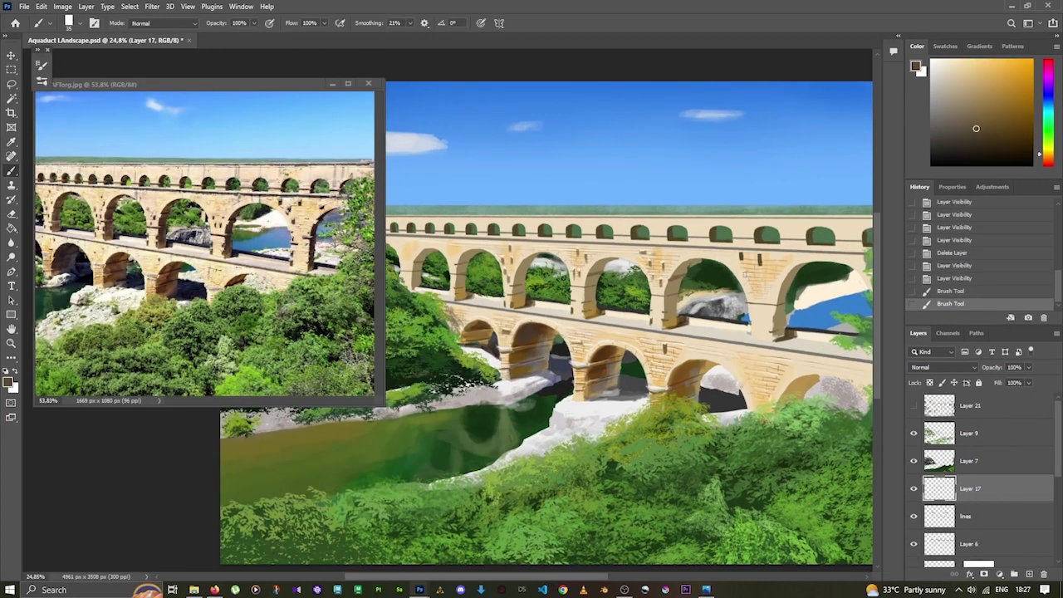
Paint dark stone marks and lighter stone dabs on the aqueduct pier.
drag(744, 274, 754, 341)
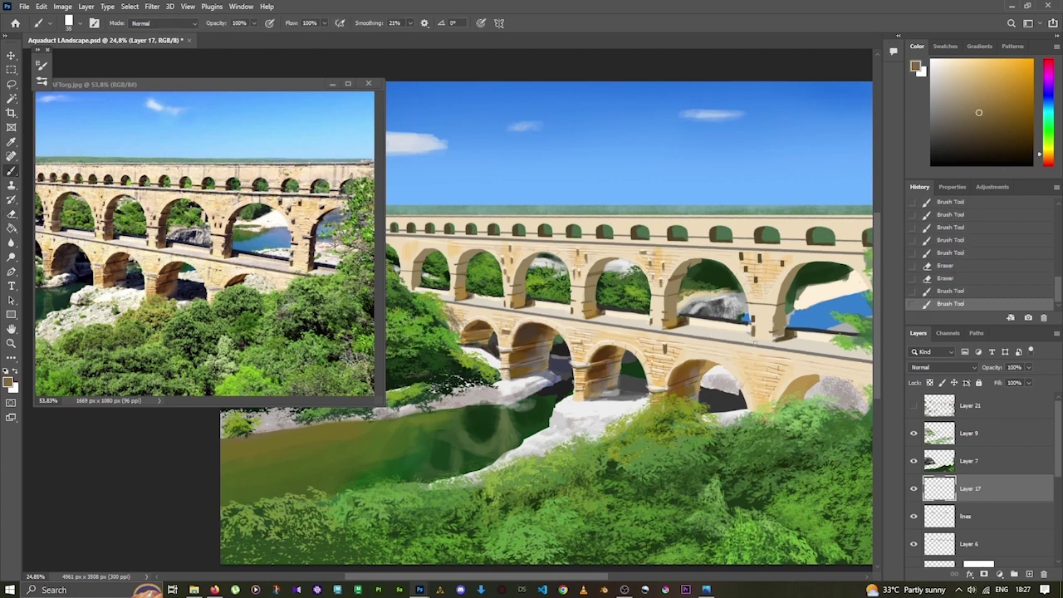
alt+click(744, 251)
click(743, 252)
click(744, 252)
click(744, 252)
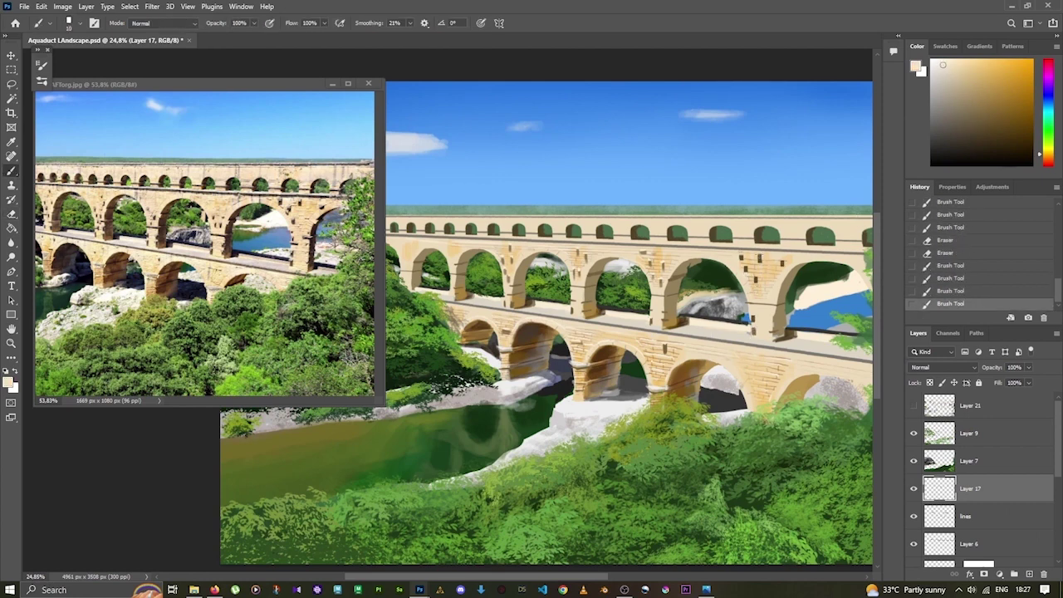
click(744, 251)
click(744, 251)
Lasso two pier areas and tone-adjust each with Hue/Saturation.
key(l)
drag(680, 247, 643, 309)
right_click(662, 287)
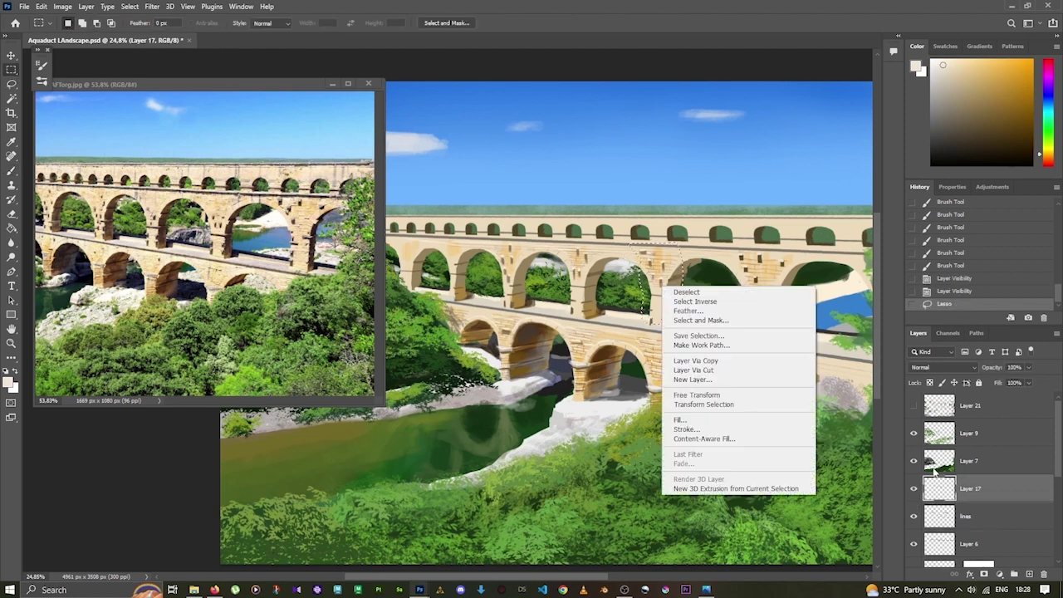
key(Escape)
key(ctrl+u)
key(Return)
key(ctrl+d)
key(l)
drag(751, 252, 722, 320)
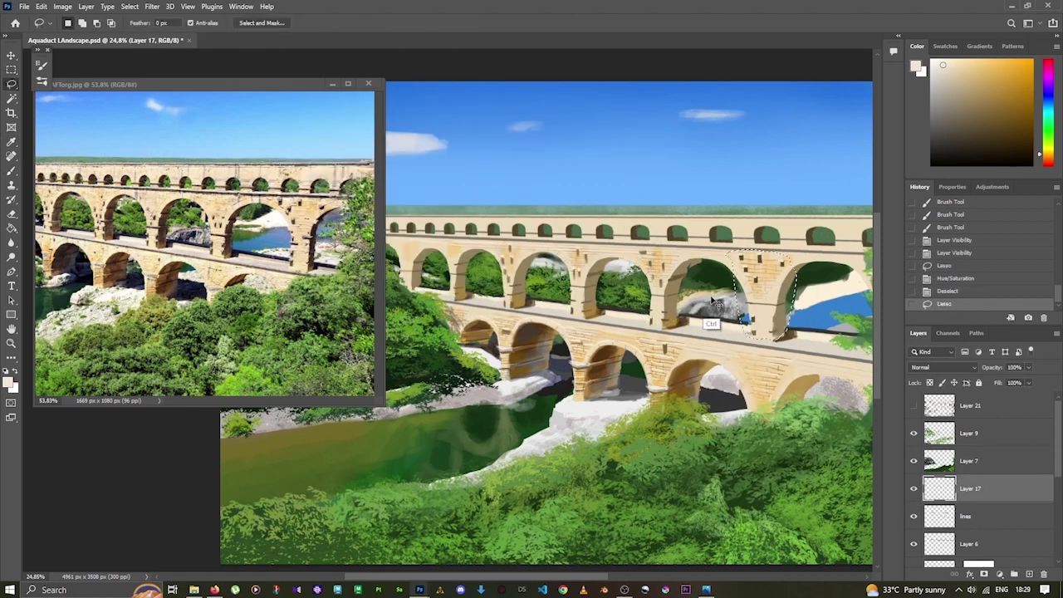
key(ctrl+u)
key(Return)
Zoom out, toggle a layer to compare, and erase stray marks on the lines layer.
key(z)
drag(721, 381, 716, 381)
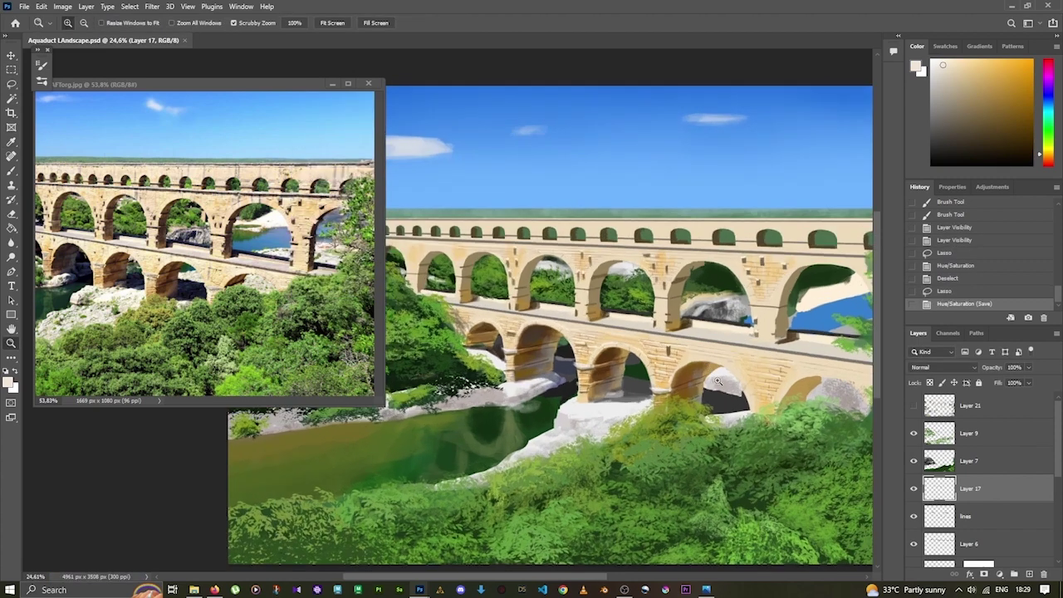
click(914, 517)
click(914, 516)
click(967, 515)
key(e)
click(754, 326)
click(786, 310)
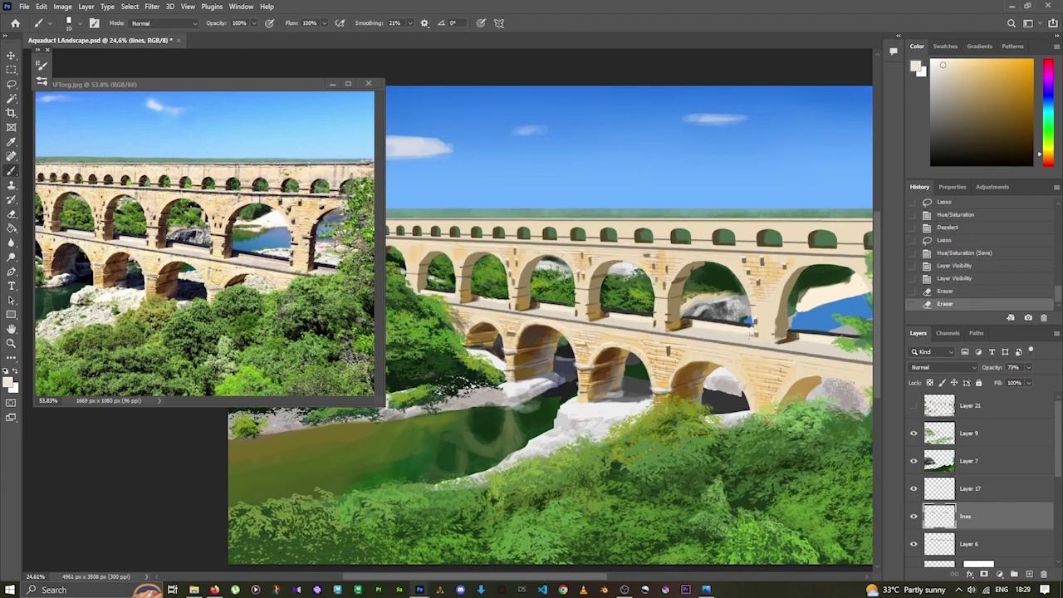
alt+click(751, 322)
click(751, 322)
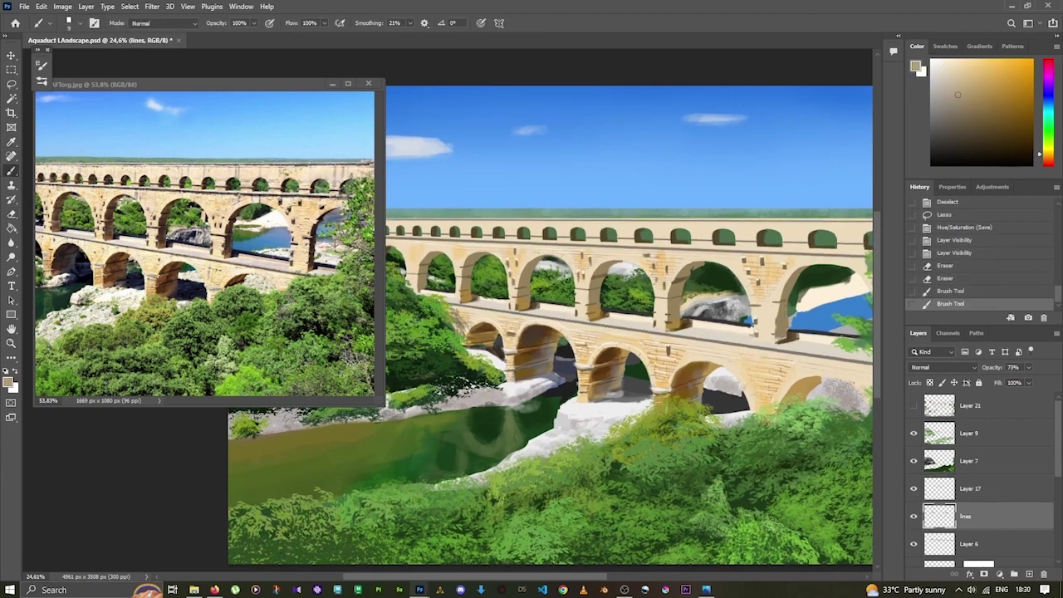
Save the painting, merge Layer 17 down, and add new Layer 22.
key(ctrl+s)
key(ctrl+e)
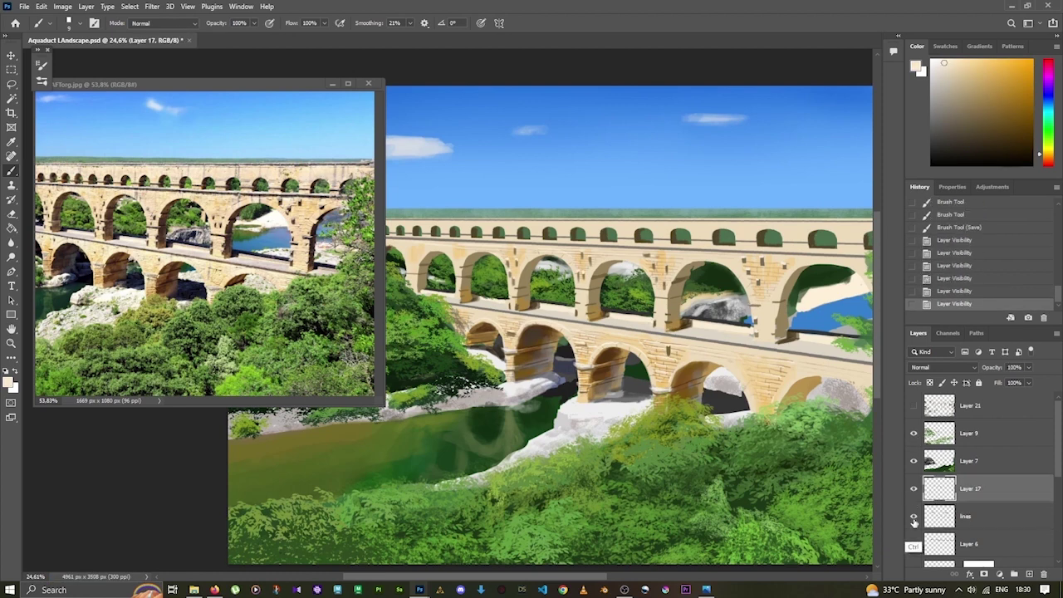
key(ctrl+shift+alt+n)
Clear the selection and dab highlights onto the arch stonework on the new layer.
click(597, 323)
key(ctrl+d)
click(597, 324)
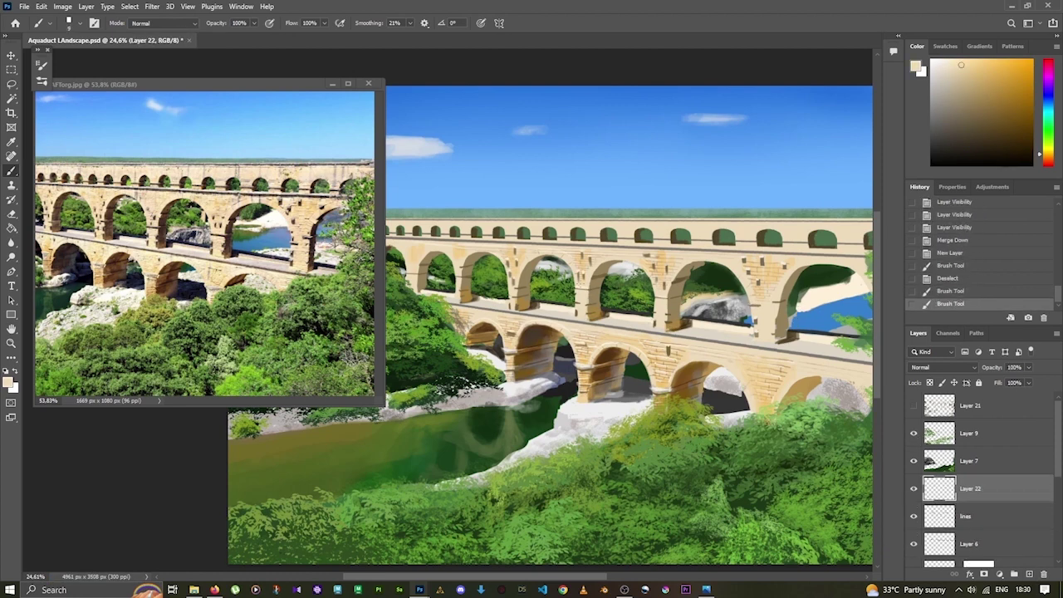
click(788, 301)
click(788, 301)
click(734, 384)
click(735, 384)
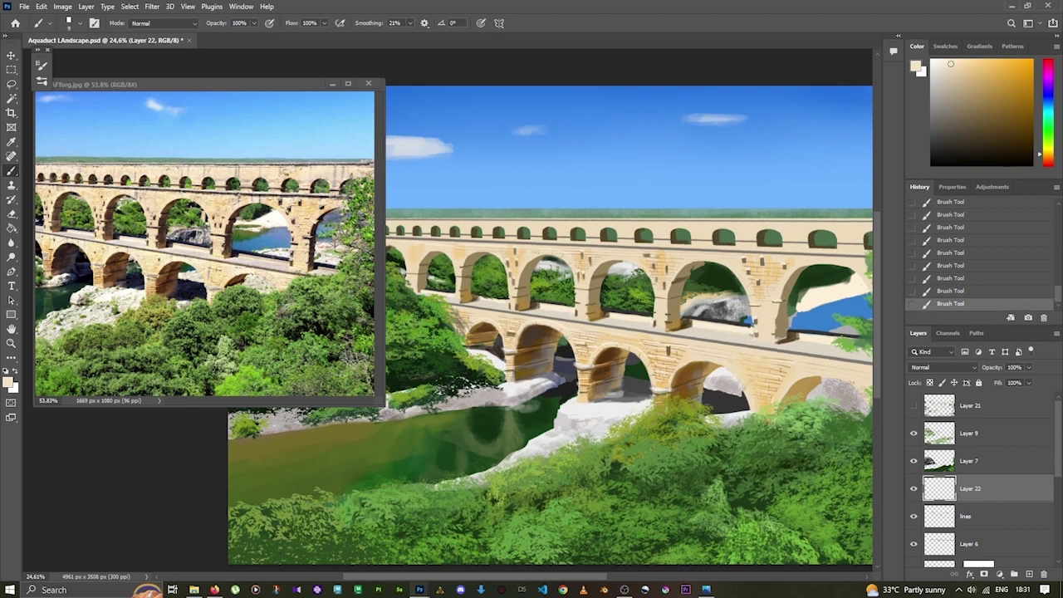
Add stone detail on the arches, erasing excess paint and undoing one erase.
key(e)
click(652, 298)
key(b)
click(519, 288)
key(e)
click(521, 290)
key(ctrl+z)
click(431, 319)
Paint dark brown strokes on the pillar and a light beige touch on the stonework.
alt+click(790, 298)
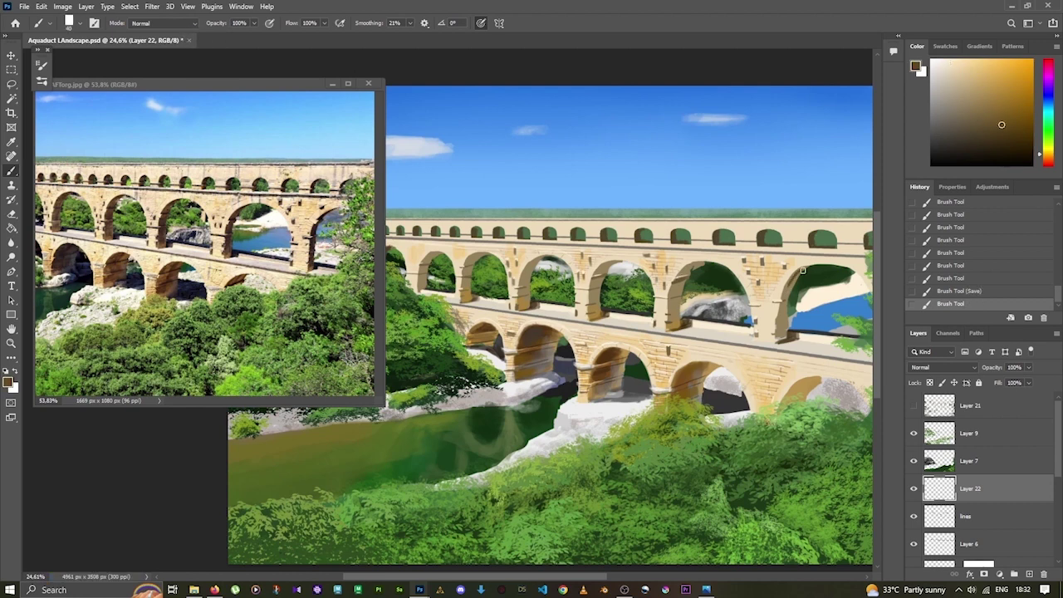
drag(789, 270, 791, 319)
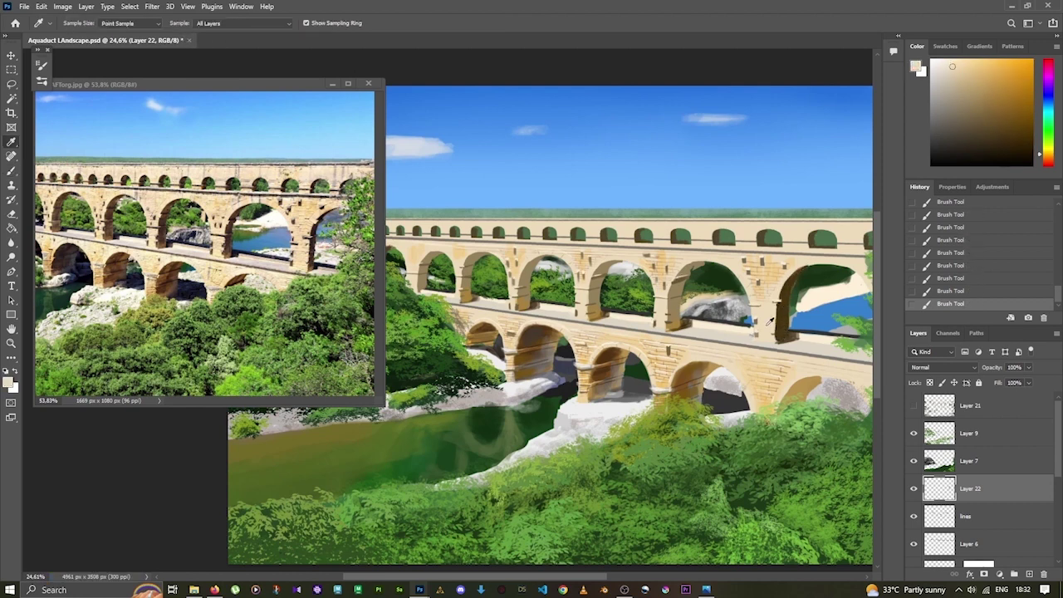
alt+click(739, 359)
key(ctrl+z)
alt+click(715, 363)
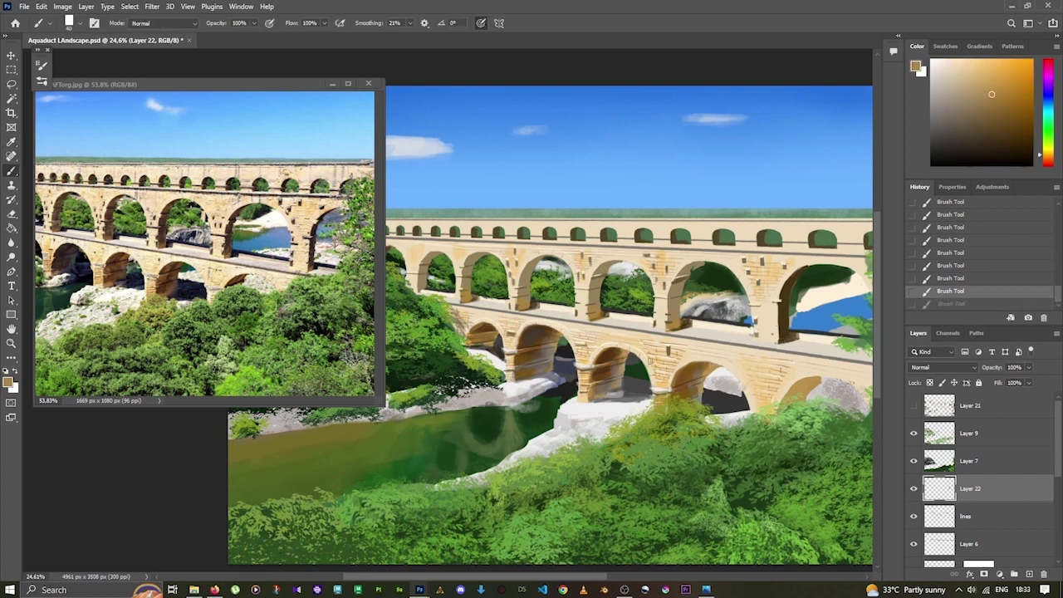
click(781, 339)
Sample a darker orange-brown and erase the small stray marks near the arch.
alt+click(693, 264)
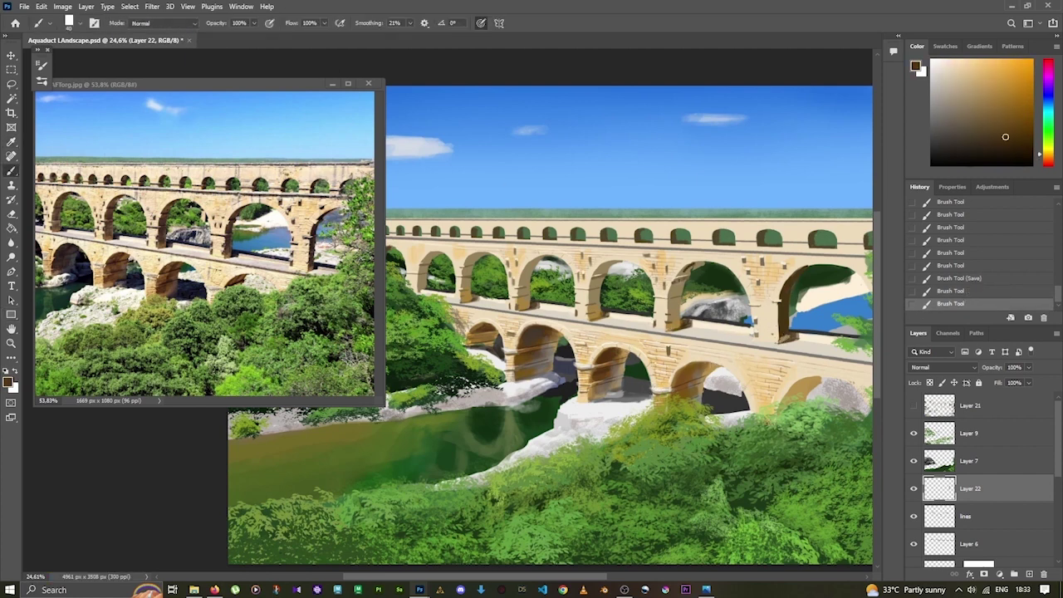
key(e)
click(674, 291)
click(676, 289)
click(677, 287)
click(679, 285)
click(706, 266)
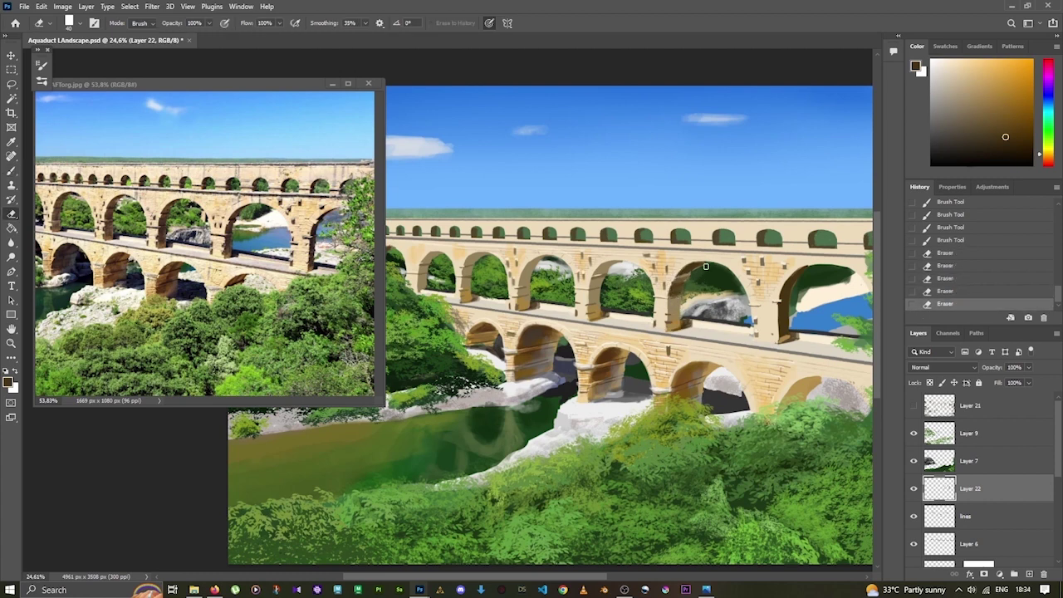
key(b)
Add light orange touches on the arch and pier, saving the painting.
alt+click(698, 266)
click(695, 267)
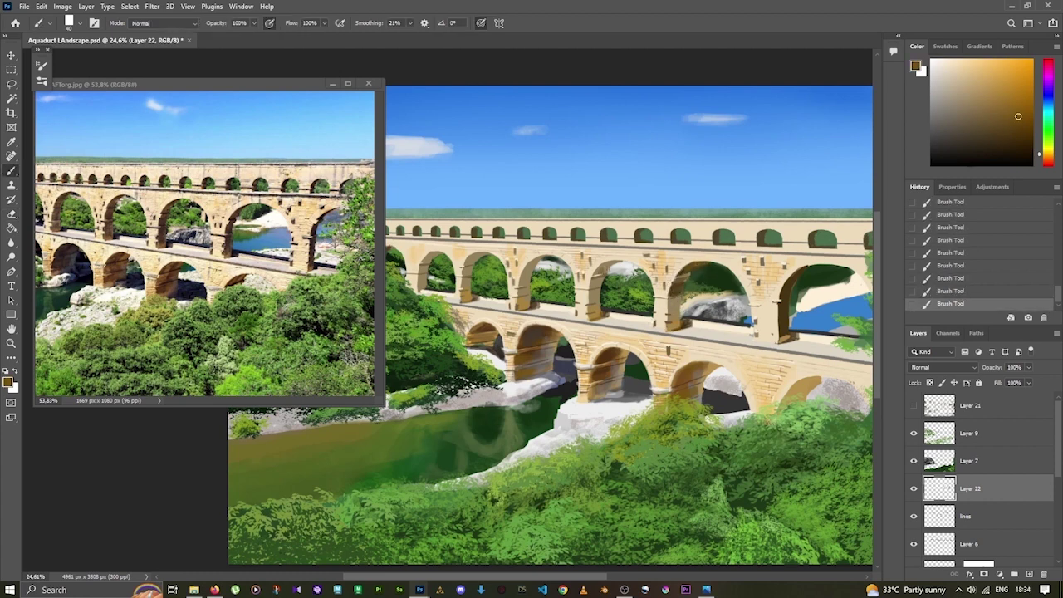
key(ctrl+s)
click(599, 281)
click(673, 300)
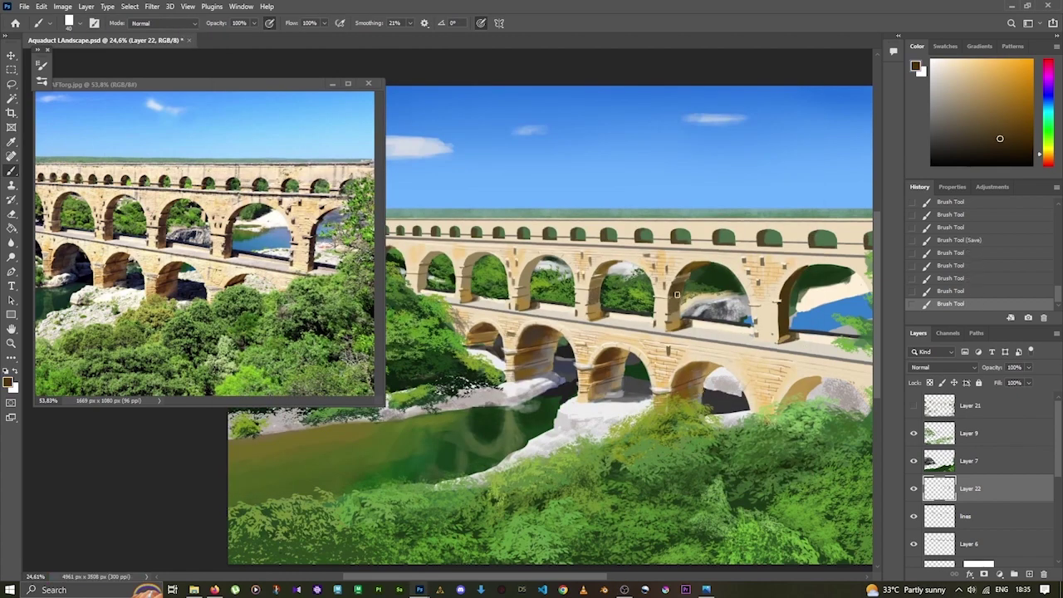
click(698, 263)
With a larger brush, paint lighter tan and darker brown strokes on the aqueduct, and save.
alt+click(793, 318)
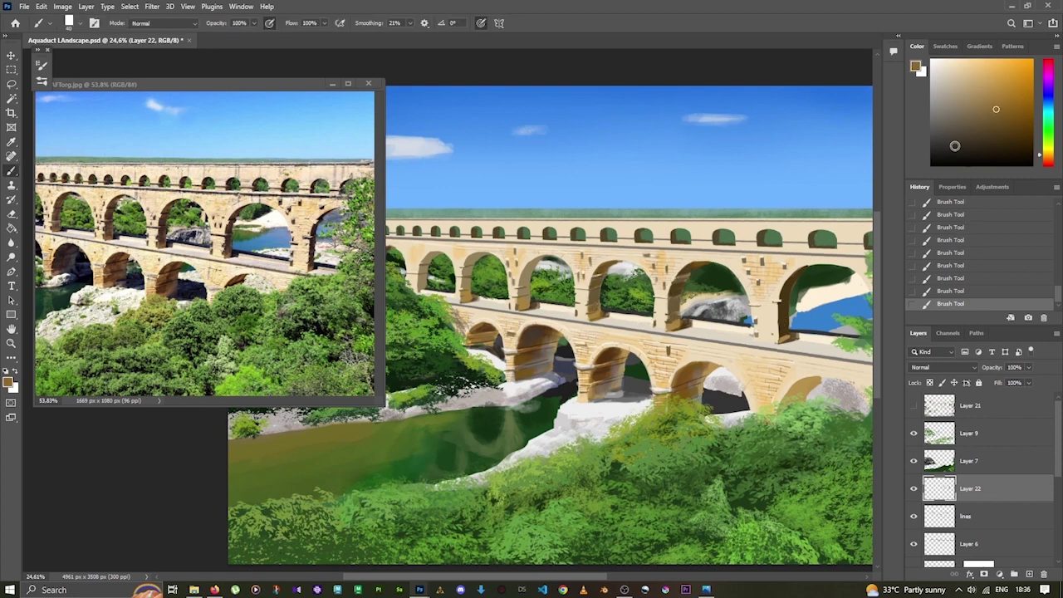
key(bracketright)
key(bracketright)
key(ctrl+s)
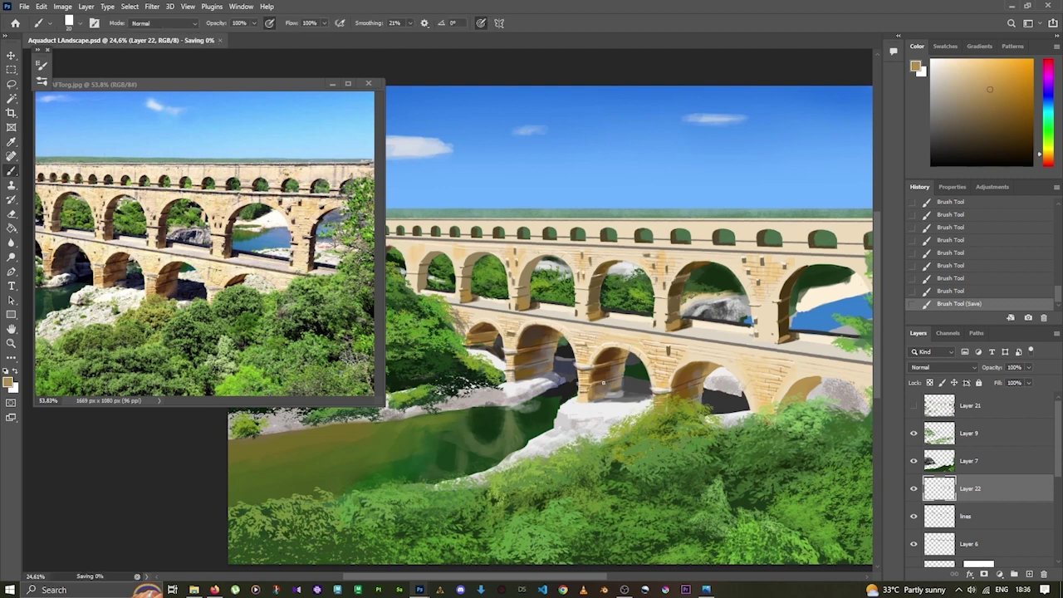
alt+click(618, 358)
click(619, 358)
alt+click(614, 356)
click(607, 352)
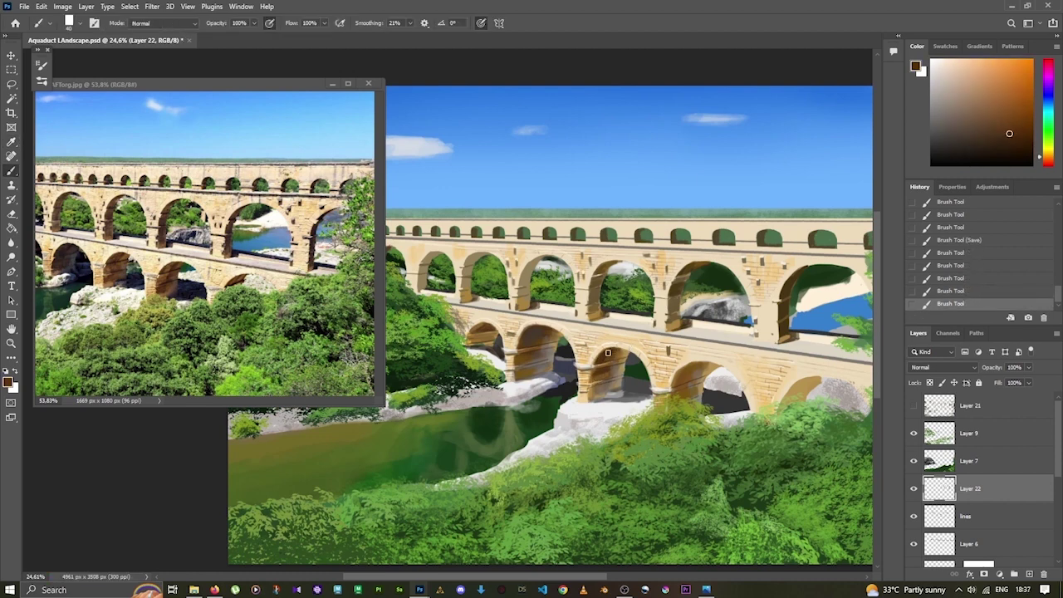
alt+click(618, 358)
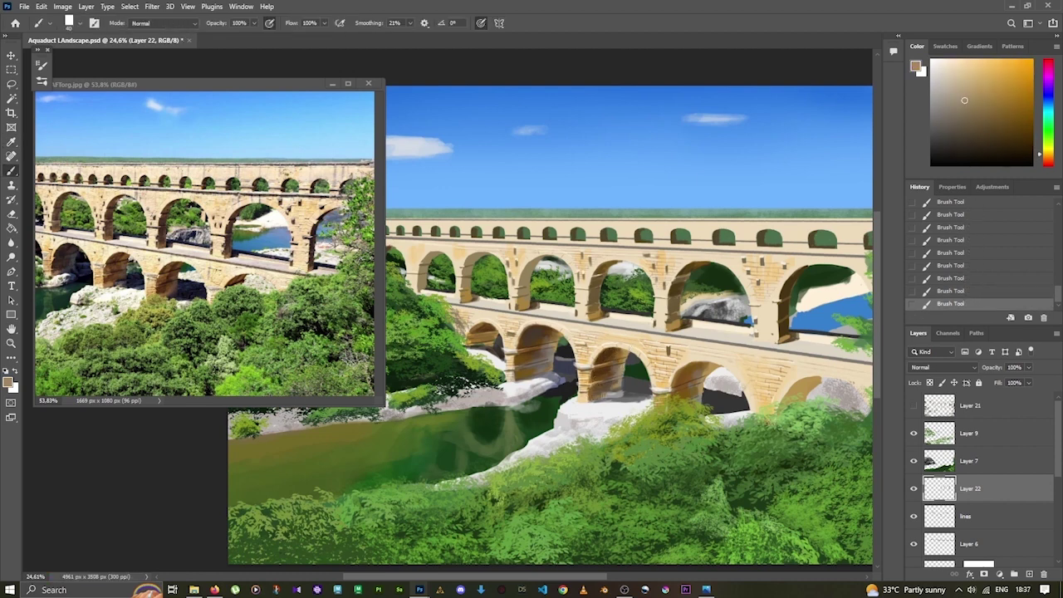
Sample lighter and darker tan tones and clean up a stray mark on the arch stonework.
alt+click(519, 376)
alt+click(561, 393)
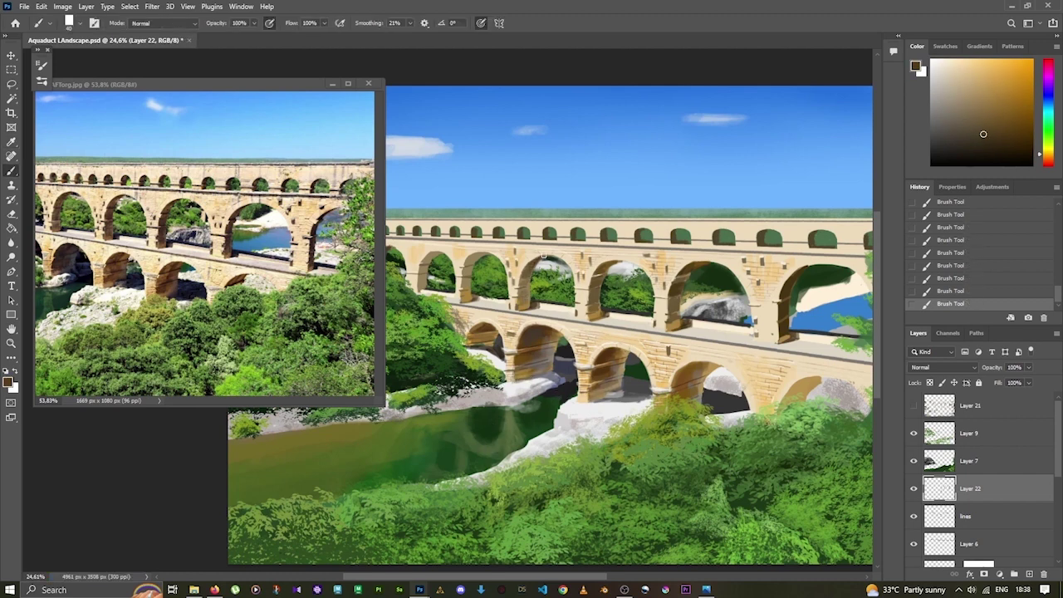
key(e)
key(b)
mouse_move(540, 259)
mouse_down()
mouse_move(521, 307)
mouse_move(529, 299)
mouse_up()
alt+click(524, 278)
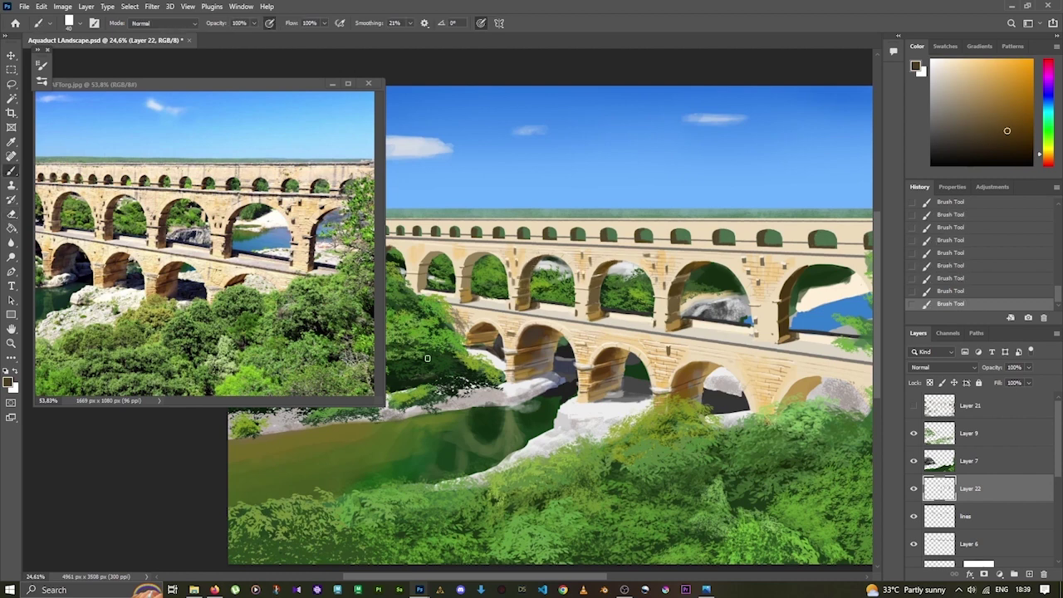
Pick a lighter tan, shift the reference photo to show the river, and sample the stone colour.
click(1004, 129)
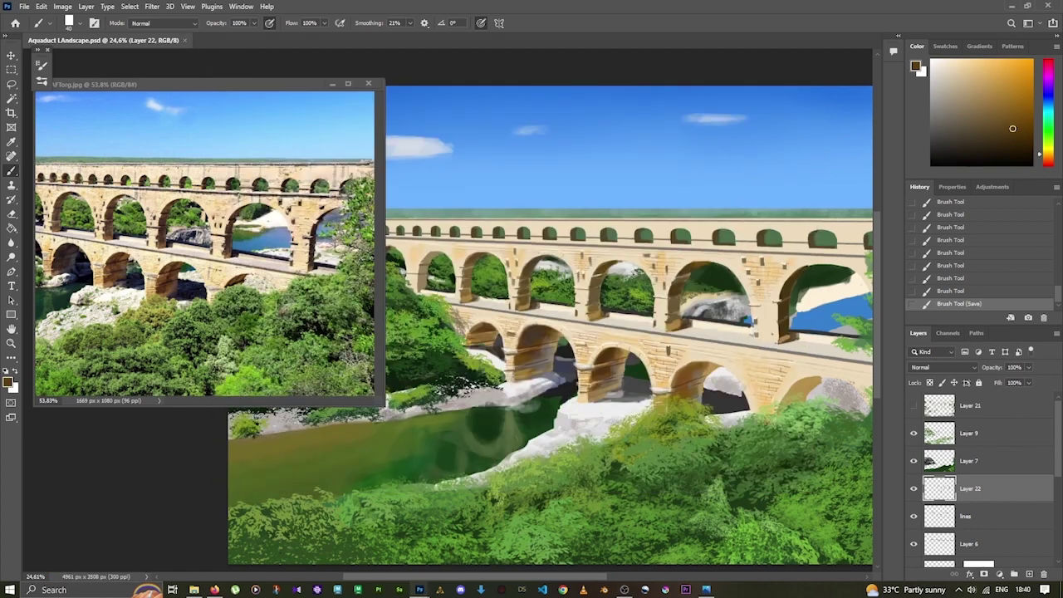
drag(332, 399, 256, 398)
key(i)
key(b)
alt+click(489, 328)
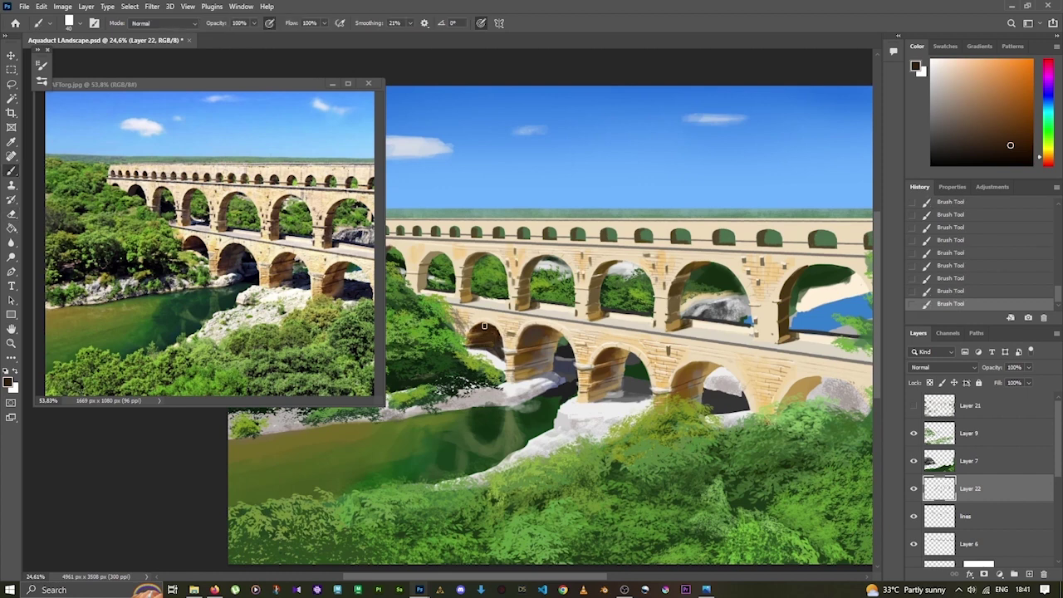
alt+click(426, 260)
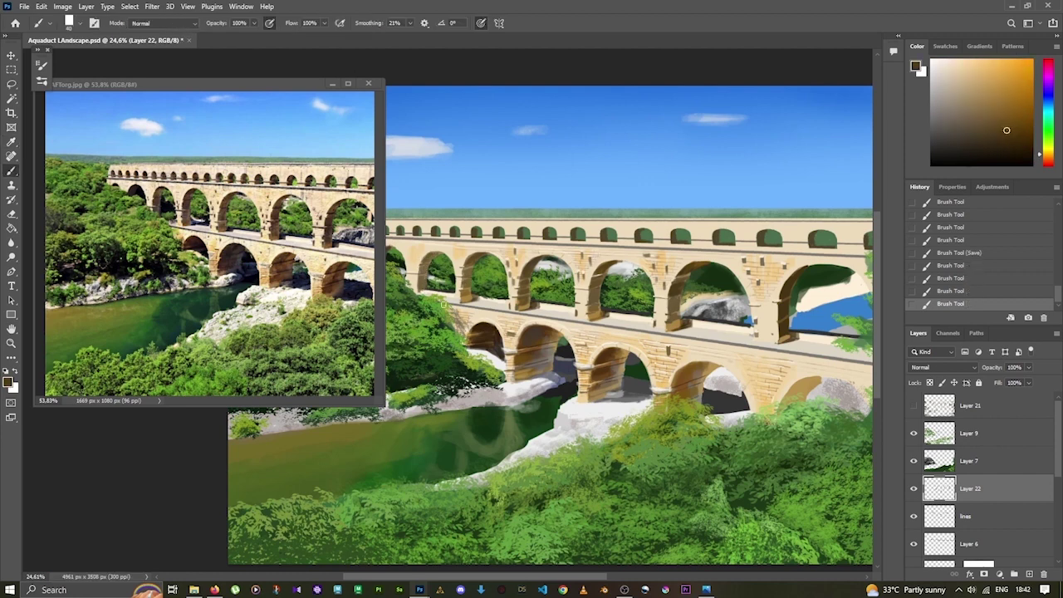
Erase a small spot on the stonework and paint a darker brown stroke near the arch.
key(e)
click(593, 363)
key(ctrl+s)
scroll(593, 363, down, 3)
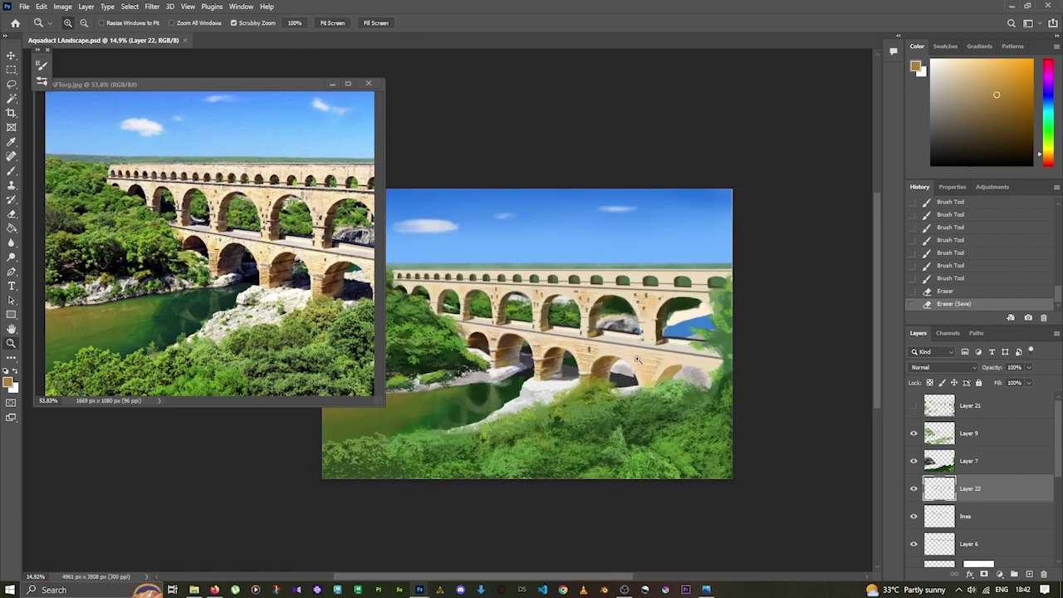
scroll(593, 363, up, 2)
key(i)
key(b)
alt+click(593, 363)
drag(594, 362, 571, 381)
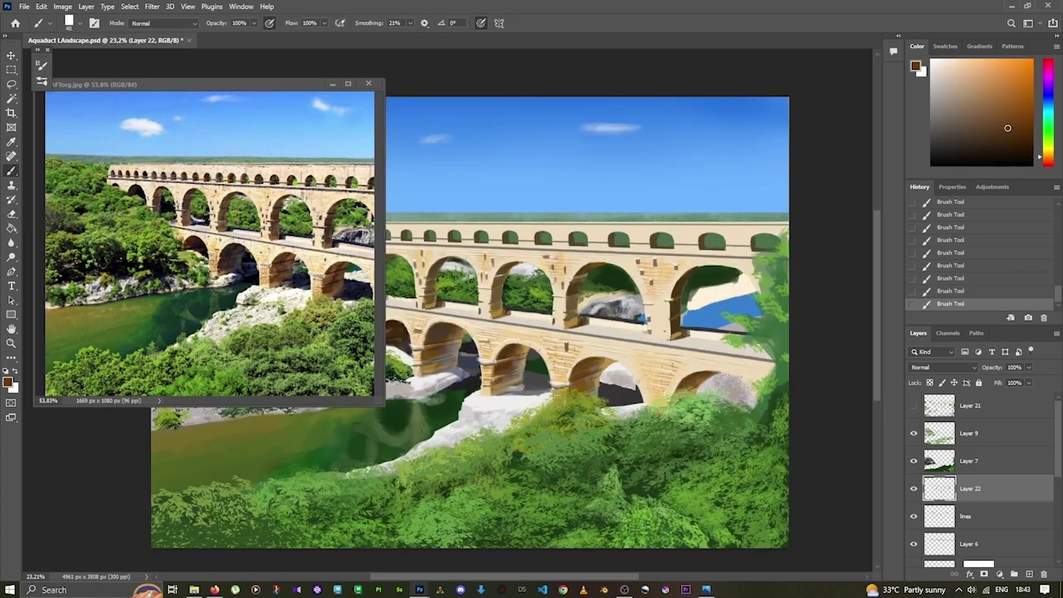
Check the reference photo, sample the tan-orange arch colour, and save the painting.
key(ctrl+Tab)
alt+click(594, 383)
key(ctrl+shift+Tab)
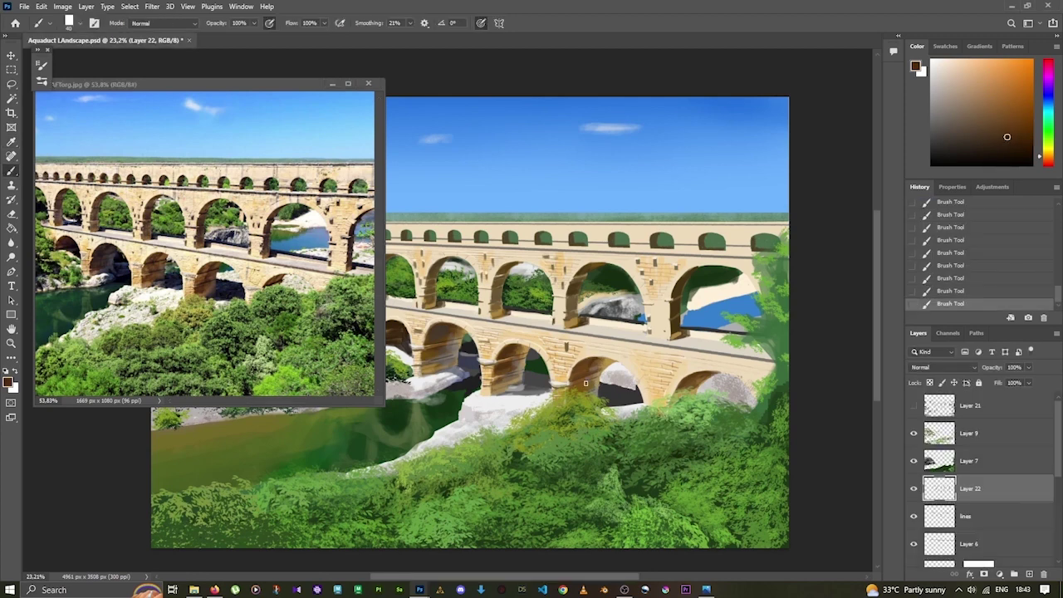
alt+click(512, 357)
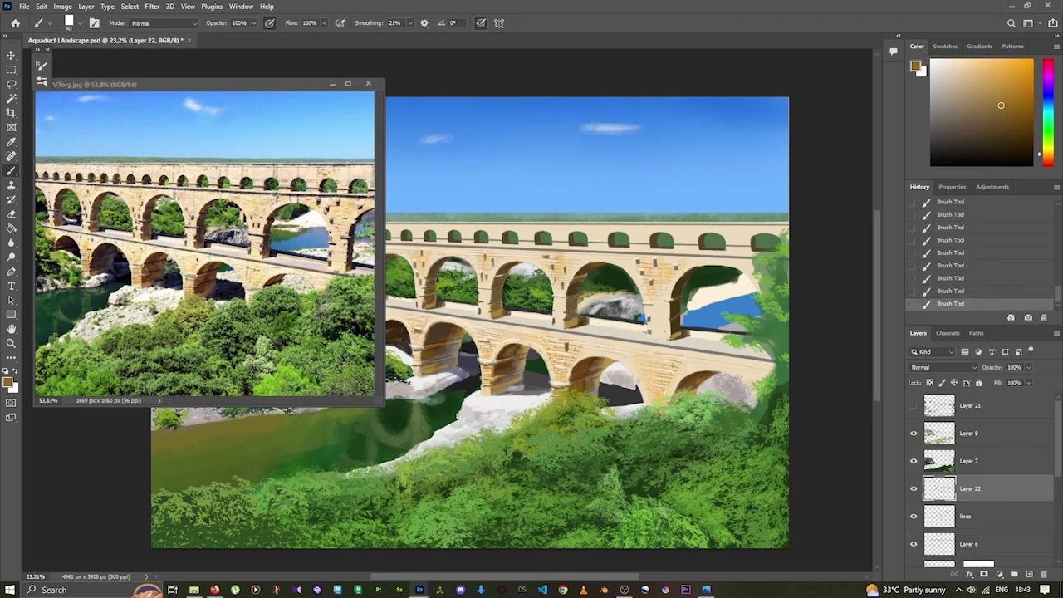
key(ctrl+s)
scroll(512, 457, down, 2)
On Layer 9, dab small olive-green foliage touches near the arches.
alt+click(677, 316)
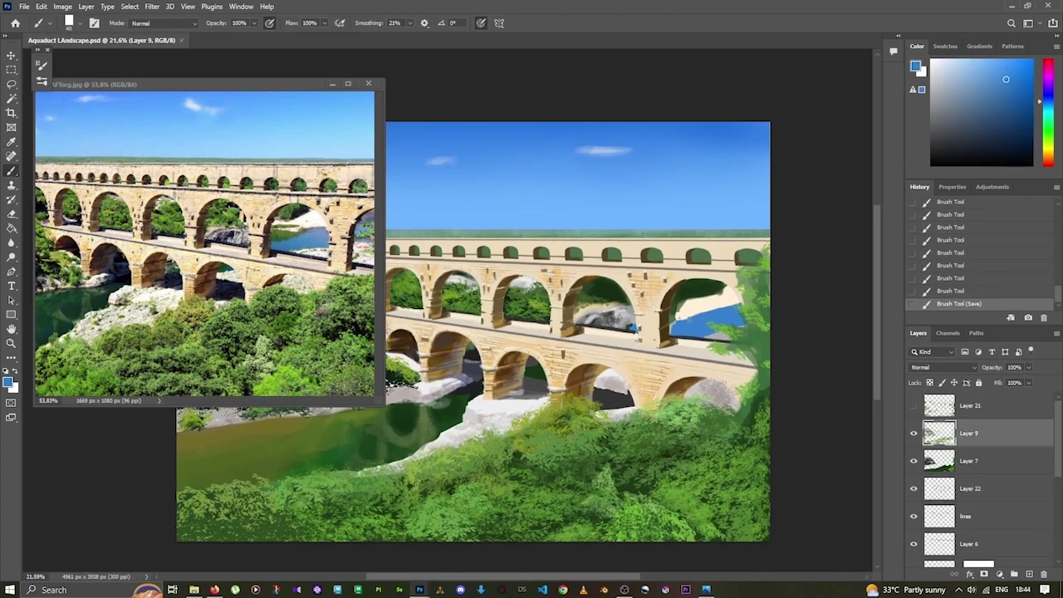
click(677, 315)
click(679, 317)
alt+click(309, 432)
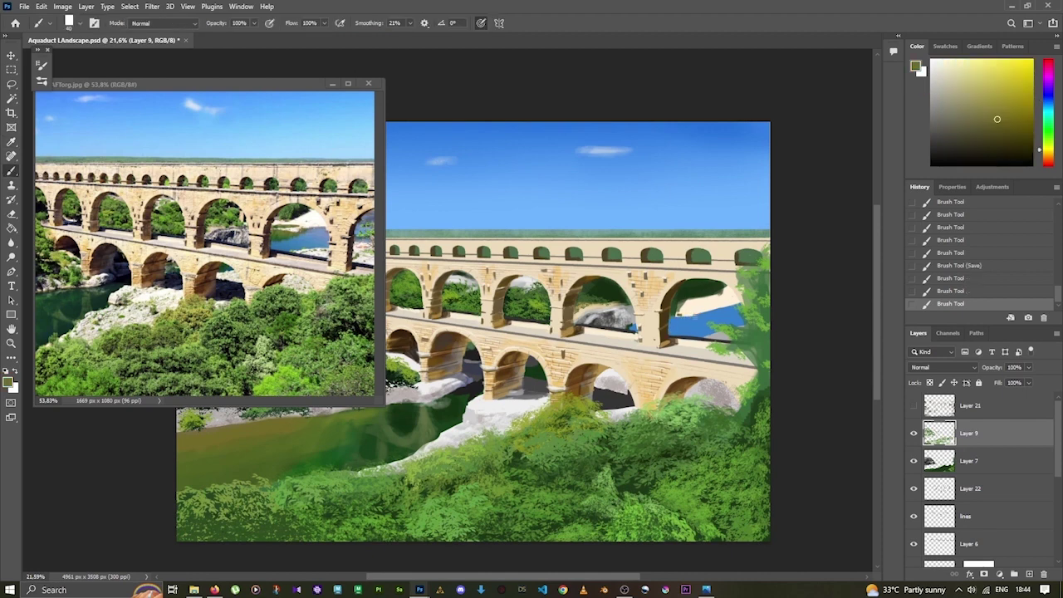
click(686, 316)
click(691, 314)
click(688, 315)
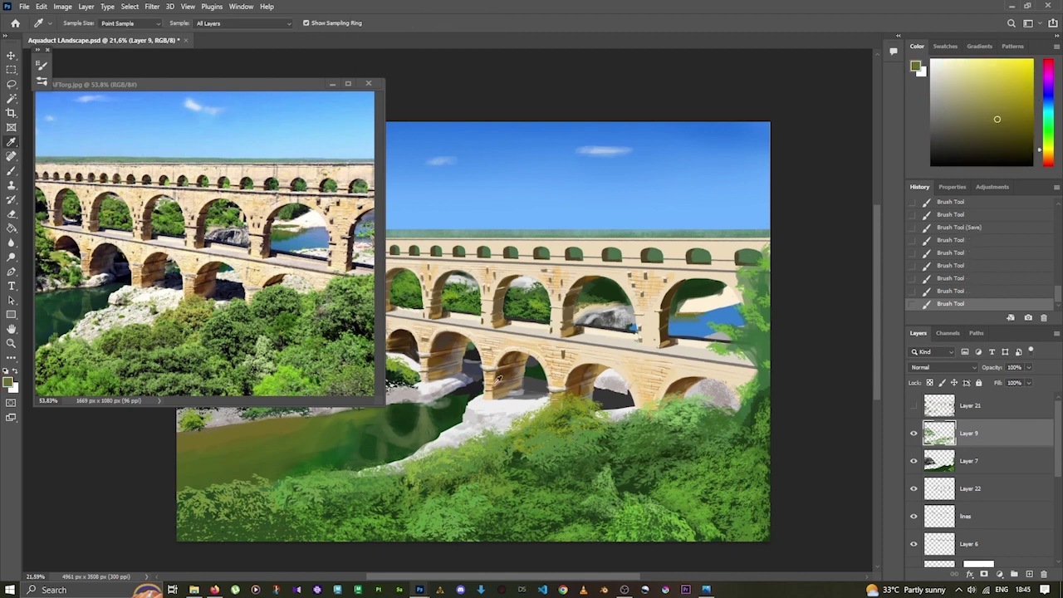
Dab dark green inside the right arch and sample olive-yellow, cream and green tones.
alt+click(498, 379)
click(679, 327)
alt+click(699, 317)
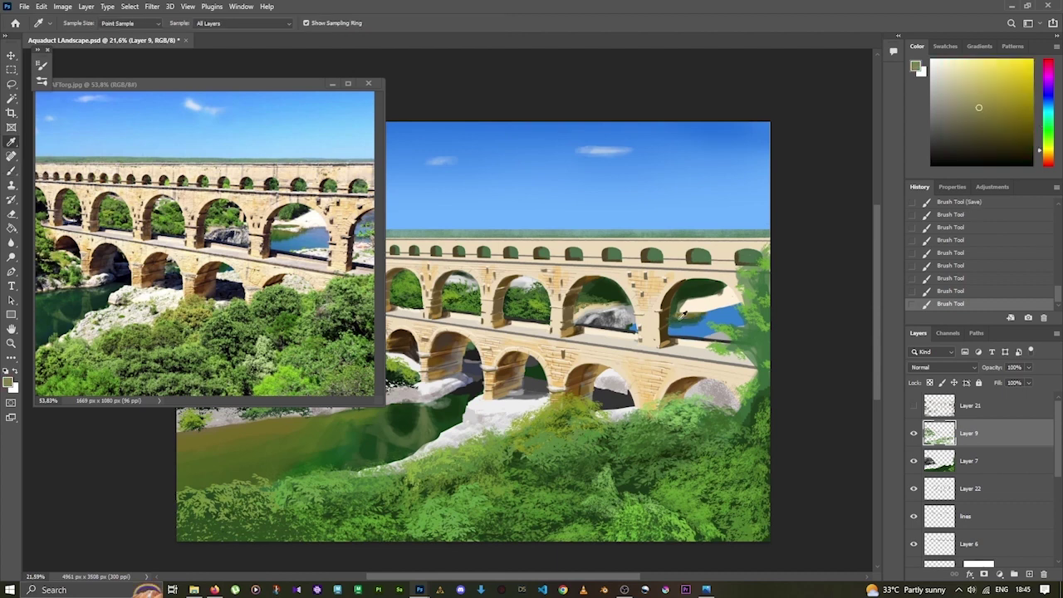
alt+click(684, 326)
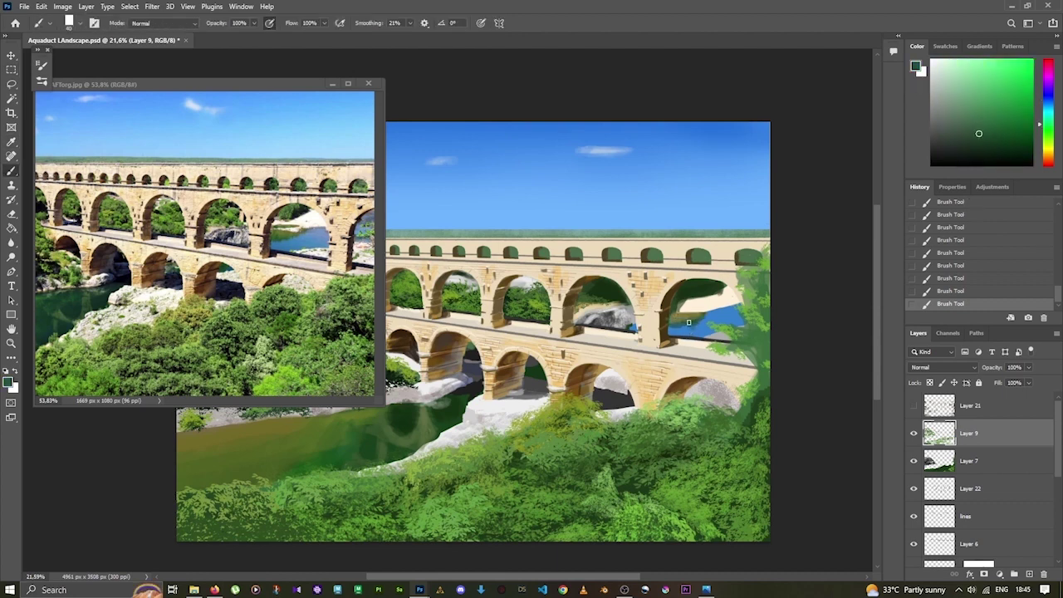
alt+click(673, 307)
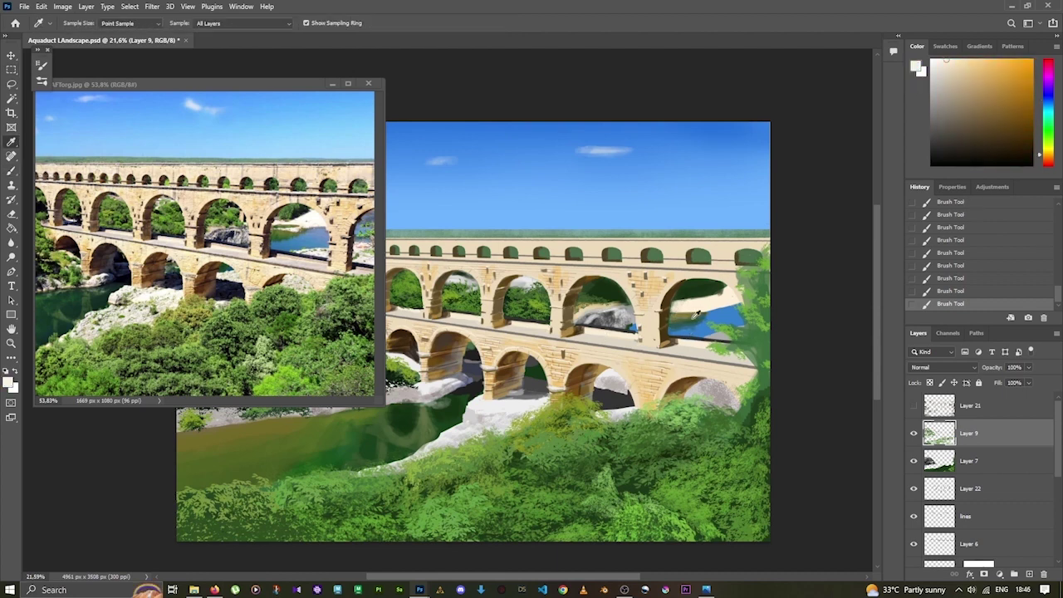
alt+click(681, 306)
alt+click(688, 305)
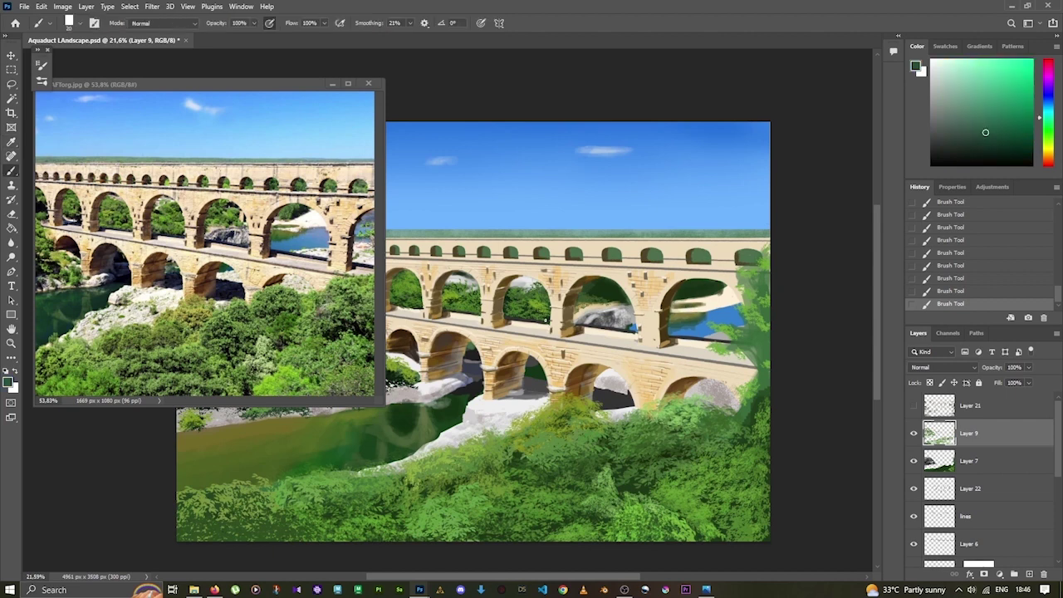
On Layer 19, adjust the brush tip and paint foliage inside the right arch.
ctrl+click(677, 299)
key(F5)
key(F5)
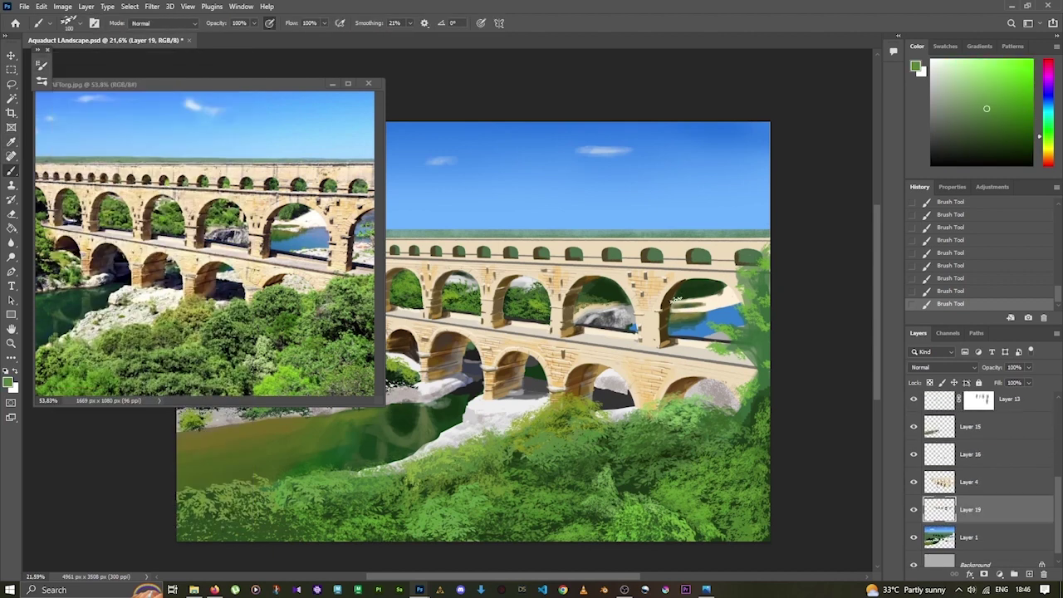
key(F5)
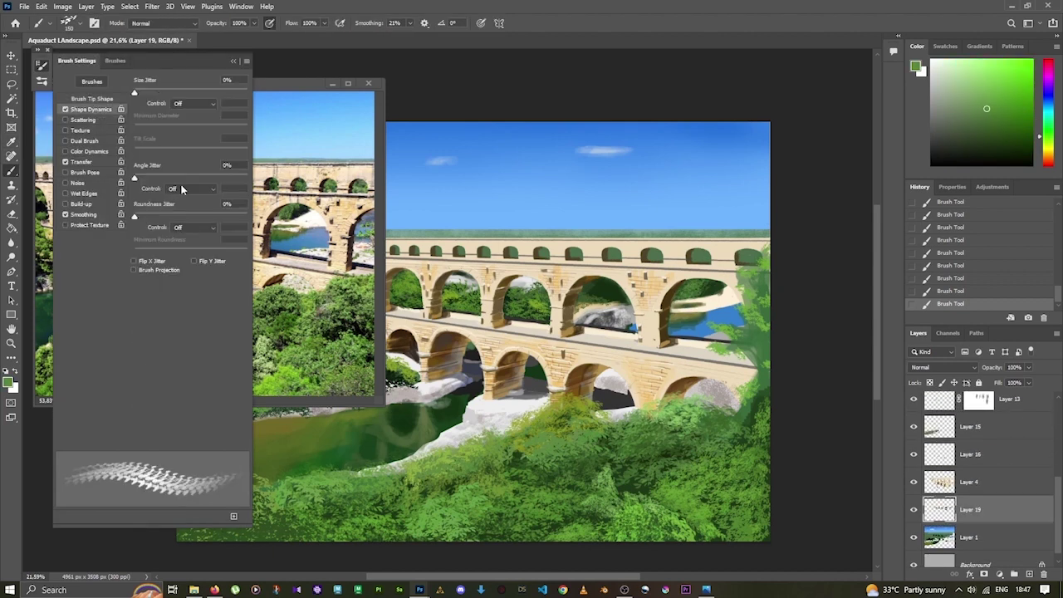
key(F5)
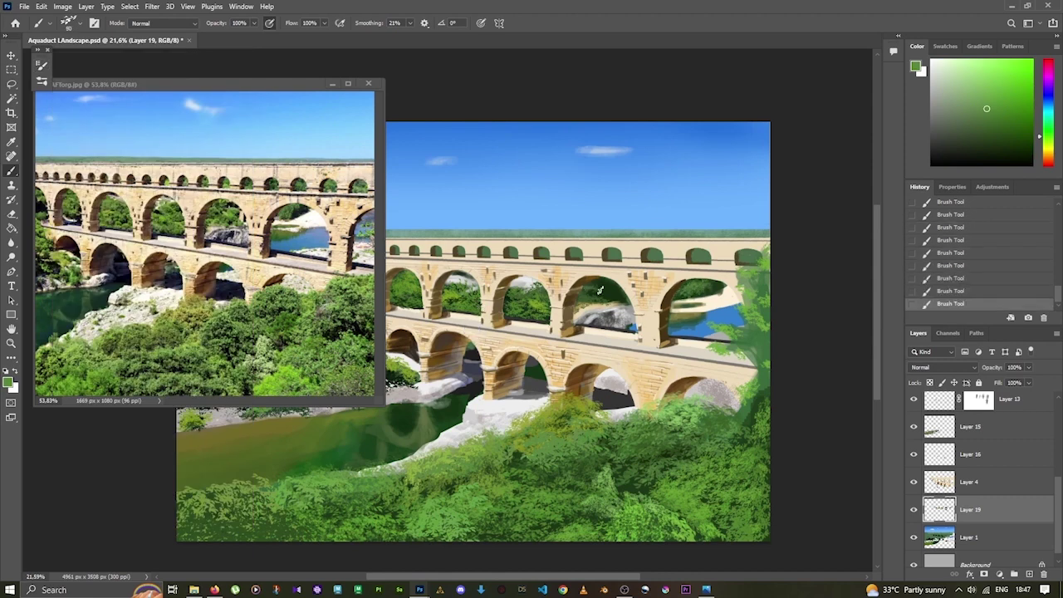
drag(599, 290, 620, 294)
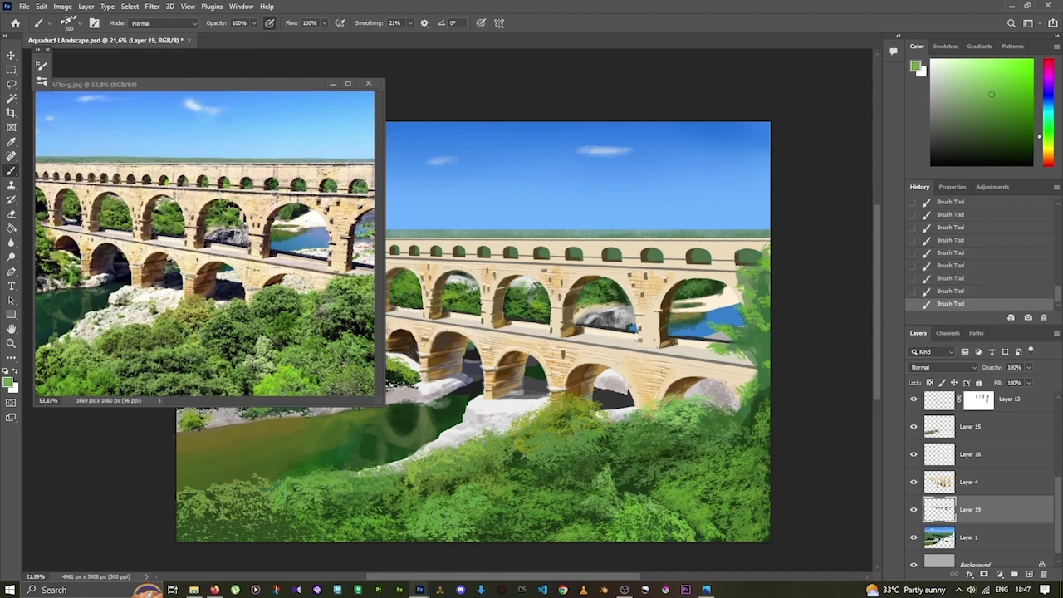
Sample darker green and near-white, return to Layer 9, and save the painting.
alt+click(524, 314)
click(930, 73)
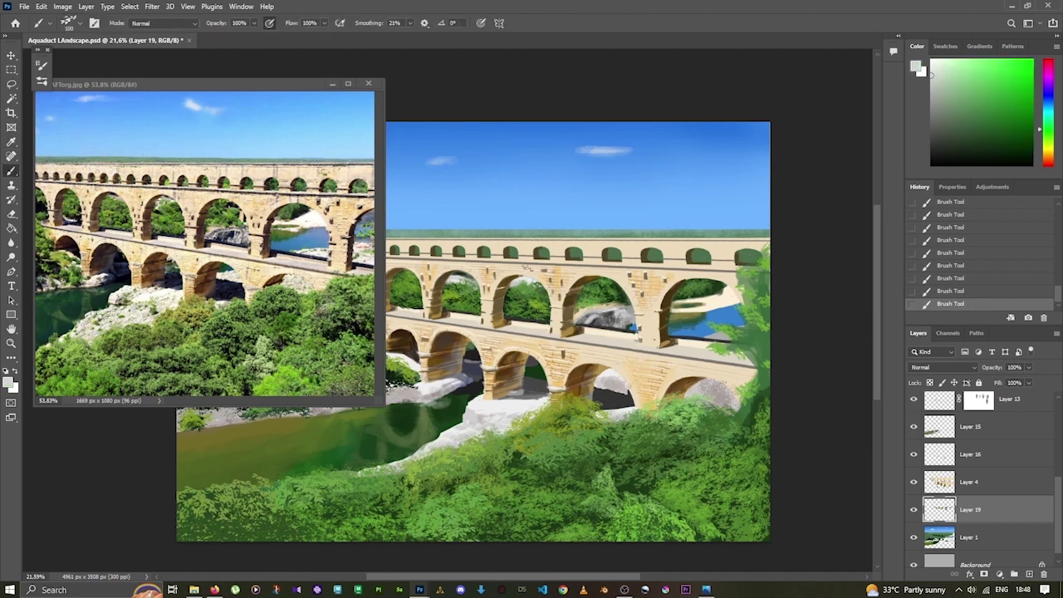
key(F5)
key(F5)
click(968, 433)
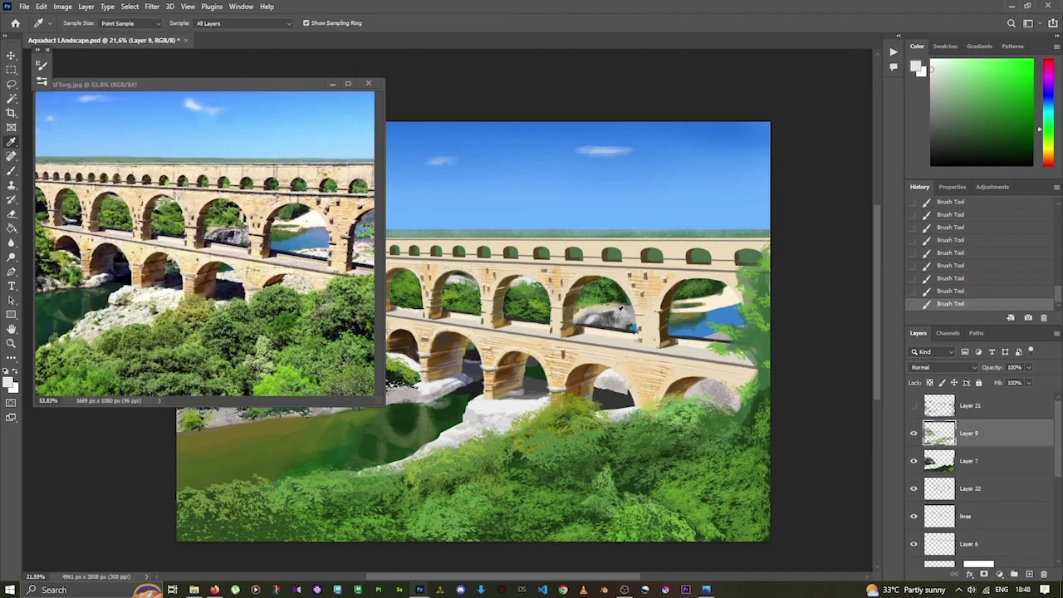
alt+click(606, 319)
key(ctrl+s)
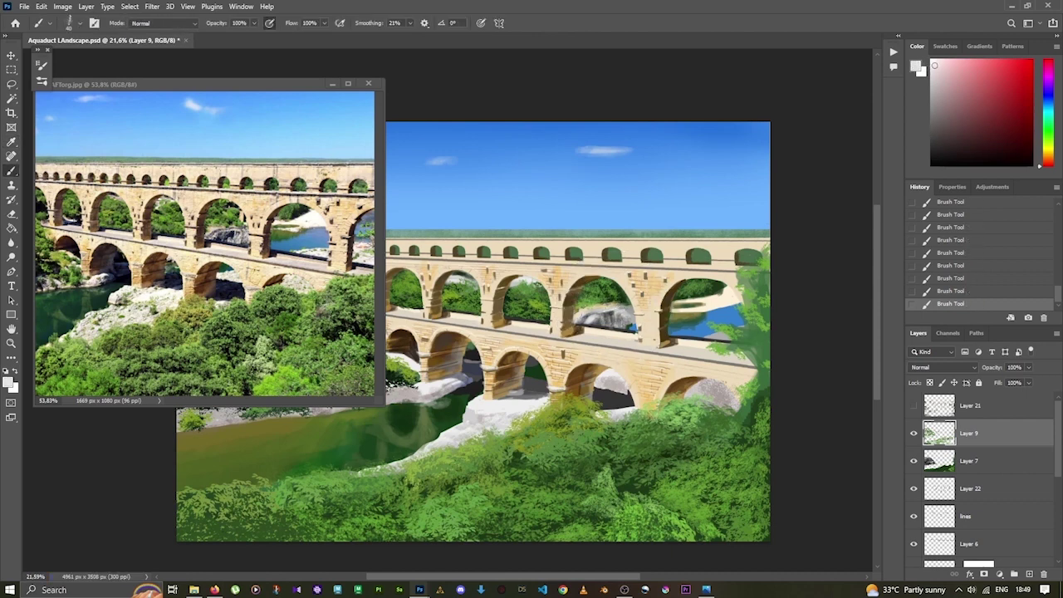
Paint a light warm grey stroke under the arch, then use a slightly smaller brush.
alt+click(531, 382)
key(ctrl+s)
alt+click(608, 392)
drag(609, 388, 614, 386)
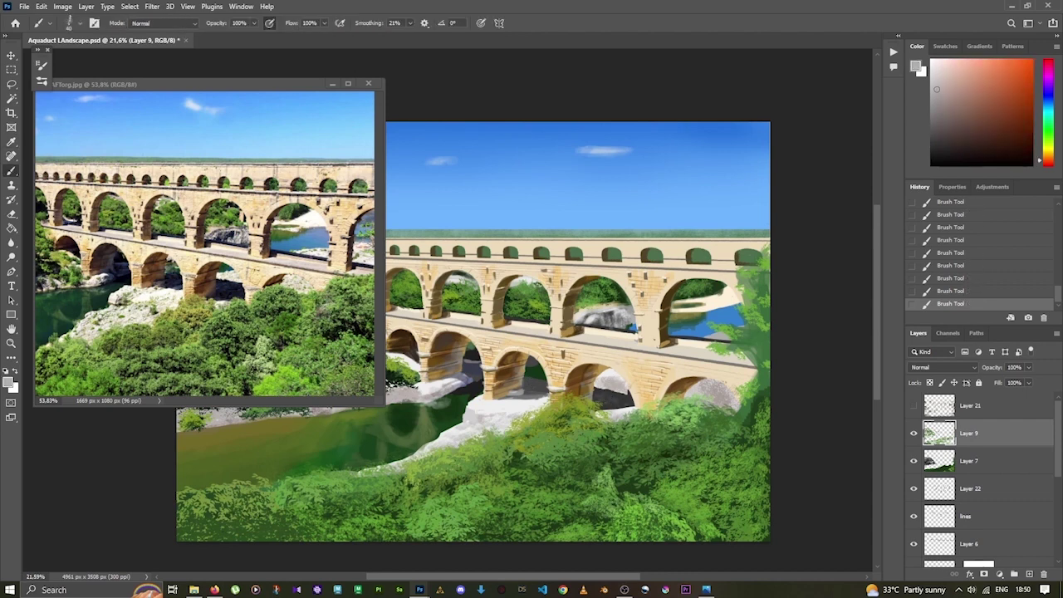
alt+click(532, 382)
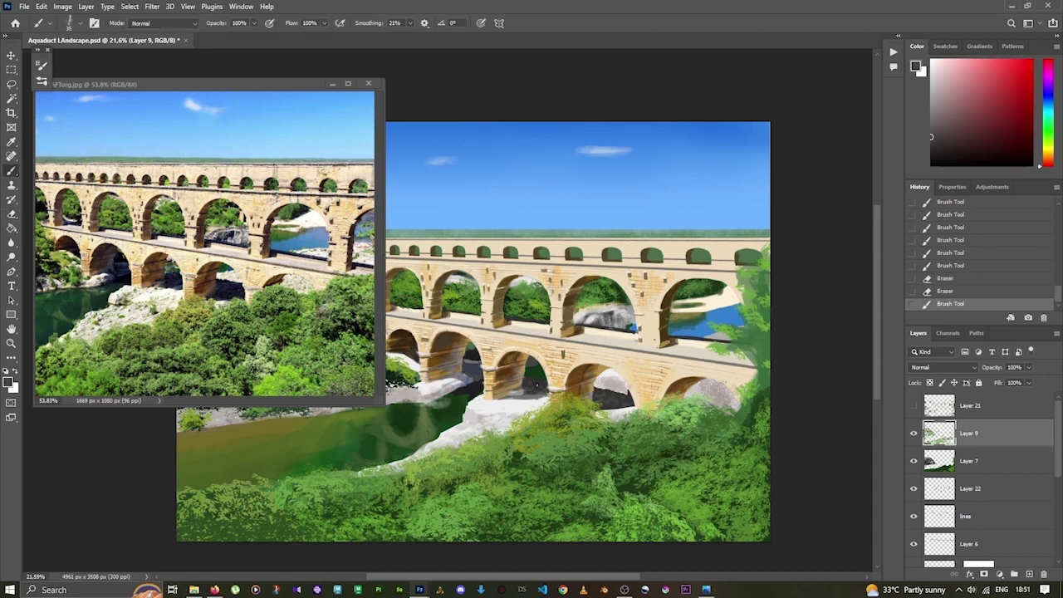
key(bracketleft)
Dab green and dark green foliage strokes beneath the arches, saving along the way.
alt+click(539, 370)
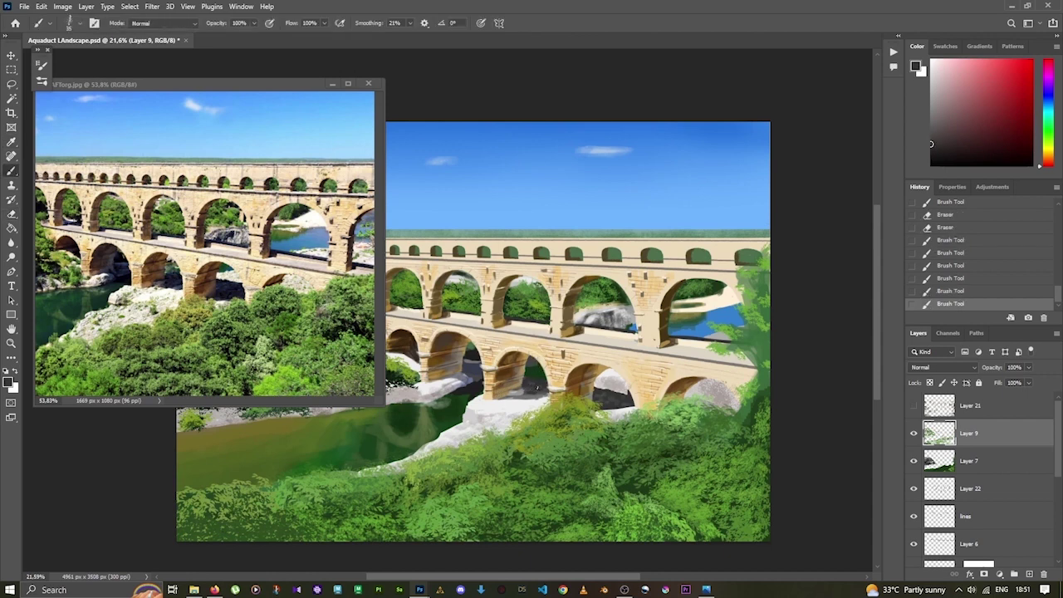
click(514, 428)
alt+click(514, 428)
key(ctrl+s)
click(534, 365)
scroll(561, 323, up, 2)
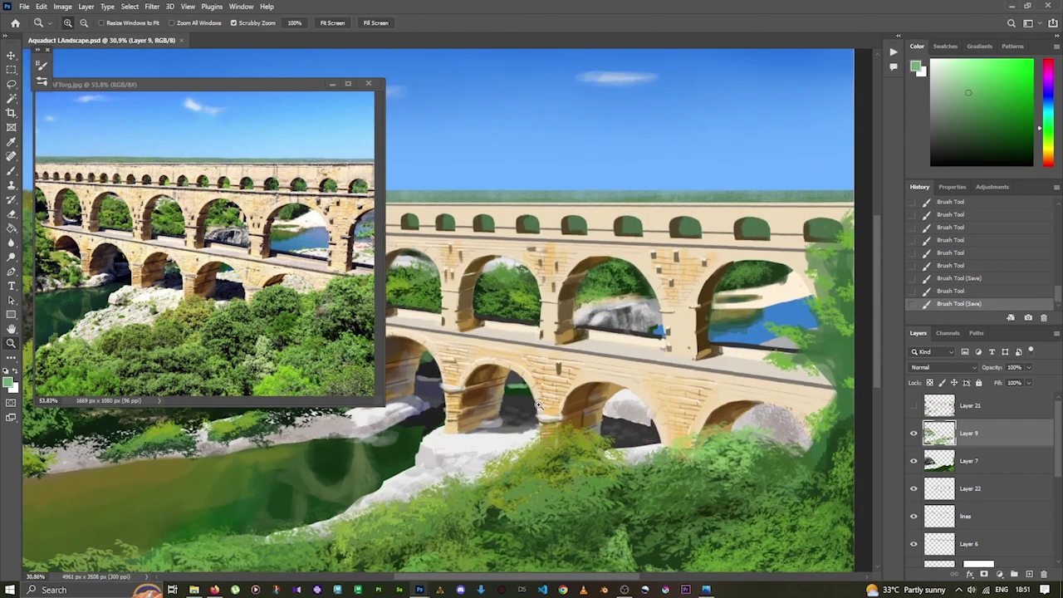
click(513, 388)
alt+click(513, 389)
Undo and redo the last foliage stroke, reset the colours, and save.
scroll(544, 427, down, 1)
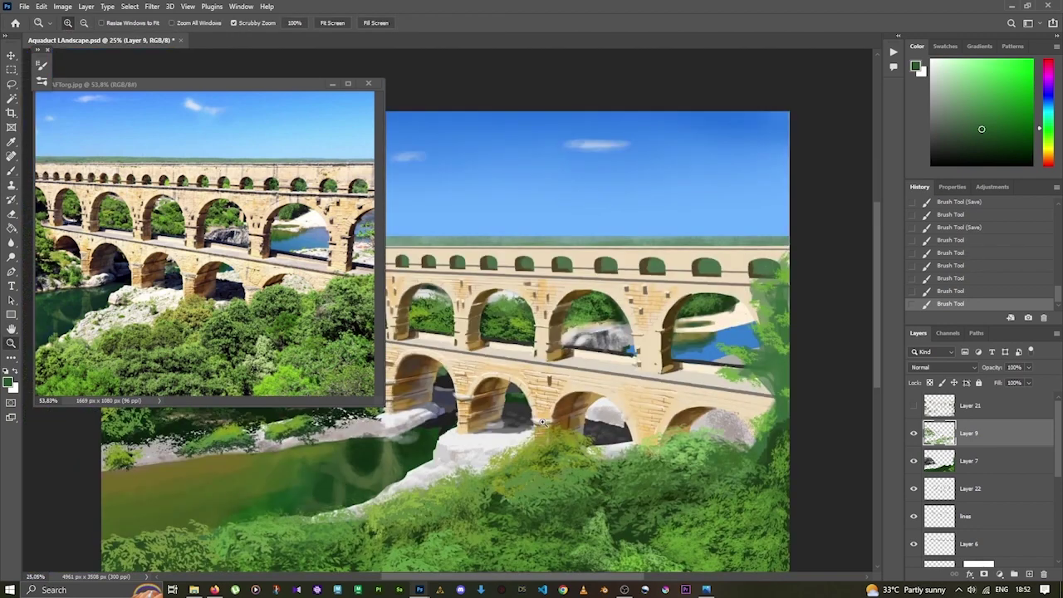
scroll(544, 427, down, 1)
key(d)
key(ctrl+z)
key(ctrl+shift+z)
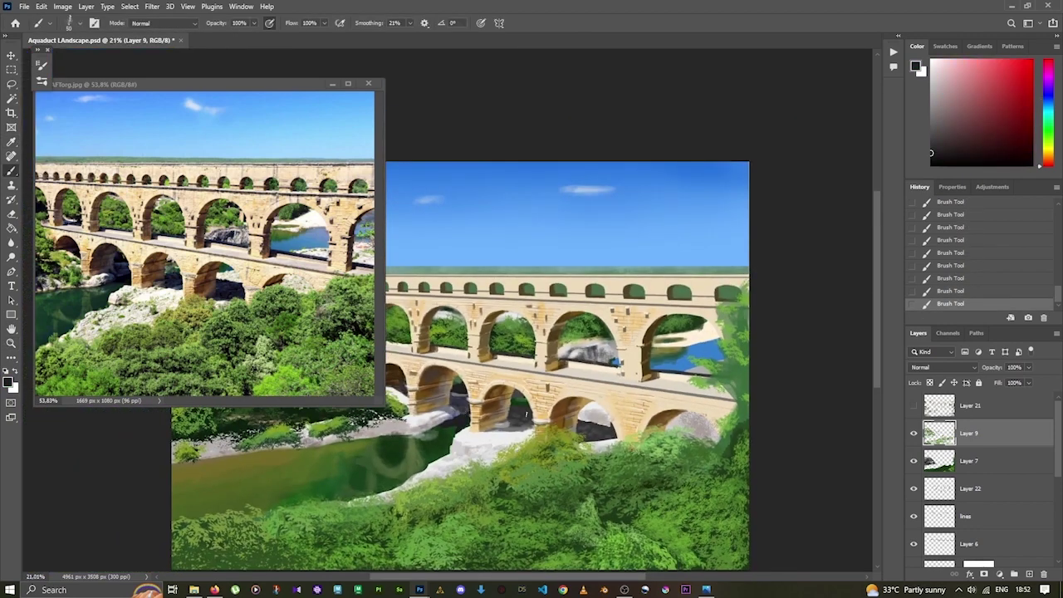
key(ctrl+s)
scroll(525, 412, down, 3)
scroll(623, 440, up, 2)
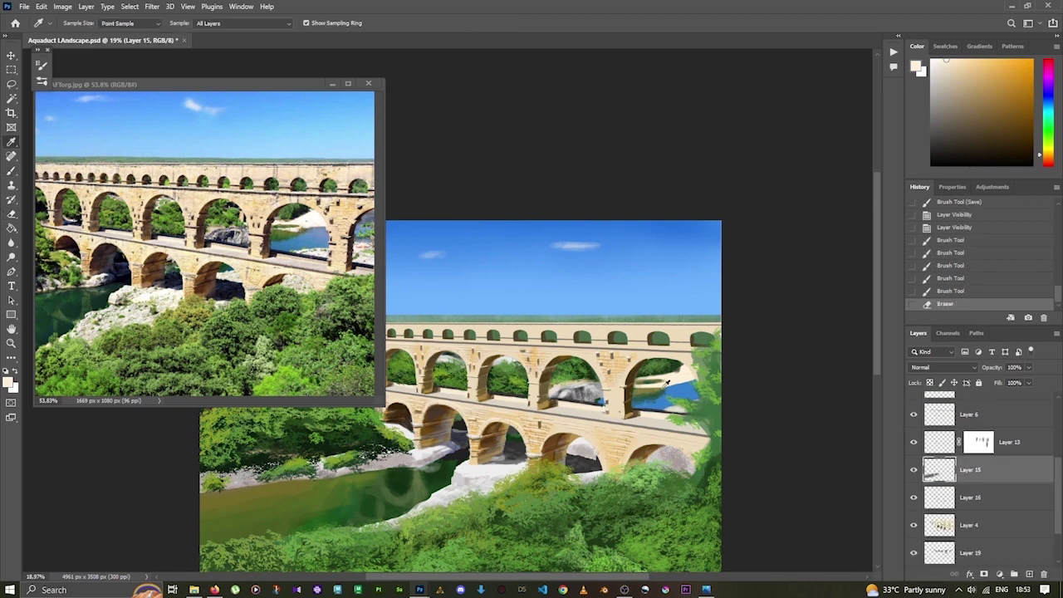
Paint along the arch edge, then fill the selected top-tier openings with foliage on Layer 9.
alt+click(667, 382)
drag(666, 382, 603, 401)
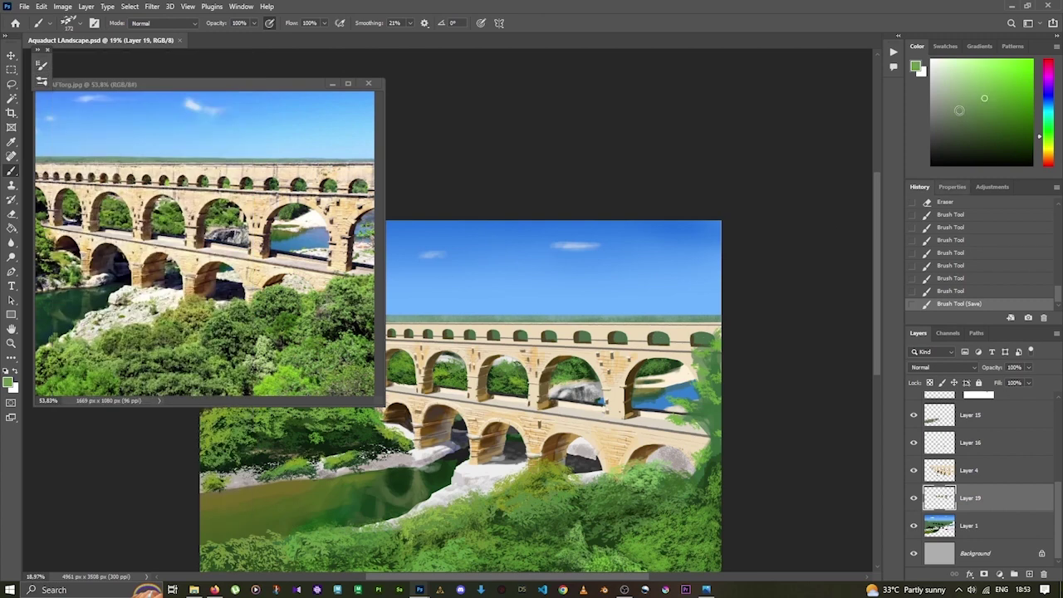
scroll(979, 465, up, 3)
ctrl+click(929, 462)
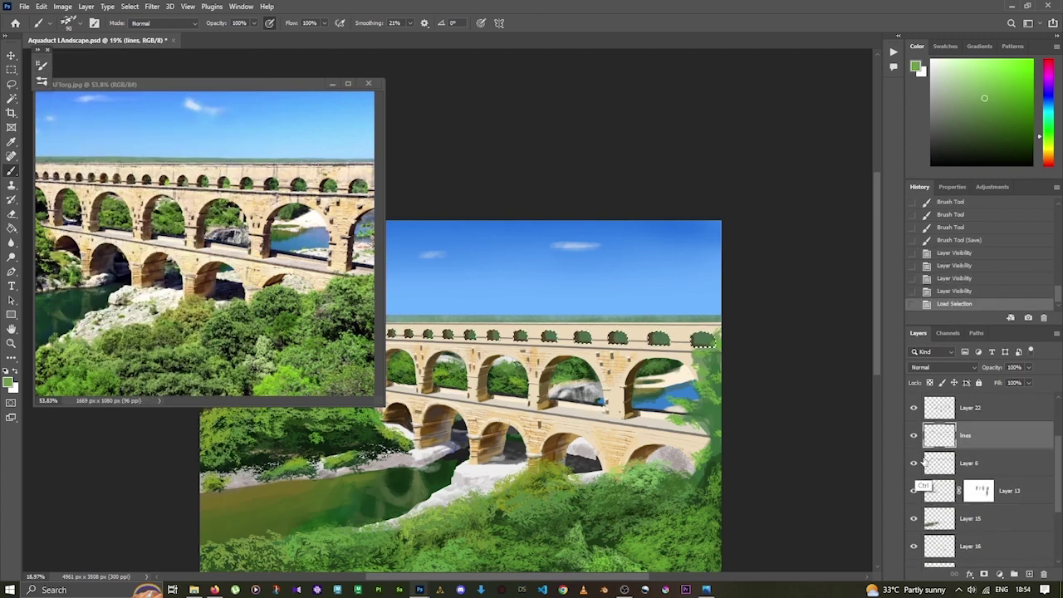
click(963, 433)
drag(698, 341, 666, 338)
drag(616, 337, 620, 337)
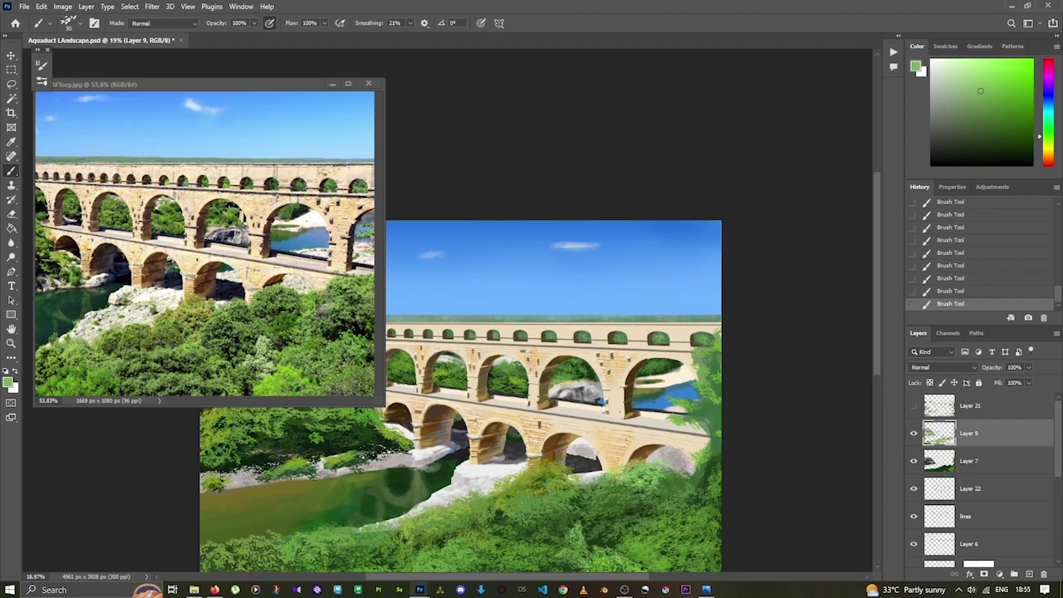
scroll(598, 349, up, 3)
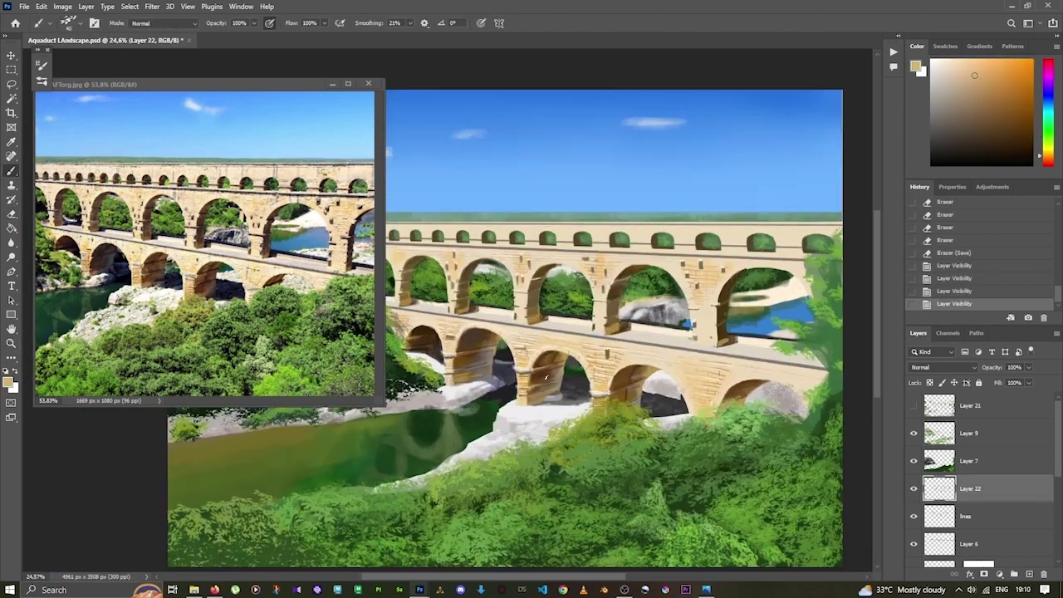
Sample darker brown from the stonework and paint shading on the piers with a 50 px brush.
key(F5)
key(F5)
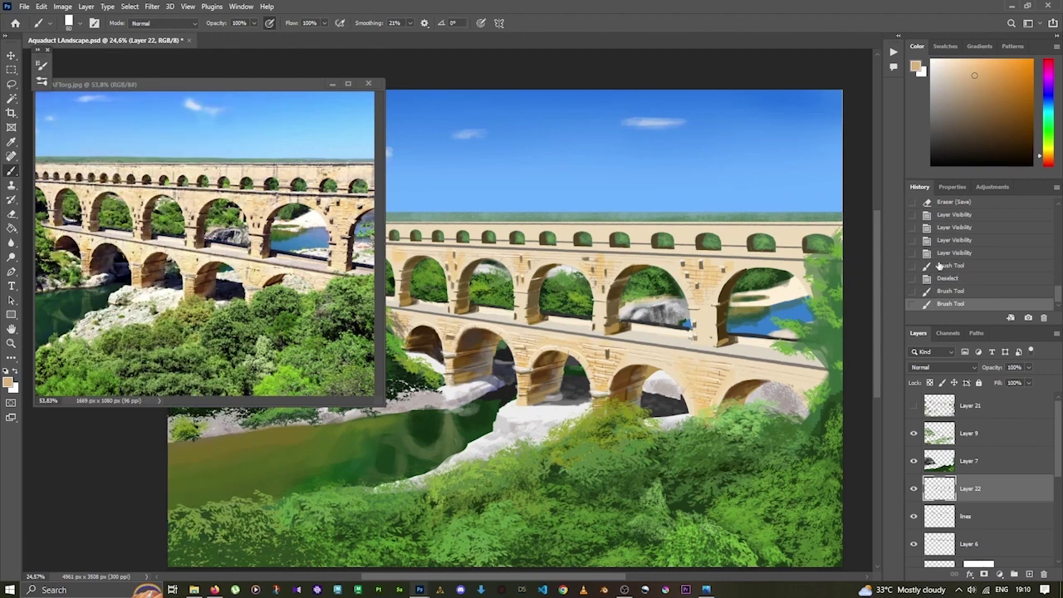
alt+click(530, 374)
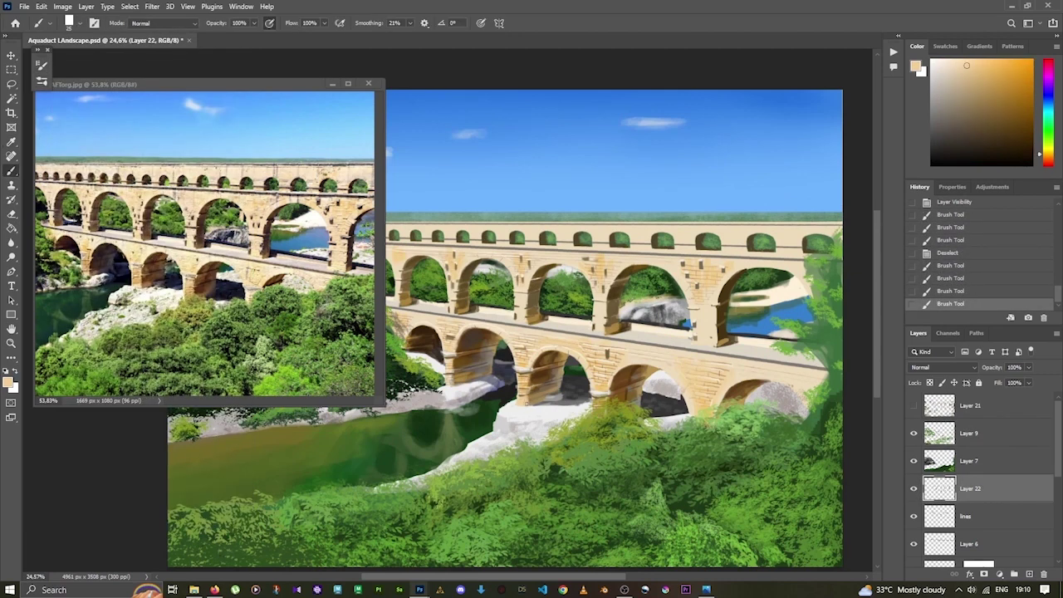
alt+click(529, 374)
click(531, 378)
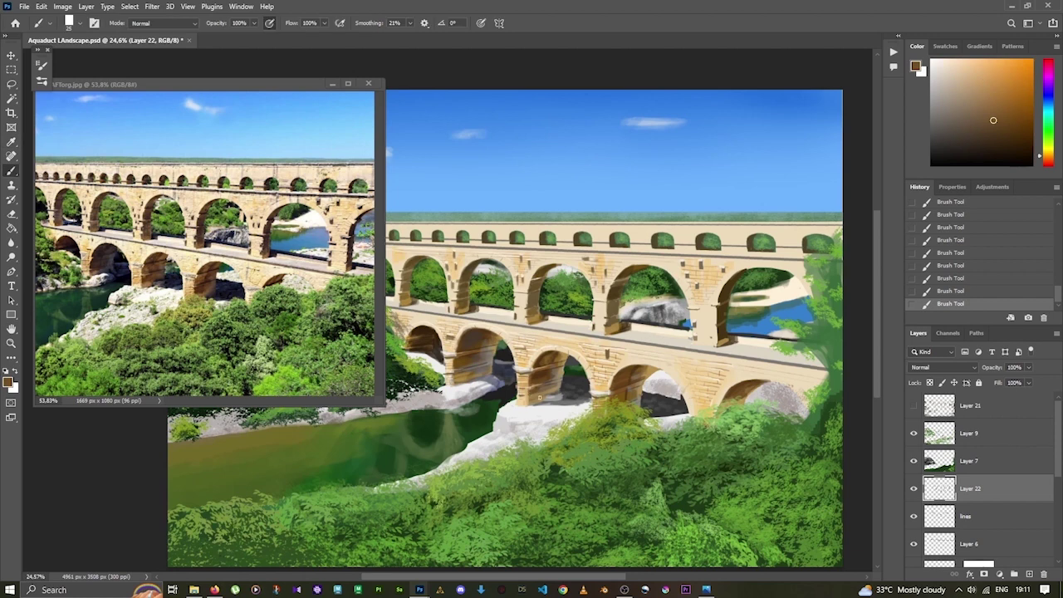
click(912, 544)
scroll(979, 498, down, 1)
click(912, 544)
alt+click(686, 255)
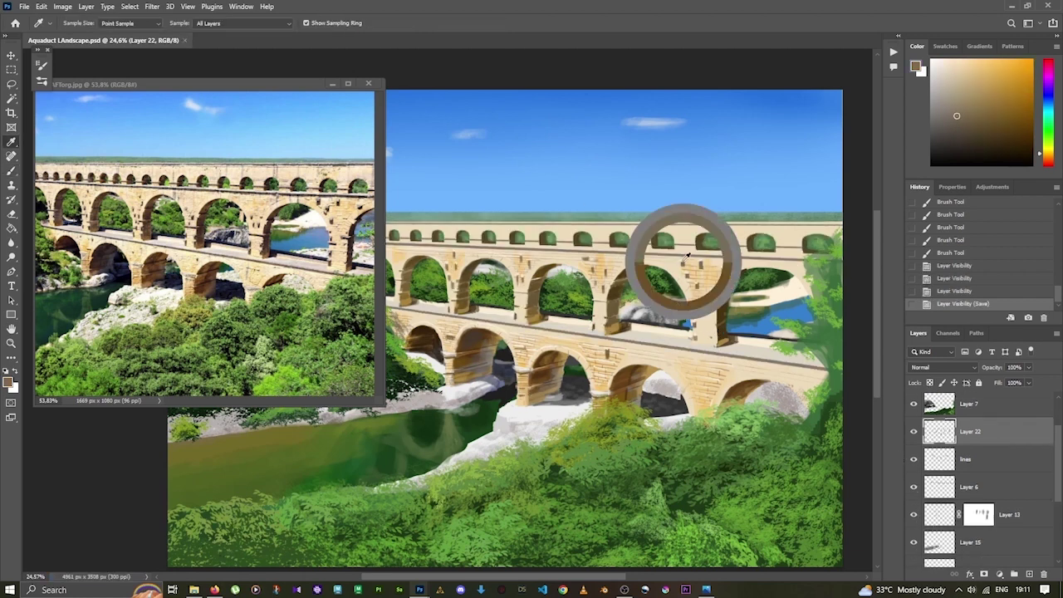
click(687, 255)
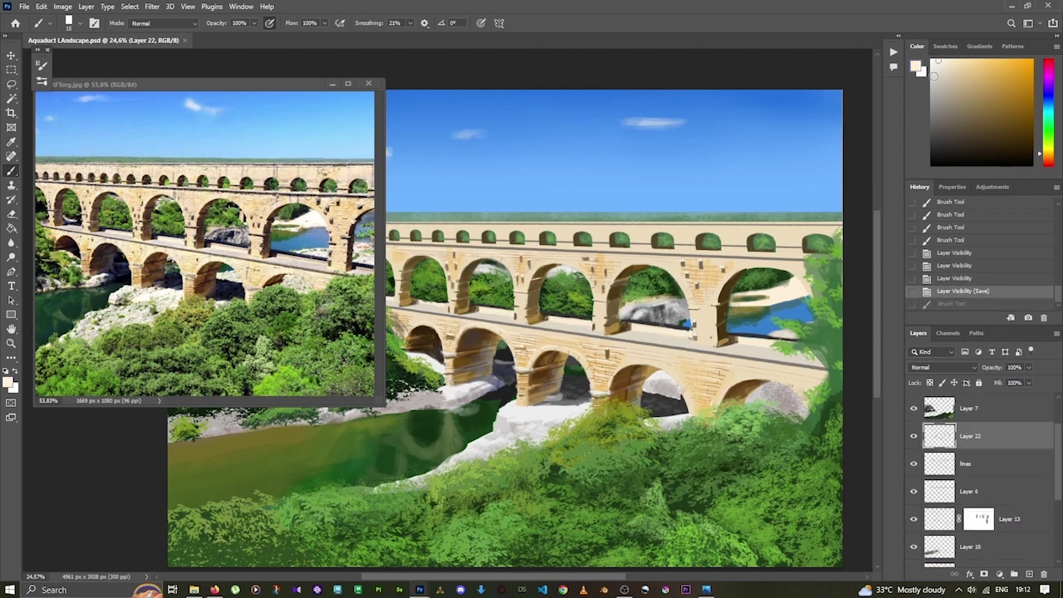
Paint lighter stone highlights, including strokes inside a loaded layer selection.
click(639, 240)
click(639, 240)
click(639, 240)
ctrl+click(939, 435)
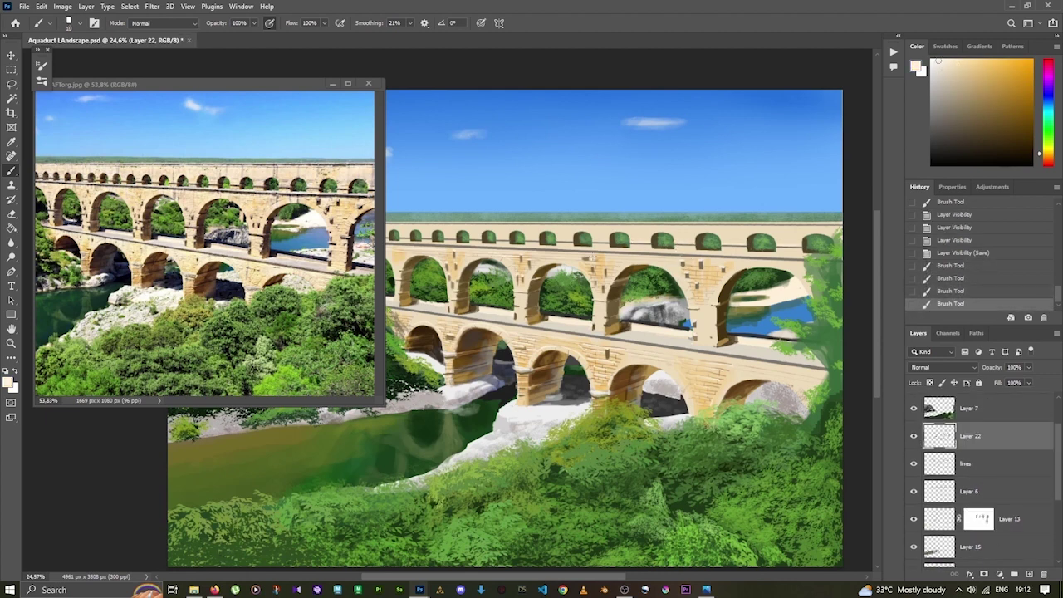
scroll(979, 481, up, 1)
click(506, 236)
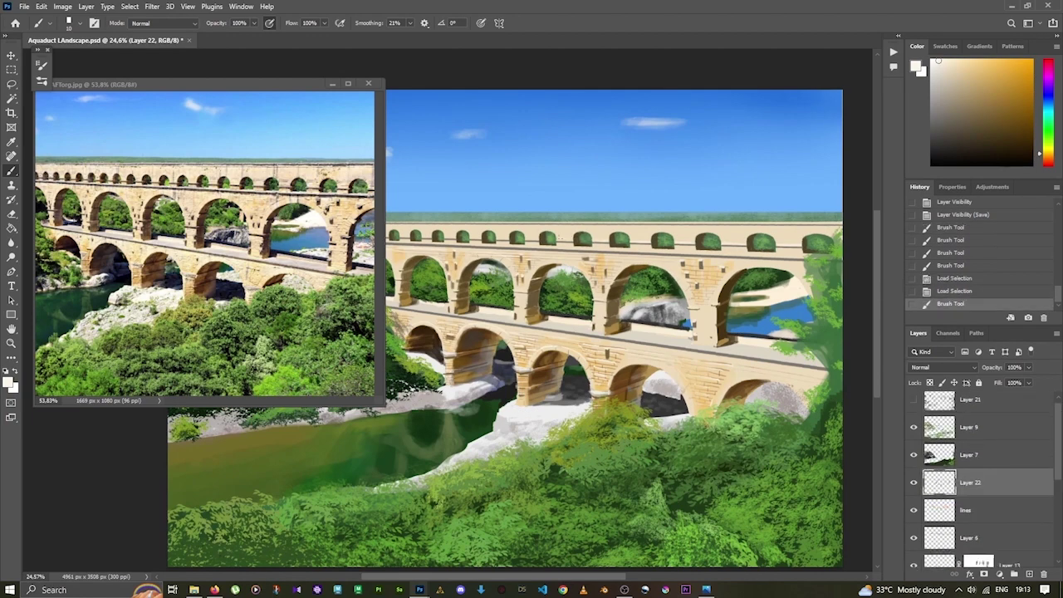
scroll(505, 235, up, 2)
click(505, 236)
click(506, 236)
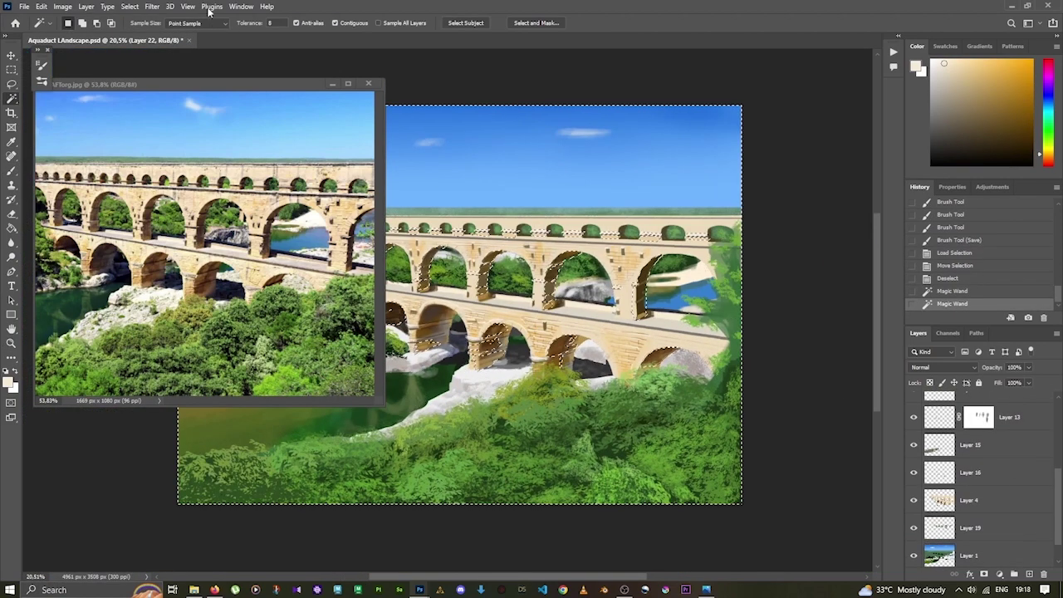
text(32)
Magic-wand select the aqueduct stonework and save it as a selection channel named 'aquaduct'.
shift+click(542, 222)
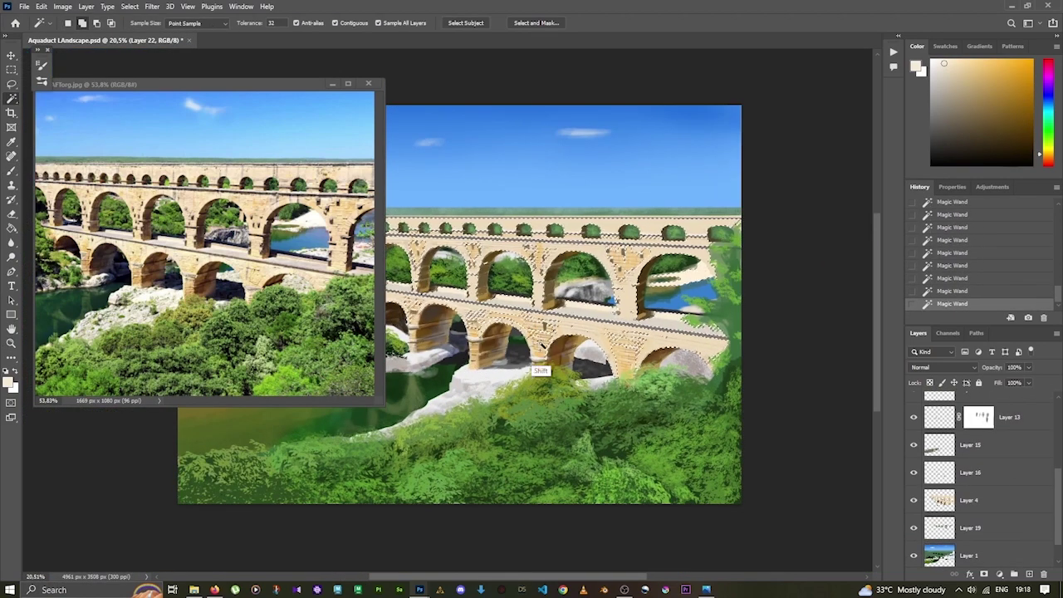
shift+click(641, 352)
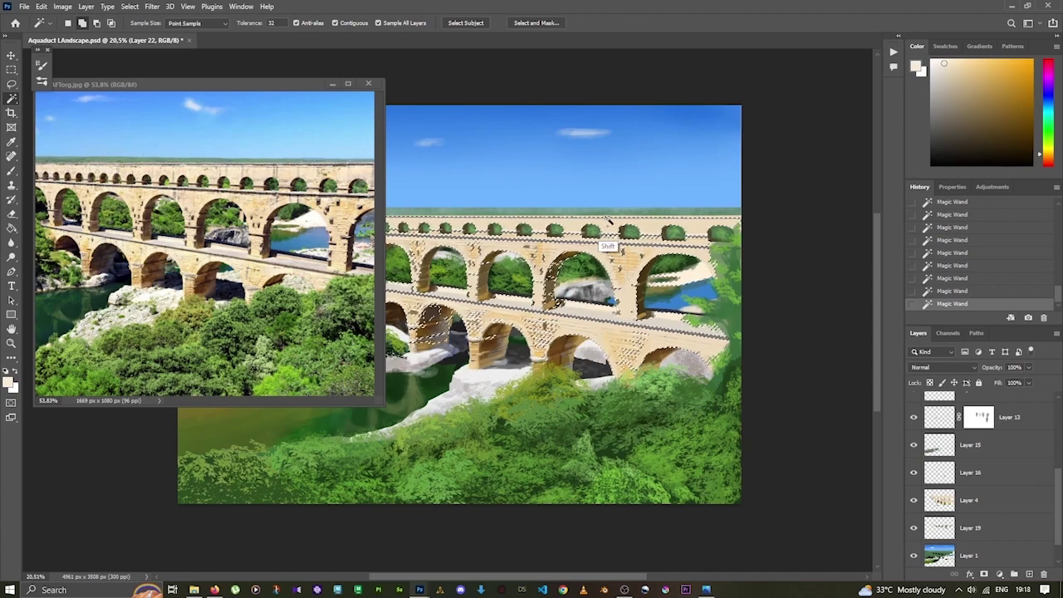
drag(642, 352, 540, 332)
click(968, 500)
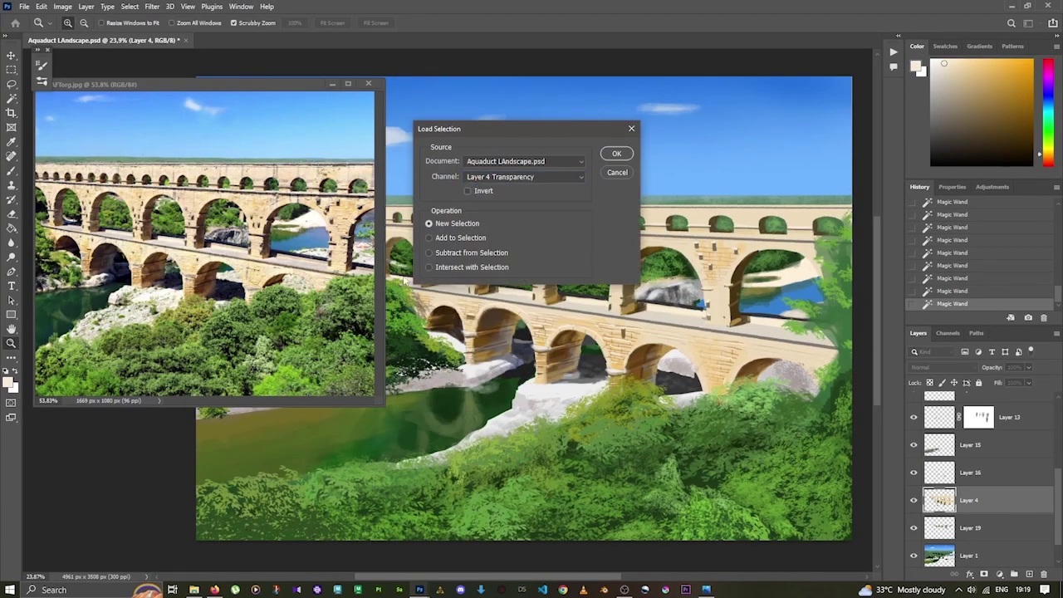
key(Return)
click(130, 6)
click(157, 271)
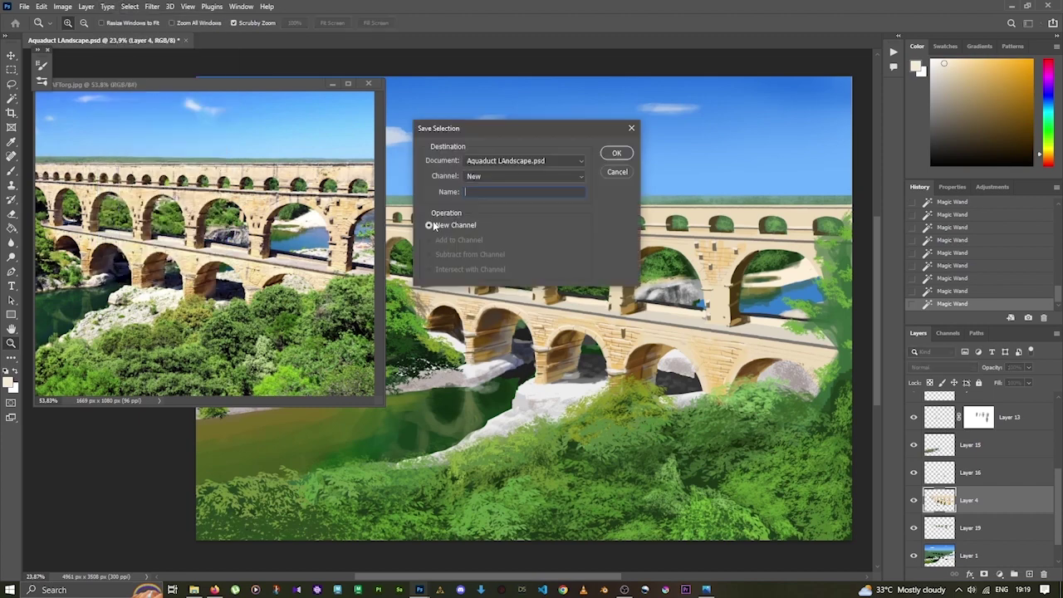
text(br)
key(Return)
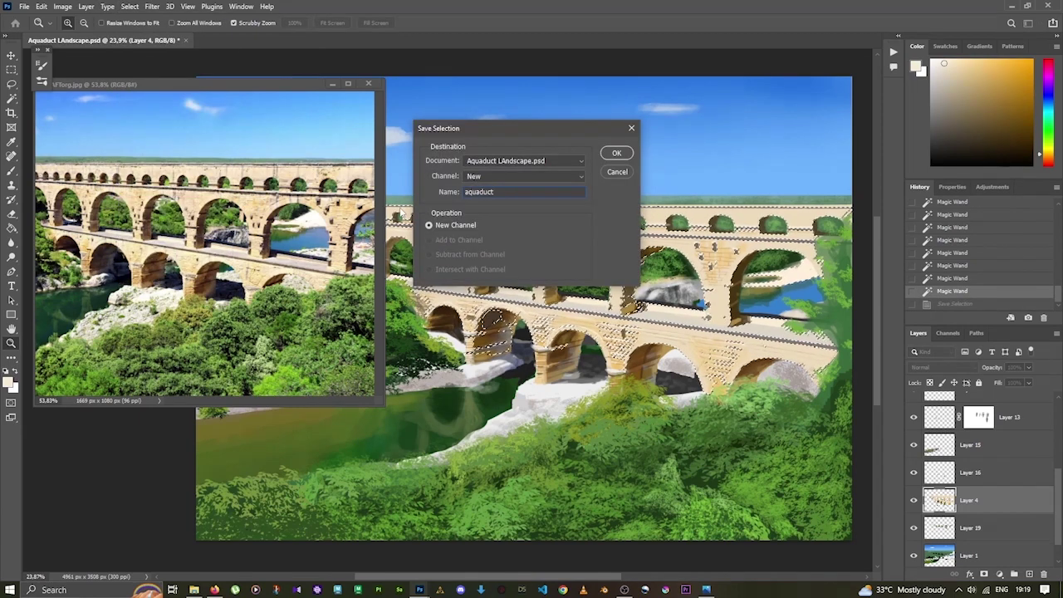
Deselect, add a new empty Layer 23 above Layer 4, and zoom out to the whole painting.
key(ctrl+h)
key(b)
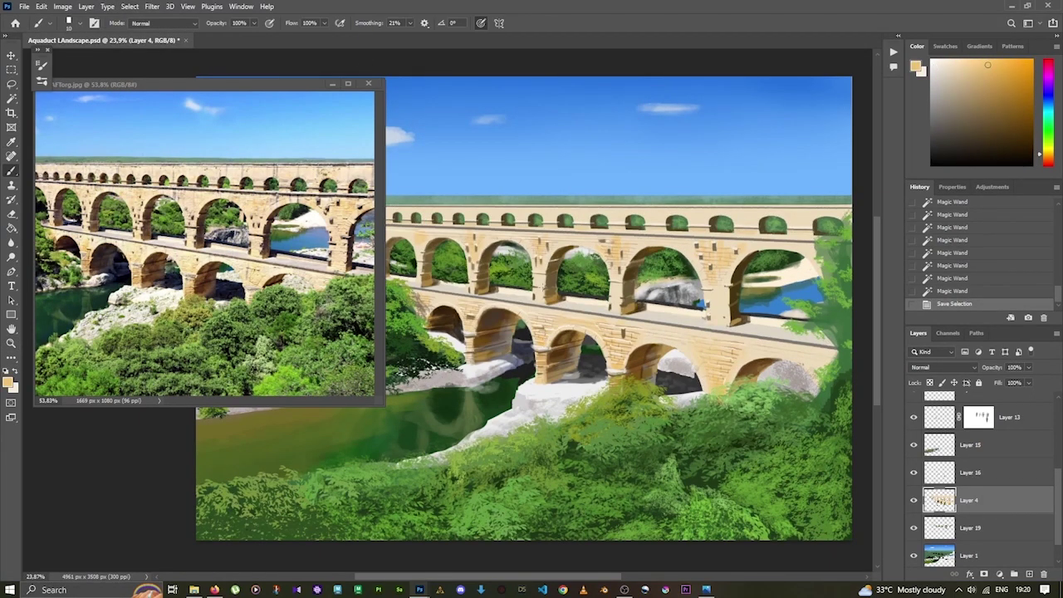
key(ctrl+shift+alt+n)
key(z)
drag(682, 387, 586, 278)
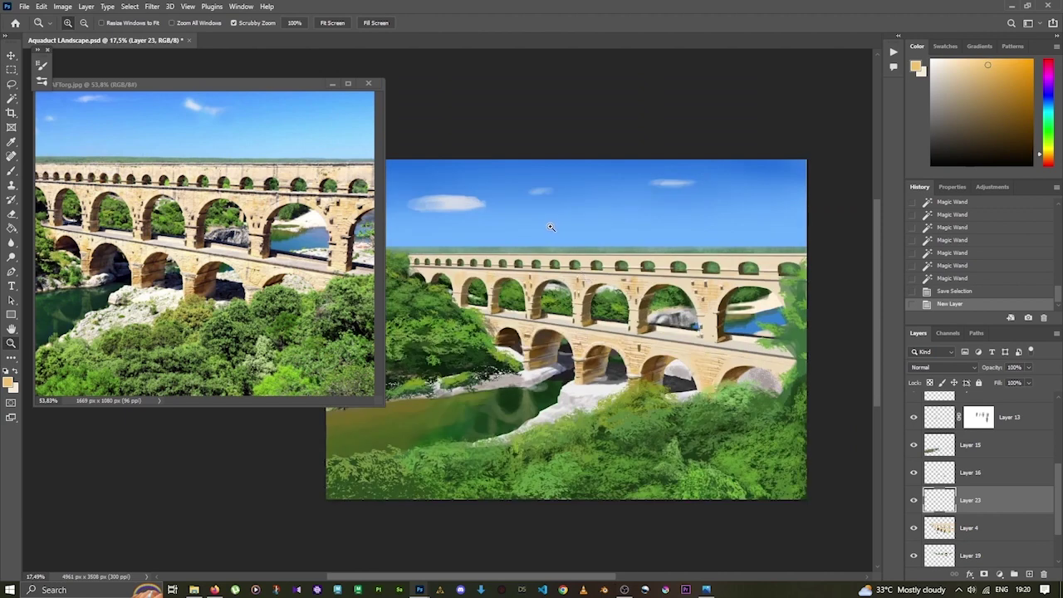
Add a new Layer 24 and fill the whole canvas with cream.
key(g)
click(477, 303)
key(ctrl+shift+alt+n)
click(152, 6)
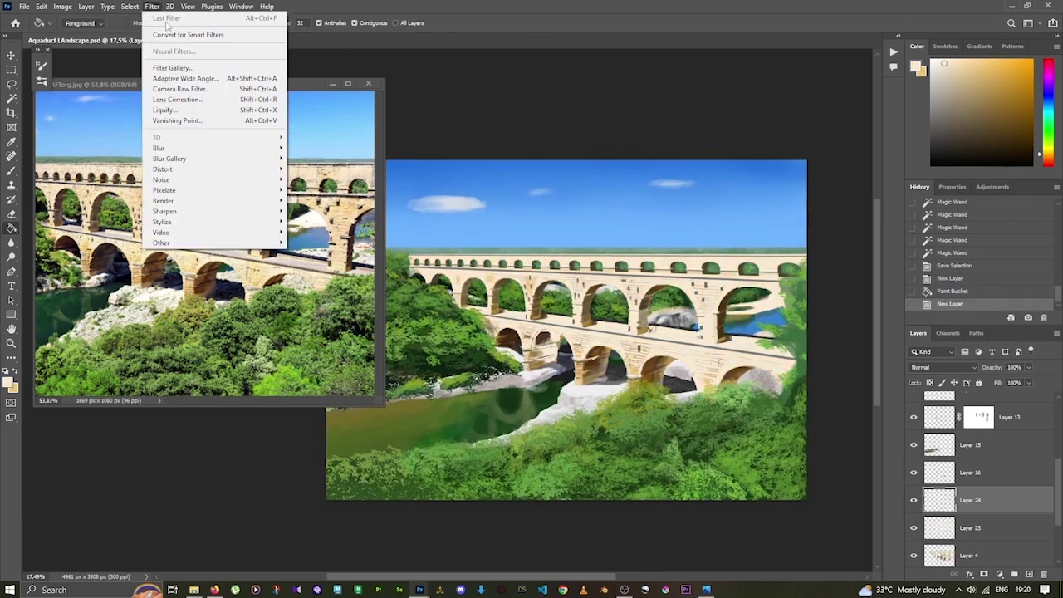
click(448, 299)
key(Return)
key(ctrl+d)
click(603, 322)
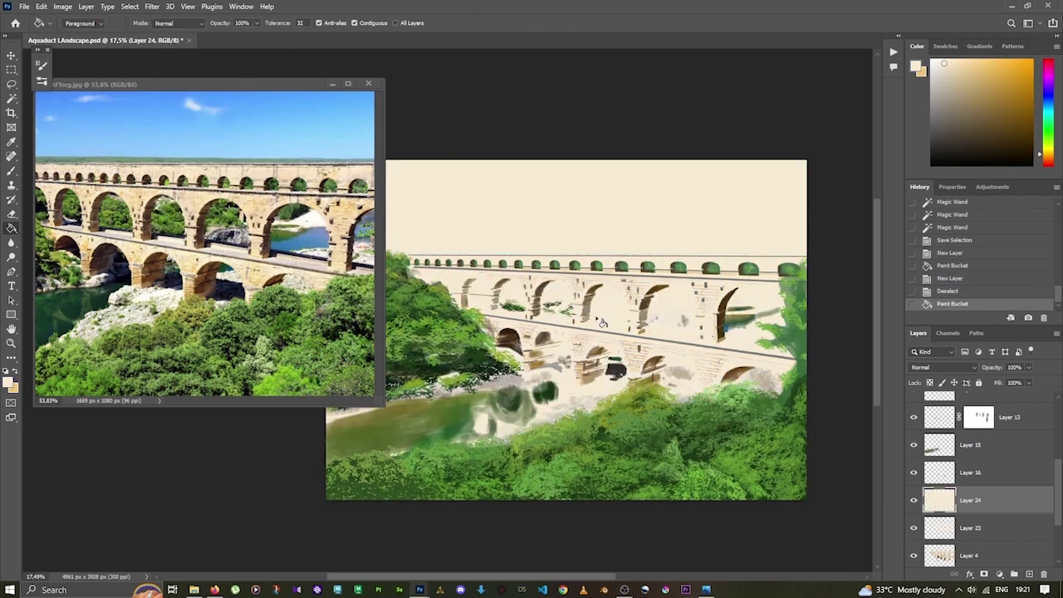
key(ctrl+z)
key(ctrl+a)
click(603, 322)
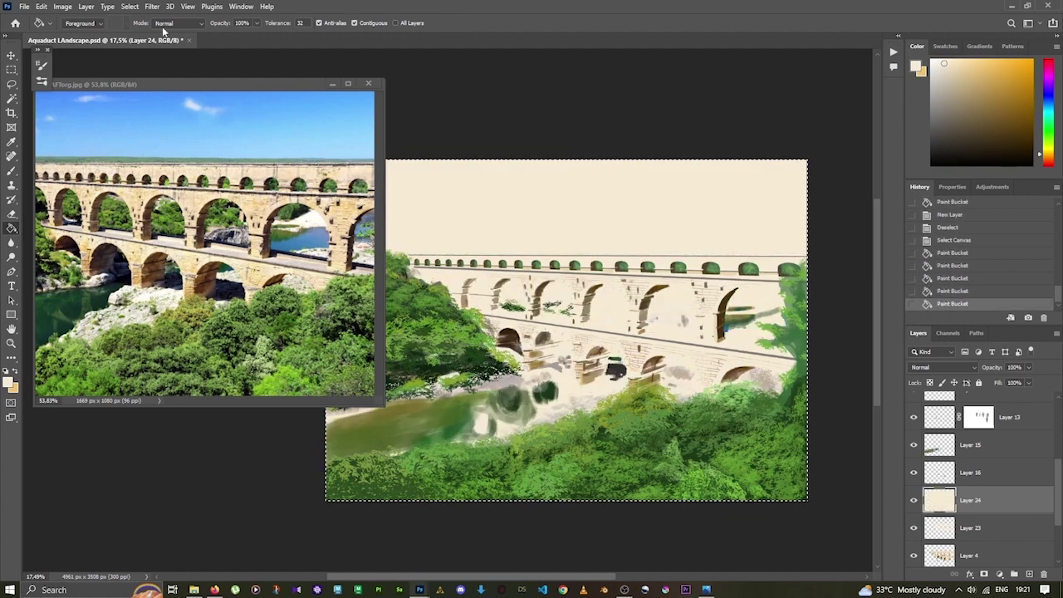
Render Clouds on Layer 24, clip it to Layer 23, and free-transform it over the bridge.
click(152, 6)
click(175, 16)
right_click(1029, 501)
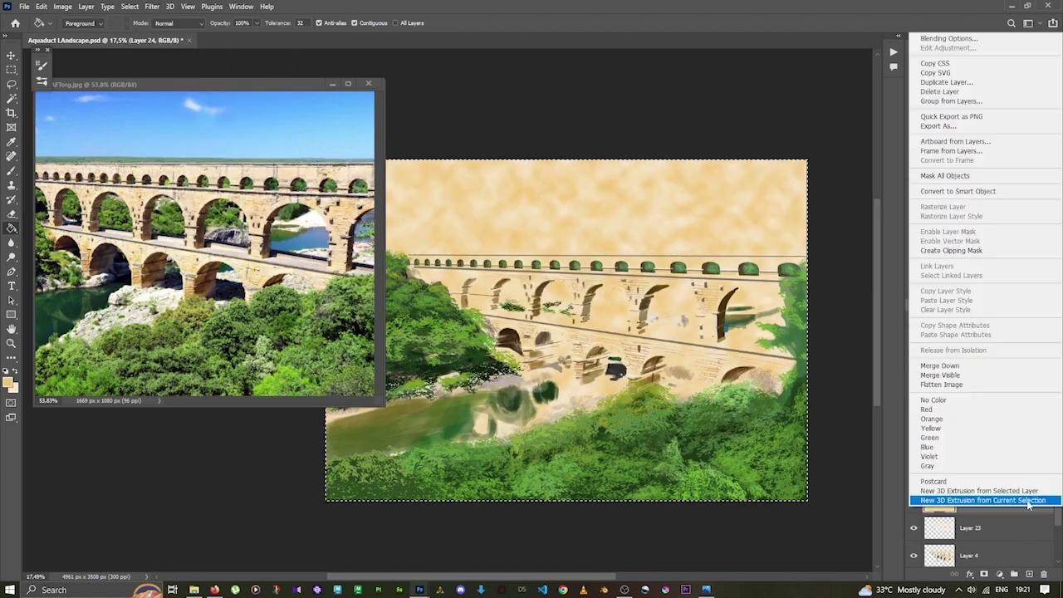
click(950, 250)
key(ctrl+d)
key(ctrl+t)
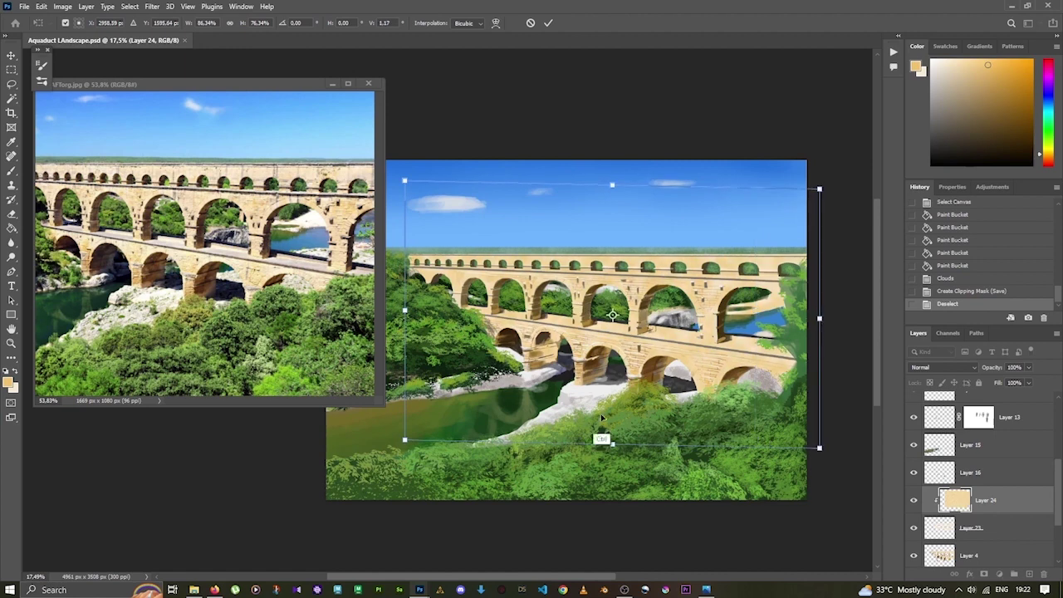
key(Return)
Try merging the texture down with Multiply, Lighten and Overlay blend modes at varying opacity.
right_click(1034, 501)
click(939, 362)
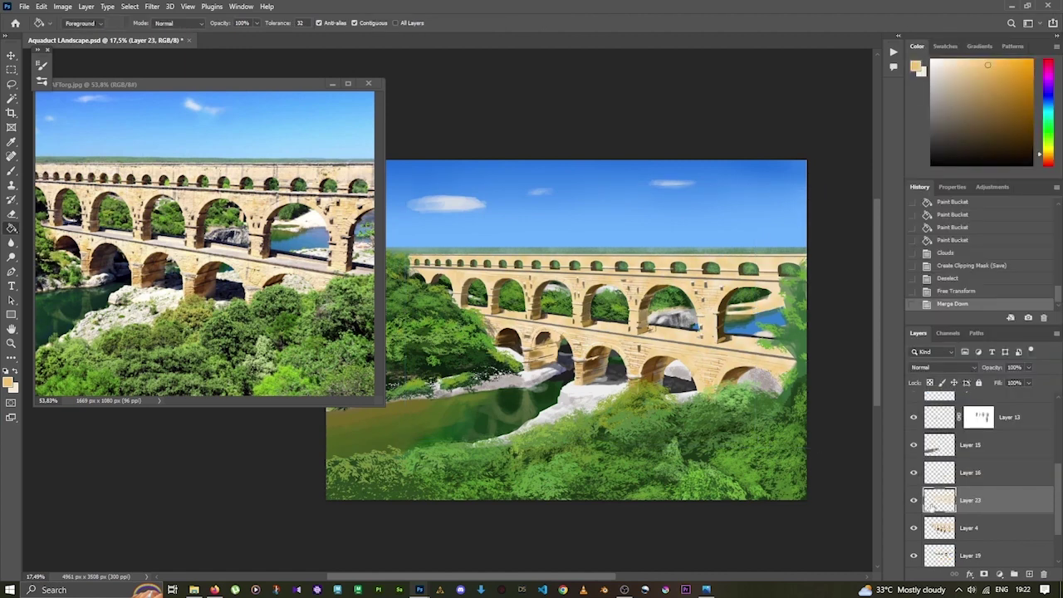
click(942, 367)
click(918, 347)
drag(1027, 366, 981, 398)
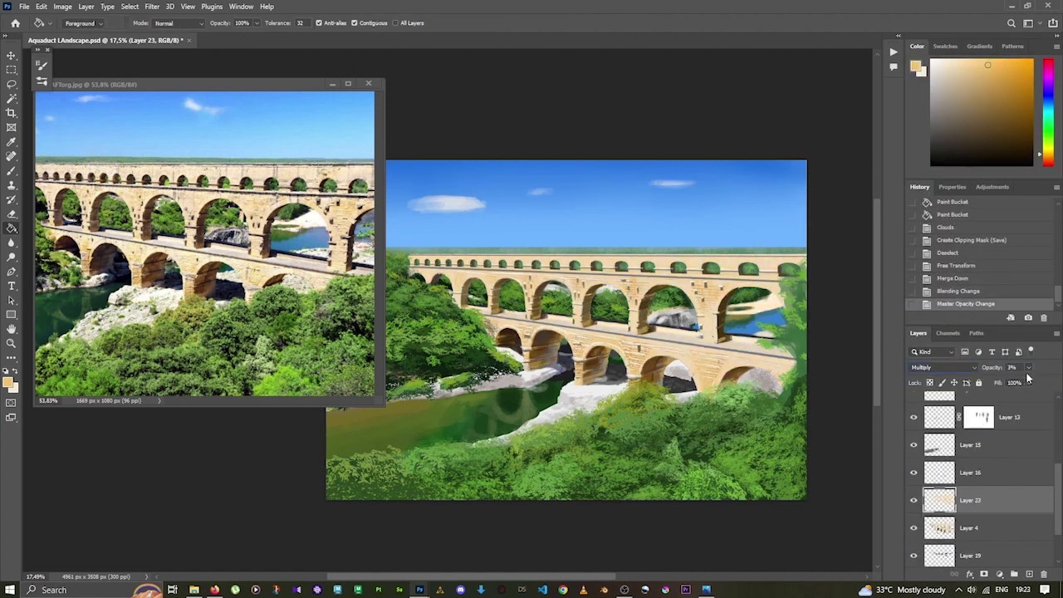
click(942, 367)
click(930, 398)
drag(1027, 367, 1033, 382)
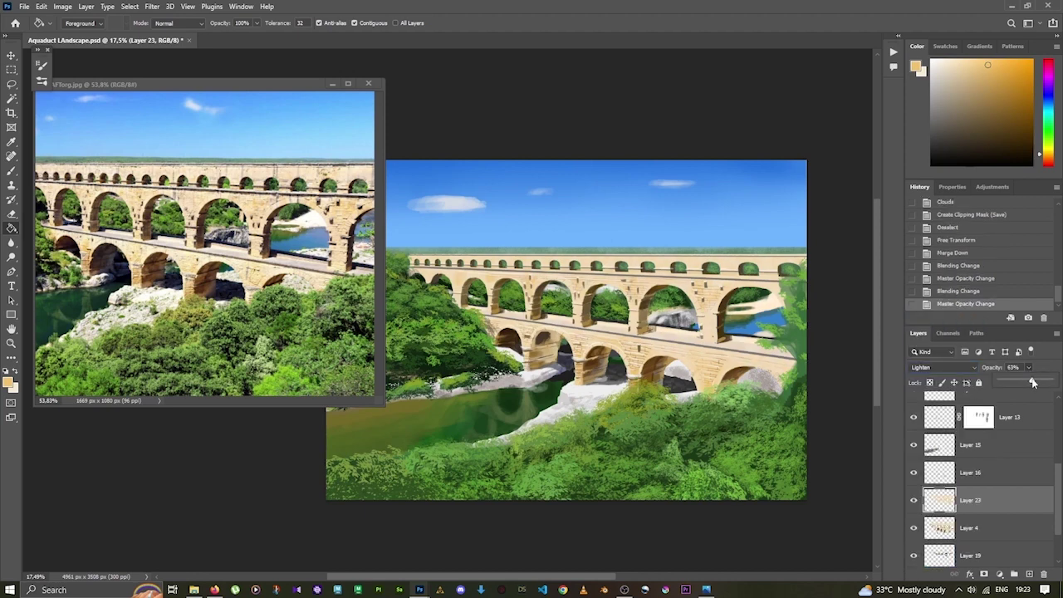
click(934, 367)
click(914, 419)
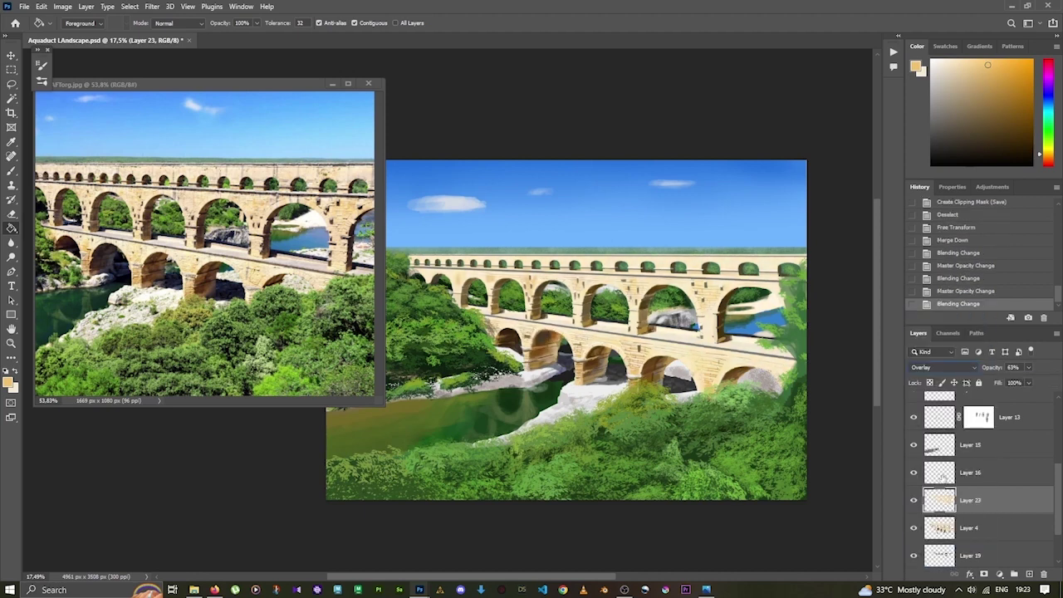
Undo back to before the merge and recommit the resized cloud texture.
key(ctrl+z)
key(ctrl+z)
key(ctrl+z)
key(ctrl+t)
key(Return)
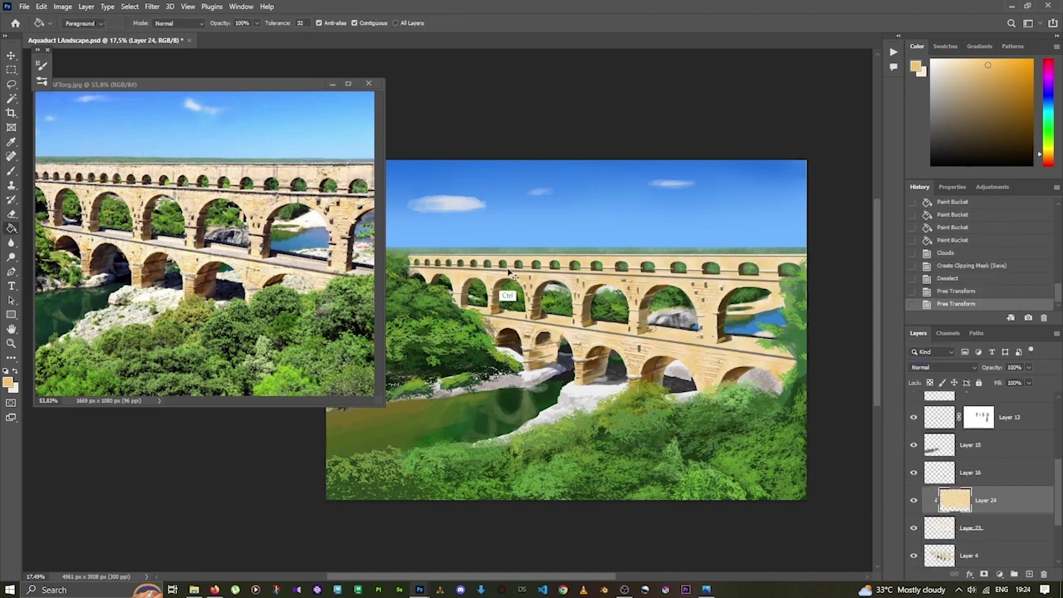
key(ctrl+b)
Skip Color Balance and apply Brightness/Contrast and Hue/Saturation adjustments to the texture.
key(Escape)
click(62, 6)
click(274, 33)
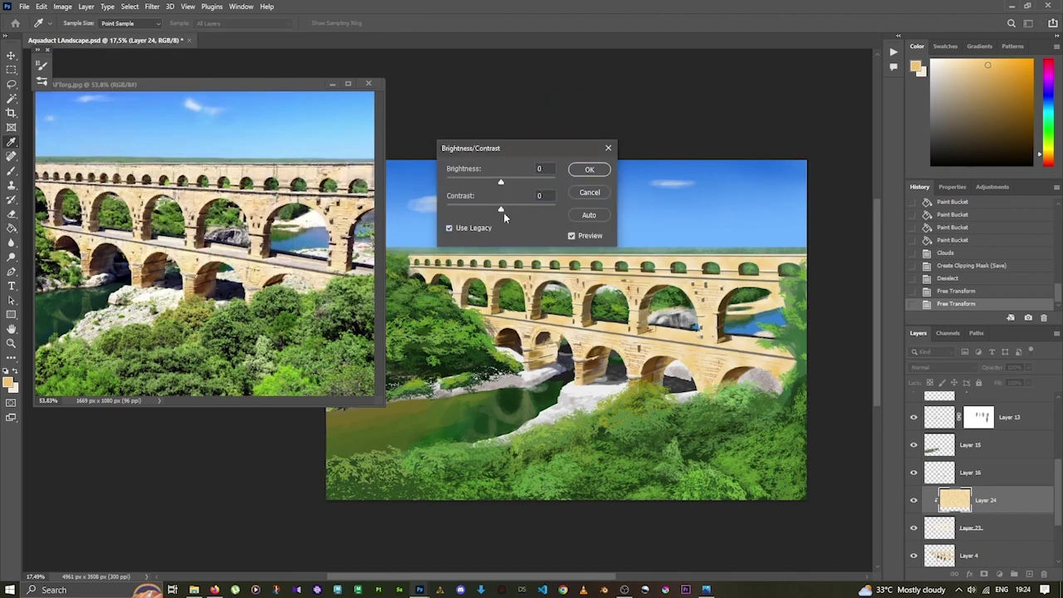
drag(500, 209, 527, 209)
click(587, 169)
key(ctrl+u)
key(Return)
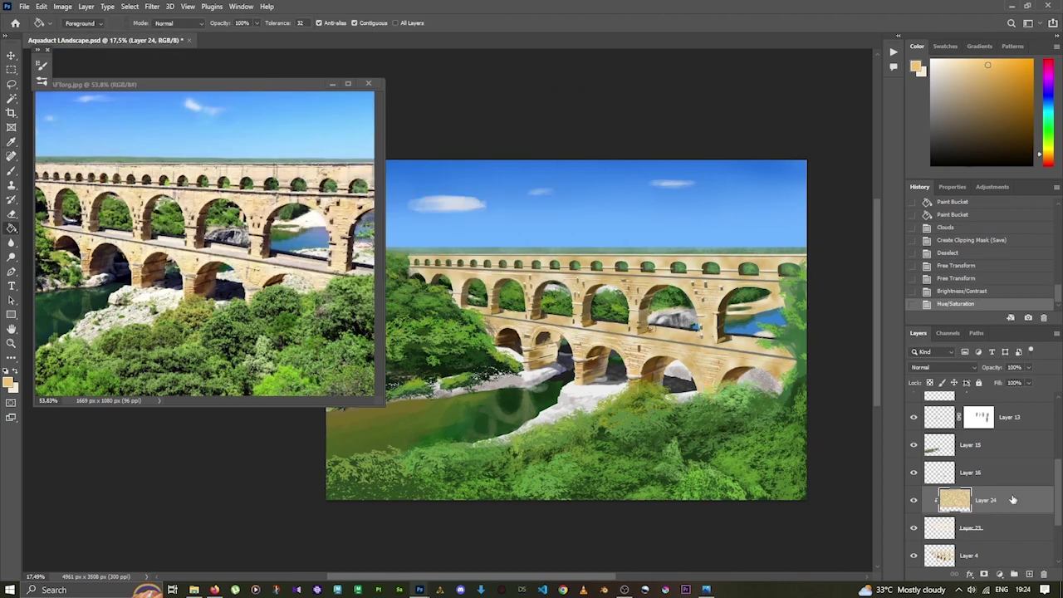
Try Soft Light, merge Layer 24 into Layer 23, lower its opacity and shift its hue.
click(939, 531)
click(942, 367)
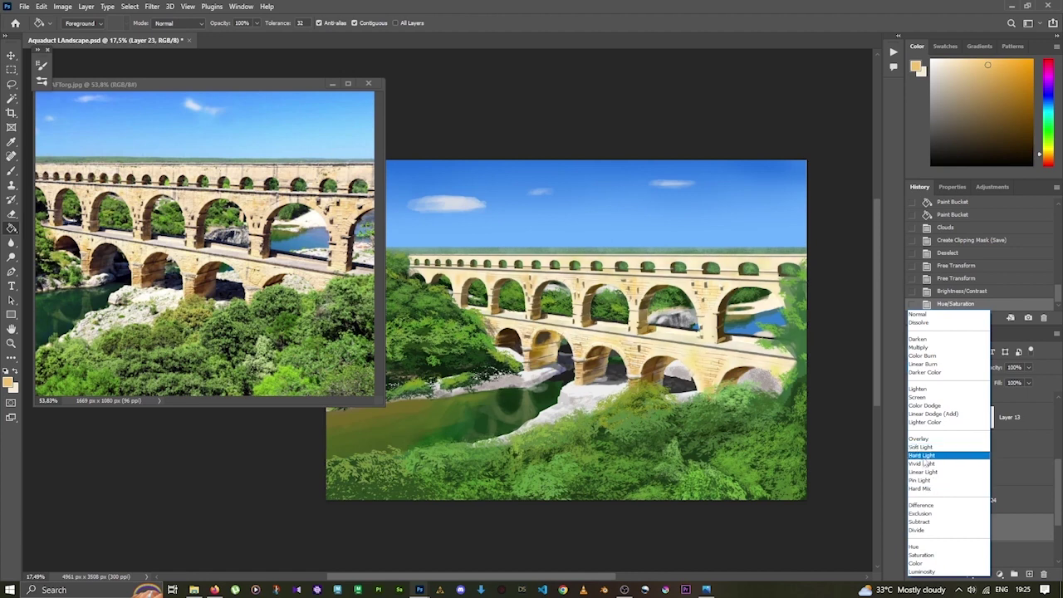
click(938, 452)
click(913, 500)
click(913, 500)
key(shift+alt+n)
right_click(984, 499)
click(942, 357)
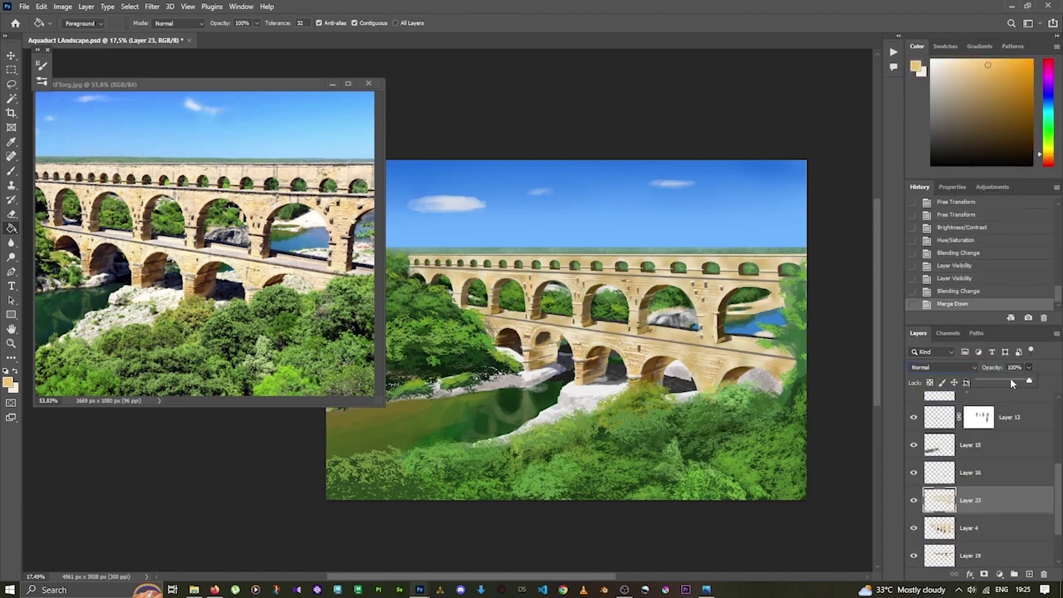
click(1028, 367)
drag(1031, 380, 1006, 382)
key(ctrl+u)
drag(397, 223, 411, 223)
key(Return)
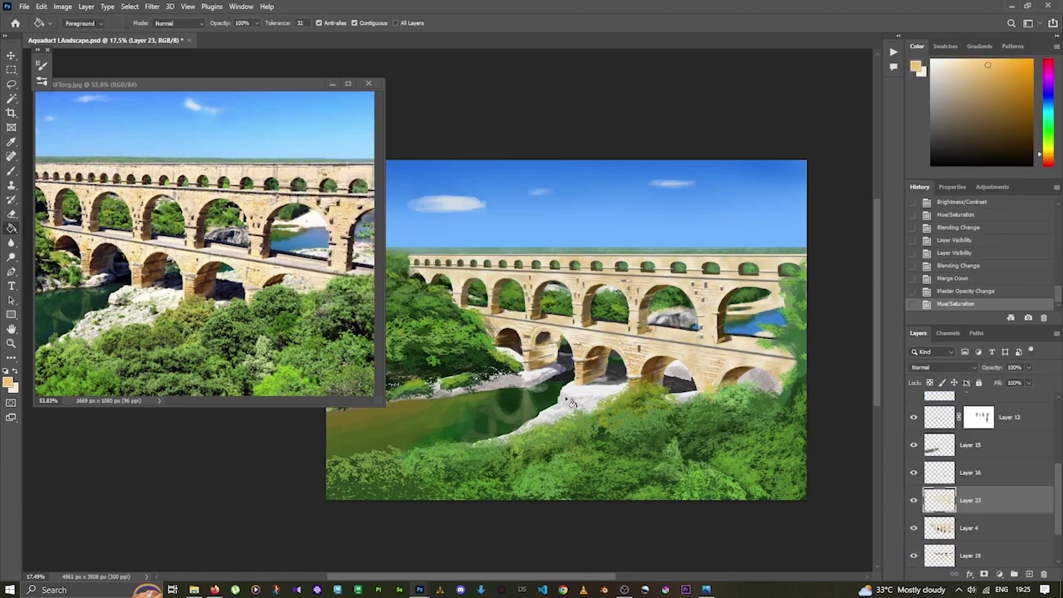
Add a layer mask to Layer 23 and paint black on it to hide texture.
key(e)
key(ctrl+m)
key(b)
mouse_move(544, 347)
mouse_down()
mouse_move(556, 358)
mouse_move(581, 345)
mouse_up()
drag(586, 344, 631, 333)
drag(636, 331, 644, 328)
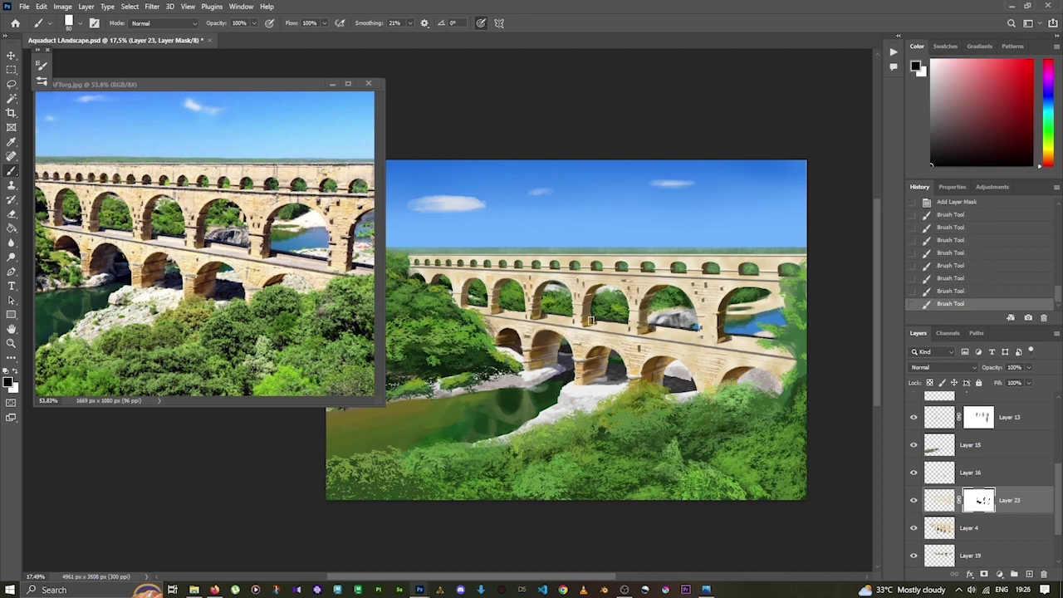
key(ctrl+z)
drag(537, 327, 596, 338)
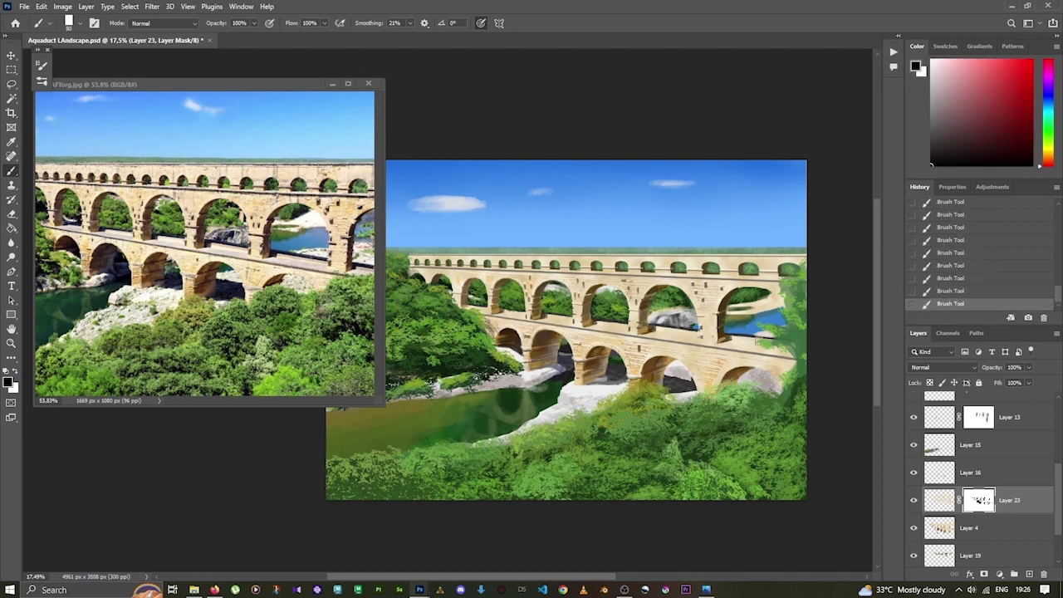
click(939, 500)
click(913, 499)
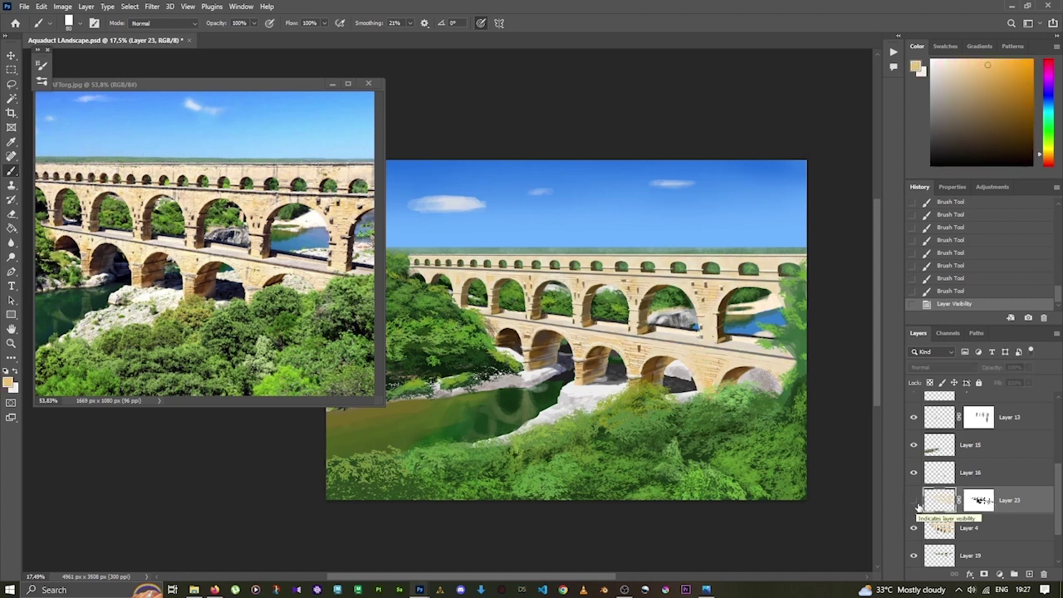
click(914, 500)
Target Layer 23's mask, zoom in, and add an empty Layer 25 above Layer 9.
click(980, 499)
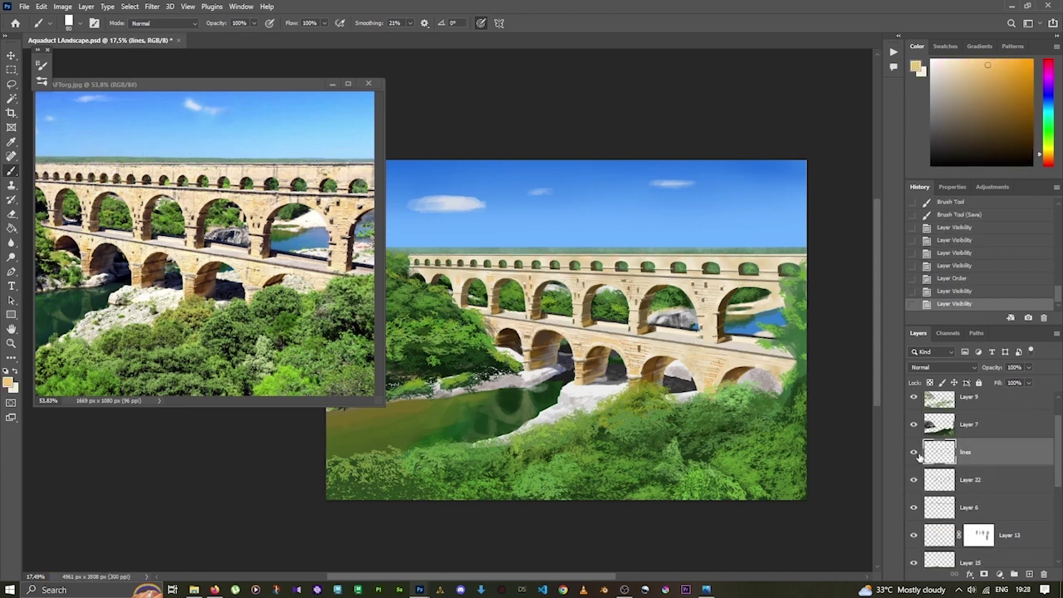
scroll(655, 259, up, 3)
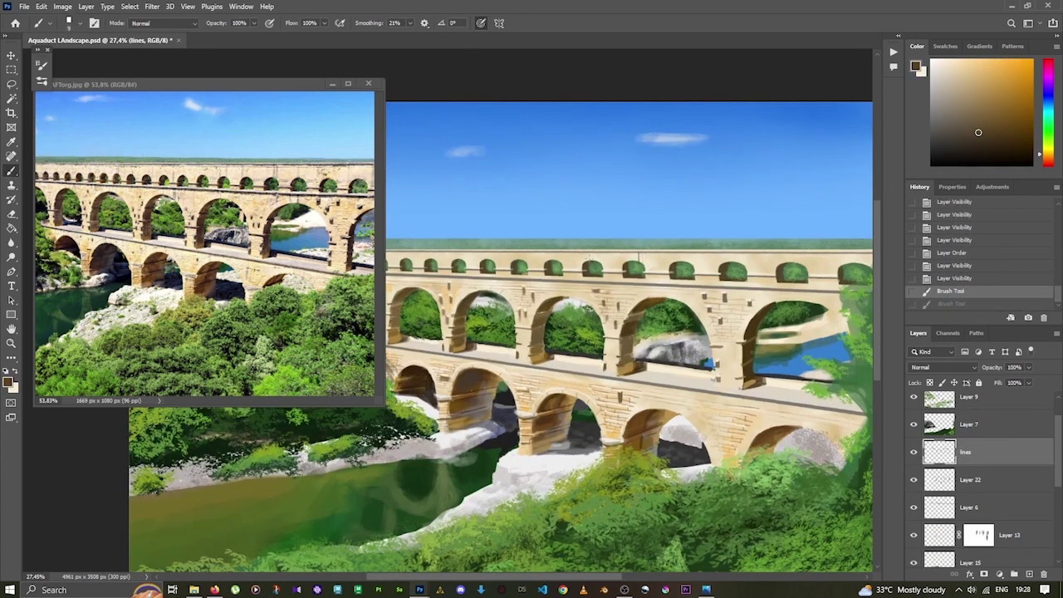
click(1030, 574)
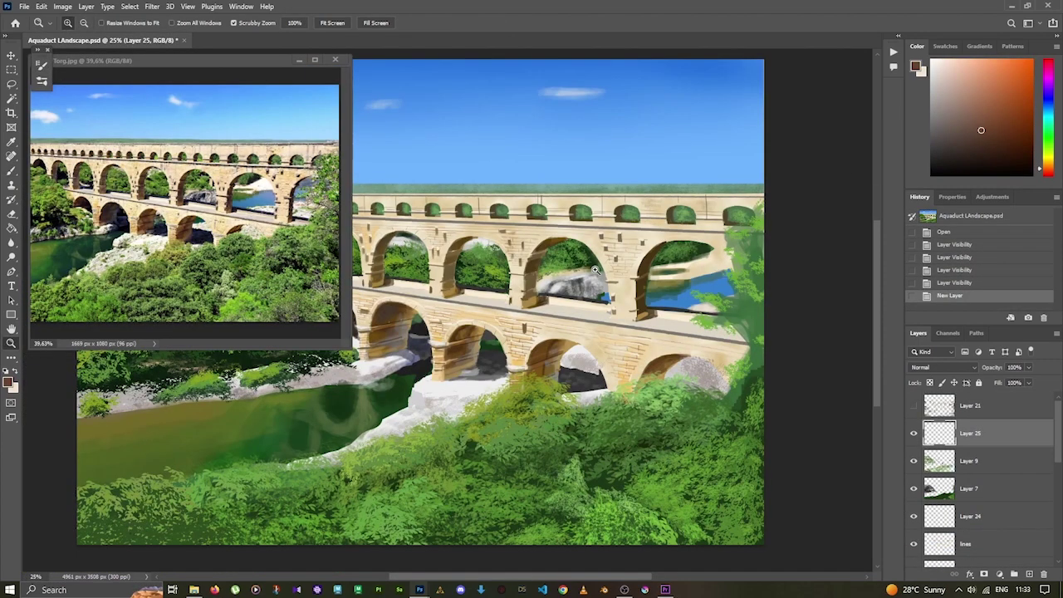
Choose the 306 leaf brush and paint foliage at the aqueduct's right edge.
click(161, 83)
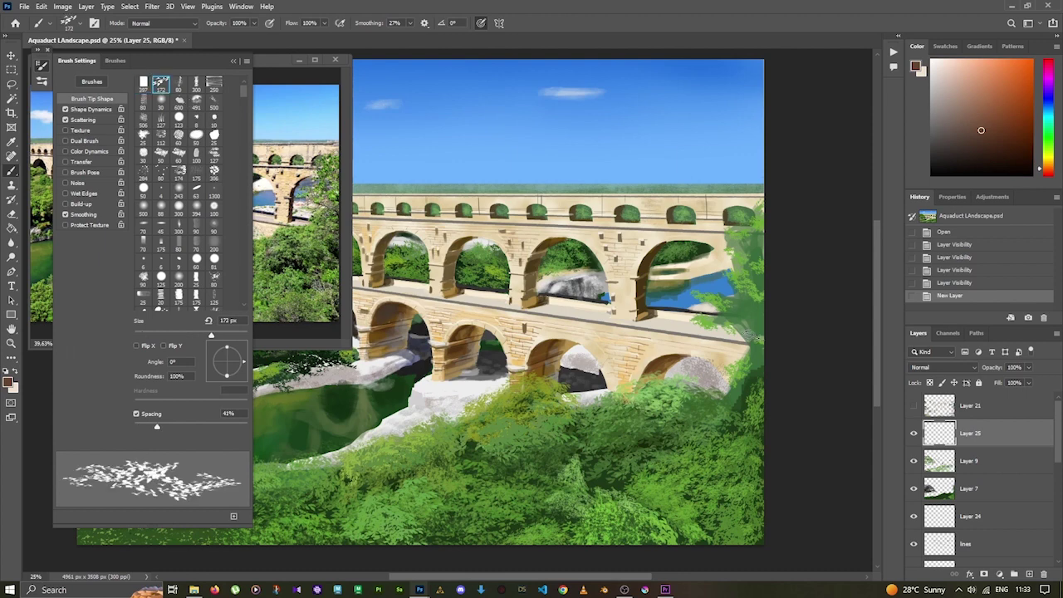
drag(751, 220, 751, 324)
click(675, 329)
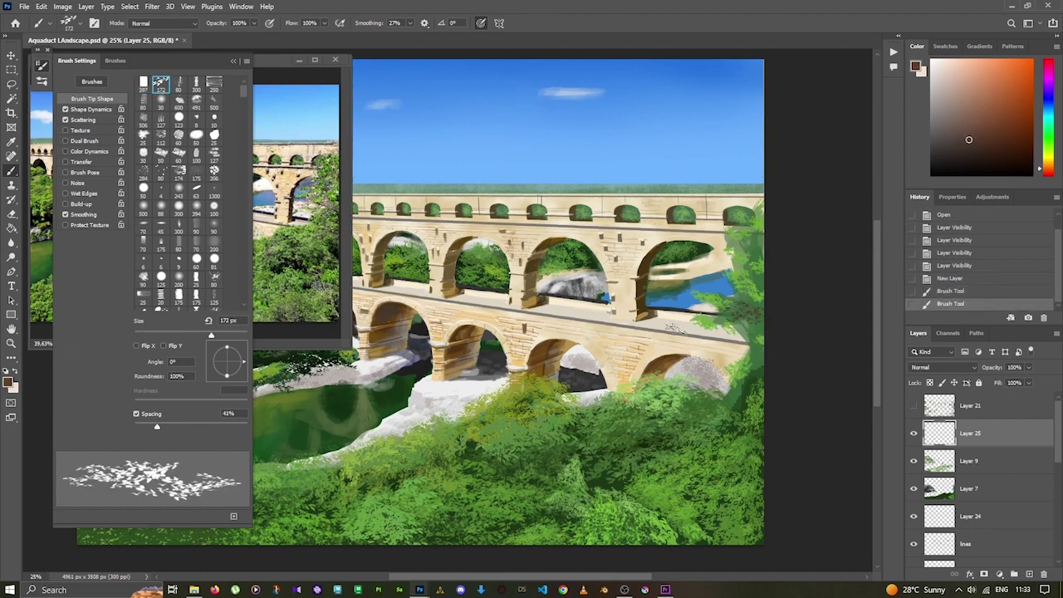
click(214, 172)
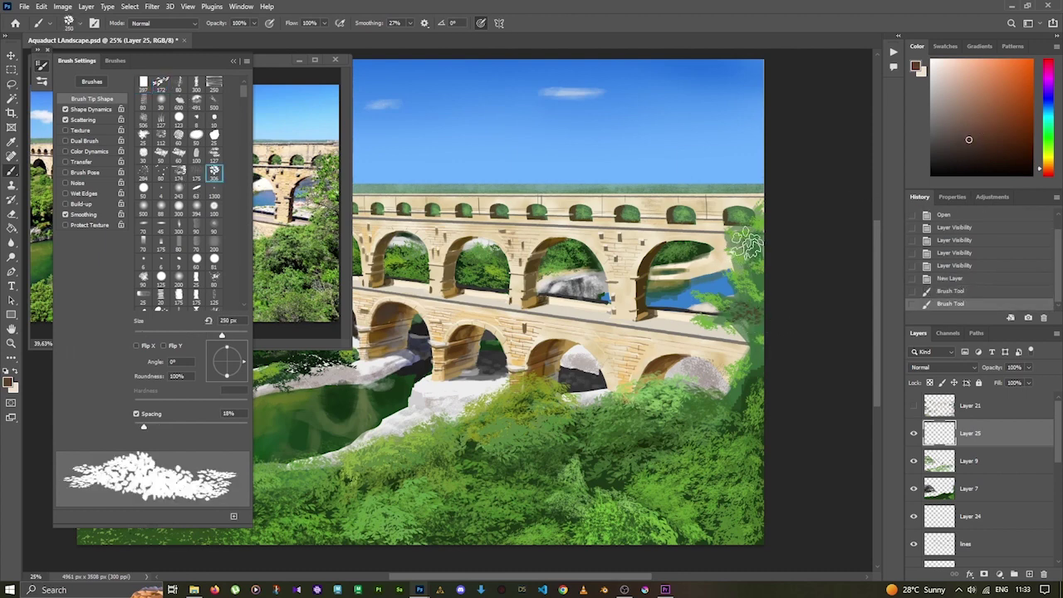
mouse_move(752, 249)
mouse_down()
mouse_move(767, 275)
mouse_move(771, 313)
mouse_move(751, 332)
mouse_move(768, 386)
mouse_up()
key(ctrl+z)
click(480, 22)
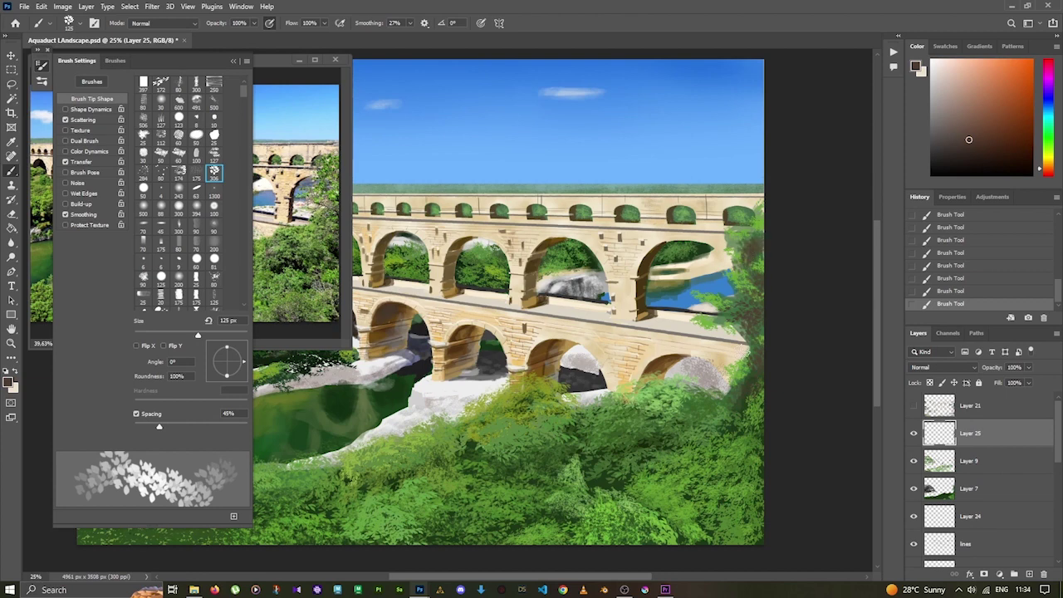
key(ctrl+z)
key(ctrl+z)
key(ctrl+z)
key(ctrl+z)
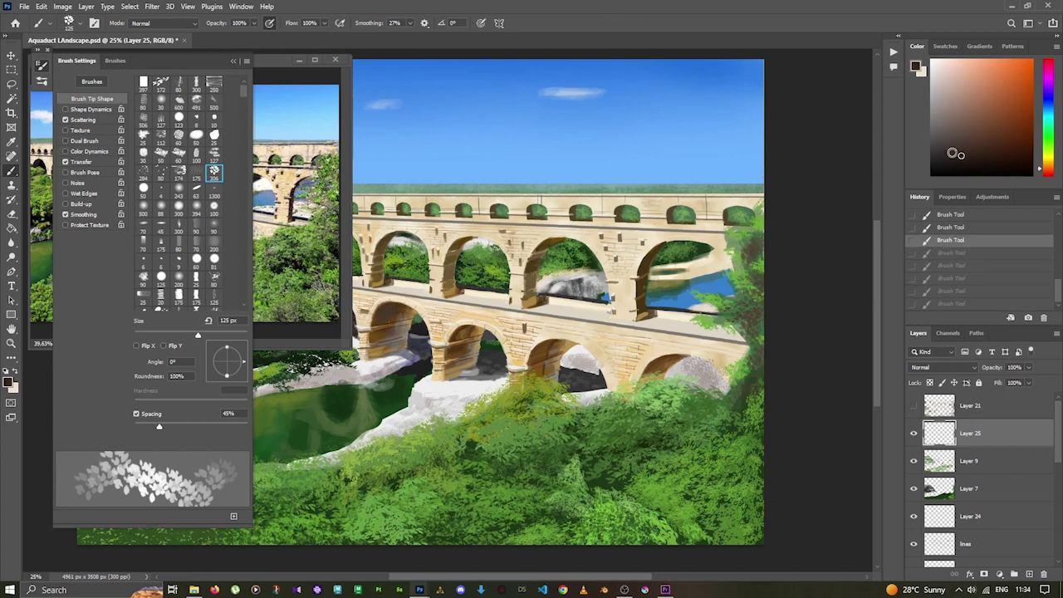
click(143, 84)
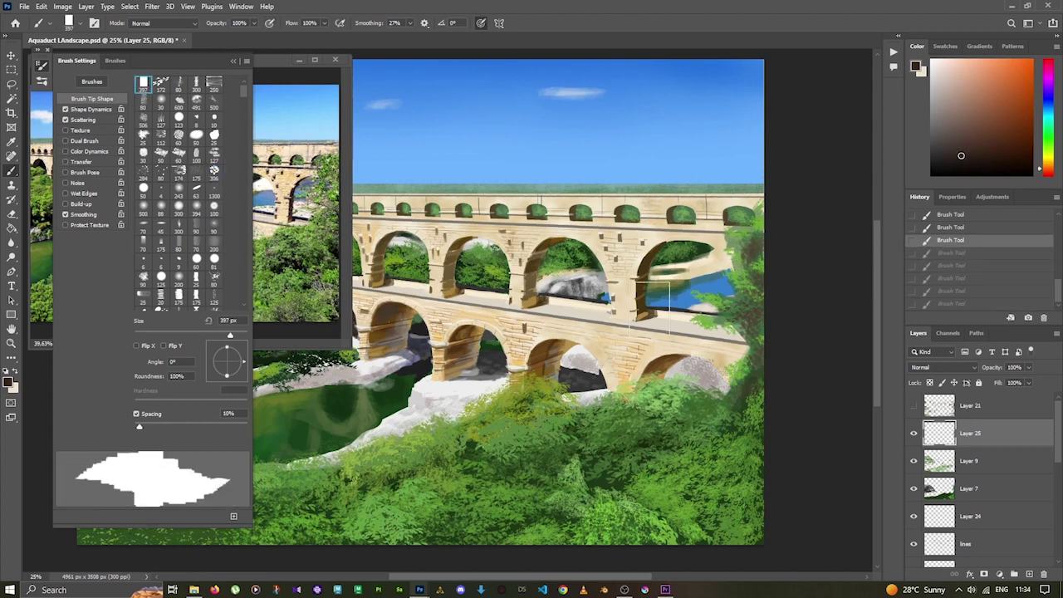
key(ctrl+shift+z)
key(ctrl+shift+z)
key(ctrl+shift+z)
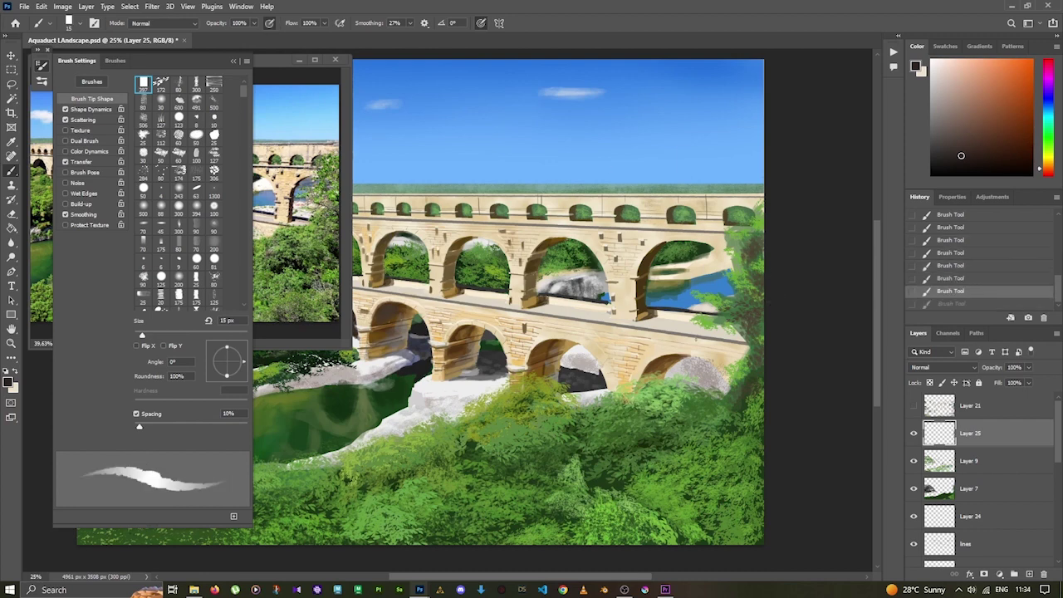
Erase stray foliage, then paint more leaves along the right-edge trees with a 150 px brush.
key(bracketleft)
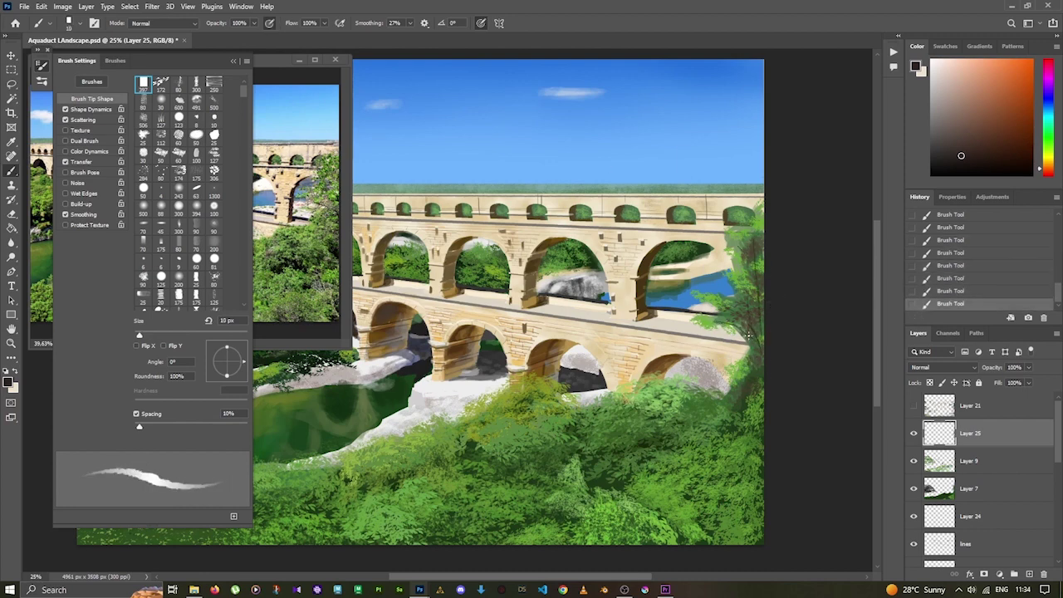
key(e)
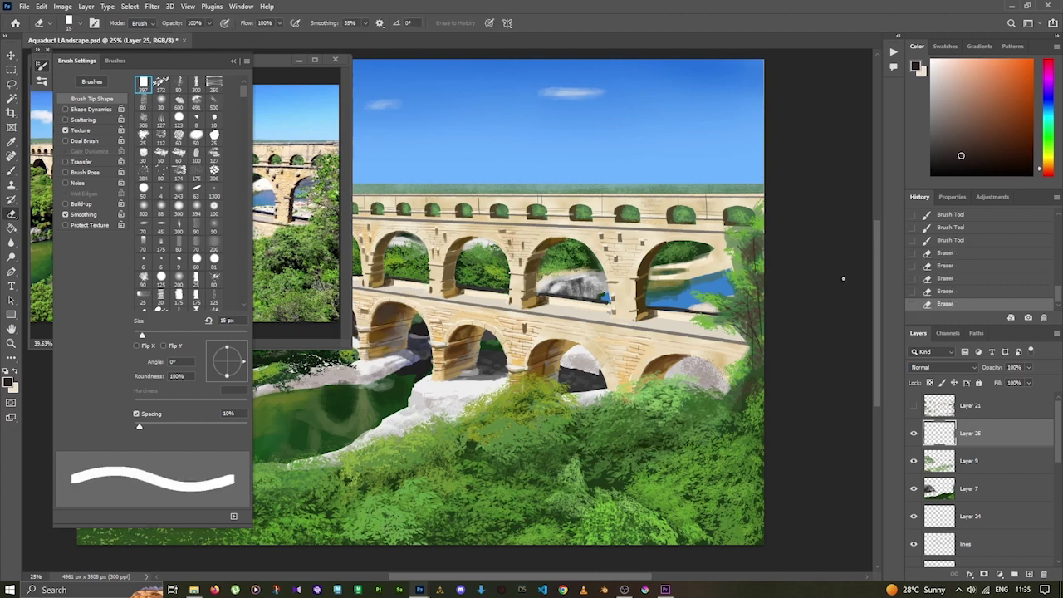
drag(764, 257, 749, 315)
key(ctrl+z)
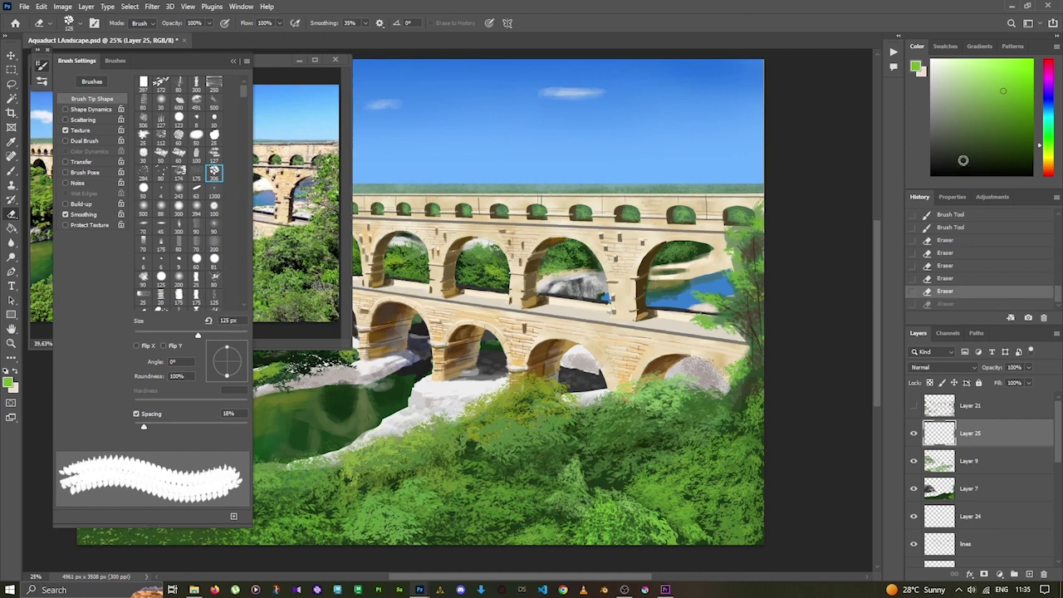
key(b)
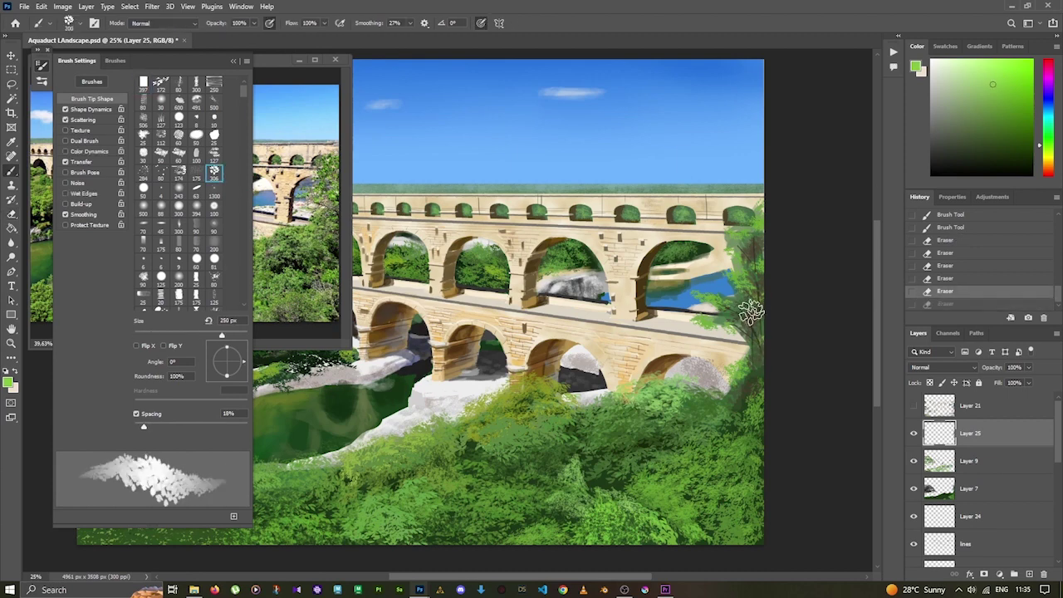
key(bracketleft)
key(bracketleft)
key(bracketleft)
mouse_move(750, 313)
mouse_down()
mouse_move(761, 343)
mouse_move(759, 260)
mouse_move(741, 406)
mouse_up()
drag(777, 339, 767, 395)
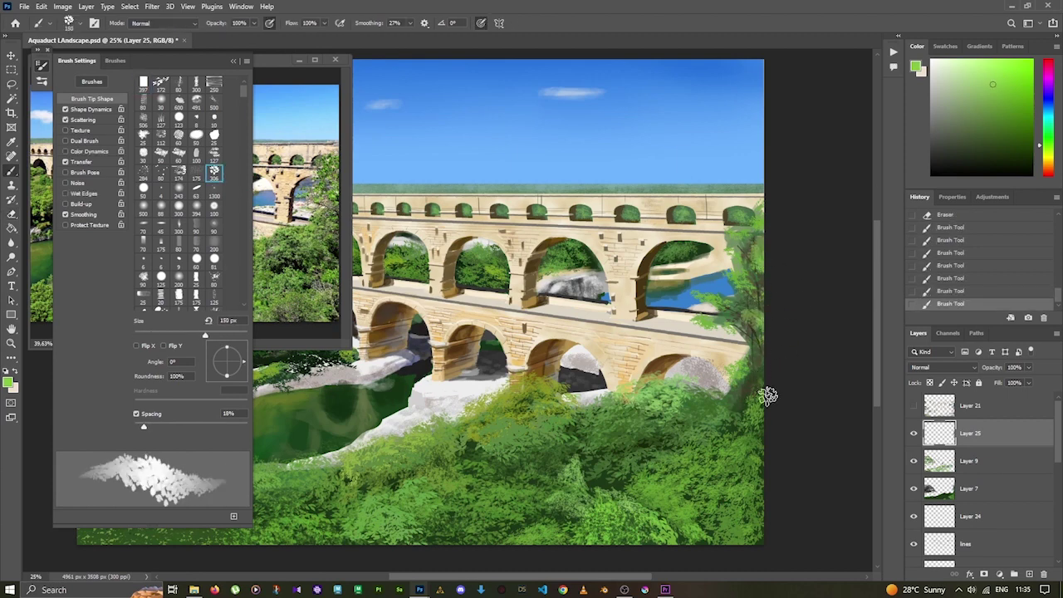
key(F5)
Close the reference photo, zoom to view the whole painting, and save it with Ctrl+S.
click(300, 60)
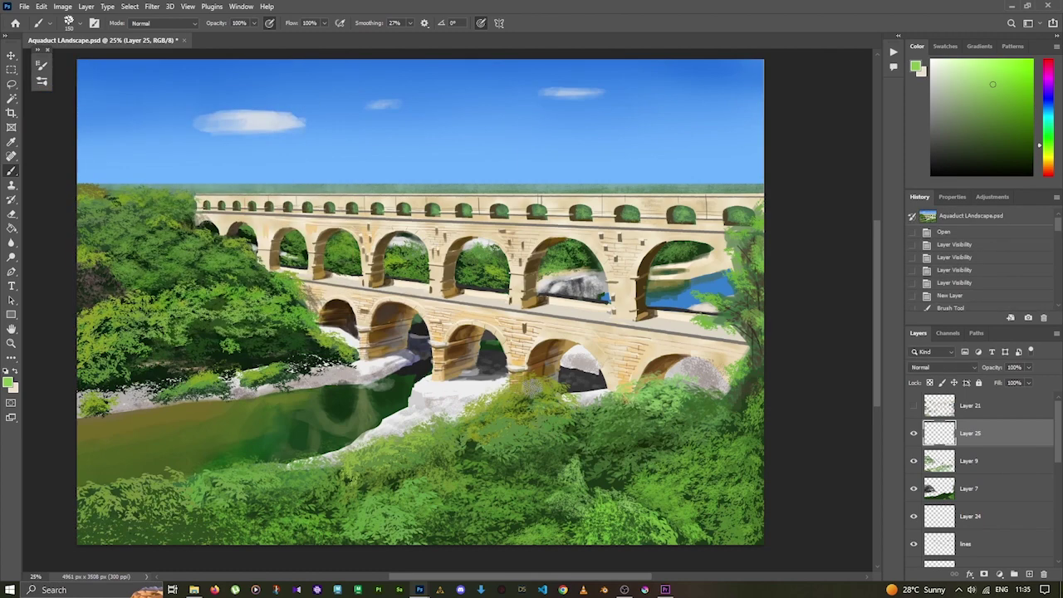
key(z)
drag(531, 413, 567, 412)
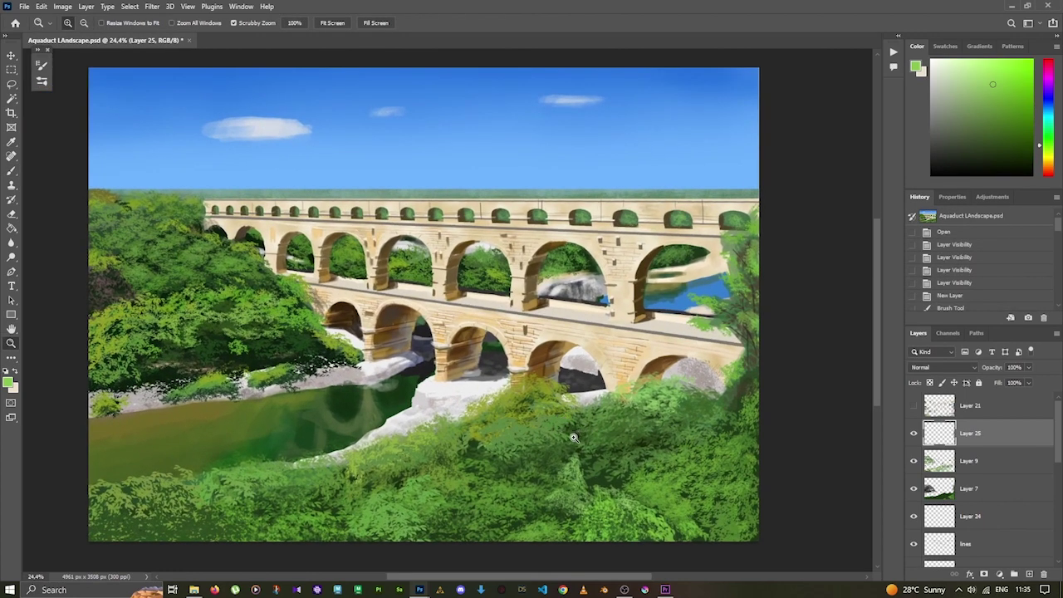
key(ctrl+s)
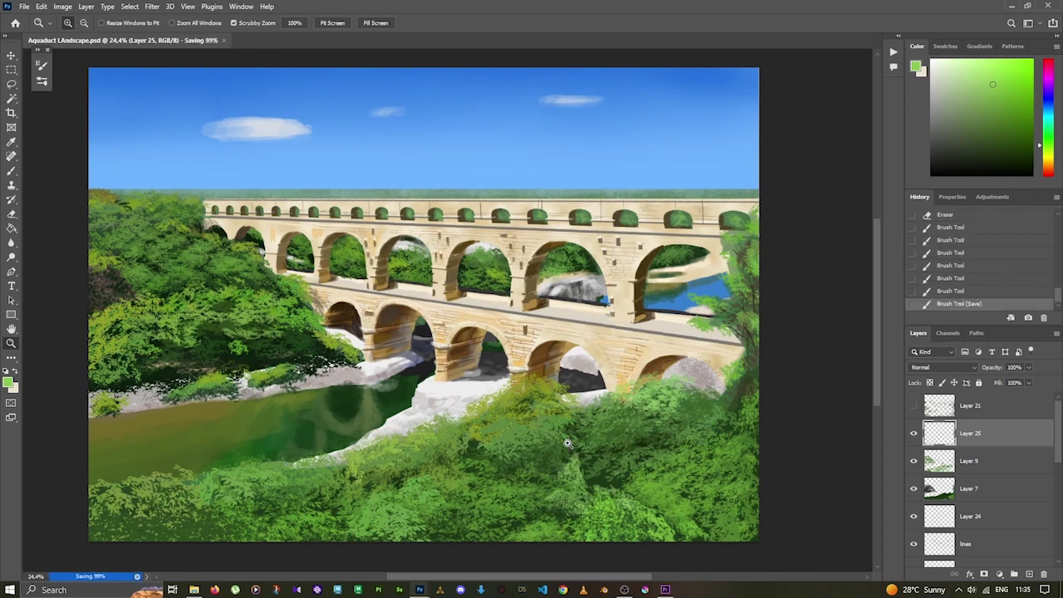